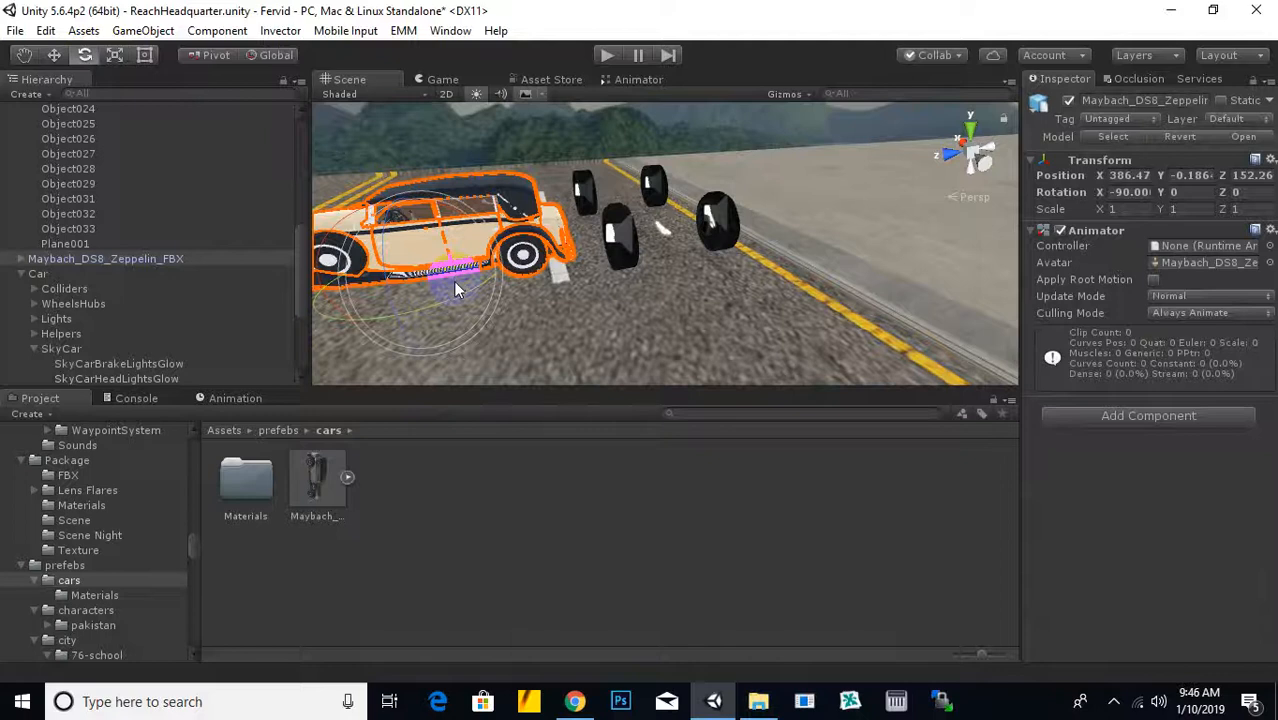
# Rotate the Maybach_DS8_Zeppelin_FBX car to about -95.69 on Z and move it over the four loose black wheels
pyautogui.moveTo(451, 280); pyautogui.dragTo(597, 306)
pyautogui.hotkey('ctrl', 'z')
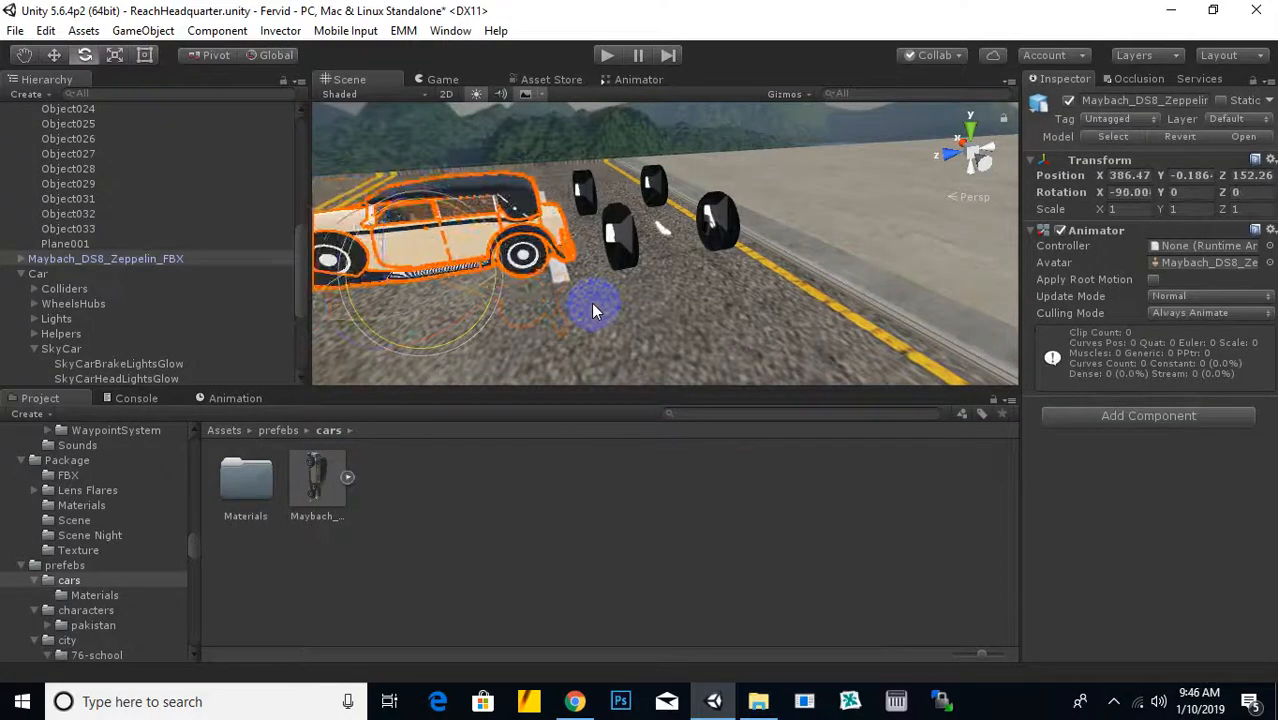
pyautogui.moveTo(457, 313); pyautogui.dragTo(441, 244)
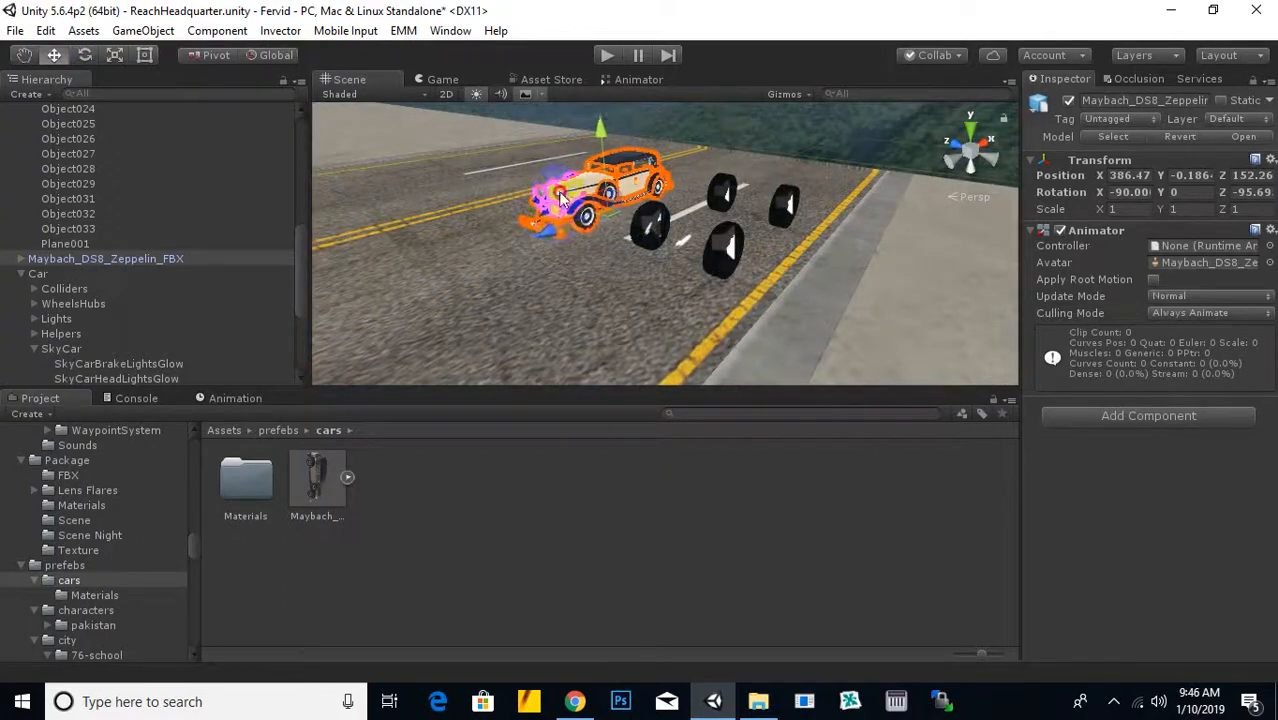
pyautogui.moveTo(560, 197); pyautogui.dragTo(643, 233)
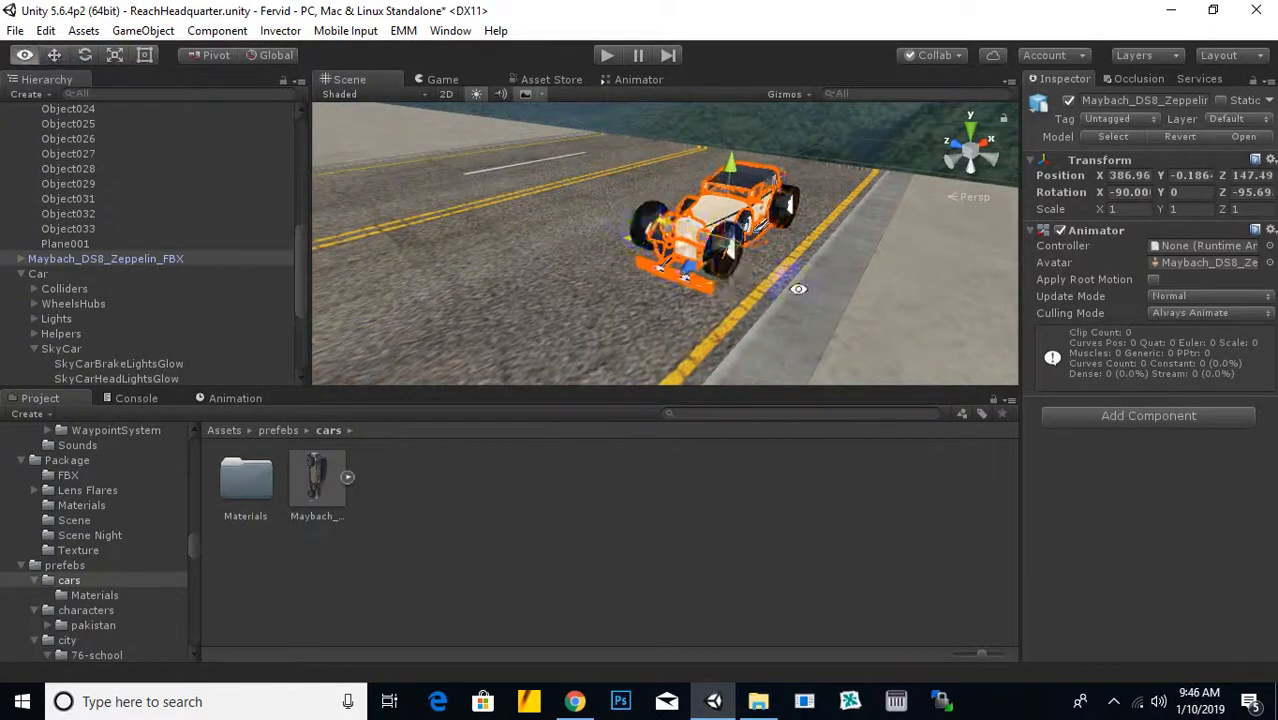
# Scale the Maybach car uniformly to about 1.42 and raise it to about Y 0.29
pyautogui.keyDown('alt'); pyautogui.moveTo(798, 289); pyautogui.dragTo(858, 358); pyautogui.keyUp('alt')
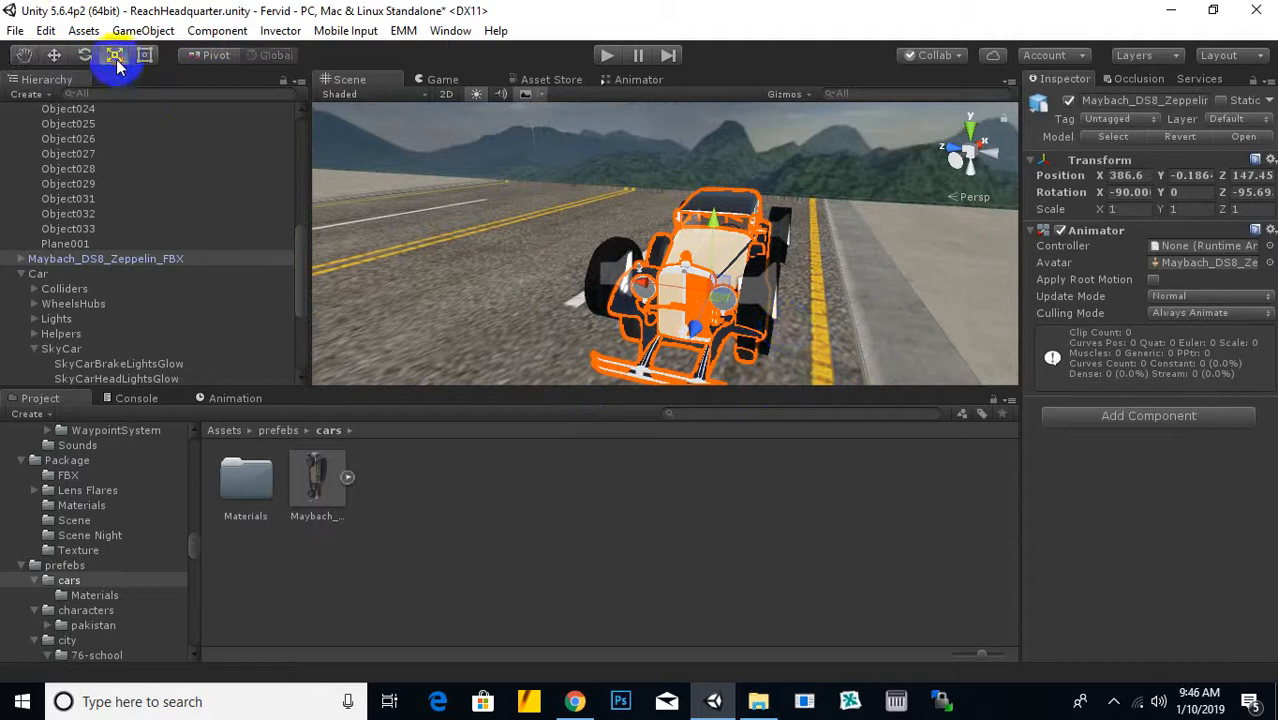
pyautogui.moveTo(725, 293); pyautogui.dragTo(537, 283)
pyautogui.scroll(3, 539, 281)
pyautogui.moveTo(545, 282); pyautogui.dragTo(716, 256, button='middle')
pyautogui.scroll(2, 593, 272)
pyautogui.scroll(-2, 716, 262)
pyautogui.scroll(-2, 720, 256)
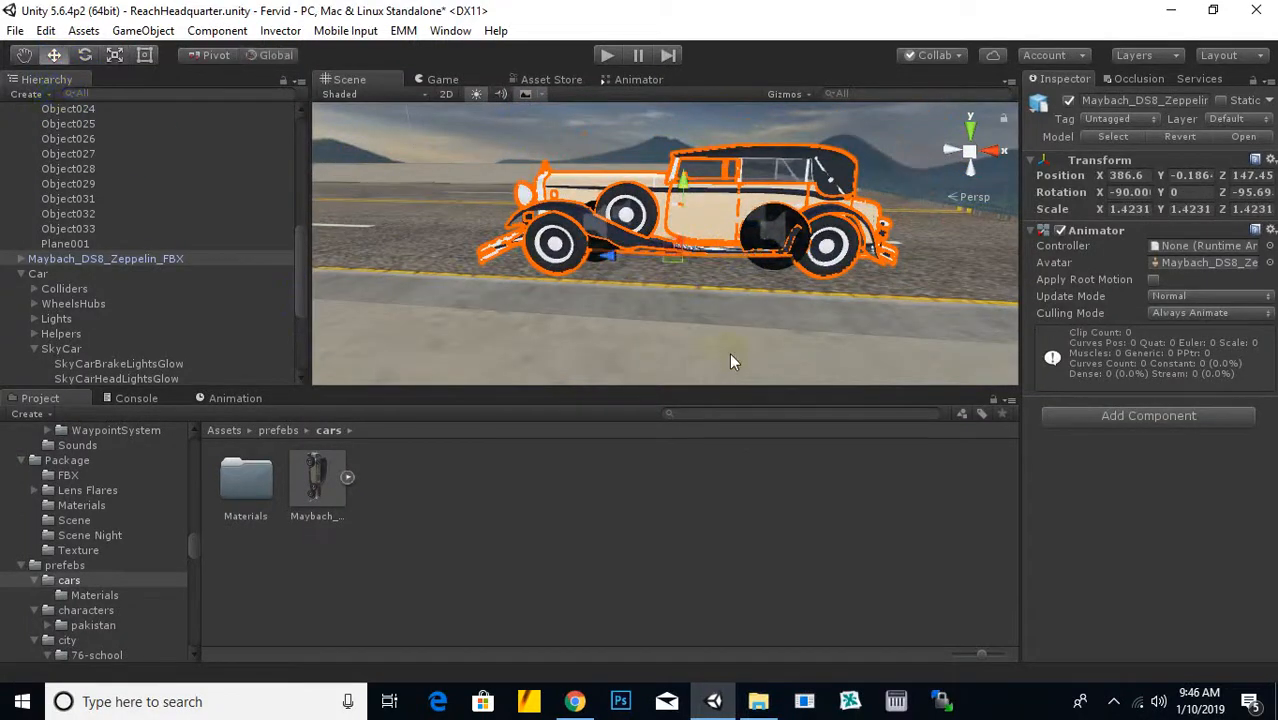
pyautogui.keyDown('alt'); pyautogui.moveTo(673, 301); pyautogui.dragTo(545, 345); pyautogui.keyUp('alt')
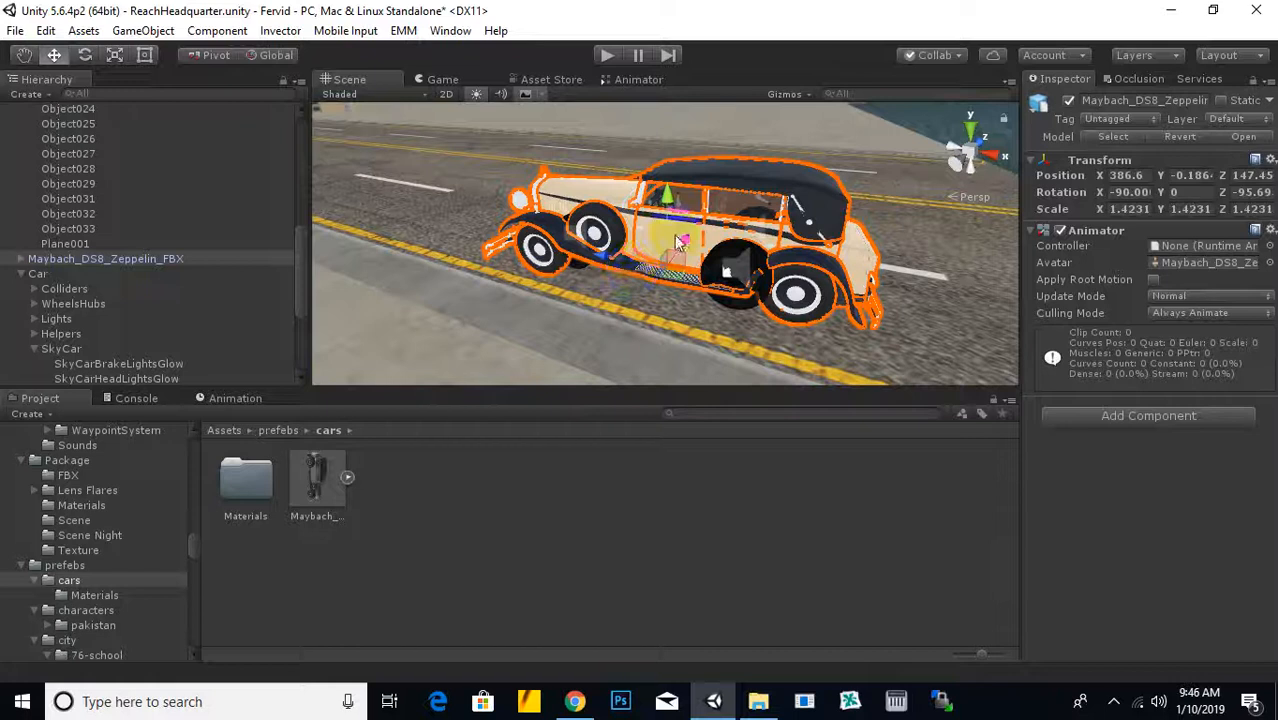
pyautogui.moveTo(668, 203)
pyautogui.mouseDown()
pyautogui.moveTo(660, 150)
pyautogui.moveTo(658, 200)
pyautogui.moveTo(659, 183)
pyautogui.mouseUp()
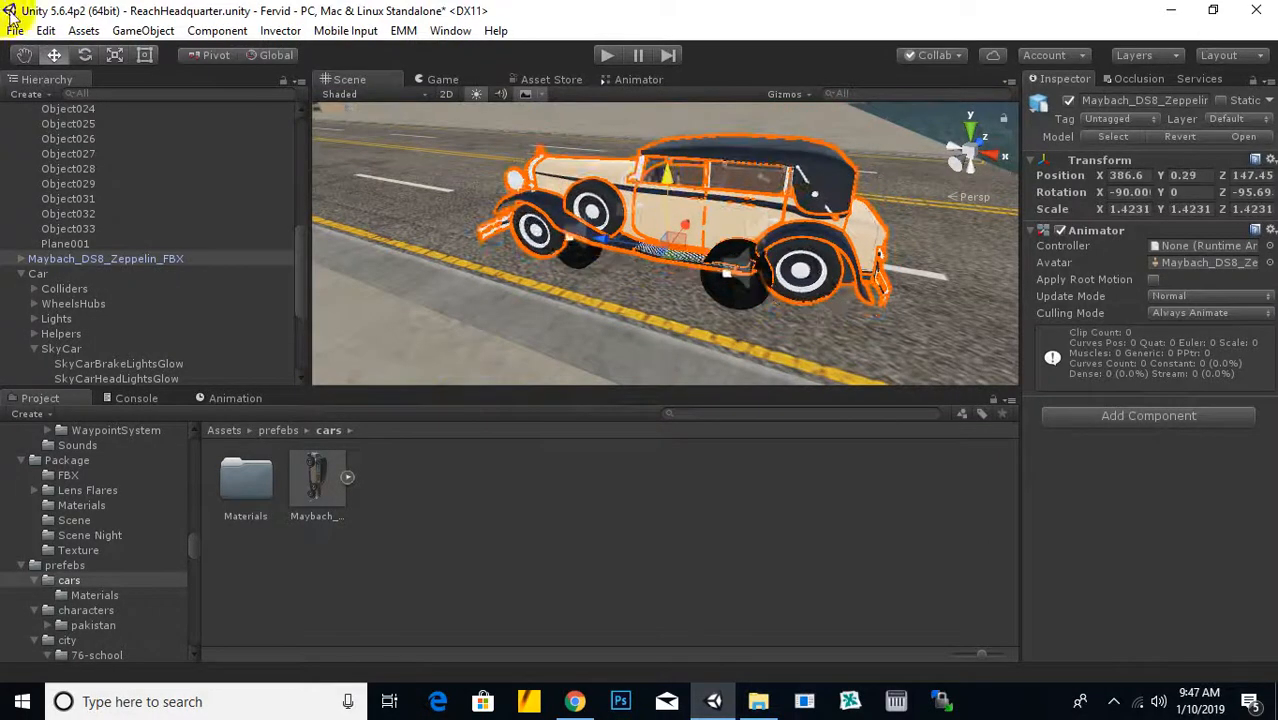
# Enlarge the Maybach to a scale of about 1.56 and reposition it over the wheels at about X 385.29, Y -0.11, Z 147.32
pyautogui.moveTo(668, 252); pyautogui.dragTo(673, 248)
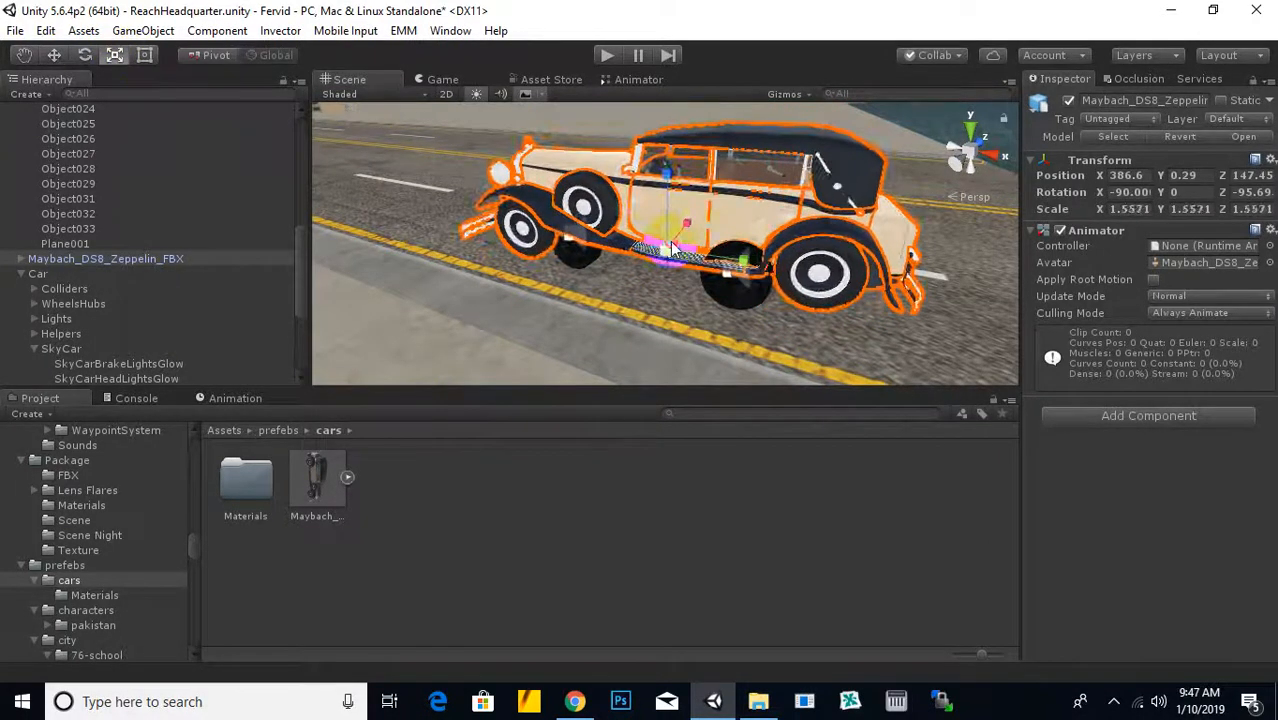
pyautogui.moveTo(737, 188); pyautogui.dragTo(566, 236)
pyautogui.press('w')
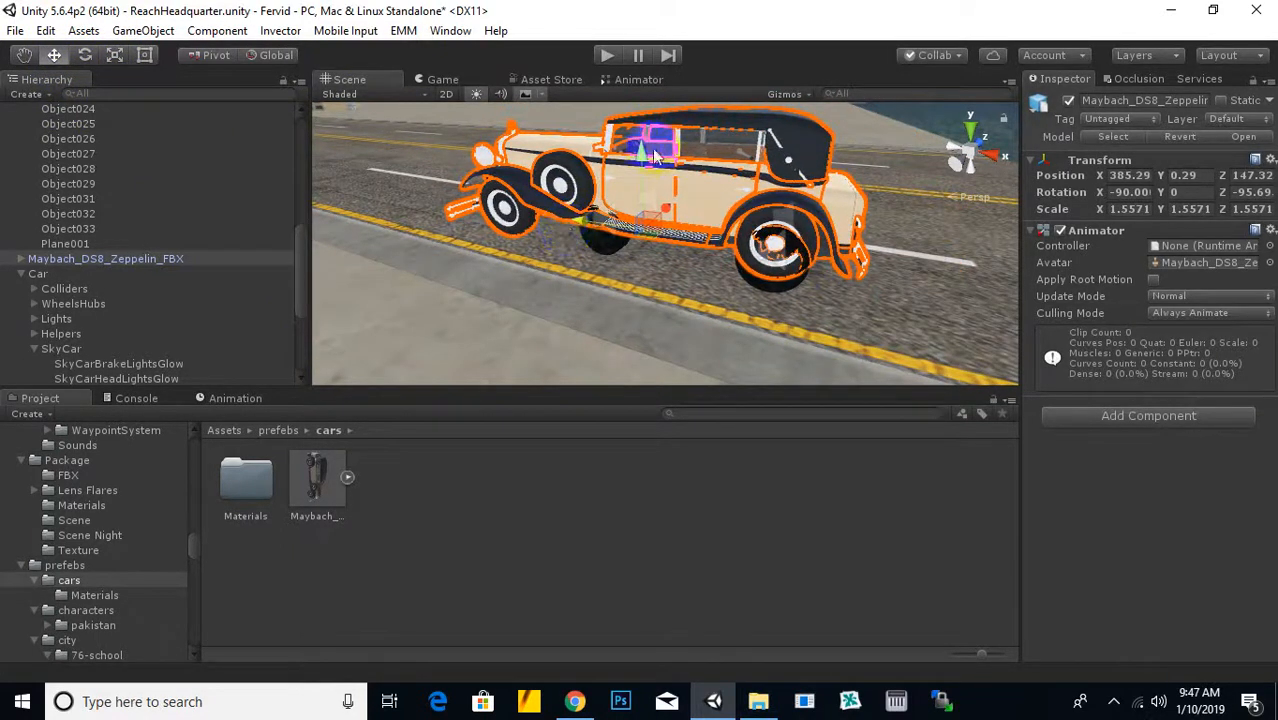
pyautogui.moveTo(655, 155); pyautogui.dragTo(645, 179)
pyautogui.keyDown('alt'); pyautogui.moveTo(850, 225); pyautogui.dragTo(885, 145); pyautogui.keyUp('alt')
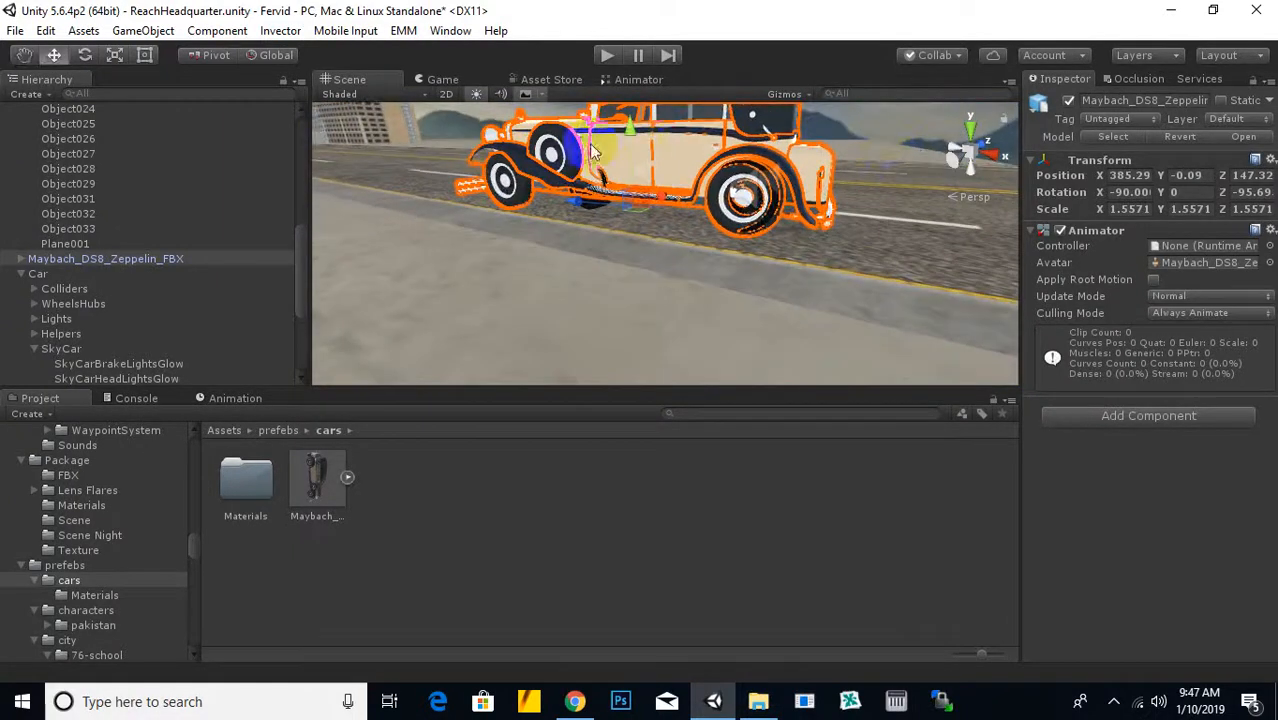
pyautogui.moveTo(634, 131); pyautogui.dragTo(632, 133)
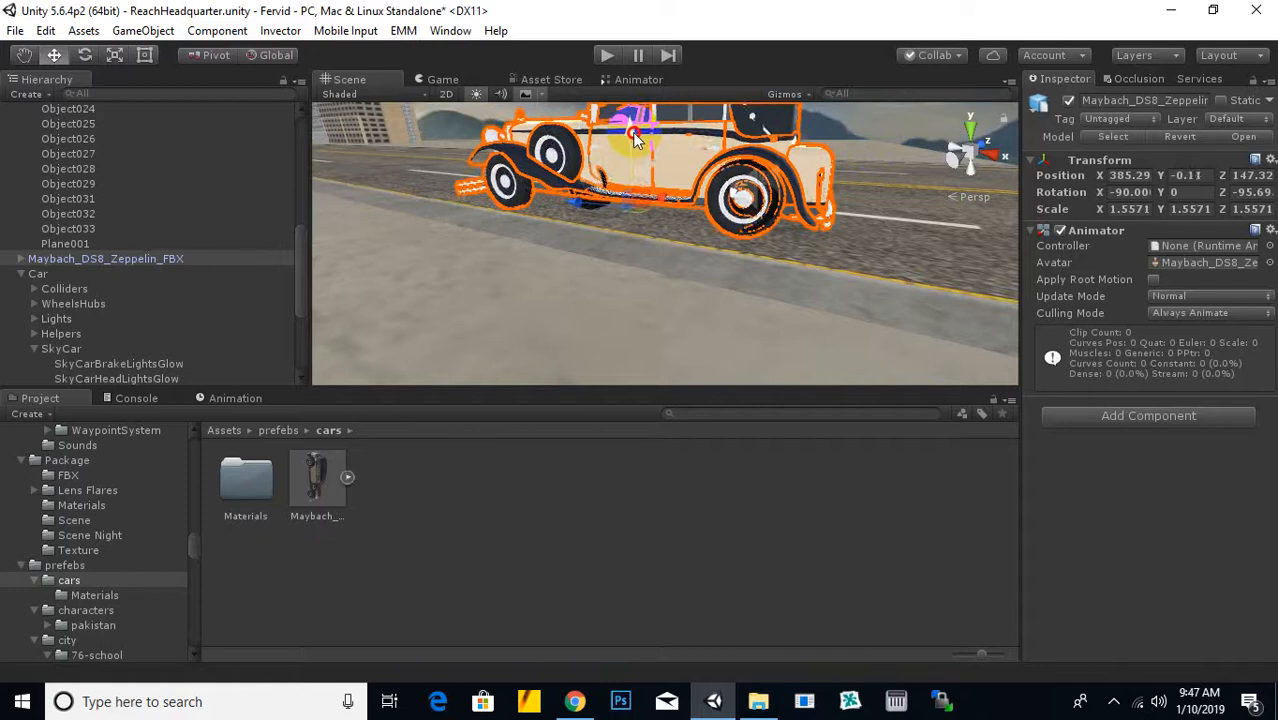
# Reduce the Maybach's scale to about 1.44 and shift it to about X 385.49, Y -0.04, Z 147.34
pyautogui.keyDown('alt'); pyautogui.moveTo(785, 210); pyautogui.dragTo(722, 233); pyautogui.keyUp('alt')
pyautogui.moveTo(722, 233); pyautogui.dragTo(788, 252, button='middle')
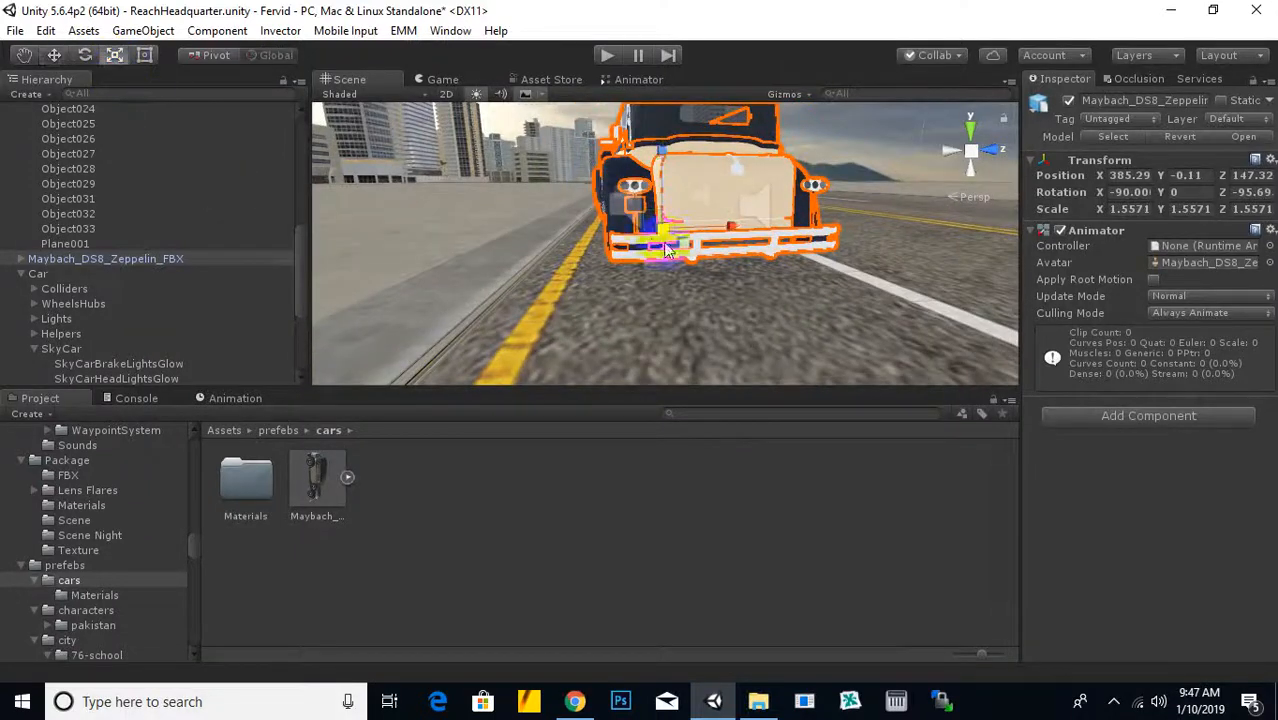
pyautogui.keyDown('alt'); pyautogui.moveTo(664, 236); pyautogui.dragTo(778, 262); pyautogui.keyUp('alt')
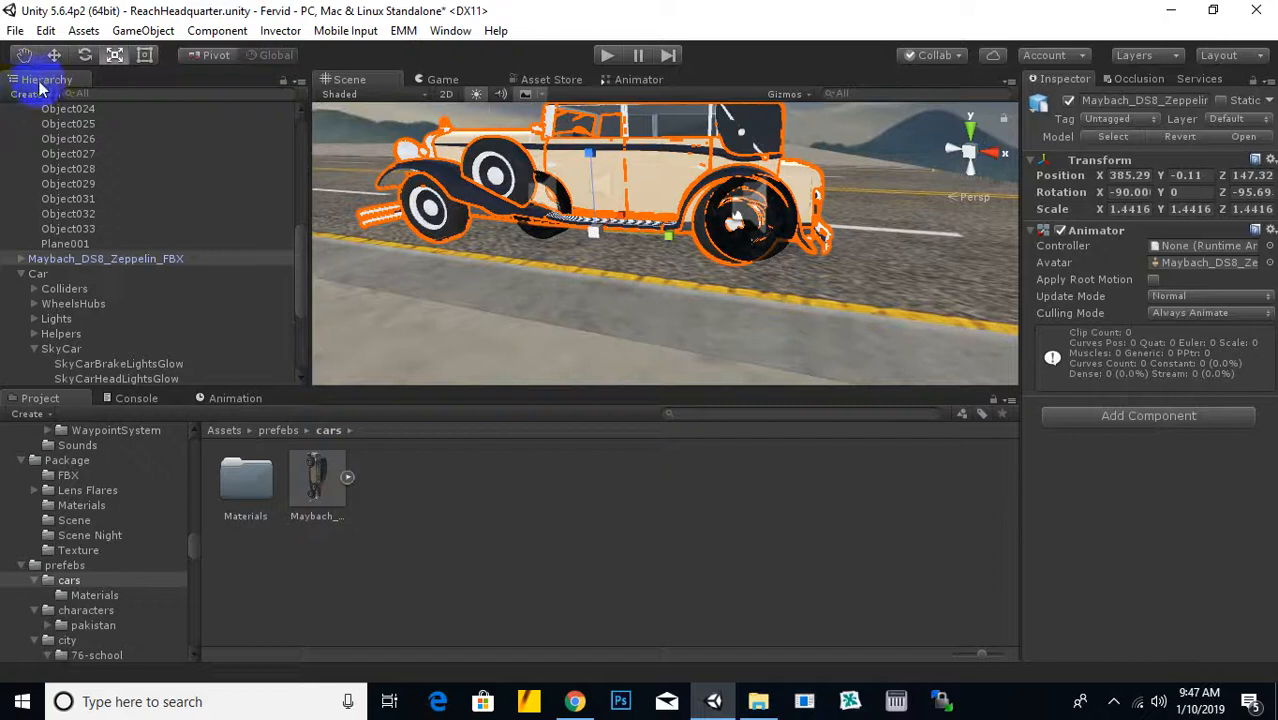
pyautogui.moveTo(545, 242)
pyautogui.mouseDown()
pyautogui.moveTo(519, 228)
pyautogui.moveTo(537, 253)
pyautogui.mouseUp()
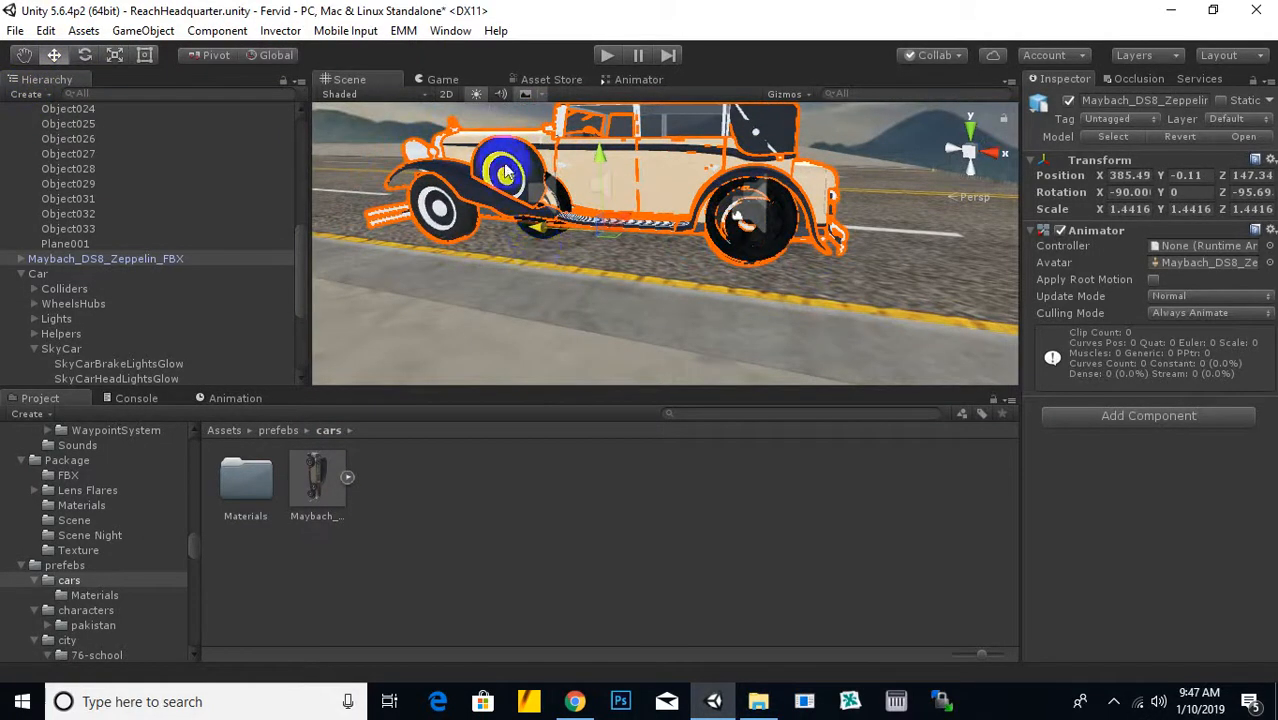
pyautogui.keyDown('alt'); pyautogui.moveTo(599, 147); pyautogui.dragTo(597, 248); pyautogui.keyUp('alt')
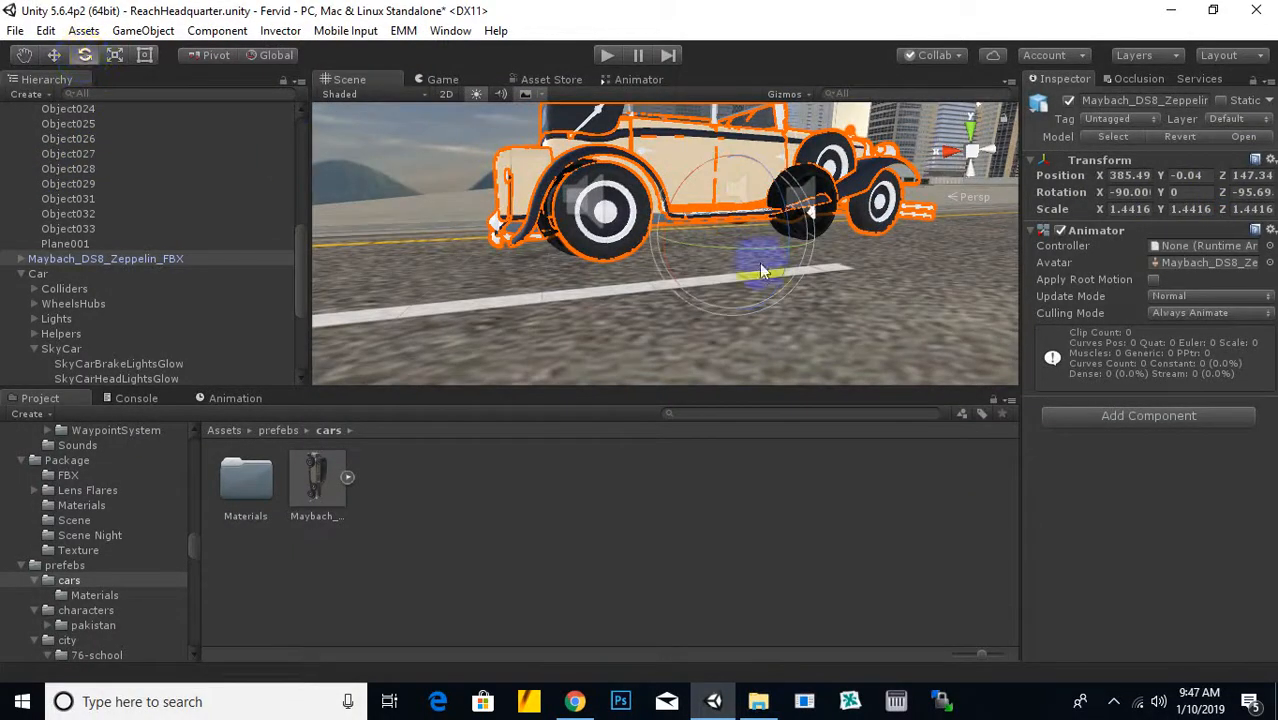
# Rotate the Maybach slightly to about -94.46 on Z and nudge it to about X 385.63, Z 147.35
pyautogui.moveTo(762, 255); pyautogui.dragTo(759, 255)
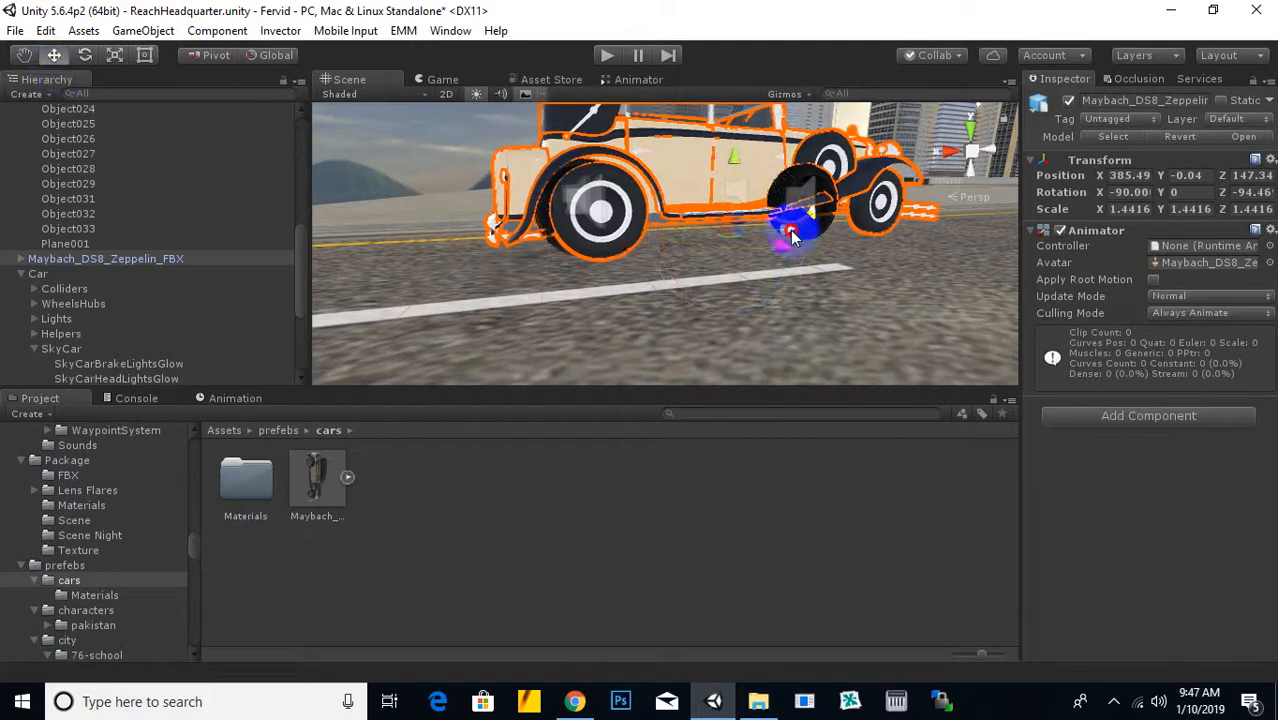
pyautogui.keyDown('alt'); pyautogui.moveTo(808, 252); pyautogui.dragTo(1227, 320); pyautogui.keyUp('alt')
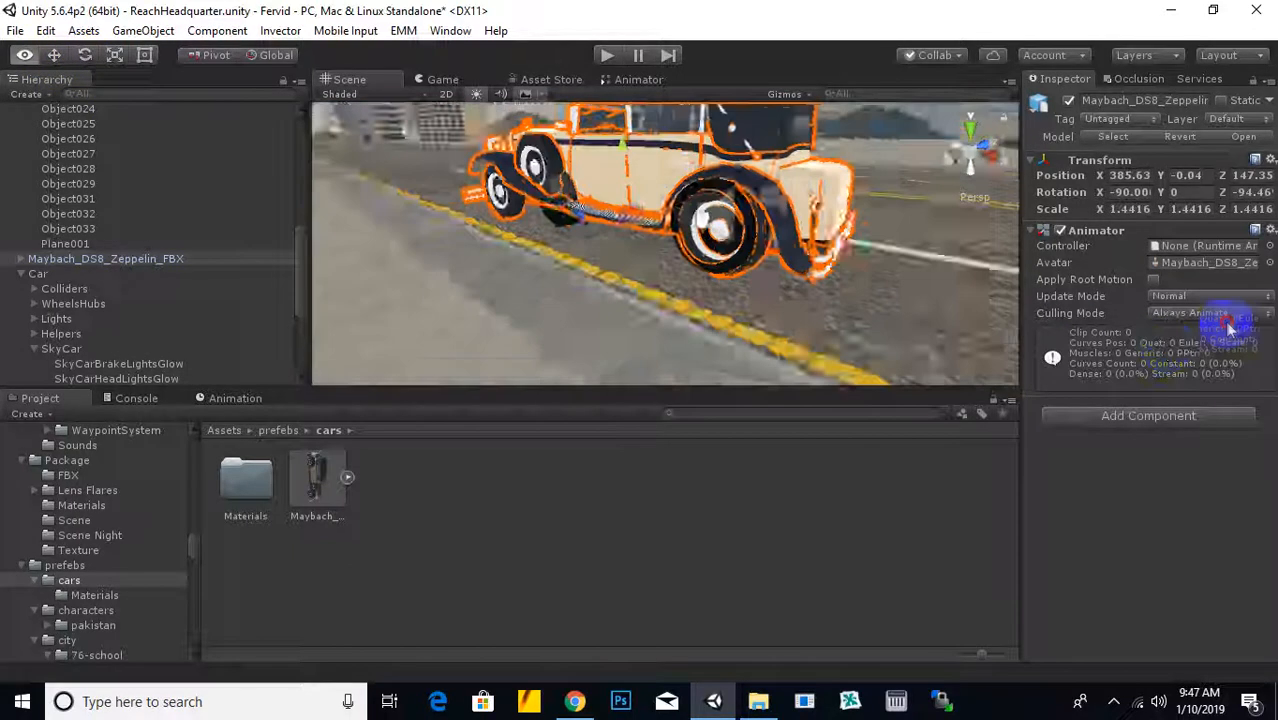
pyautogui.click(221, 261)
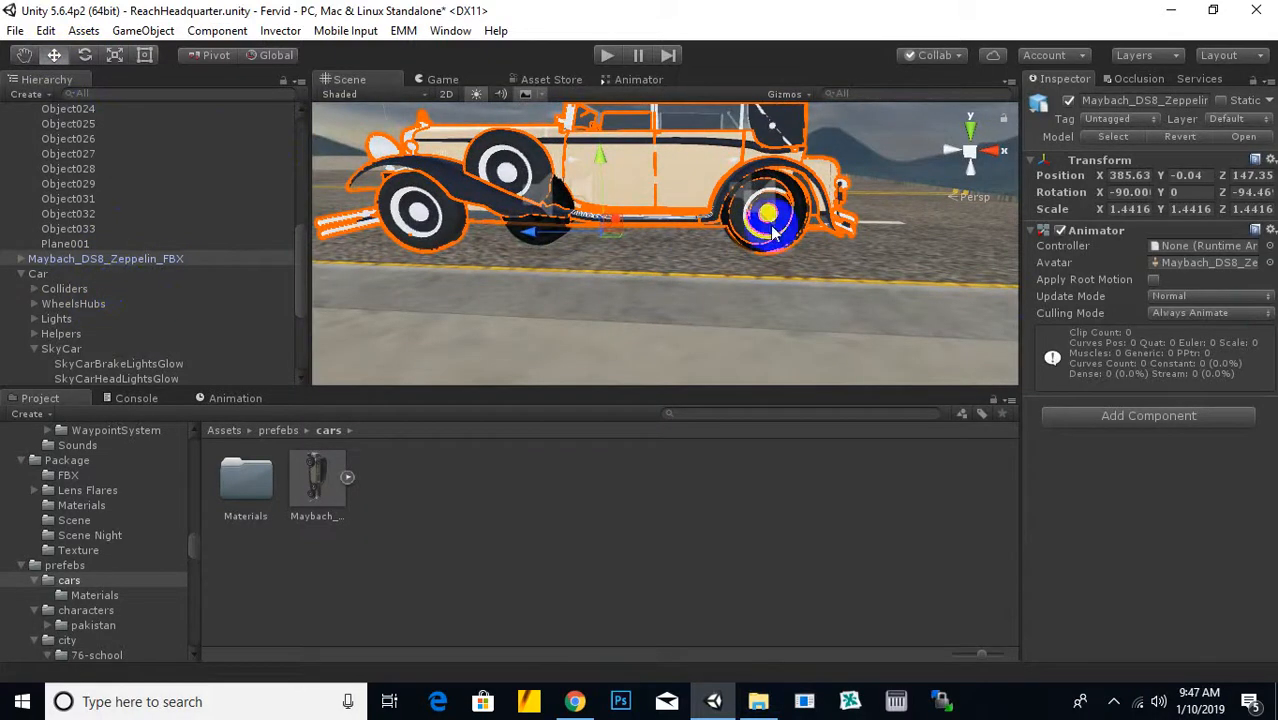
# Delete the Maybach's own front left wheel, wheel_f_l, and accept breaking the prefab instance
pyautogui.keyDown('alt'); pyautogui.moveTo(773, 232); pyautogui.dragTo(580, 290); pyautogui.keyUp('alt')
pyautogui.click(580, 290)
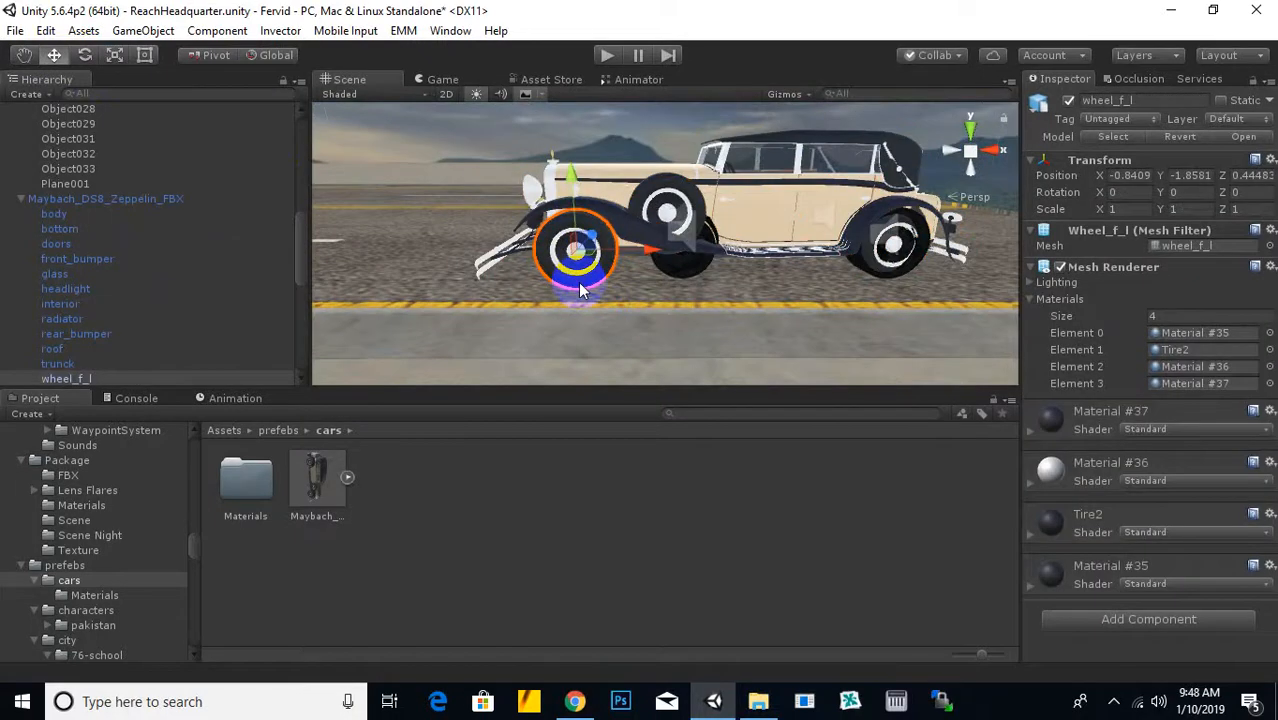
pyautogui.press('Delete')
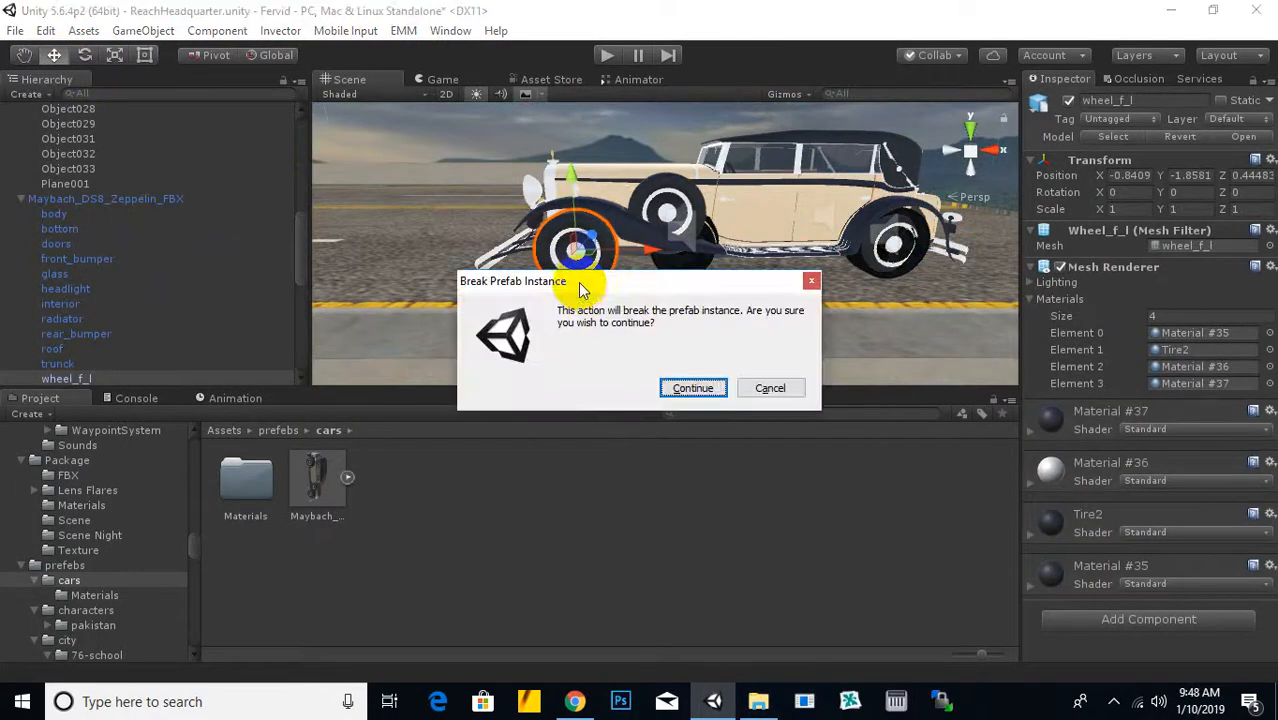
pyautogui.click(693, 388)
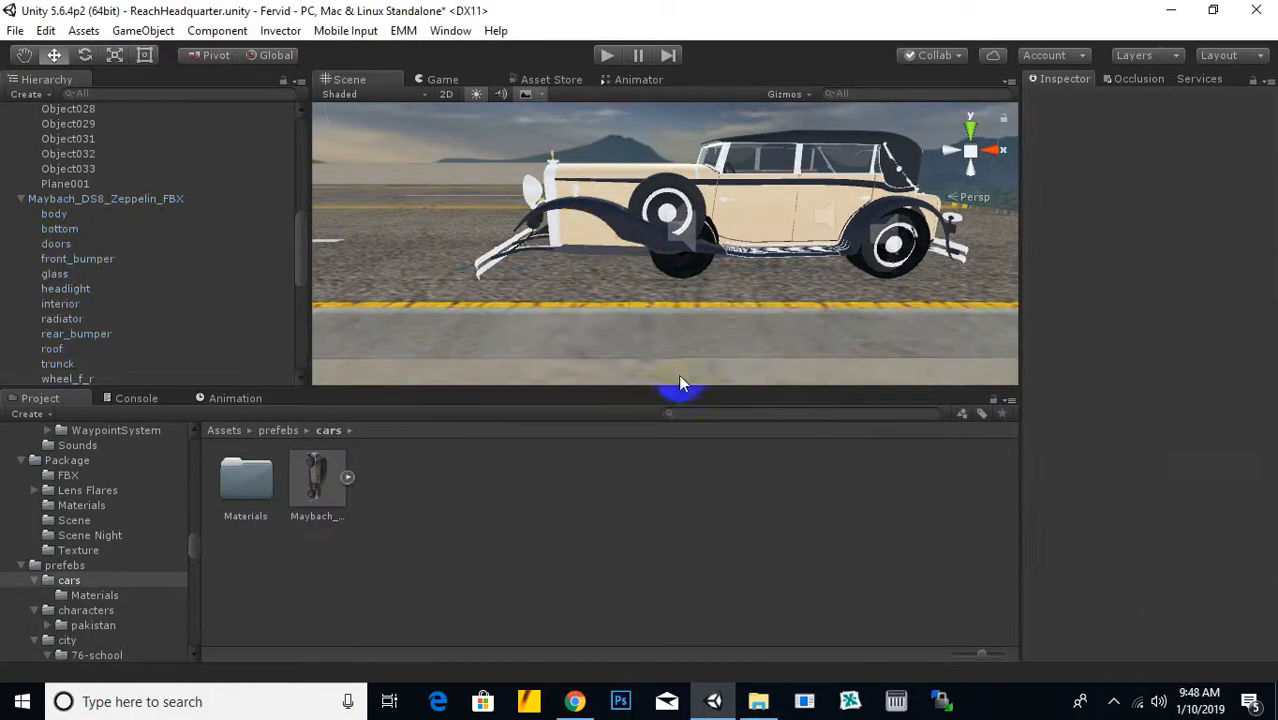
# Delete the Maybach's own rear left wheel, wheel_r_l, keeping the SkyCar wheel beneath it
pyautogui.click(886, 278)
pyautogui.scroll(3, 880, 280)
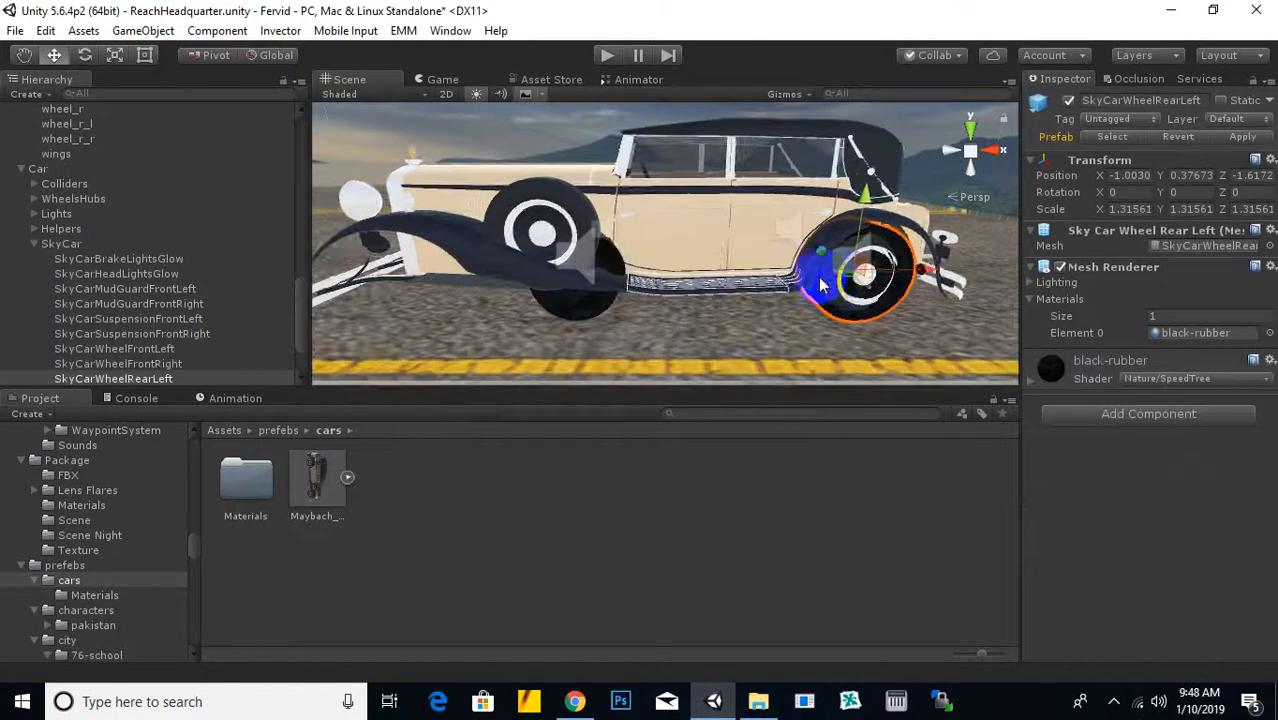
pyautogui.click(838, 305)
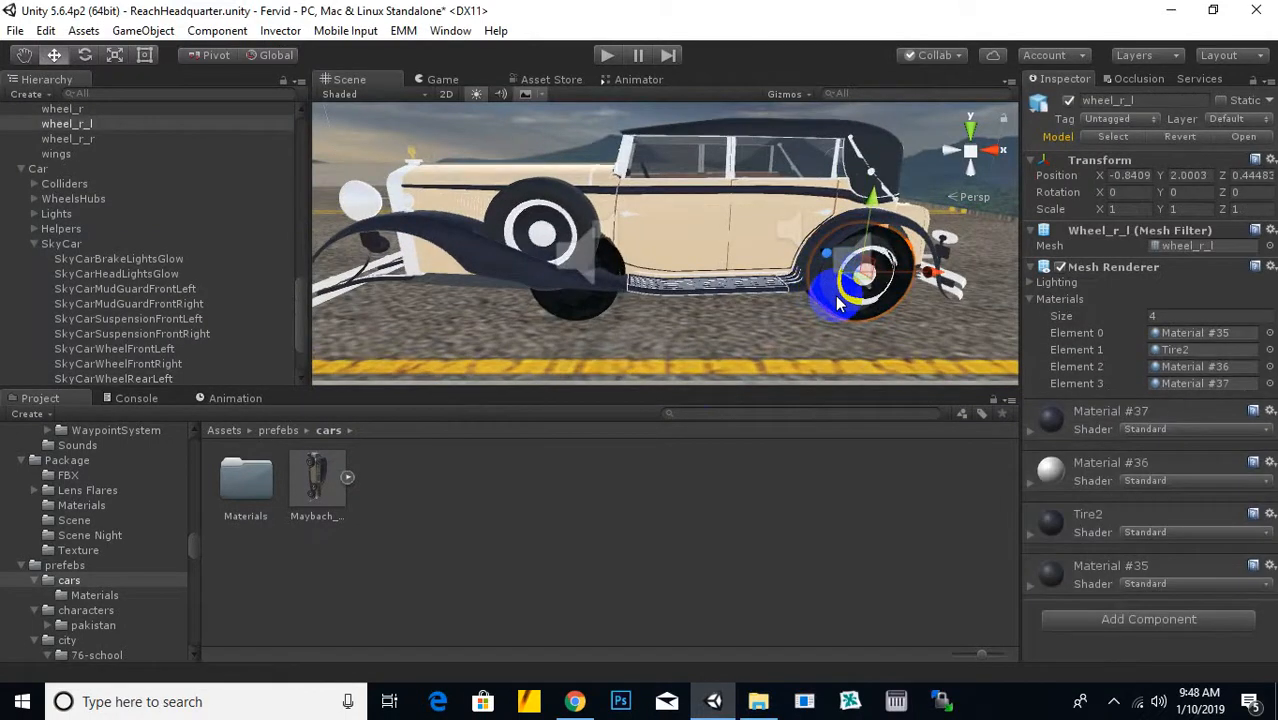
pyautogui.press('Delete')
pyautogui.scroll(-2, 832, 300)
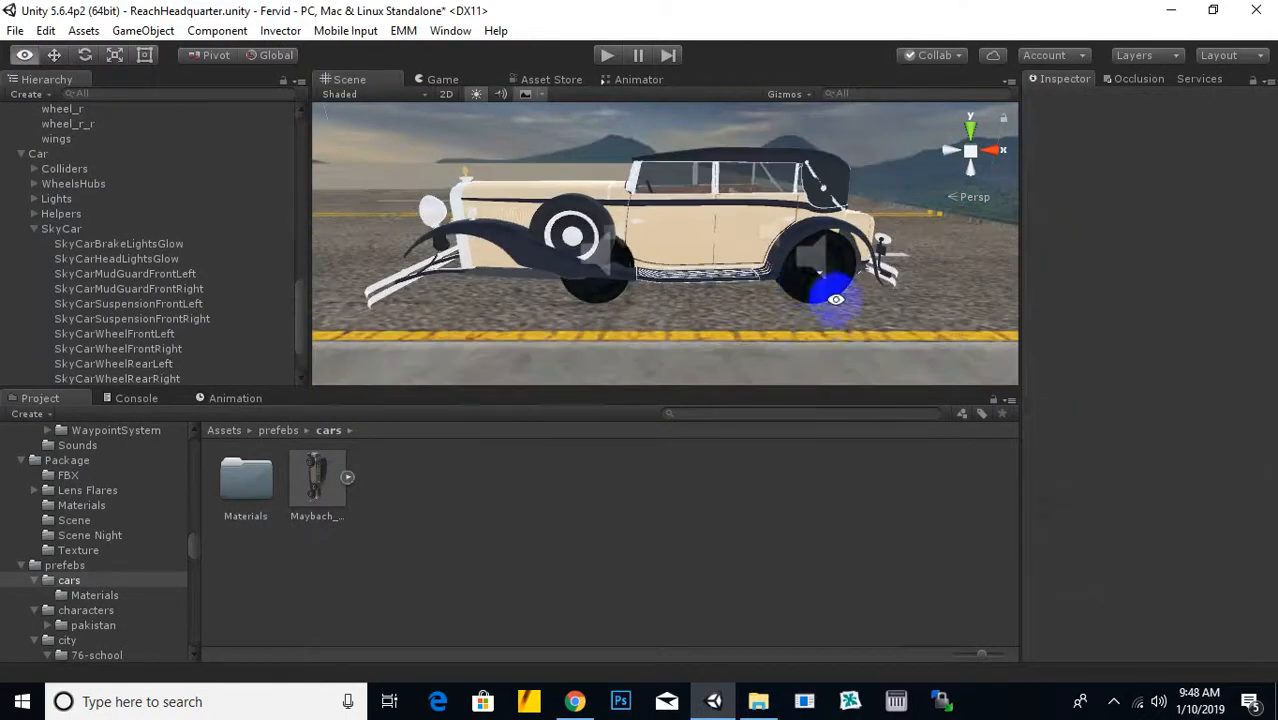
# Delete the Maybach's right-side road wheels, wheel_r_r and wheel_f_r
pyautogui.keyDown('alt'); pyautogui.moveTo(916, 255); pyautogui.dragTo(511, 327); pyautogui.keyUp('alt')
pyautogui.click(511, 327)
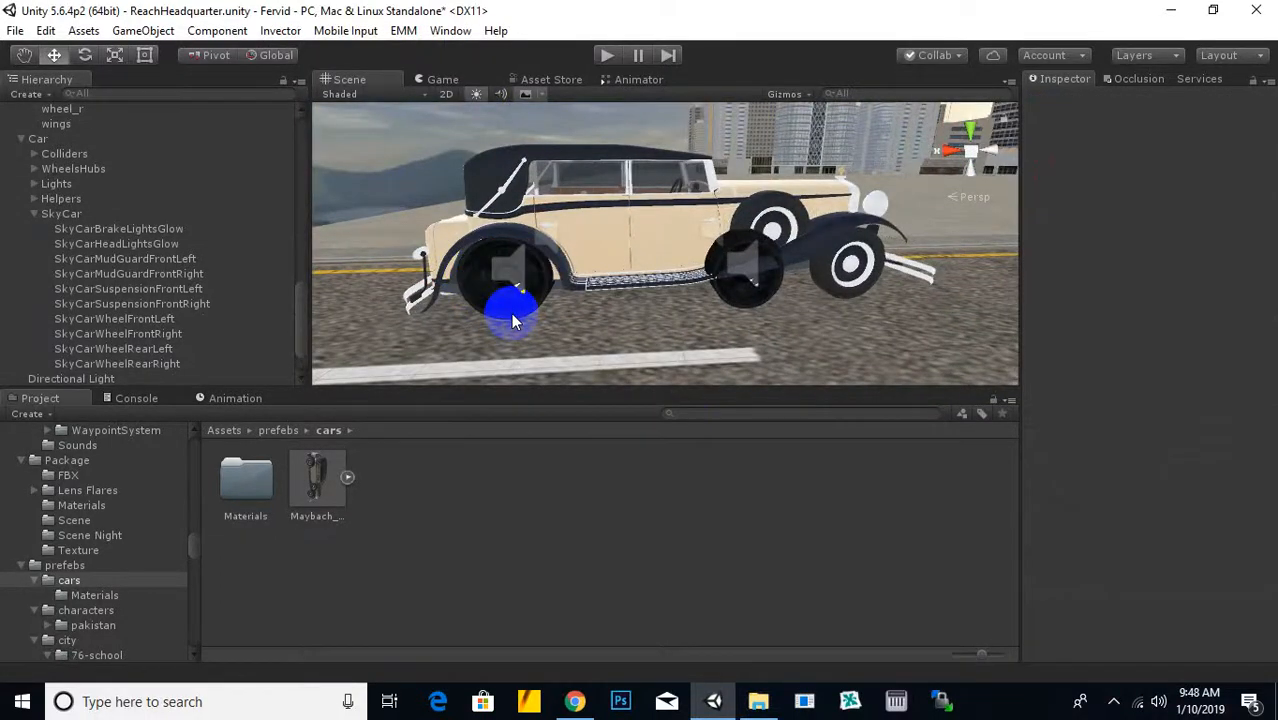
pyautogui.click(848, 289)
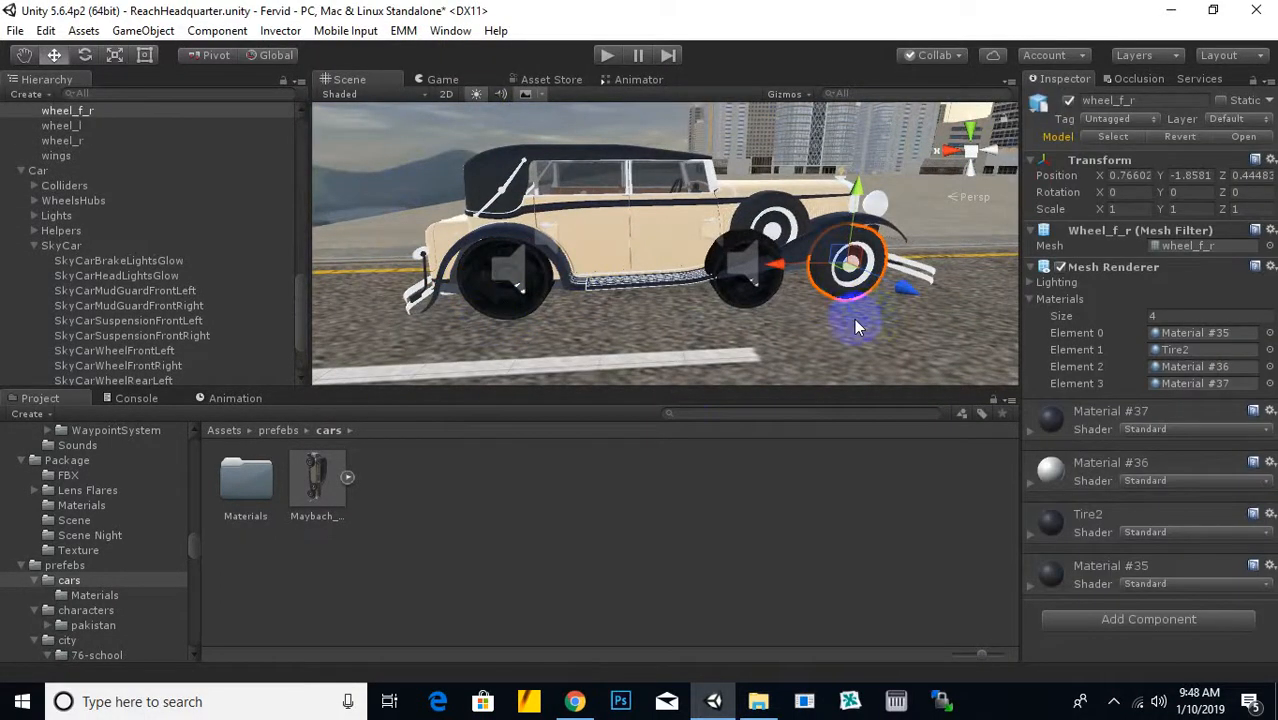
pyautogui.press('Delete')
# Move SkyCarWheelFrontLeft together with WheelHubFrontLeft forward into the Maybach's front left wheel arch
pyautogui.keyDown('alt'); pyautogui.moveTo(683, 303); pyautogui.dragTo(28, 300); pyautogui.keyUp('alt')
pyautogui.keyDown('alt'); pyautogui.moveTo(392, 222); pyautogui.dragTo(631, 316); pyautogui.keyUp('alt')
pyautogui.click(648, 310)
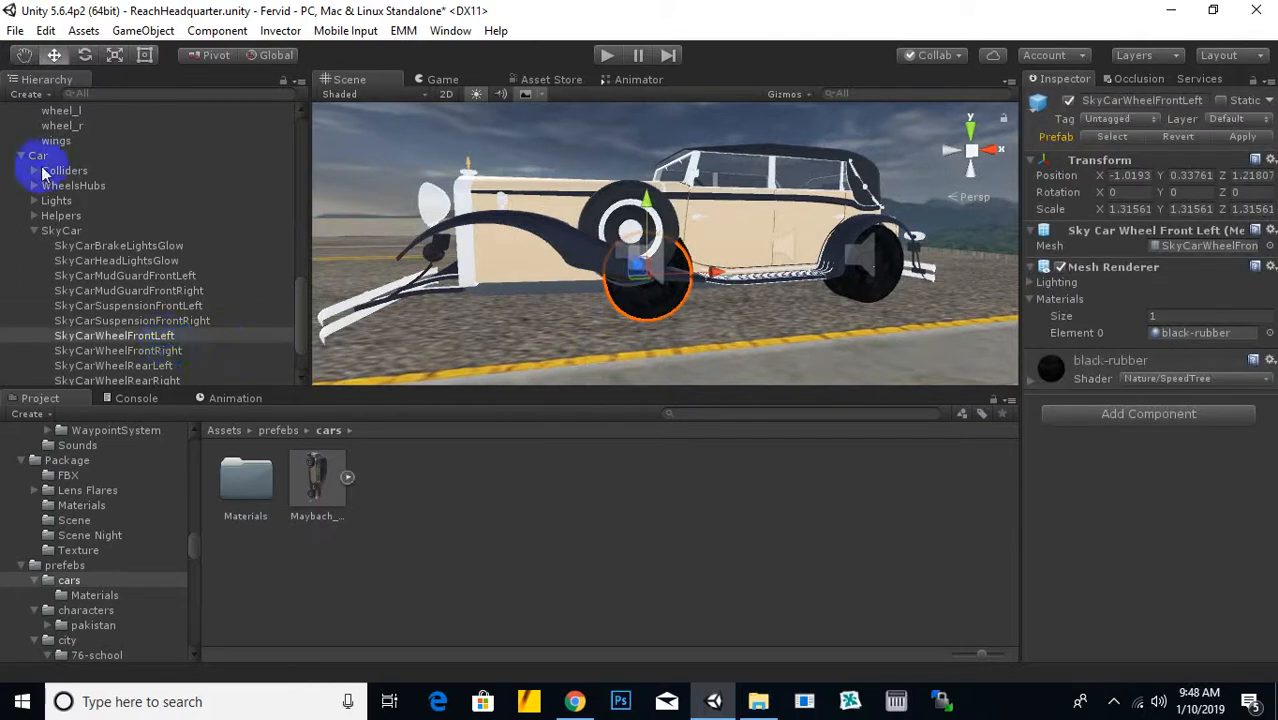
pyautogui.click(34, 187)
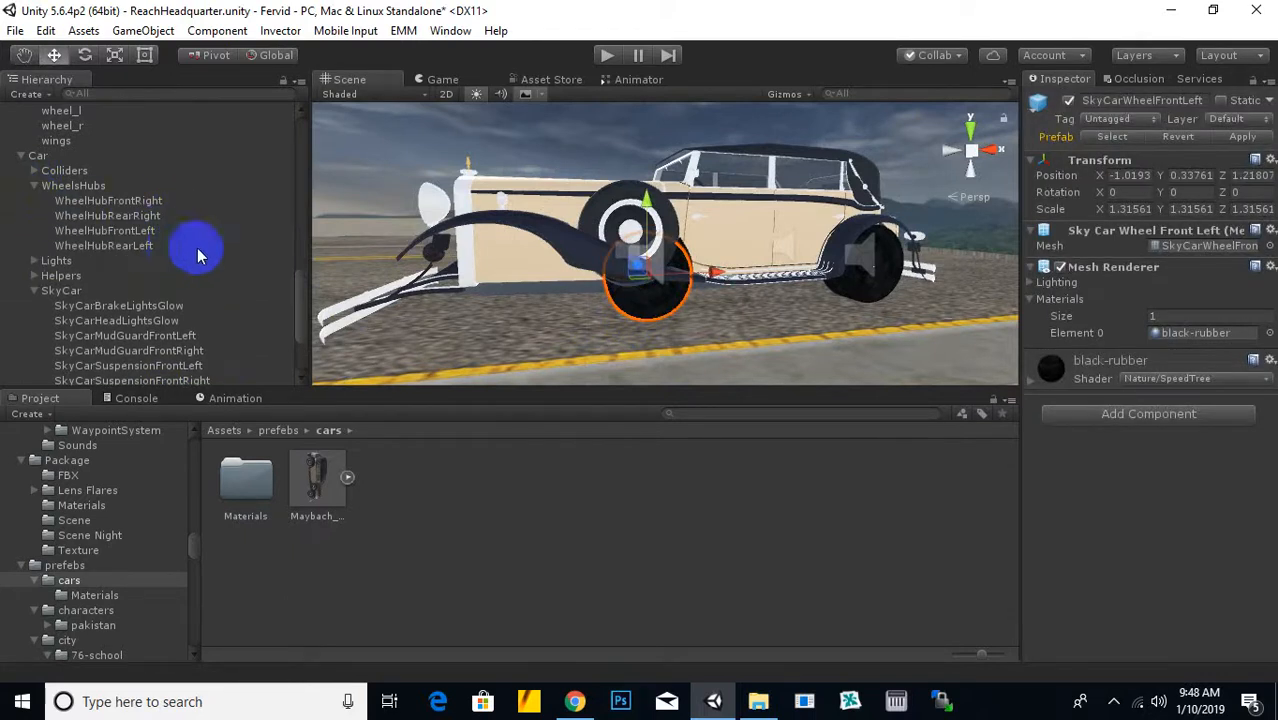
pyautogui.scroll(-3, 197, 253)
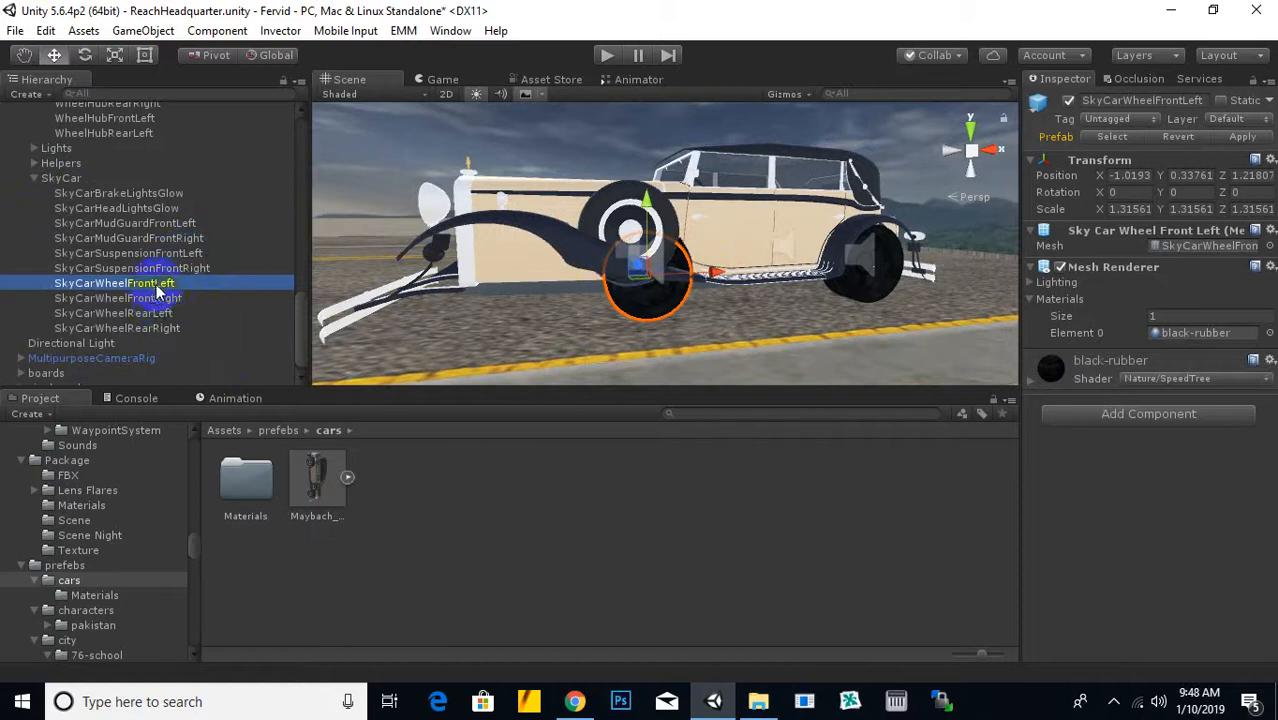
pyautogui.scroll(2, 162, 313)
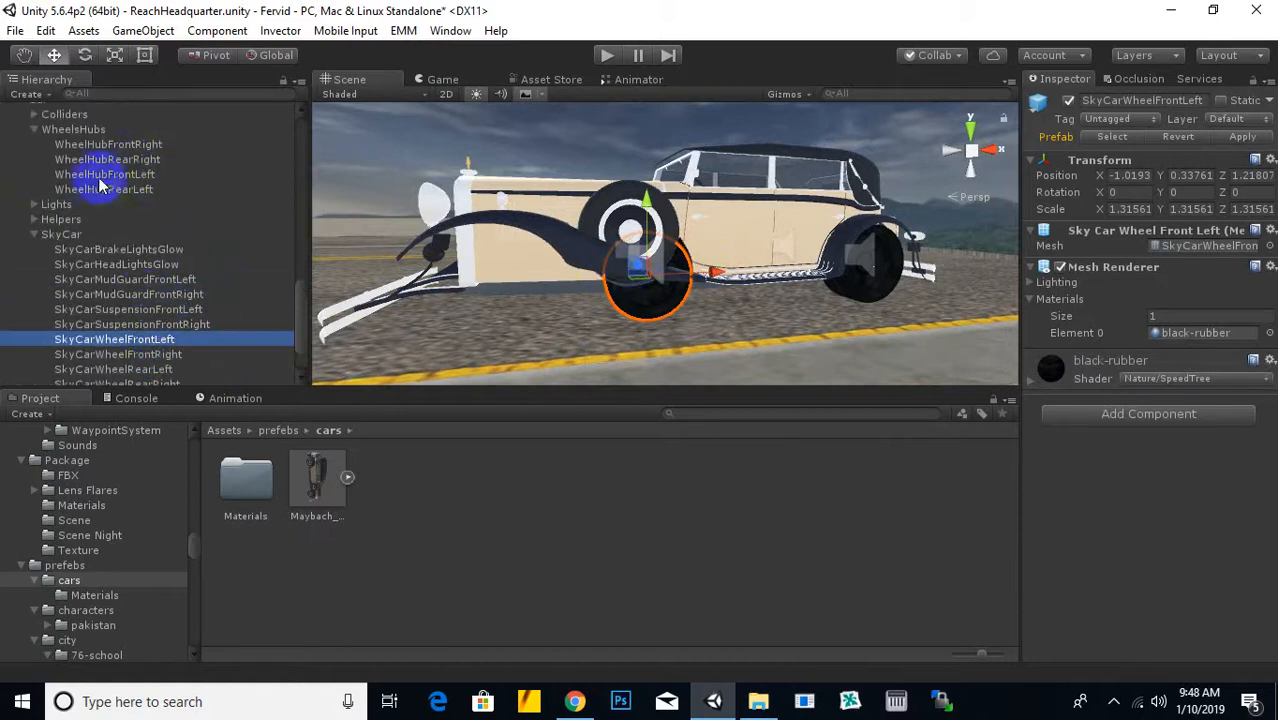
pyautogui.keyDown('ctrl'); pyautogui.click(141, 175); pyautogui.keyUp('ctrl')
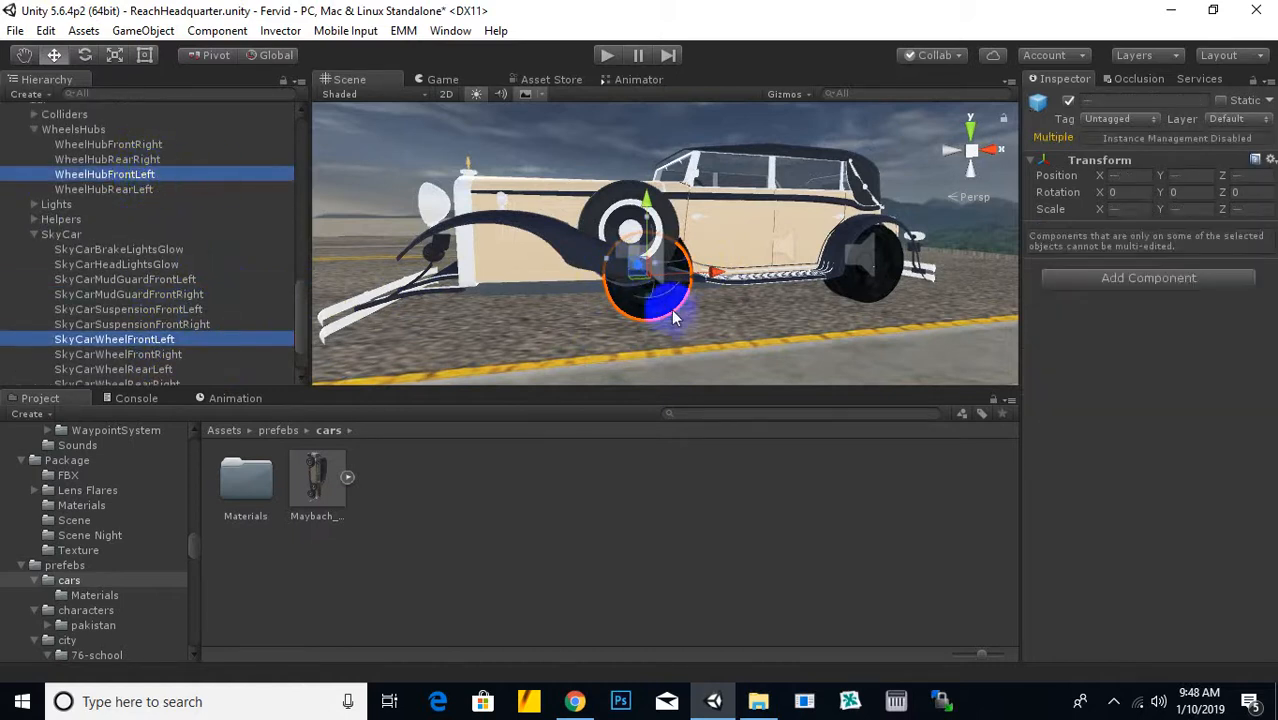
pyautogui.moveTo(711, 274); pyautogui.dragTo(555, 314)
# Adjust SkyCarWheelRearLeft together with WheelHubRearLeft to sit inside the Maybach's rear left wheel arch
pyautogui.click(907, 320)
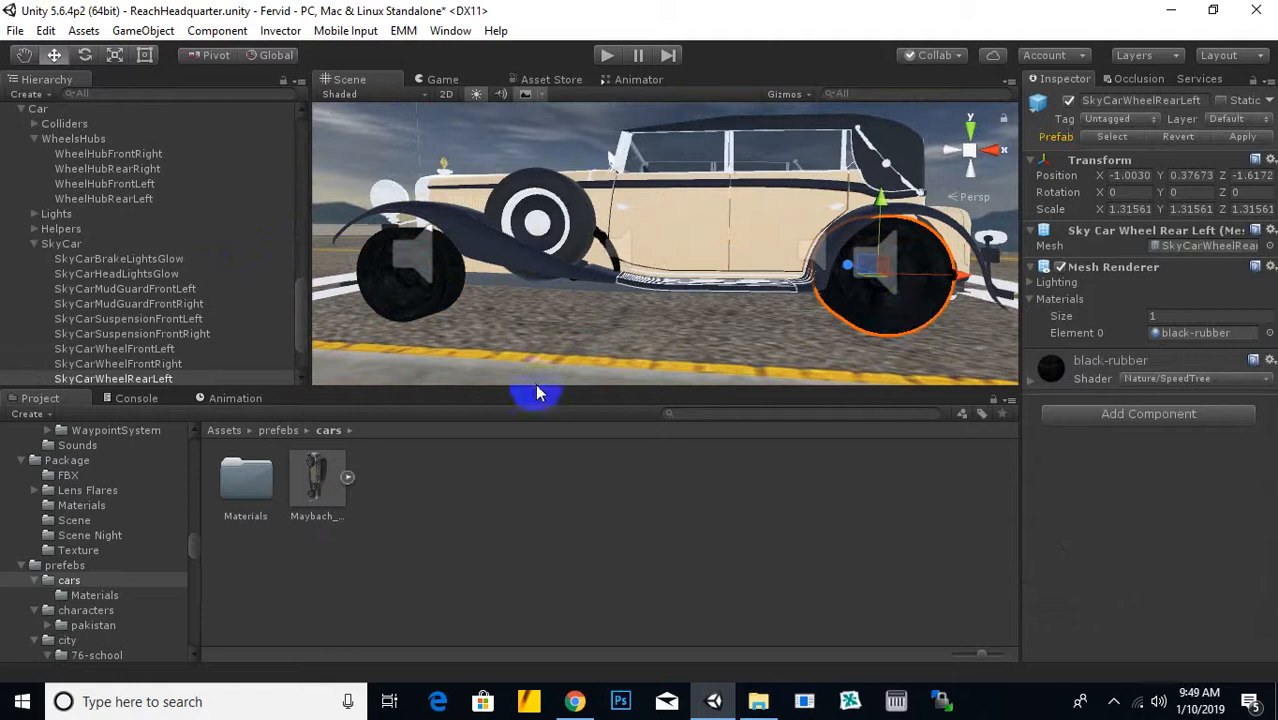
pyautogui.keyDown('ctrl'); pyautogui.click(104, 199); pyautogui.keyUp('ctrl')
pyautogui.keyDown('alt'); pyautogui.moveTo(600, 300); pyautogui.dragTo(536, 303); pyautogui.keyUp('alt')
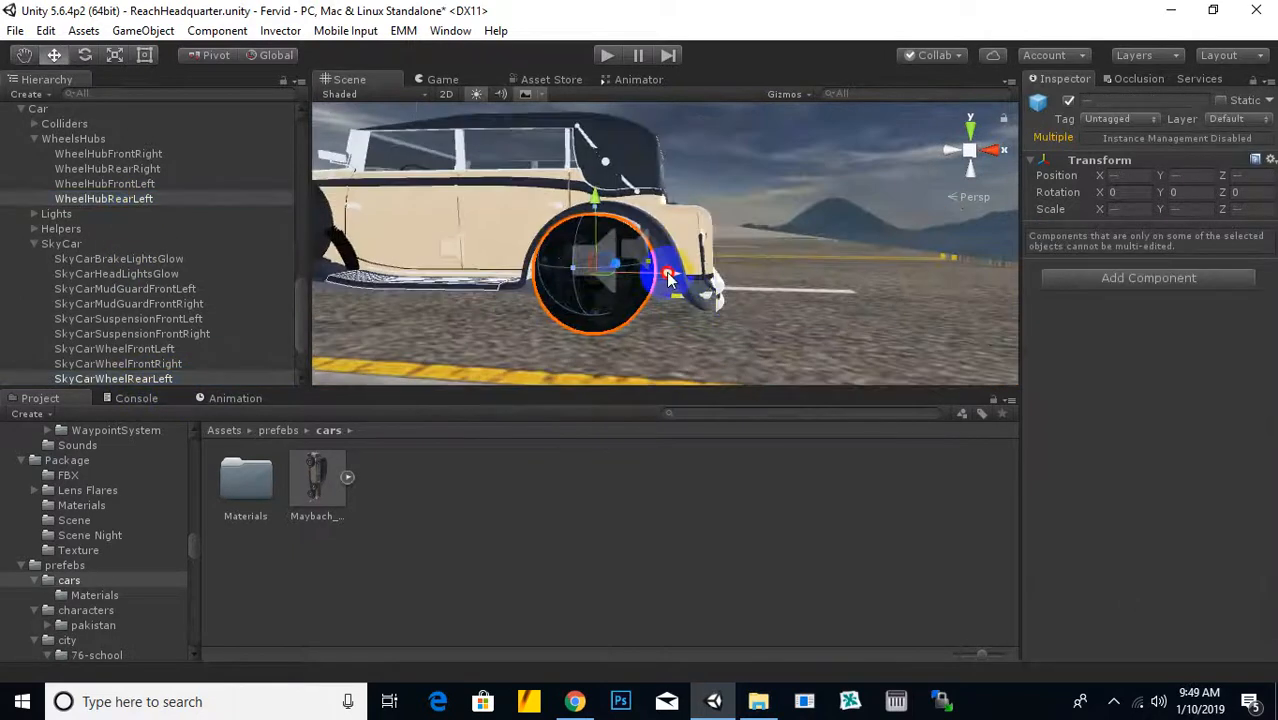
pyautogui.keyDown('alt'); pyautogui.moveTo(671, 272); pyautogui.dragTo(700, 270); pyautogui.keyUp('alt')
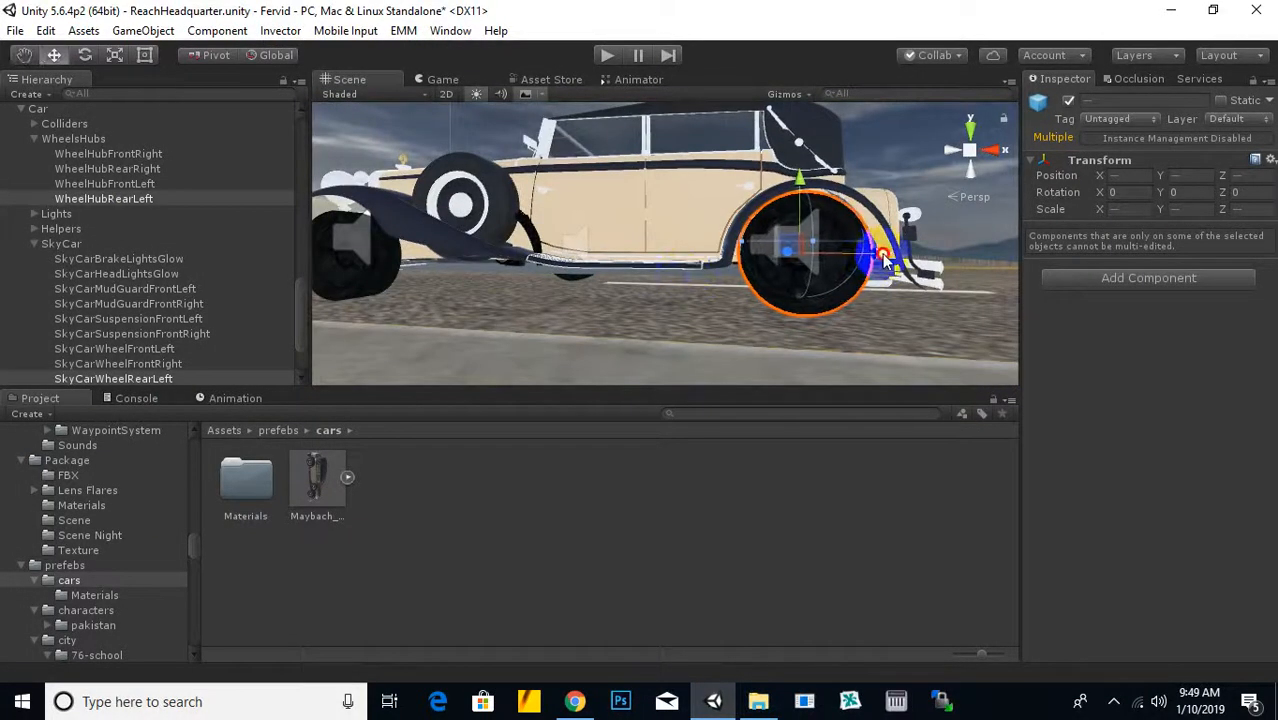
# Adjust SkyCarWheelRearRight together with WheelHubRearRight to sit inside the Maybach's rear right wheel arch
pyautogui.keyDown('alt'); pyautogui.moveTo(886, 262); pyautogui.dragTo(571, 292); pyautogui.keyUp('alt')
pyautogui.click(565, 288)
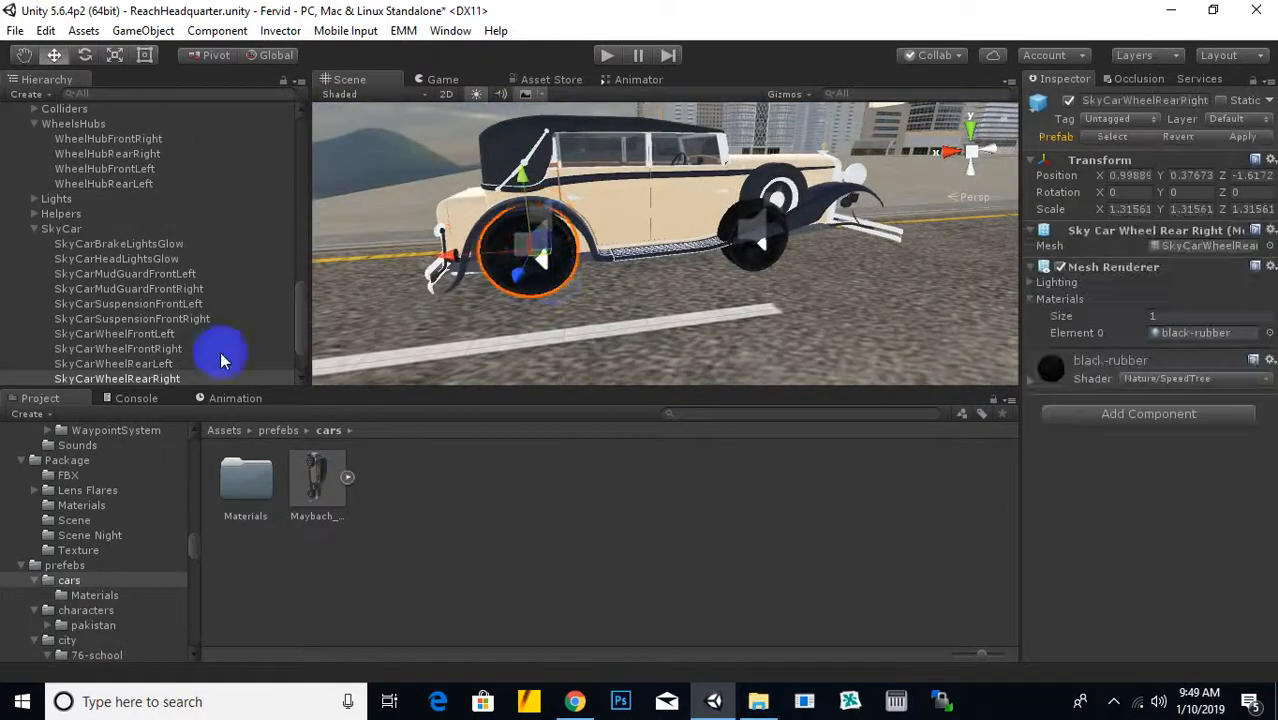
pyautogui.scroll(-2, 190, 341)
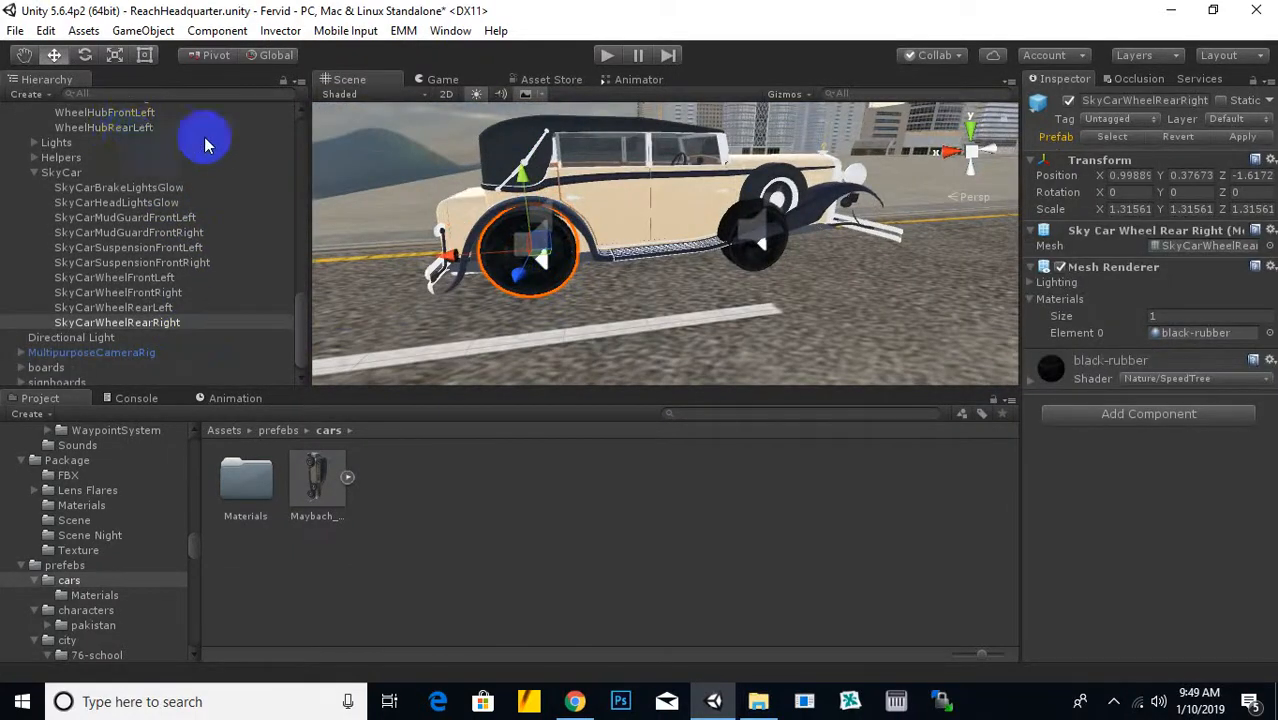
pyautogui.scroll(2, 195, 160)
pyautogui.keyDown('ctrl'); pyautogui.click(147, 155); pyautogui.keyUp('ctrl')
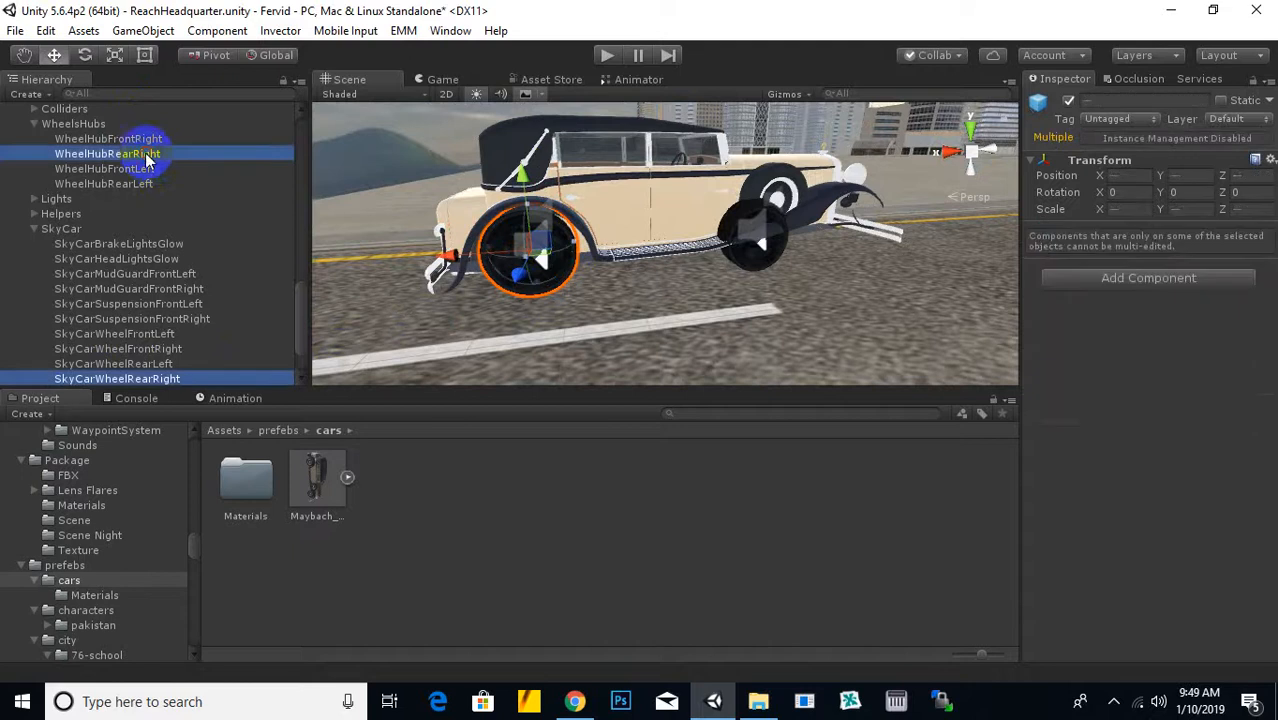
pyautogui.scroll(3, 642, 324)
pyautogui.keyDown('alt'); pyautogui.moveTo(545, 298); pyautogui.dragTo(670, 271); pyautogui.keyUp('alt')
pyautogui.scroll(6, 592, 268)
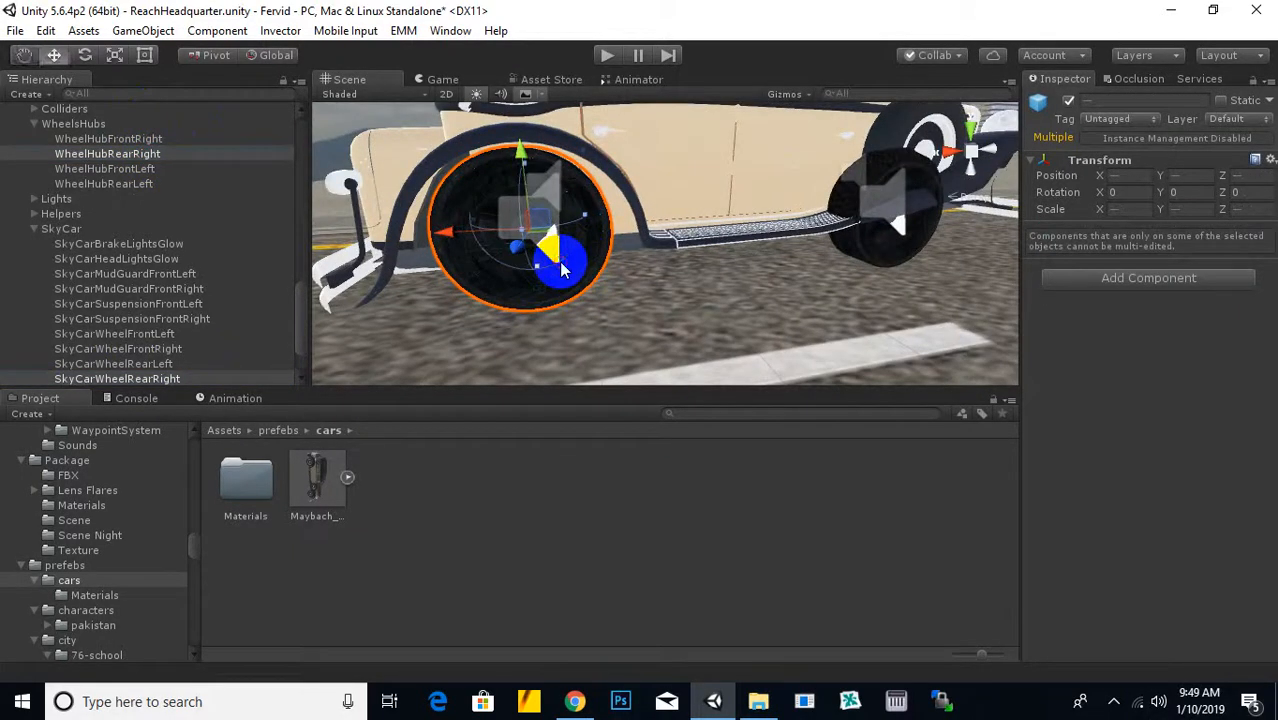
pyautogui.moveTo(448, 234); pyautogui.dragTo(450, 230)
# Move SkyCarWheelFrontRight, WheelHubFrontRight and SkyCarMudGuardFrontRight forward into the Maybach's front right wheel arch
pyautogui.scroll(-3, 583, 246)
pyautogui.moveTo(690, 298); pyautogui.dragTo(460, 321, button='middle')
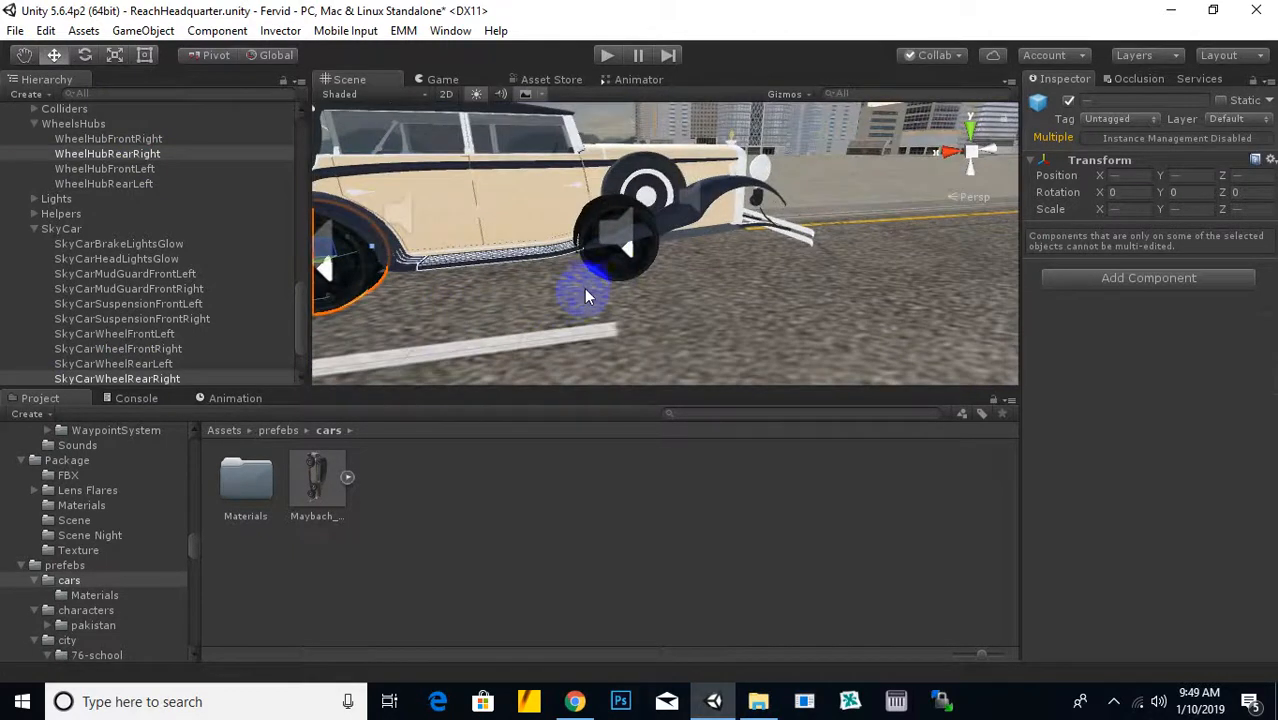
pyautogui.click(614, 272)
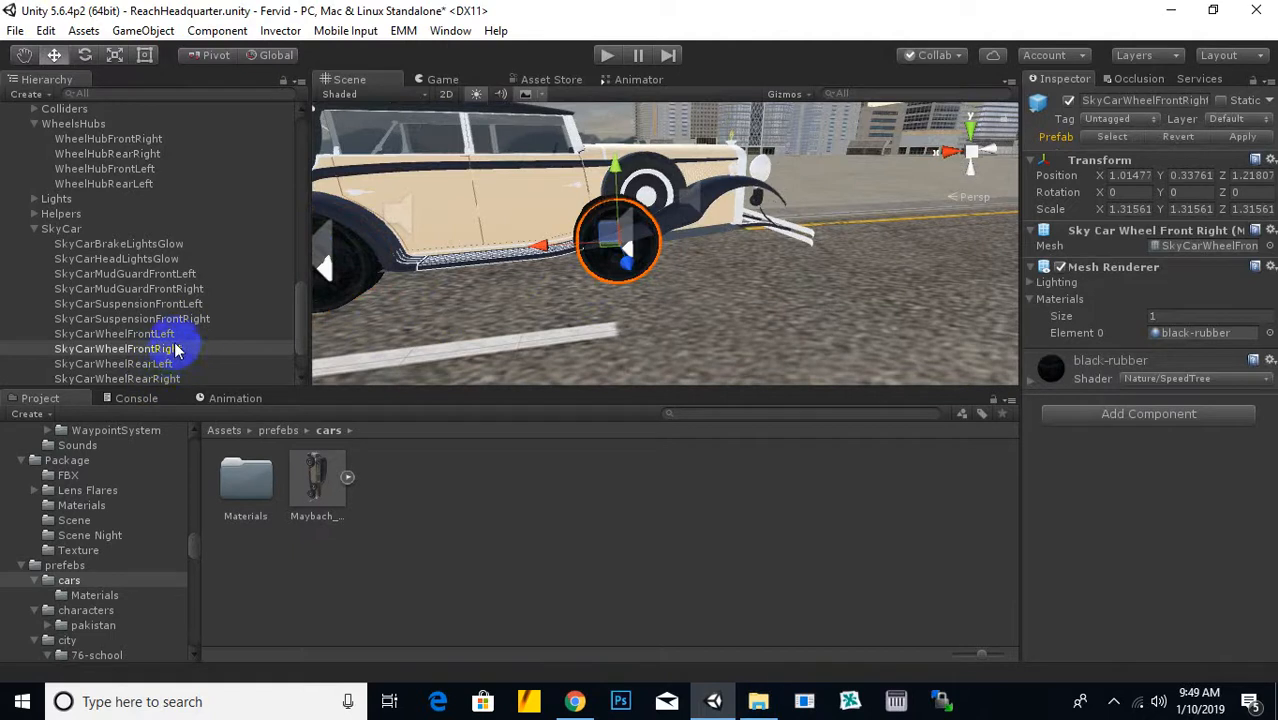
pyautogui.keyDown('ctrl'); pyautogui.click(150, 142); pyautogui.keyUp('ctrl')
pyautogui.moveTo(487, 208); pyautogui.dragTo(595, 291, button='middle')
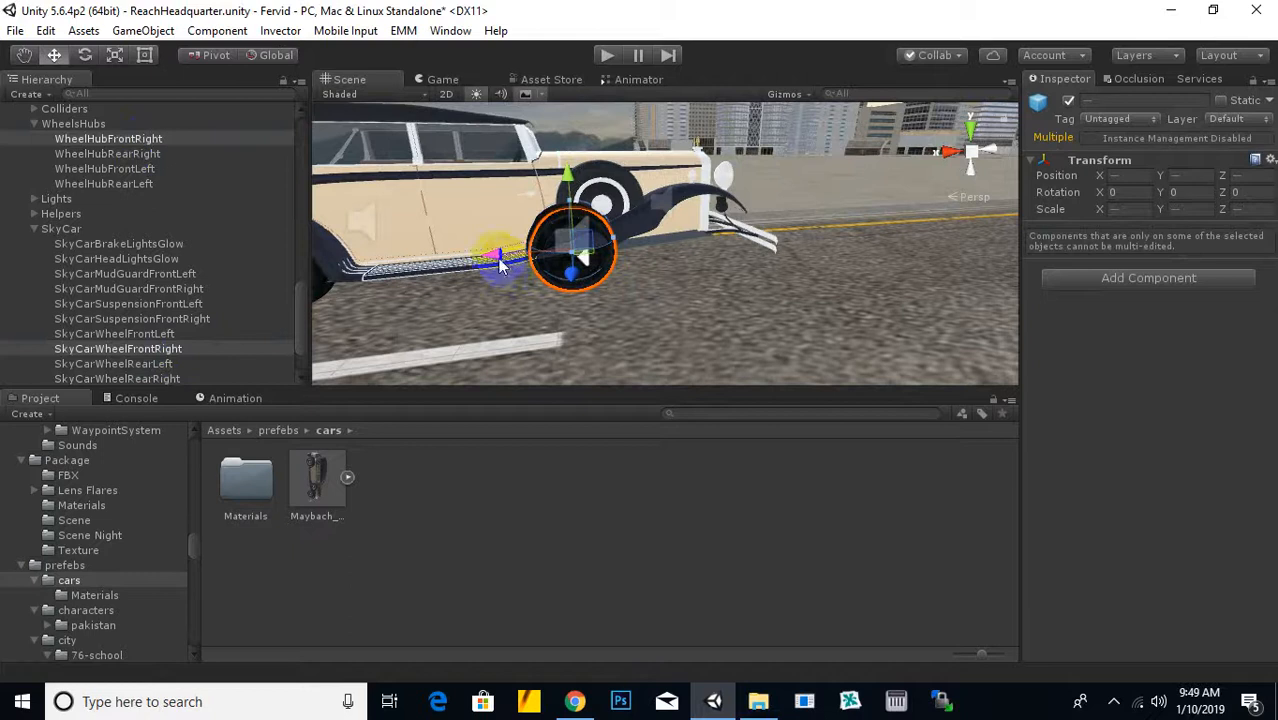
pyautogui.moveTo(500, 263); pyautogui.dragTo(558, 256)
pyautogui.moveTo(563, 210); pyautogui.dragTo(630, 270)
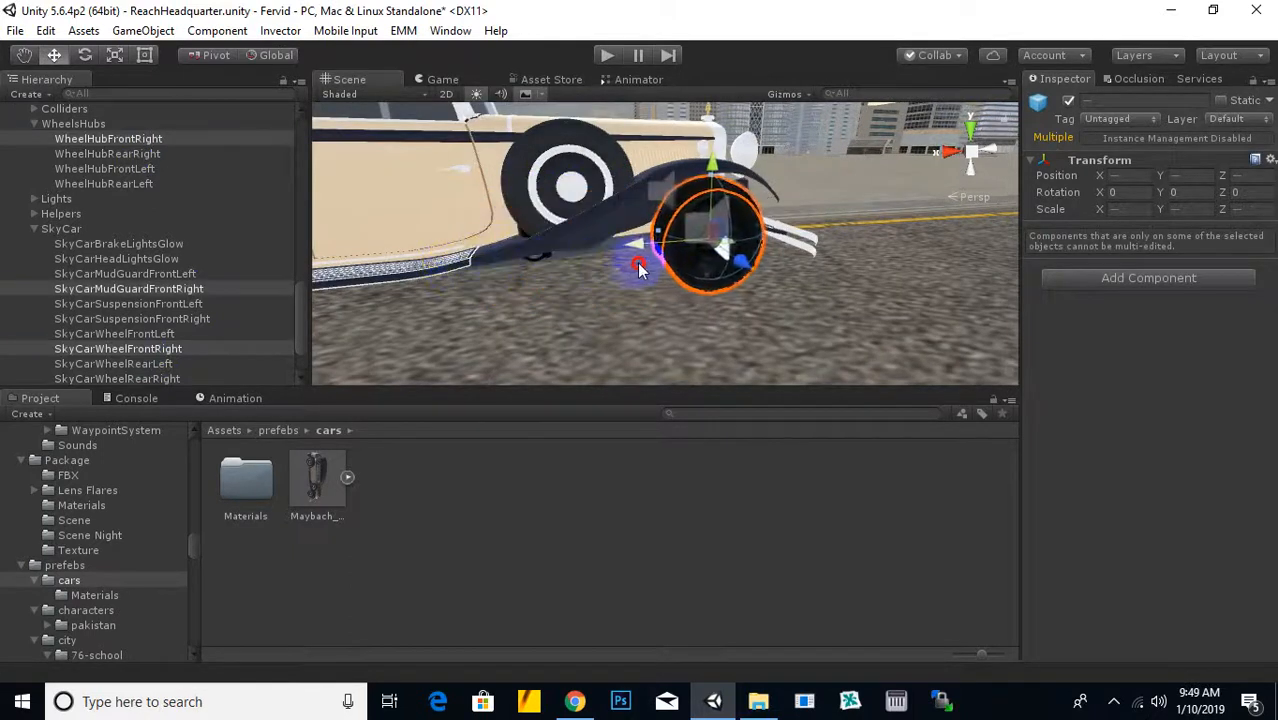
pyautogui.press('f')
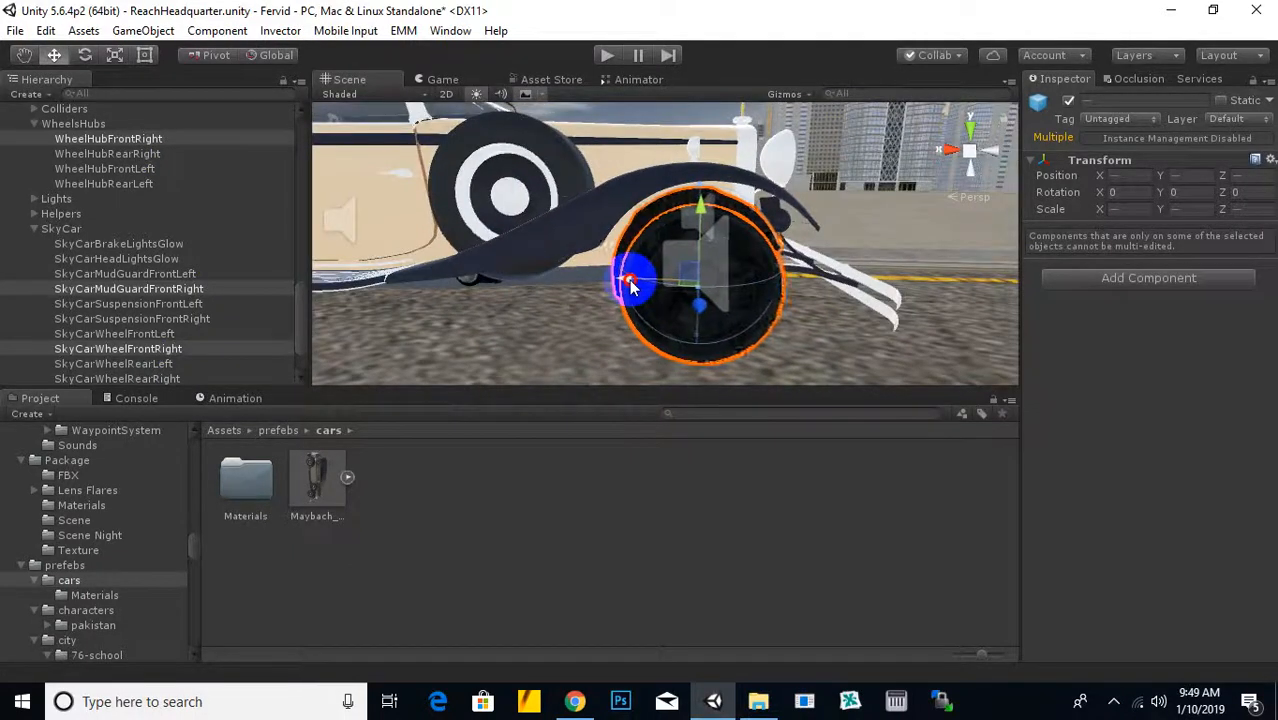
# Shift SkyCarWheelFrontLeft together with WheelHubFrontLeft slightly rearward to centre them under the Maybach's front left fender
pyautogui.scroll(-6, 633, 283)
pyautogui.keyDown('alt'); pyautogui.moveTo(633, 283); pyautogui.dragTo(385, 307); pyautogui.keyUp('alt')
pyautogui.keyDown('alt'); pyautogui.moveTo(738, 277); pyautogui.dragTo(439, 183); pyautogui.keyUp('alt')
pyautogui.scroll(-2, 640, 256)
pyautogui.keyDown('alt'); pyautogui.moveTo(640, 252); pyautogui.dragTo(522, 337); pyautogui.keyUp('alt')
pyautogui.scroll(4, 579, 305)
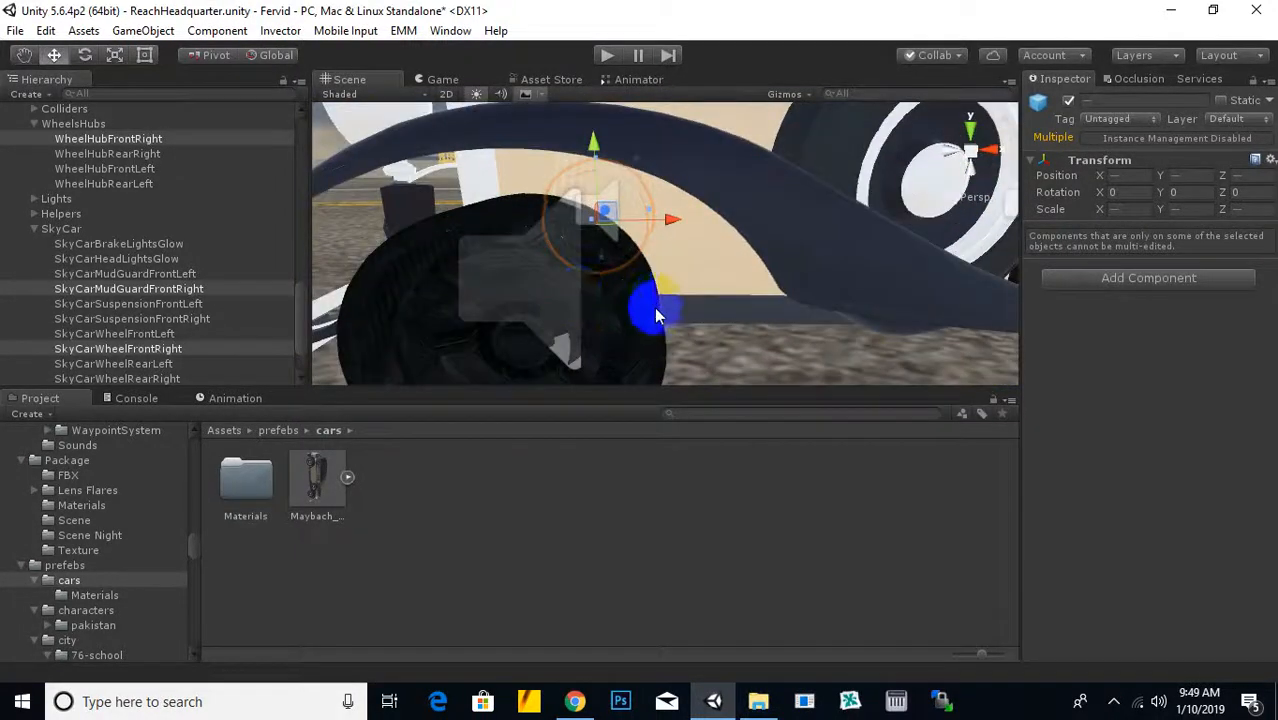
pyautogui.click(650, 309)
pyautogui.scroll(-3, 650, 309)
pyautogui.keyDown('alt'); pyautogui.moveTo(650, 309); pyautogui.dragTo(713, 285); pyautogui.keyUp('alt')
pyautogui.click(718, 262)
pyautogui.keyDown('alt'); pyautogui.moveTo(479, 314); pyautogui.dragTo(575, 318); pyautogui.keyUp('alt')
pyautogui.click(573, 315)
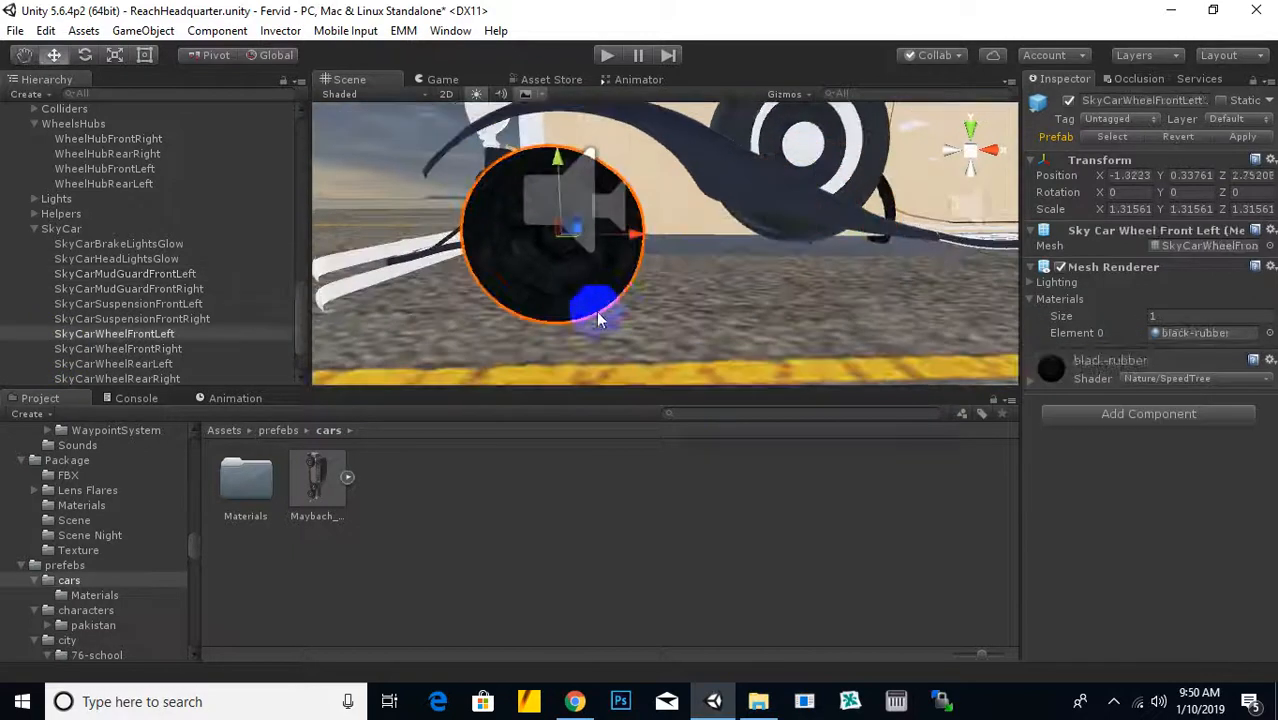
pyautogui.keyDown('ctrl'); pyautogui.click(140, 168); pyautogui.keyUp('ctrl')
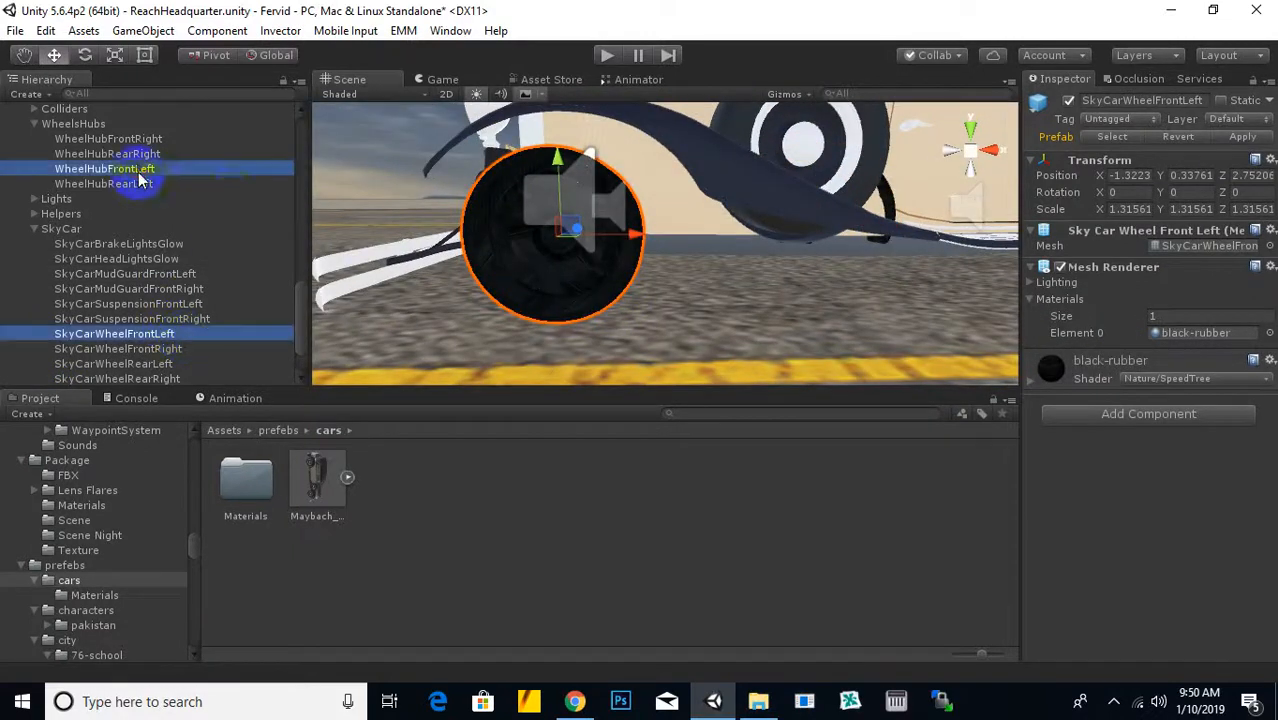
pyautogui.moveTo(638, 236); pyautogui.dragTo(670, 247)
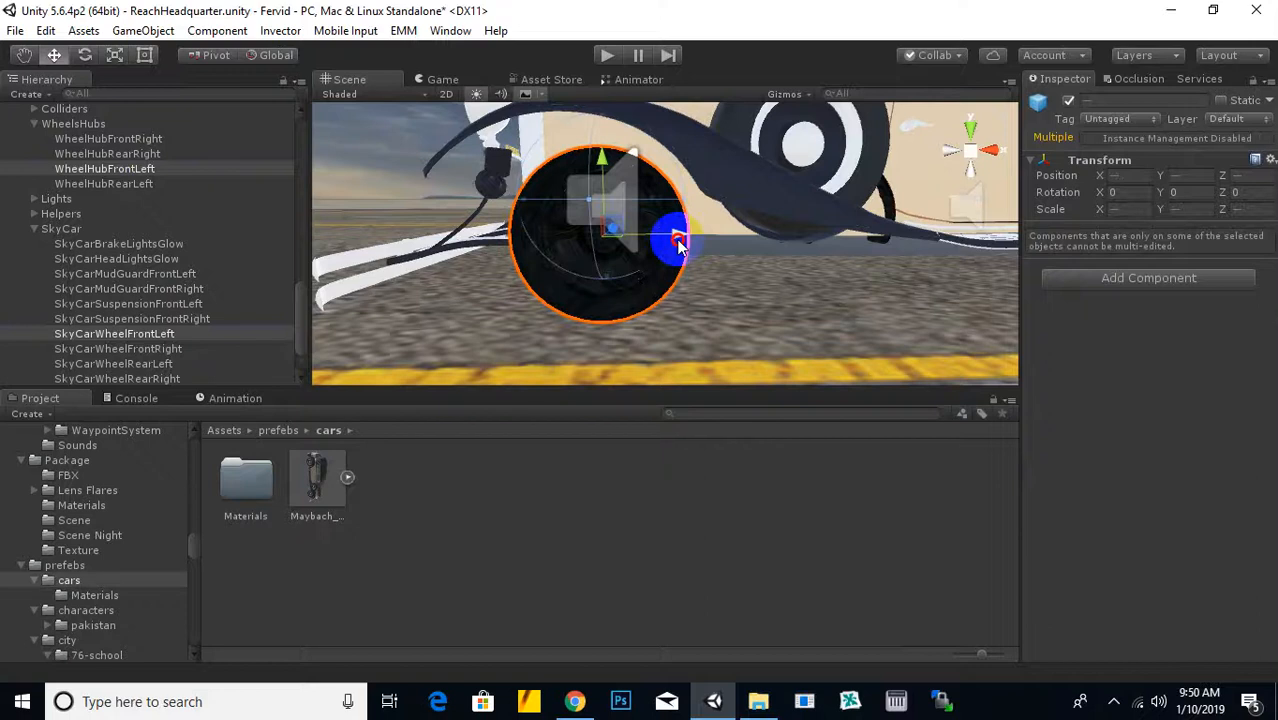
# Delete SkyCarMudGuardFrontLeft and SkyCarMudGuardFrontRight from the SkyCar
pyautogui.click(805, 215)
pyautogui.moveTo(805, 215); pyautogui.dragTo(712, 248)
pyautogui.keyDown('alt'); pyautogui.moveTo(645, 296); pyautogui.dragTo(716, 308); pyautogui.keyUp('alt')
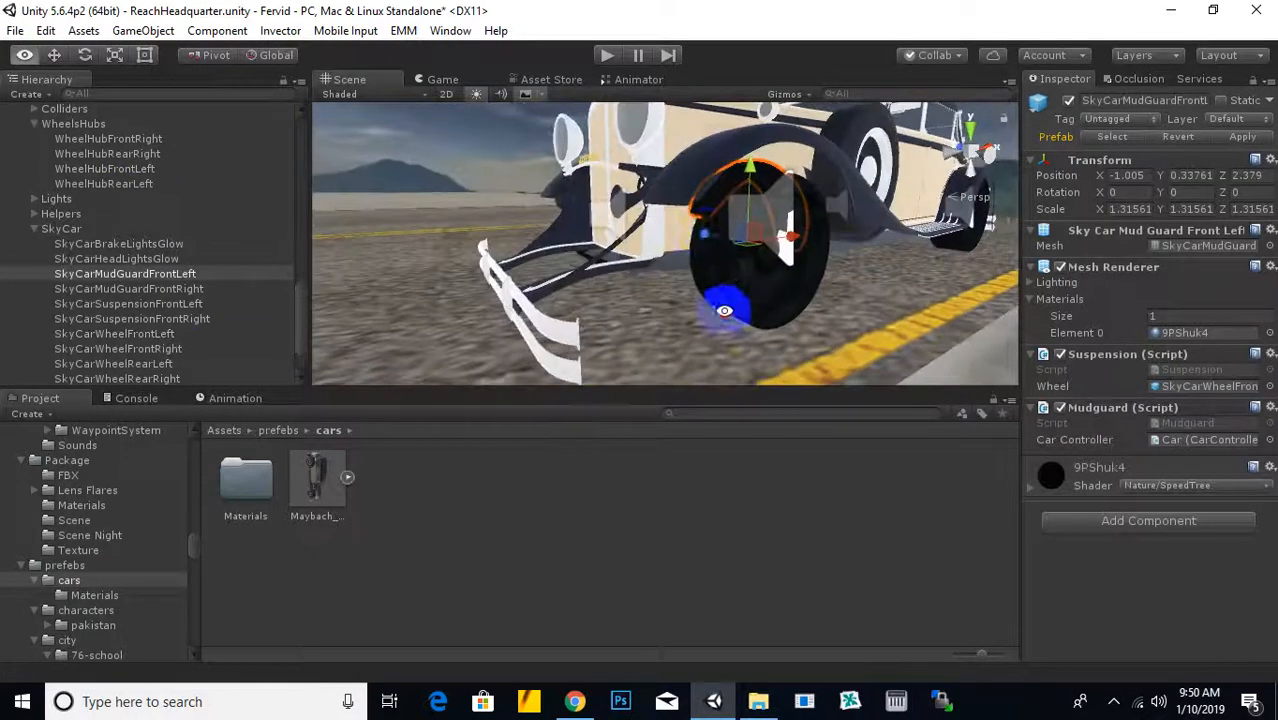
pyautogui.moveTo(710, 238); pyautogui.dragTo(721, 242)
pyautogui.keyDown('alt'); pyautogui.moveTo(783, 319); pyautogui.dragTo(721, 276); pyautogui.keyUp('alt')
pyautogui.moveTo(665, 246); pyautogui.dragTo(803, 180)
pyautogui.press('Delete')
pyautogui.click(803, 180)
pyautogui.press('Delete')
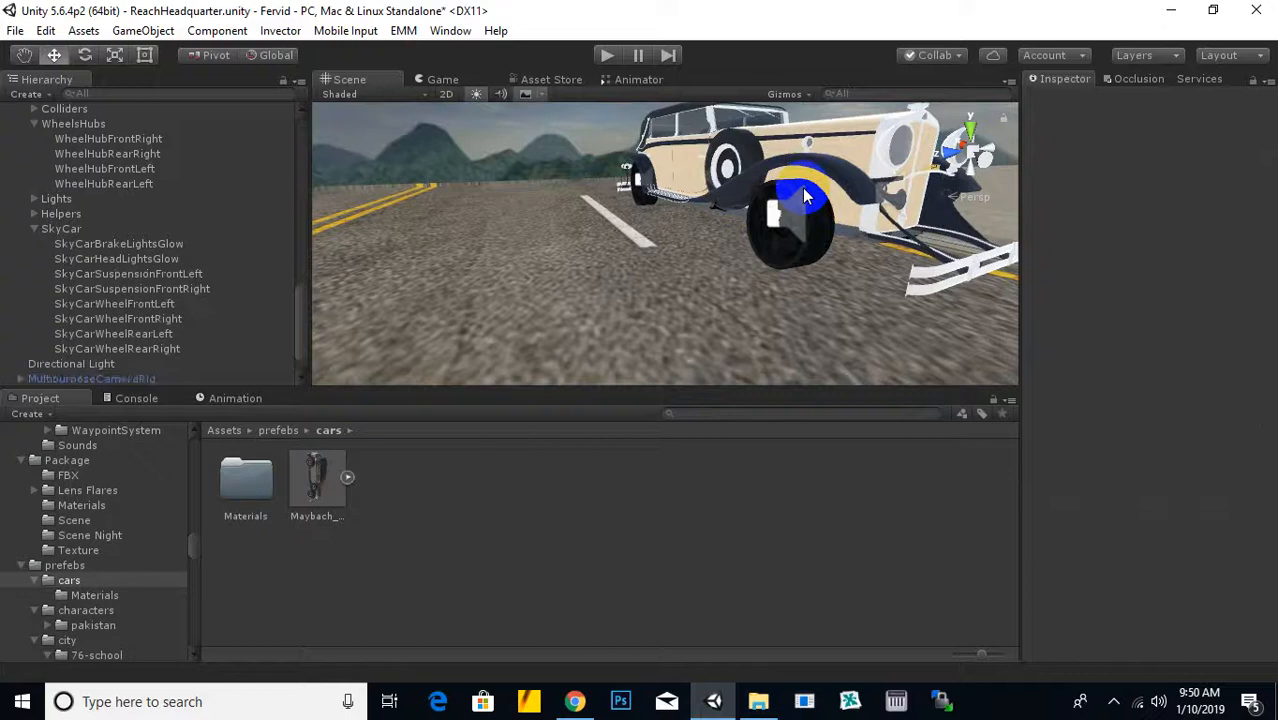
# Run the scene to test the Maybach with the SkyCar wheels, and stop play mode
pyautogui.keyDown('alt'); pyautogui.moveTo(698, 216); pyautogui.dragTo(602, 92); pyautogui.keyUp('alt')
pyautogui.click(607, 55)
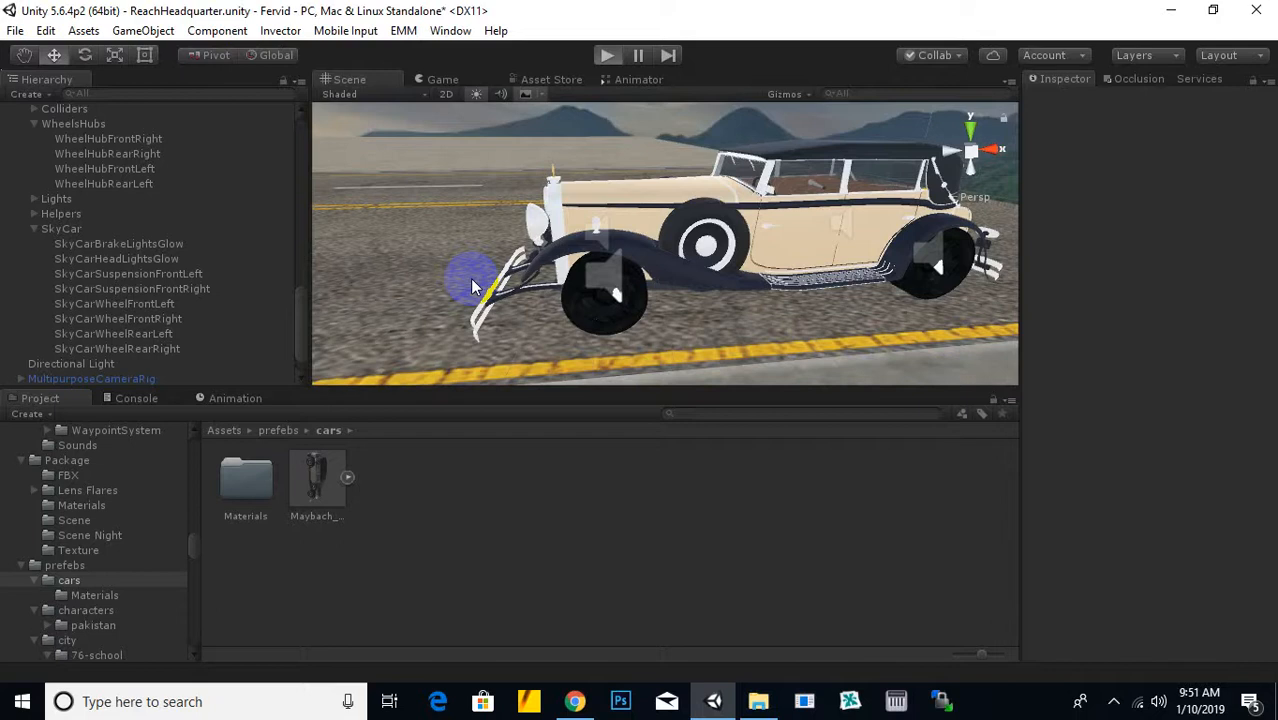
pyautogui.hotkey('ctrl', 'p')
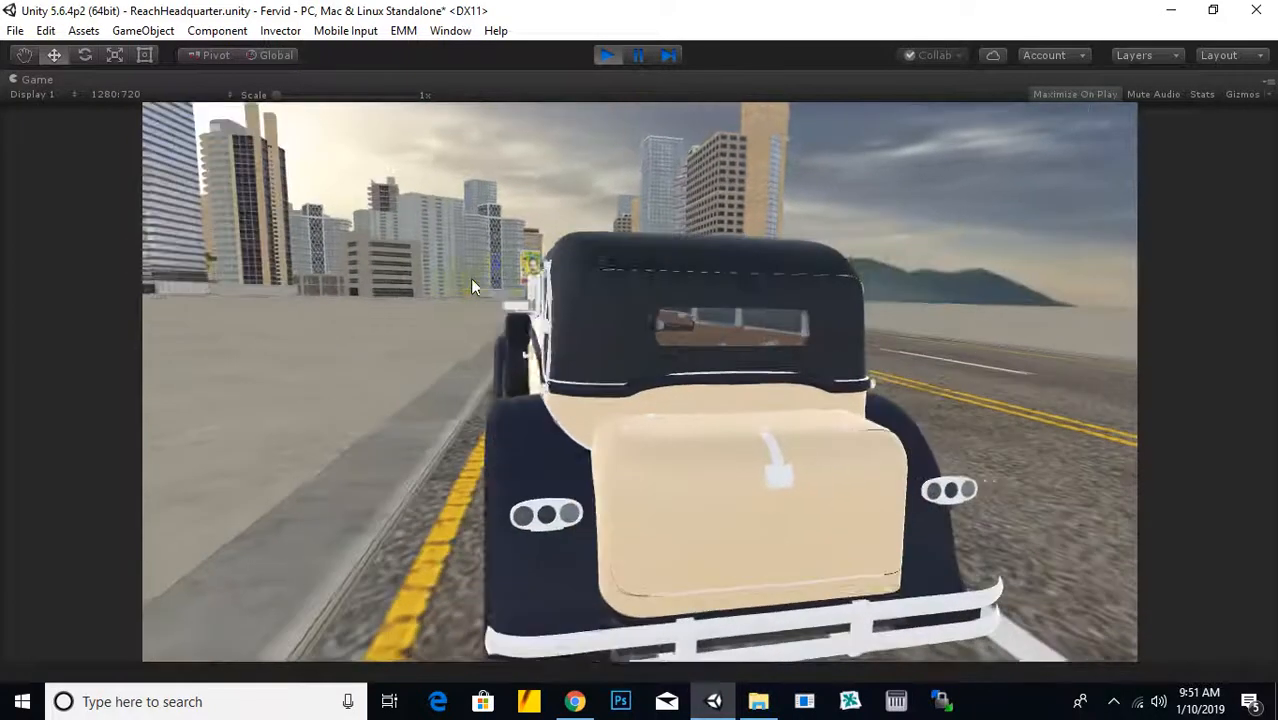
pyautogui.hotkey('ctrl', 'shift', 'p')
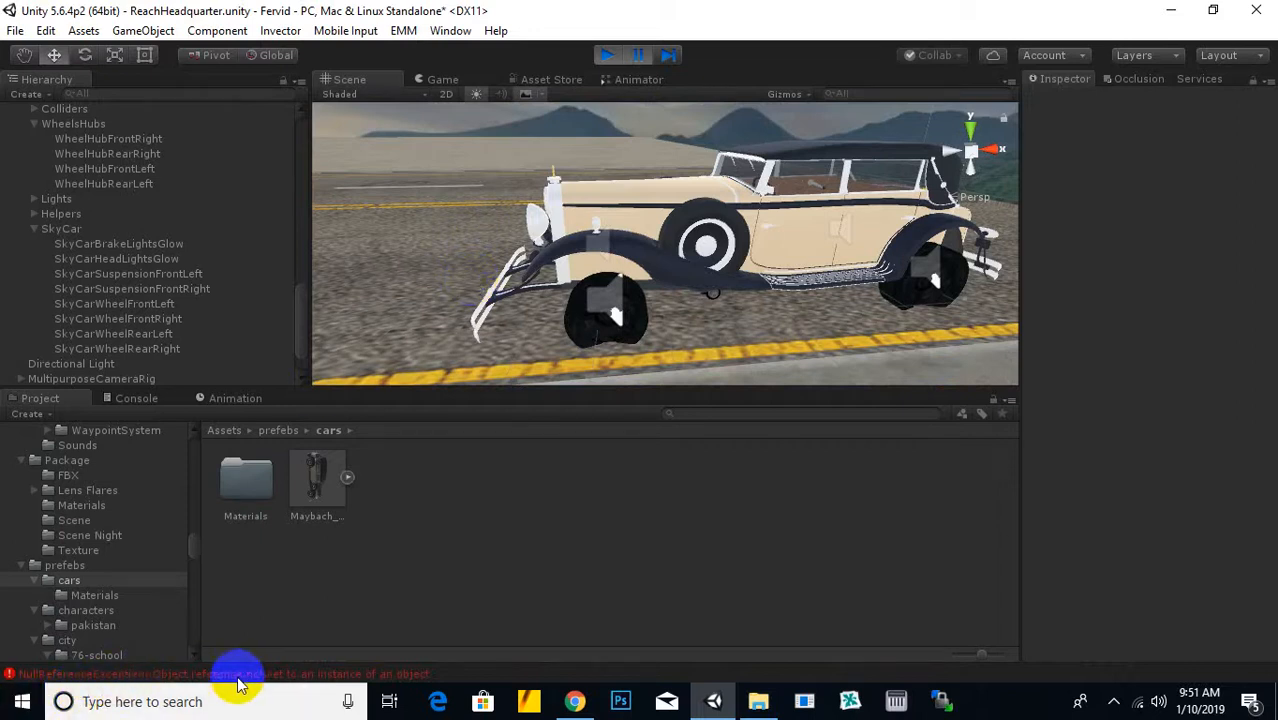
pyautogui.click(639, 55)
pyautogui.click(639, 55)
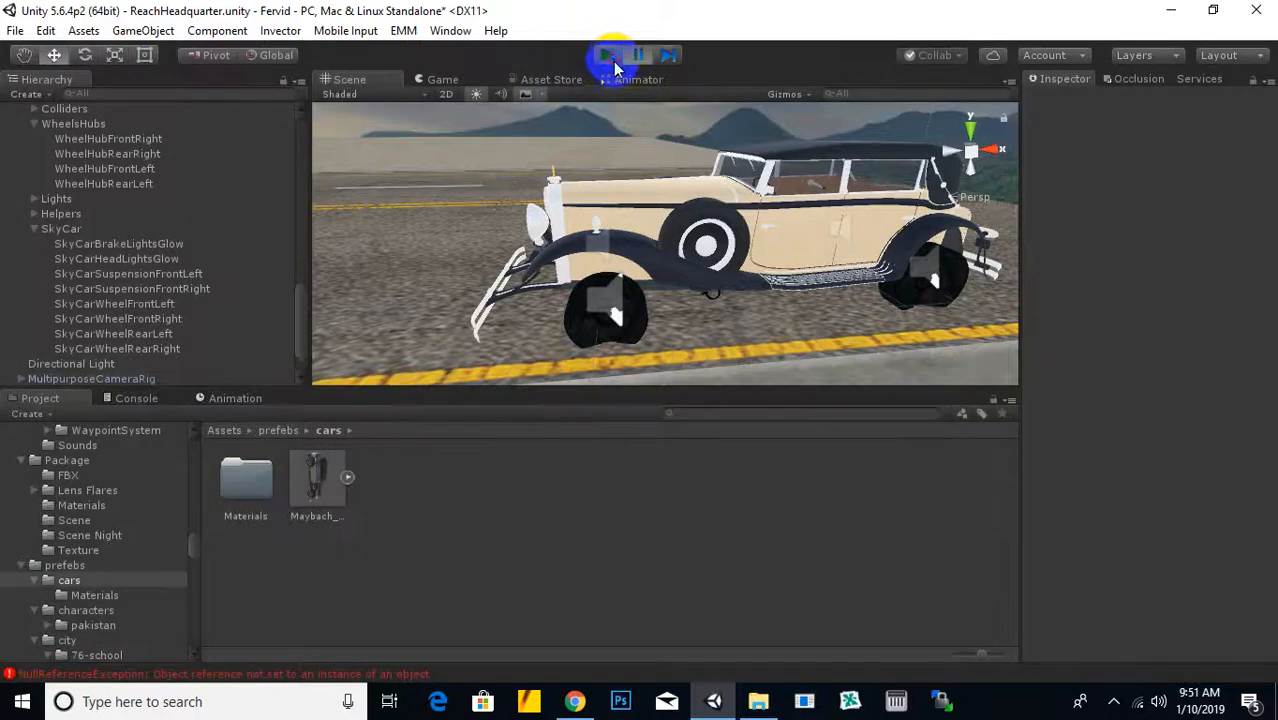
pyautogui.click(607, 55)
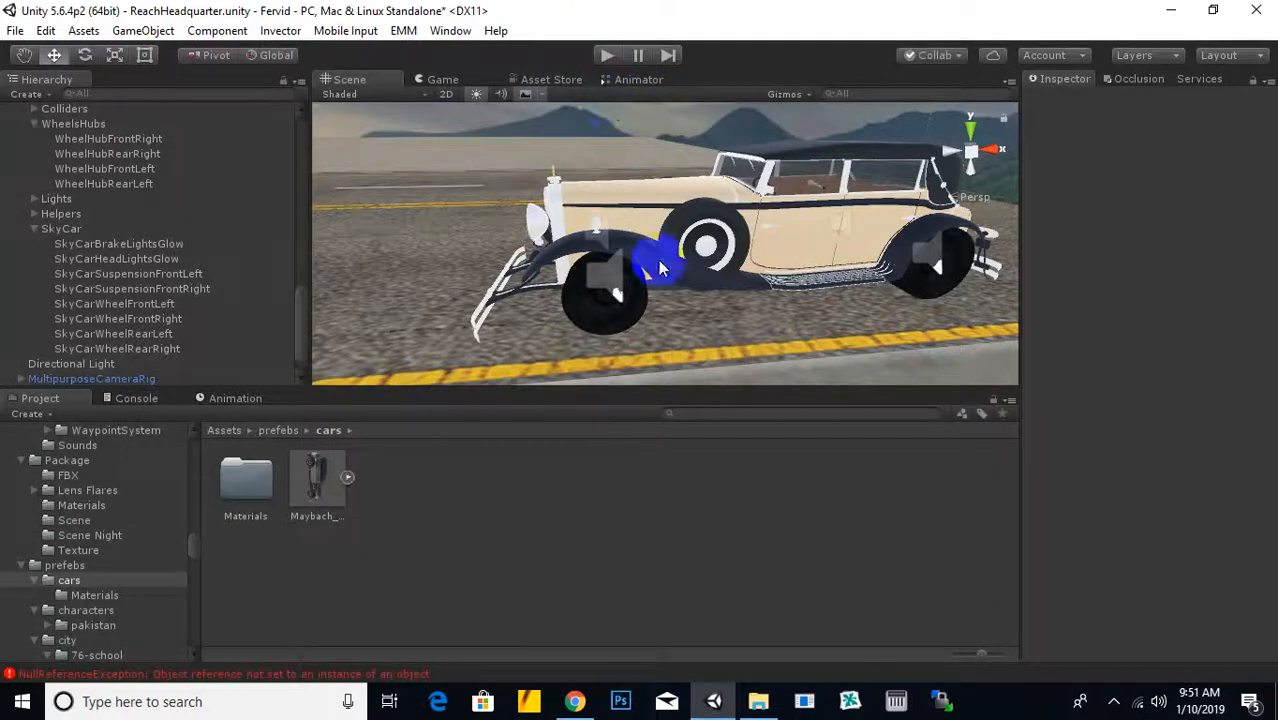
# Examine the logged console errors and check the objects under the Car's Helpers group
pyautogui.click(285, 670)
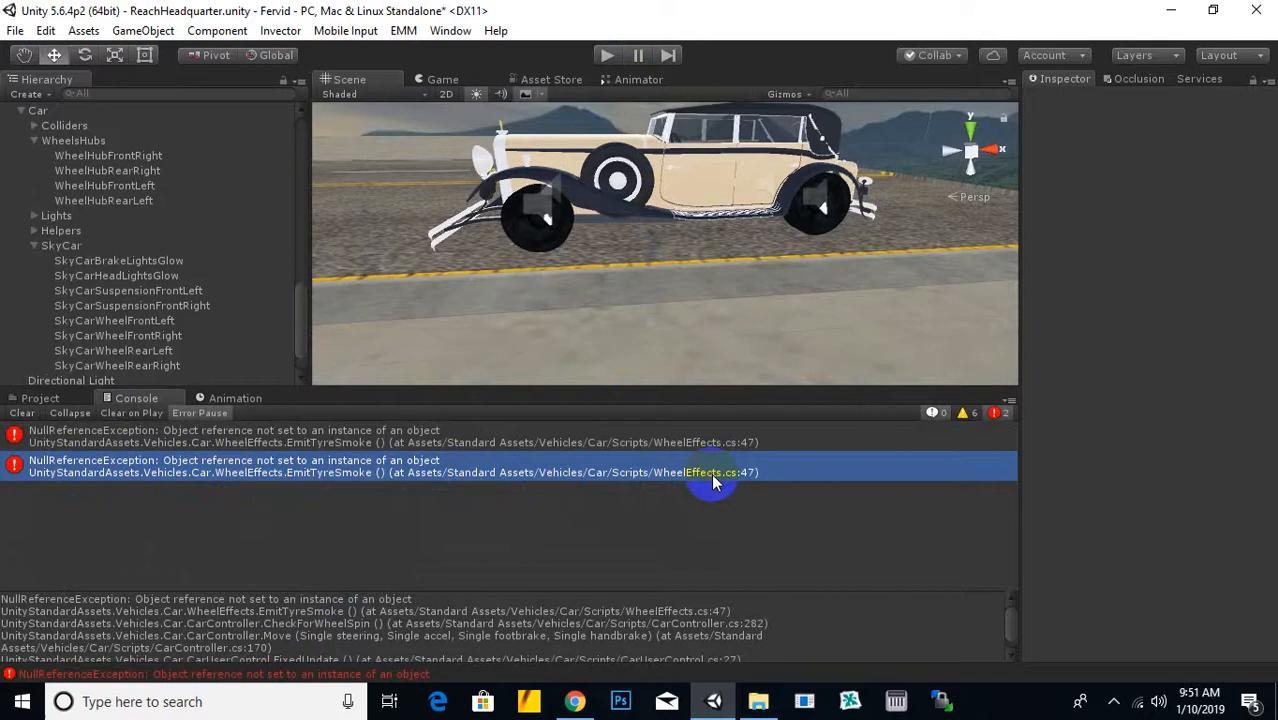
pyautogui.scroll(-1, 211, 297)
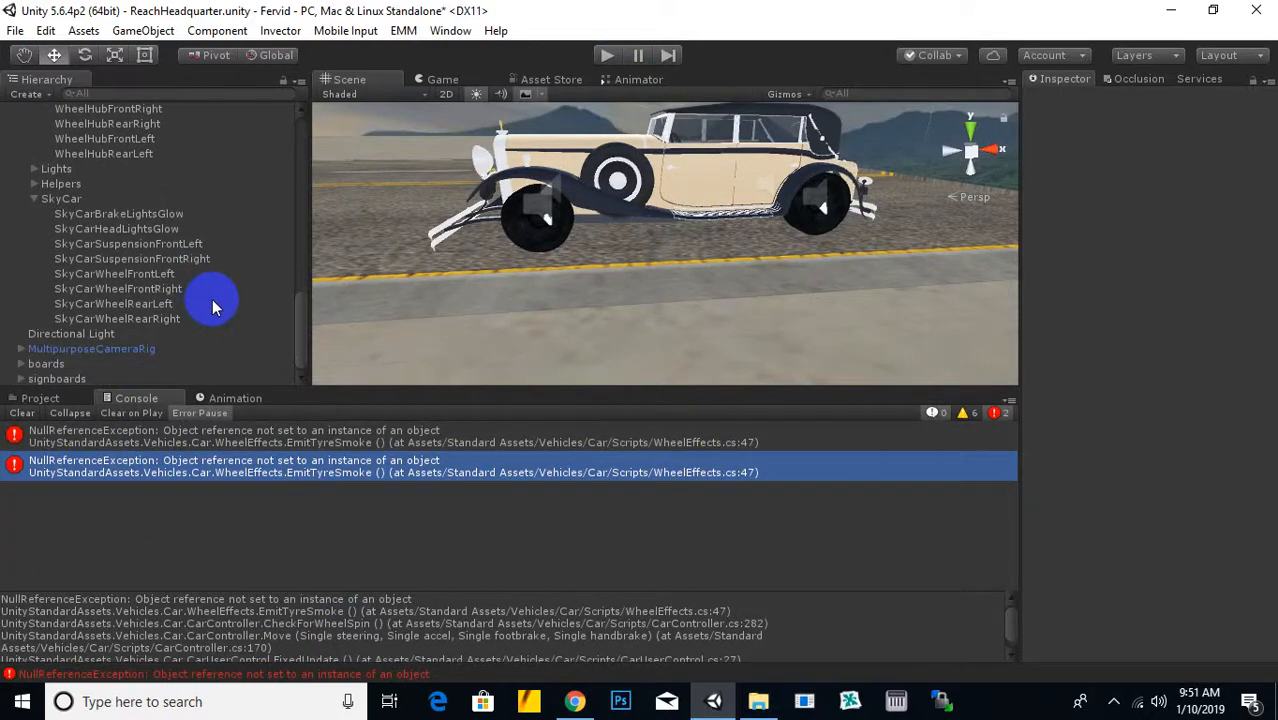
pyautogui.click(33, 185)
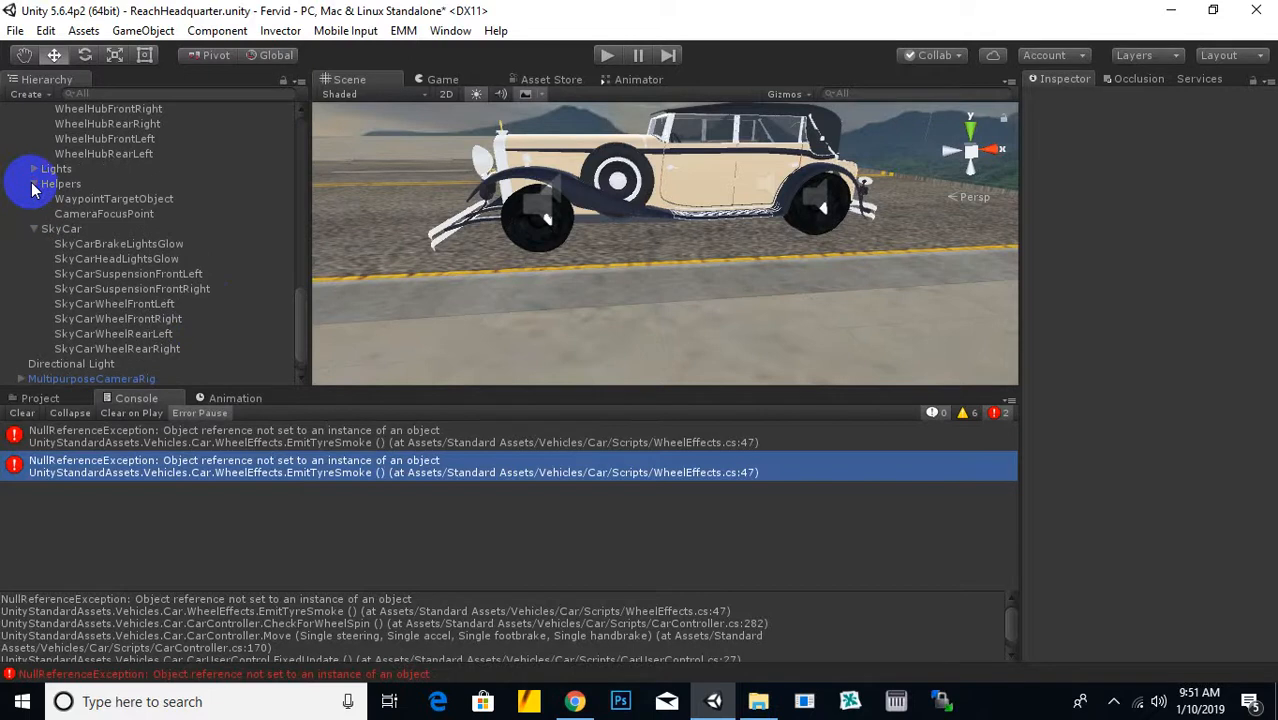
pyautogui.click(33, 184)
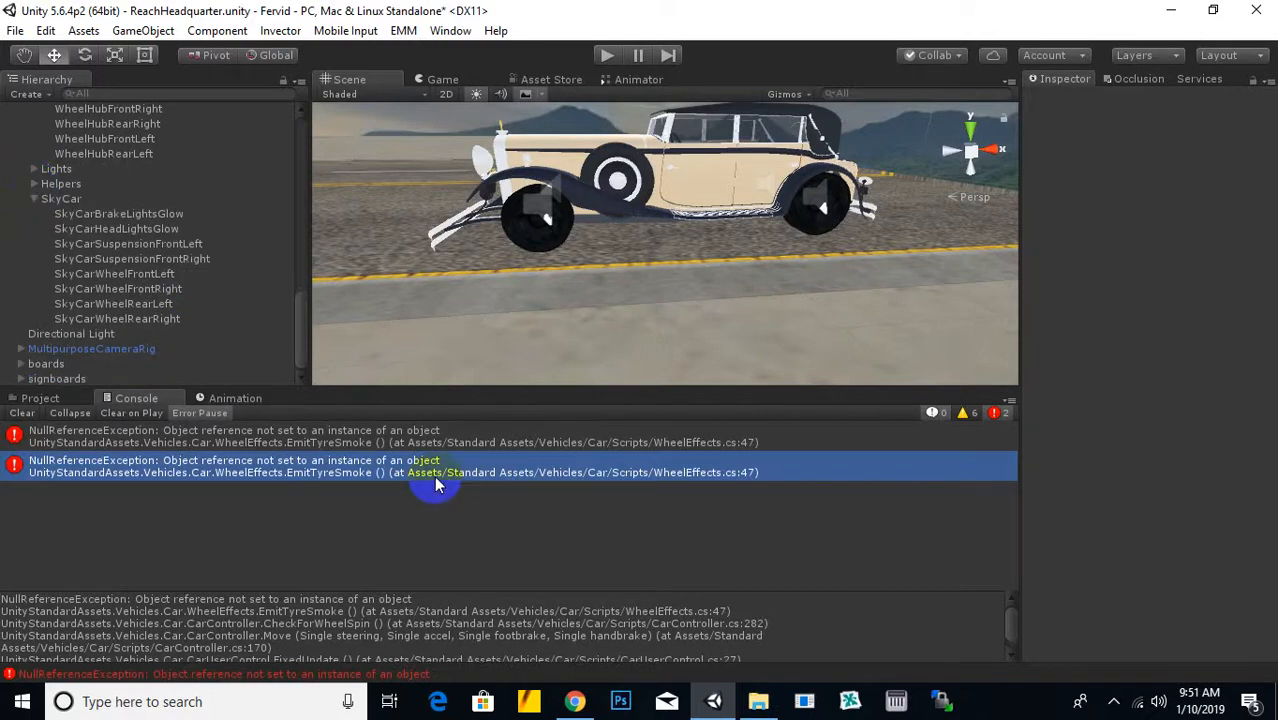
pyautogui.click(250, 432)
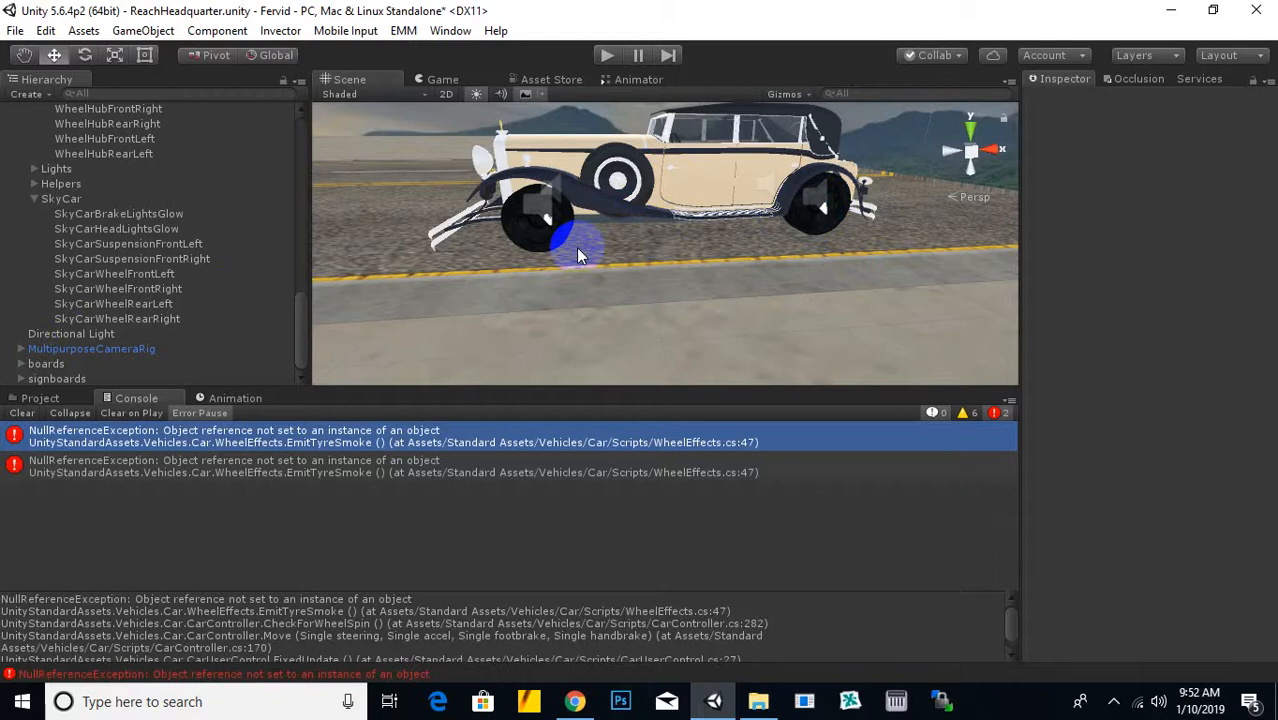
pyautogui.scroll(-2, 577, 254)
pyautogui.moveTo(577, 254); pyautogui.dragTo(537, 275, button='middle')
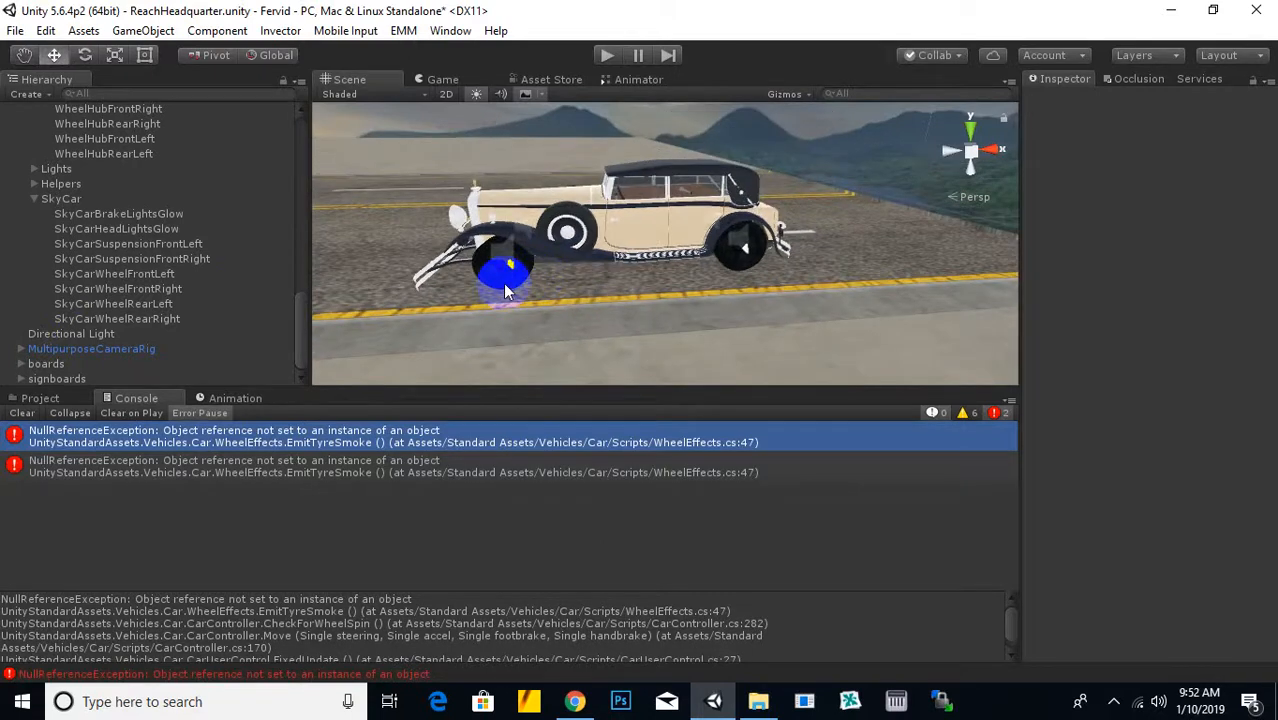
pyautogui.scroll(-2, 529, 272)
pyautogui.moveTo(529, 271); pyautogui.dragTo(437, 288, button='middle')
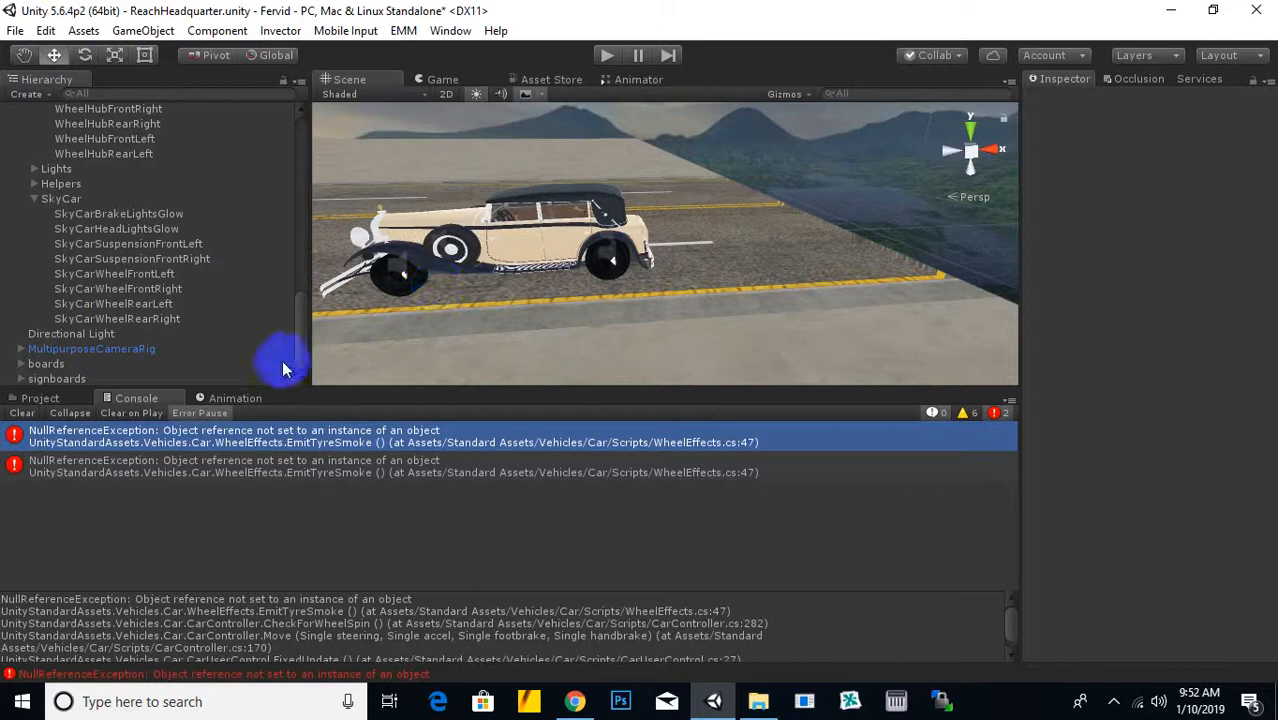
# Close the MonoDevelop window and delete the whole Car rig from the scene, keeping the Maybach model
pyautogui.scroll(5, 125, 319)
pyautogui.scroll(3, 99, 243)
pyautogui.scroll(-6, 98, 242)
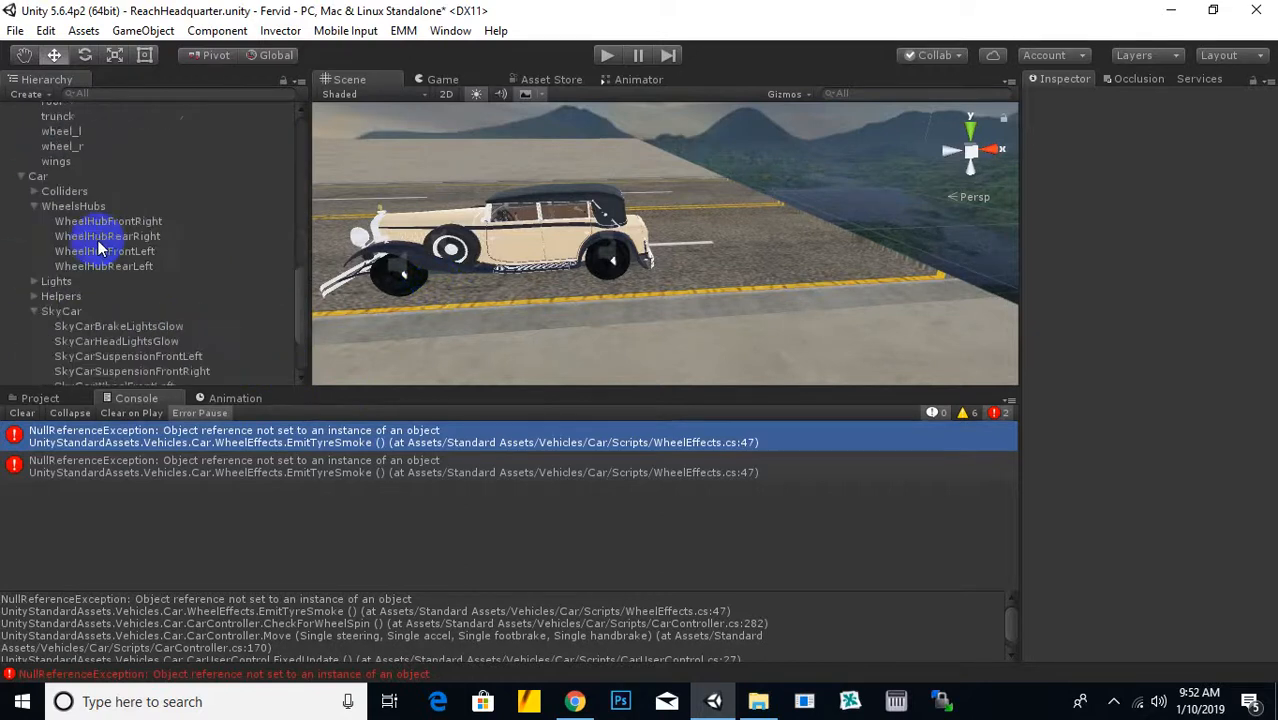
pyautogui.click(35, 177)
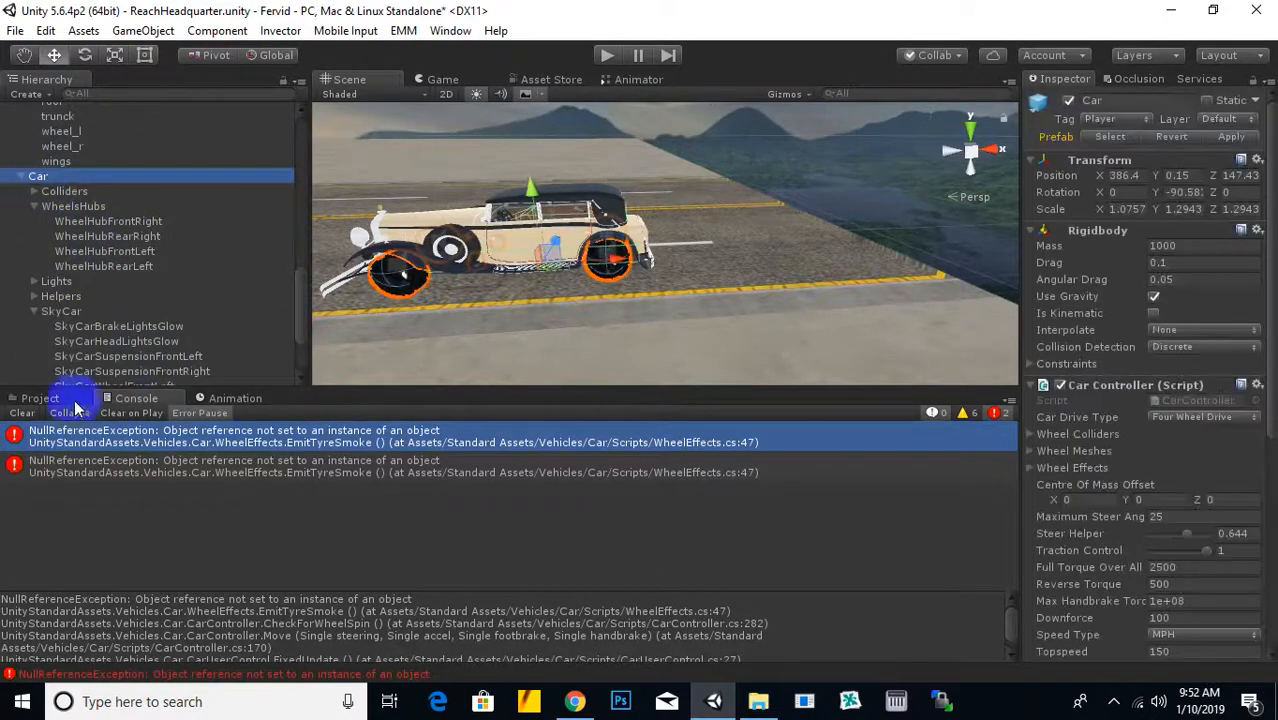
pyautogui.click(22, 400)
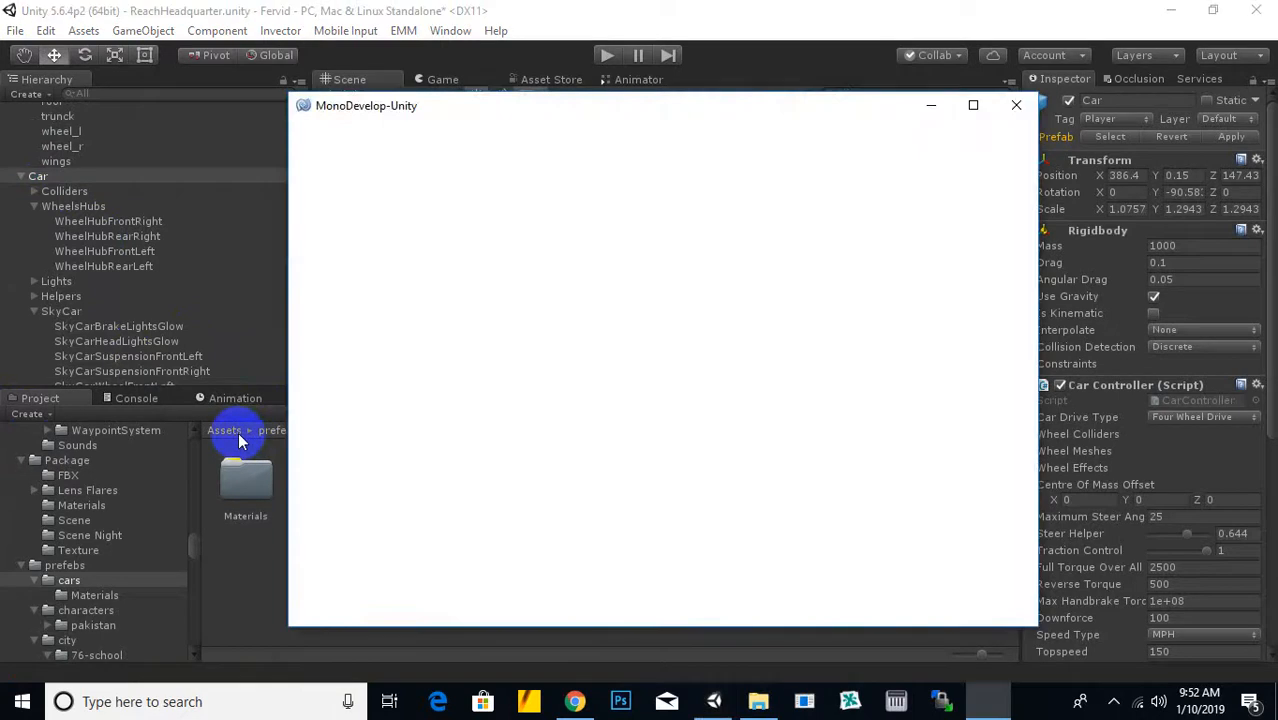
pyautogui.click(1014, 112)
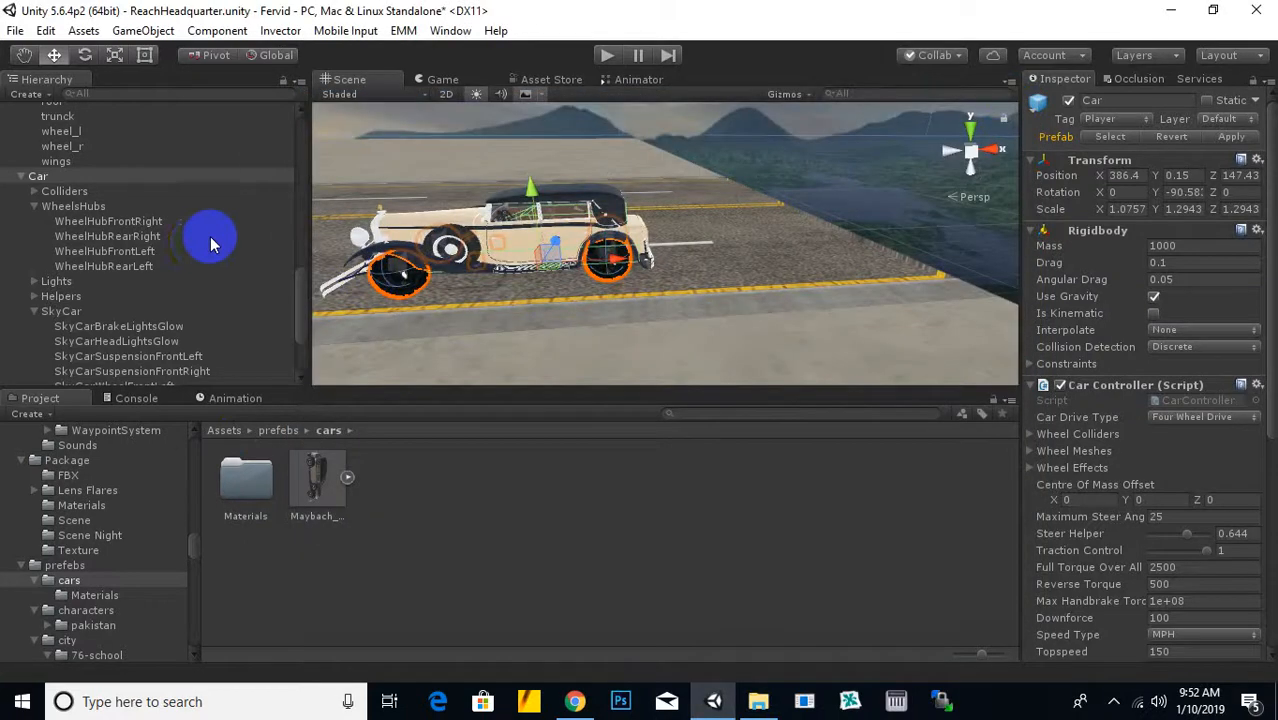
pyautogui.click(161, 176)
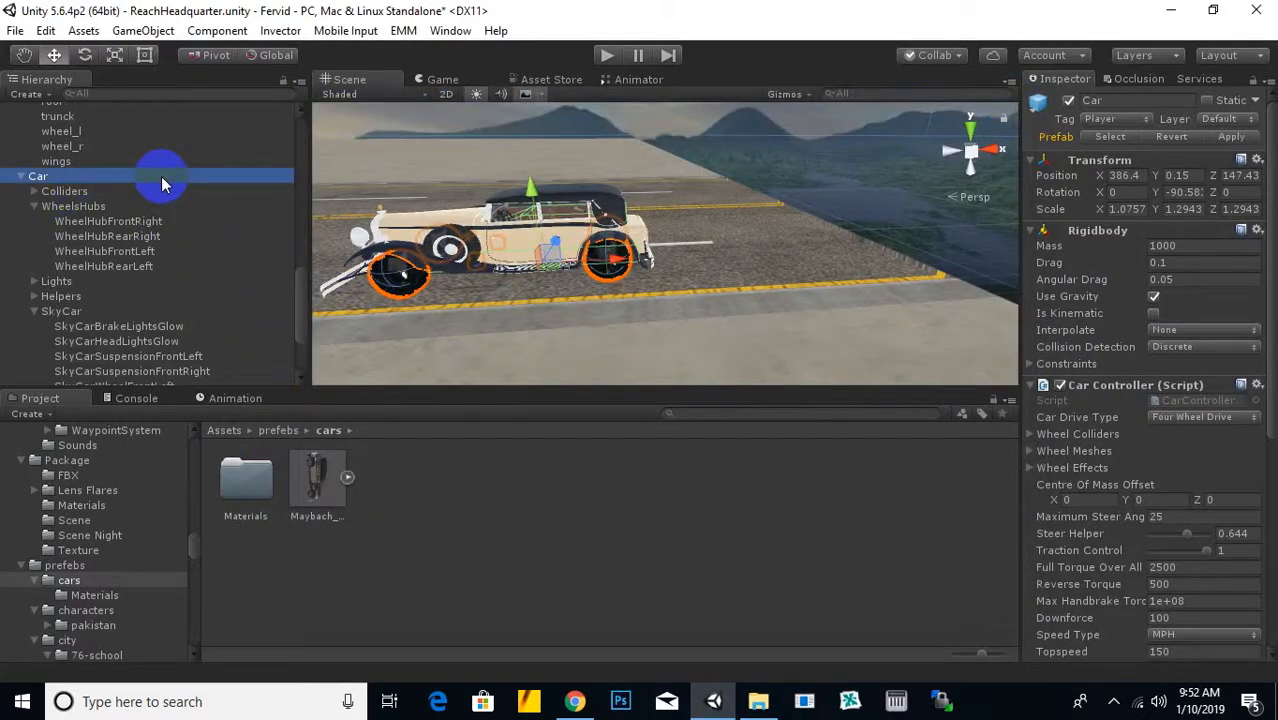
pyautogui.press('Delete')
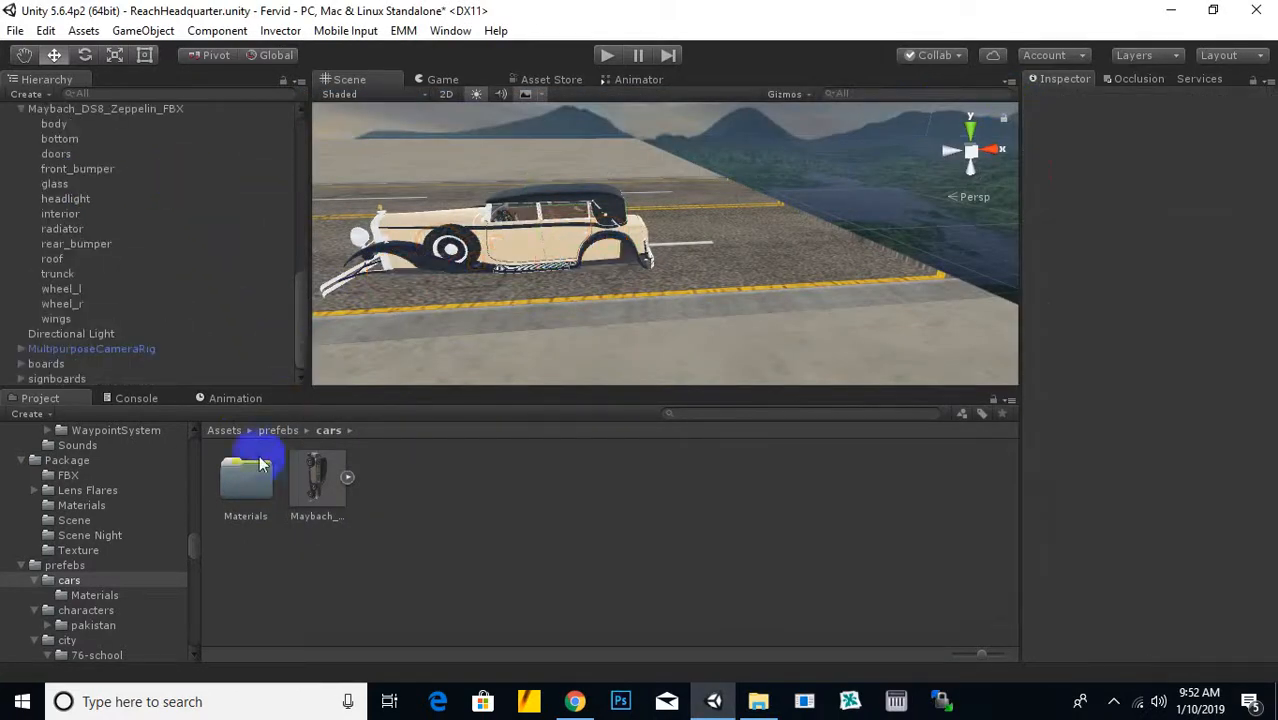
# Open the Prefabs folder of the Car assets under Standard Assets > Vehicles
pyautogui.click(272, 430)
pyautogui.click(224, 430)
pyautogui.doubleClick(757, 572)
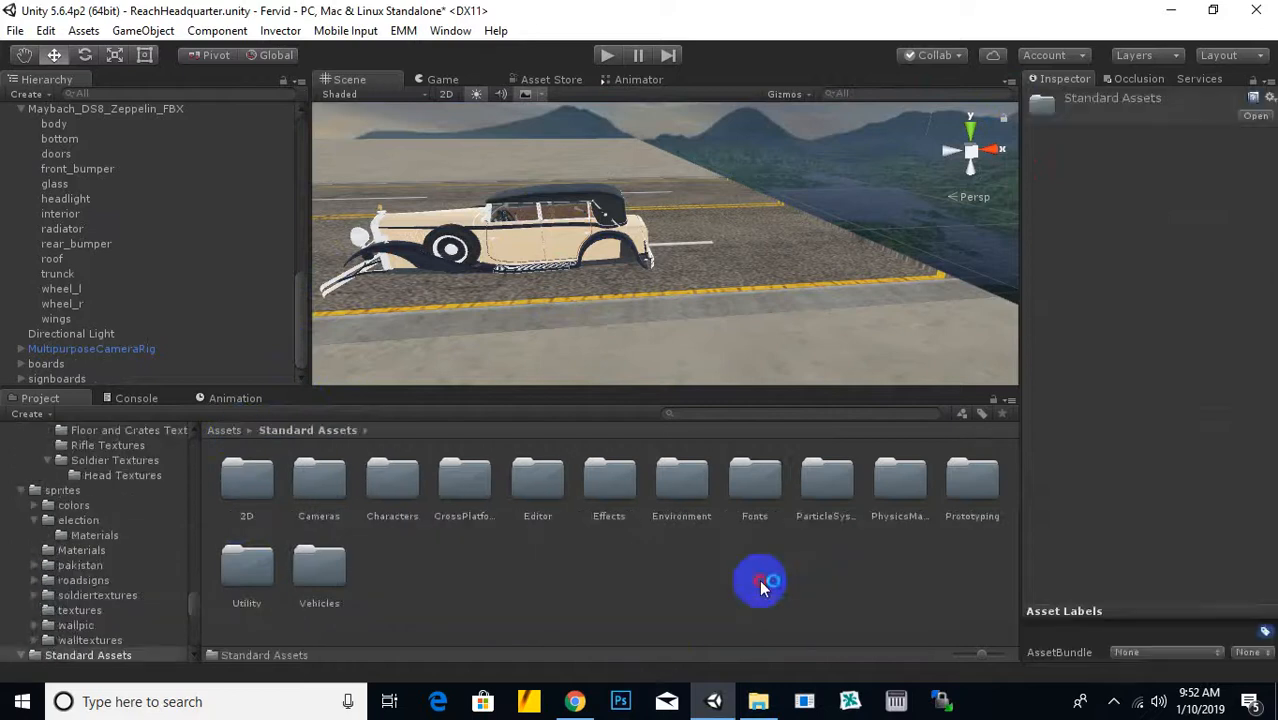
pyautogui.doubleClick(316, 565)
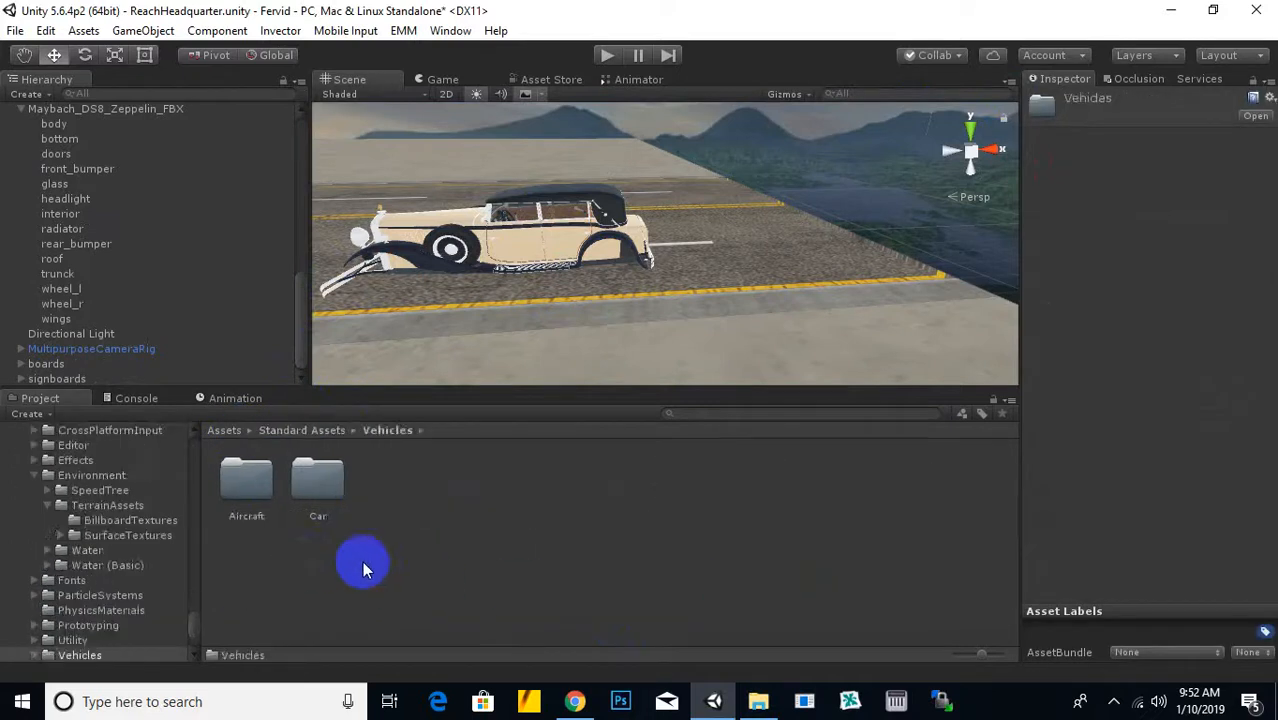
pyautogui.doubleClick(328, 484)
pyautogui.click(408, 480)
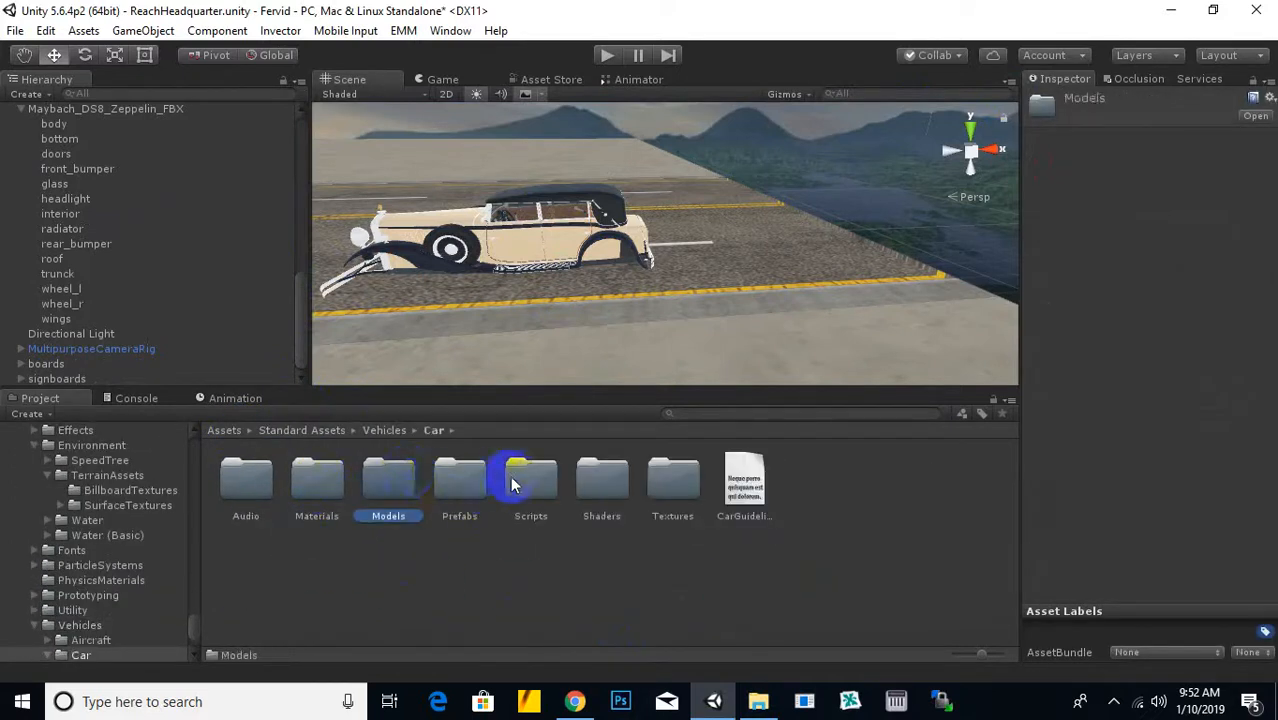
pyautogui.doubleClick(466, 480)
# Place the Car prefab on the road behind the Maybach and raise it to a Y position of 0.3
pyautogui.moveTo(278, 498); pyautogui.dragTo(732, 358)
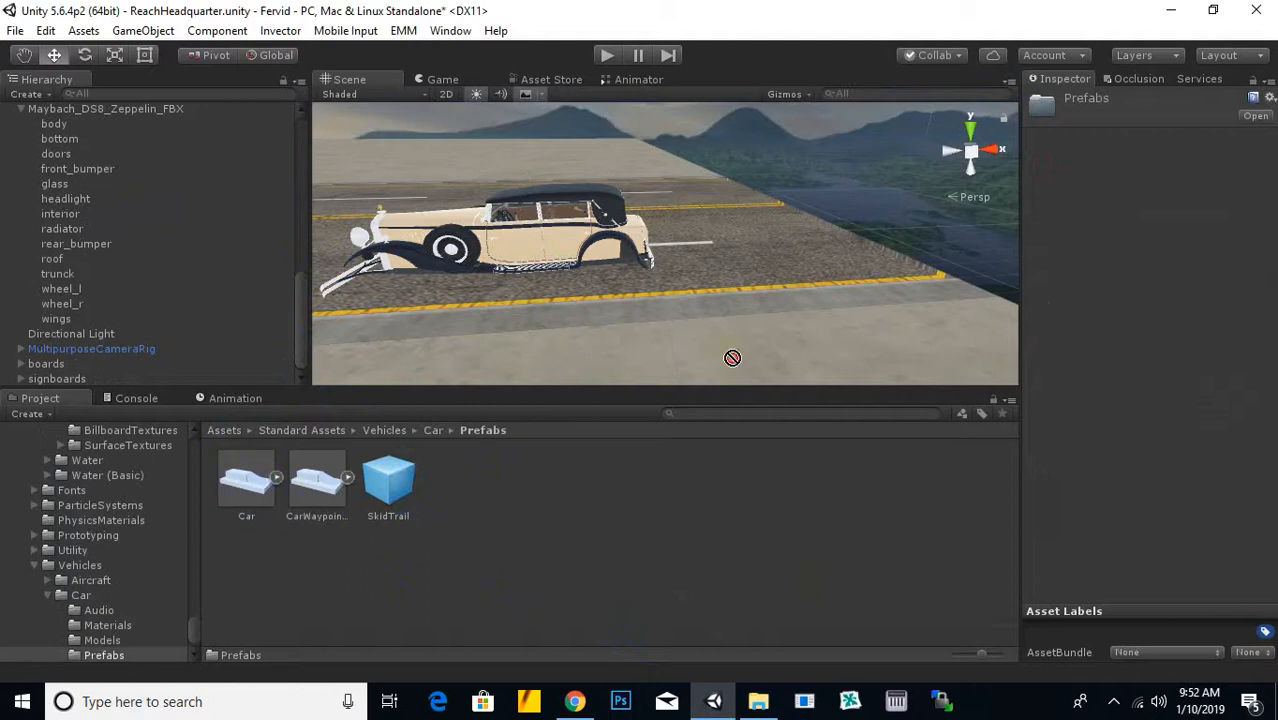
pyautogui.moveTo(740, 287)
pyautogui.mouseDown()
pyautogui.moveTo(732, 320)
pyautogui.moveTo(730, 300)
pyautogui.mouseUp()
pyautogui.press('f')
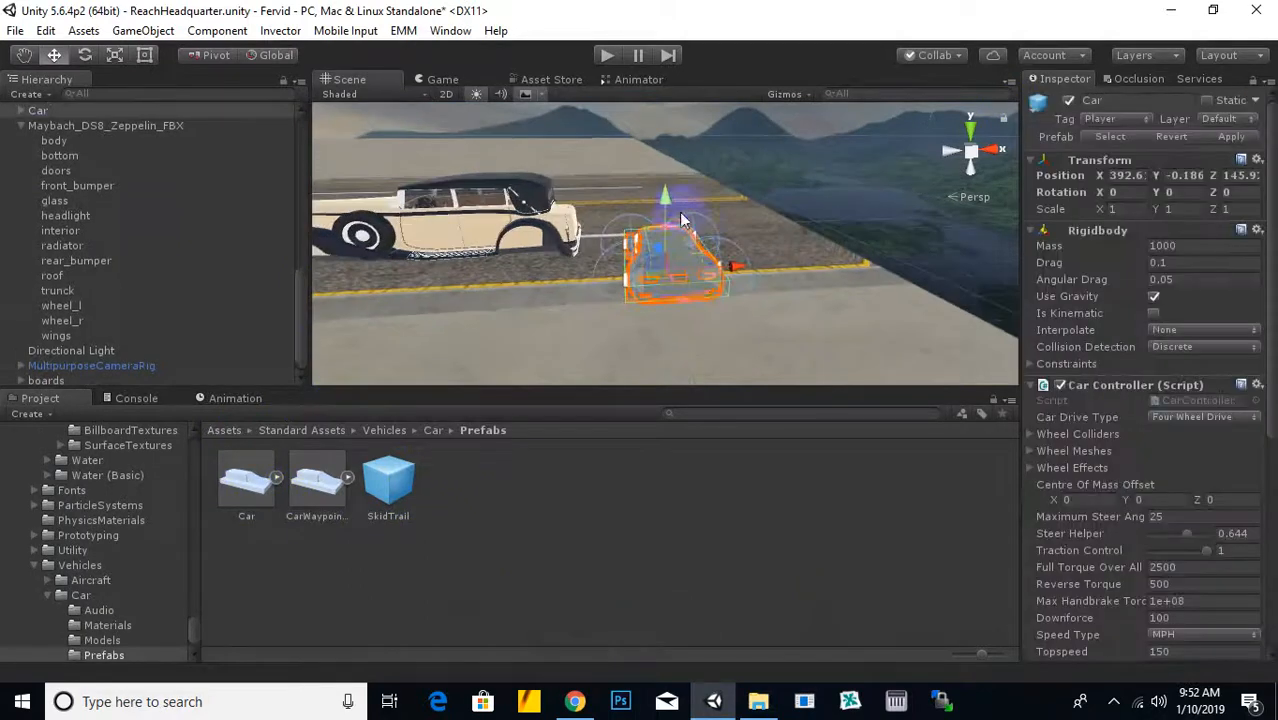
pyautogui.moveTo(673, 206); pyautogui.dragTo(697, 197)
pyautogui.keyDown('alt'); pyautogui.moveTo(599, 255); pyautogui.dragTo(615, 280); pyautogui.keyUp('alt')
# Run the scene, test-drive the unmodified Car along the road and around the Maybach, and stop play mode
pyautogui.click(606, 55)
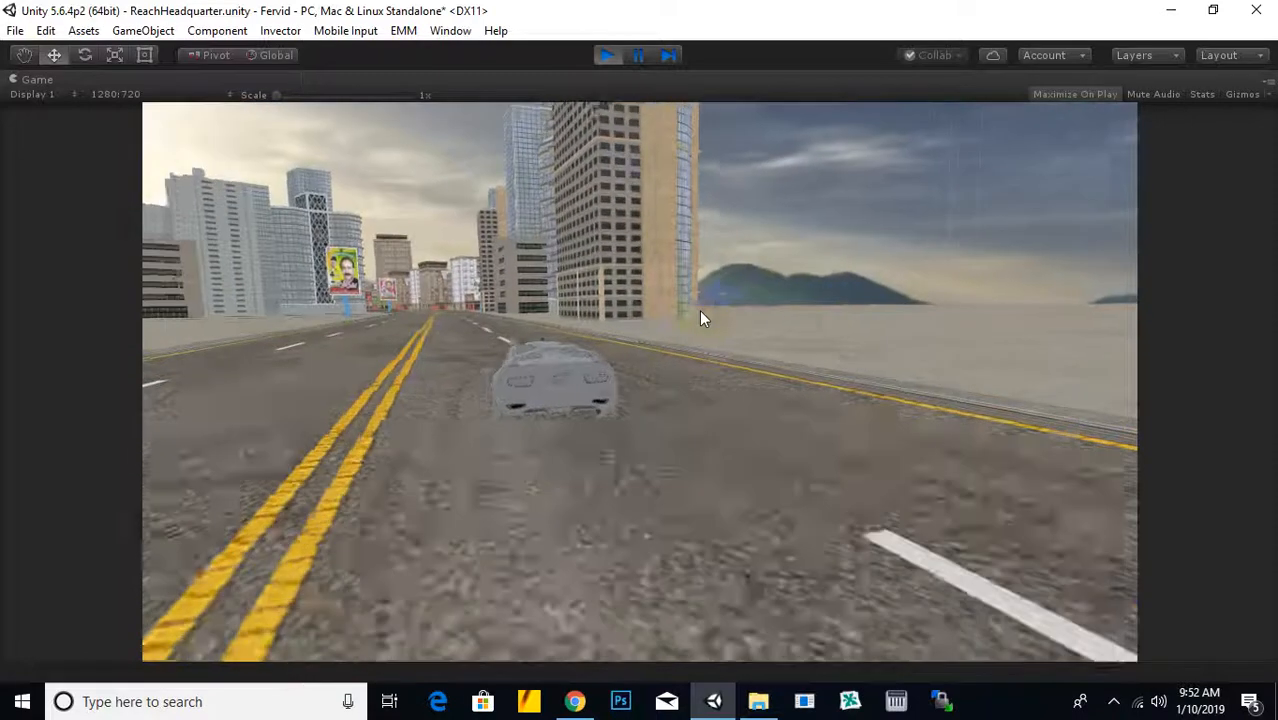
pyautogui.press('Right')
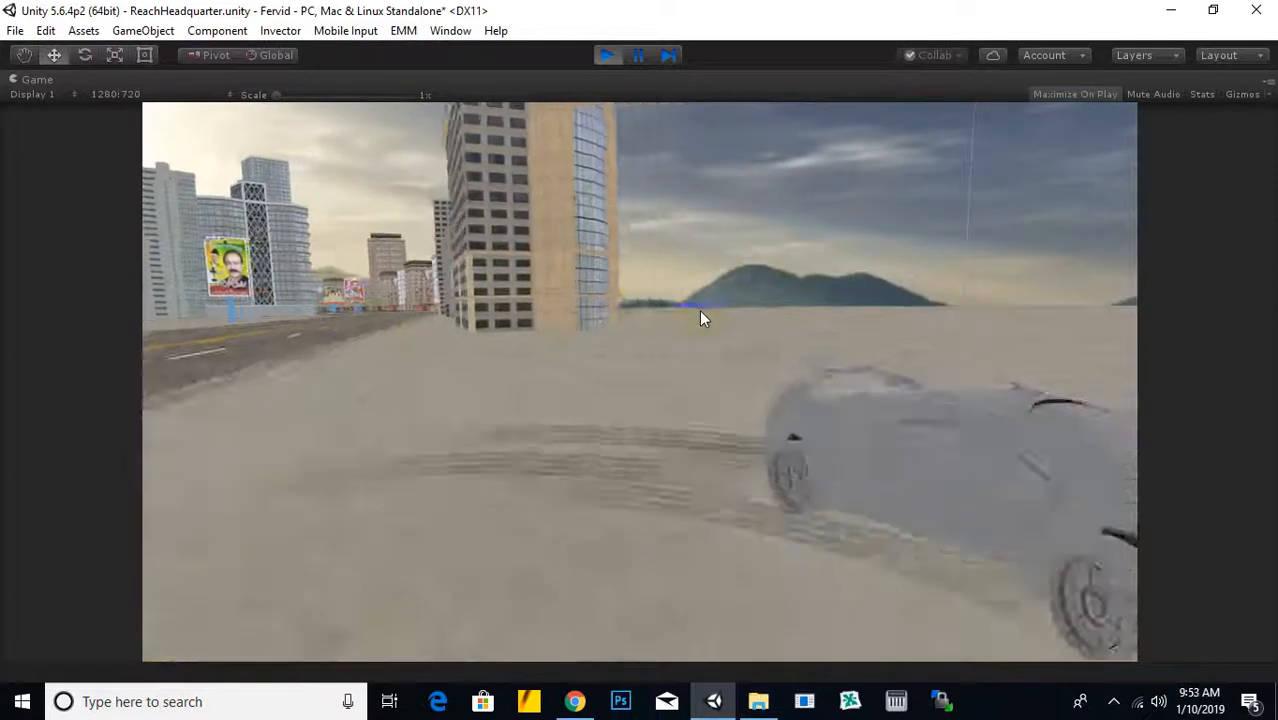
pyautogui.press('Up')
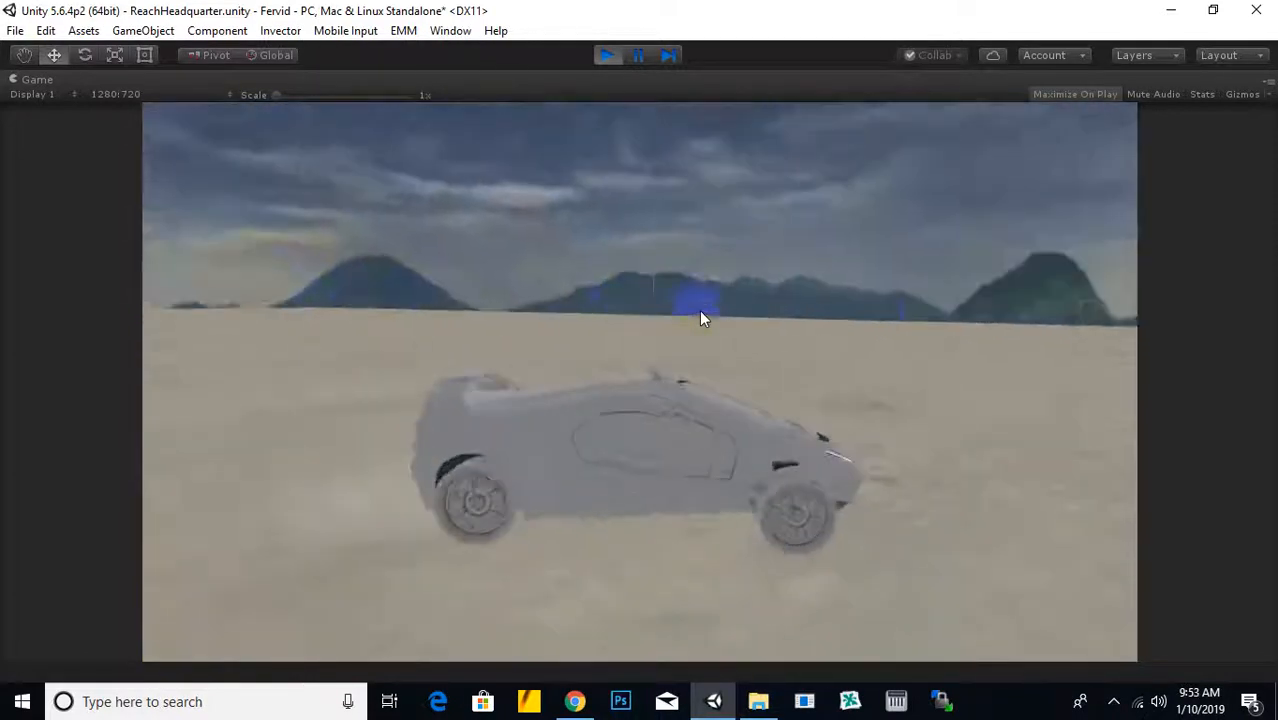
pyautogui.press('Up')
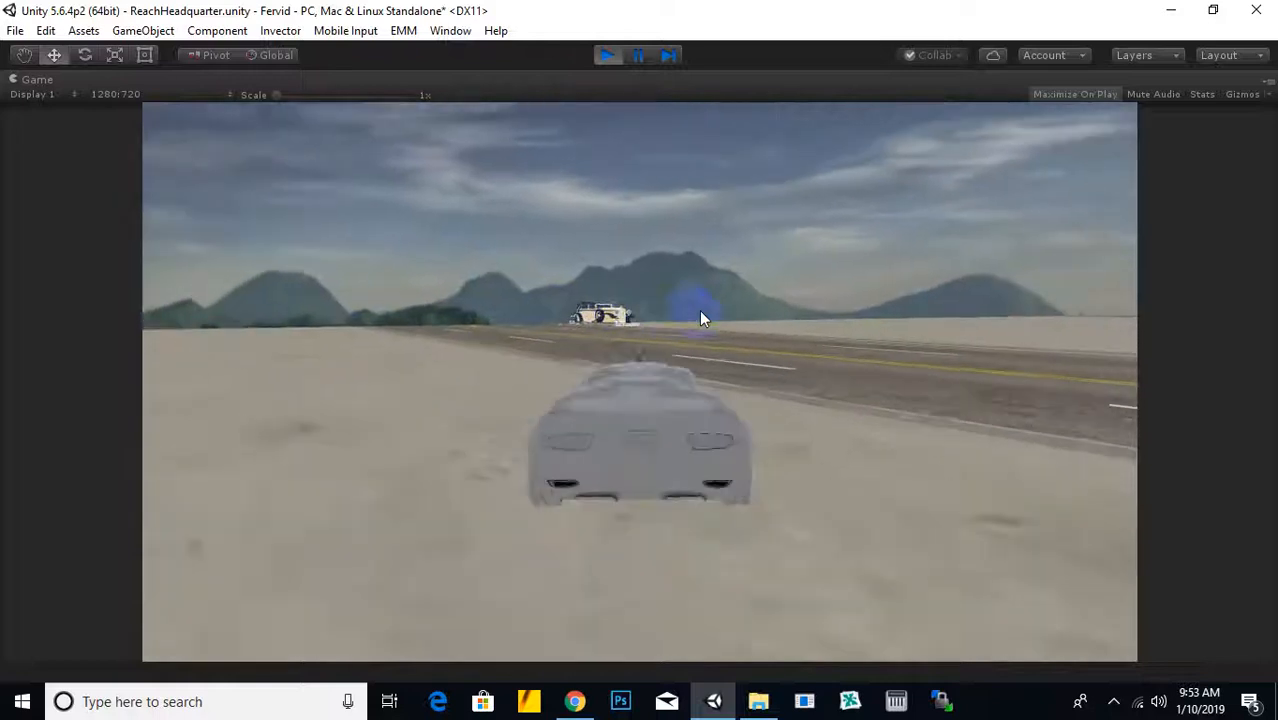
pyautogui.press('Up')
pyautogui.press('Right')
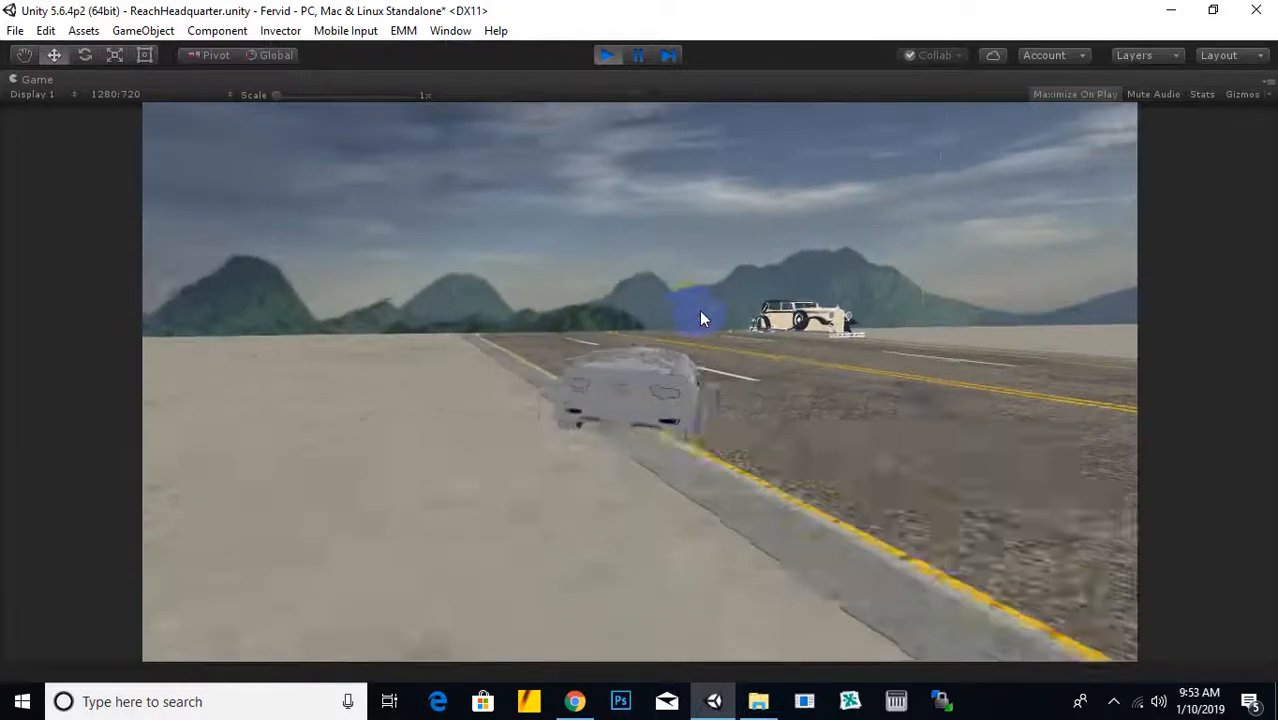
pyautogui.press('Down')
pyautogui.press('Up')
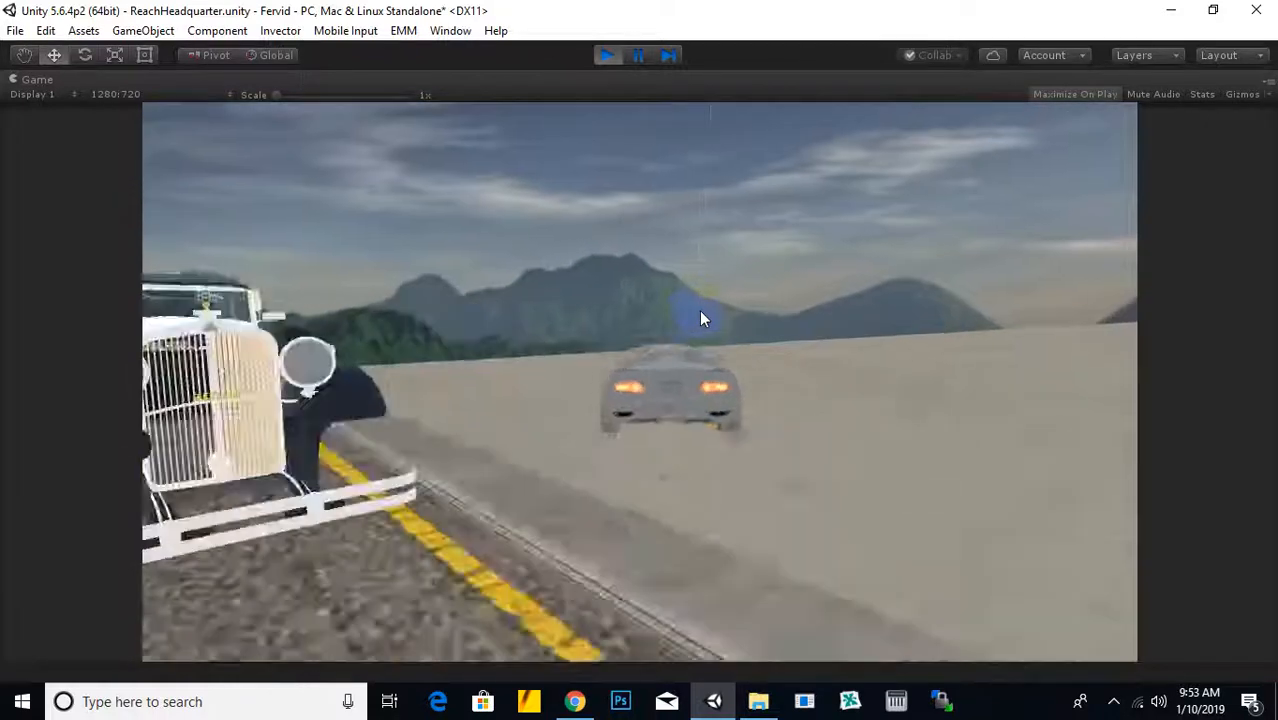
pyautogui.press('Right')
pyautogui.press('Up')
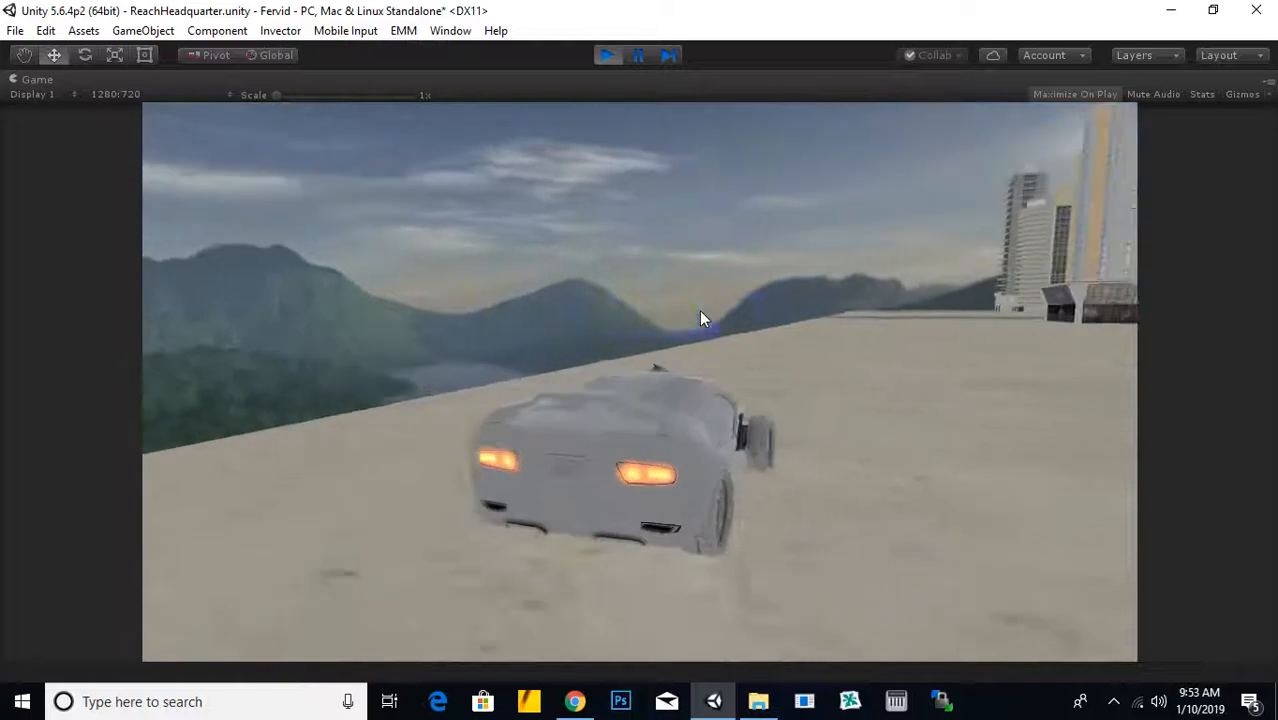
pyautogui.click(606, 55)
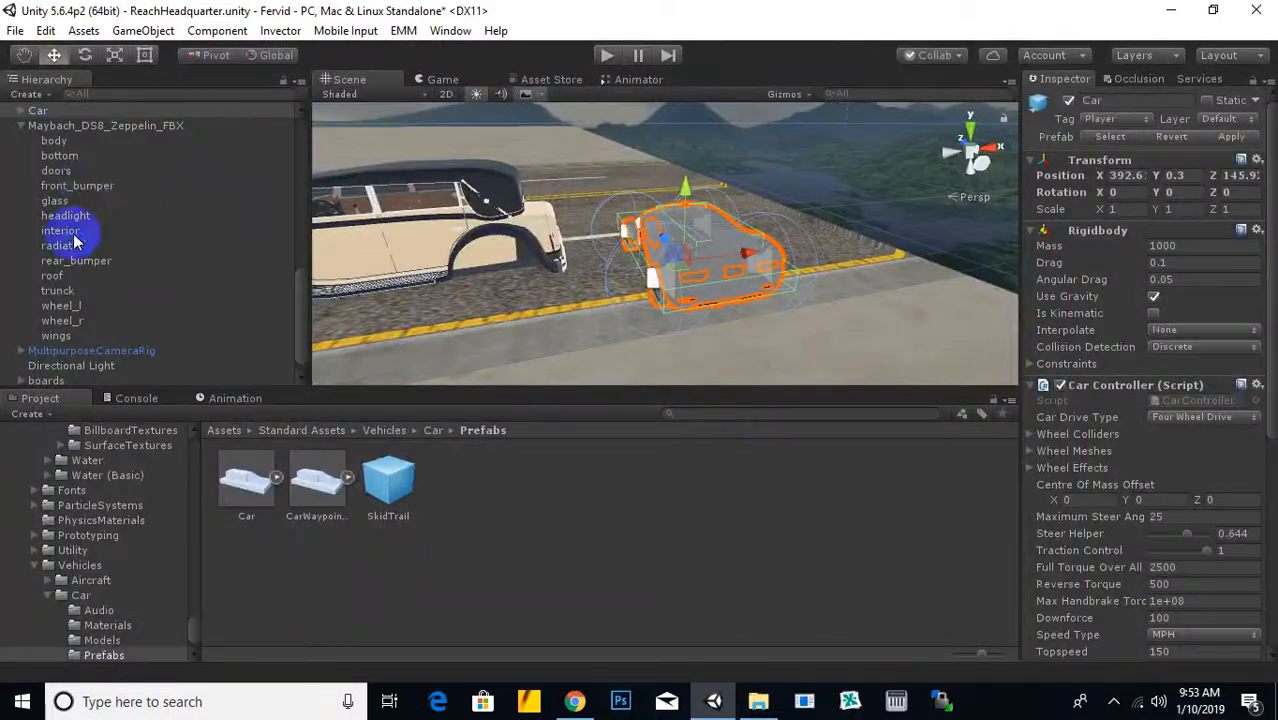
# Delete SkyCarBody and SkyCarComponents from the Car's SkyCar group, accepting the break of the prefab instance
pyautogui.click(21, 111)
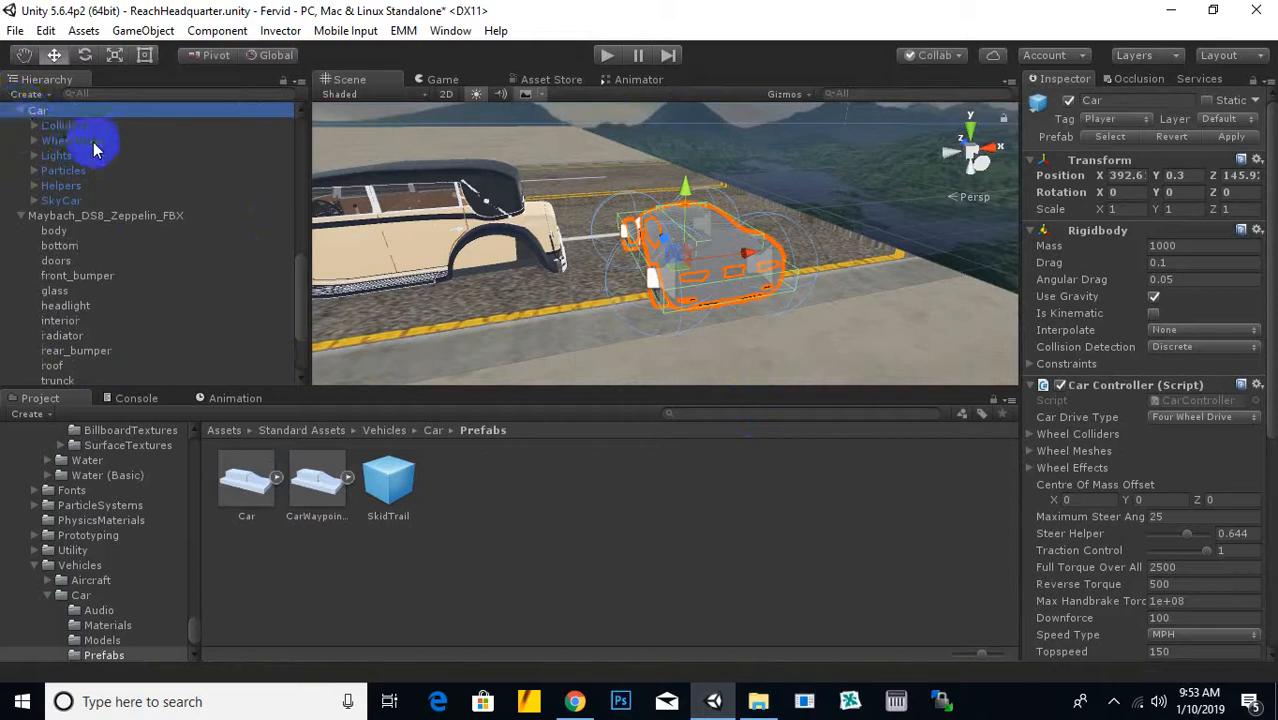
pyautogui.click(34, 200)
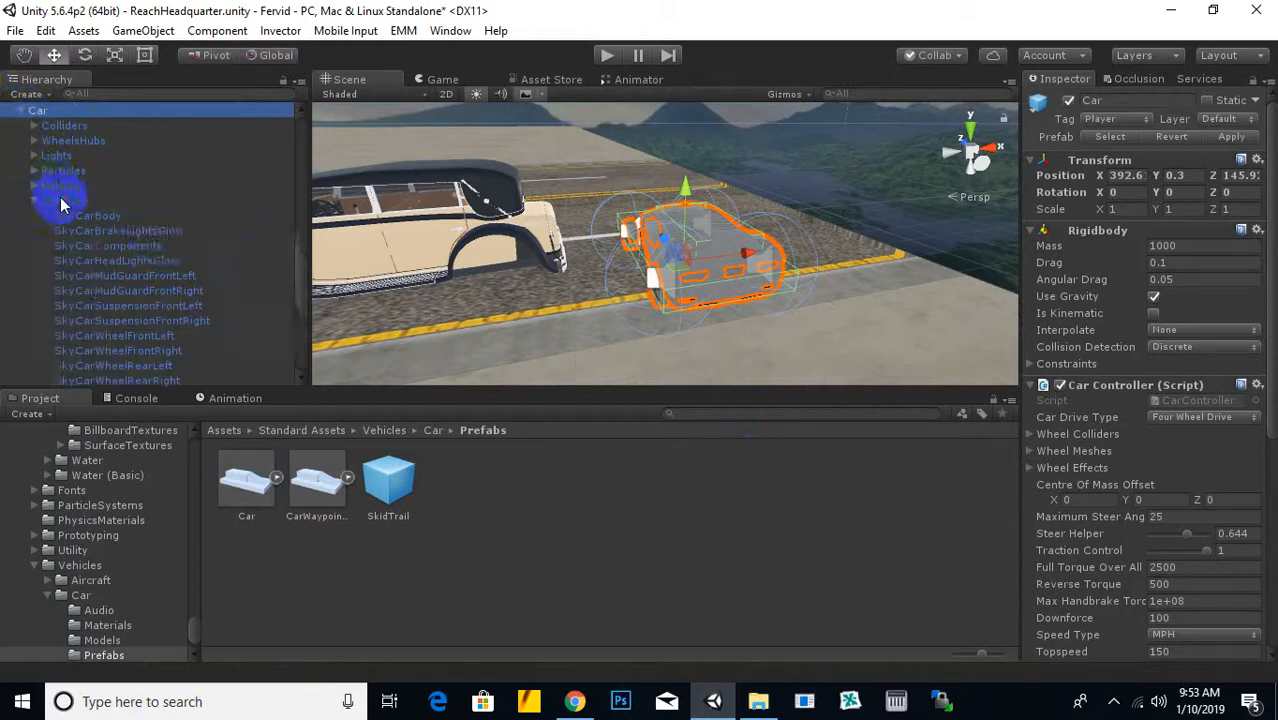
pyautogui.scroll(-2, 90, 190)
pyautogui.click(88, 160)
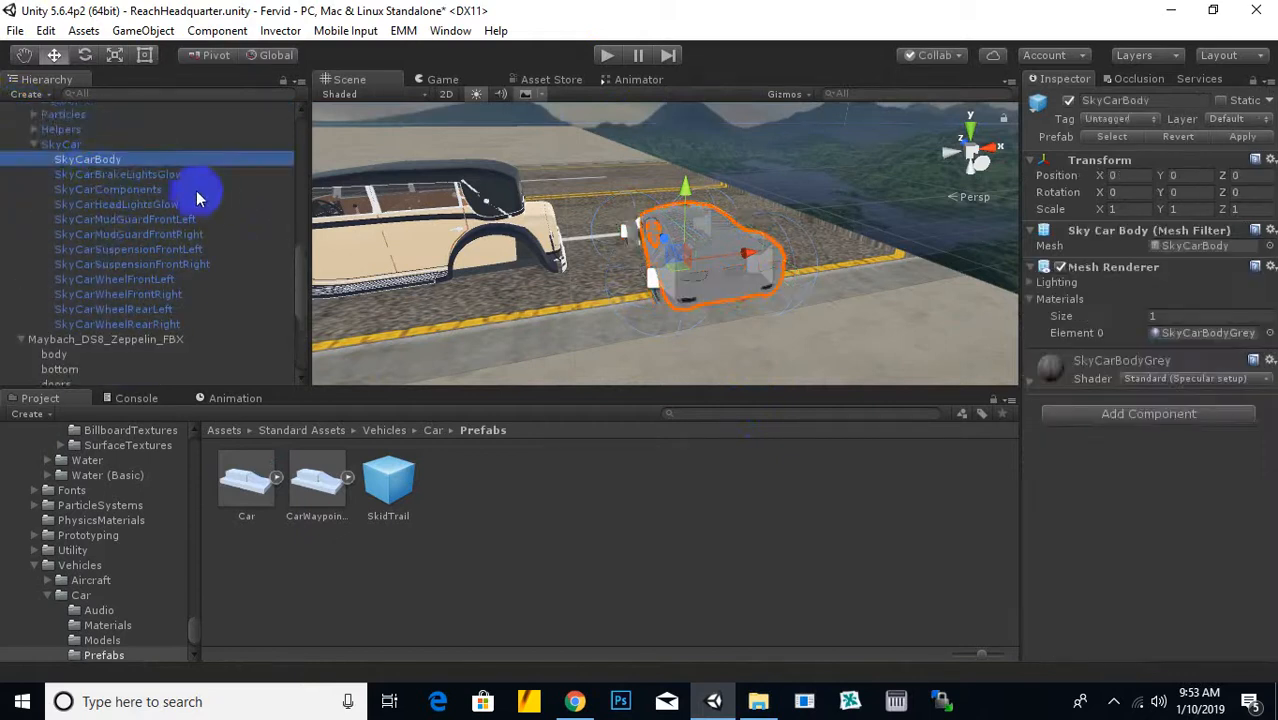
pyautogui.press('Delete')
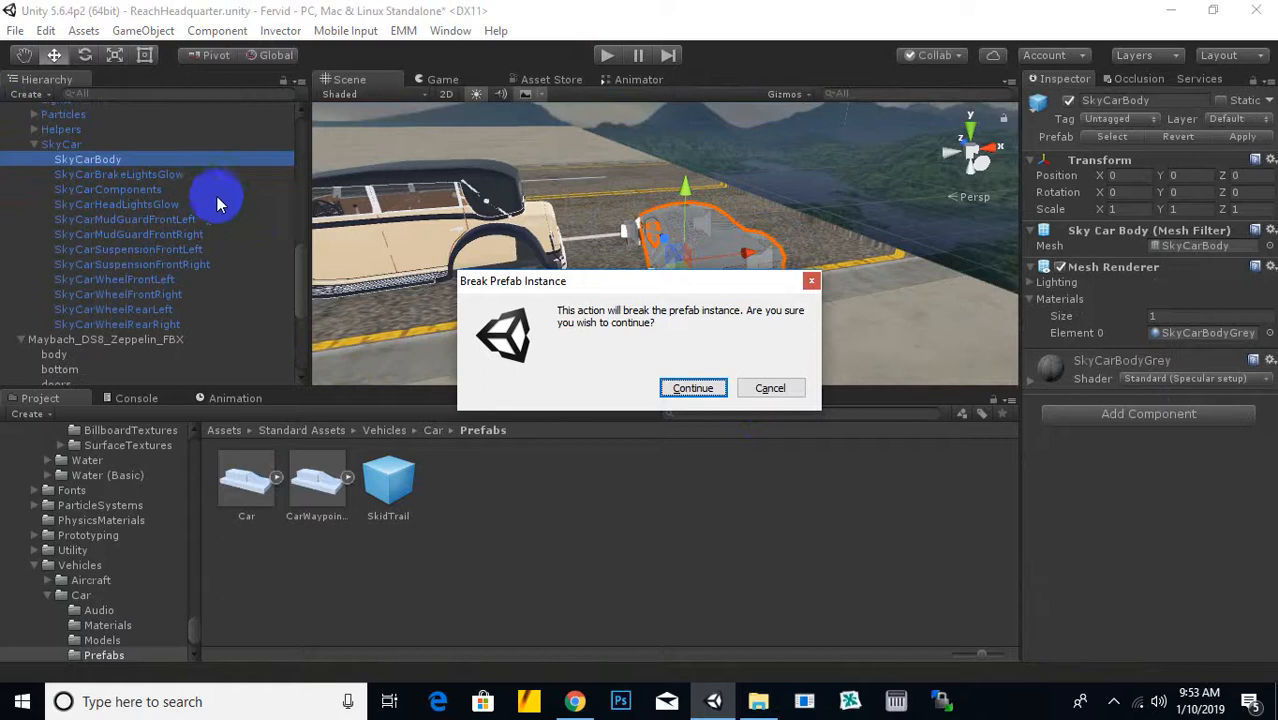
pyautogui.click(693, 389)
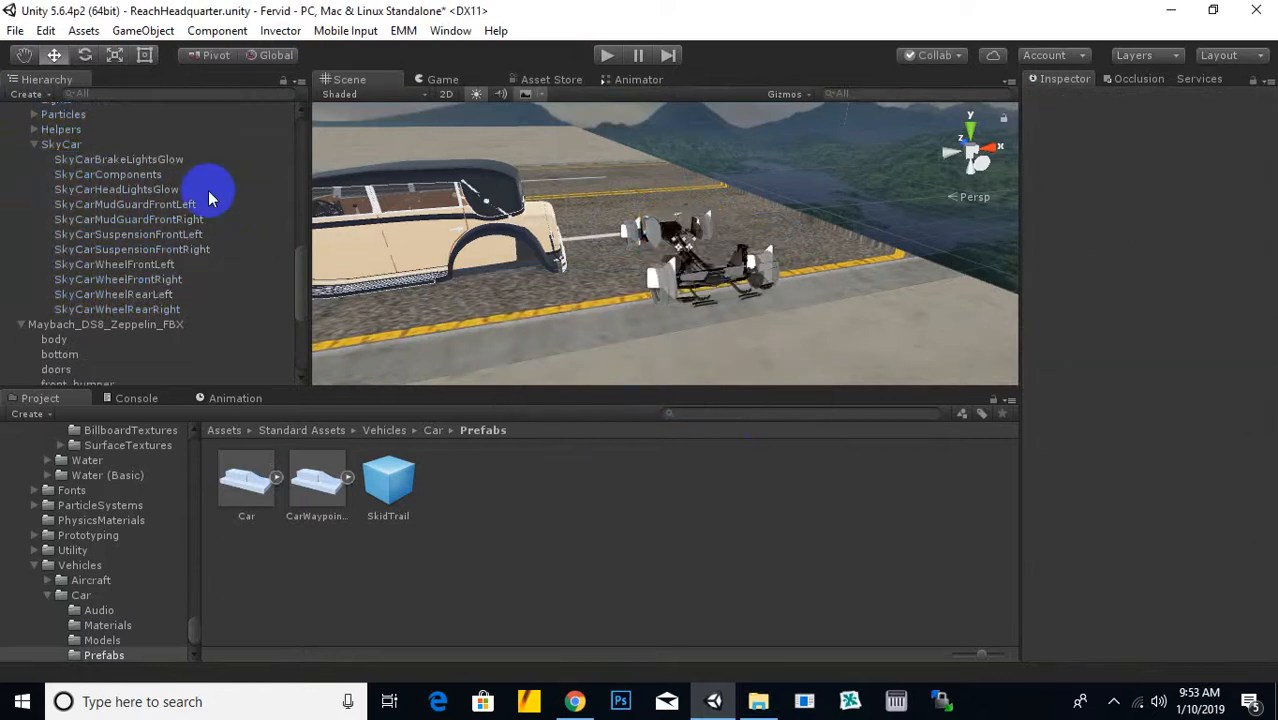
pyautogui.click(134, 176)
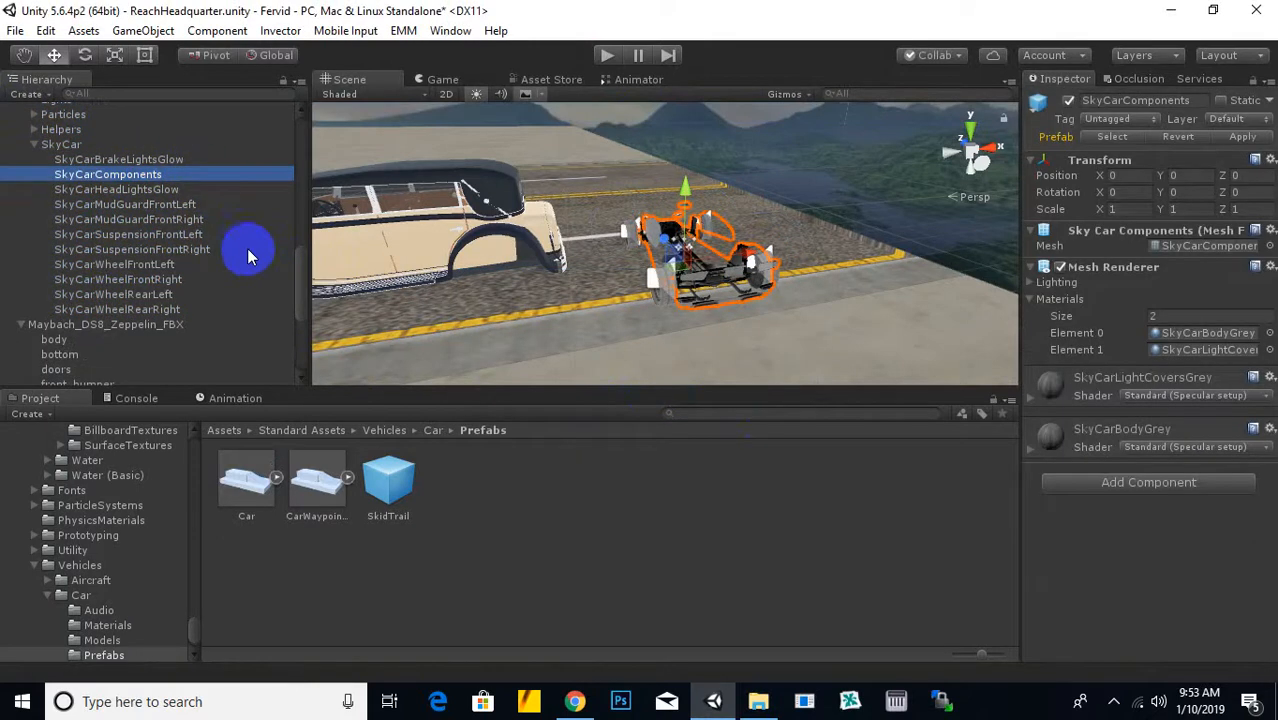
pyautogui.press('Delete')
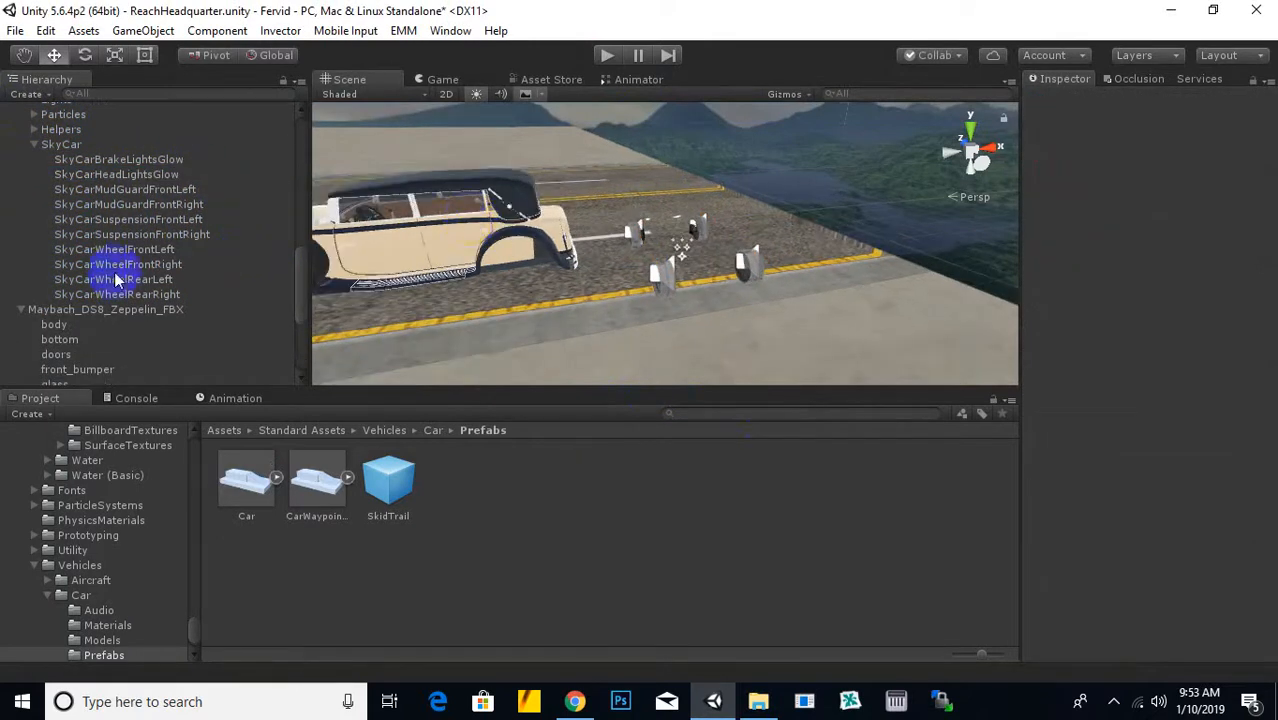
# Shift the whole Car rig to about X 391.56 and rotate it about Y to roughly -97° to match the Maybach's heading
pyautogui.click(34, 145)
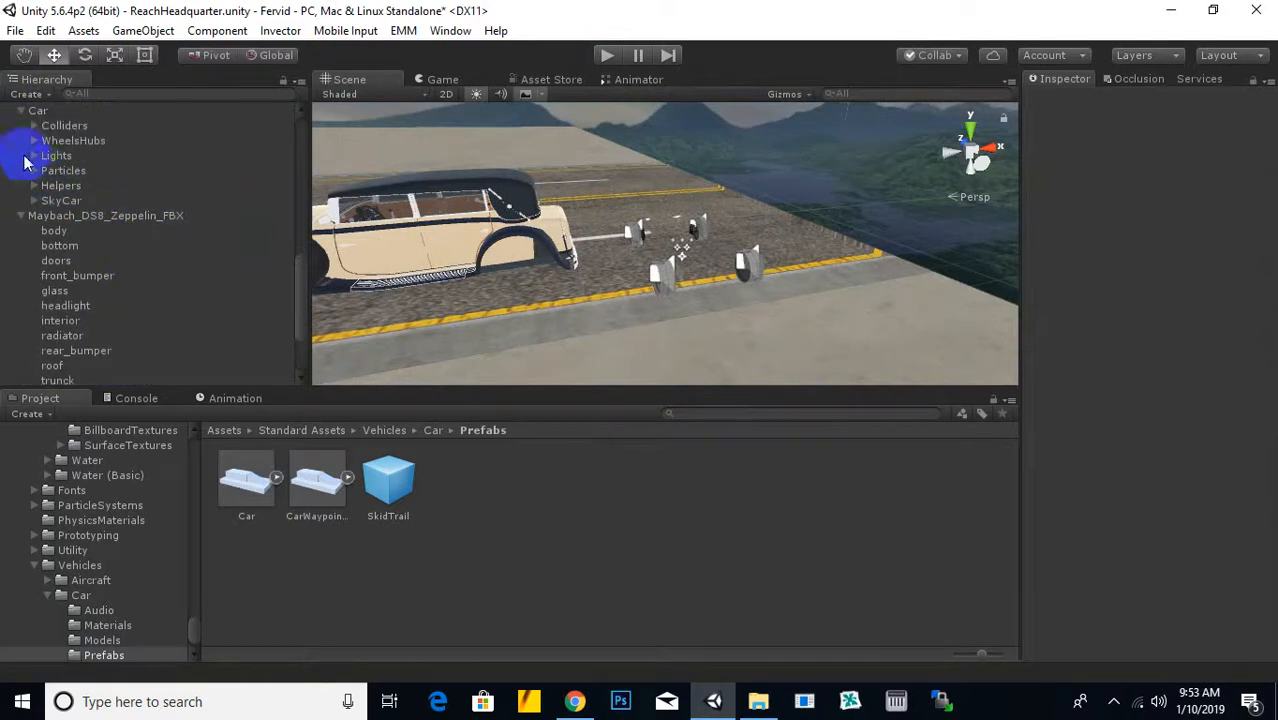
pyautogui.click(36, 112)
pyautogui.click(556, 276)
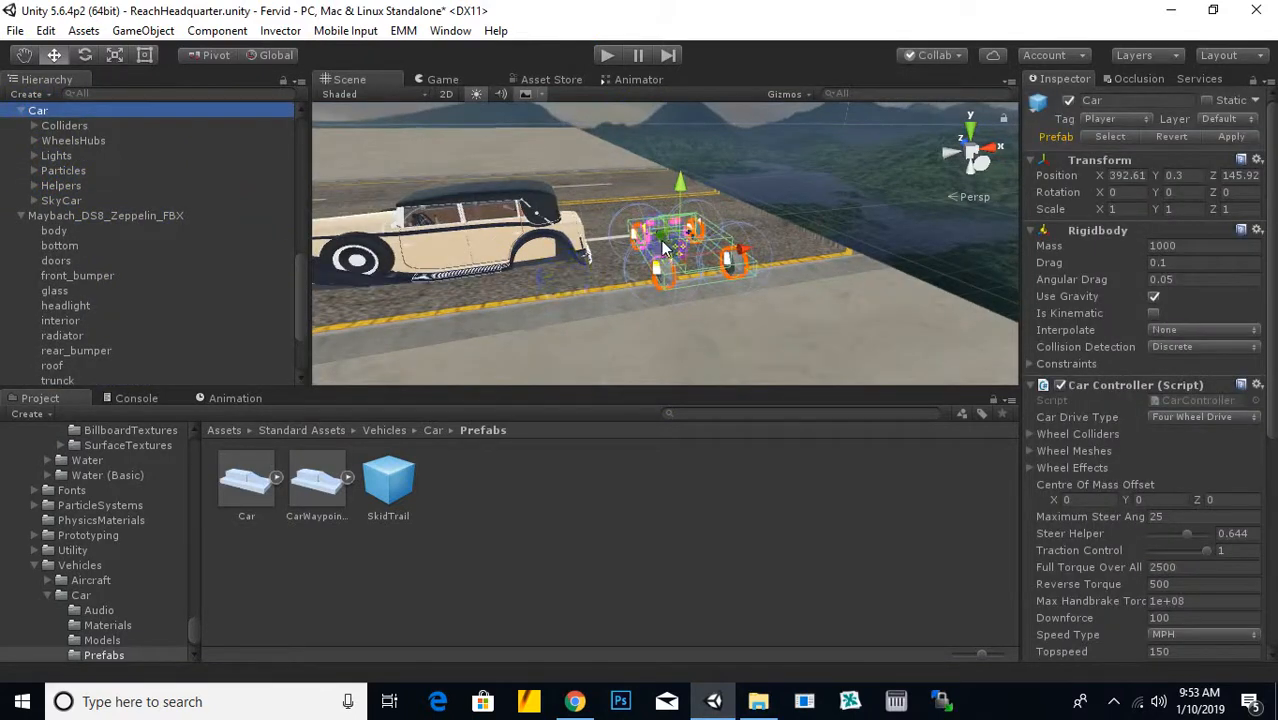
pyautogui.moveTo(744, 250); pyautogui.dragTo(556, 378)
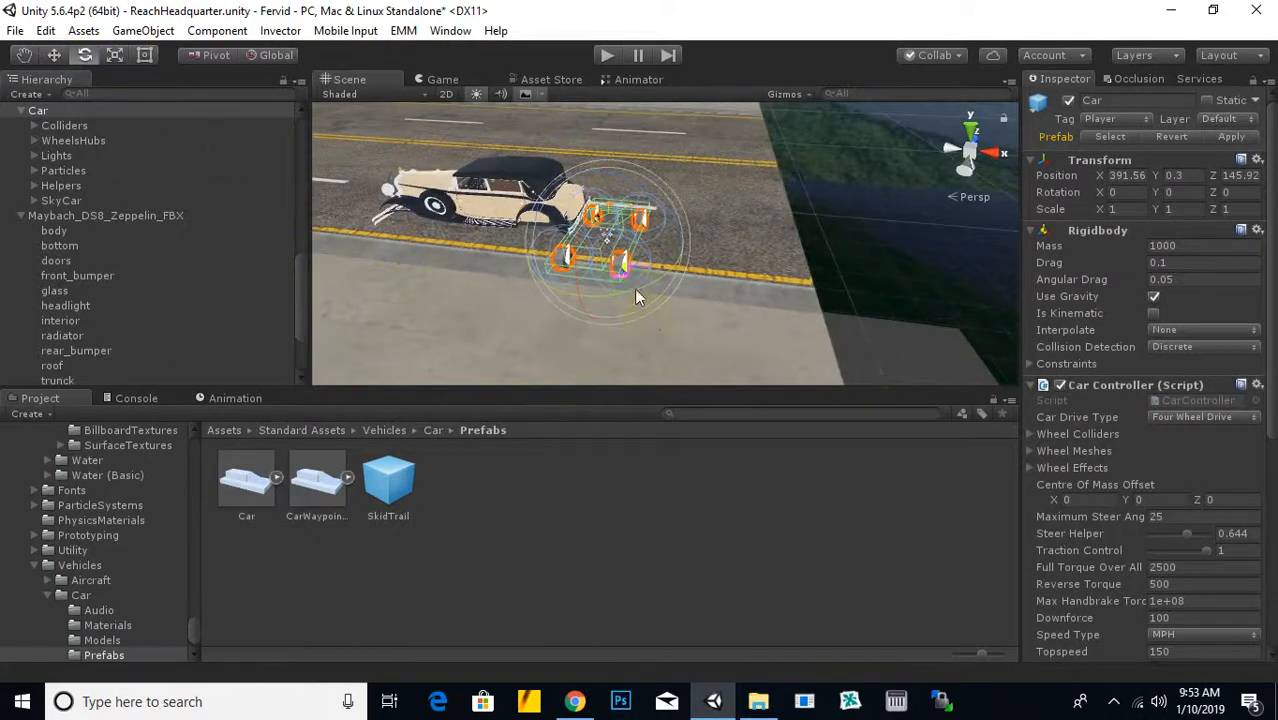
pyautogui.moveTo(636, 296); pyautogui.dragTo(903, 237)
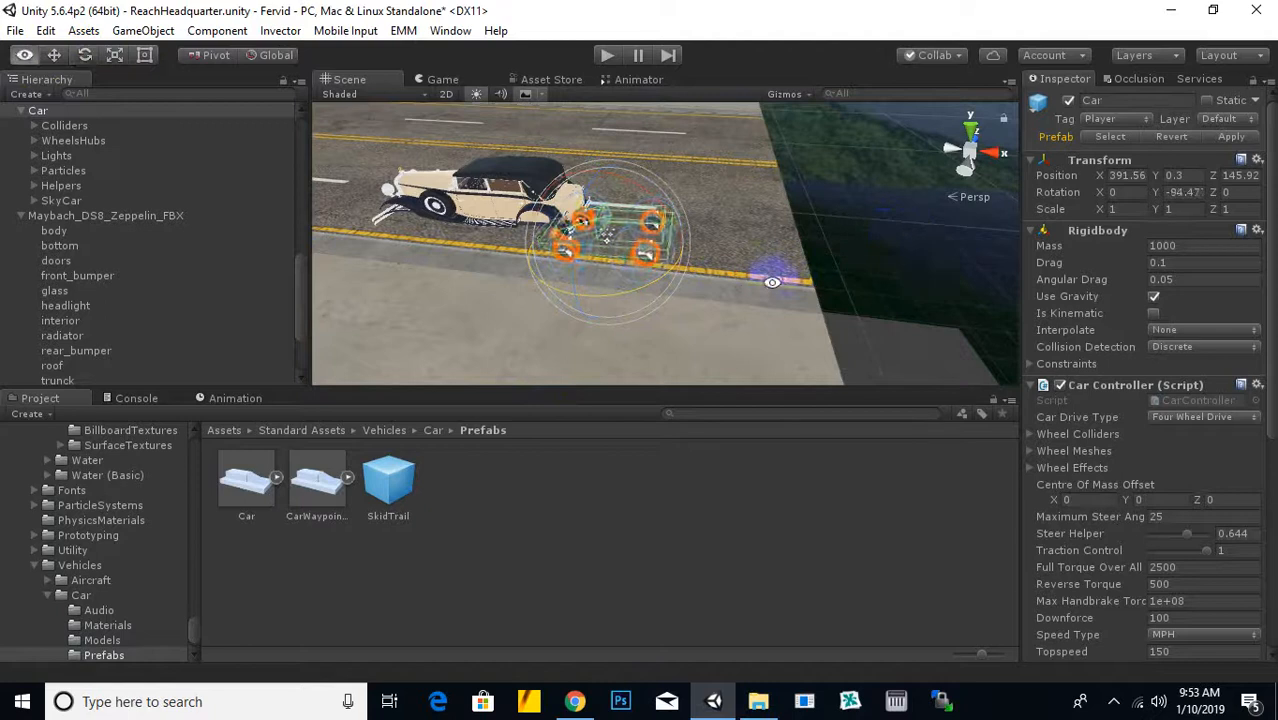
pyautogui.keyDown('alt'); pyautogui.moveTo(772, 282); pyautogui.dragTo(304, 286); pyautogui.keyUp('alt')
pyautogui.scroll(3, 547, 243)
pyautogui.moveTo(573, 245); pyautogui.dragTo(743, 278, button='middle')
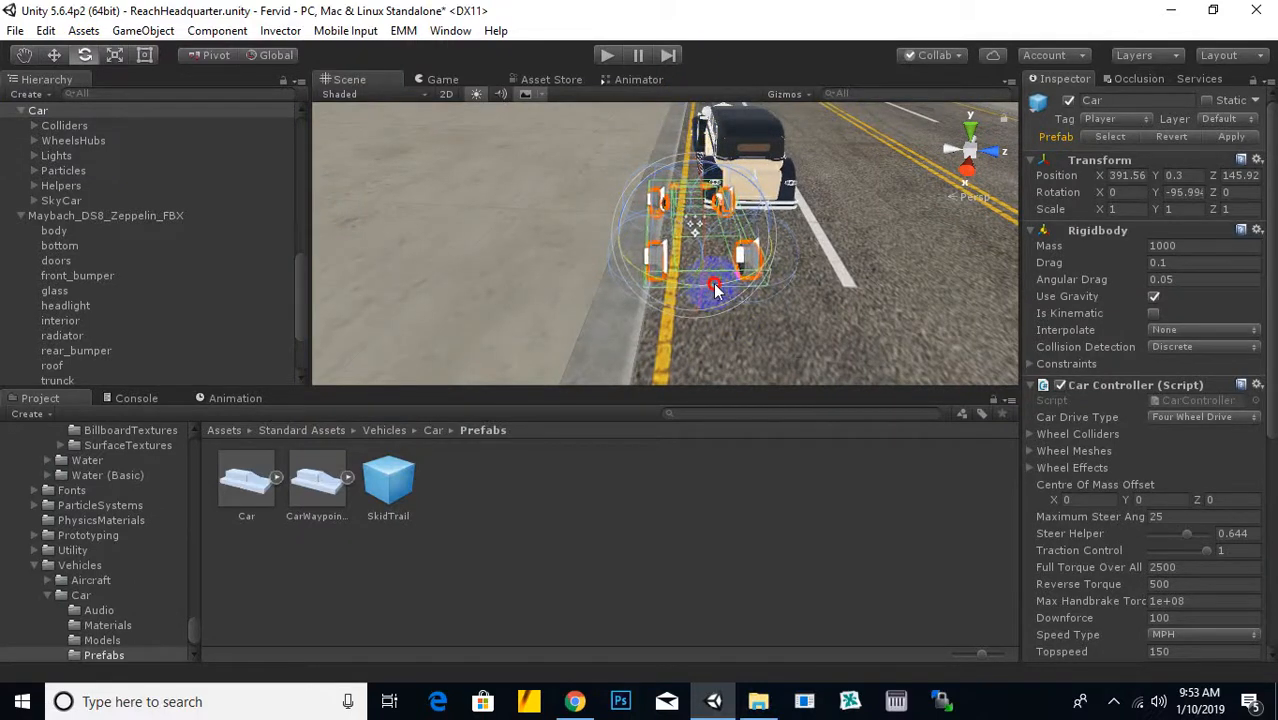
# Move the Car rig under the Maybach to about X 386.74, Z 147.34, and scale it uniformly to about 1.467
pyautogui.click(57, 59)
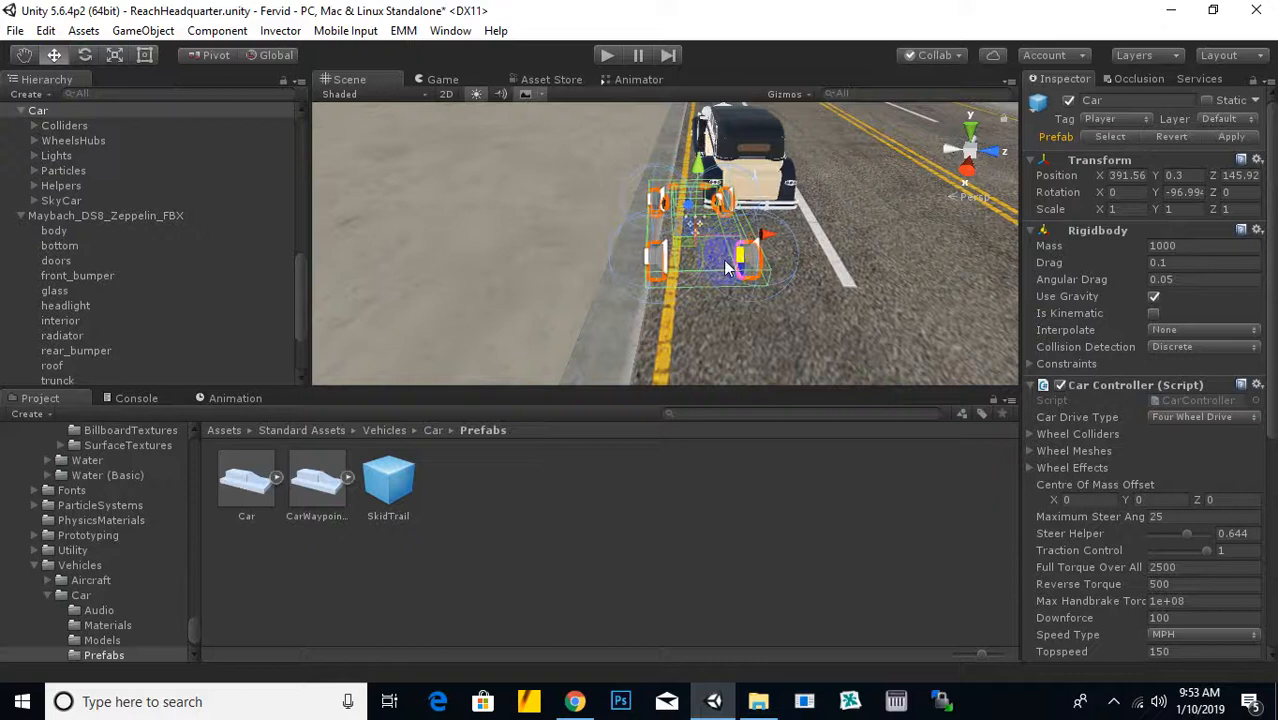
pyautogui.moveTo(758, 238); pyautogui.dragTo(750, 355)
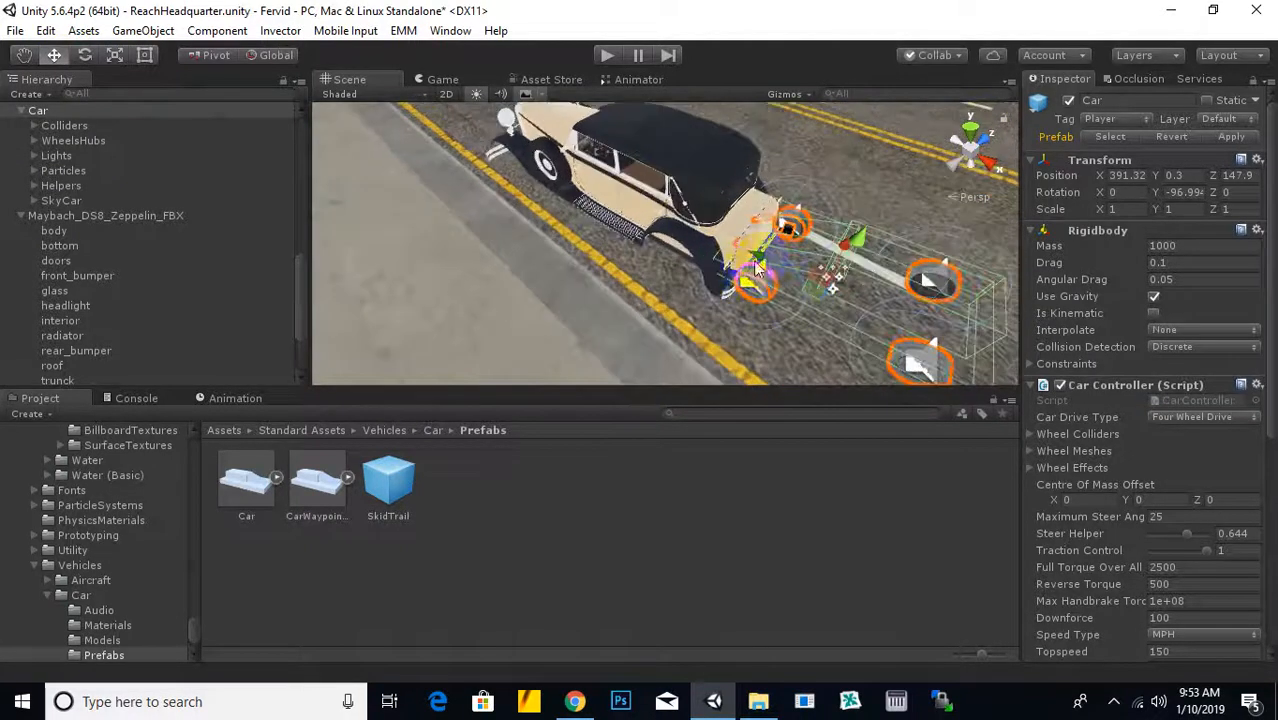
pyautogui.moveTo(628, 247); pyautogui.dragTo(566, 273)
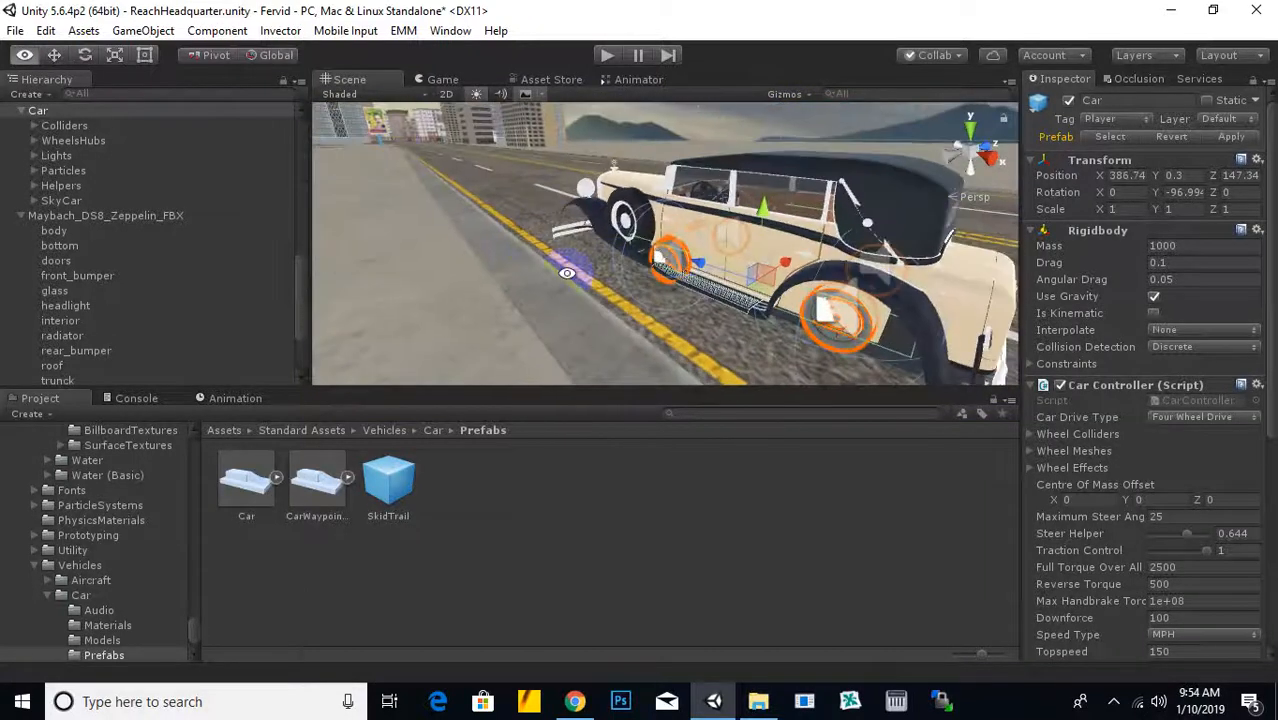
pyautogui.click(113, 56)
pyautogui.moveTo(762, 285); pyautogui.dragTo(820, 270)
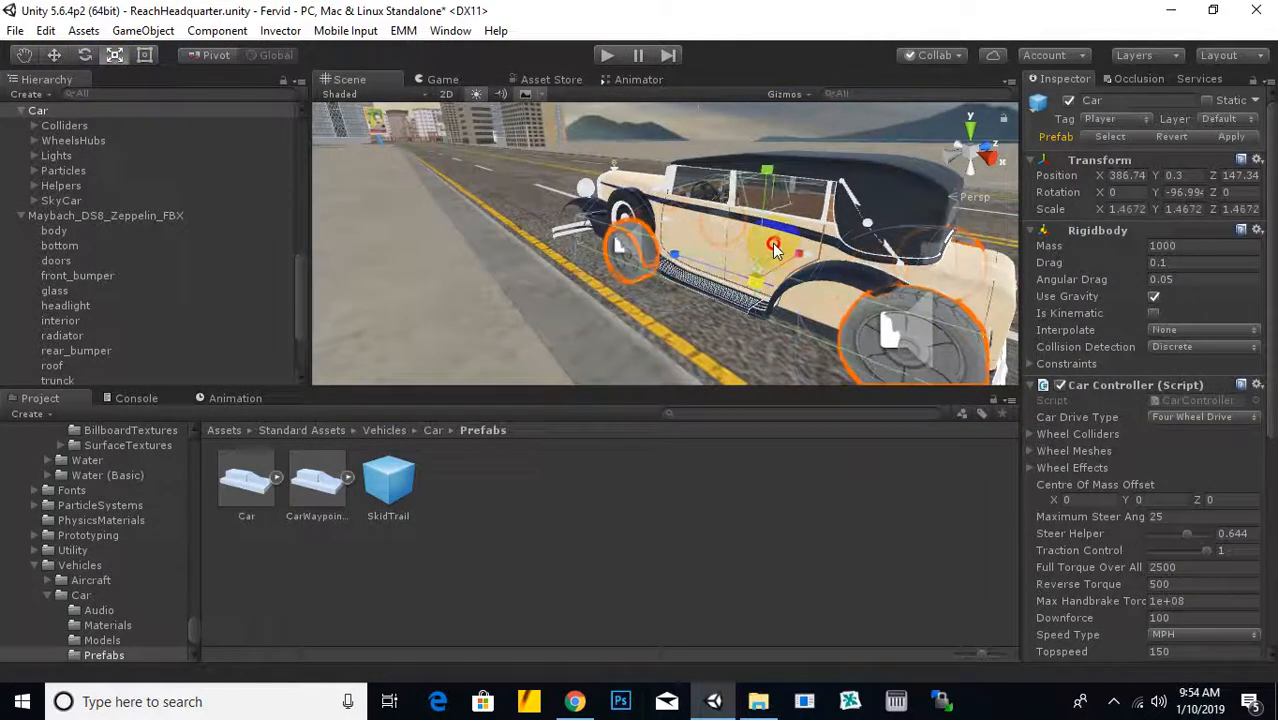
# Lower the Car rig to Y 0.12 and shift it forward to about X 386.21, Z 147.28 to fit the wheel arches
pyautogui.moveTo(718, 254); pyautogui.dragTo(628, 224, button='middle')
pyautogui.keyDown('alt'); pyautogui.moveTo(628, 224); pyautogui.dragTo(552, 266); pyautogui.keyUp('alt')
pyautogui.click(55, 55)
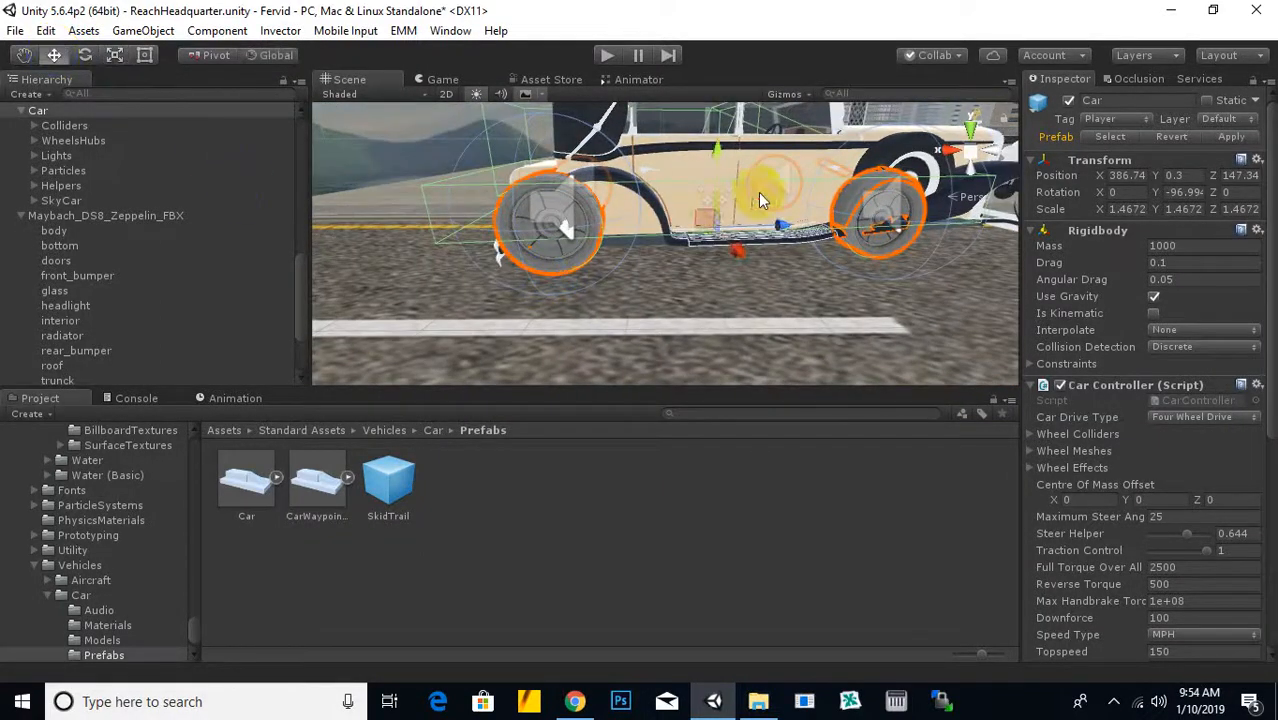
pyautogui.moveTo(718, 150); pyautogui.dragTo(724, 172)
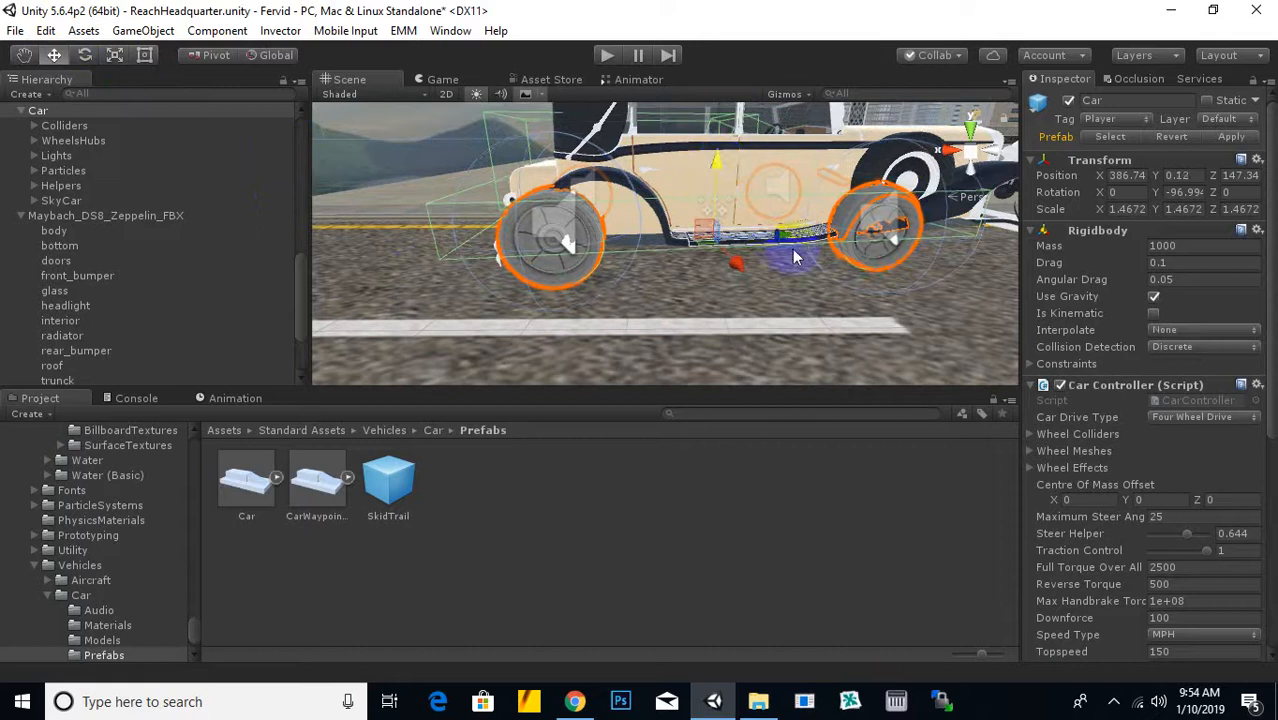
pyautogui.moveTo(793, 257); pyautogui.dragTo(814, 258)
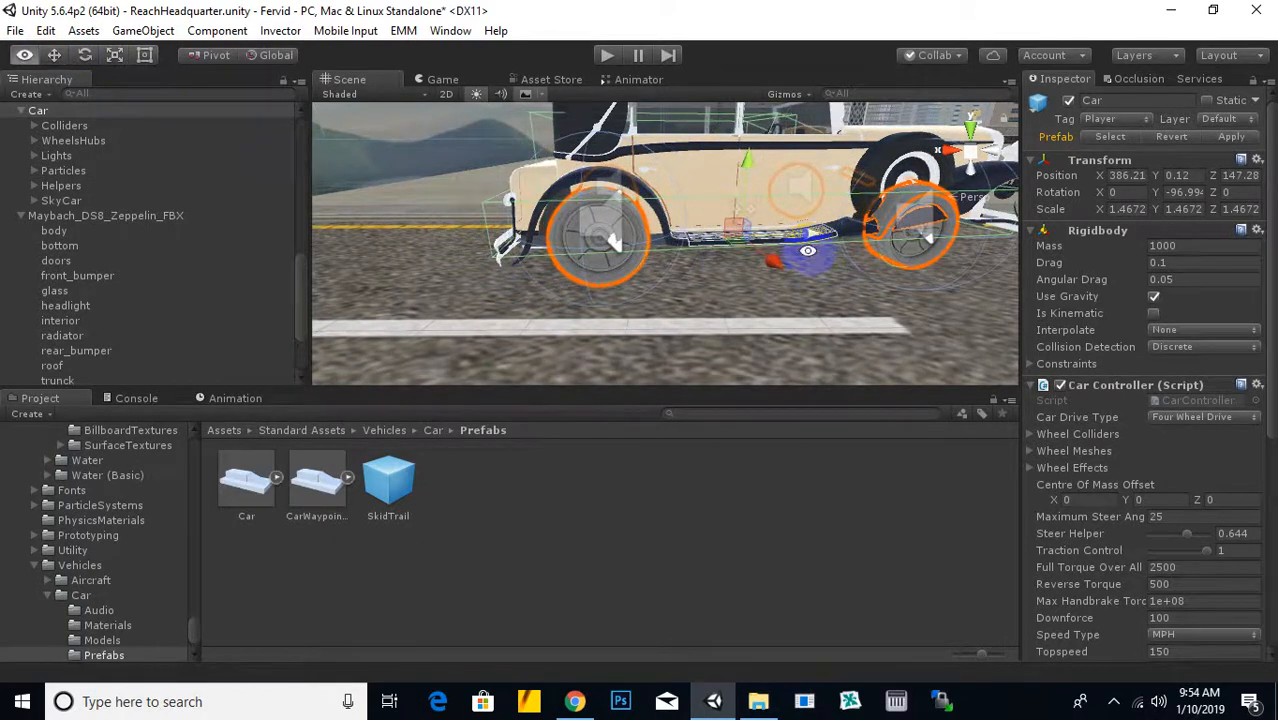
# Scale the Car rig down uniformly to about 1.379 so its wheels fit the Maybach's width
pyautogui.moveTo(808, 250); pyautogui.dragTo(640, 270, button='right')
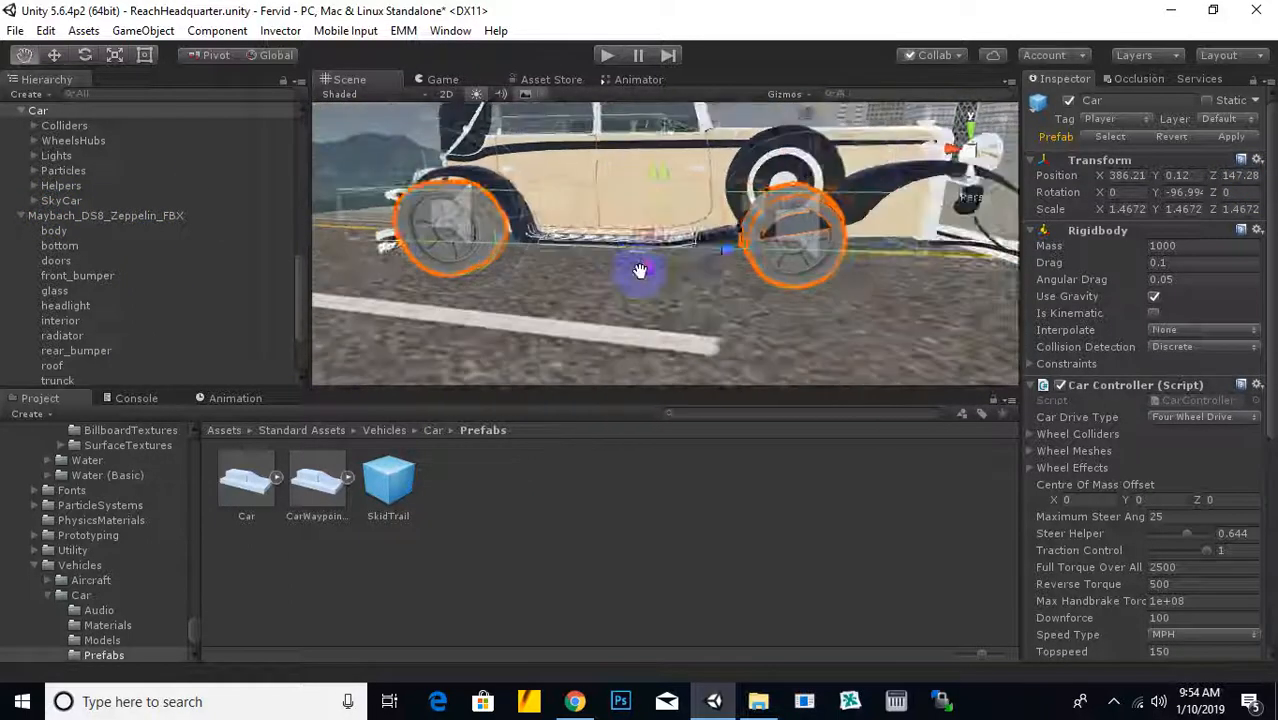
pyautogui.moveTo(640, 270); pyautogui.dragTo(531, 286, button='middle')
pyautogui.moveTo(531, 286); pyautogui.dragTo(756, 333, button='right')
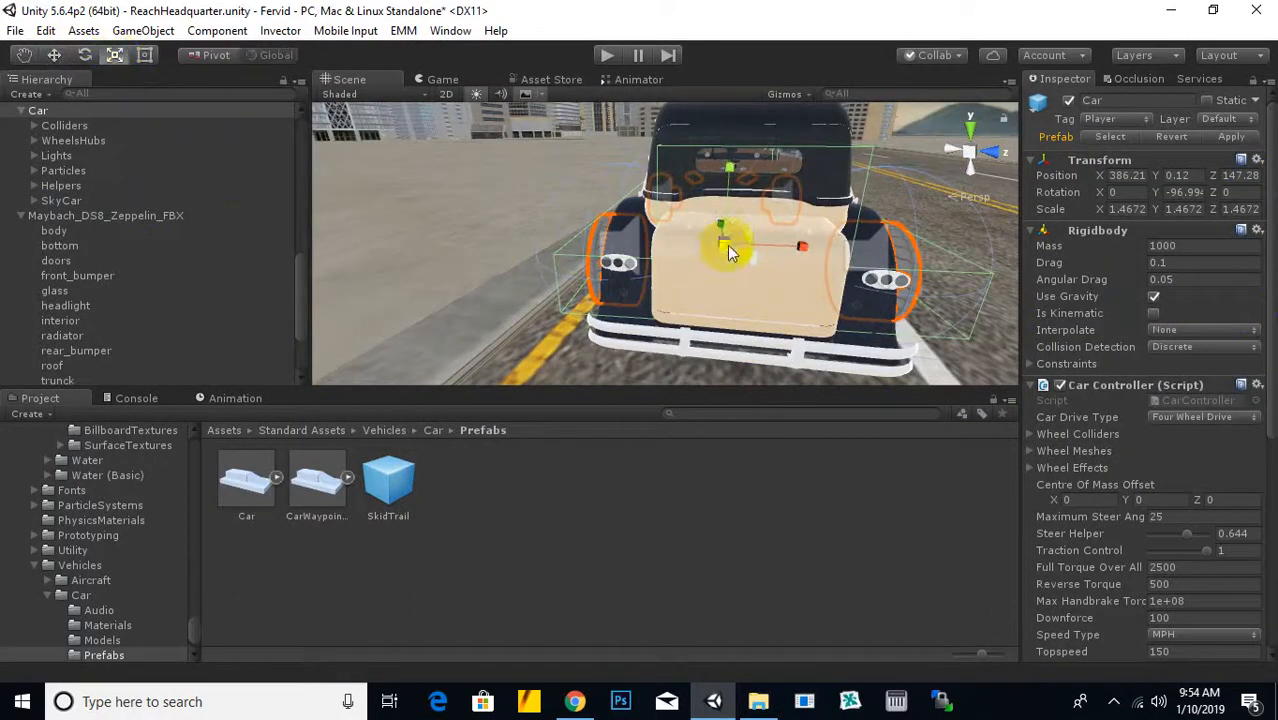
pyautogui.moveTo(729, 253); pyautogui.dragTo(539, 247)
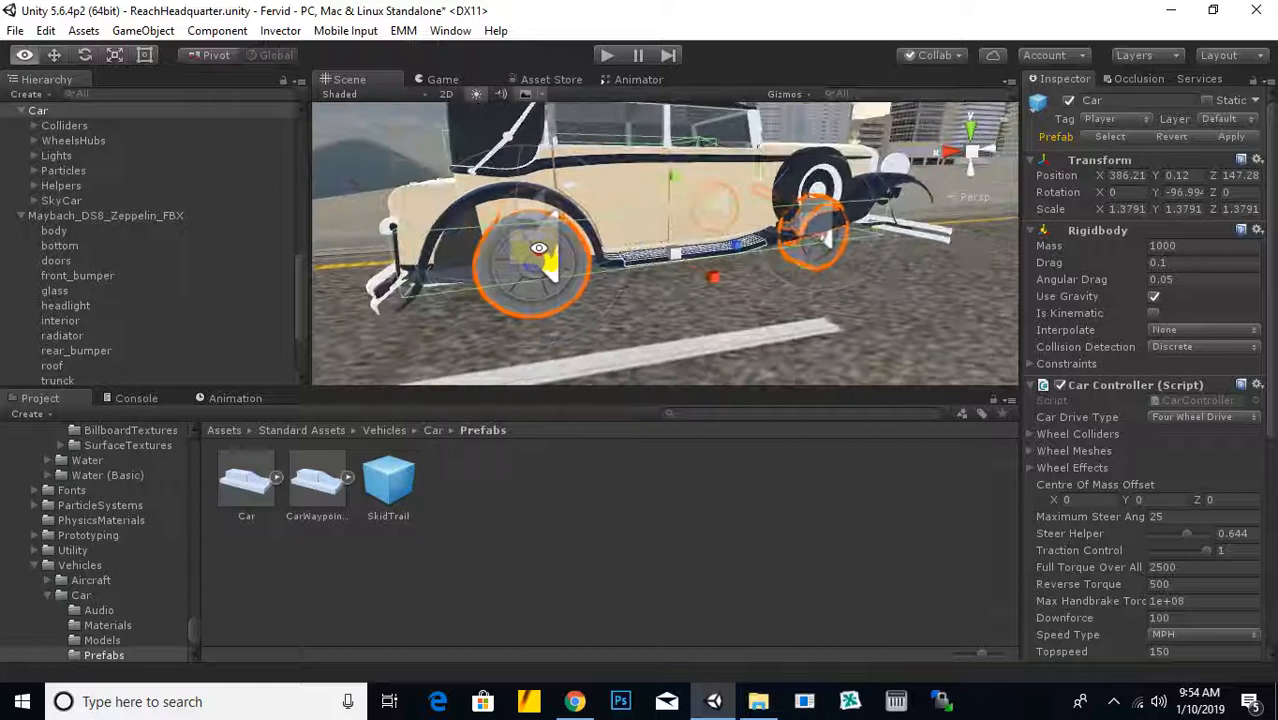
# Rotate the Car rig about Y to roughly -94.5° and shift it to about X 386.38, Z 147.35 under the Maybach
pyautogui.click(55, 58)
pyautogui.moveTo(741, 250); pyautogui.dragTo(272, 215)
pyautogui.click(87, 56)
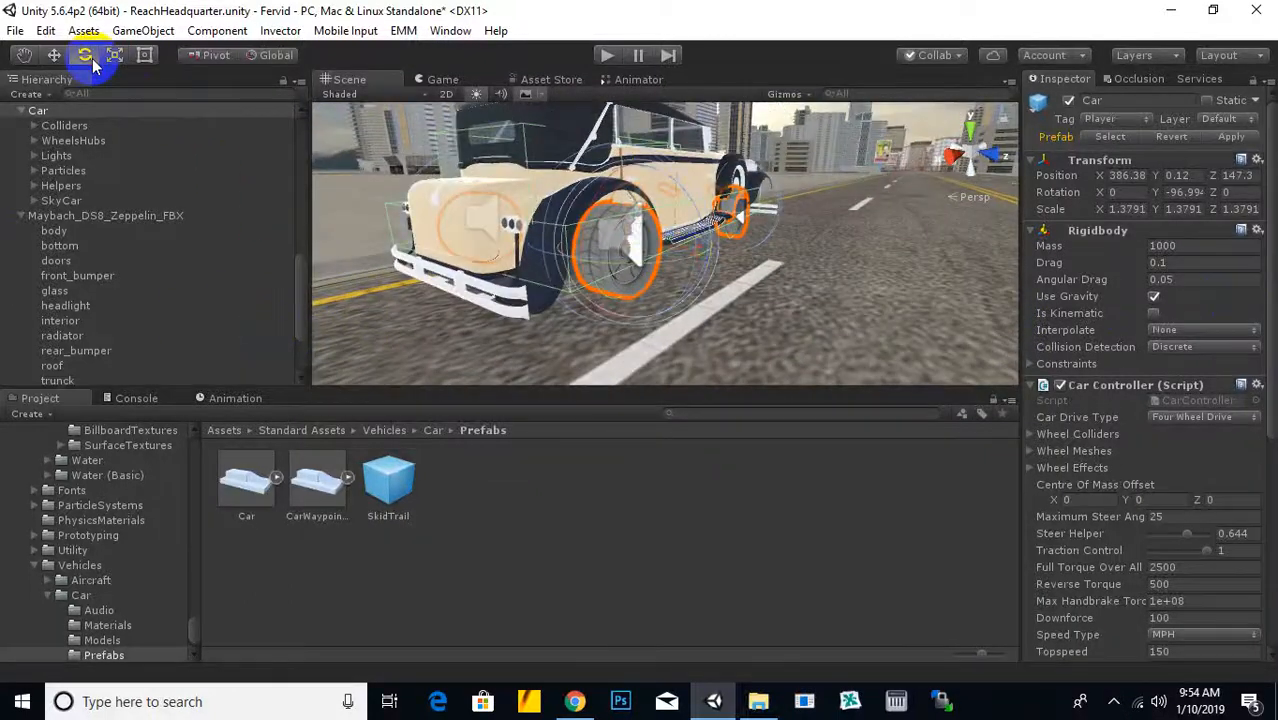
pyautogui.moveTo(687, 263); pyautogui.dragTo(685, 261)
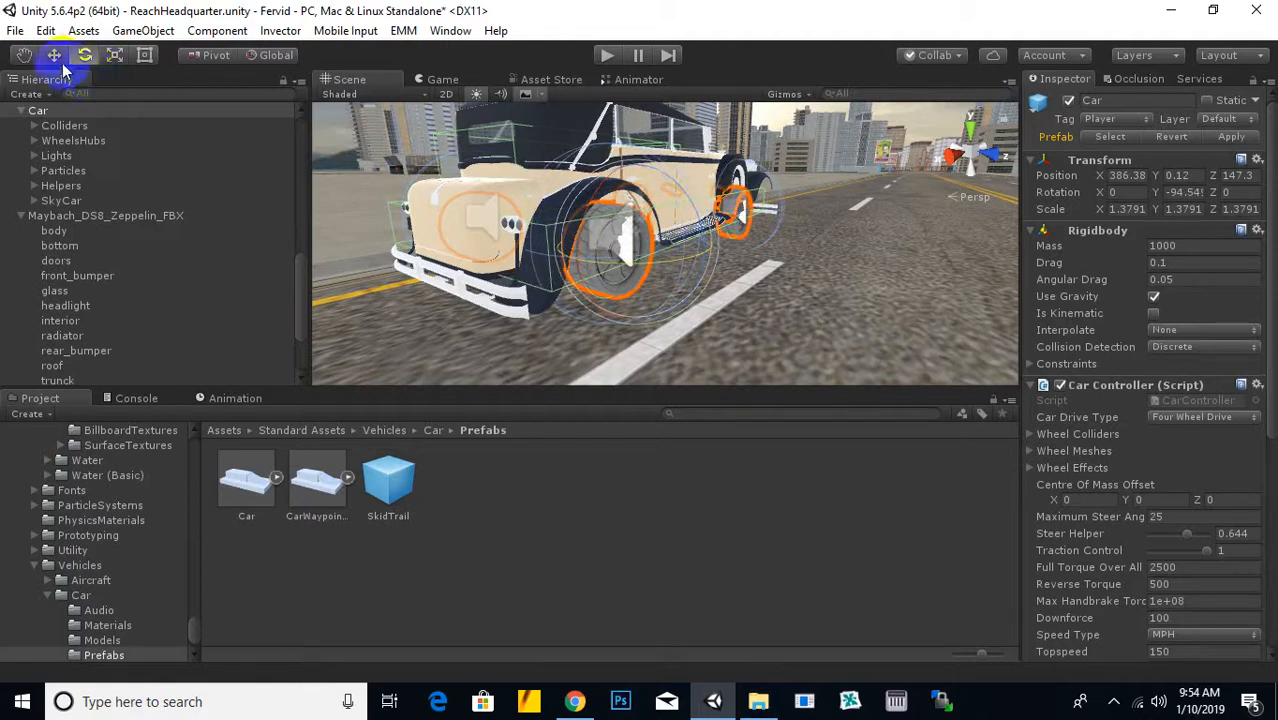
pyautogui.keyDown('alt'); pyautogui.moveTo(717, 309); pyautogui.dragTo(583, 343); pyautogui.keyUp('alt')
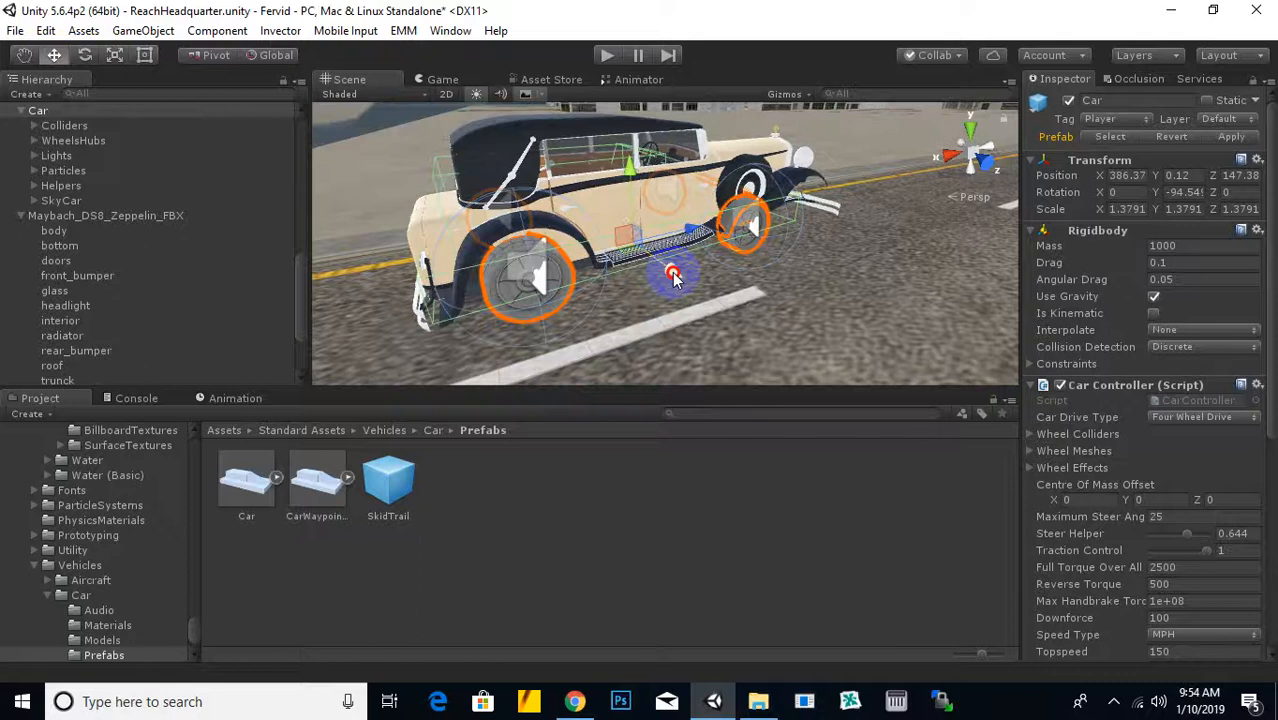
pyautogui.keyDown('alt'); pyautogui.moveTo(558, 313); pyautogui.dragTo(827, 254); pyautogui.keyUp('alt')
# Delete the SkyCarMudGuardFrontLeft mesh from the SkyCar model
pyautogui.scroll(8, 645, 277)
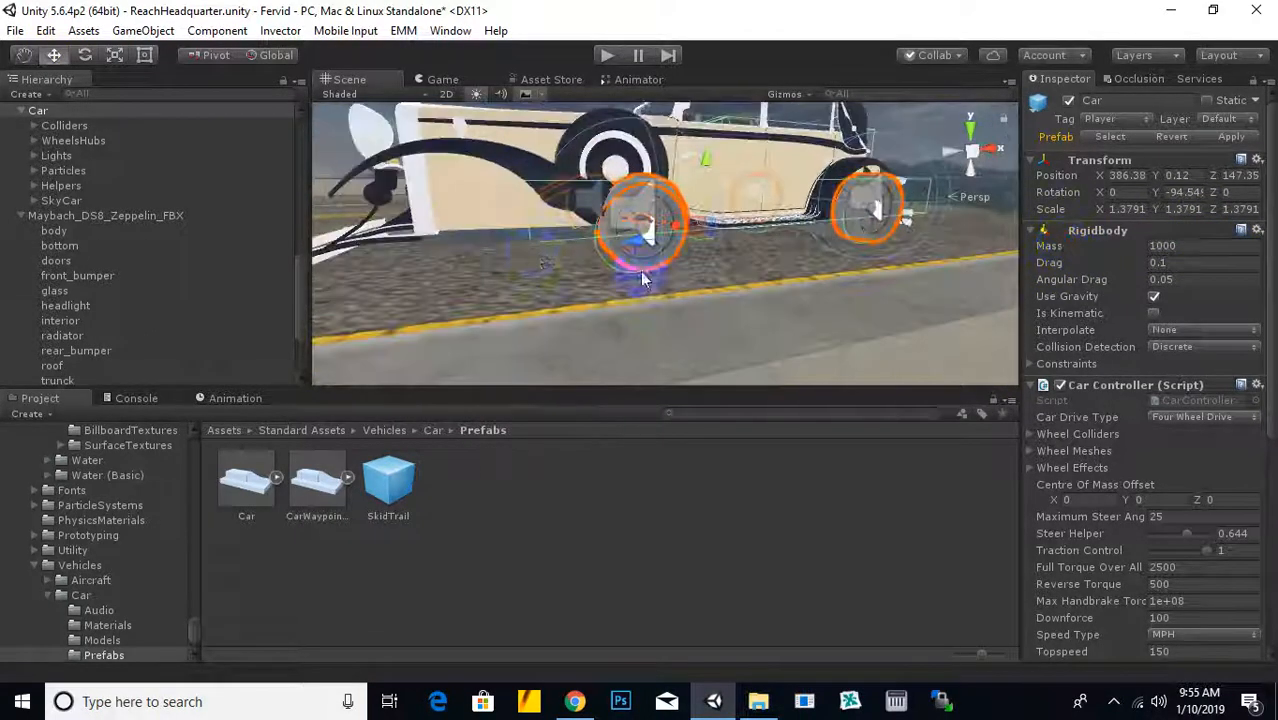
pyautogui.click(628, 273)
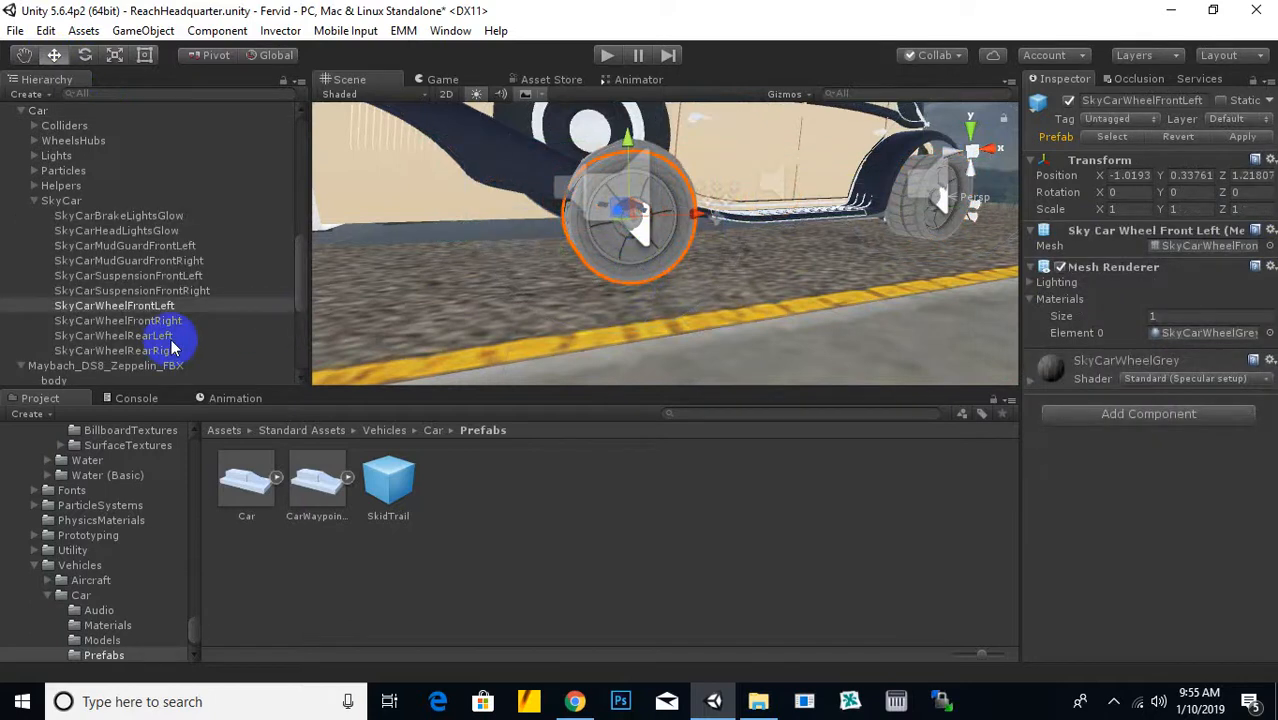
pyautogui.scroll(3, 588, 247)
pyautogui.click(701, 150)
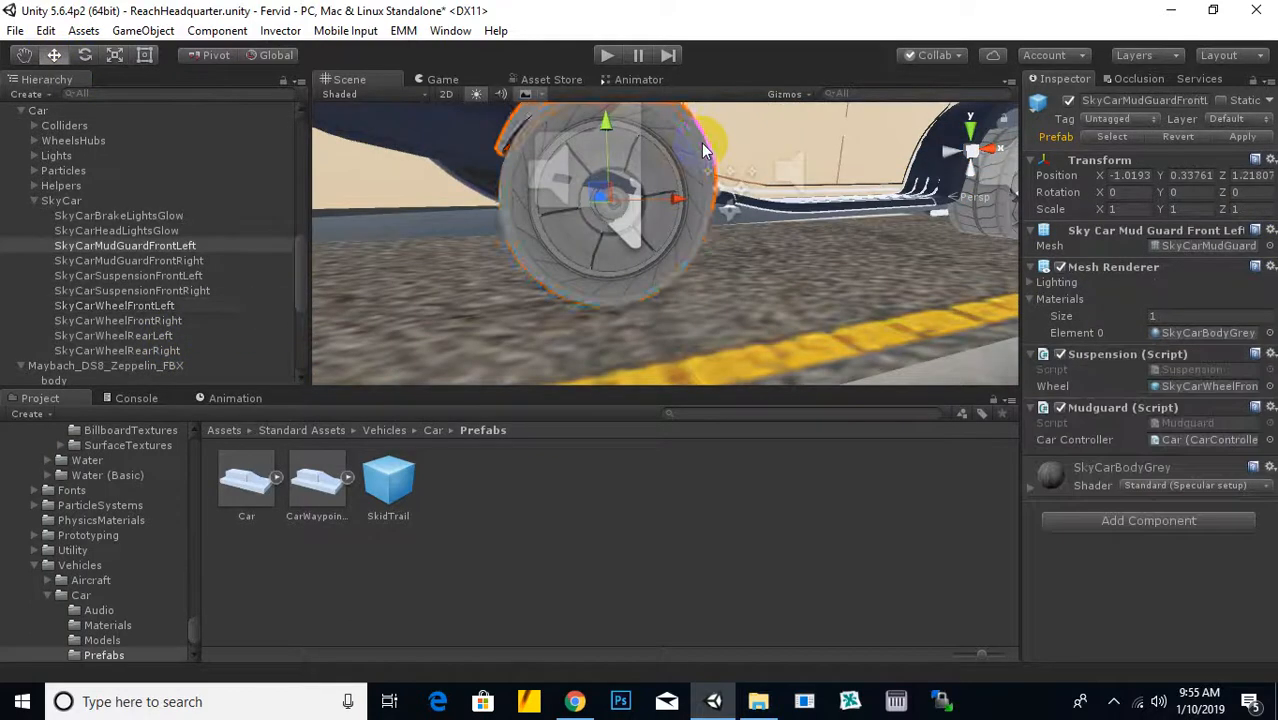
pyautogui.keyDown('alt'); pyautogui.moveTo(701, 145); pyautogui.dragTo(660, 226); pyautogui.keyUp('alt')
pyautogui.scroll(-5, 660, 226)
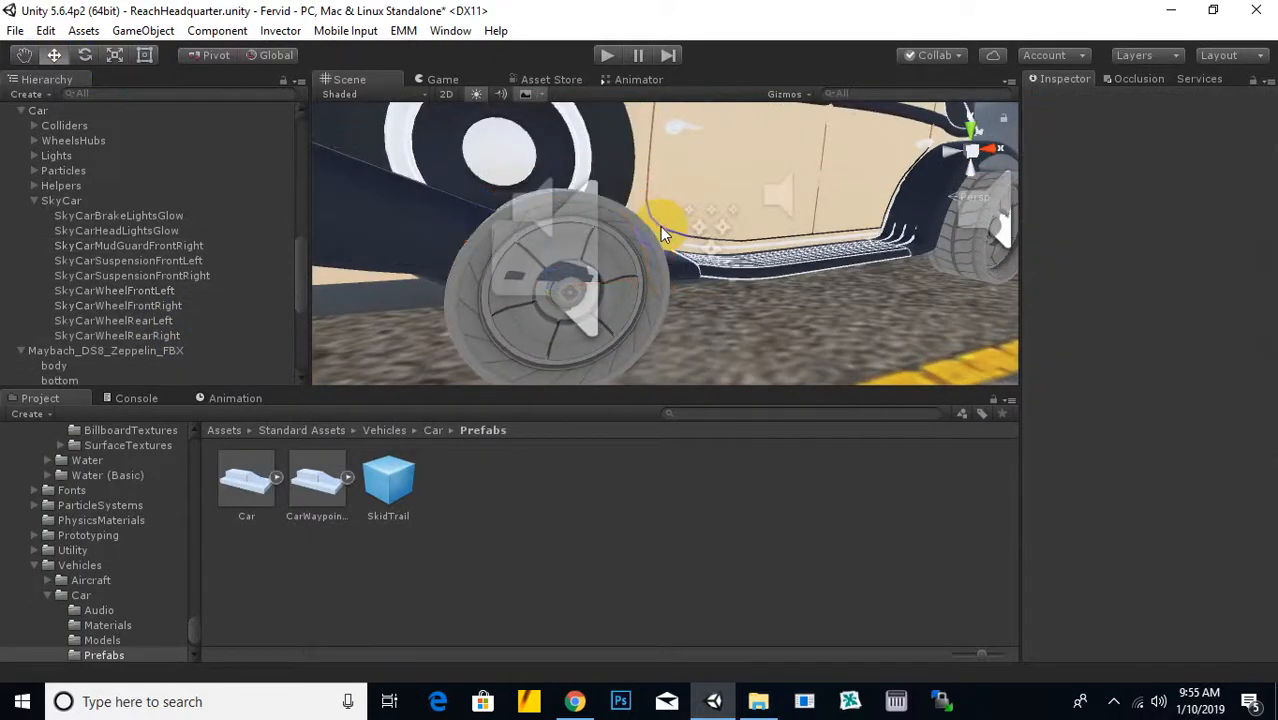
# Move SkyCarWheelFrontLeft together with WheelHubFrontLeft forward into the Maybach's front left wheel arch
pyautogui.click(596, 304)
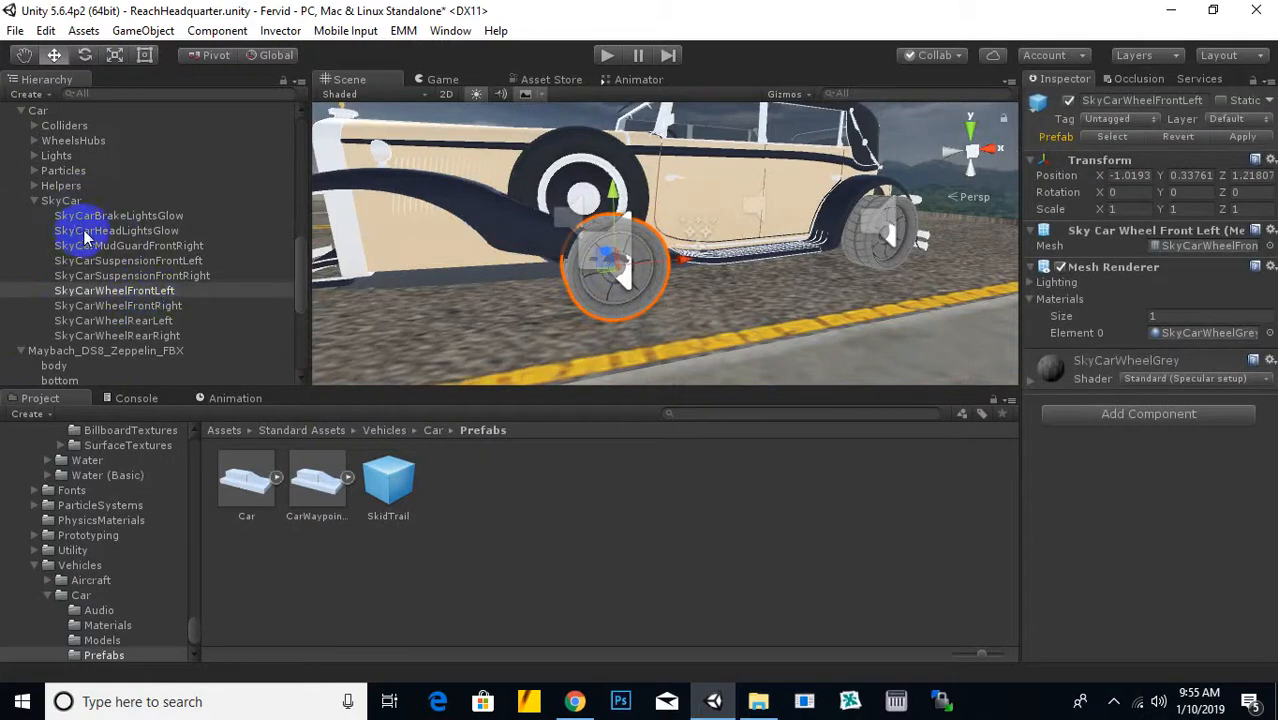
pyautogui.click(34, 145)
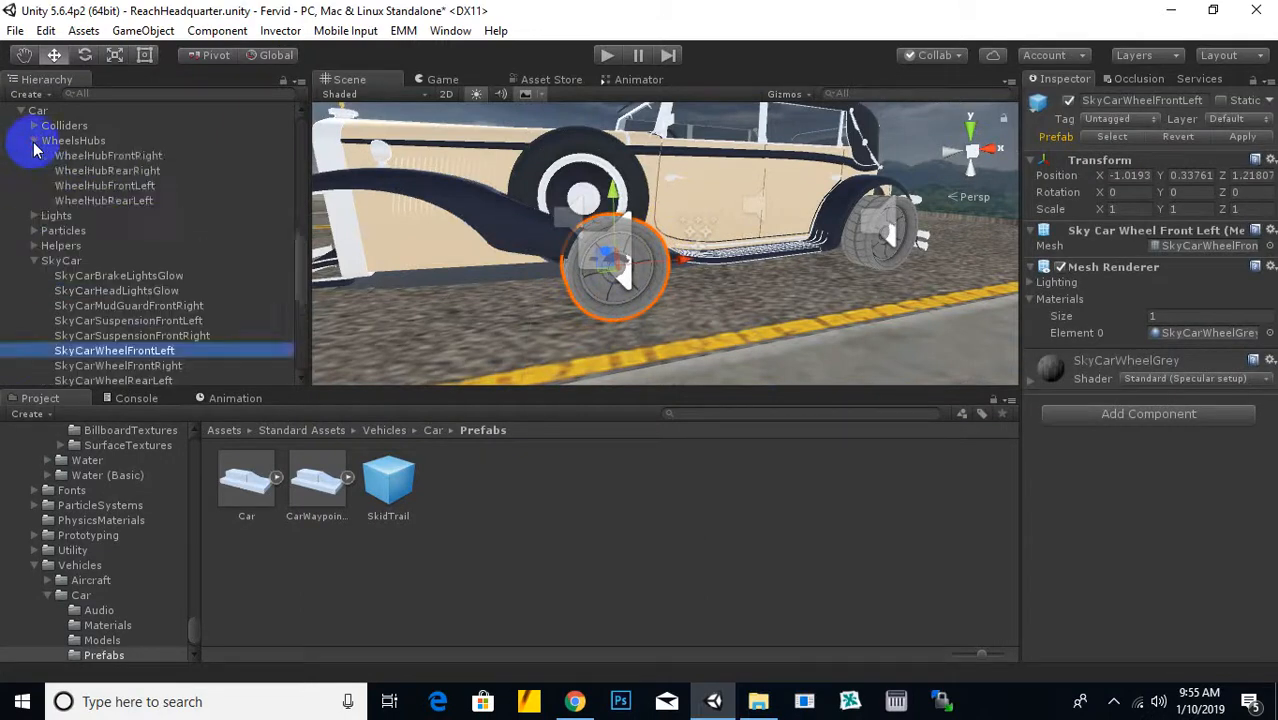
pyautogui.keyDown('ctrl'); pyautogui.click(140, 188); pyautogui.keyUp('ctrl')
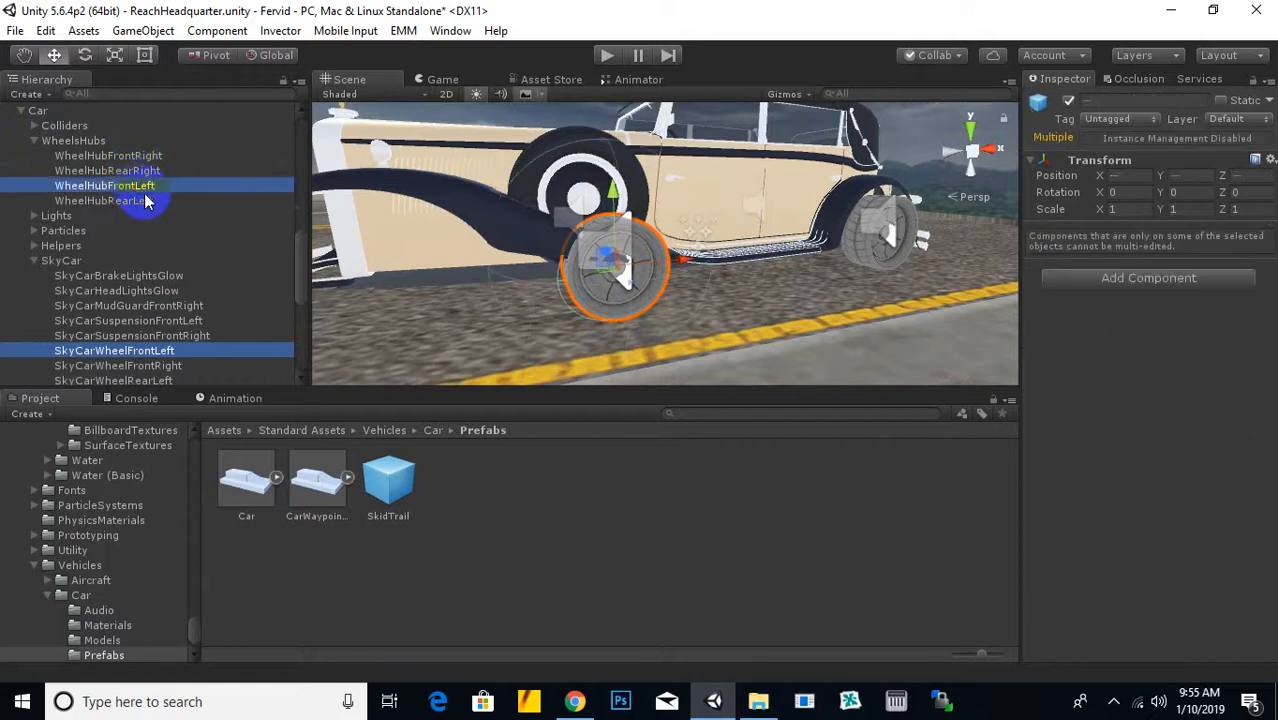
pyautogui.moveTo(680, 279); pyautogui.dragTo(622, 302, button='middle')
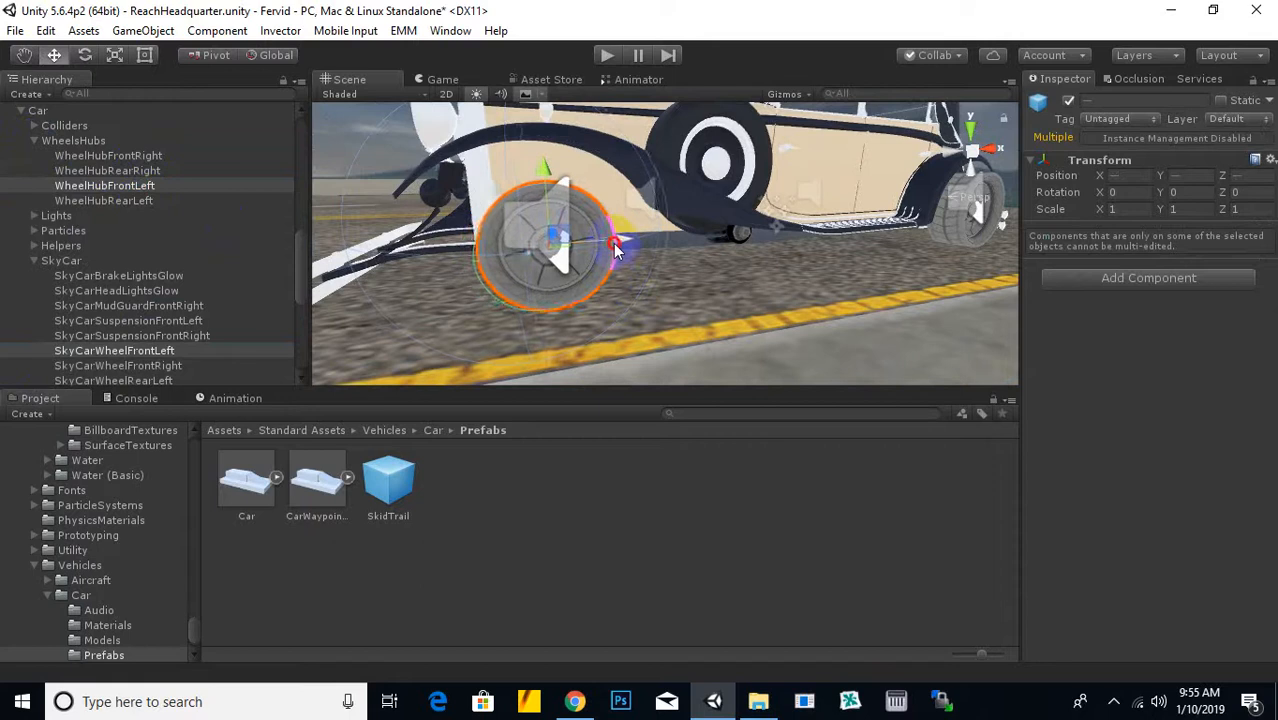
pyautogui.scroll(-4, 603, 244)
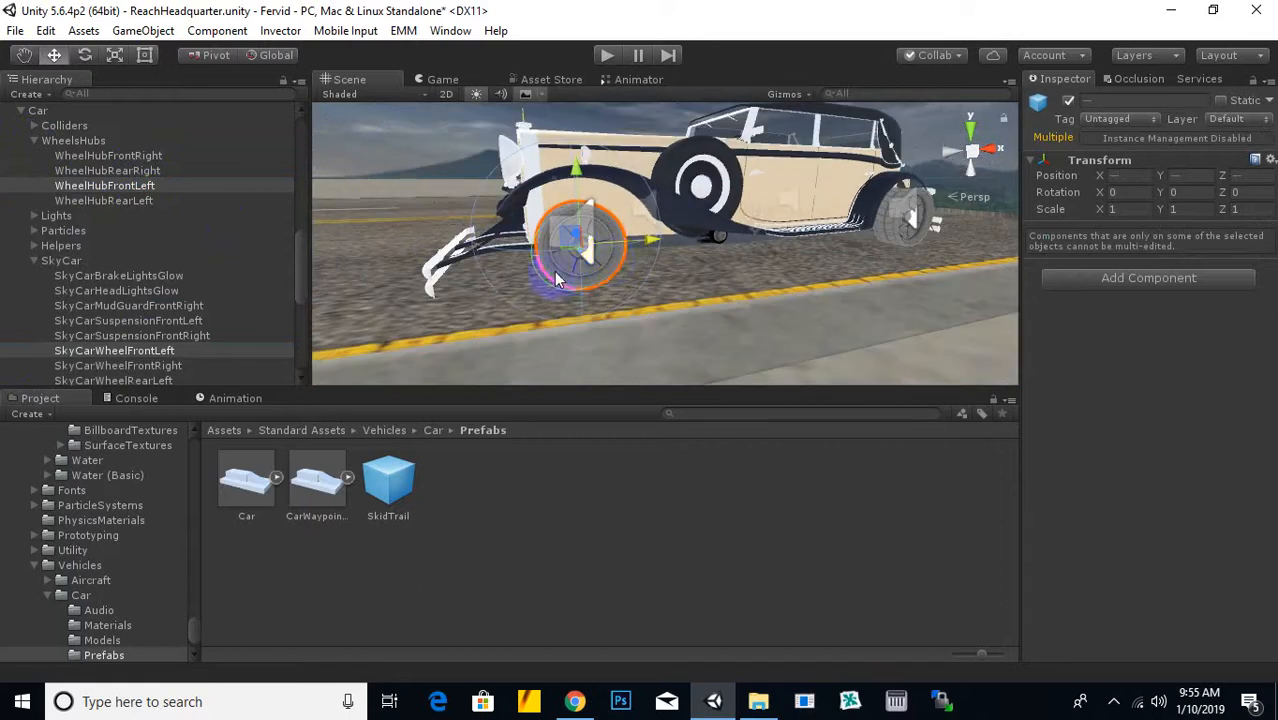
# Delete the SkyCarMudGuardFrontRight mesh from the SkyCar model
pyautogui.keyDown('alt'); pyautogui.moveTo(573, 281); pyautogui.dragTo(125, 296); pyautogui.keyUp('alt')
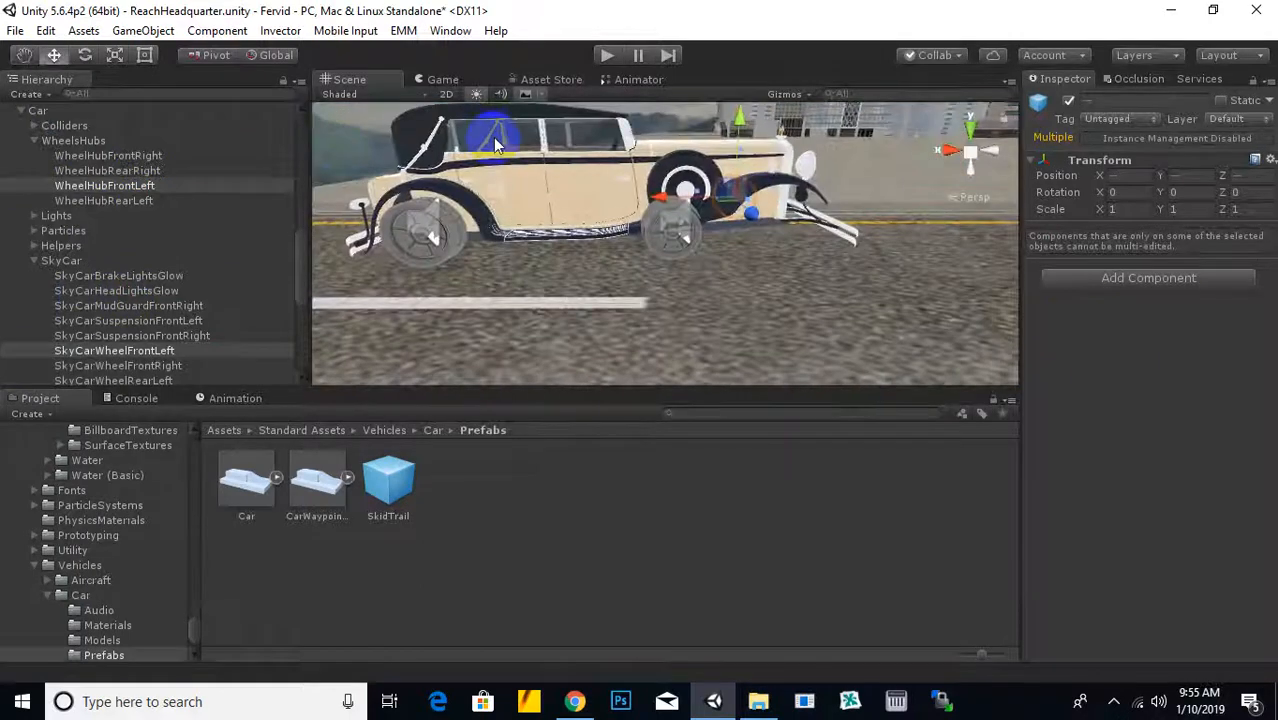
pyautogui.scroll(2, 700, 255)
pyautogui.click(643, 233)
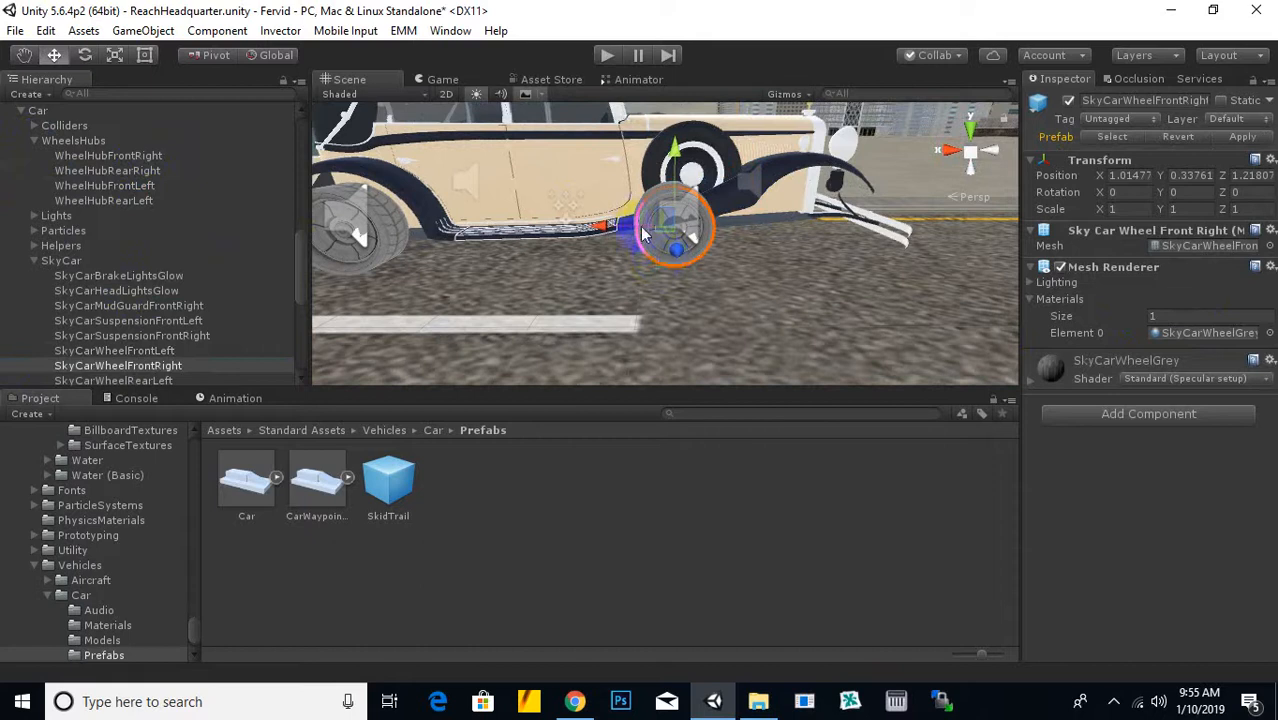
pyautogui.click(728, 273)
pyautogui.press('Delete')
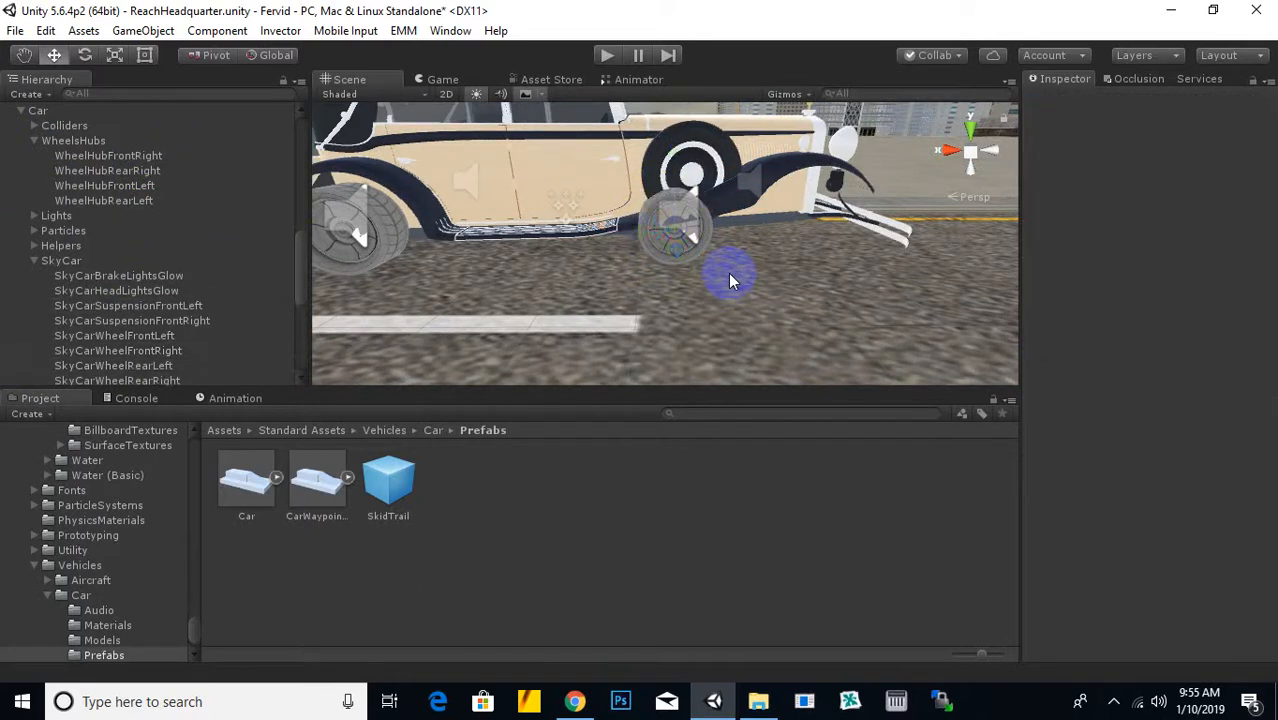
# Move SkyCarWheelFrontRight together with WheelHubFrontRight forward into the Maybach's front right wheel arch
pyautogui.click(622, 266)
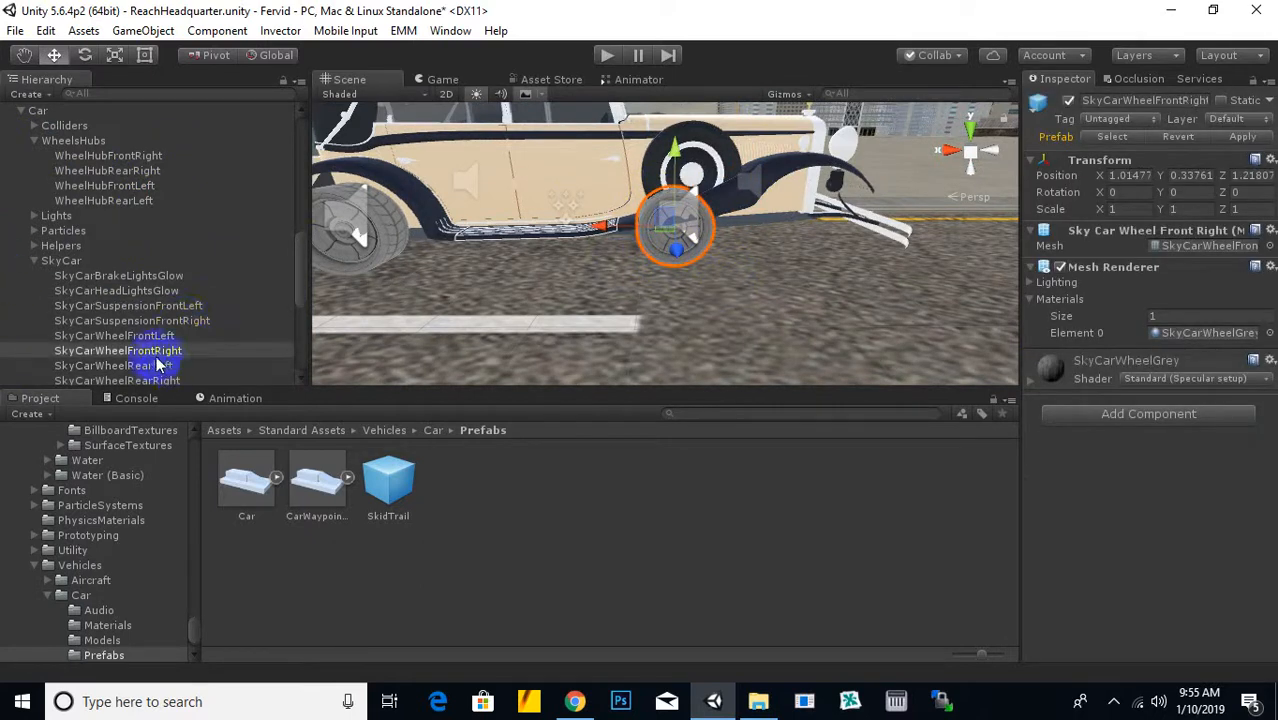
pyautogui.keyDown('ctrl'); pyautogui.click(148, 170); pyautogui.keyUp('ctrl')
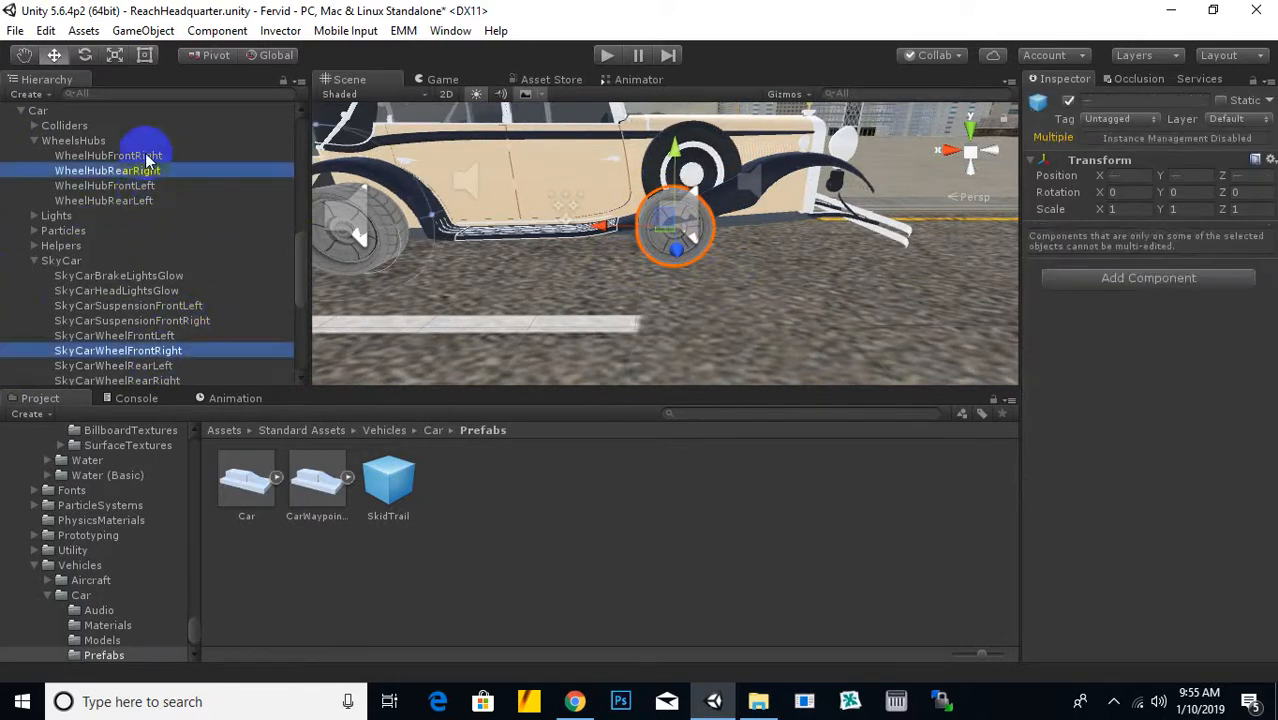
pyautogui.keyDown('ctrl'); pyautogui.click(147, 157); pyautogui.keyUp('ctrl')
pyautogui.keyDown('ctrl'); pyautogui.click(145, 173); pyautogui.keyUp('ctrl')
pyautogui.scroll(3, 772, 287)
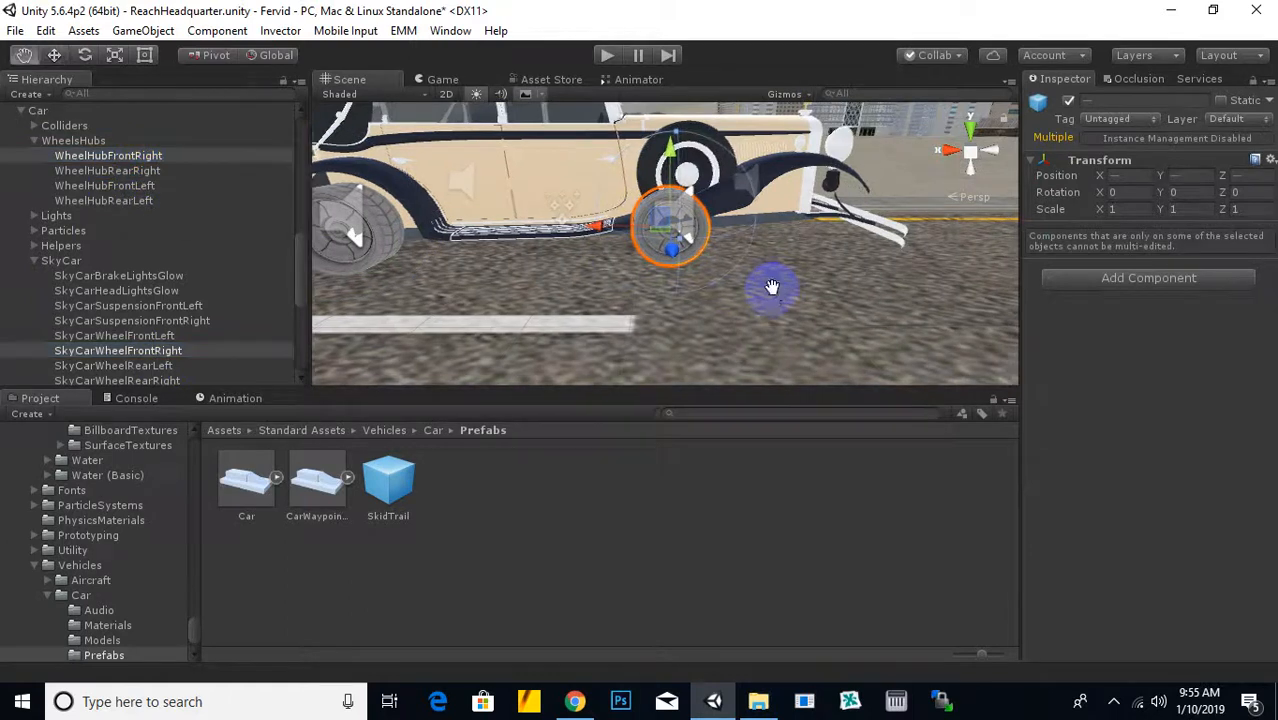
pyautogui.moveTo(772, 287); pyautogui.dragTo(600, 272, button='middle')
pyautogui.scroll(2, 599, 272)
pyautogui.moveTo(540, 245)
pyautogui.mouseDown(button='middle')
pyautogui.moveTo(698, 268)
pyautogui.moveTo(548, 262)
pyautogui.mouseUp(button='middle')
pyautogui.moveTo(525, 214); pyautogui.dragTo(531, 220)
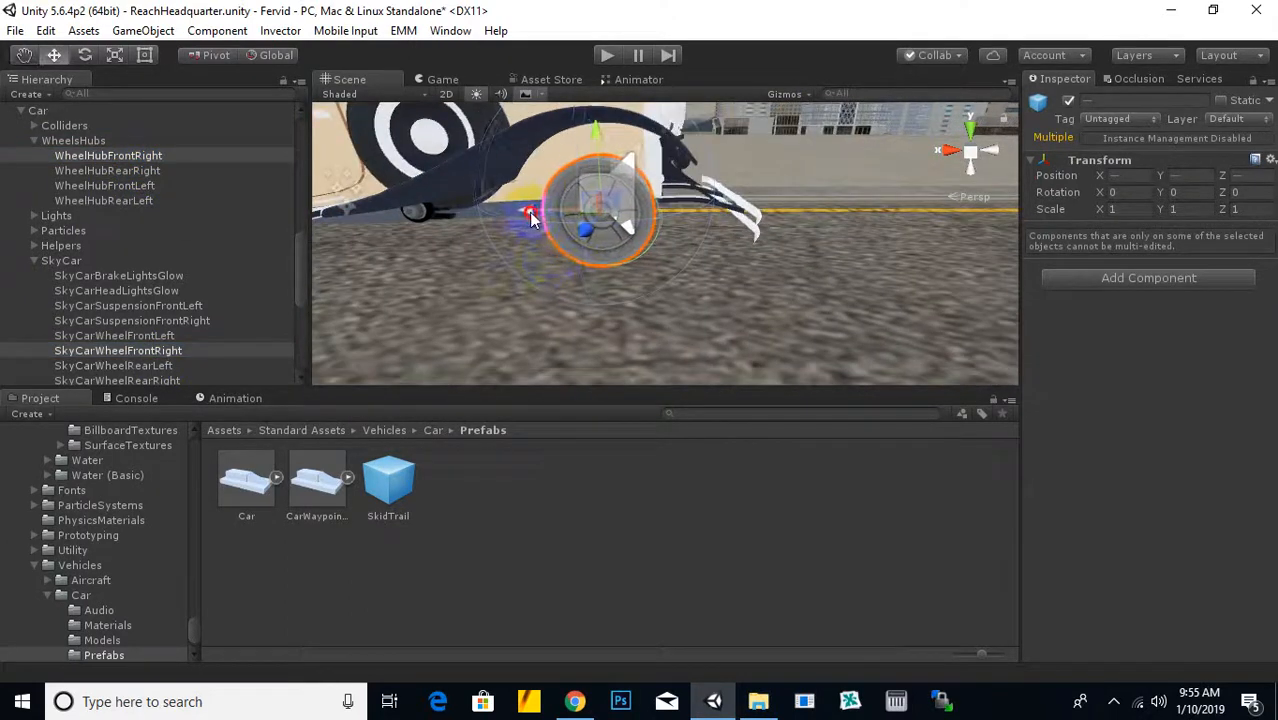
pyautogui.scroll(-3, 683, 286)
pyautogui.moveTo(683, 286); pyautogui.dragTo(657, 300, button='middle')
pyautogui.click(626, 309)
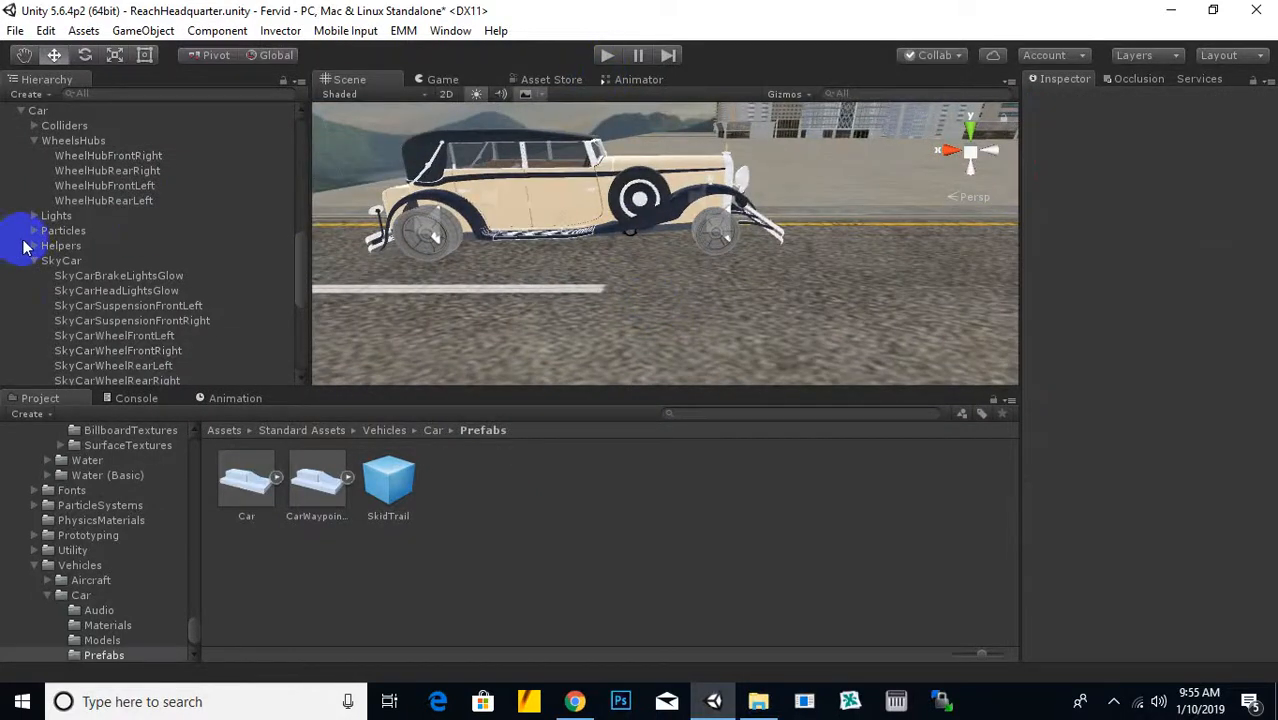
# Collapse the Car and Maybach_DS8_Zeppelin_FBX hierarchies and make the Maybach model a child of the Car rig
pyautogui.scroll(4, 28, 275)
pyautogui.click(21, 280)
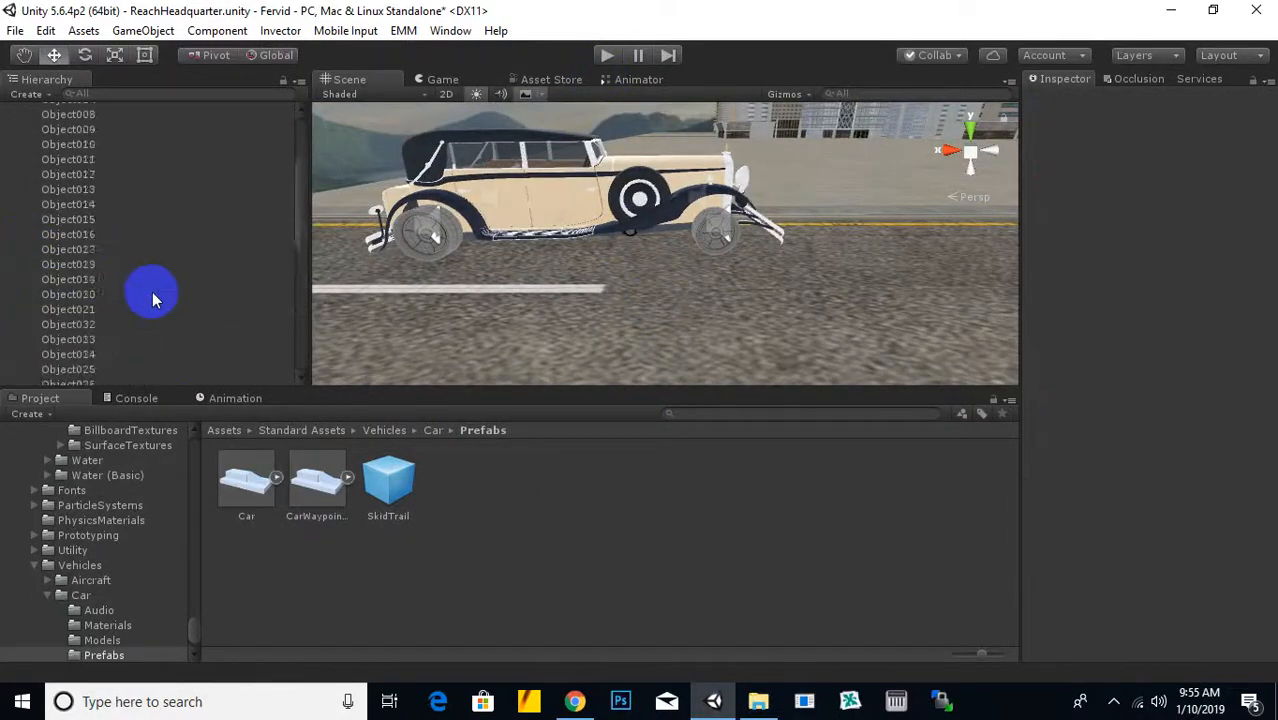
pyautogui.scroll(3, 153, 289)
pyautogui.scroll(-10, 153, 289)
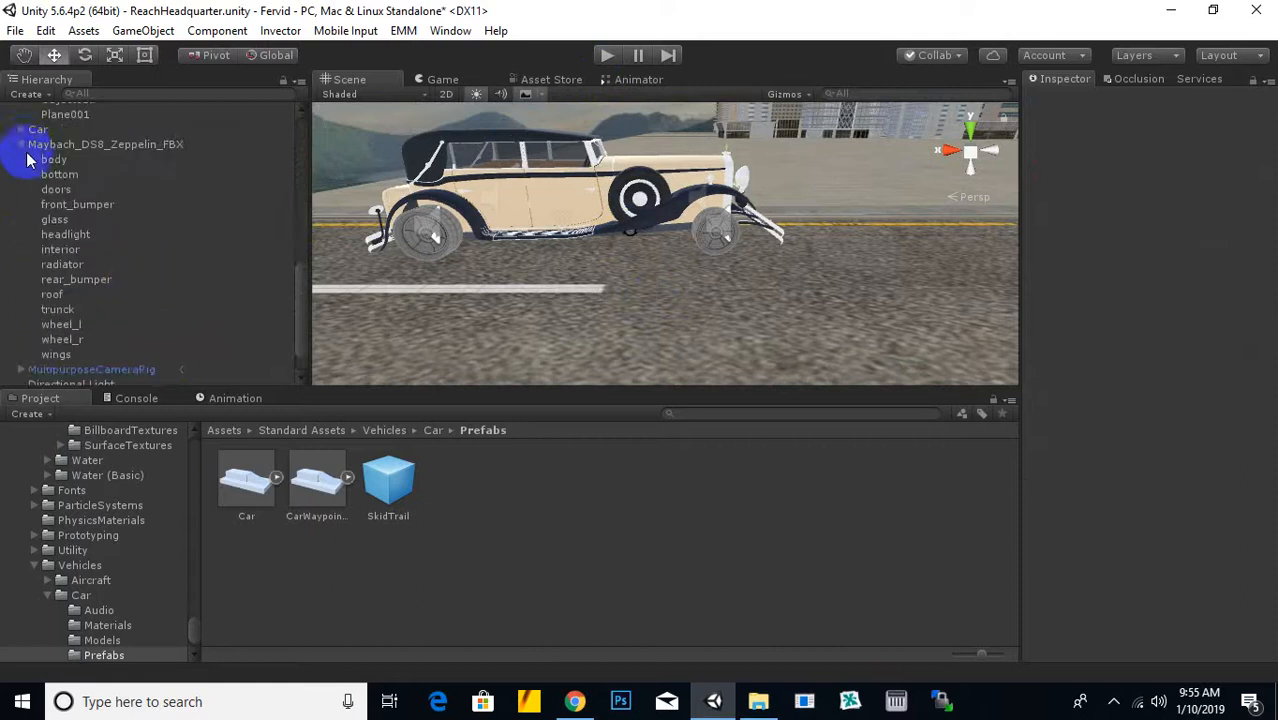
pyautogui.click(21, 145)
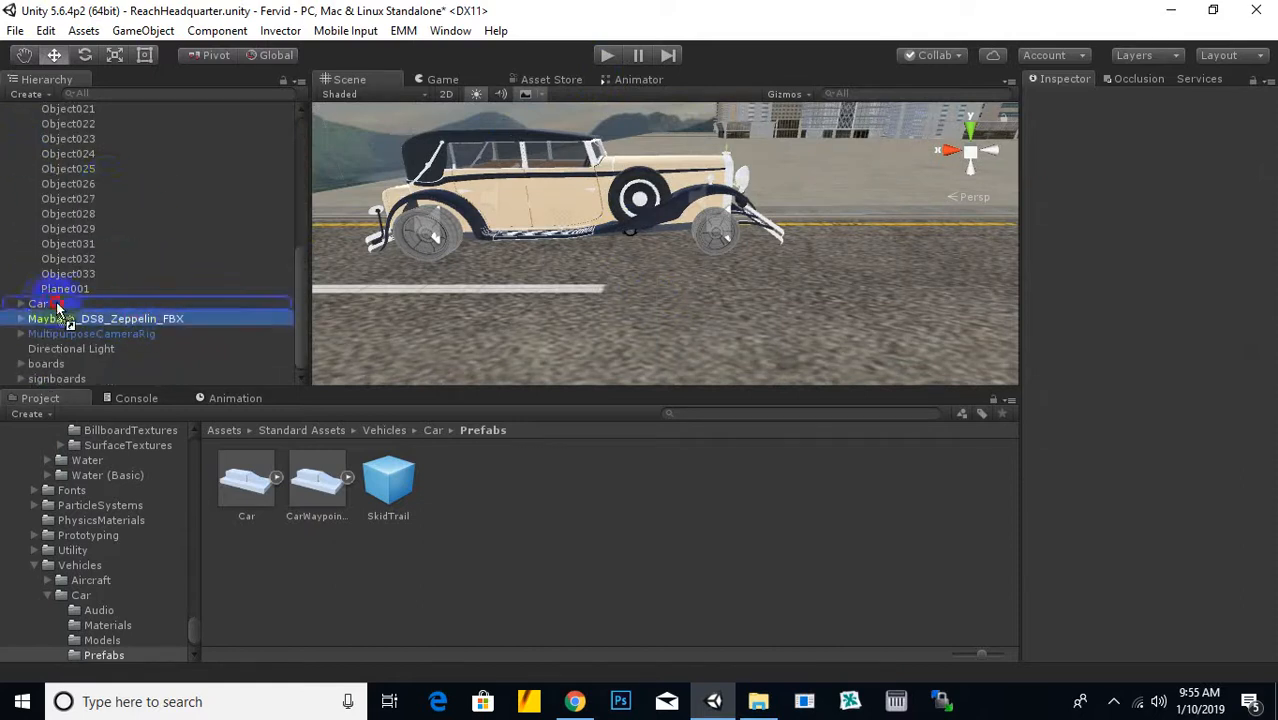
pyautogui.moveTo(40, 308); pyautogui.dragTo(40, 311)
pyautogui.scroll(3, 60, 235)
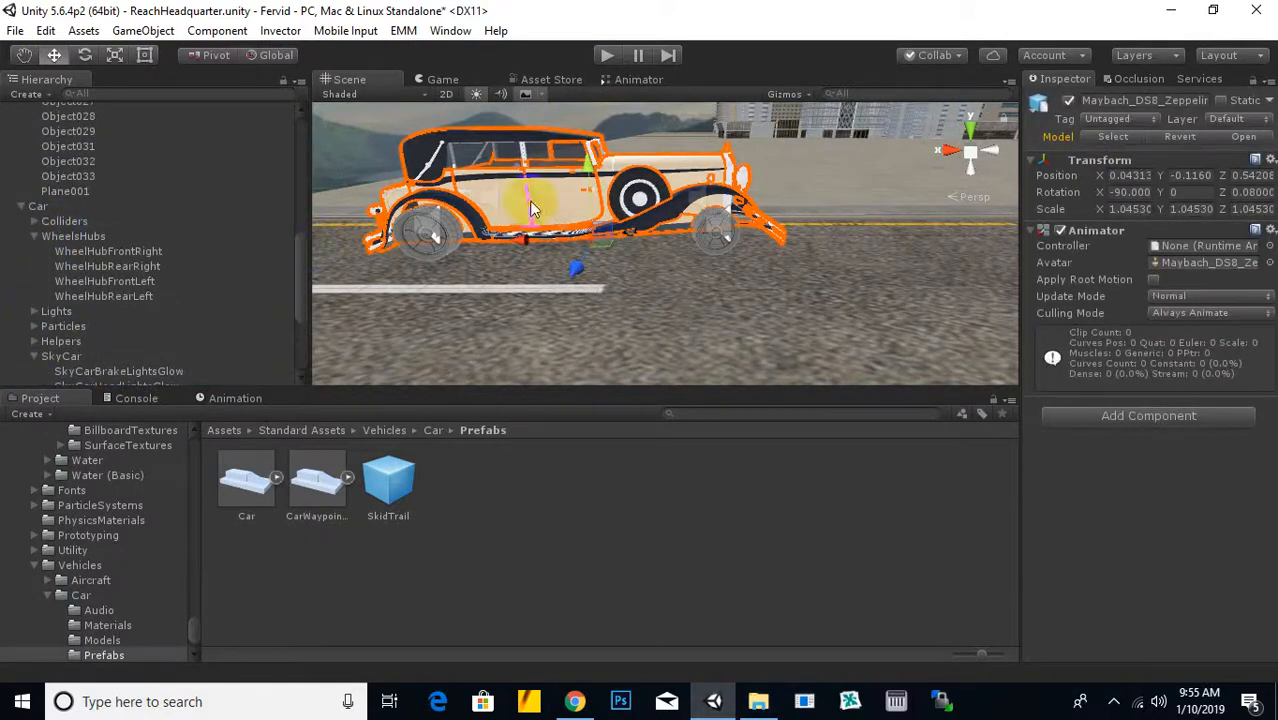
# Play-test the scene by driving the Maybach forward, steering it to the right and reversing, and stop play mode
pyautogui.click(610, 60)
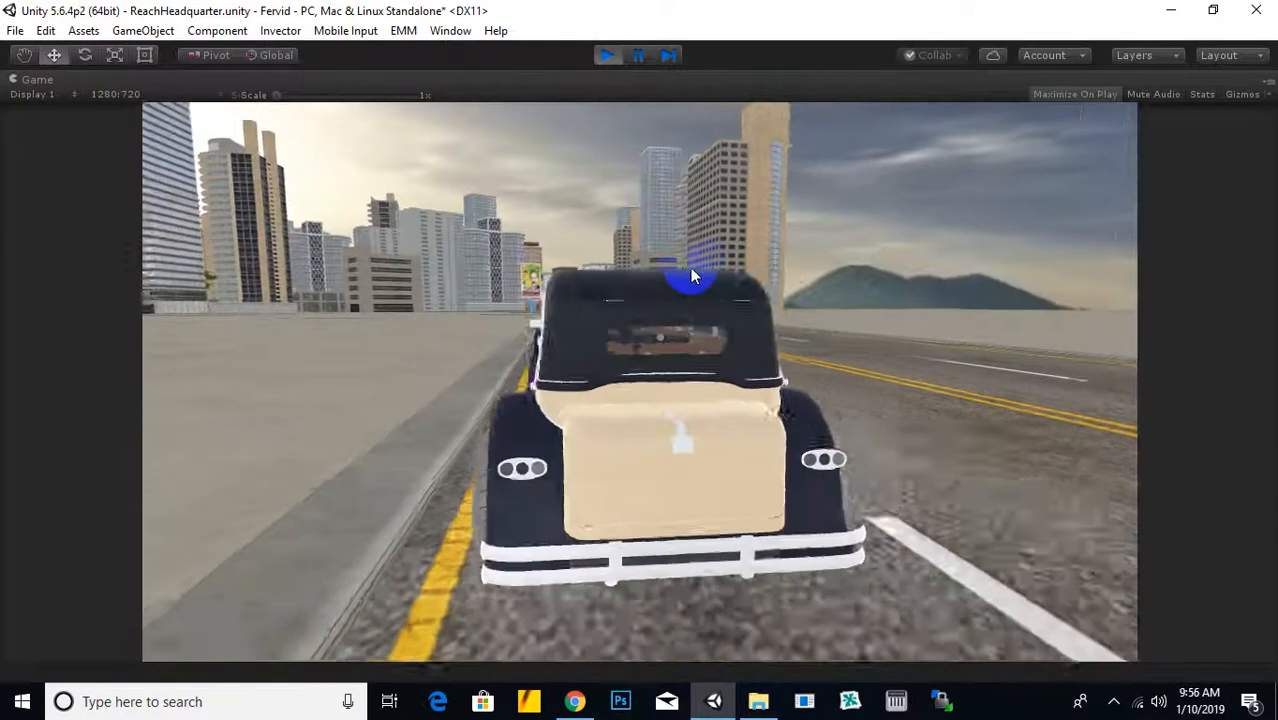
pyautogui.press('Up')
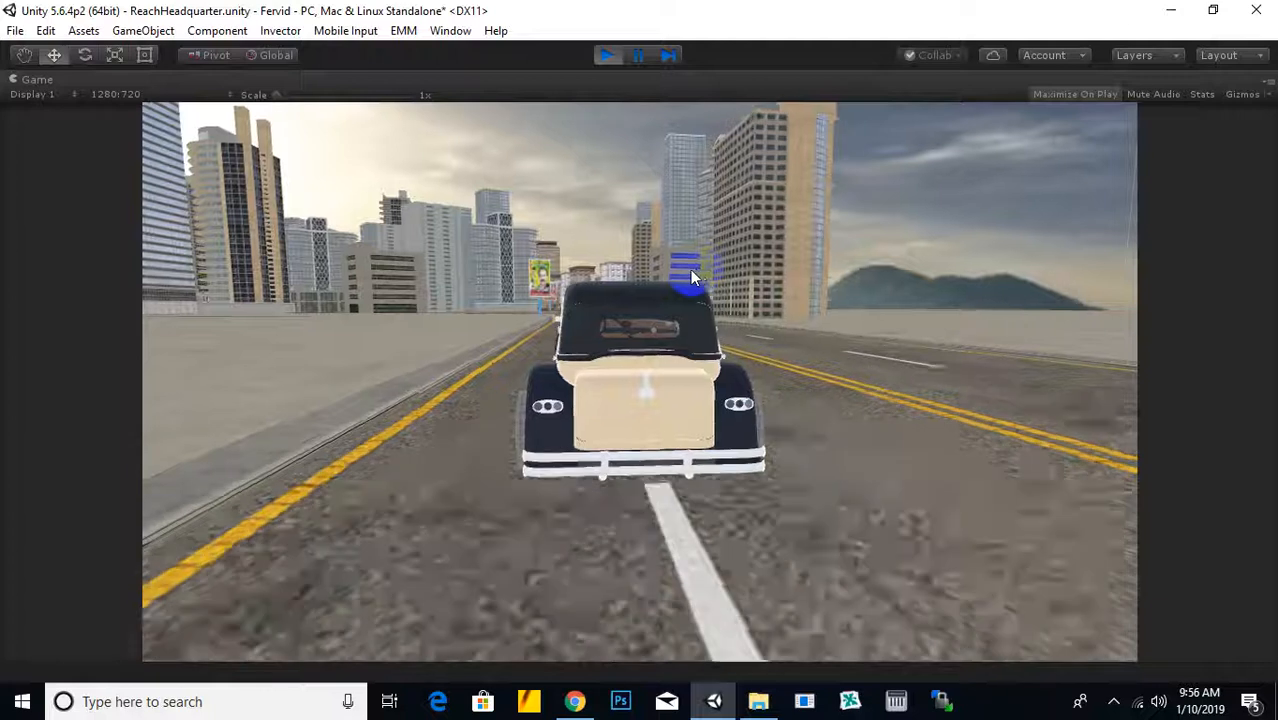
pyautogui.press('Down')
pyautogui.press('Up')
pyautogui.press('Right')
pyautogui.press('Down')
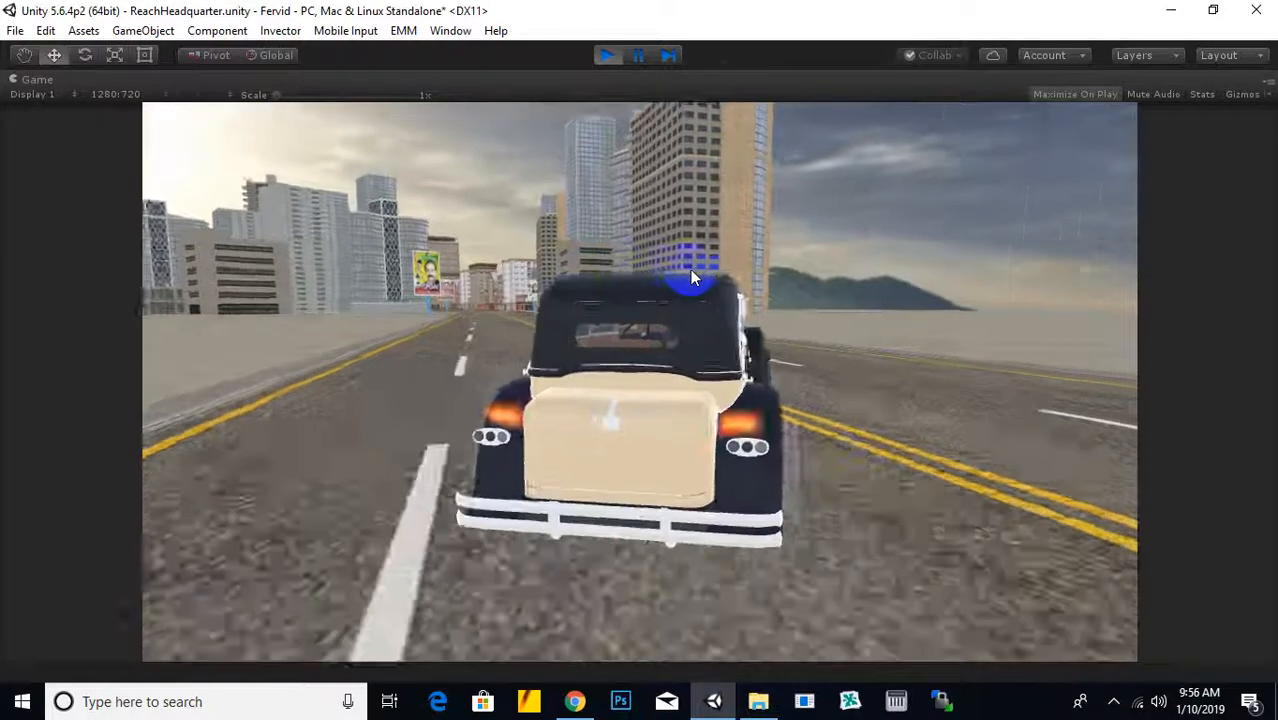
pyautogui.press('Down')
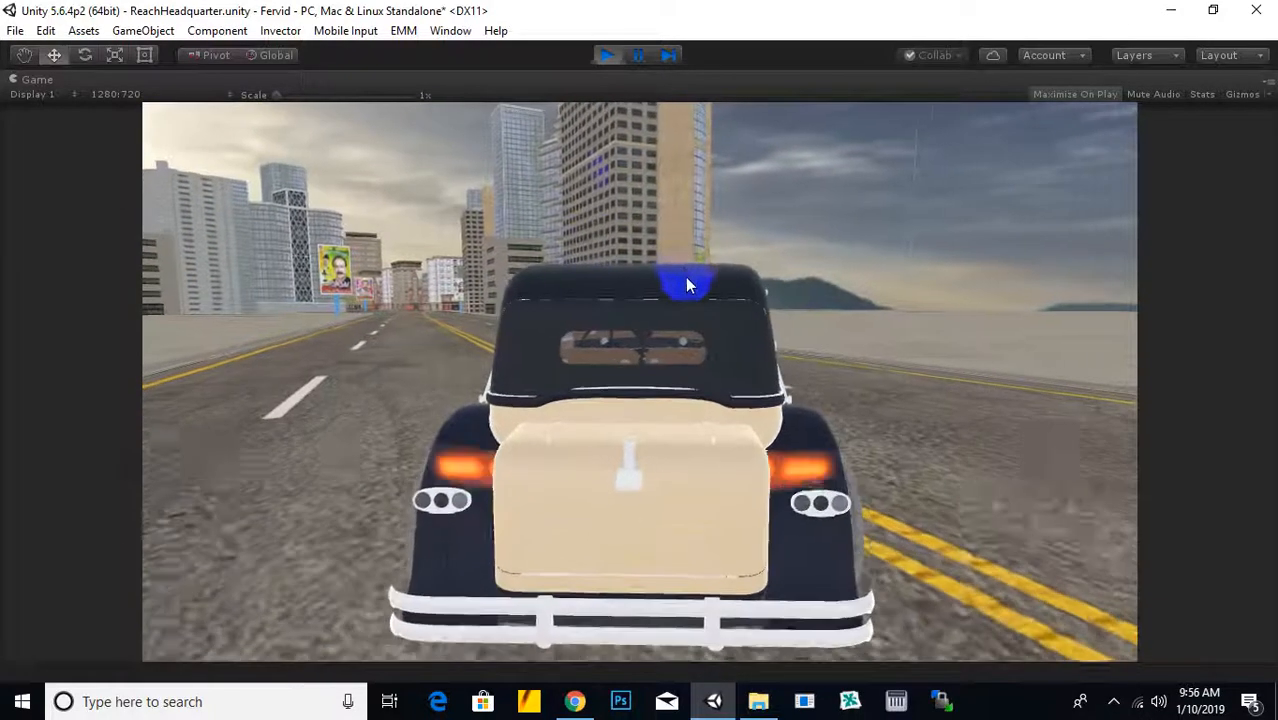
pyautogui.click(607, 55)
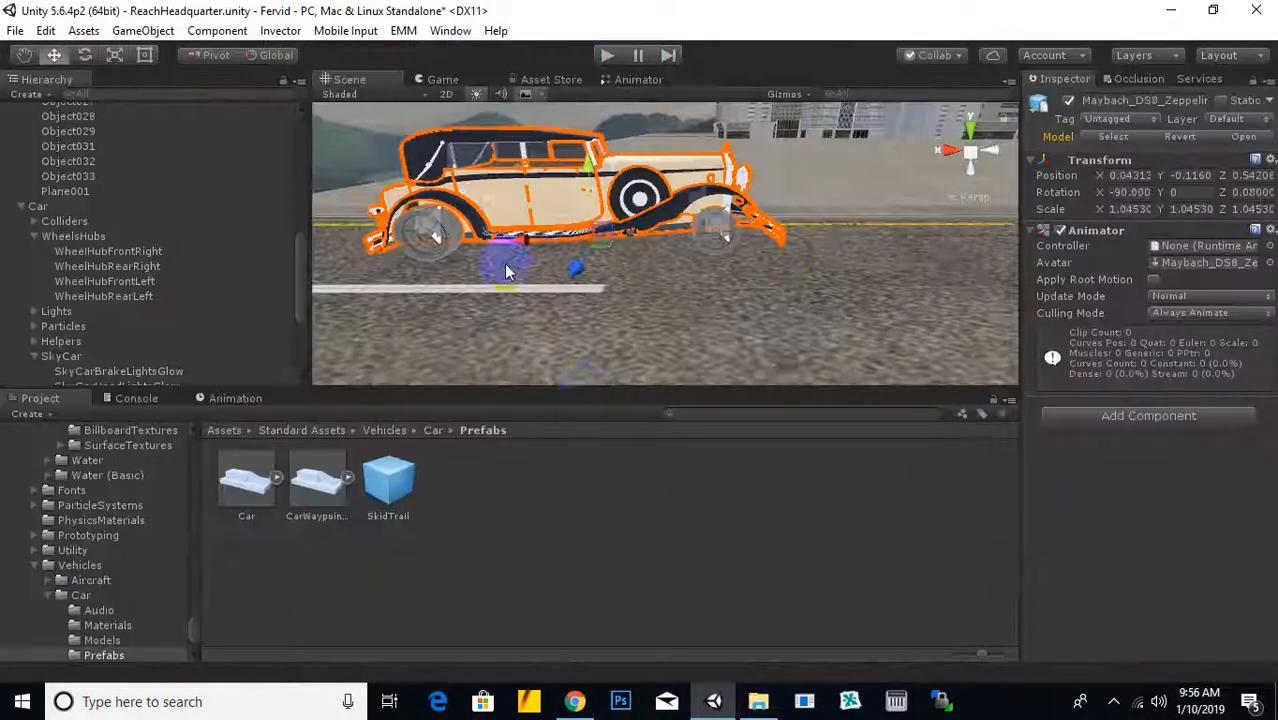
# Open the project's Assets > sprites > textures folder to browse textures for the car, with the Maybach's side in close view
pyautogui.scroll(-5, 513, 243)
pyautogui.moveTo(513, 243); pyautogui.dragTo(638, 218, button='middle')
pyautogui.scroll(5, 580, 280)
pyautogui.scroll(6, 580, 285)
pyautogui.click(432, 432)
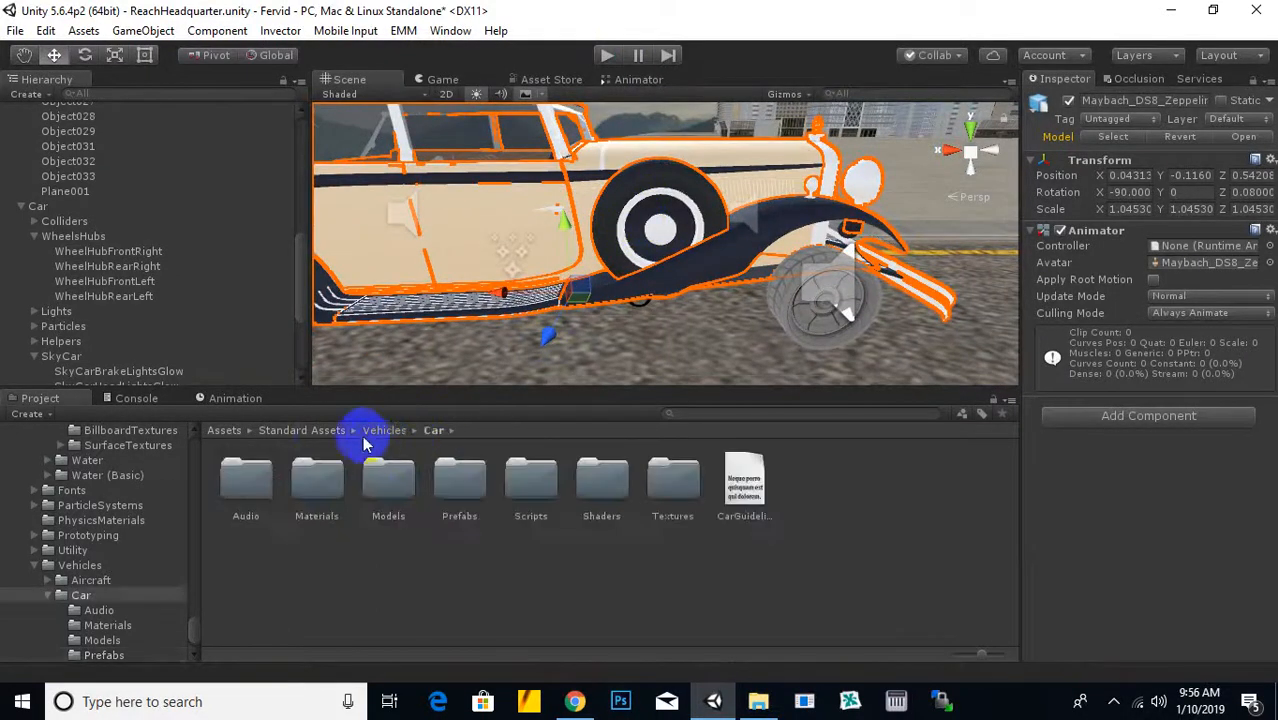
pyautogui.click(225, 431)
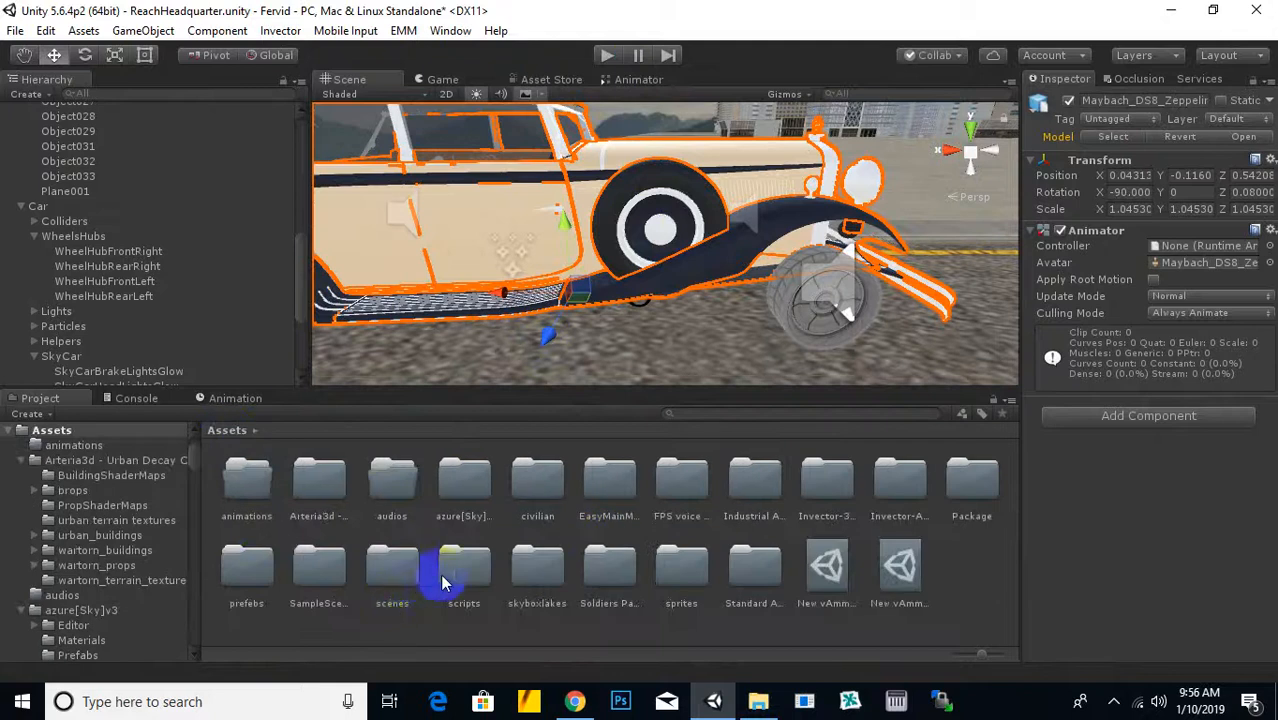
pyautogui.click(248, 572)
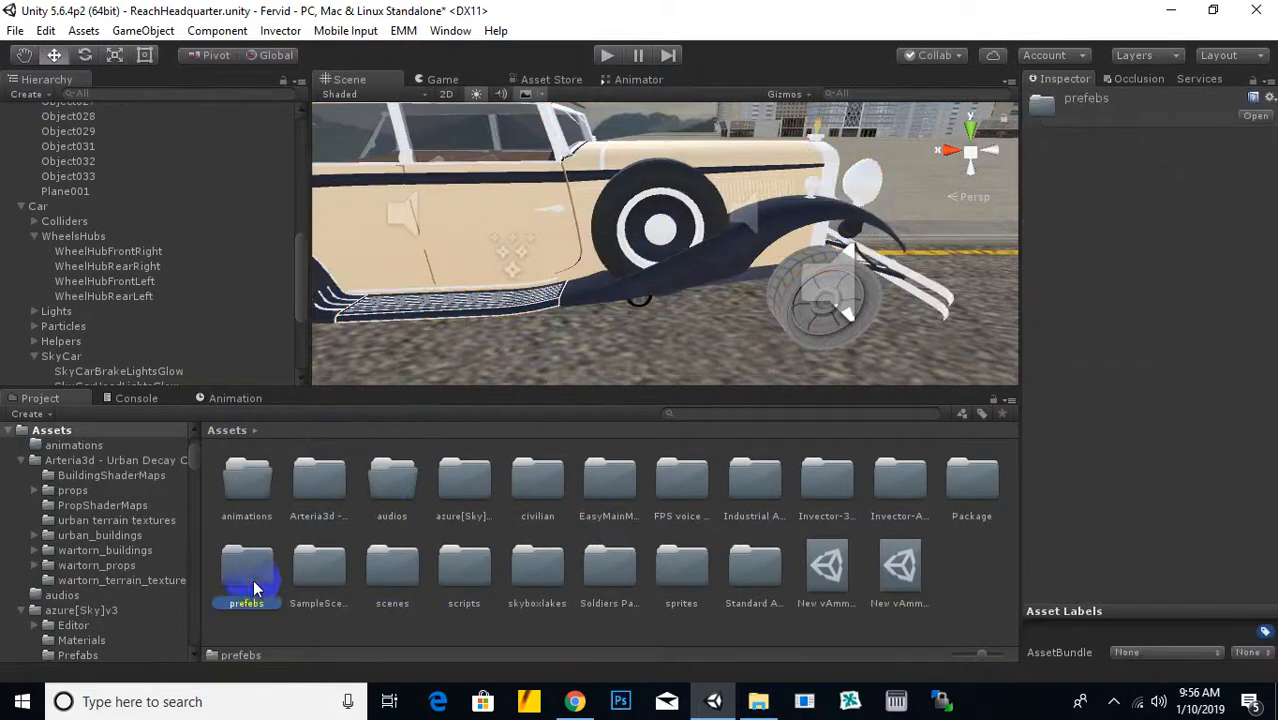
pyautogui.doubleClick(684, 585)
pyautogui.moveTo(663, 352); pyautogui.dragTo(538, 307, button='middle')
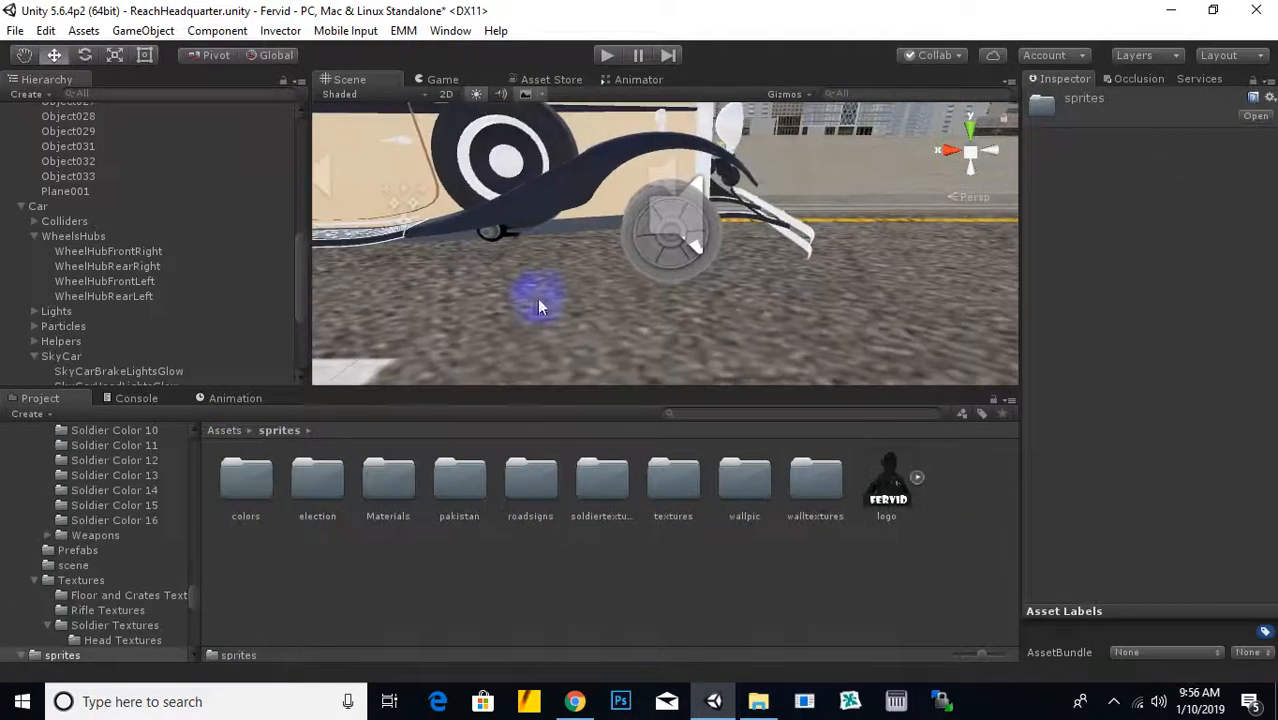
pyautogui.doubleClick(673, 488)
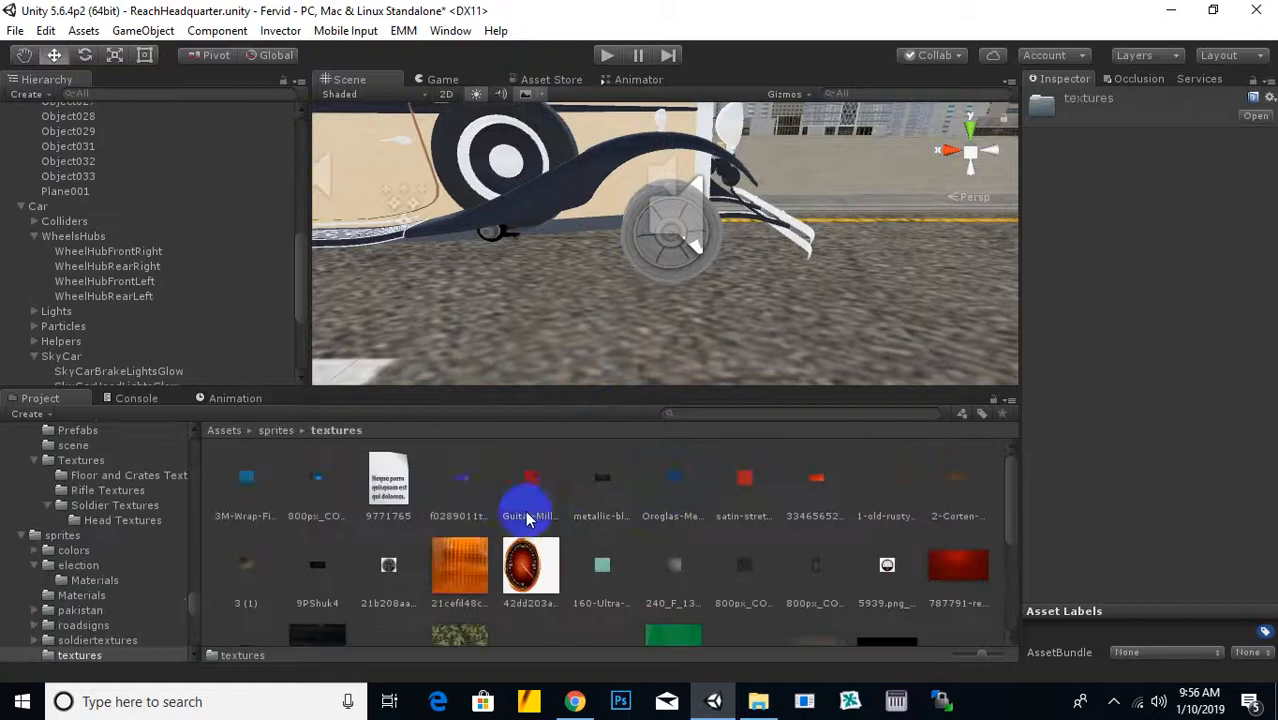
pyautogui.scroll(-5, 492, 268)
pyautogui.moveTo(492, 270); pyautogui.dragTo(655, 377, button='middle')
pyautogui.scroll(7, 631, 280)
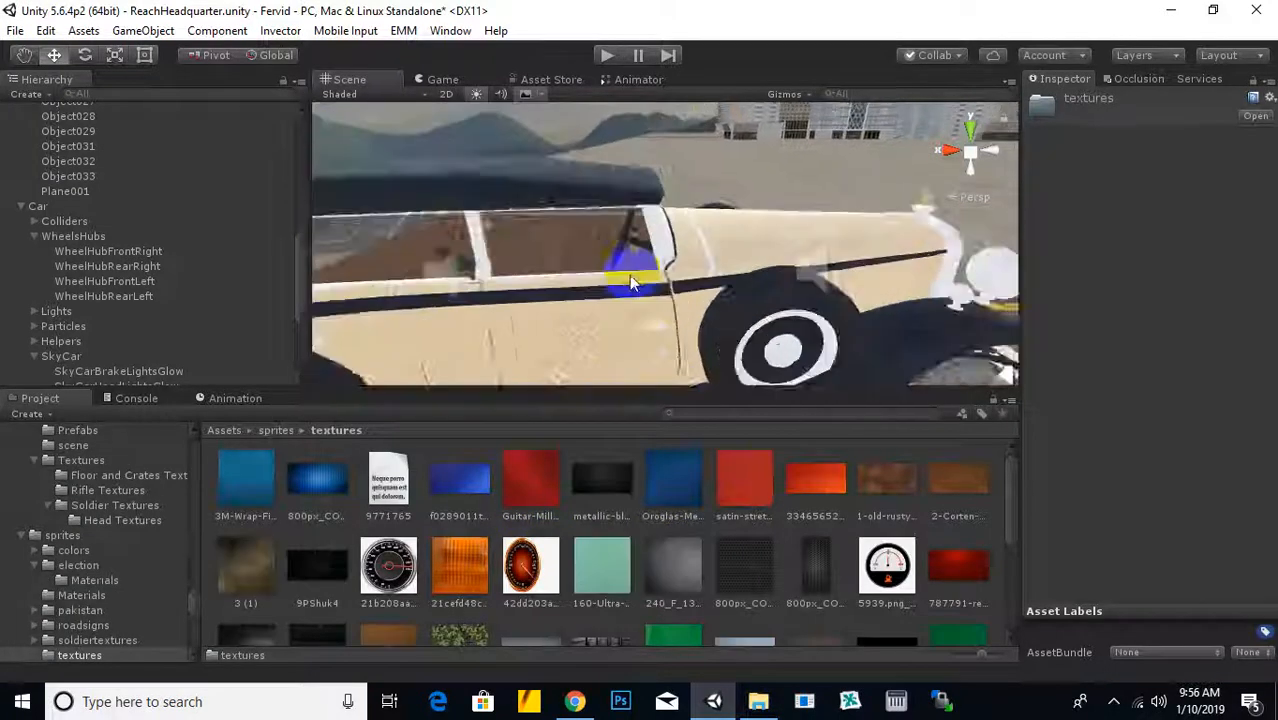
# Set the shader of Material #200 and Material #199 on the Maybach's interior to Nature/SpeedTree
pyautogui.scroll(-2, 715, 282)
pyautogui.click(658, 298)
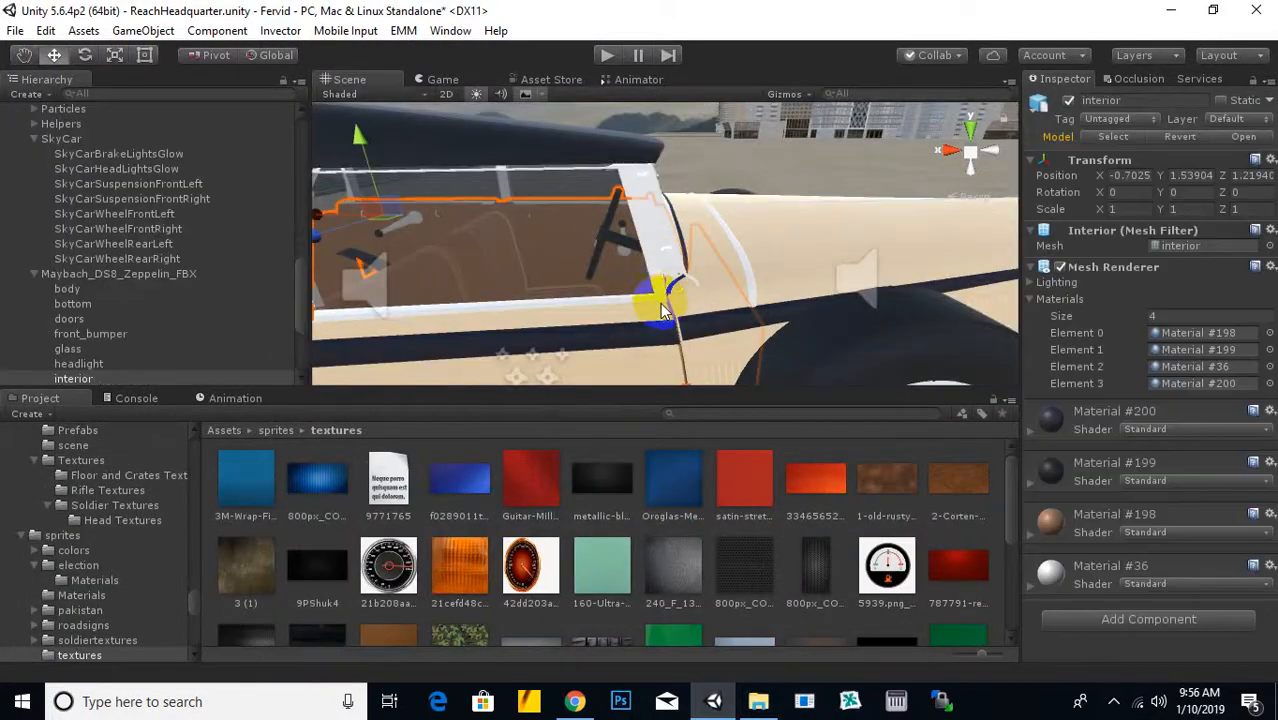
pyautogui.moveTo(835, 318); pyautogui.dragTo(836, 318, button='right')
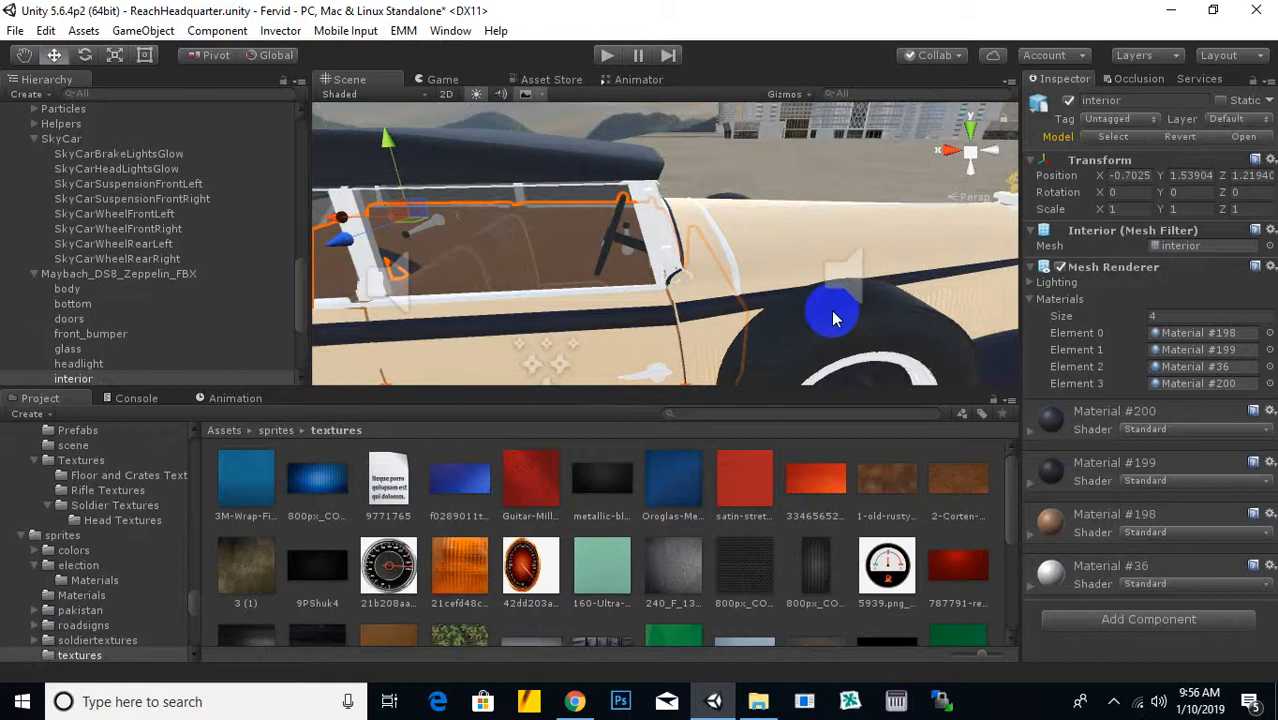
pyautogui.scroll(-4, 833, 312)
pyautogui.moveTo(734, 325); pyautogui.dragTo(758, 289, button='middle')
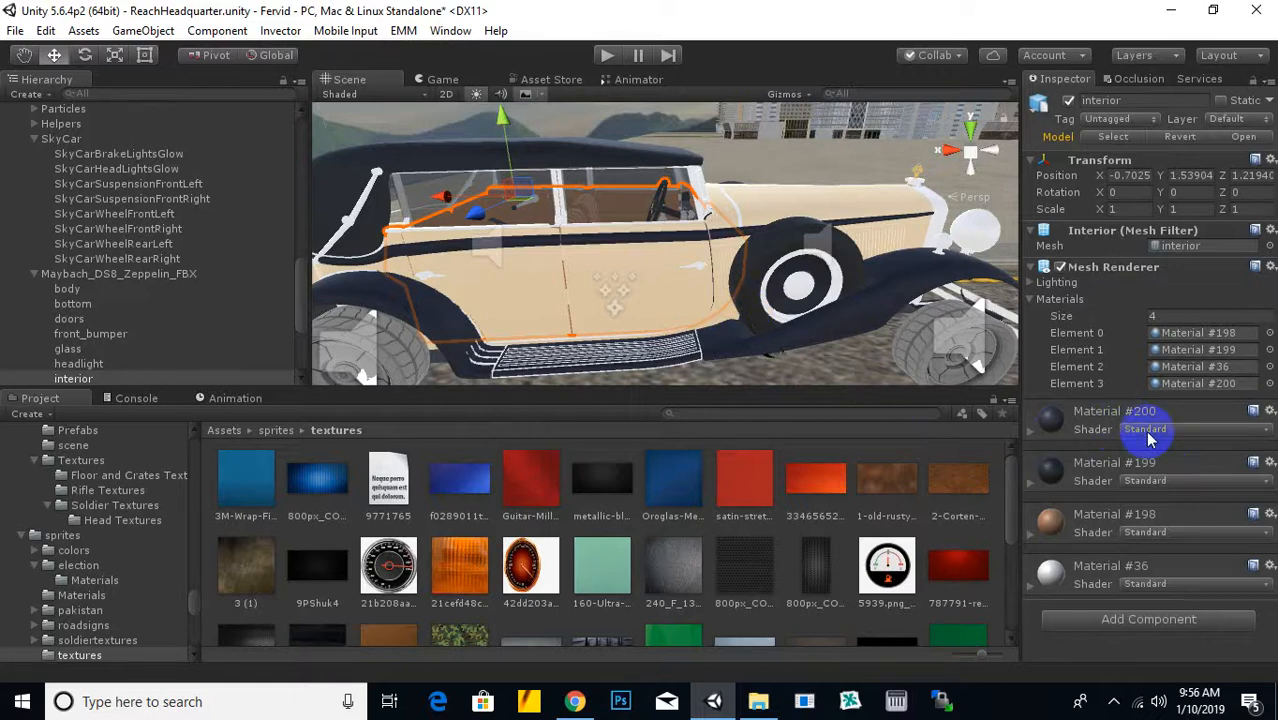
pyautogui.click(1149, 433)
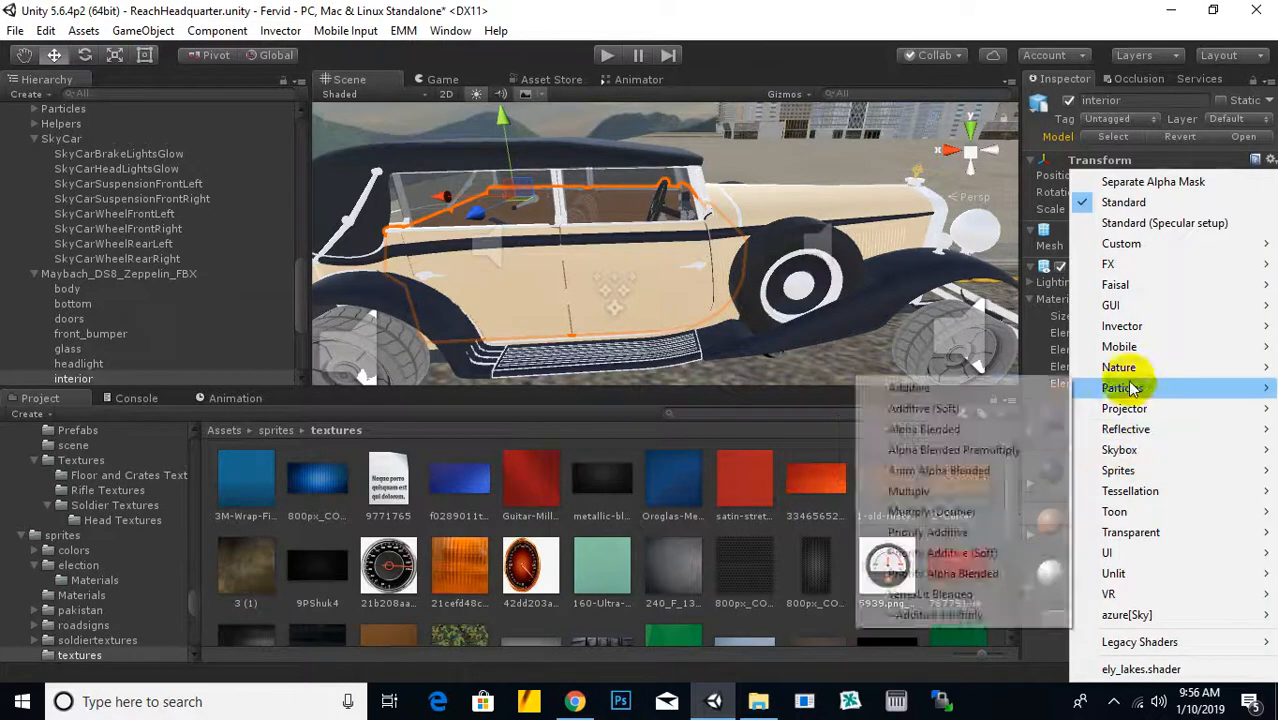
pyautogui.click(1040, 367)
pyautogui.click(1143, 443)
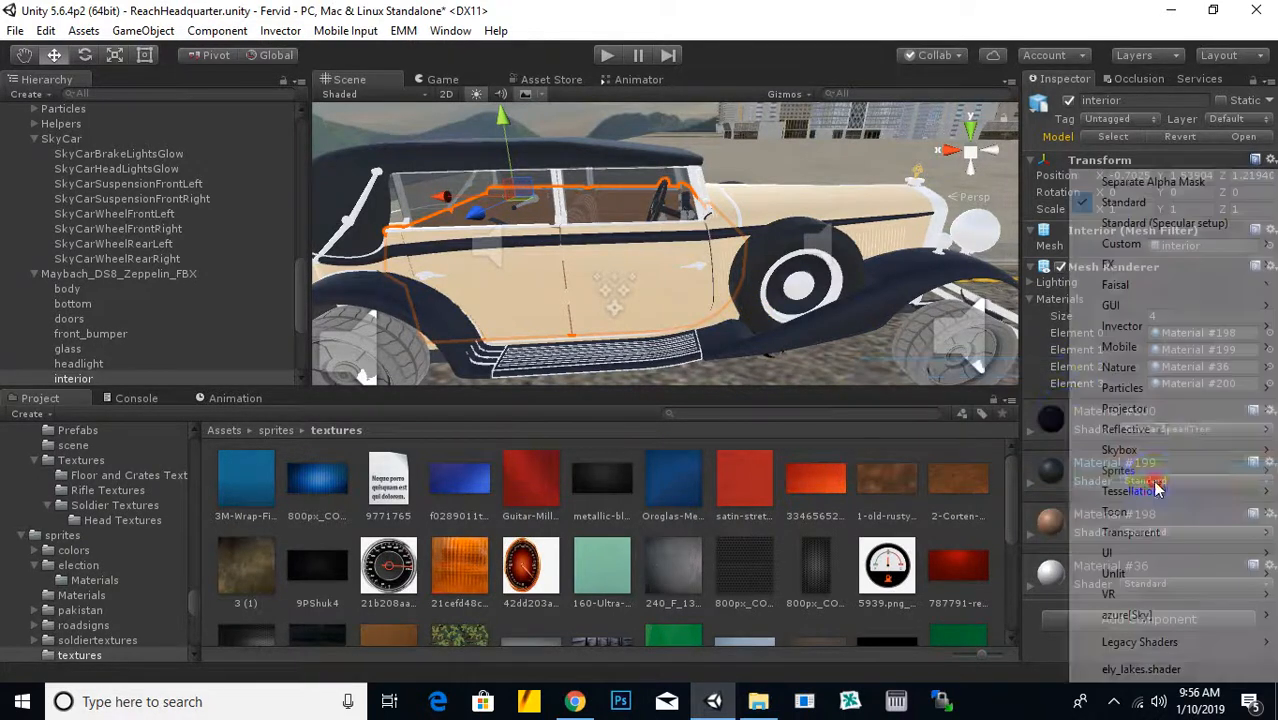
pyautogui.click(912, 367)
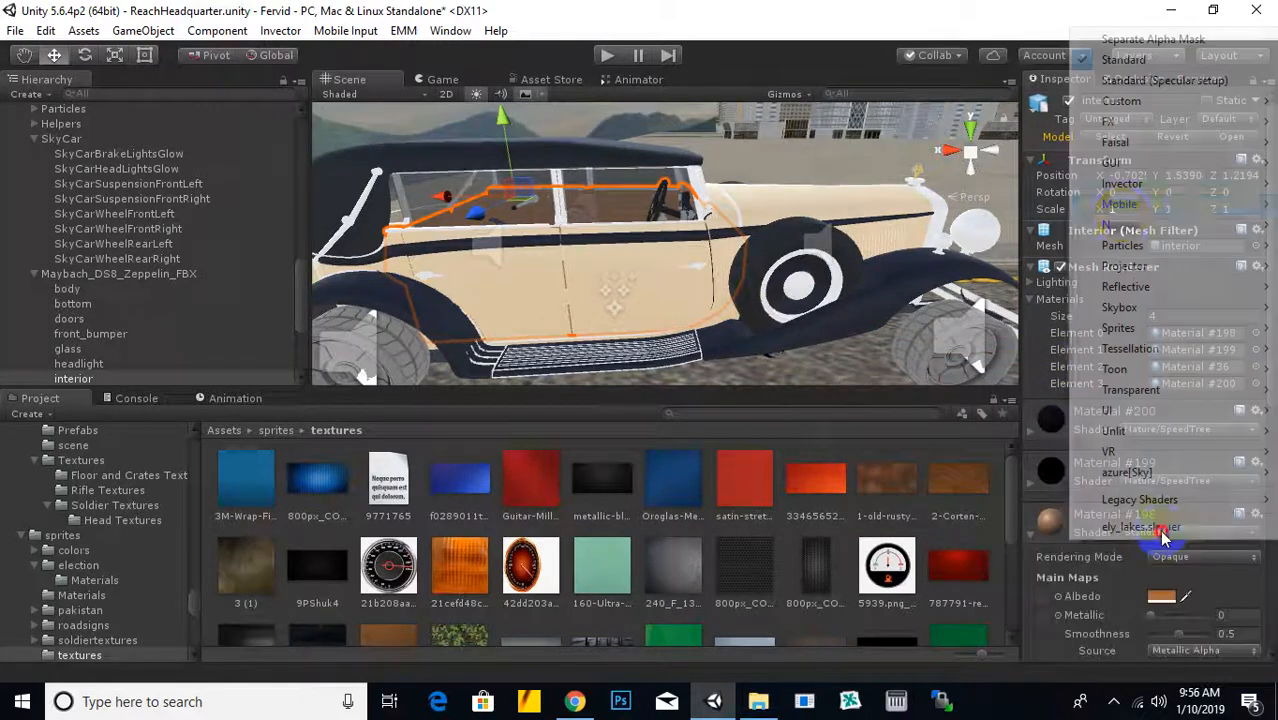
# Set the shader of the interior's brown Material #198 to Nature/SpeedTree
pyautogui.click(1163, 530)
pyautogui.moveTo(1125, 226)
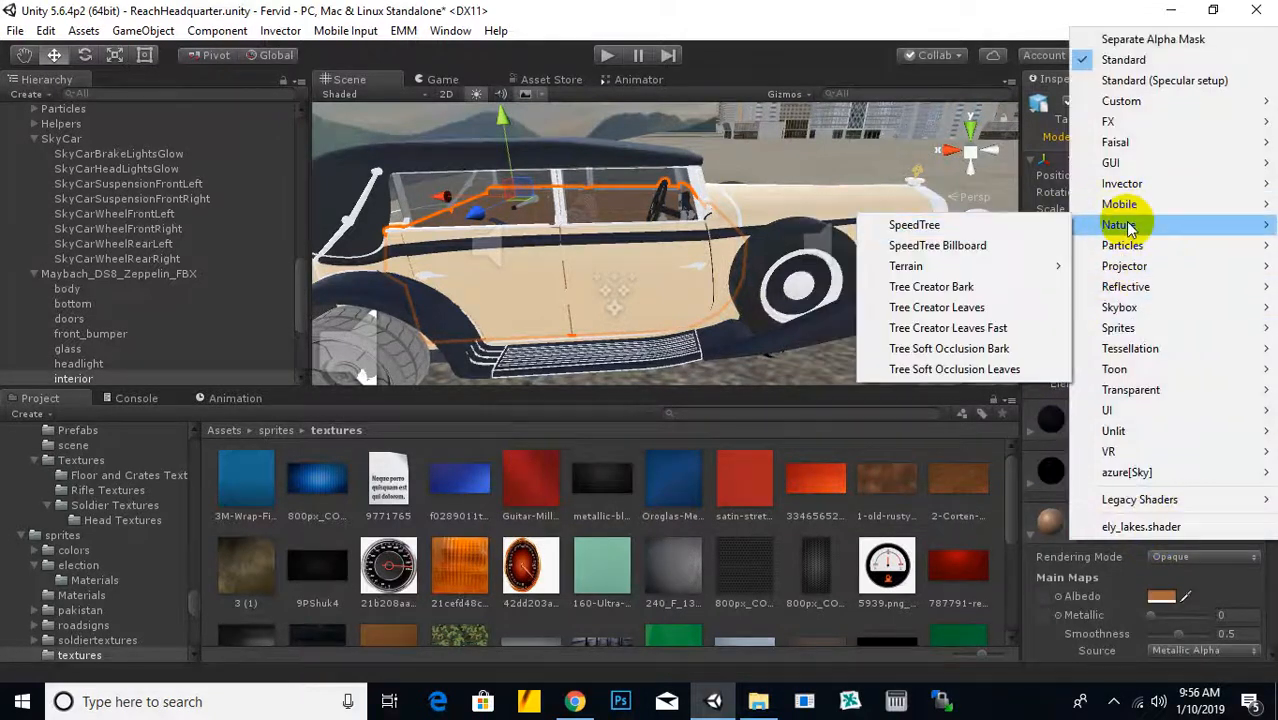
pyautogui.click(1055, 227)
pyautogui.click(1163, 535)
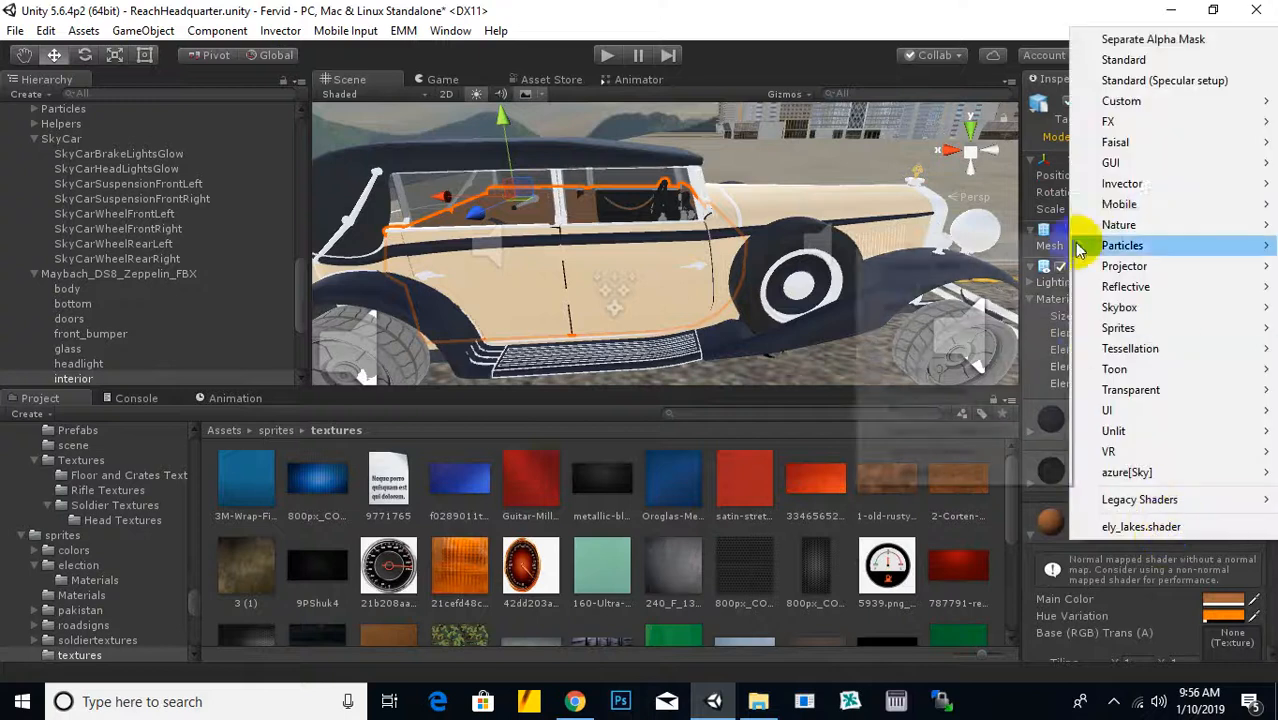
pyautogui.moveTo(1095, 225)
pyautogui.click(1031, 230)
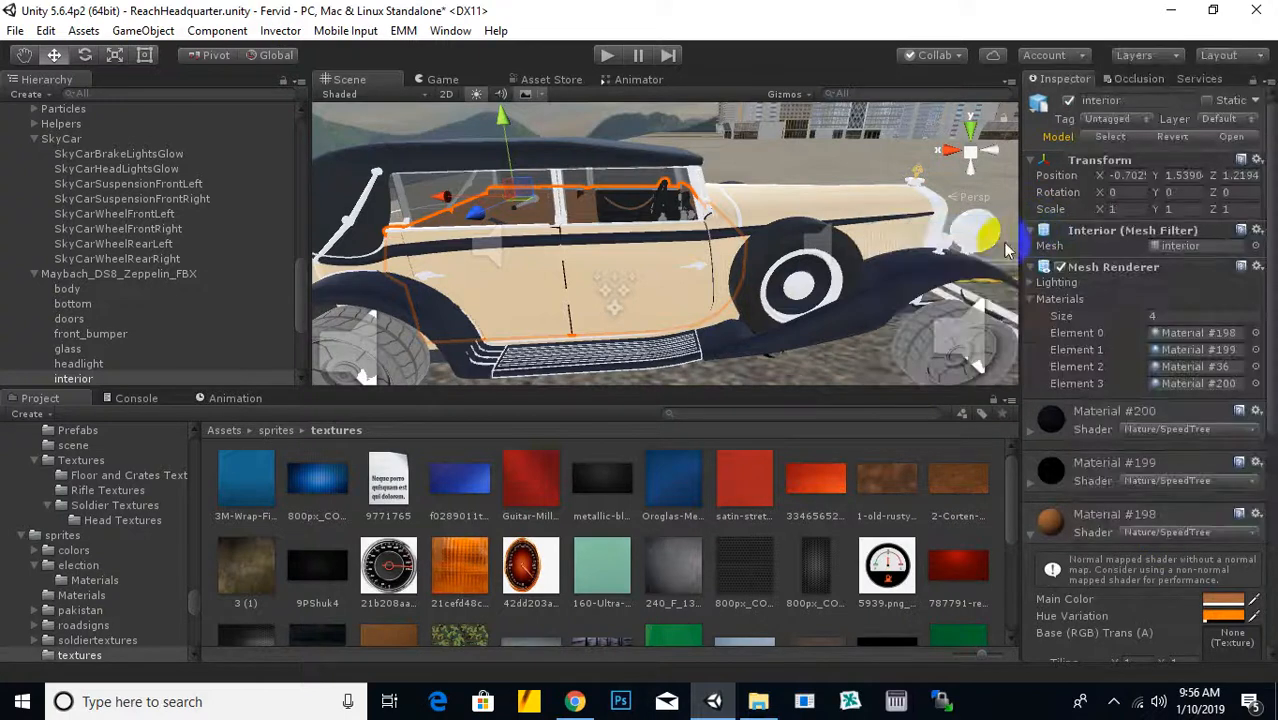
# Select the Maybach's wings and set the shader of their Material #36 to Nature/SpeedTree
pyautogui.keyDown('alt'); pyautogui.moveTo(627, 264); pyautogui.dragTo(469, 282); pyautogui.keyUp('alt')
pyautogui.click(835, 249)
pyautogui.moveTo(835, 249); pyautogui.dragTo(760, 208, button='middle')
pyautogui.click(1168, 519)
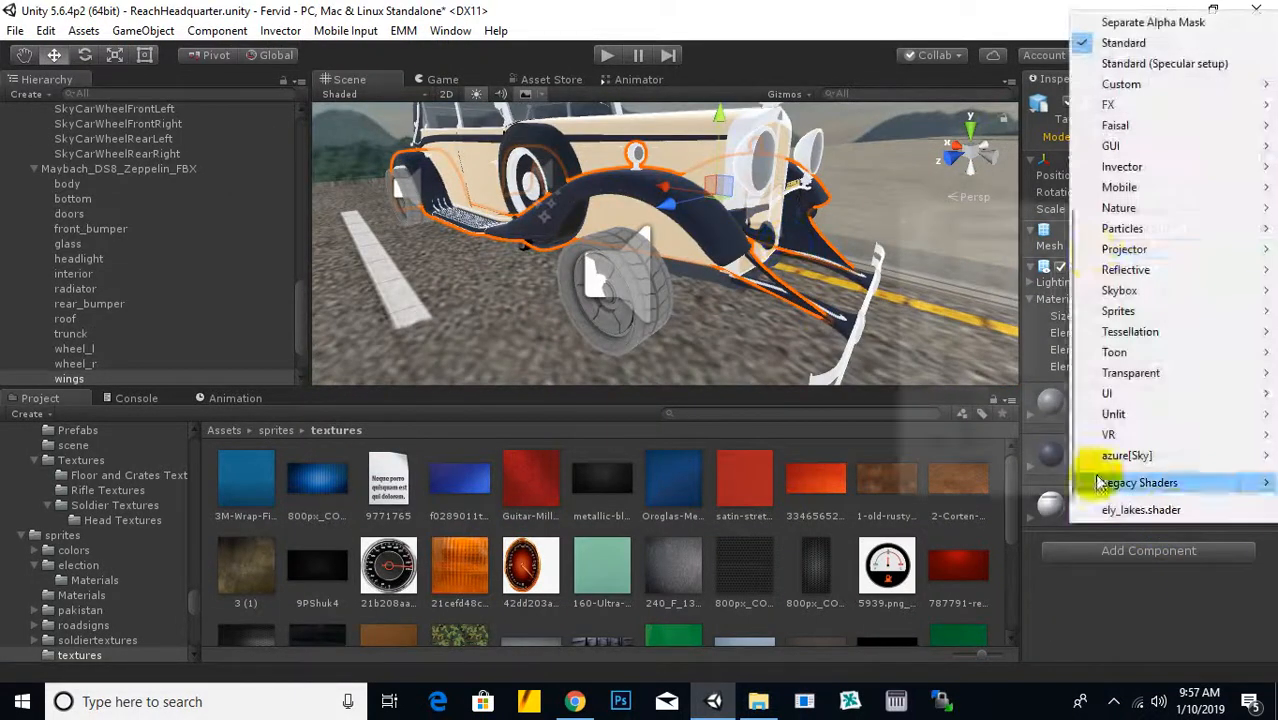
pyautogui.moveTo(1130, 208)
pyautogui.click(1034, 212)
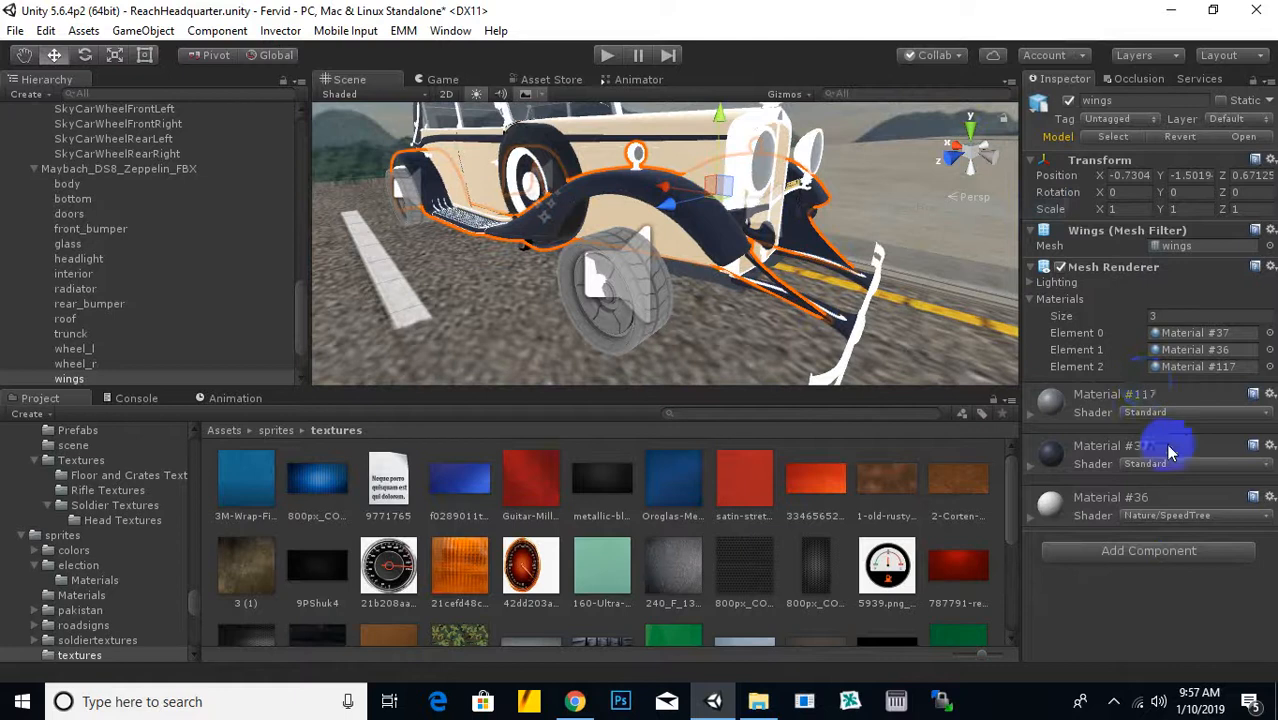
# Switch Material #37 and Material #117 on the wings to the Nature/SpeedTree shader
pyautogui.click(1168, 462)
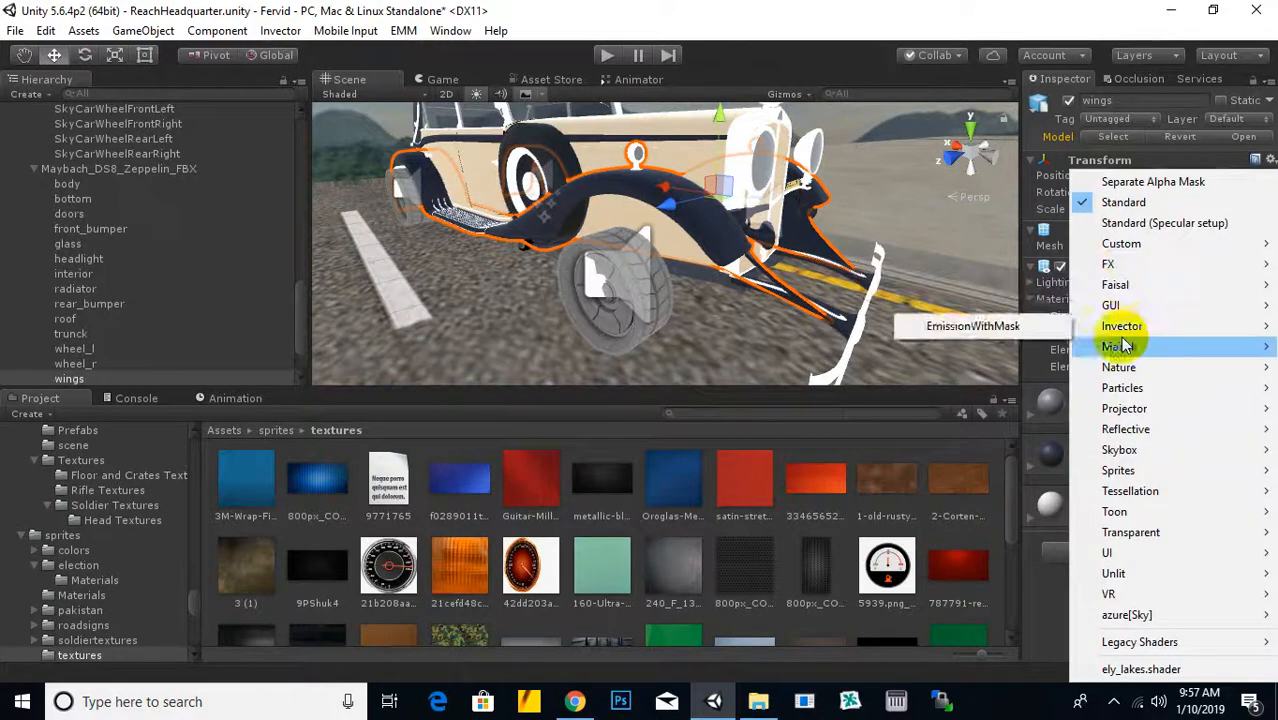
pyautogui.moveTo(1126, 370)
pyautogui.click(930, 367)
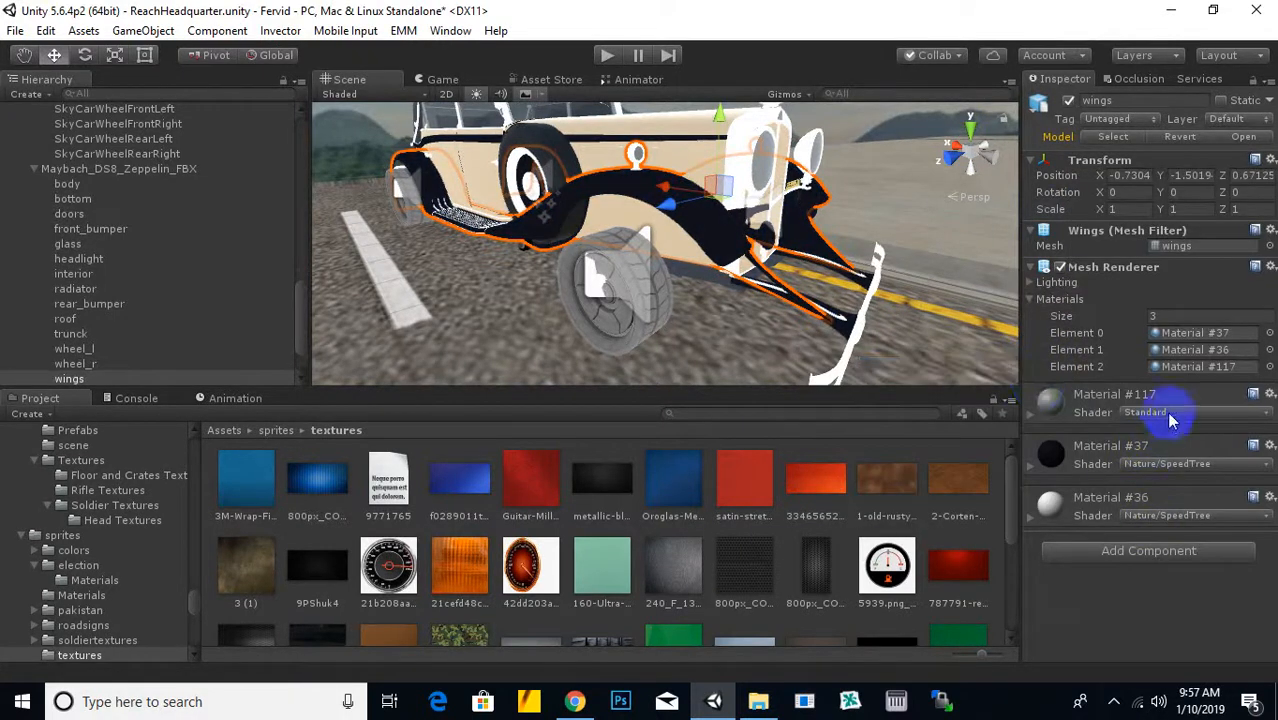
pyautogui.click(1172, 420)
pyautogui.moveTo(1090, 367)
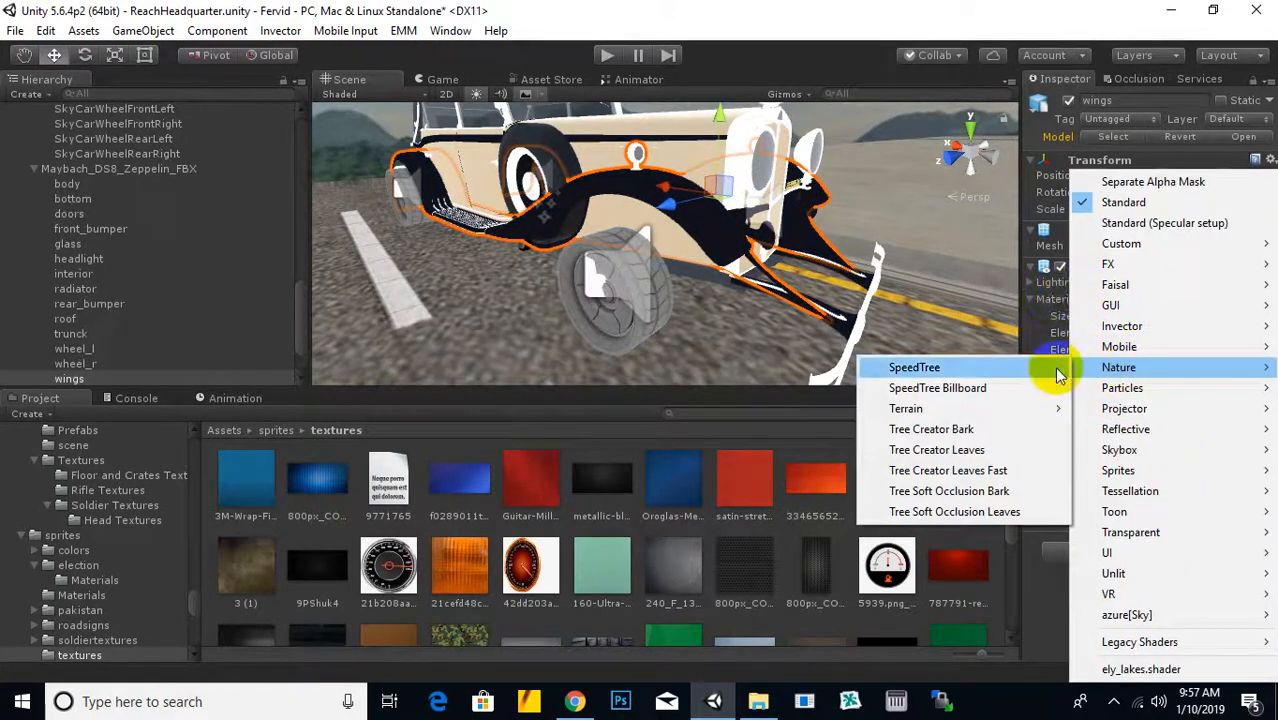
pyautogui.click(925, 368)
# Select the Maybach's body and set the Default Metallic Paint material's shader to Nature/SpeedTree
pyautogui.scroll(-2, 672, 330)
pyautogui.click(680, 250)
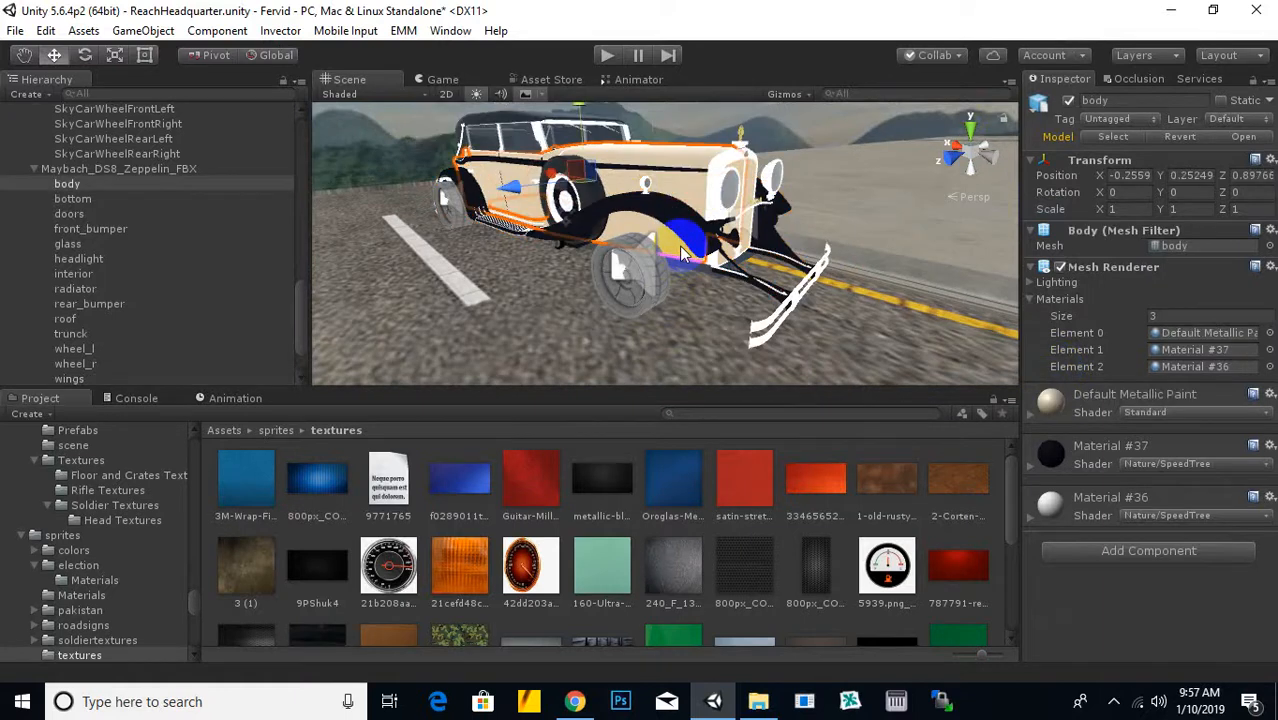
pyautogui.click(1172, 414)
pyautogui.moveTo(1100, 367)
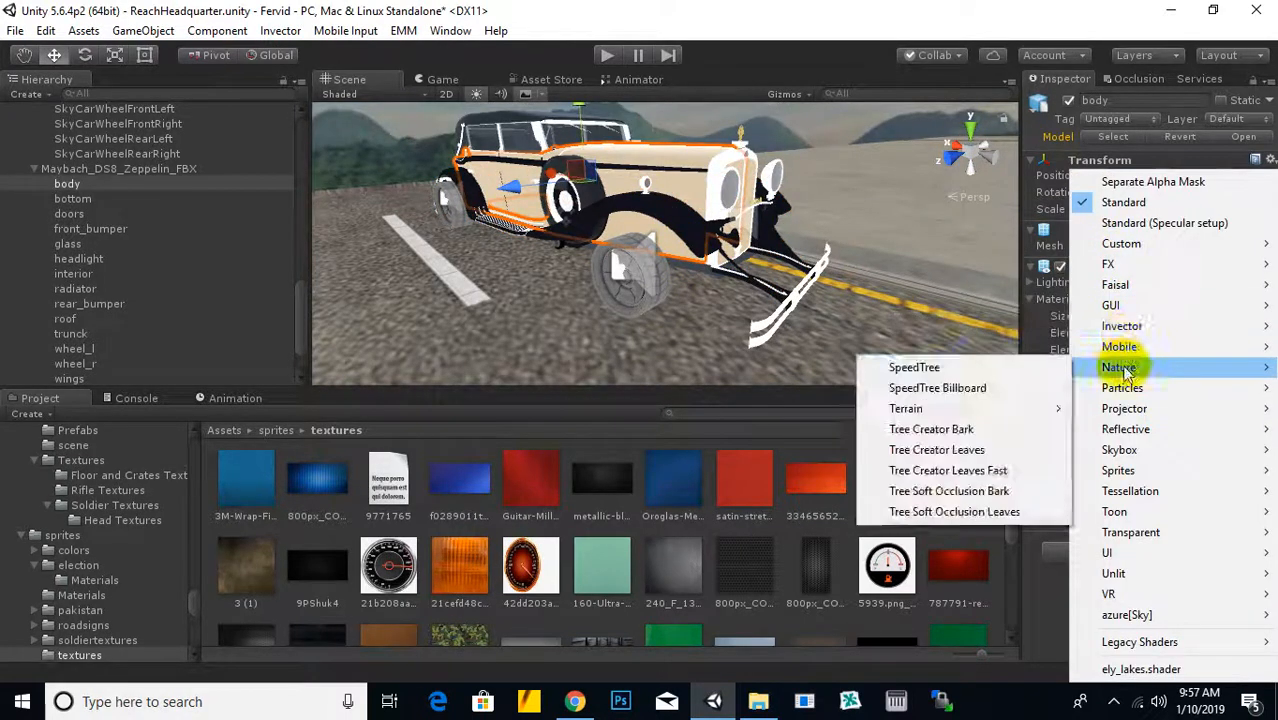
pyautogui.click(1012, 370)
# Select the Maybach's roof and set the shader of Material #49 and Material #48 to Nature/SpeedTree
pyautogui.keyDown('alt'); pyautogui.moveTo(656, 277); pyautogui.dragTo(728, 245); pyautogui.keyUp('alt')
pyautogui.click(663, 139)
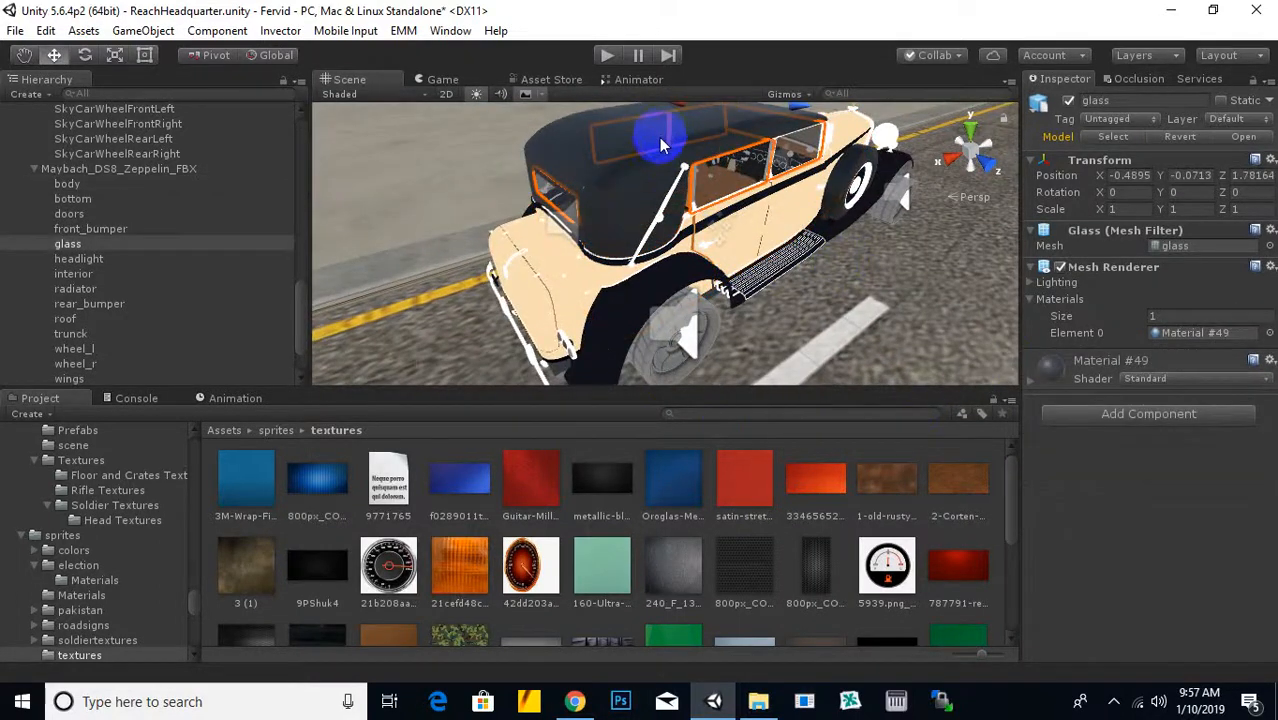
pyautogui.click(620, 208)
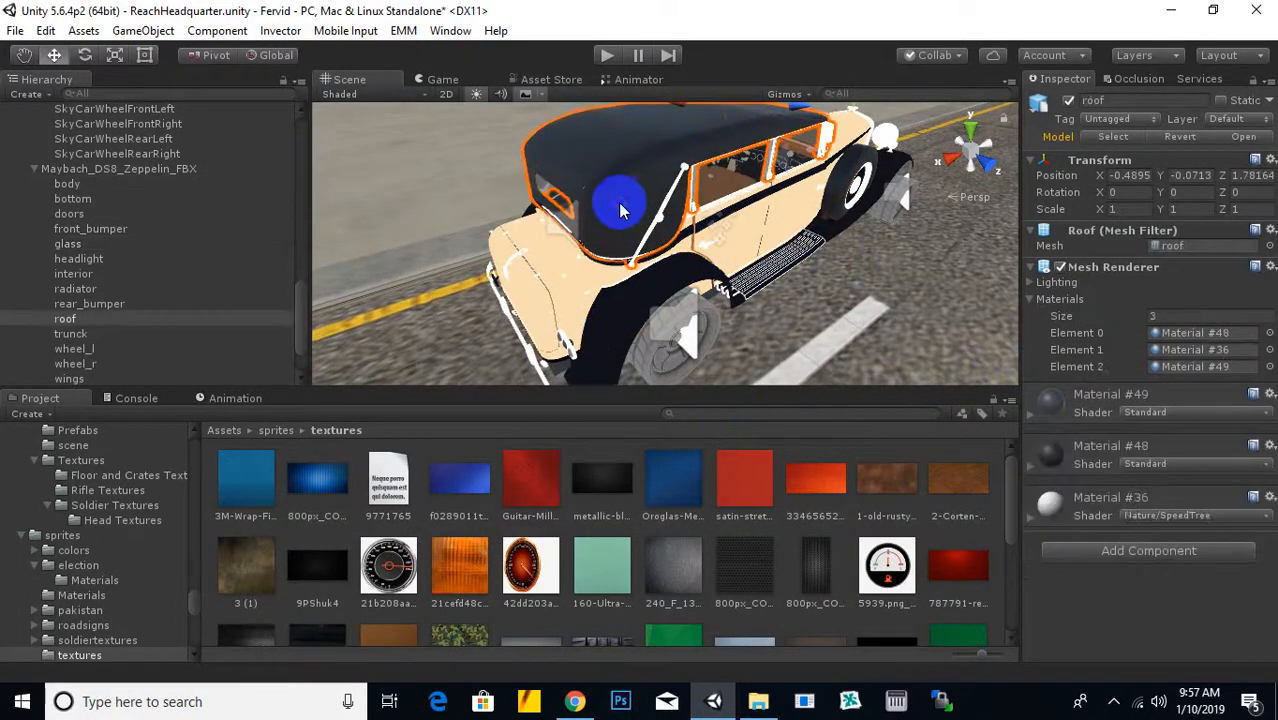
pyautogui.click(1160, 411)
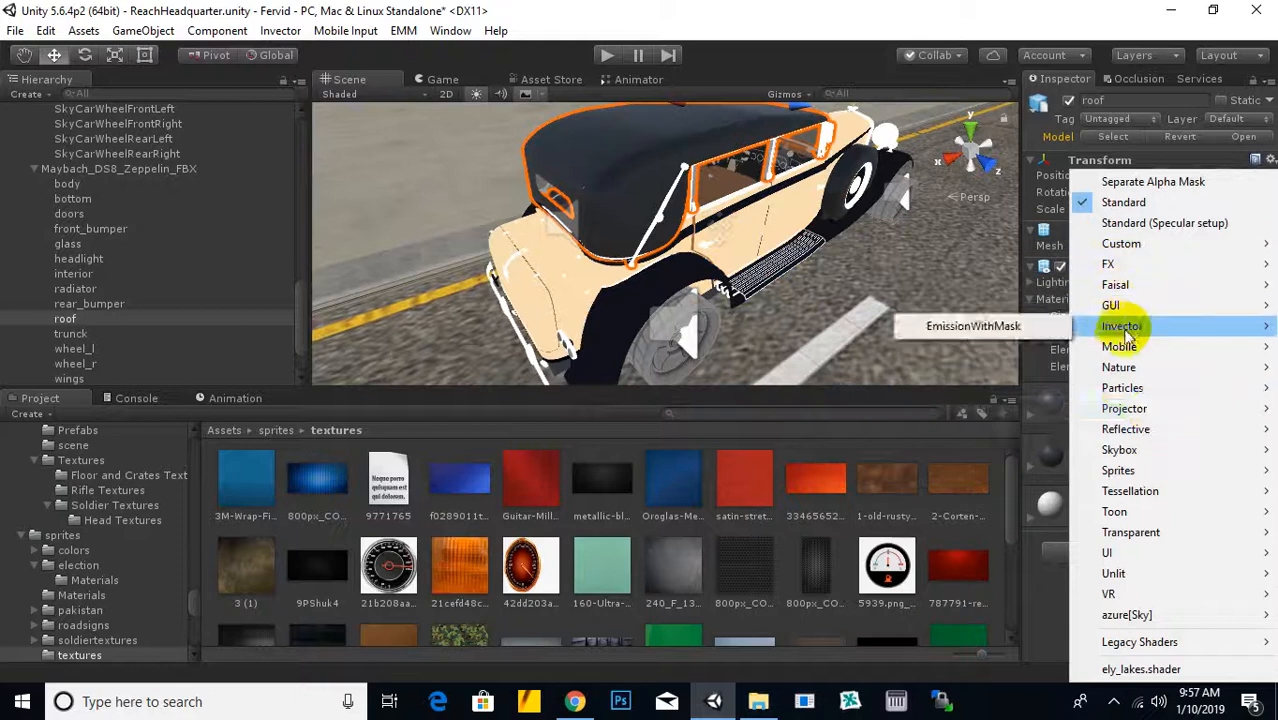
pyautogui.moveTo(1120, 368)
pyautogui.click(1034, 366)
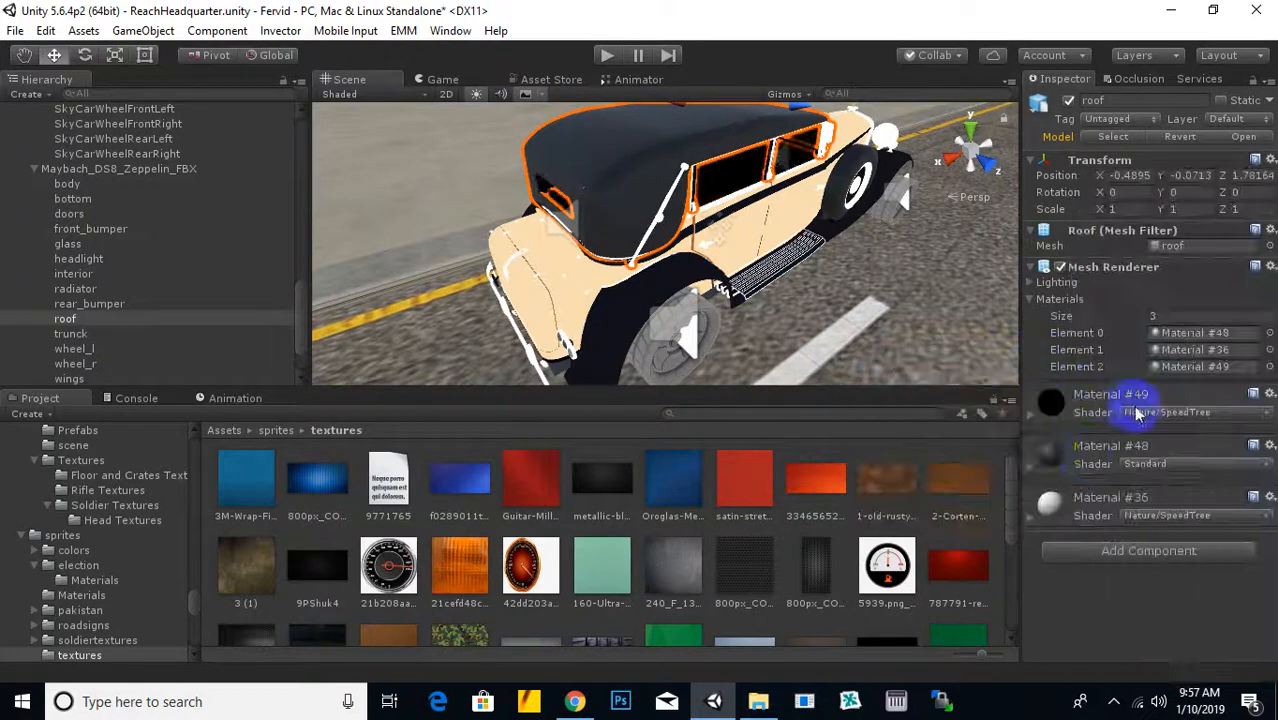
pyautogui.click(1165, 463)
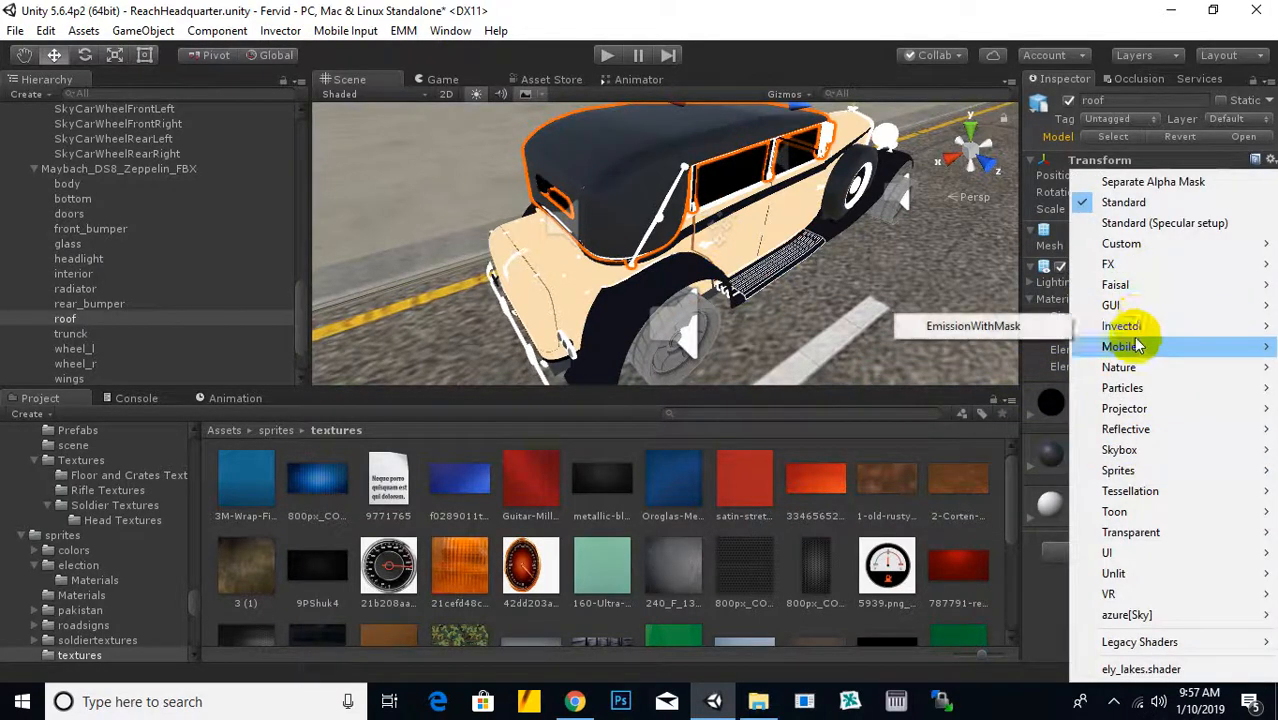
pyautogui.moveTo(1118, 367)
pyautogui.click(1048, 368)
# Apply the metallic-black background texture to the rear right wheel, SkyCarWheelRearRight
pyautogui.keyDown('alt'); pyautogui.moveTo(800, 210); pyautogui.dragTo(605, 277); pyautogui.keyUp('alt')
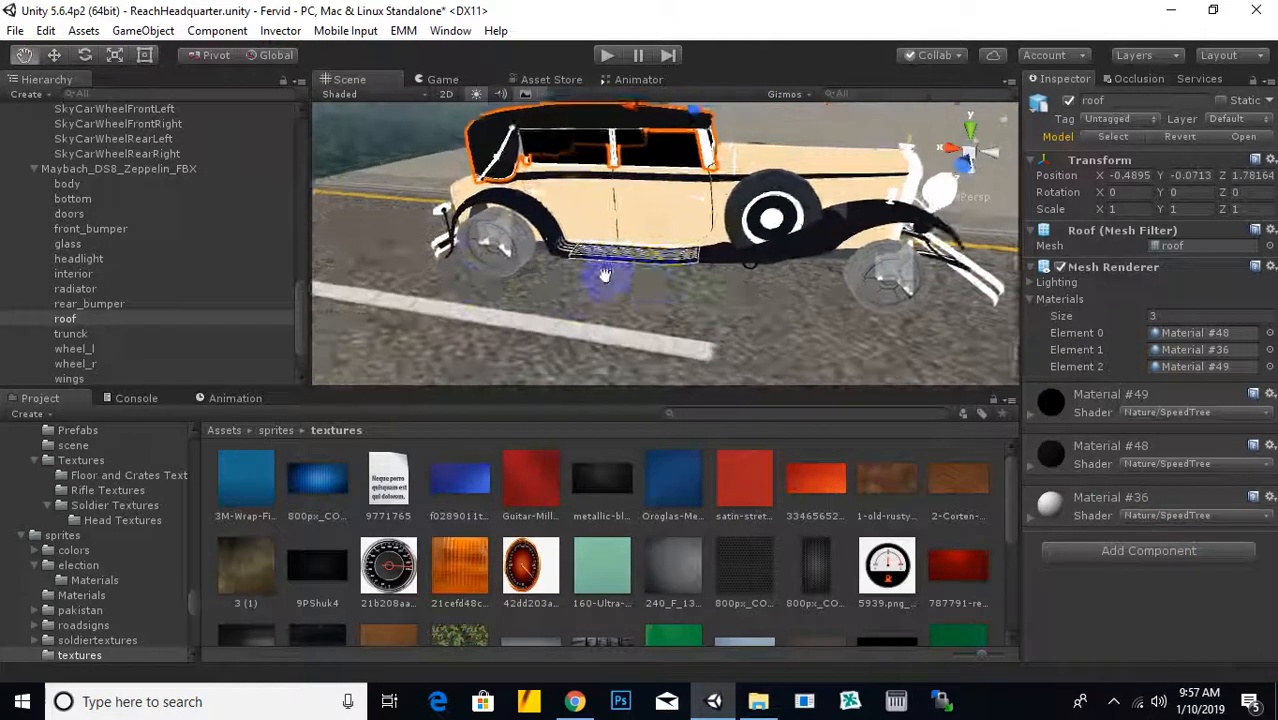
pyautogui.scroll(5, 655, 314)
pyautogui.scroll(2, 656, 306)
pyautogui.click(699, 245)
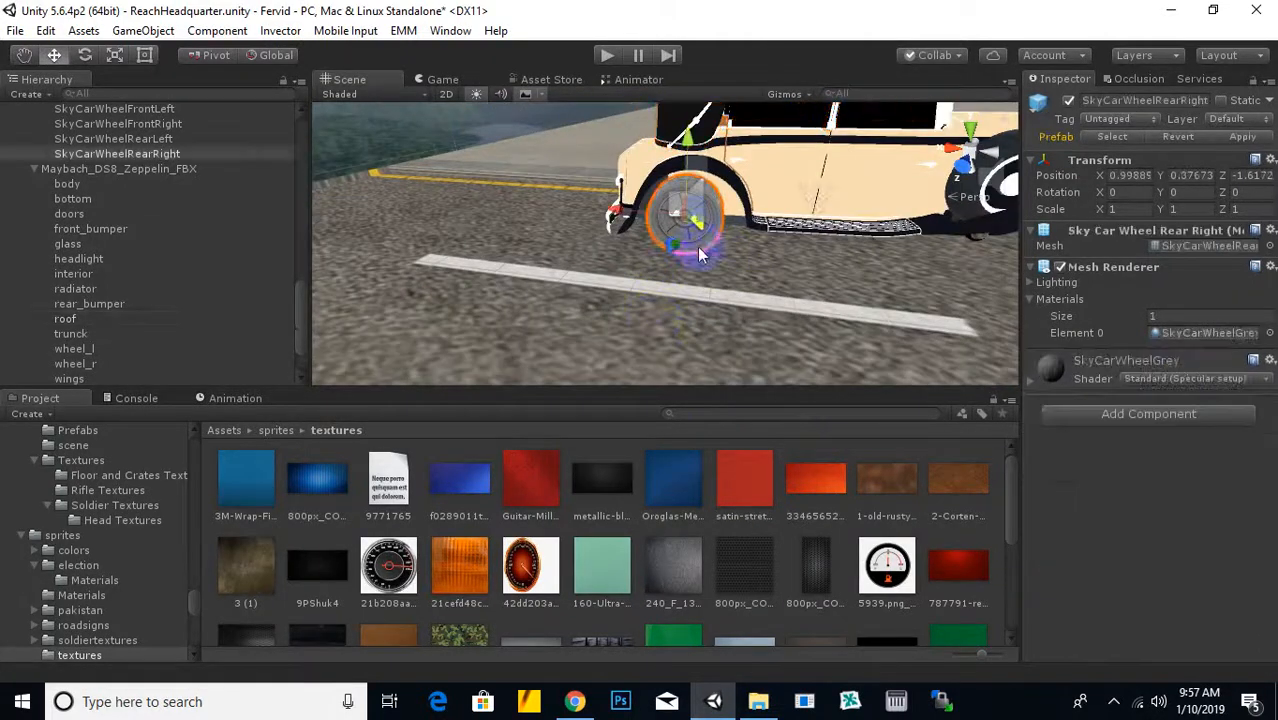
pyautogui.press('f')
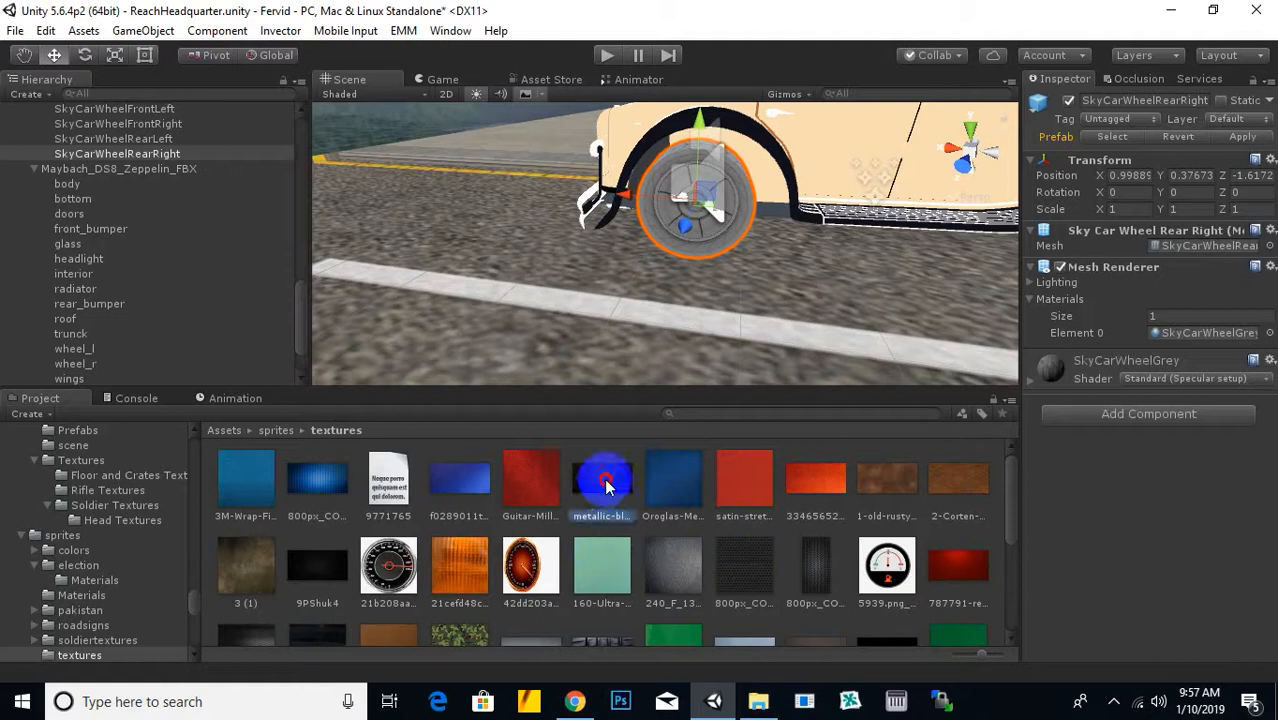
pyautogui.moveTo(711, 277); pyautogui.dragTo(712, 278)
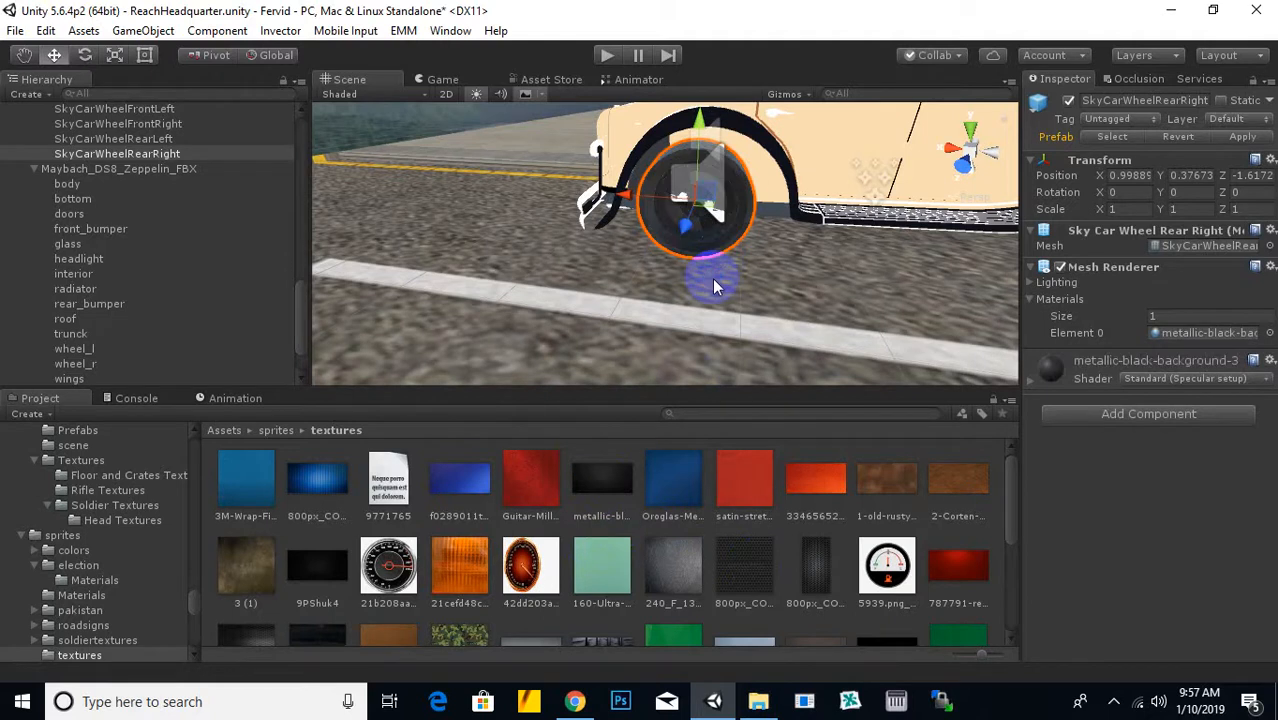
# Apply the metallic-black background texture to the front right wheel, SkyCarWheelFrontRight
pyautogui.scroll(3, 712, 278)
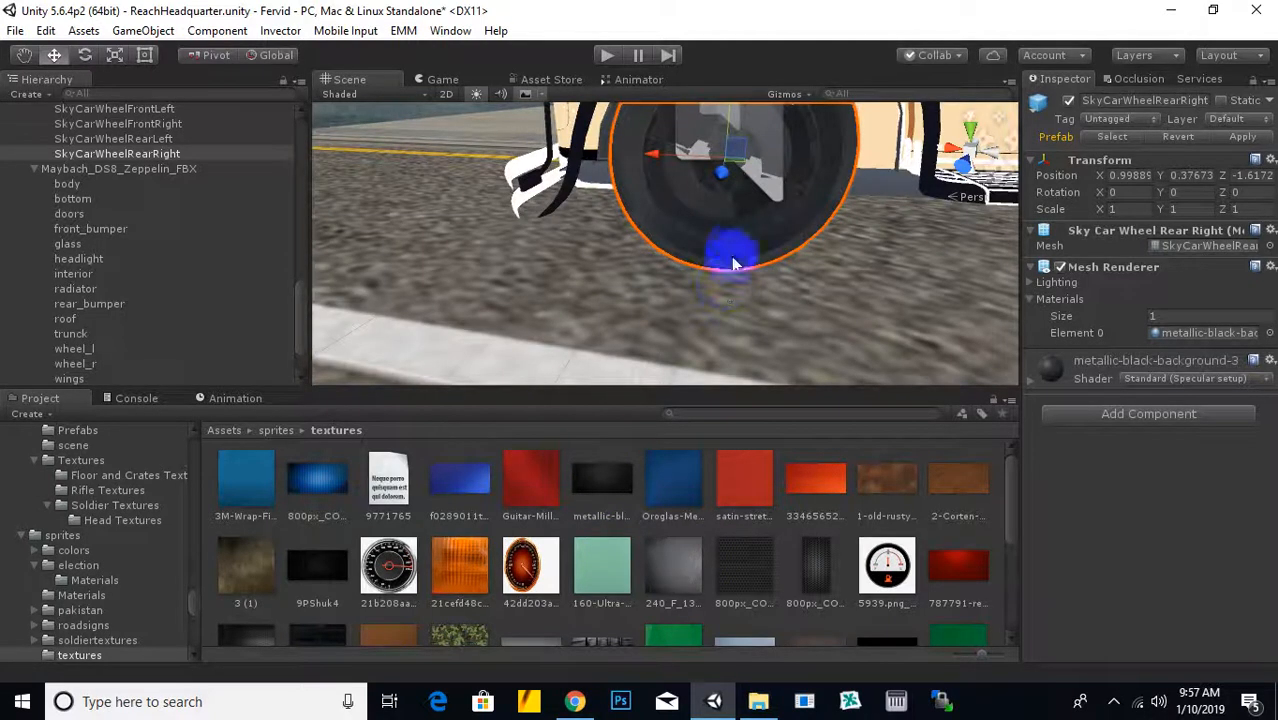
pyautogui.click(731, 258)
pyautogui.moveTo(732, 265); pyautogui.dragTo(690, 277, button='middle')
pyautogui.click(697, 265)
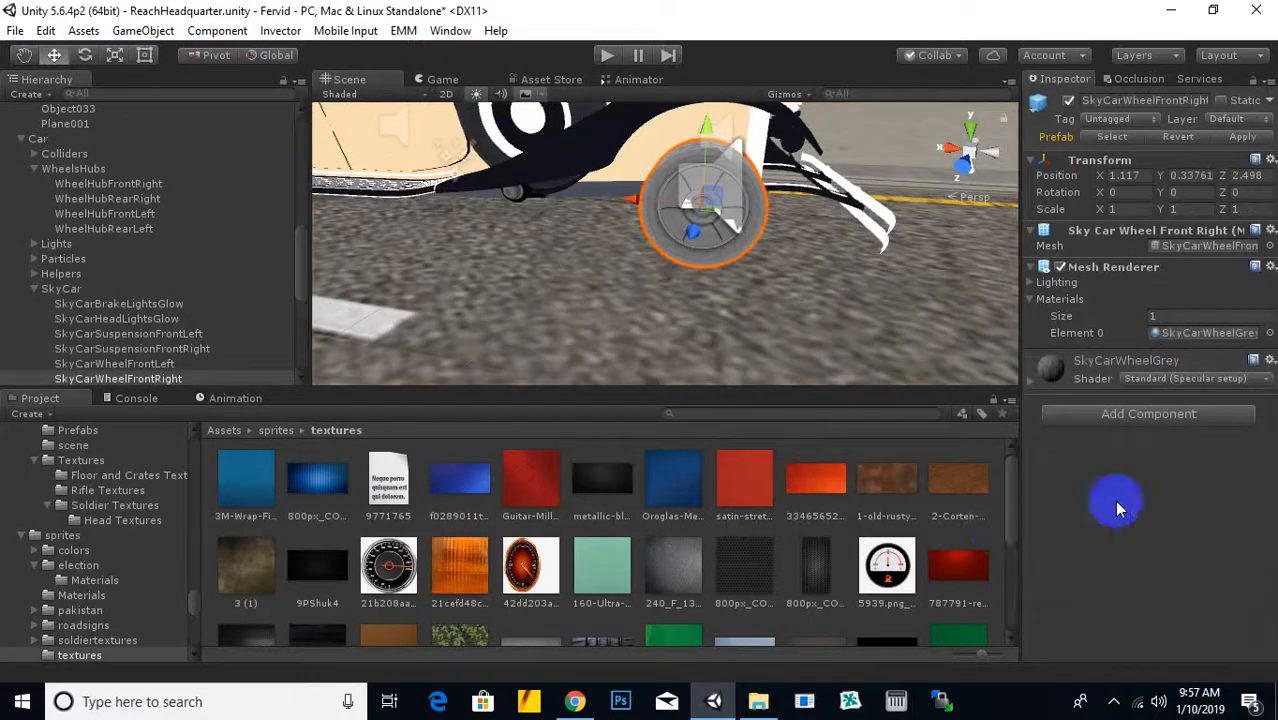
pyautogui.moveTo(614, 497); pyautogui.dragTo(547, 222)
# Apply the metallic-black background texture to both left wheels, SkyCarWheelFrontLeft and SkyCarWheelRearLeft
pyautogui.scroll(-4, 700, 283)
pyautogui.click(585, 163)
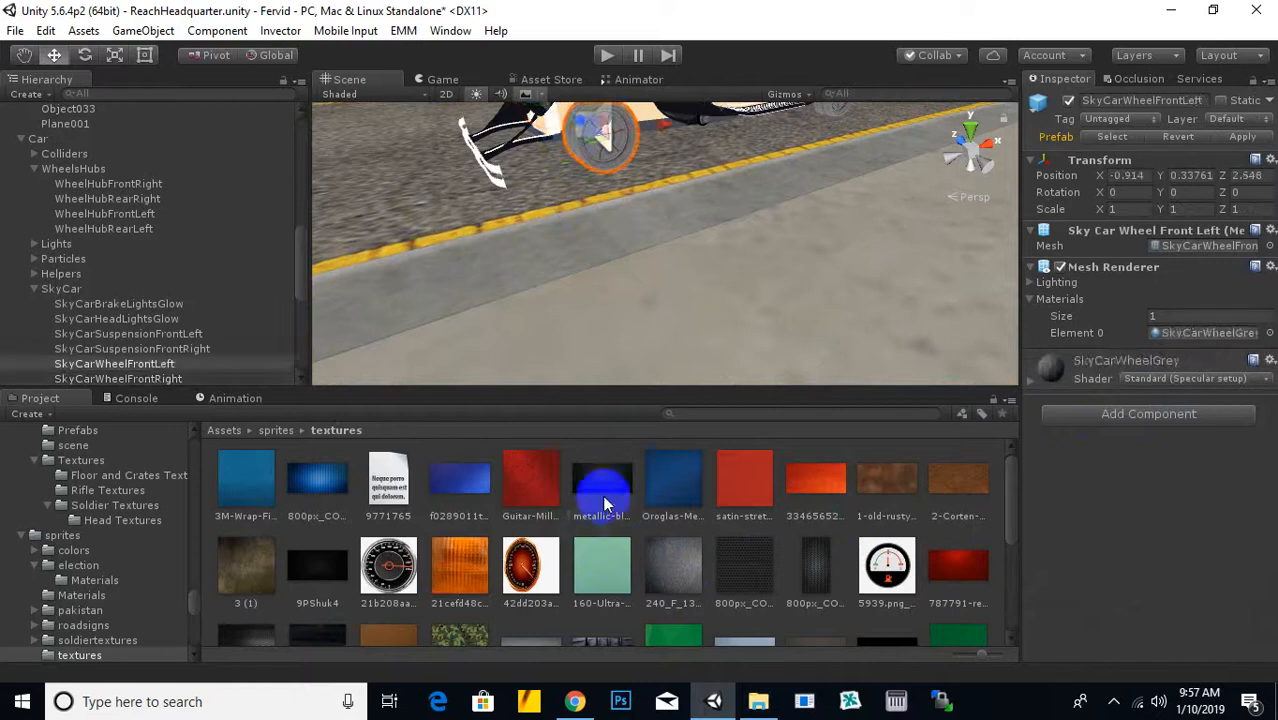
pyautogui.moveTo(602, 495); pyautogui.dragTo(599, 116)
pyautogui.moveTo(590, 166); pyautogui.dragTo(590, 166)
pyautogui.scroll(-4, 700, 220)
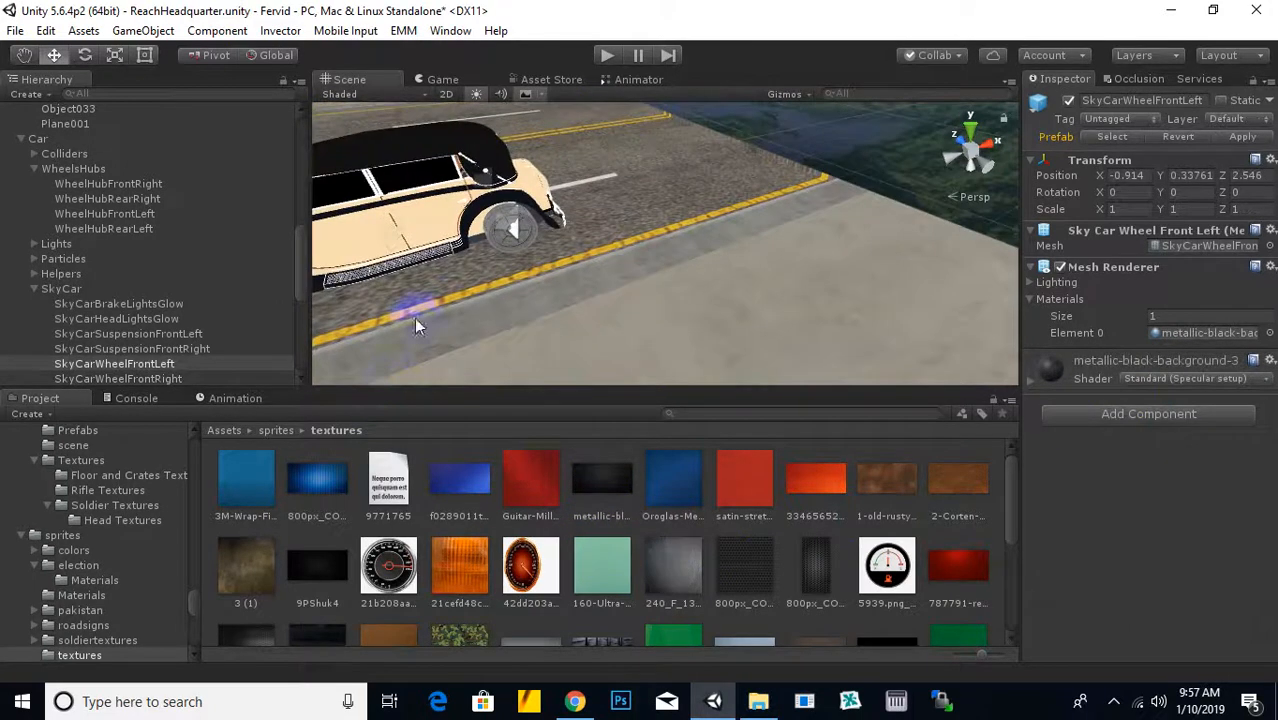
pyautogui.click(511, 258)
pyautogui.moveTo(602, 505); pyautogui.dragTo(186, 380)
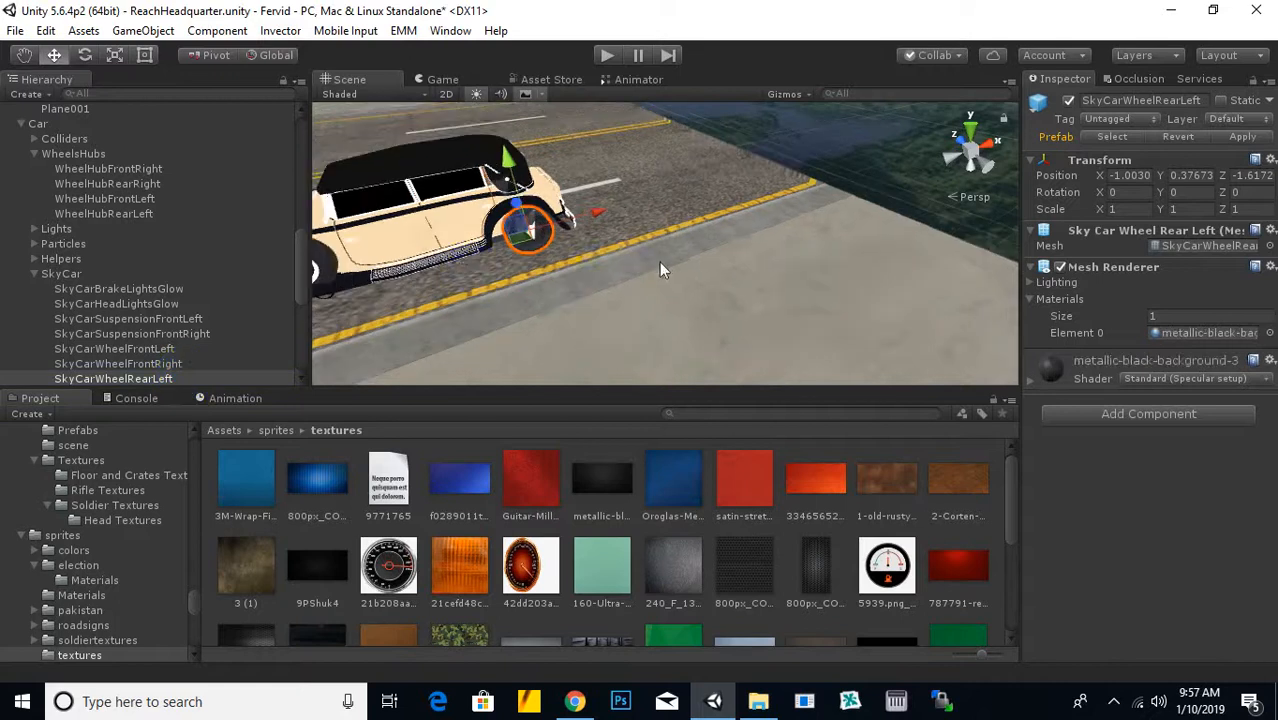
# Check the Maybach's glass object and its material, and open the Assets > prefebs > cars > Materials folder
pyautogui.keyDown('alt'); pyautogui.moveTo(659, 262); pyautogui.dragTo(460, 393); pyautogui.keyUp('alt')
pyautogui.click(447, 176)
pyautogui.click(803, 165)
pyautogui.click(760, 183)
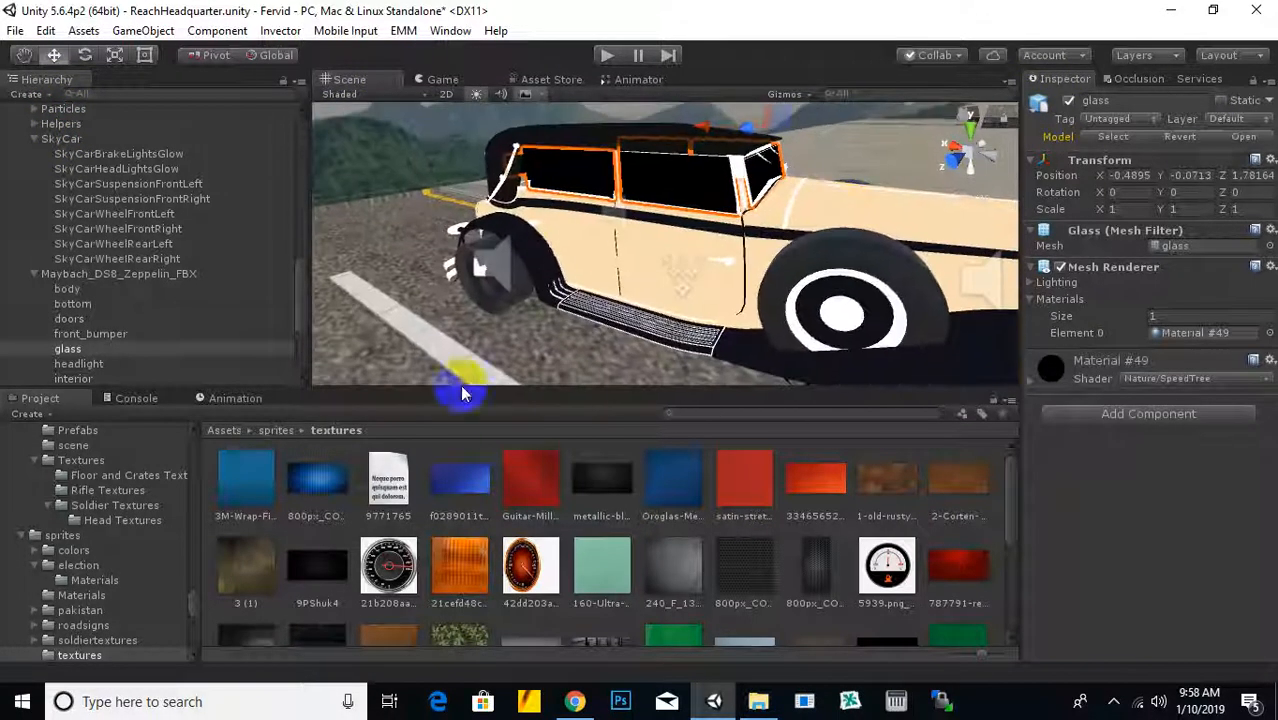
pyautogui.click(272, 430)
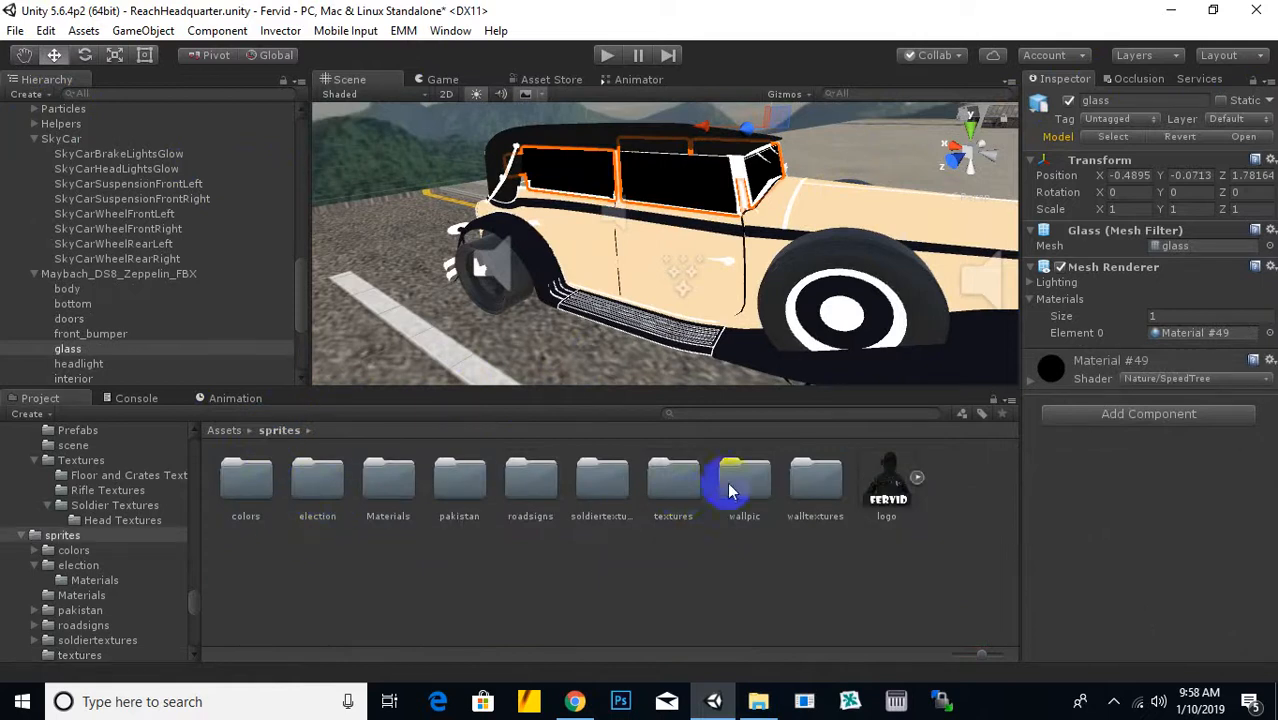
pyautogui.click(226, 430)
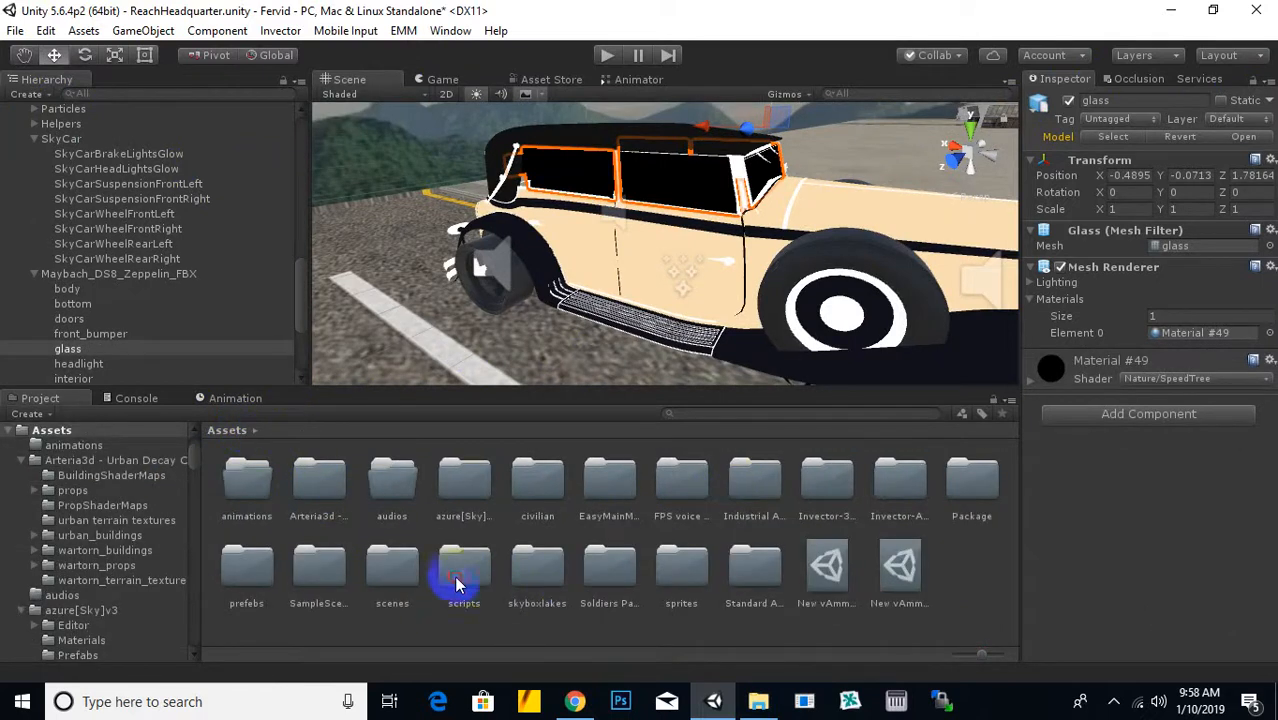
pyautogui.doubleClick(237, 574)
pyautogui.doubleClick(246, 480)
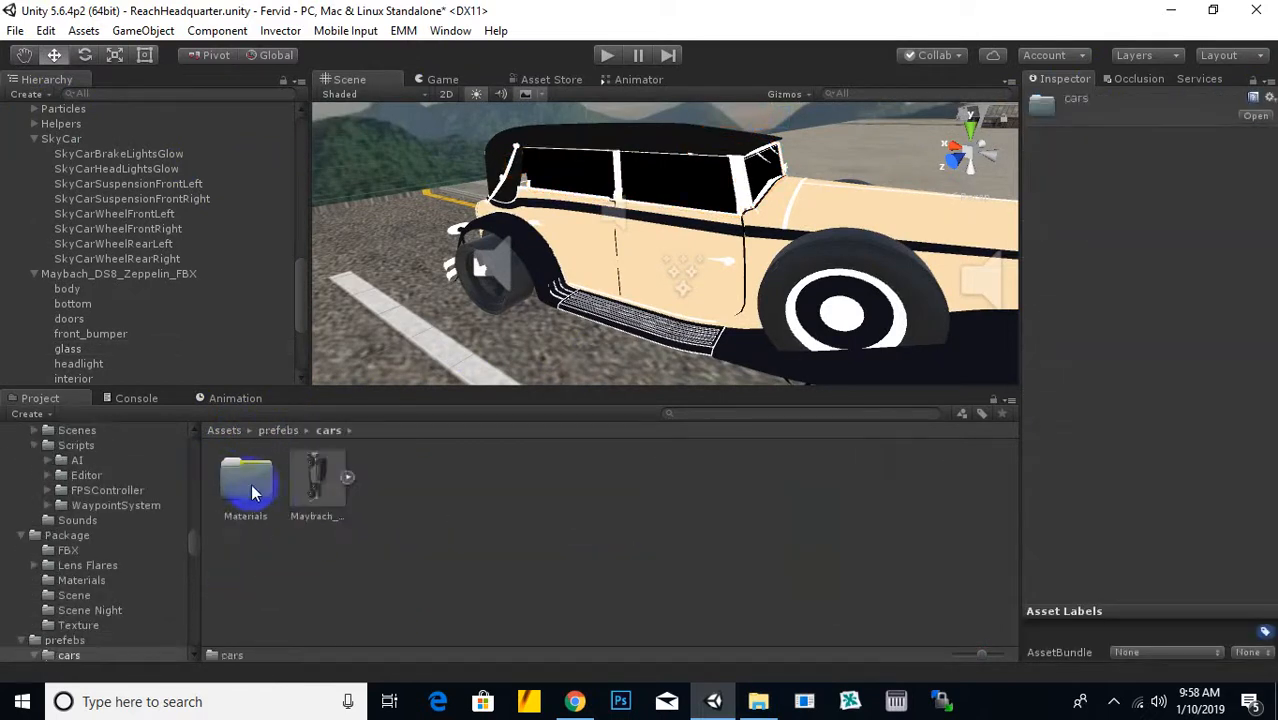
pyautogui.doubleClick(254, 487)
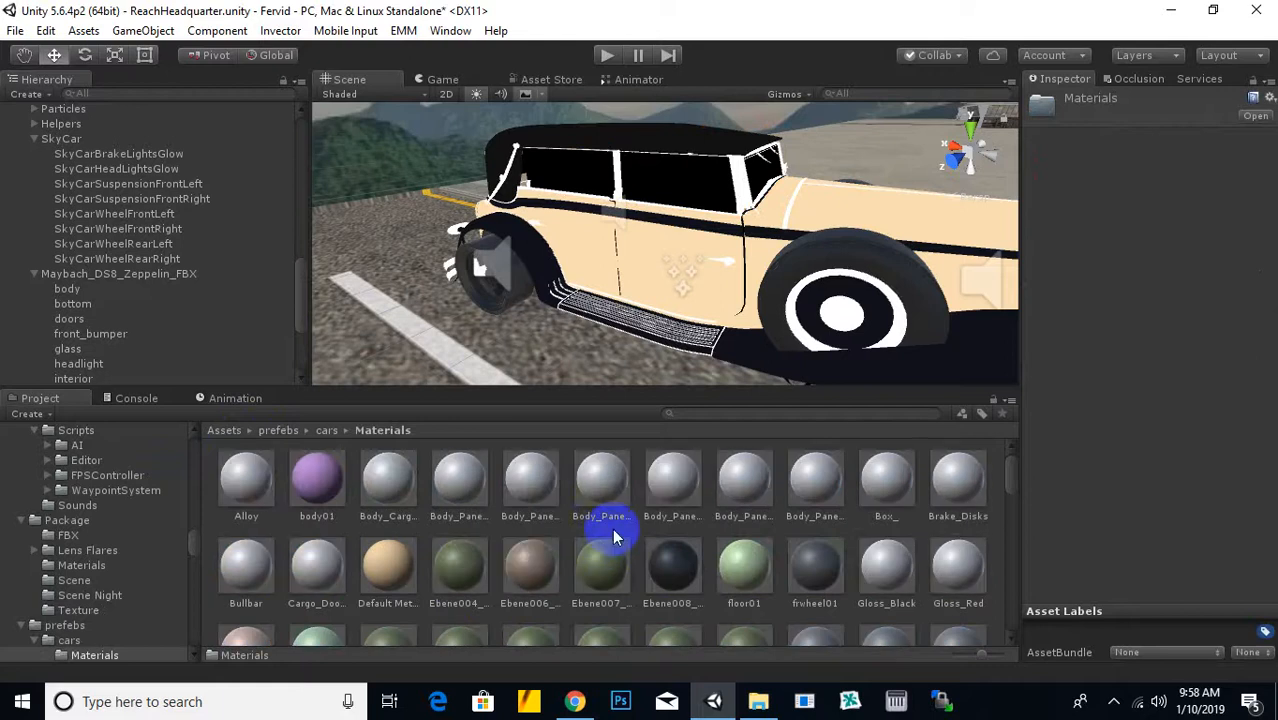
# Apply the translucent dark-grey Material #95 from the cars Materials folder to the Maybach's glass object
pyautogui.scroll(-2, 612, 528)
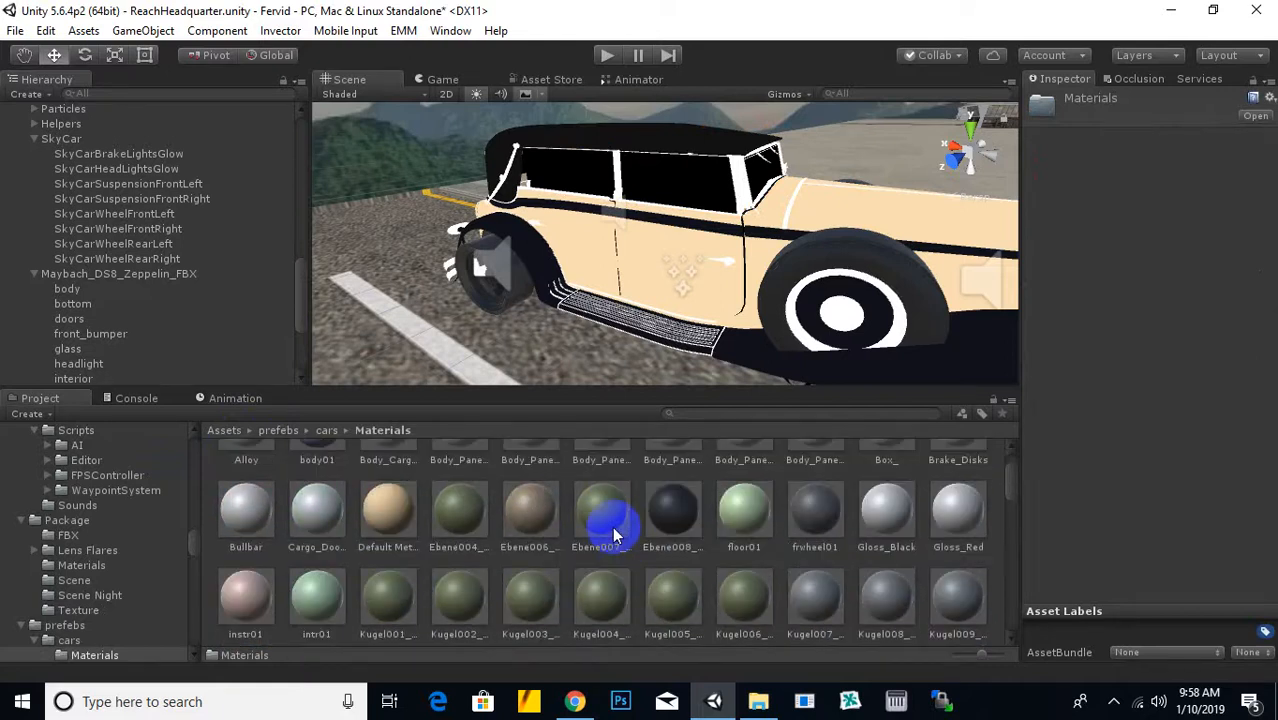
pyautogui.scroll(-6, 966, 525)
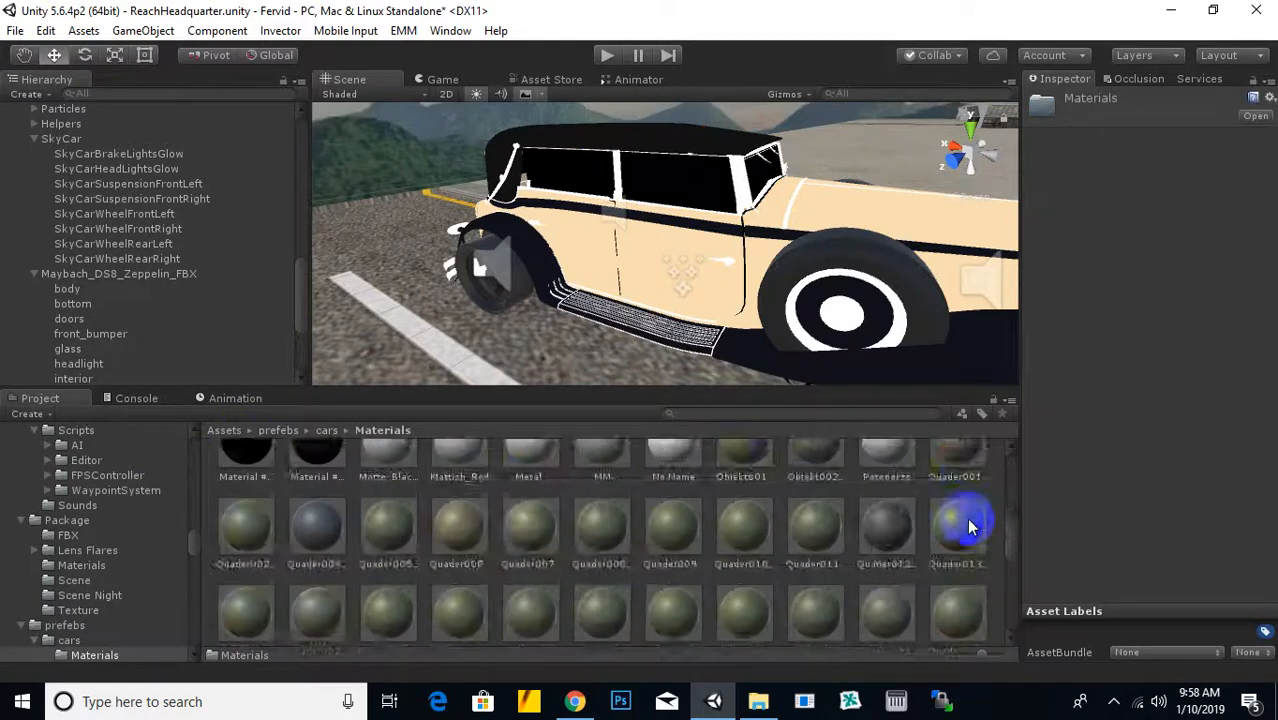
pyautogui.scroll(3, 966, 522)
pyautogui.moveTo(751, 532); pyautogui.dragTo(851, 549)
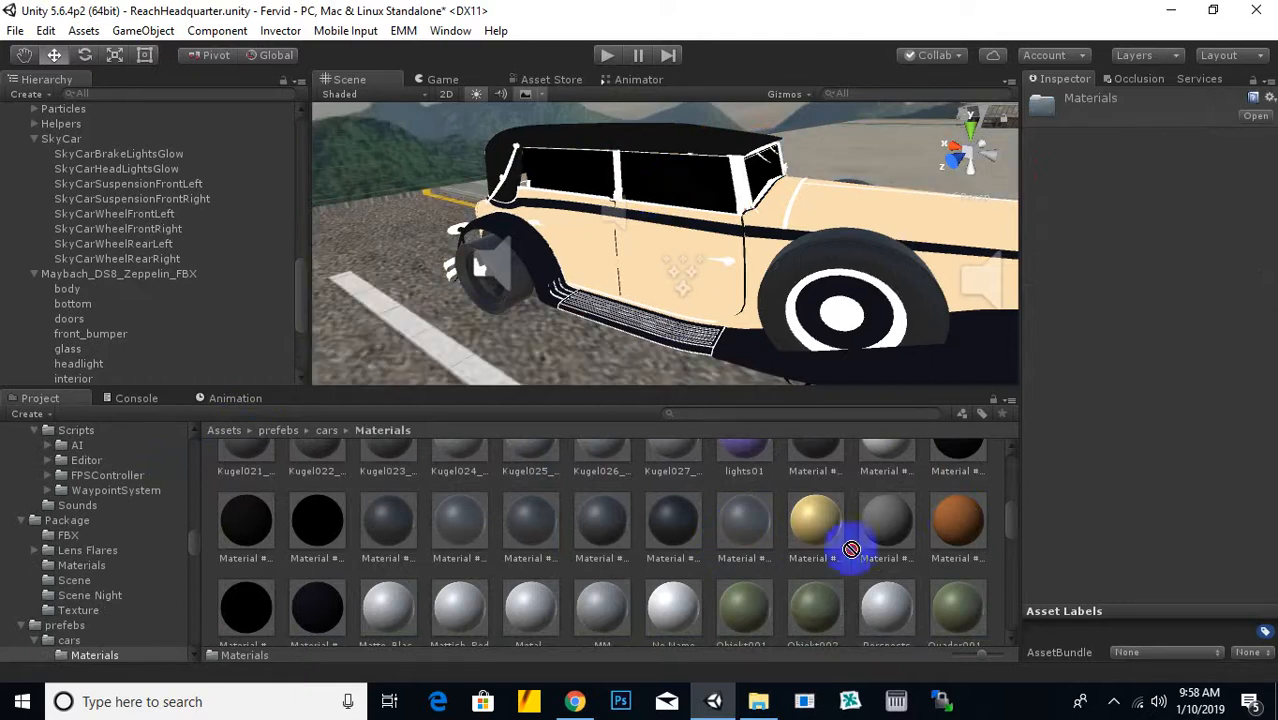
pyautogui.click(680, 180)
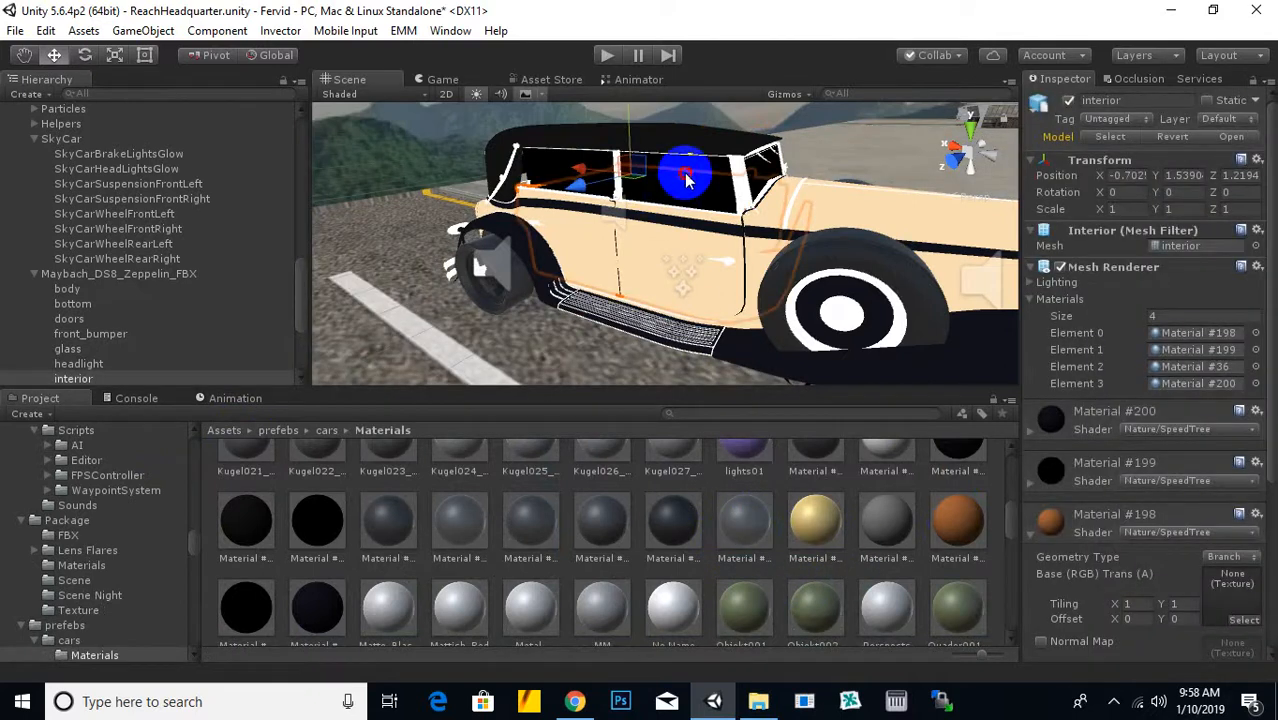
pyautogui.click(687, 181)
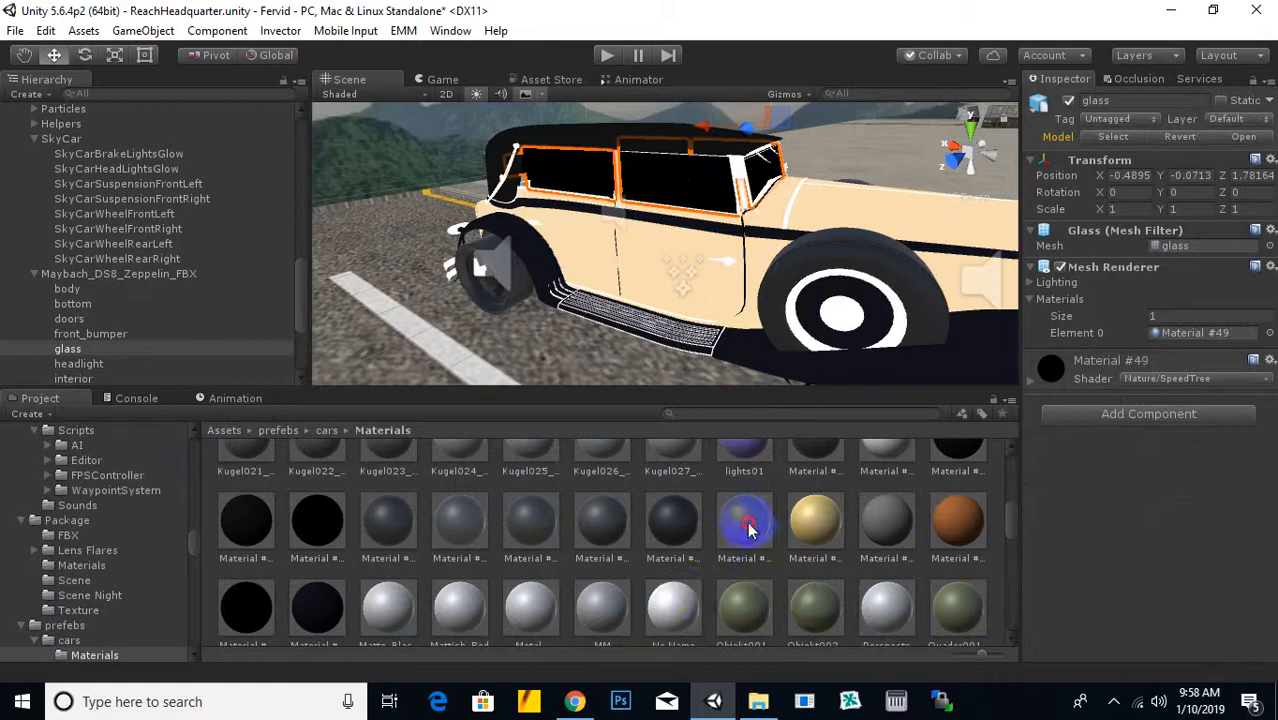
pyautogui.moveTo(749, 530); pyautogui.dragTo(94, 322)
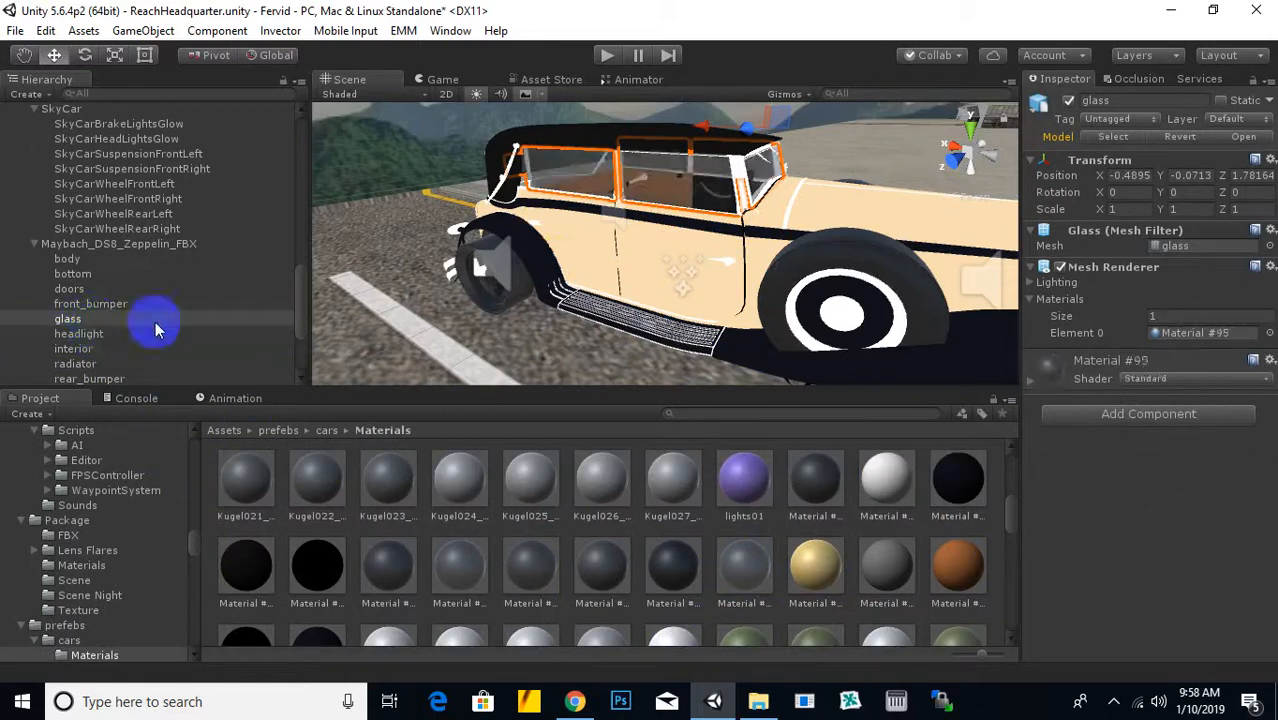
# Examine the car windows with their new glass material from several angles and distances
pyautogui.moveTo(552, 264)
pyautogui.mouseDown(button='right')
pyautogui.moveTo(516, 274)
pyautogui.moveTo(545, 245)
pyautogui.mouseUp(button='right')
pyautogui.scroll(4, 585, 205)
pyautogui.moveTo(585, 205); pyautogui.dragTo(529, 257, button='right')
pyautogui.keyDown('alt'); pyautogui.moveTo(529, 257); pyautogui.dragTo(832, 256); pyautogui.keyUp('alt')
pyautogui.scroll(-4, 832, 256)
pyautogui.moveTo(679, 281); pyautogui.dragTo(779, 254, button='middle')
pyautogui.keyDown('alt'); pyautogui.moveTo(779, 254); pyautogui.dragTo(673, 287); pyautogui.keyUp('alt')
pyautogui.moveTo(787, 268); pyautogui.dragTo(838, 265, button='middle')
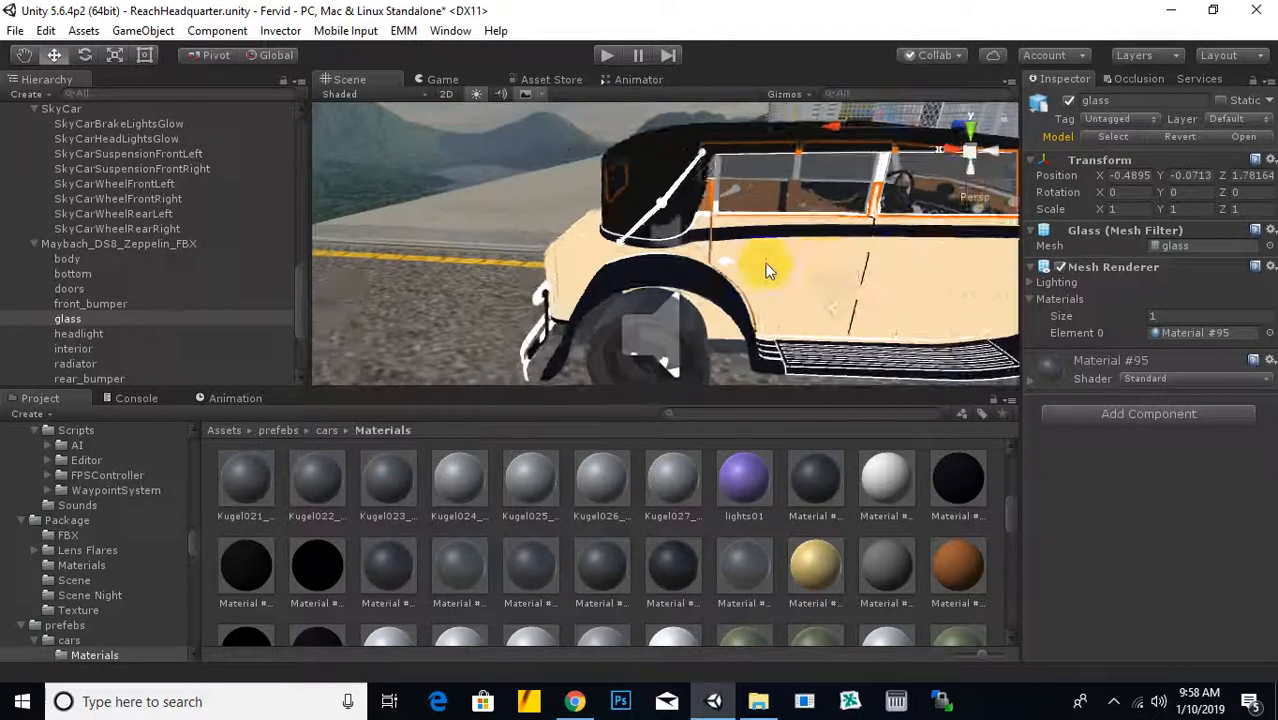
# Try the orange-brown, near-black and purple lights01 materials on the Maybach's window-frame trim
pyautogui.scroll(4, 643, 206)
pyautogui.click(631, 160)
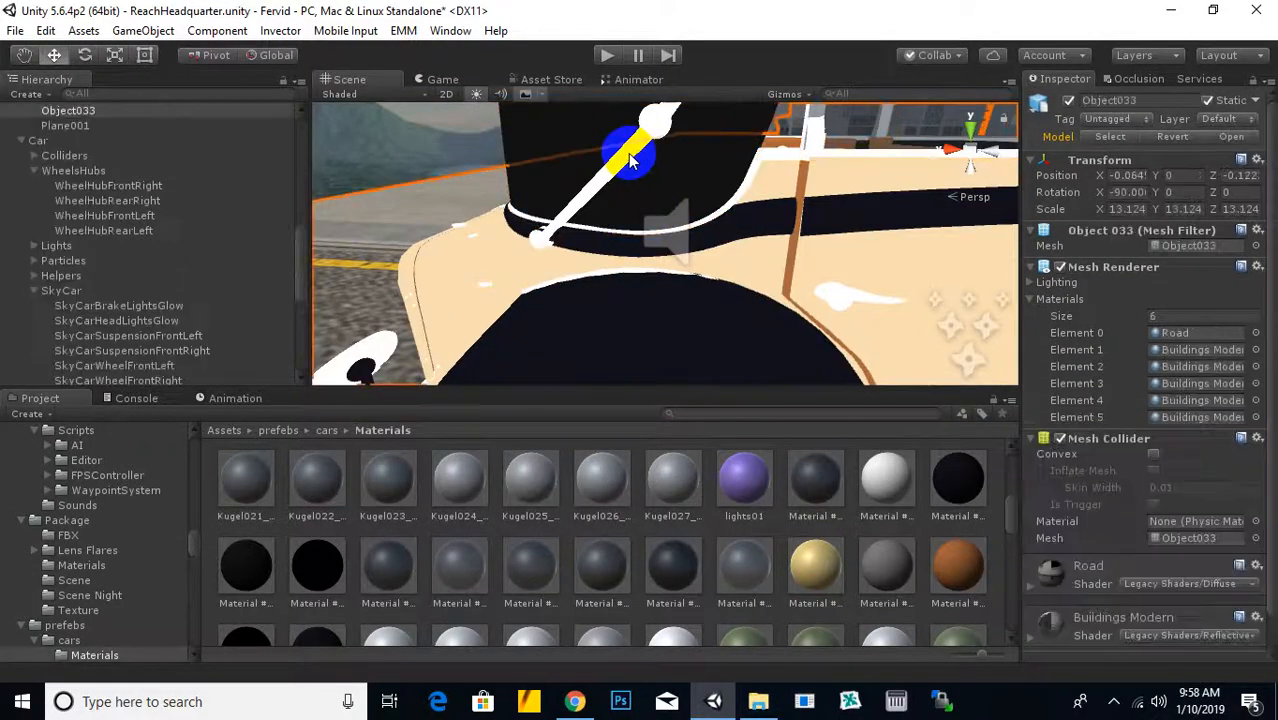
pyautogui.keyDown('alt'); pyautogui.moveTo(615, 170); pyautogui.dragTo(783, 310); pyautogui.keyUp('alt')
pyautogui.click(688, 207)
pyautogui.moveTo(958, 568); pyautogui.dragTo(662, 265)
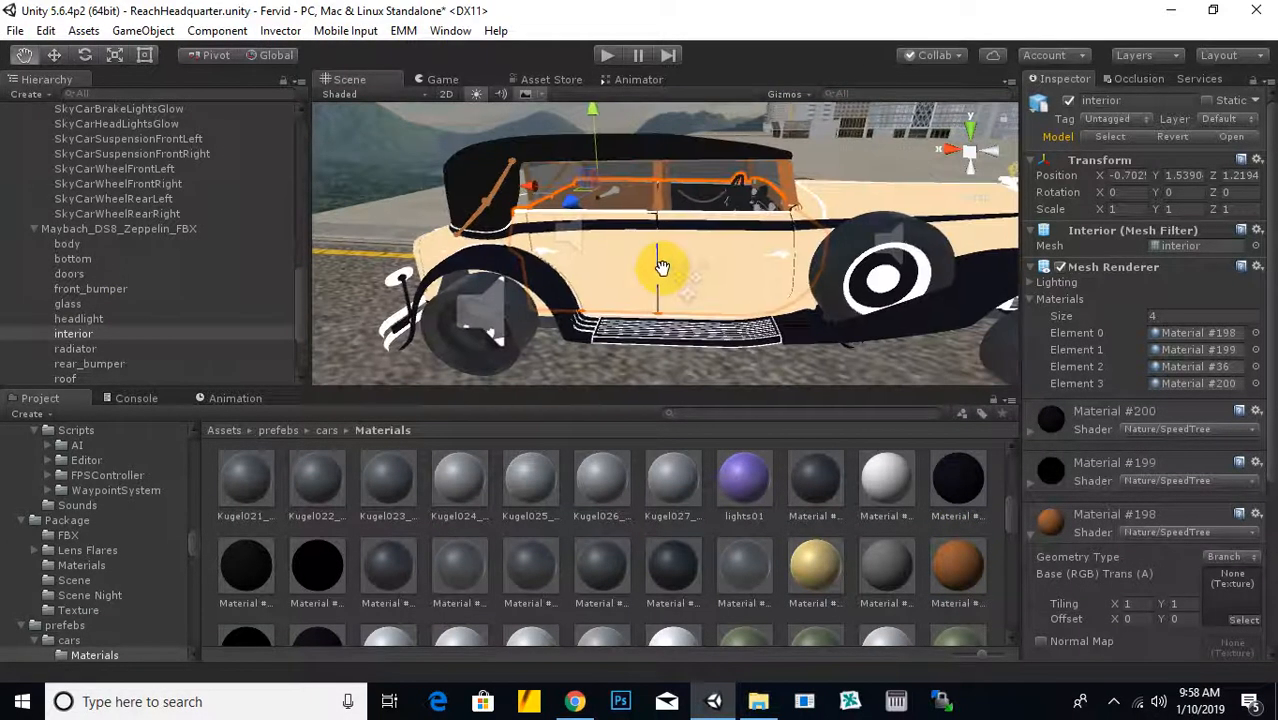
pyautogui.moveTo(942, 481); pyautogui.dragTo(479, 226)
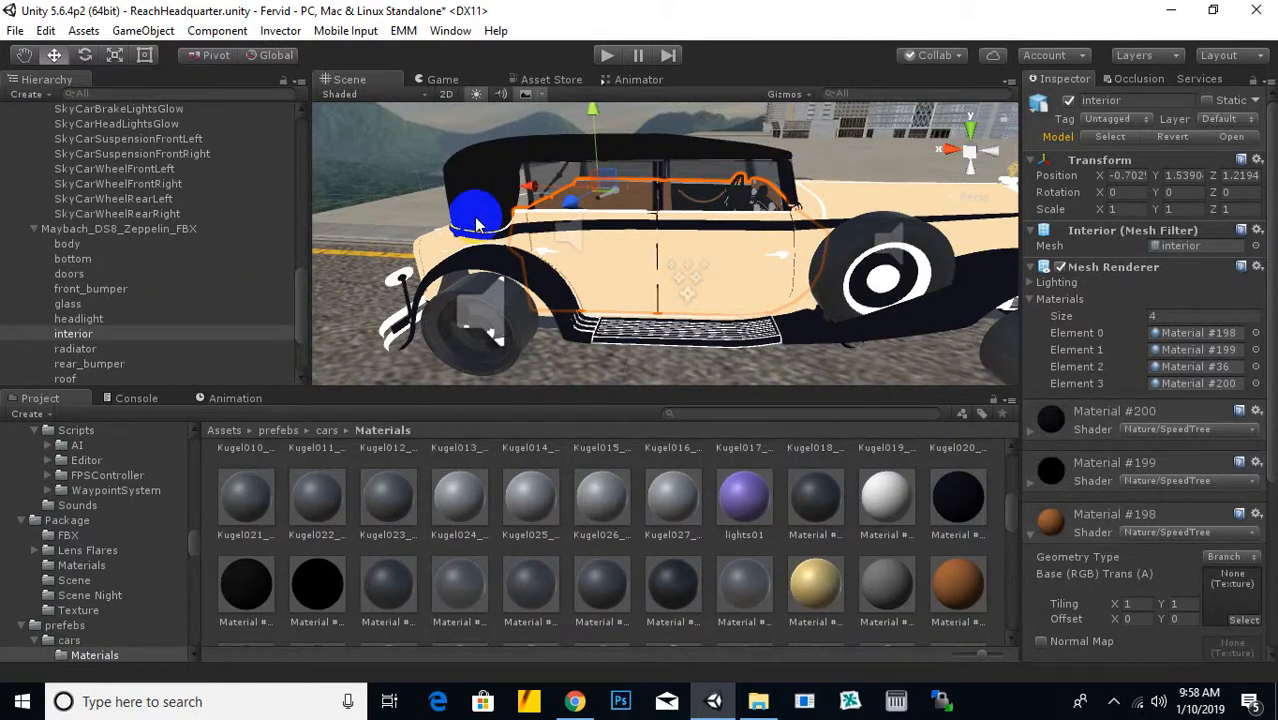
pyautogui.moveTo(760, 520); pyautogui.dragTo(535, 603)
pyautogui.moveTo(817, 577); pyautogui.dragTo(380, 499)
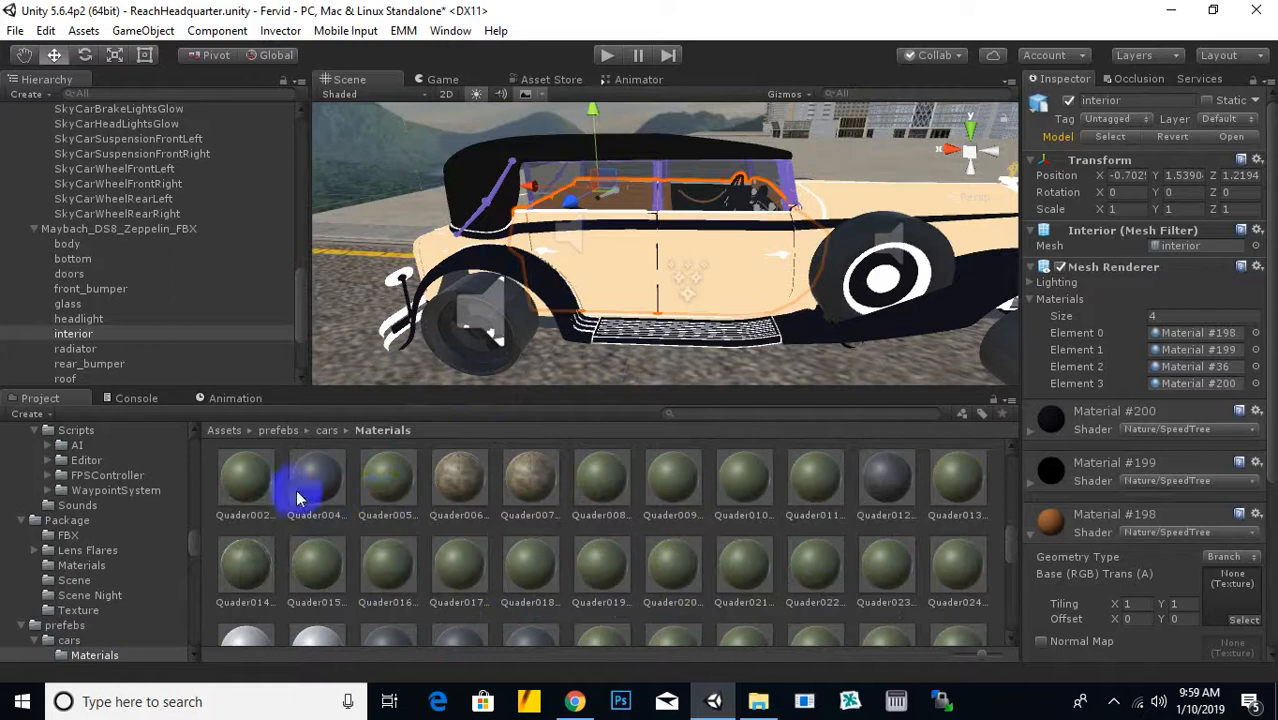
# Apply the bluish-grey Quader004 material to the window-frame trim
pyautogui.moveTo(296, 497); pyautogui.dragTo(503, 150)
pyautogui.moveTo(484, 207); pyautogui.dragTo(485, 213)
# Try the dark-grey Quader012 material on the headlight housings and their connecting crossbar
pyautogui.scroll(3, 733, 225)
pyautogui.keyDown('alt'); pyautogui.moveTo(714, 225); pyautogui.dragTo(640, 251); pyautogui.keyUp('alt')
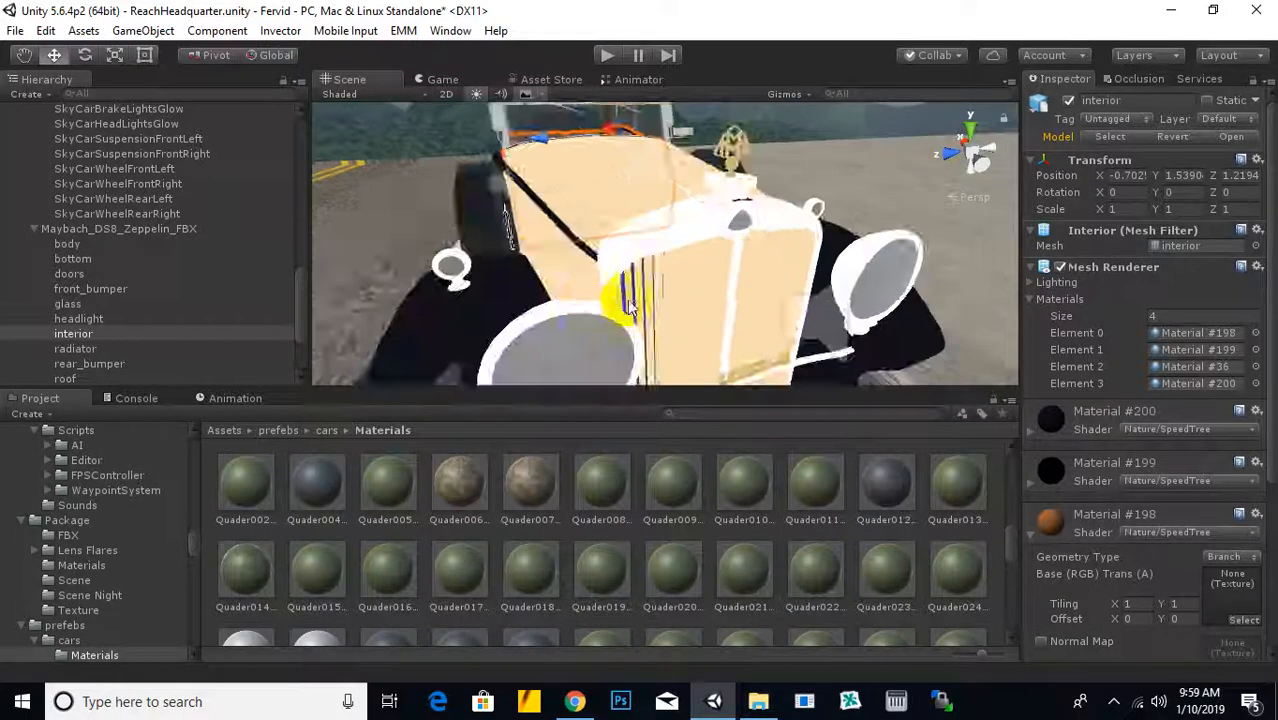
pyautogui.scroll(3, 640, 251)
pyautogui.moveTo(886, 483); pyautogui.dragTo(650, 190)
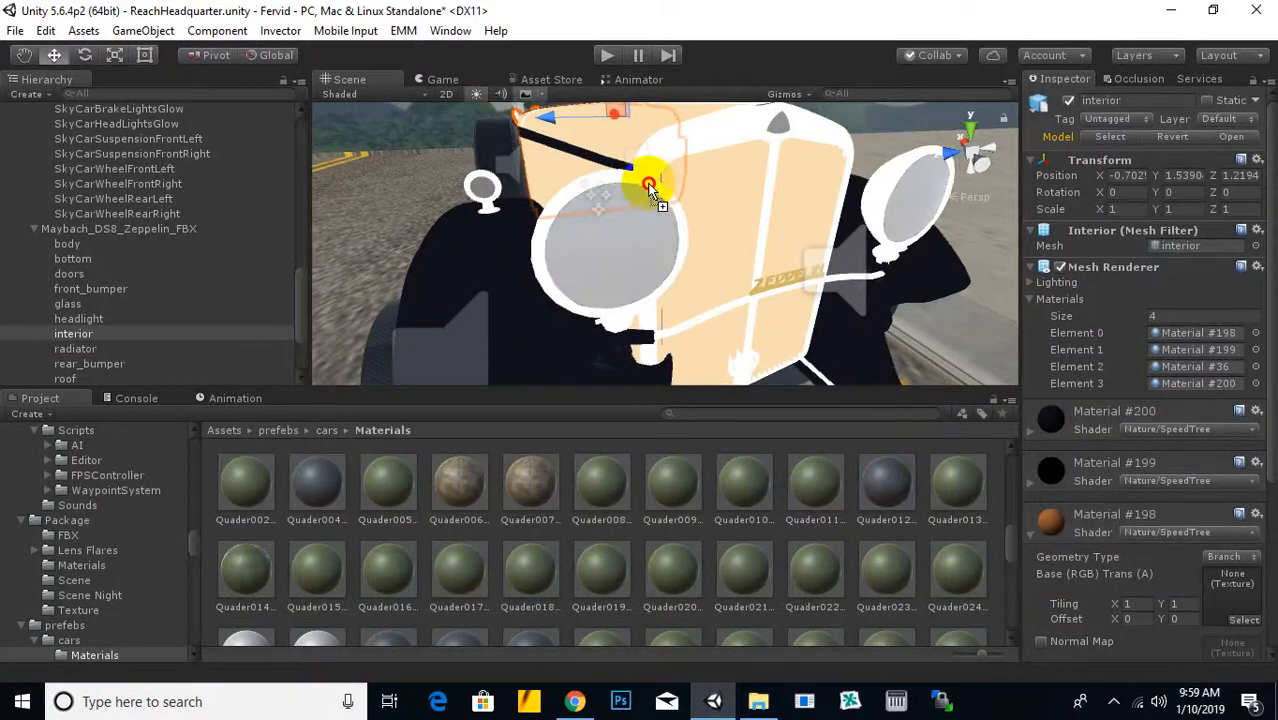
pyautogui.moveTo(648, 255); pyautogui.dragTo(666, 190)
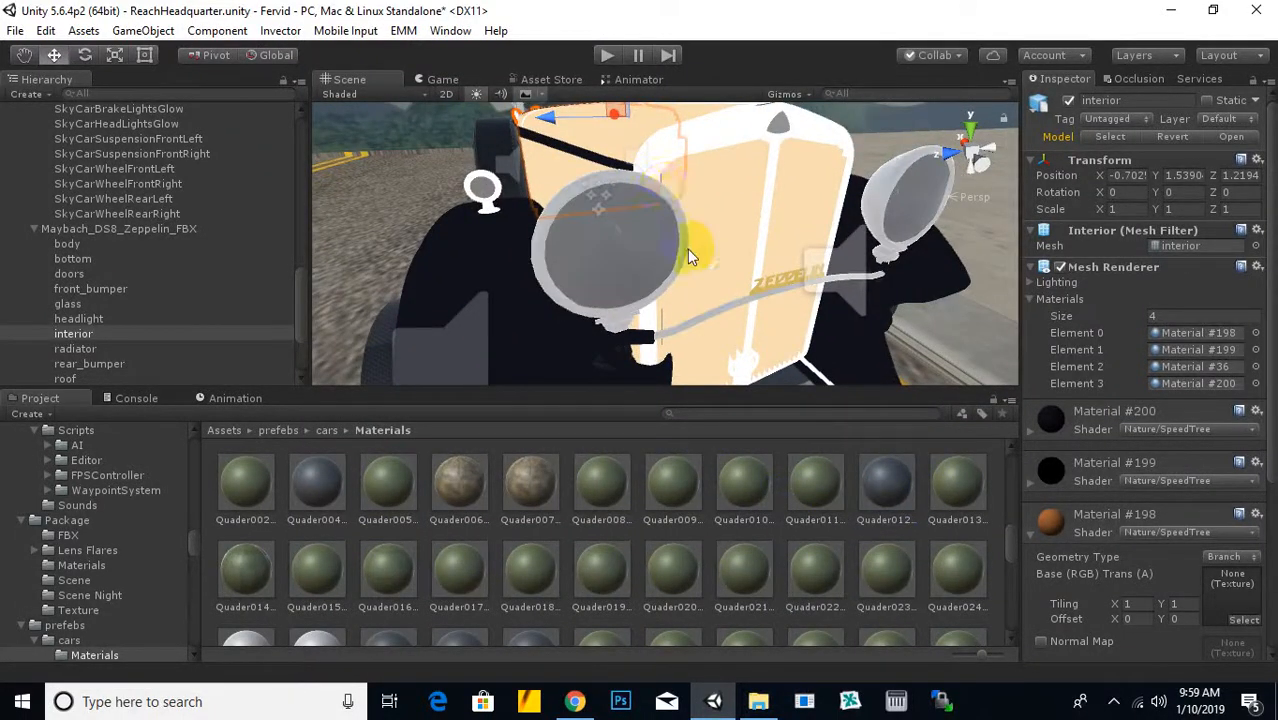
# Apply the very dark, glossy numbered material to the front headlights and their crossbar
pyautogui.scroll(-5, 700, 280)
pyautogui.scroll(2, 749, 536)
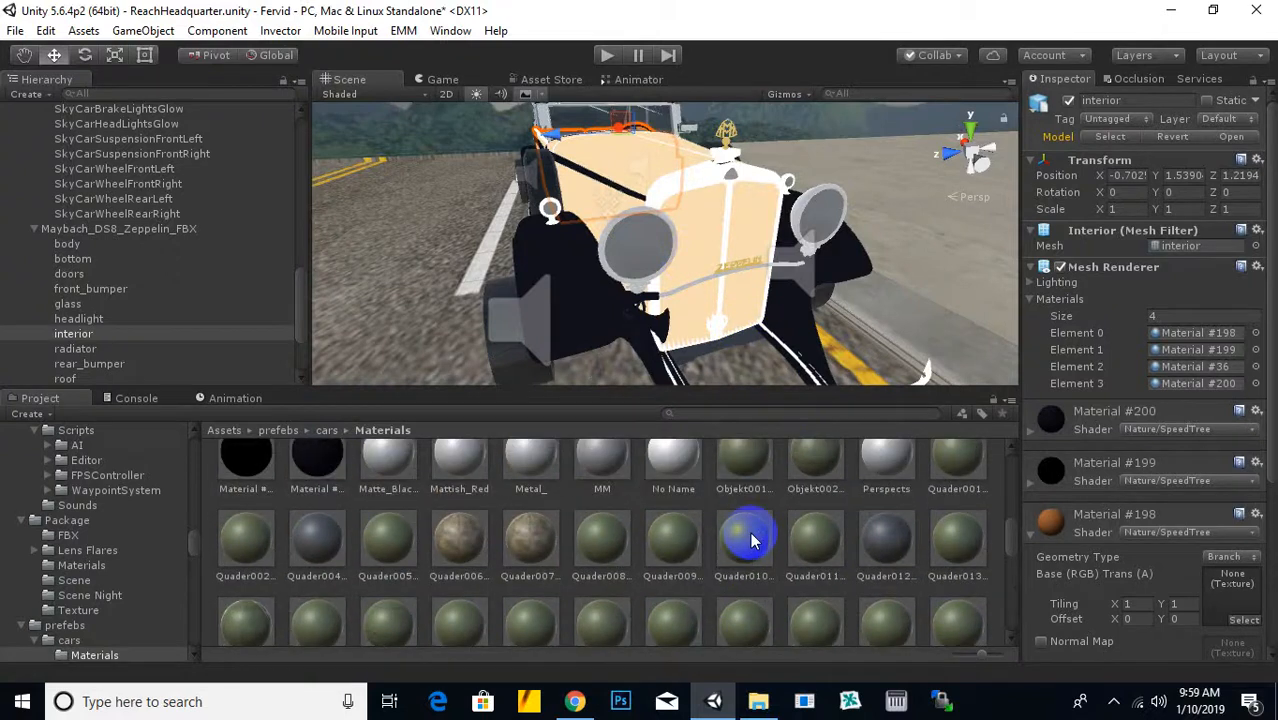
pyautogui.scroll(1, 750, 540)
pyautogui.scroll(1, 365, 550)
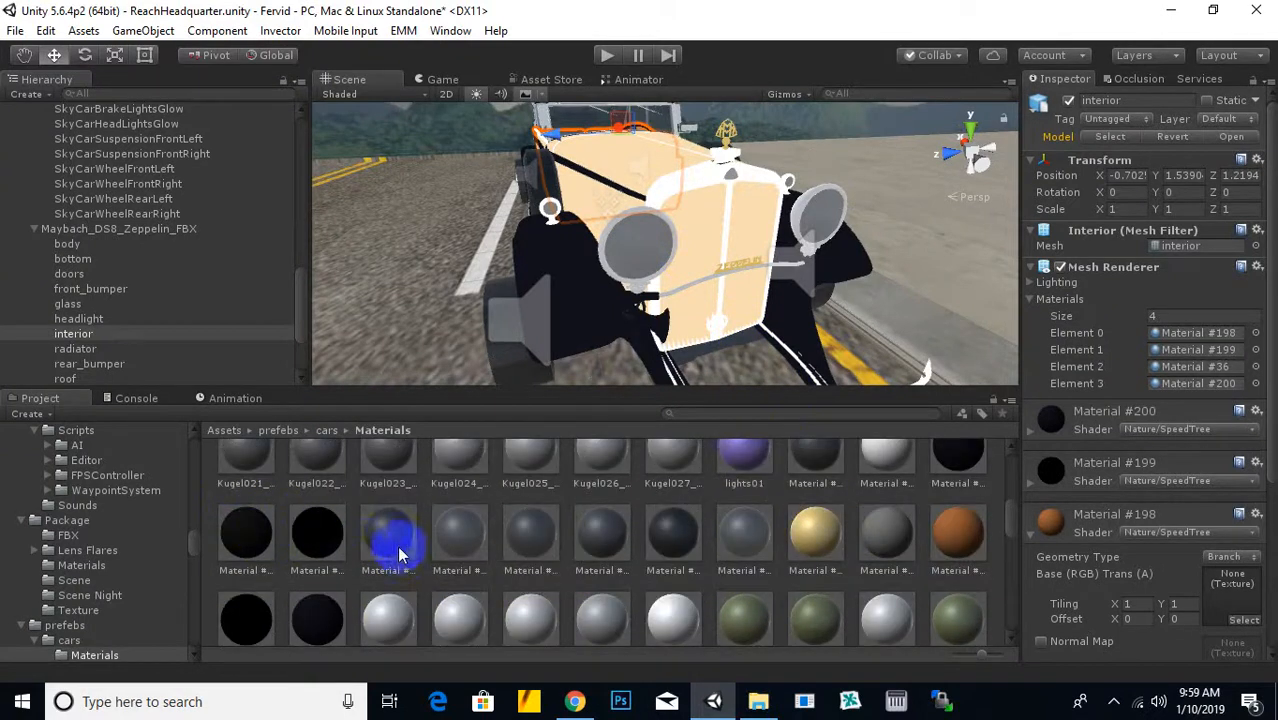
pyautogui.moveTo(658, 528); pyautogui.dragTo(617, 220)
# Apply the same very dark material to the remaining white trim along the car's front fender and side
pyautogui.scroll(-3, 696, 245)
pyautogui.moveTo(707, 280); pyautogui.dragTo(774, 288, button='middle')
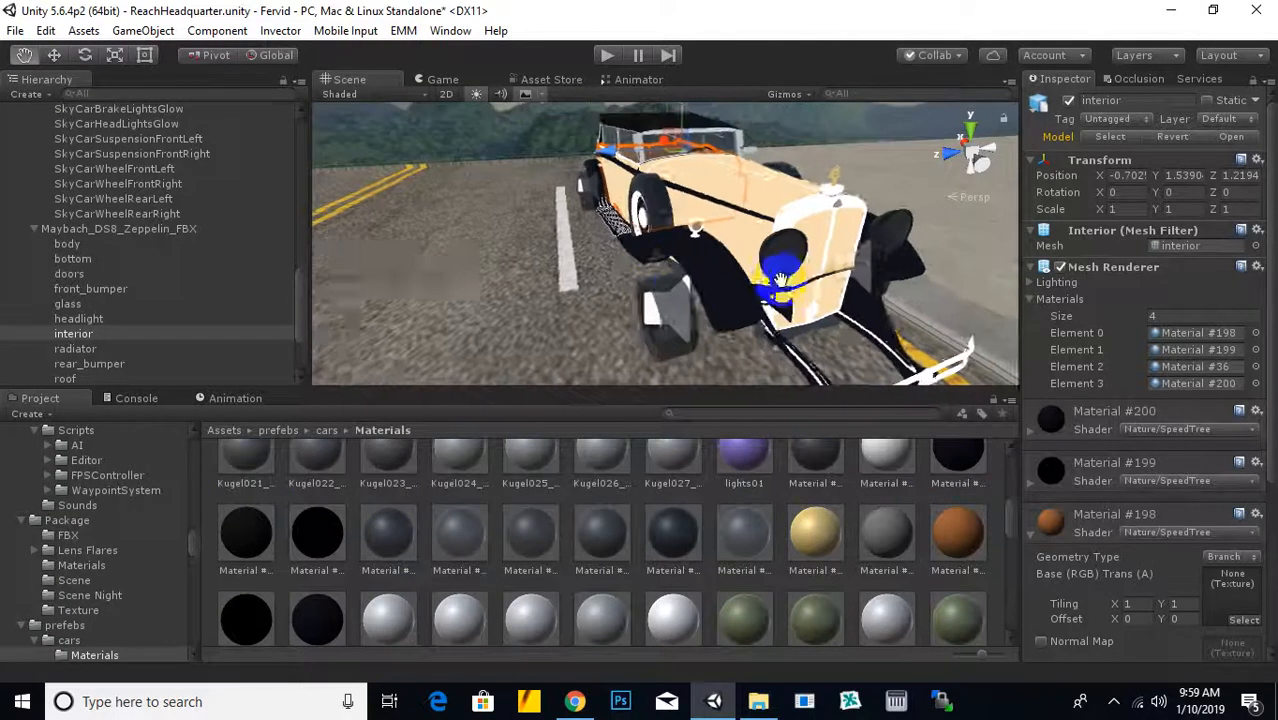
pyautogui.scroll(3, 666, 240)
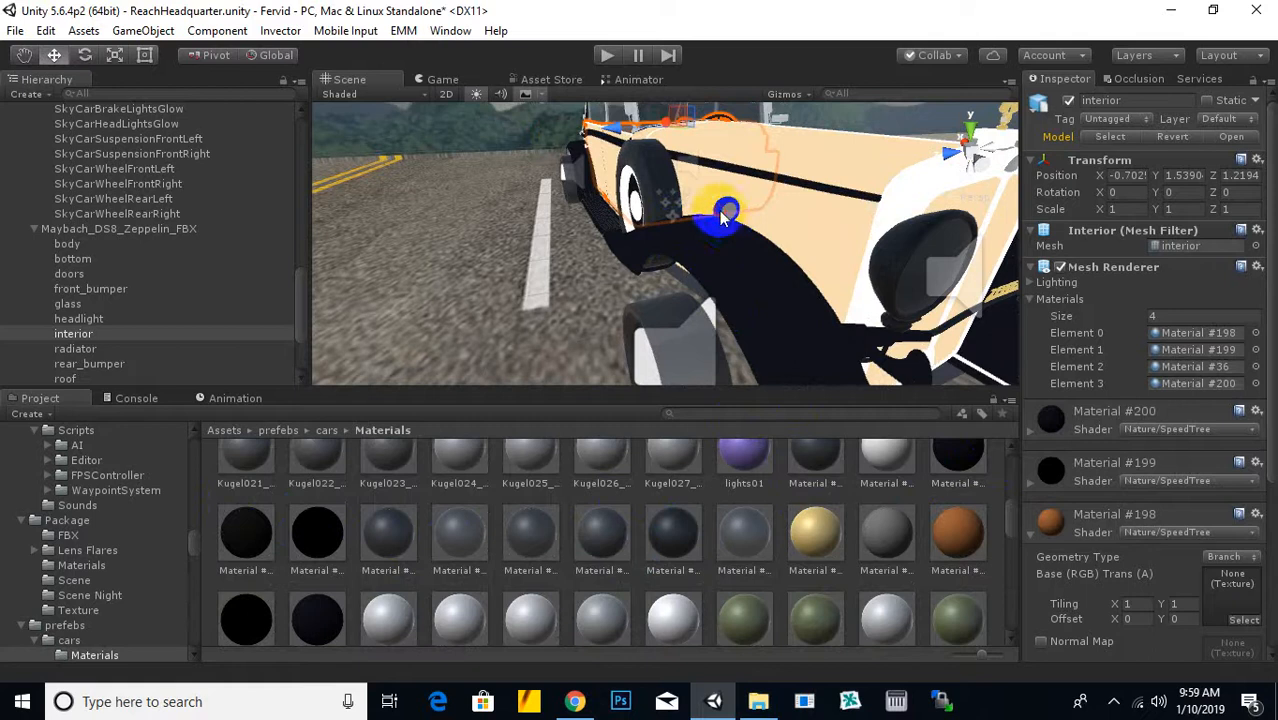
pyautogui.moveTo(718, 209); pyautogui.dragTo(765, 250, button='right')
pyautogui.moveTo(675, 530); pyautogui.dragTo(672, 342)
# Apply the same very dark material to the white radiator surround at the front of the hood
pyautogui.keyDown('alt'); pyautogui.moveTo(671, 337); pyautogui.dragTo(640, 200); pyautogui.keyUp('alt')
pyautogui.scroll(3, 640, 197)
pyautogui.moveTo(642, 200); pyautogui.dragTo(664, 277, button='middle')
pyautogui.scroll(4, 664, 277)
pyautogui.moveTo(664, 479); pyautogui.dragTo(737, 281)
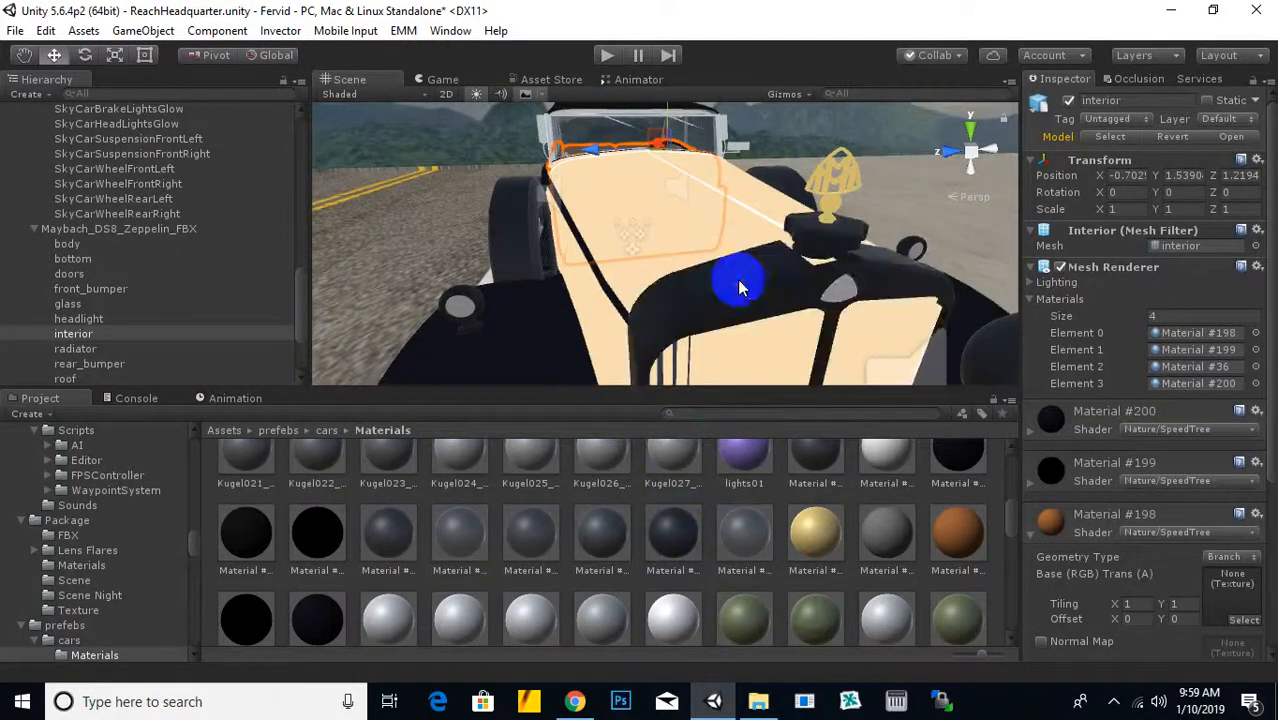
# View the car's rear, open the Assets > sprites > pakistan folder and select the noplate texture
pyautogui.scroll(-5, 737, 281)
pyautogui.moveTo(767, 318); pyautogui.dragTo(682, 270, button='middle')
pyautogui.keyDown('alt'); pyautogui.moveTo(682, 270); pyautogui.dragTo(1272, 367); pyautogui.keyUp('alt')
pyautogui.scroll(6, 890, 277)
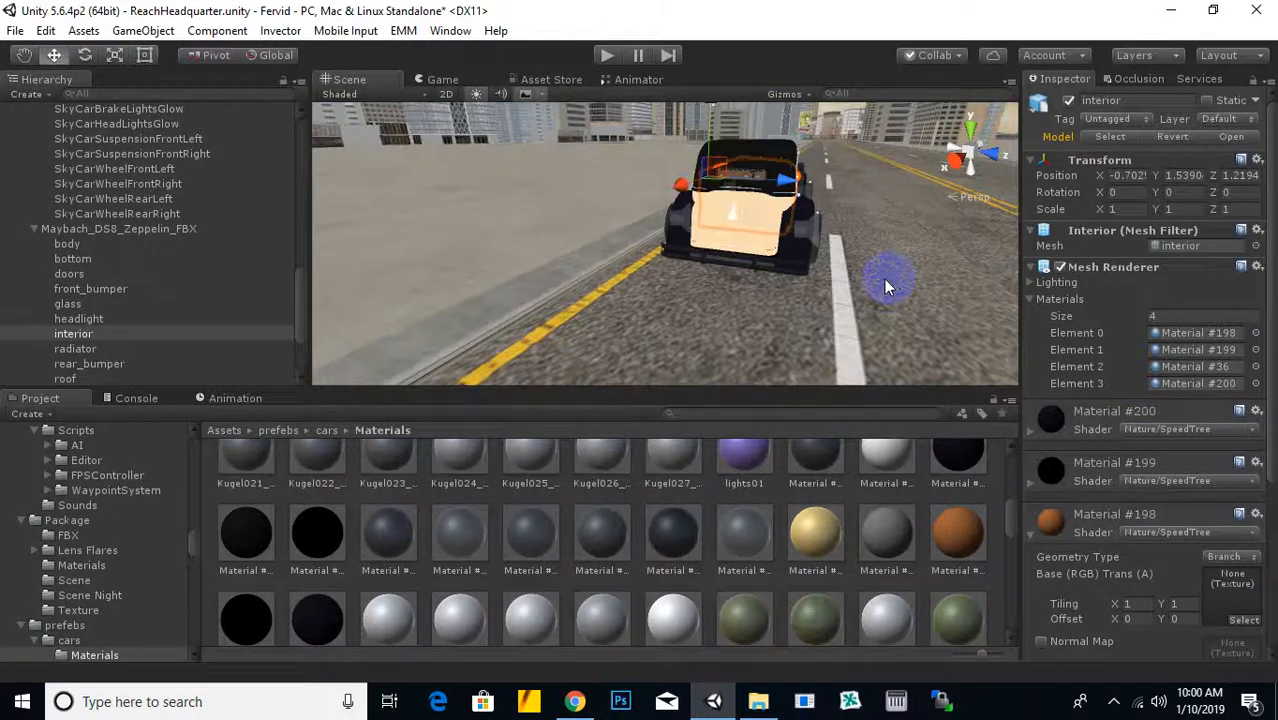
pyautogui.click(324, 432)
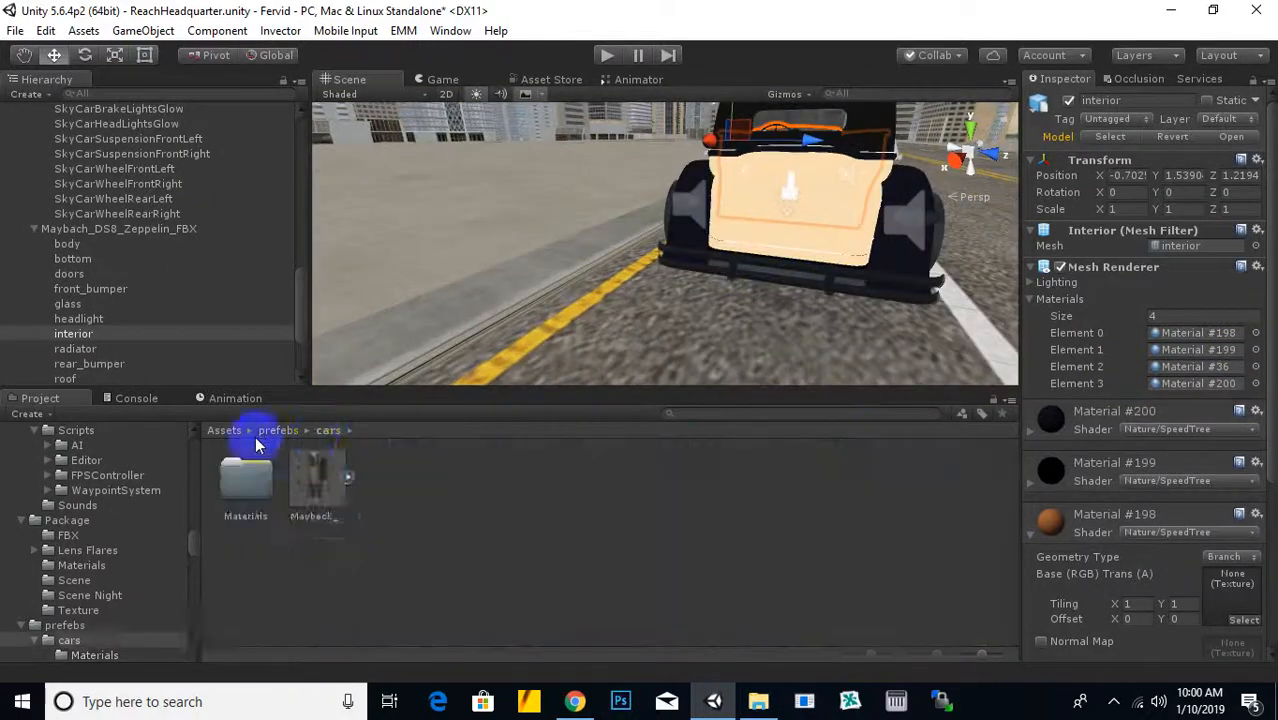
pyautogui.click(228, 432)
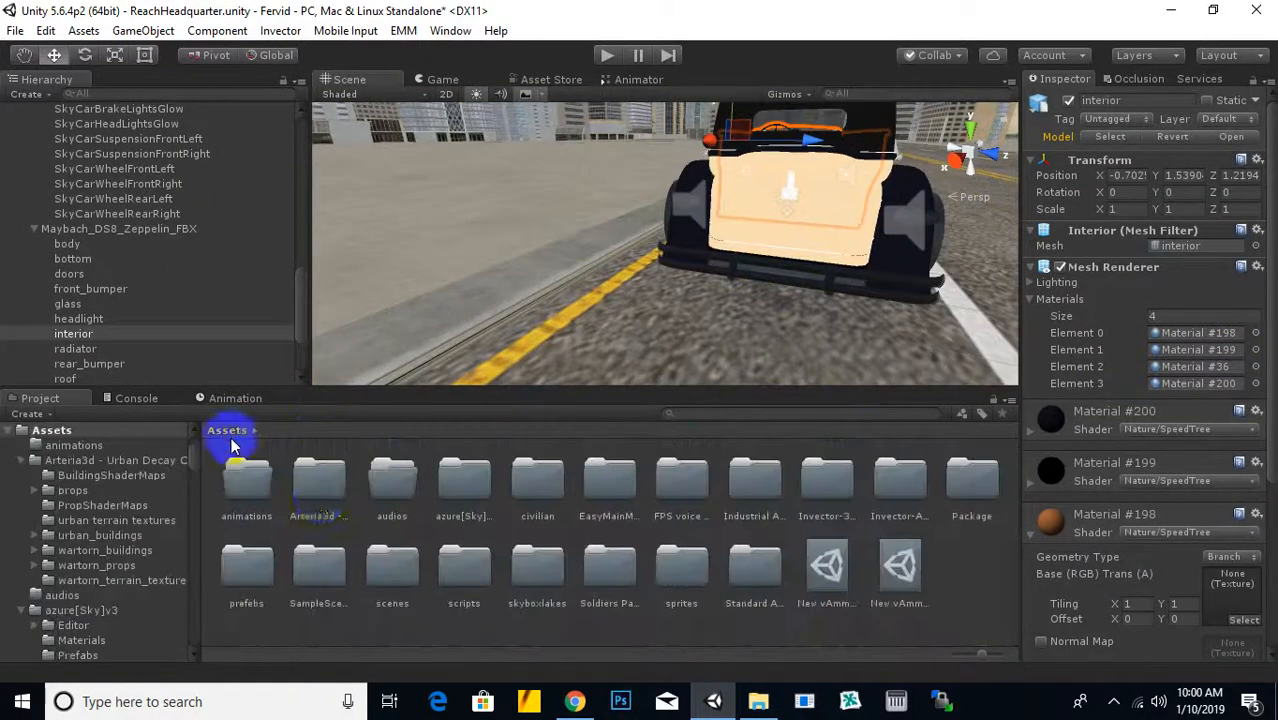
pyautogui.doubleClick(678, 574)
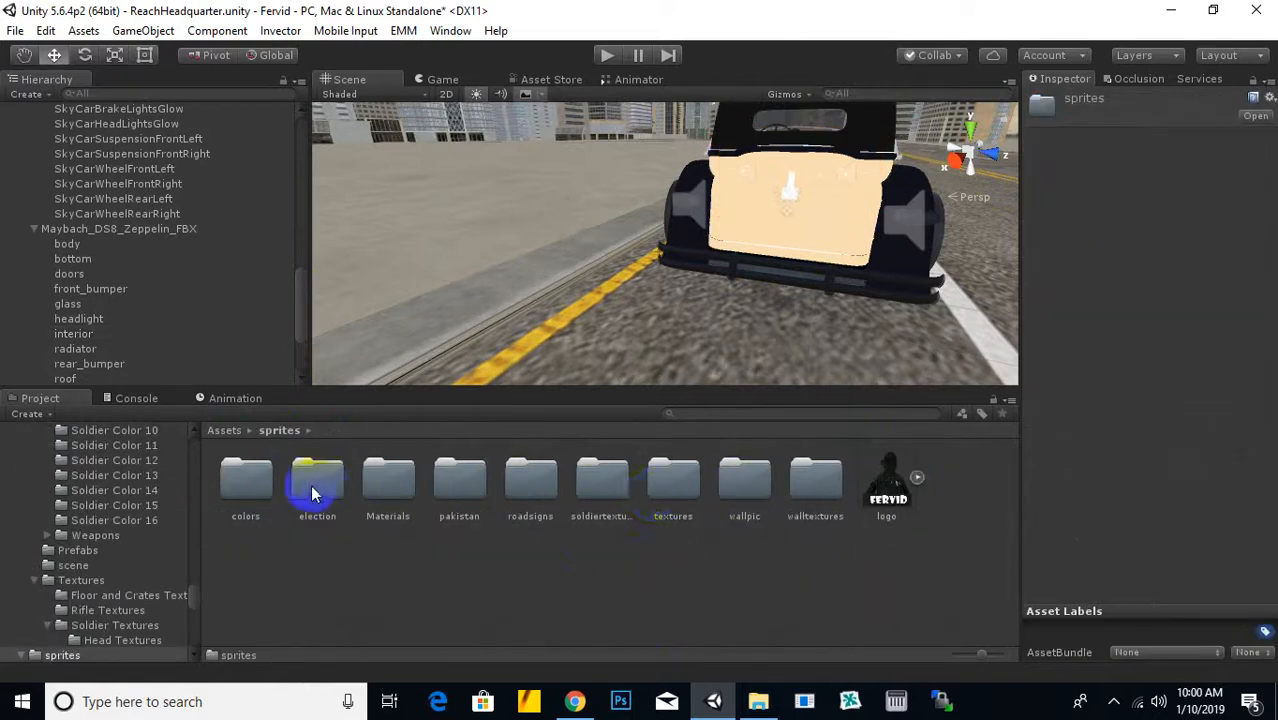
pyautogui.doubleClick(258, 485)
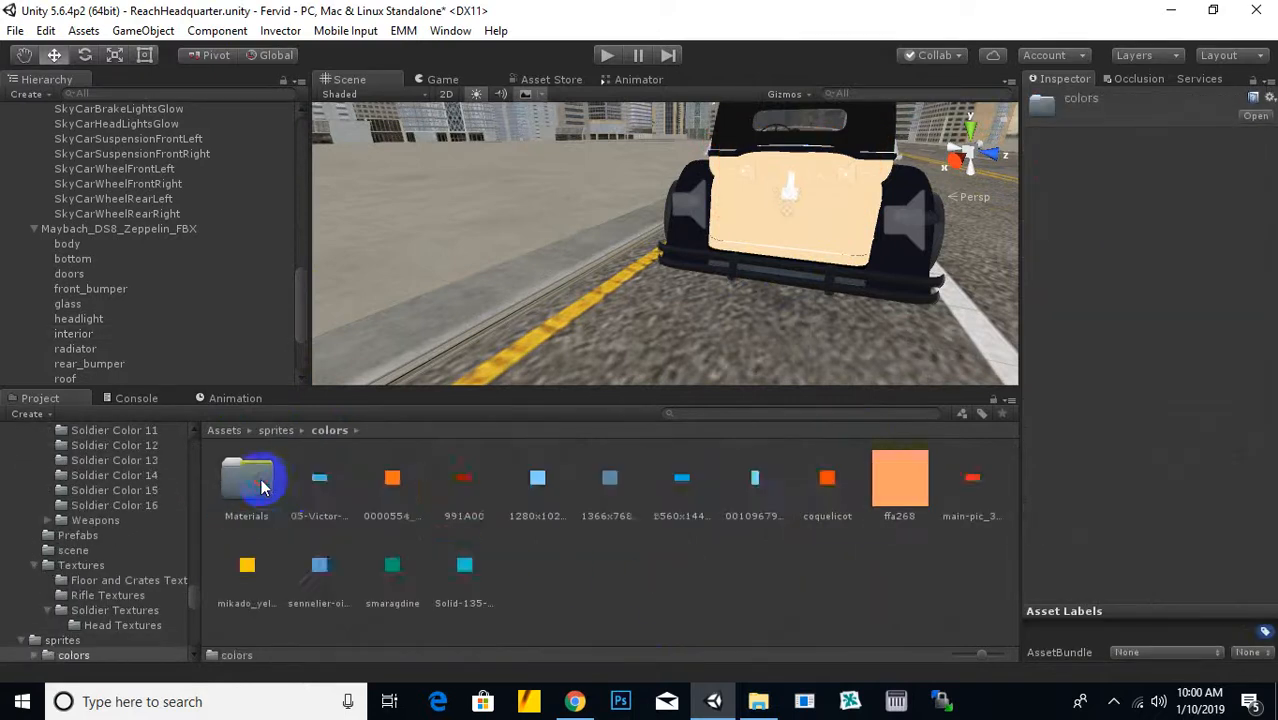
pyautogui.click(292, 433)
pyautogui.doubleClick(445, 480)
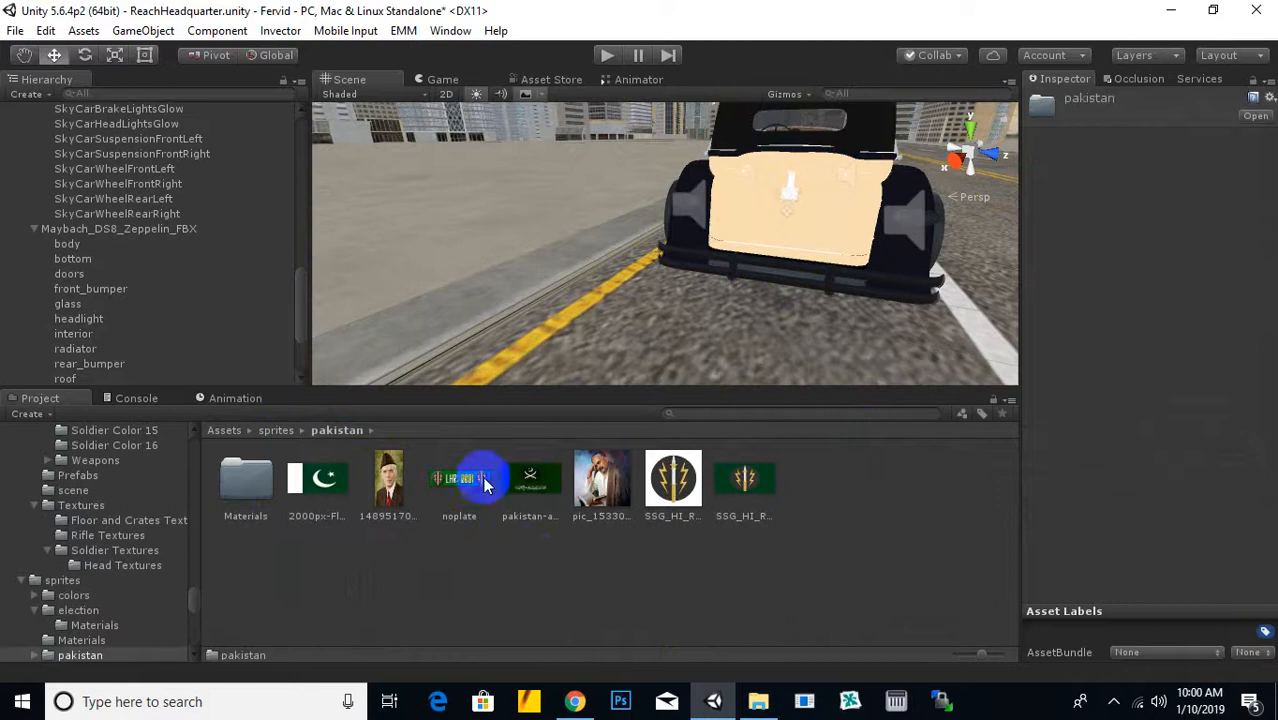
pyautogui.click(459, 476)
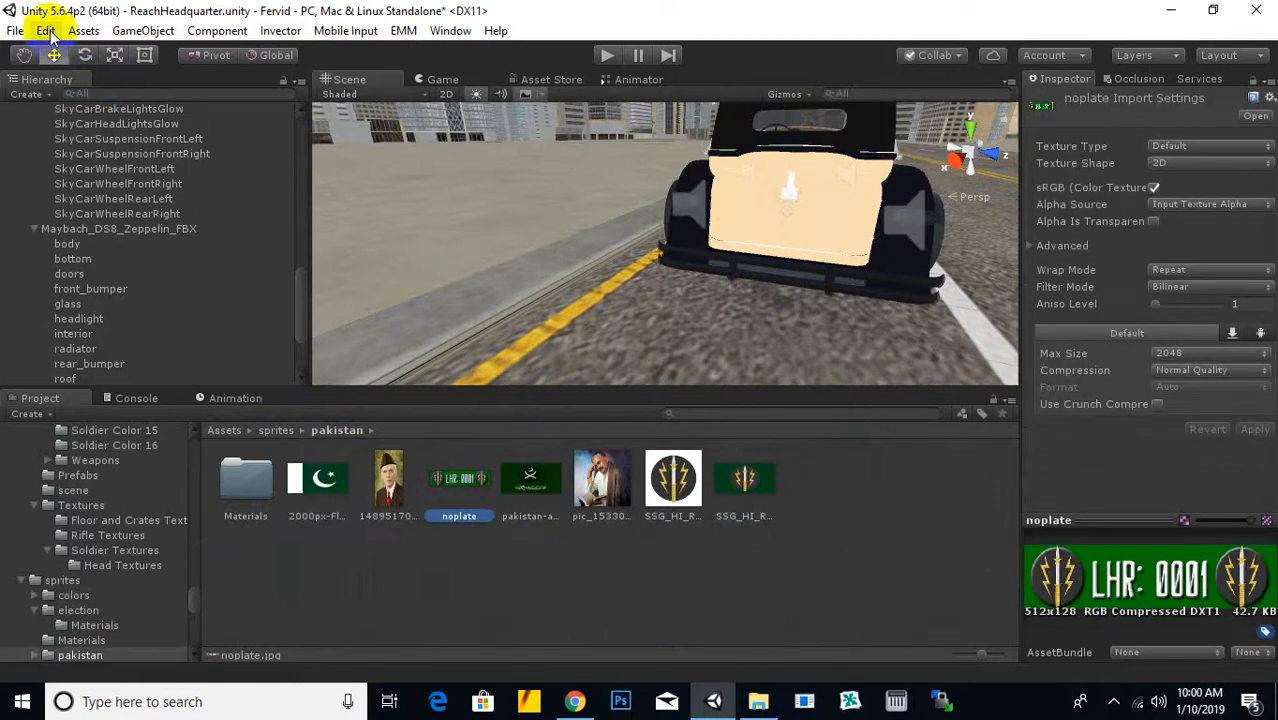
# Create a cube, place it behind the car near X 390.09, Z 146.53, and apply the noplate texture to it
pyautogui.click(26, 93)
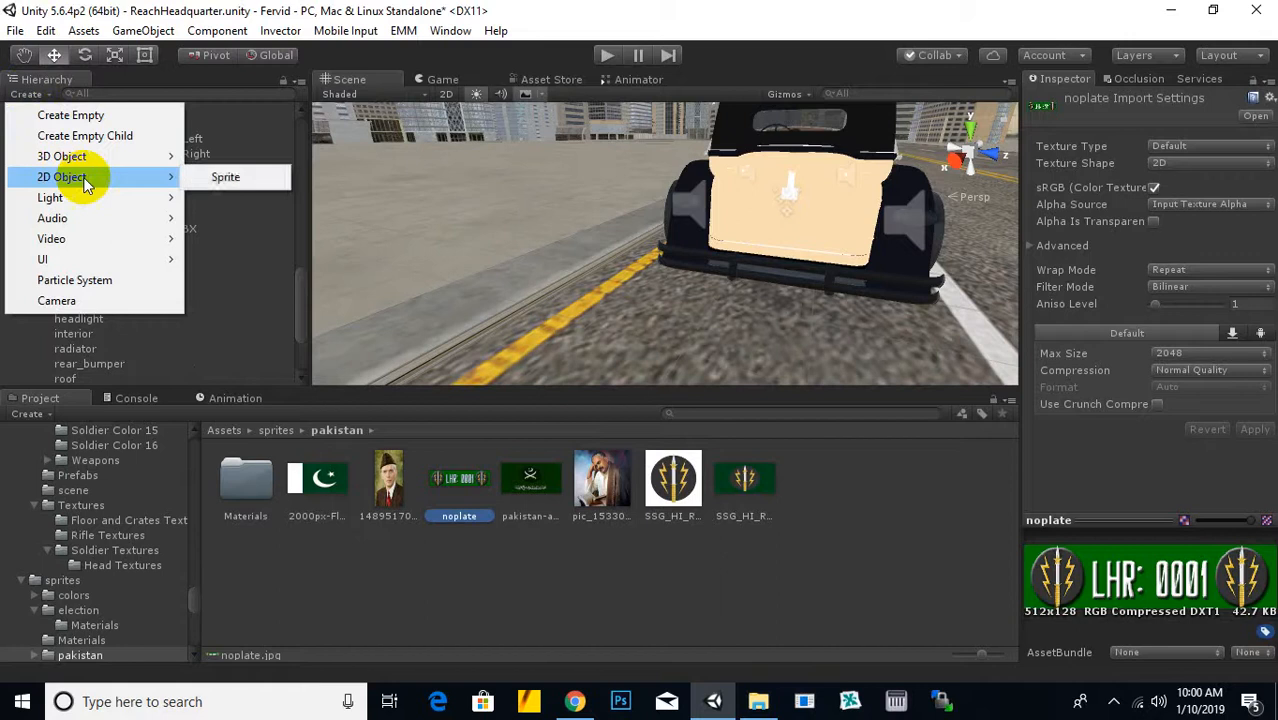
pyautogui.moveTo(165, 160)
pyautogui.click(225, 157)
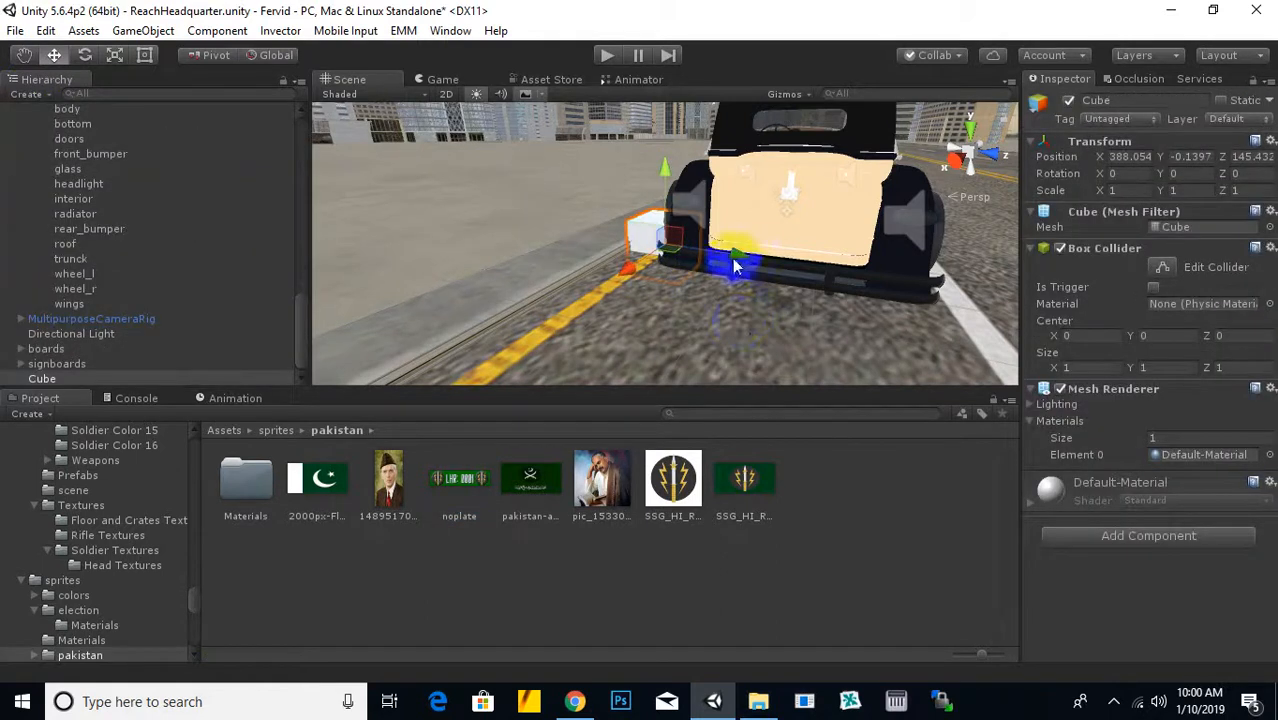
pyautogui.moveTo(734, 265); pyautogui.dragTo(800, 281)
pyautogui.moveTo(716, 287); pyautogui.dragTo(668, 318)
pyautogui.scroll(-3, 750, 336)
pyautogui.moveTo(773, 328); pyautogui.dragTo(765, 297, button='middle')
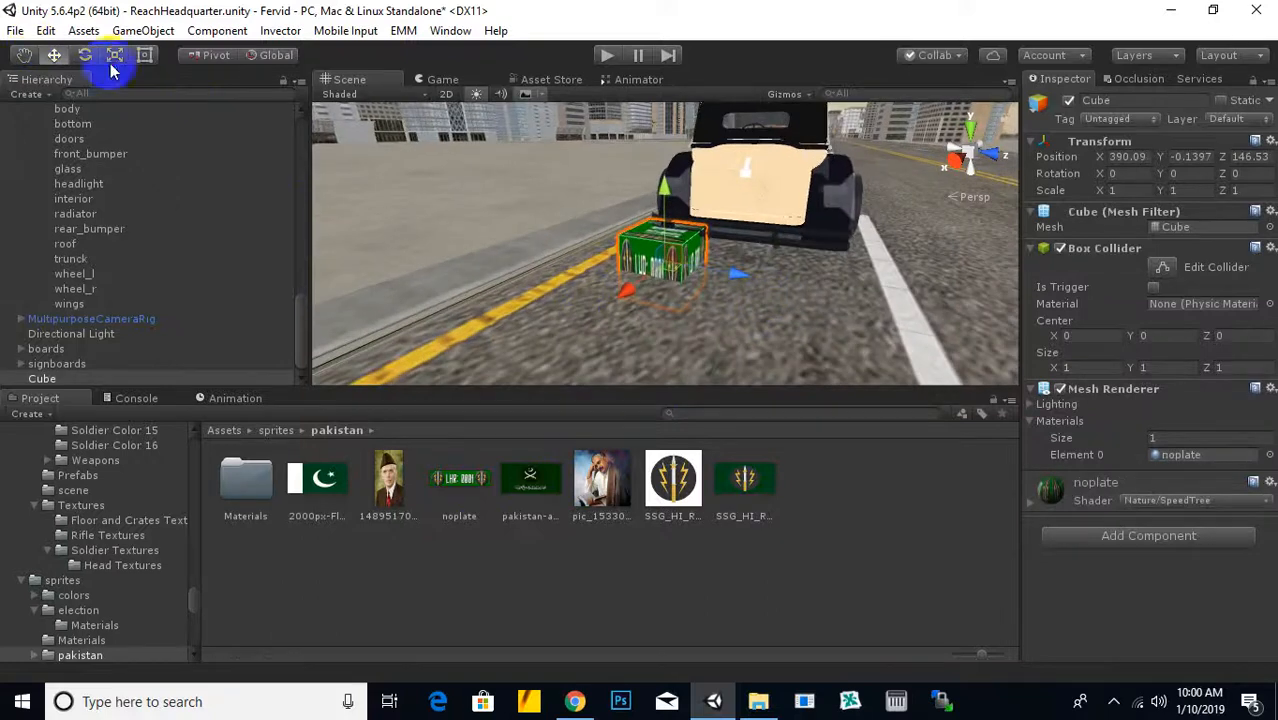
# Scale the cube into a thin number plate of about 0.11 x 0.64 x 2.25
pyautogui.moveTo(665, 252); pyautogui.dragTo(723, 249)
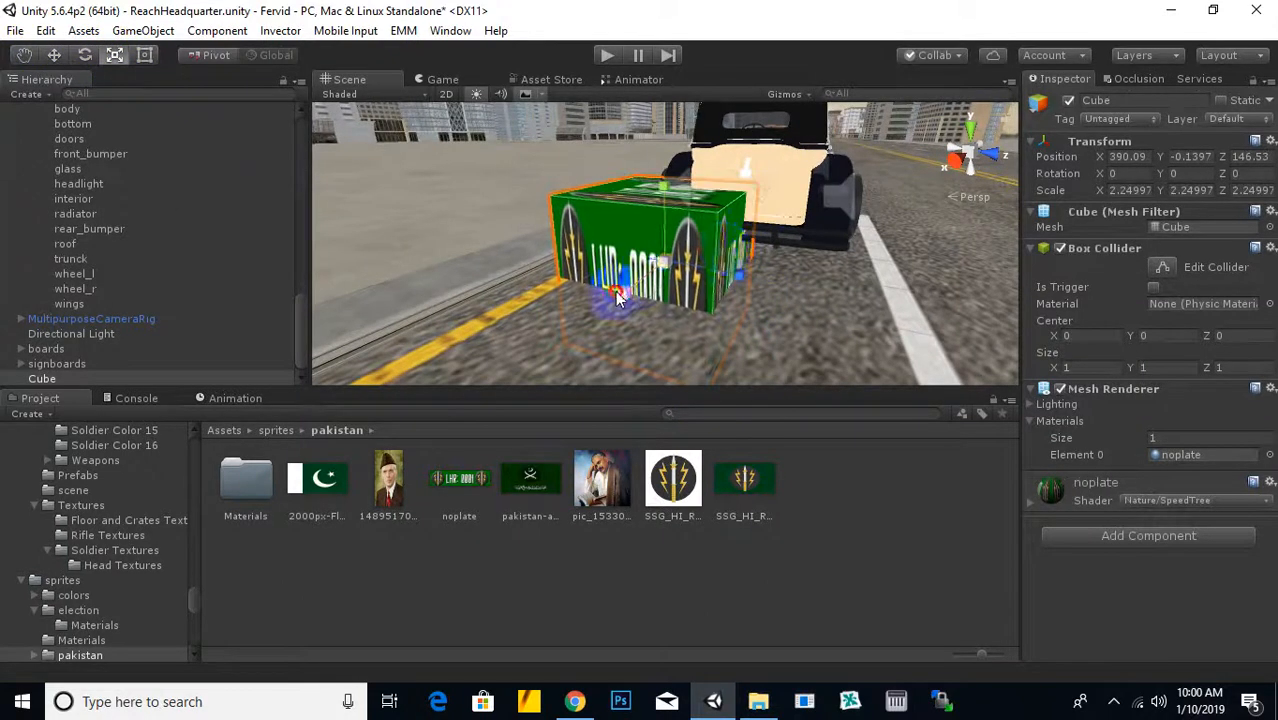
pyautogui.moveTo(621, 294); pyautogui.dragTo(648, 287)
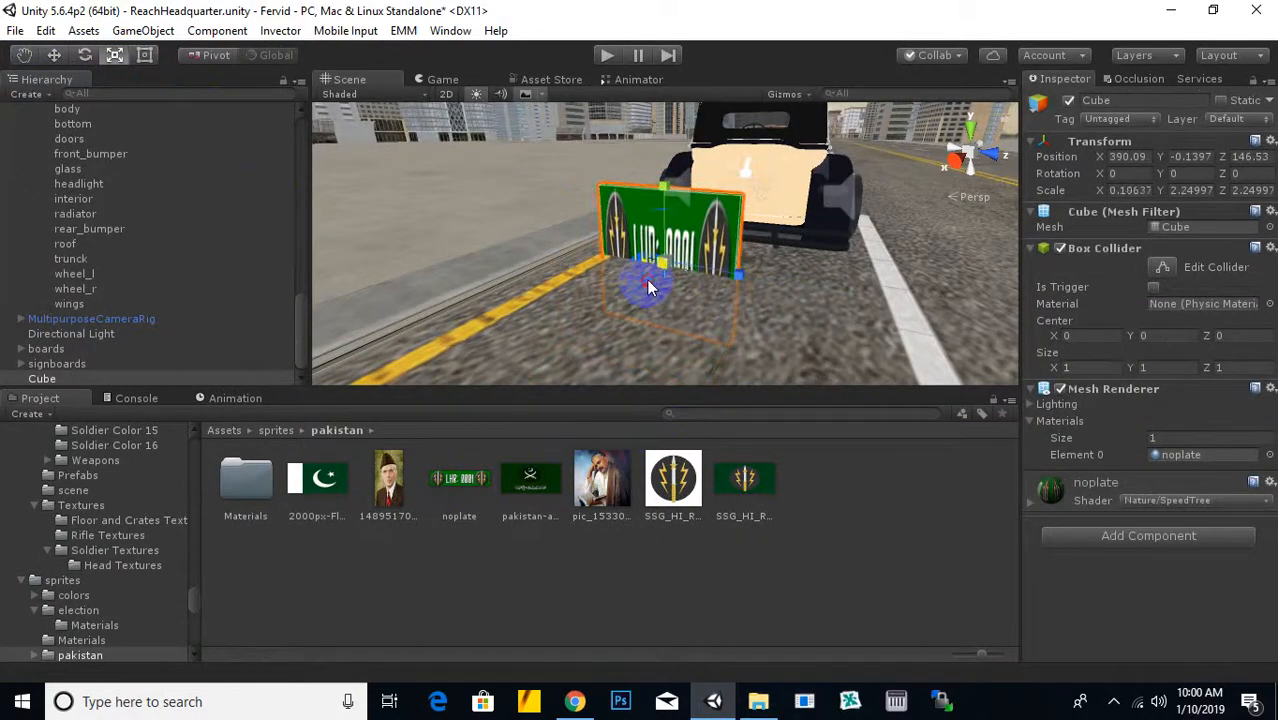
pyautogui.moveTo(668, 192); pyautogui.dragTo(673, 233)
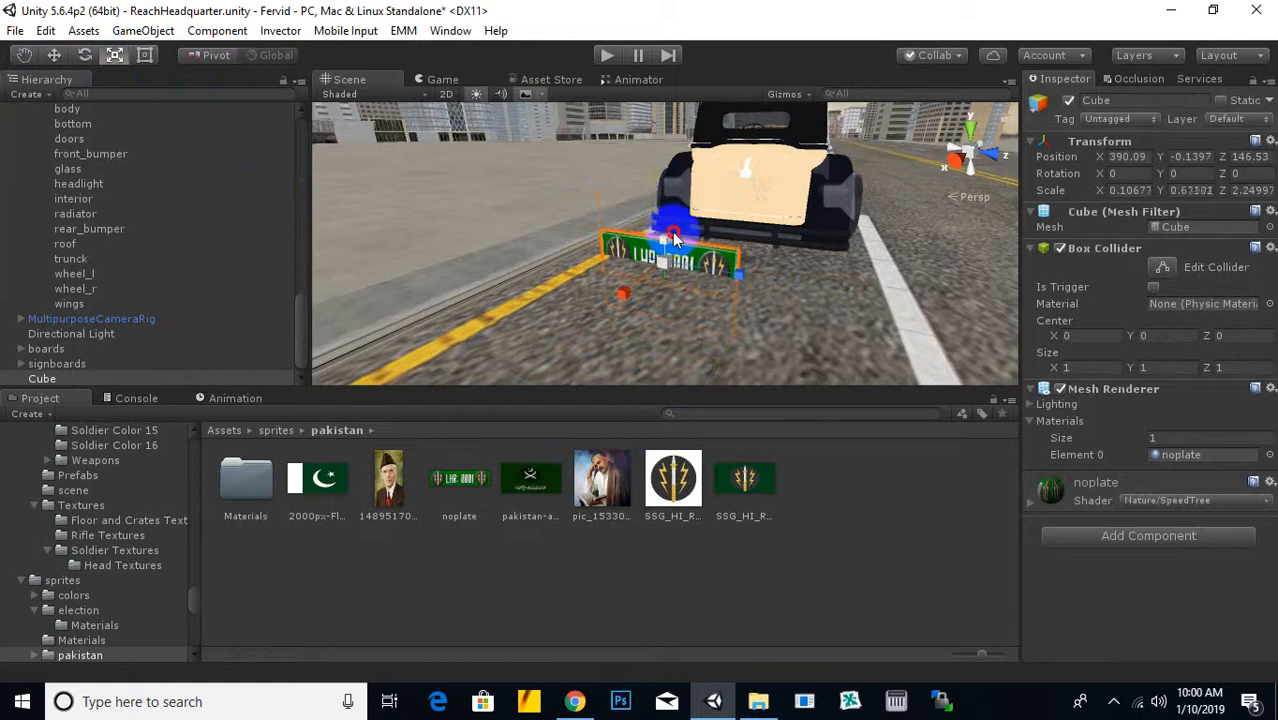
# Move the plate behind the rear bumper to about X 389.84, Y 0.28, Z 147.45 and rotate it about -3.7 degrees around Y
pyautogui.press('w')
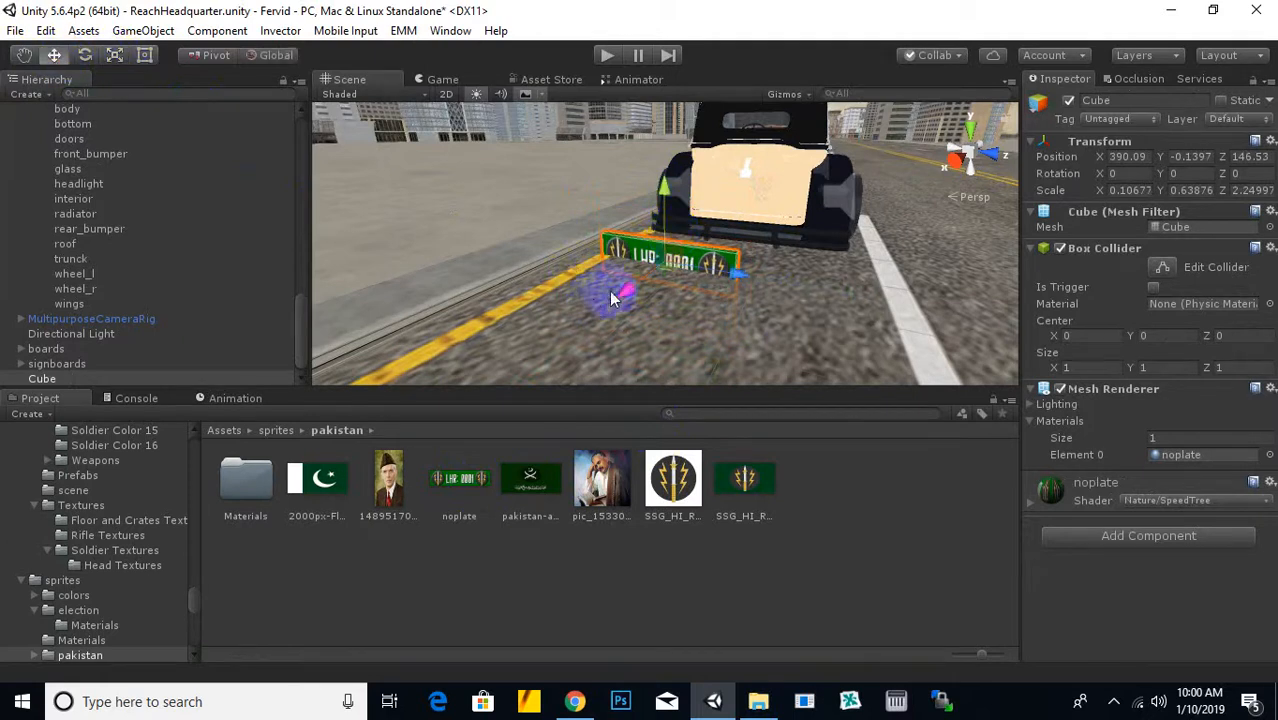
pyautogui.moveTo(613, 297); pyautogui.dragTo(673, 280)
pyautogui.moveTo(686, 181); pyautogui.dragTo(699, 150)
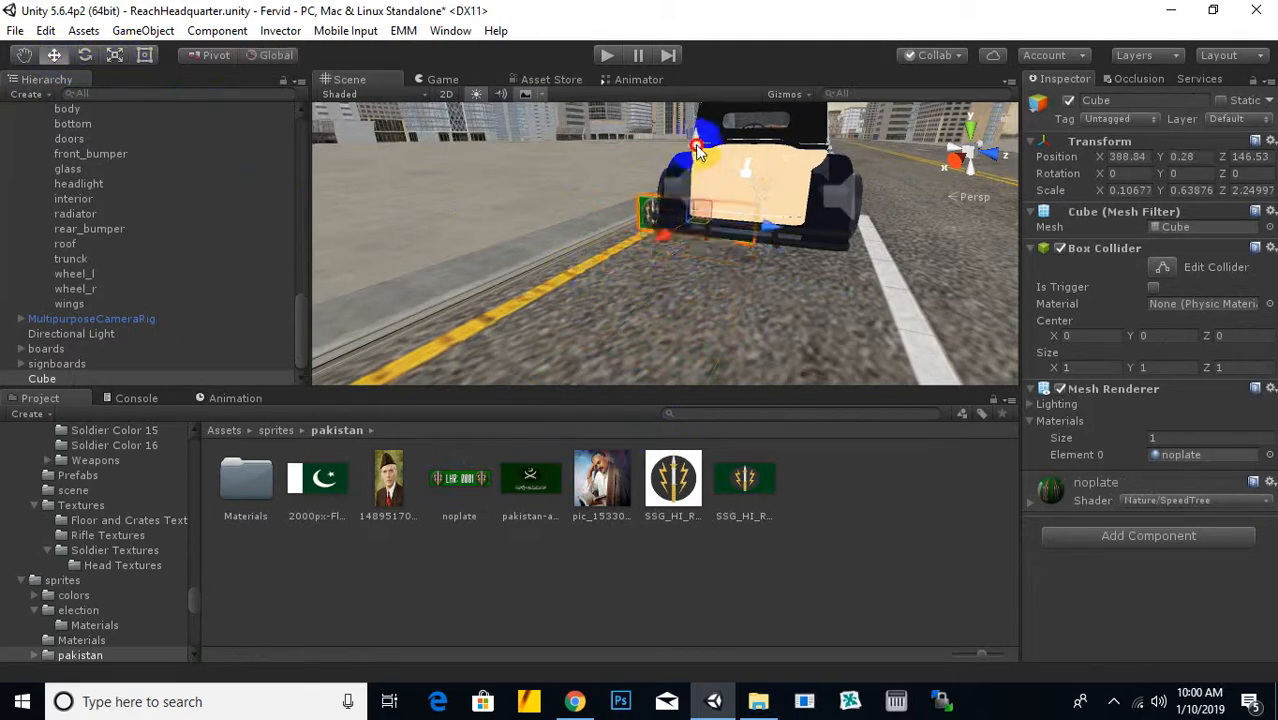
pyautogui.moveTo(667, 240); pyautogui.dragTo(652, 258)
pyautogui.moveTo(755, 238); pyautogui.dragTo(776, 278)
pyautogui.click(86, 55)
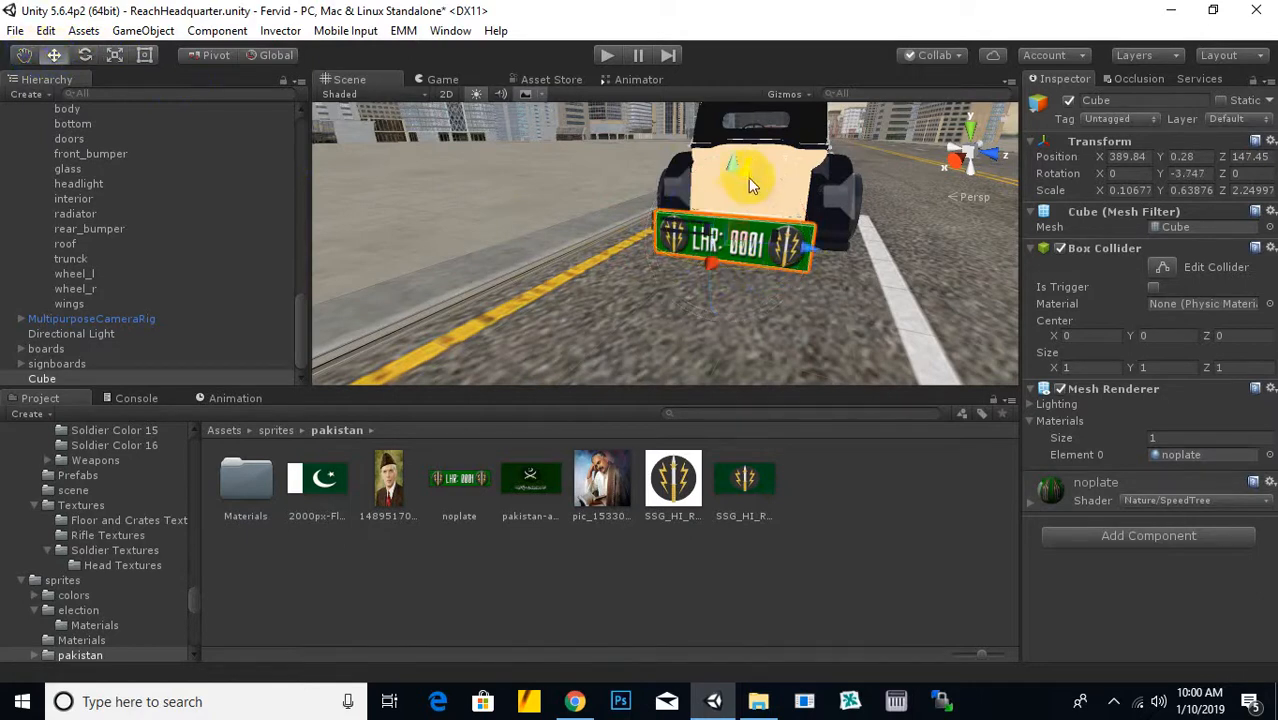
# Scale the number plate down to about 0.06 x 0.37 x 1.32 and seat it on the rear bumper near X 389.89, Y 0.44, Z 147.53
pyautogui.moveTo(751, 184); pyautogui.dragTo(742, 167)
pyautogui.moveTo(708, 255); pyautogui.dragTo(701, 292)
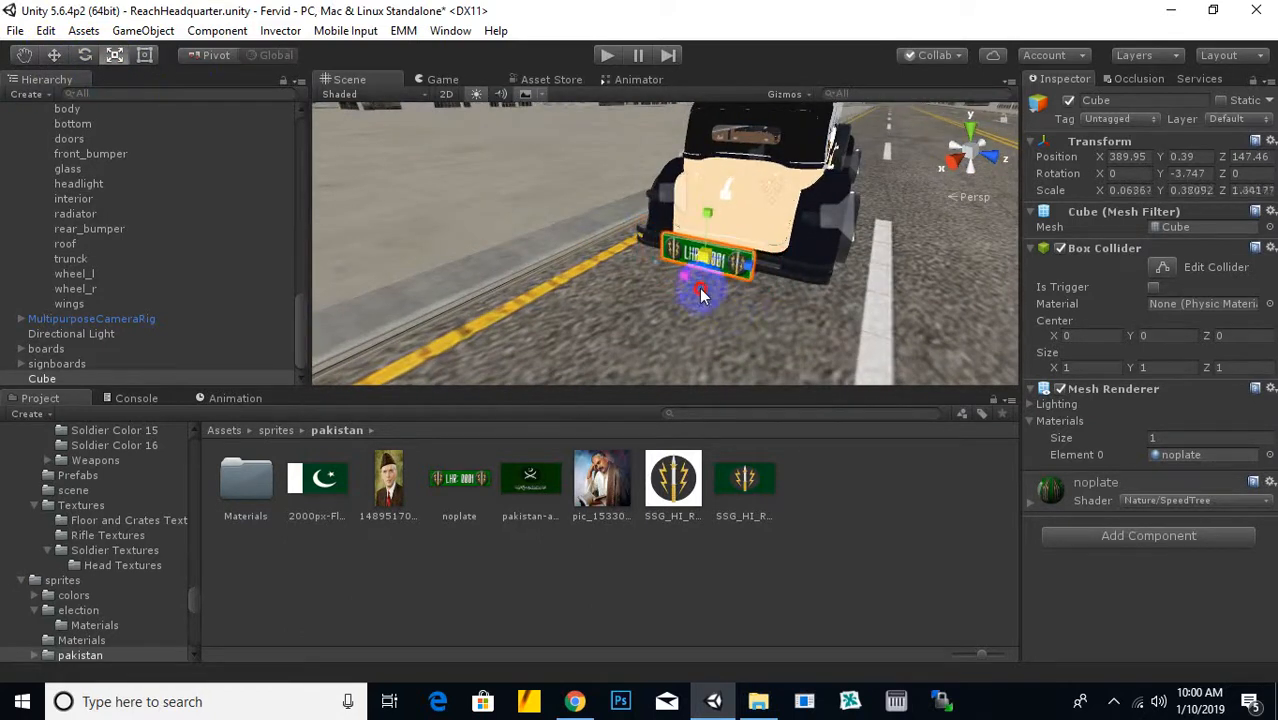
pyautogui.click(54, 55)
pyautogui.scroll(5, 562, 246)
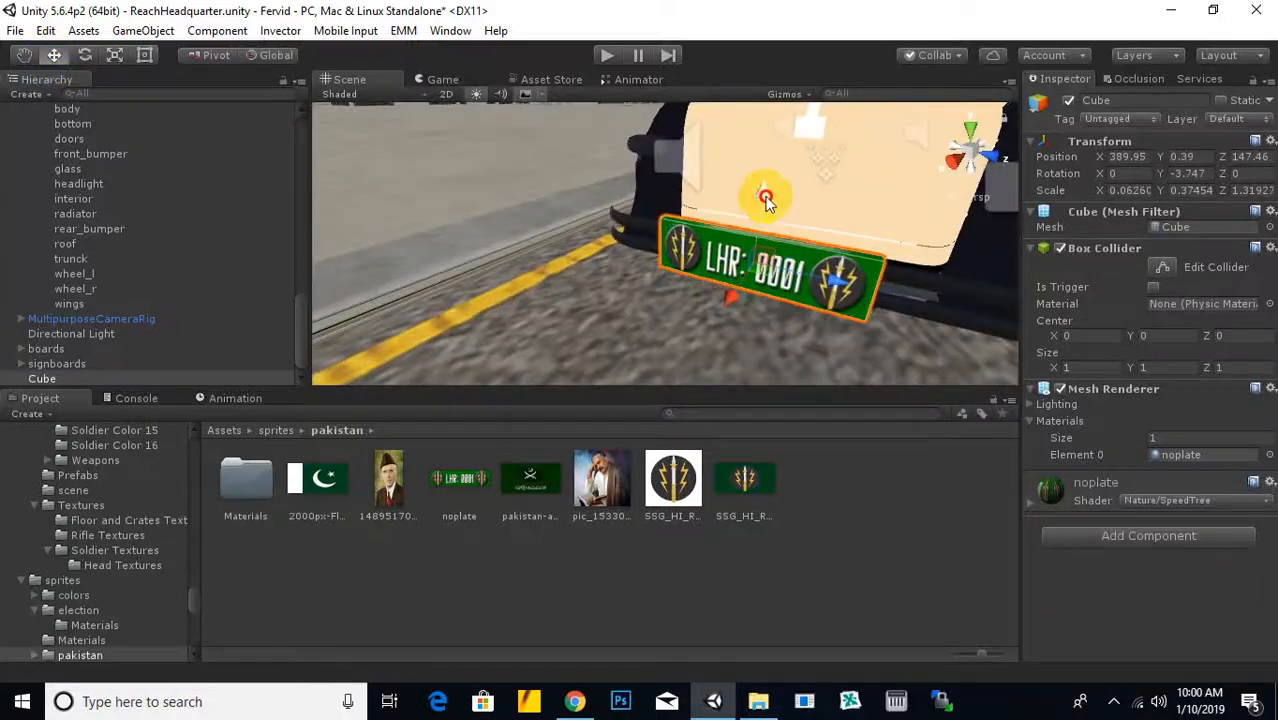
pyautogui.keyDown('alt'); pyautogui.moveTo(765, 196); pyautogui.dragTo(804, 173); pyautogui.keyUp('alt')
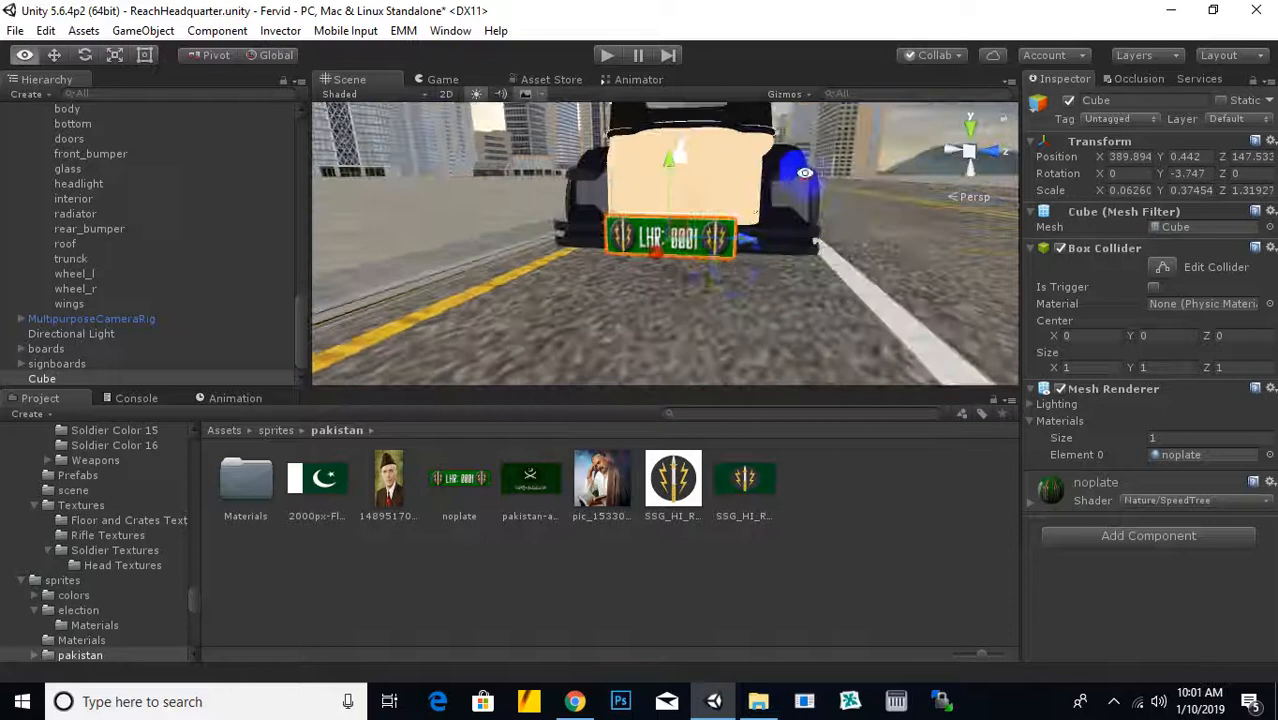
# Duplicate the number plate and move the copy to the front bumper, near X 381.27, Y 0.37, Z 147.07
pyautogui.keyDown('shift'); pyautogui.click(736, 275); pyautogui.keyUp('shift')
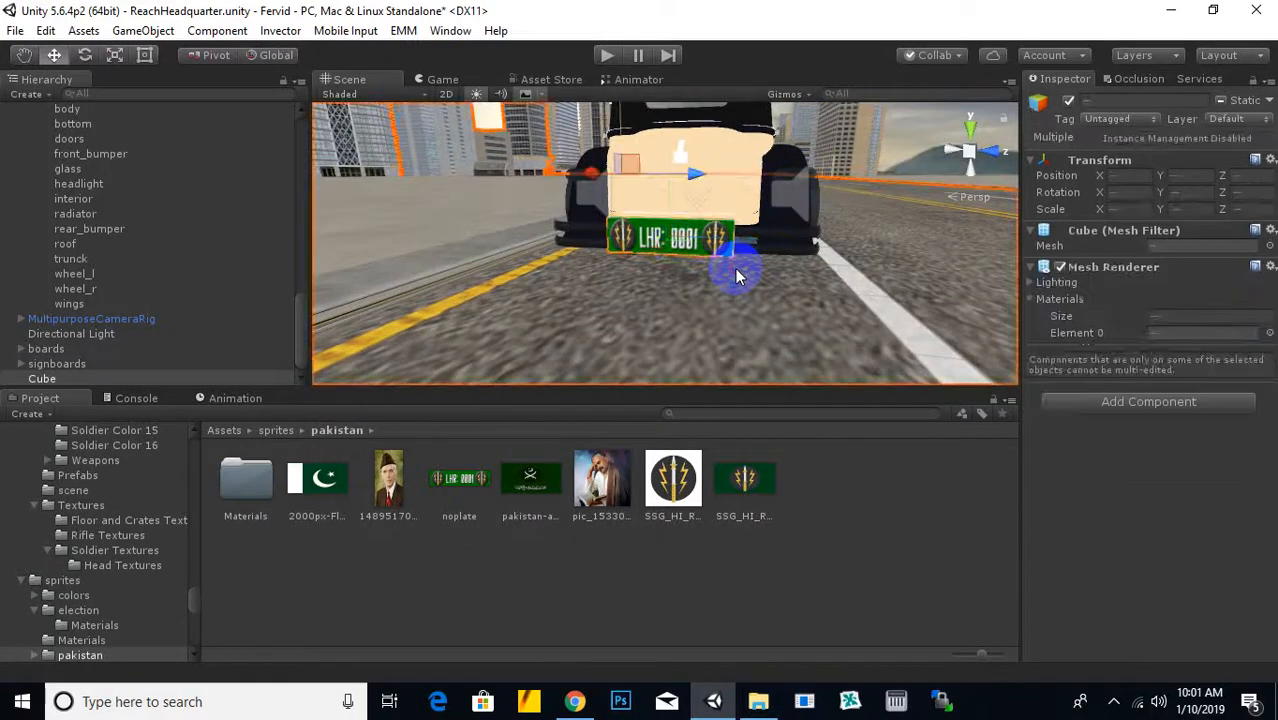
pyautogui.click(680, 250)
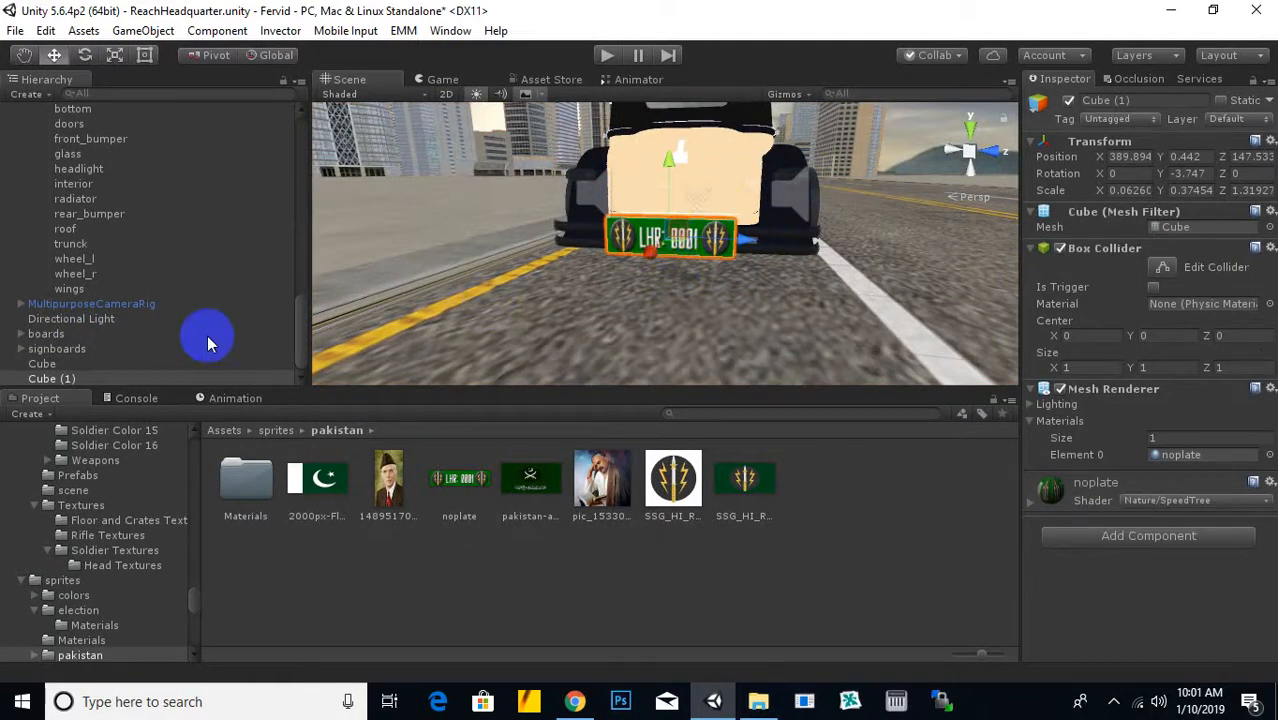
pyautogui.click(127, 366)
pyautogui.click(127, 379)
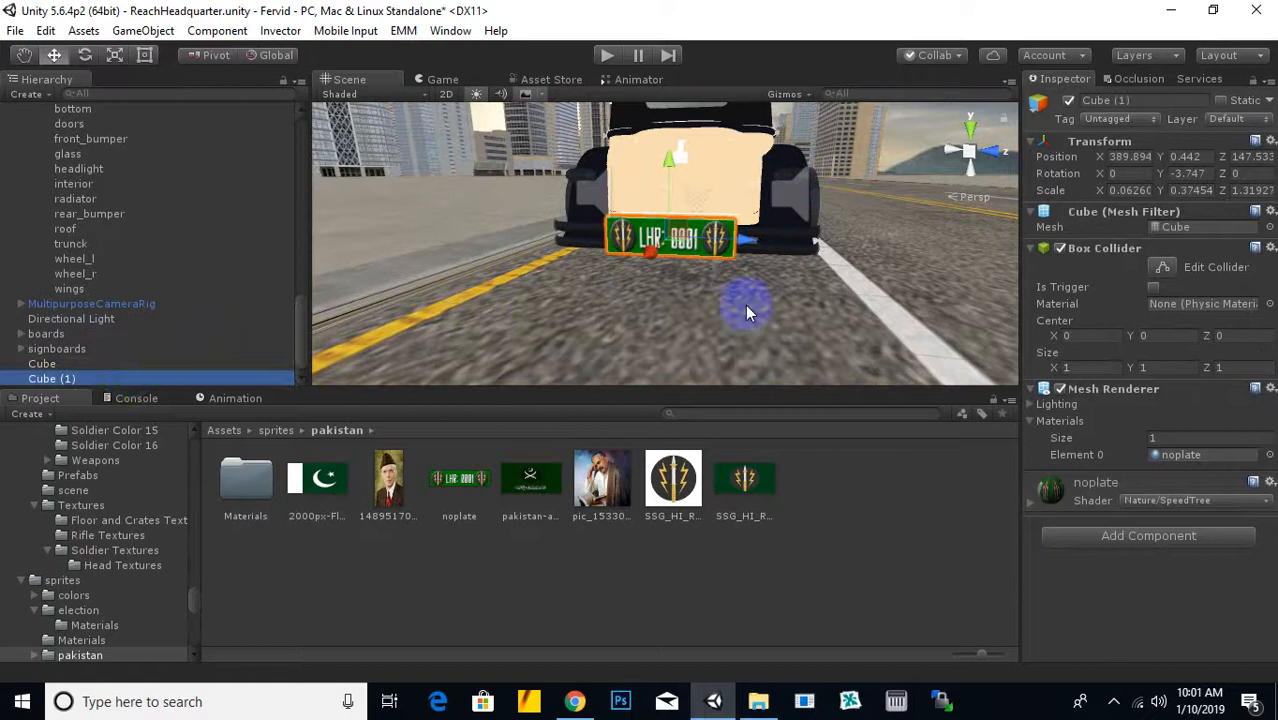
pyautogui.moveTo(660, 270); pyautogui.dragTo(551, 302)
pyautogui.moveTo(590, 250); pyautogui.dragTo(868, 242)
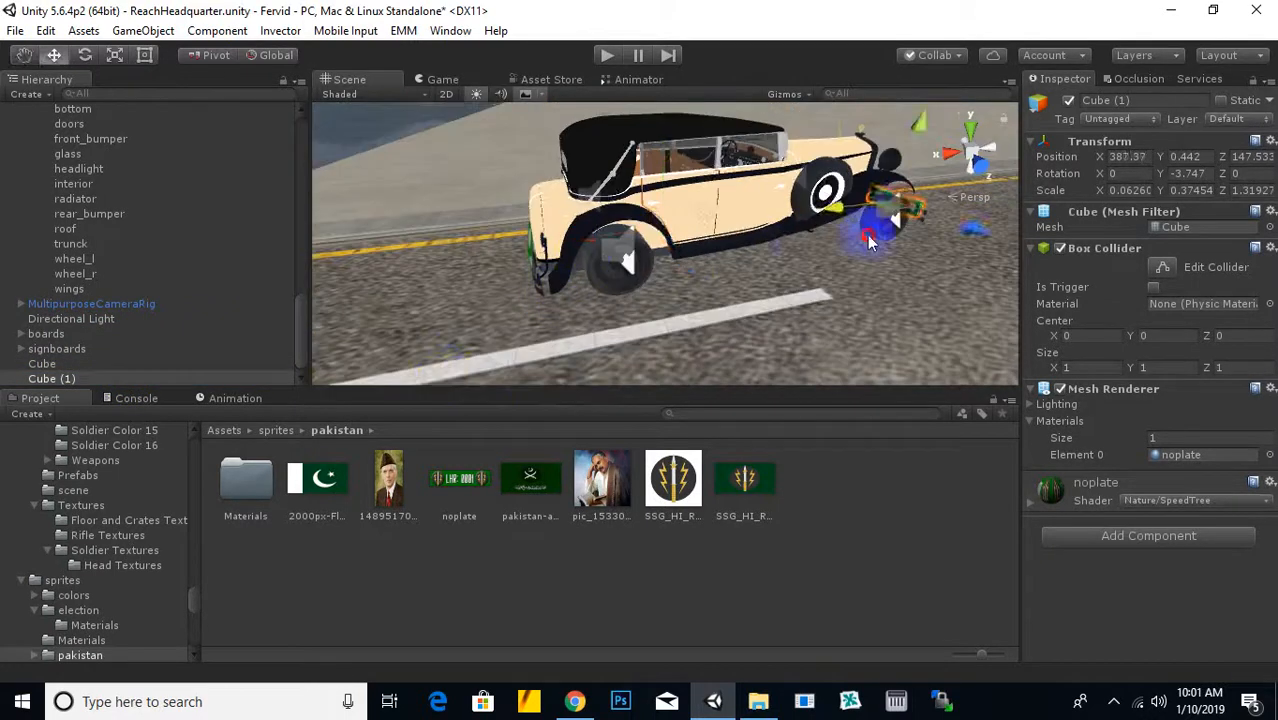
pyautogui.keyDown('alt'); pyautogui.moveTo(878, 293); pyautogui.dragTo(688, 294); pyautogui.keyUp('alt')
pyautogui.scroll(5, 542, 280)
pyautogui.moveTo(479, 258); pyautogui.dragTo(1008, 289)
# Run the scene briefly to check the plates and parent both cubes under Maybach_DS8_Zeppelin_FBX
pyautogui.click(607, 57)
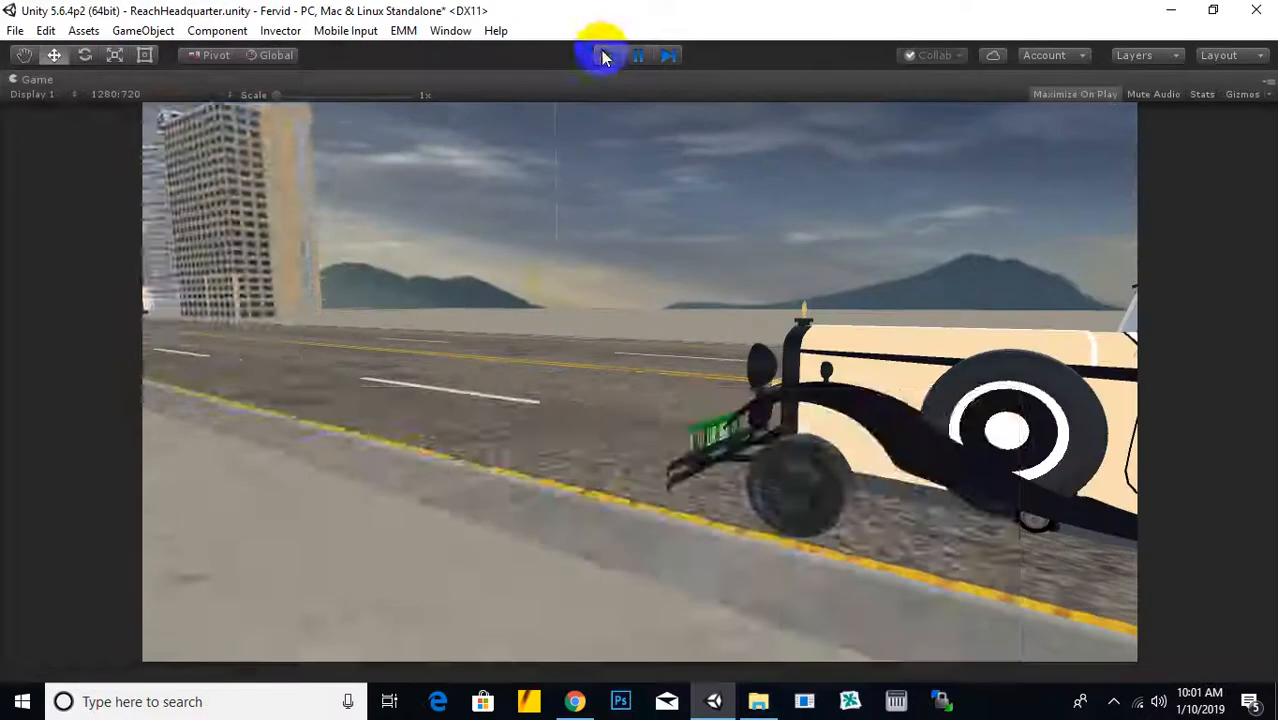
pyautogui.click(603, 56)
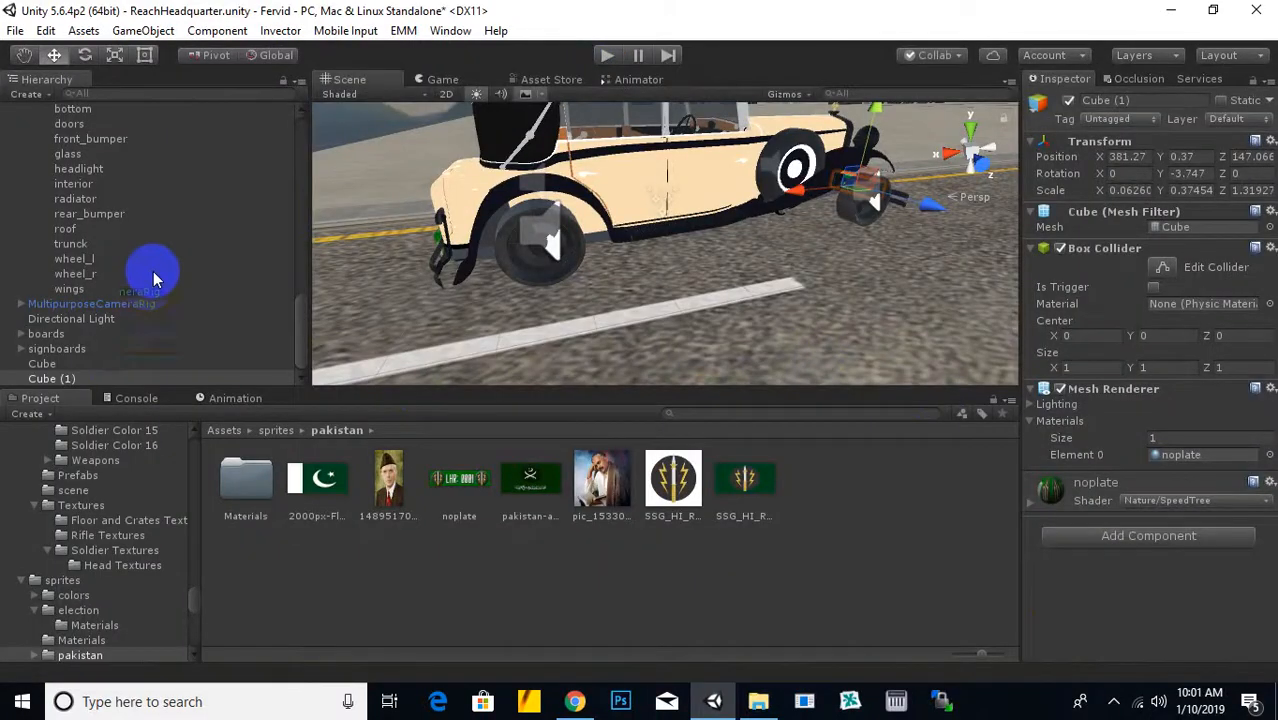
pyautogui.keyDown('shift'); pyautogui.click(44, 364); pyautogui.keyUp('shift')
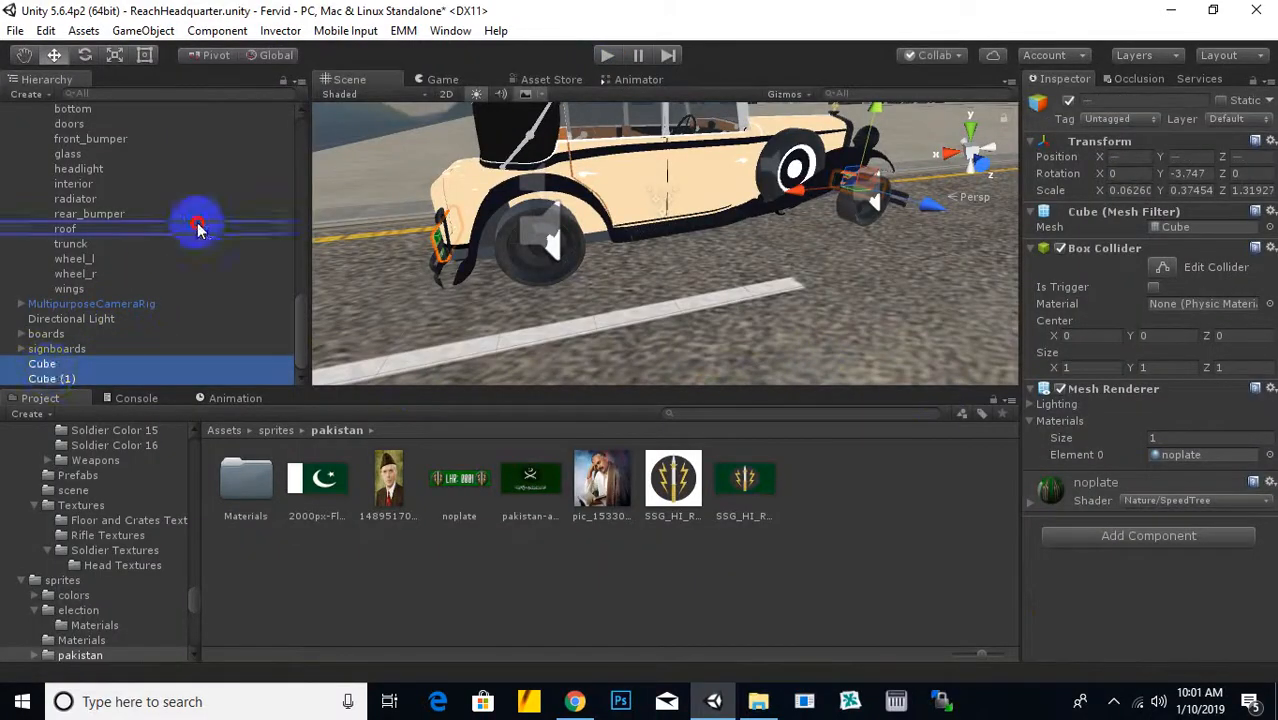
pyautogui.moveTo(197, 229); pyautogui.dragTo(123, 259)
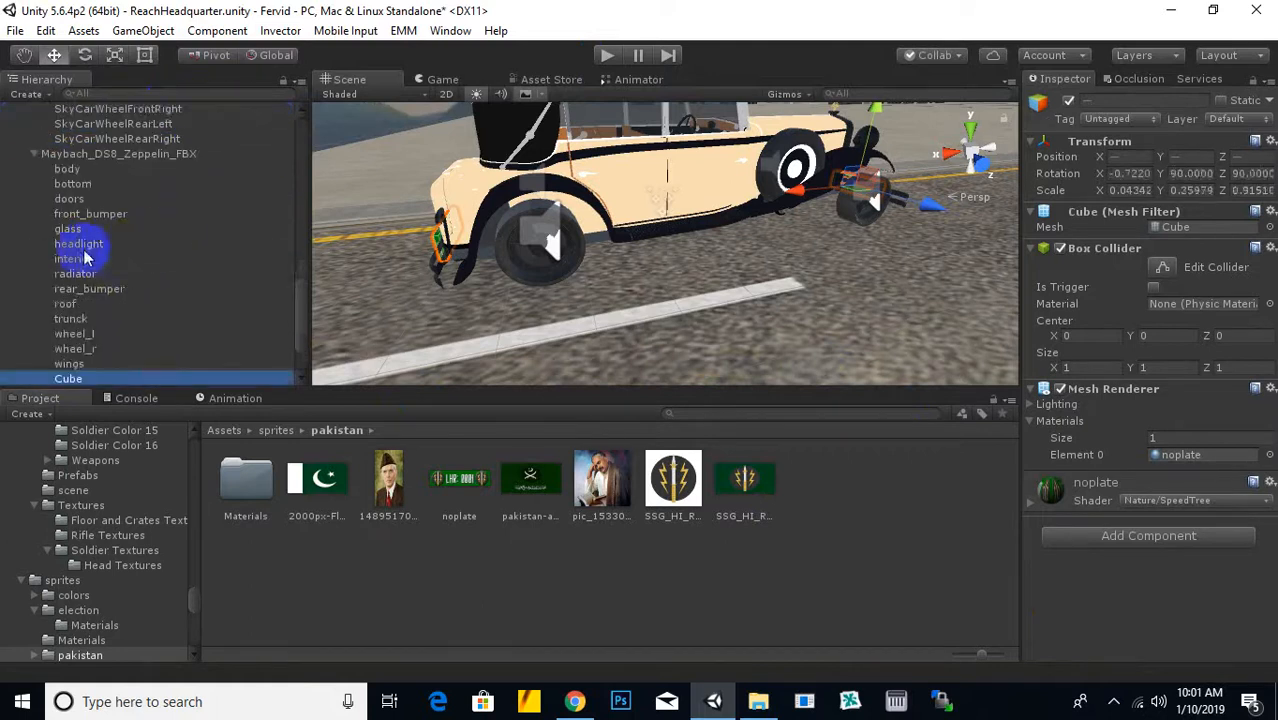
# Test-drive the car in play mode, steering both ways and reversing, to check that the plates follow it
pyautogui.click(607, 55)
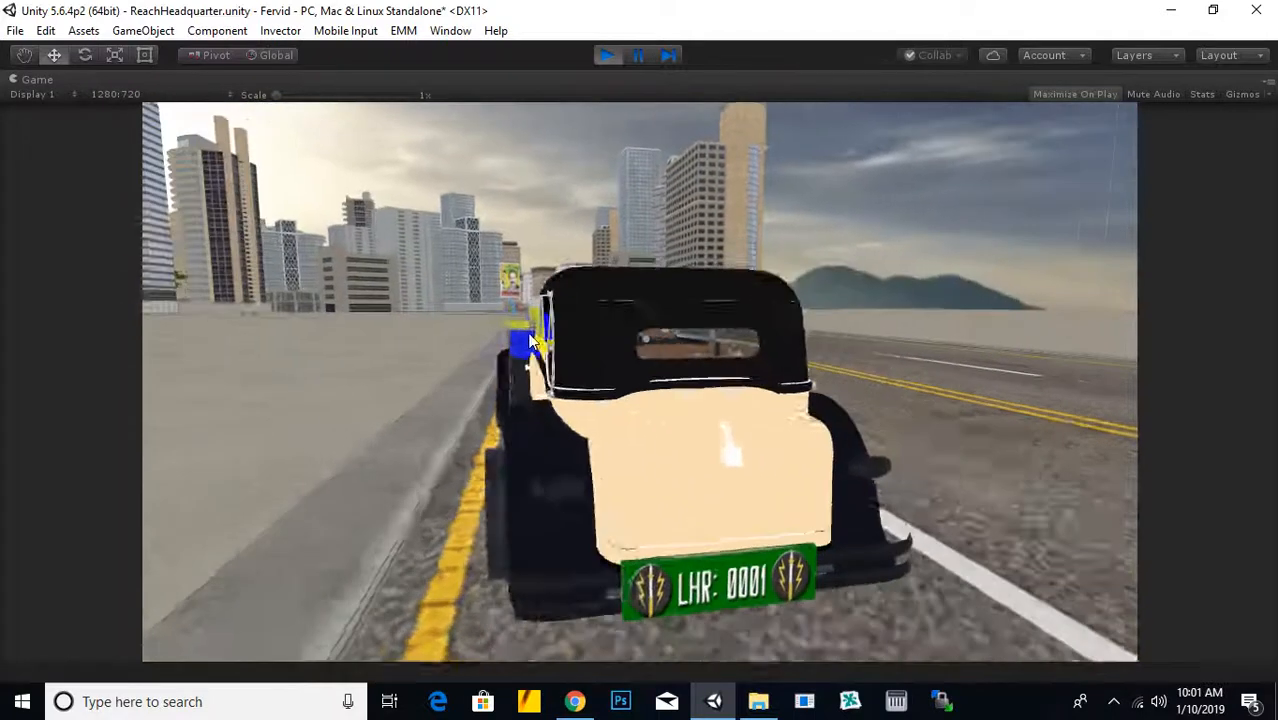
pyautogui.press('Right')
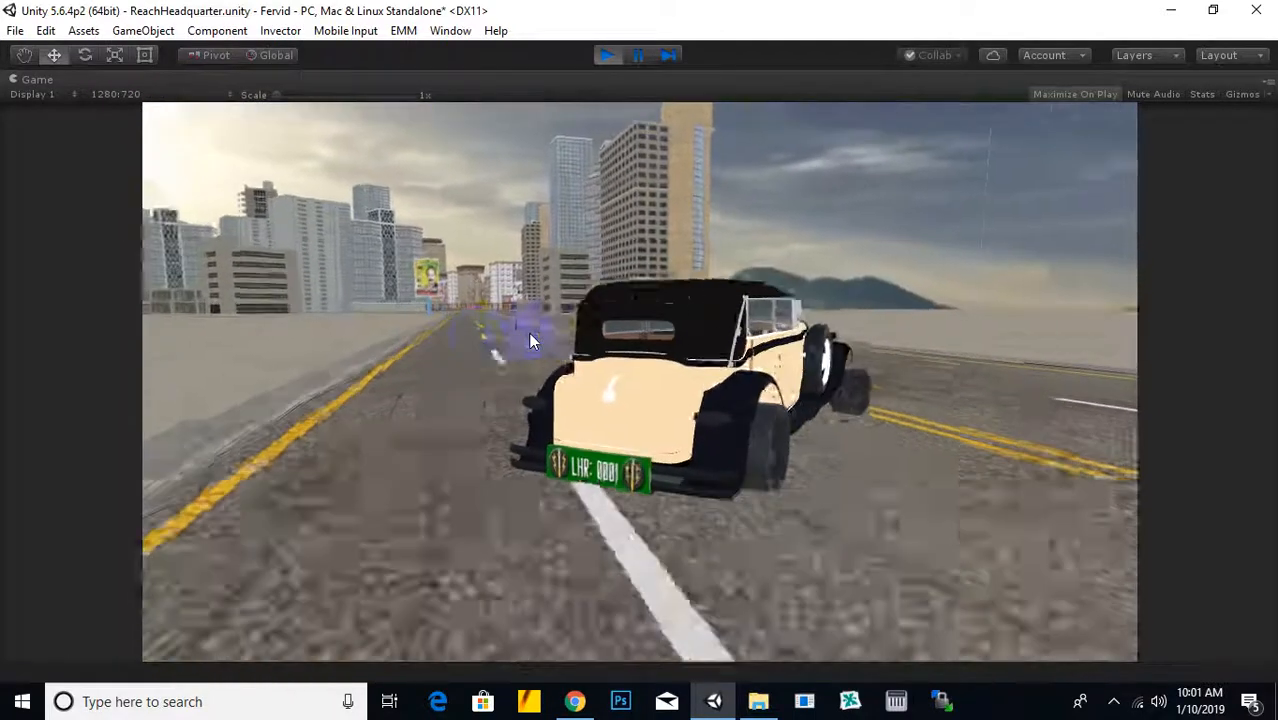
pyautogui.press('Left')
pyautogui.press('Down')
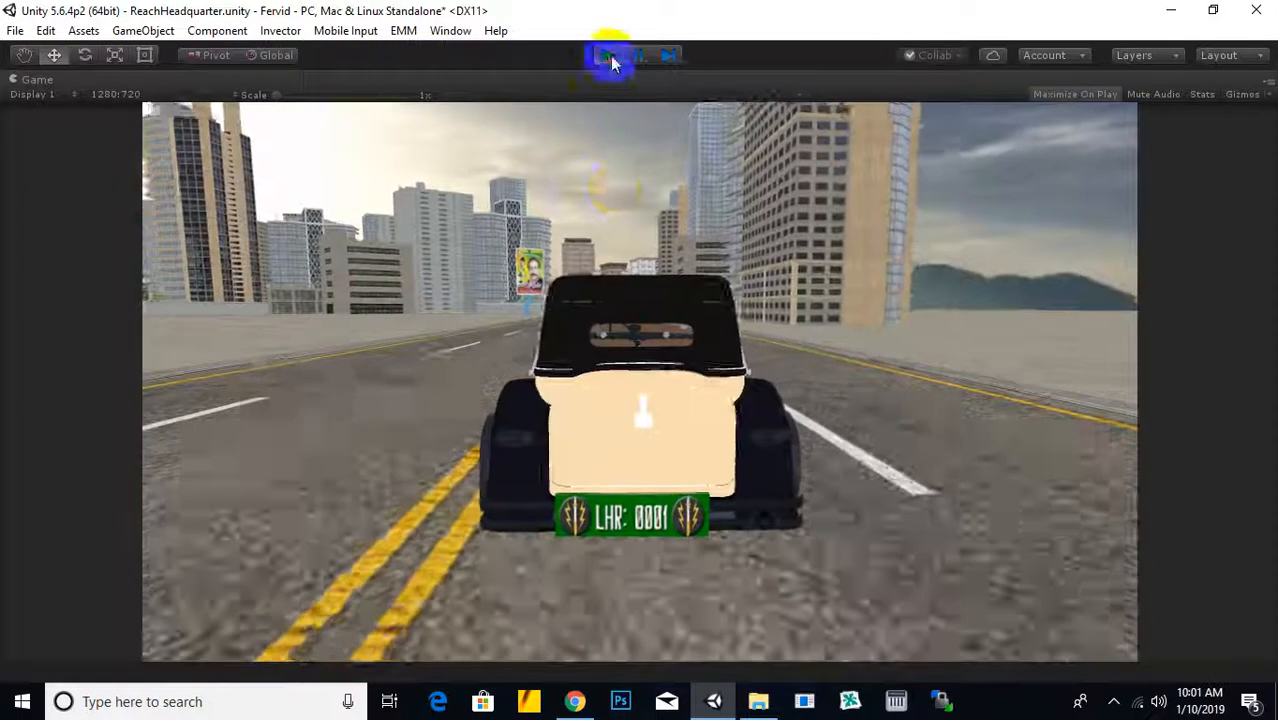
pyautogui.click(607, 55)
pyautogui.scroll(-5, 671, 272)
pyautogui.moveTo(671, 272); pyautogui.dragTo(582, 314, button='right')
pyautogui.scroll(4, 673, 273)
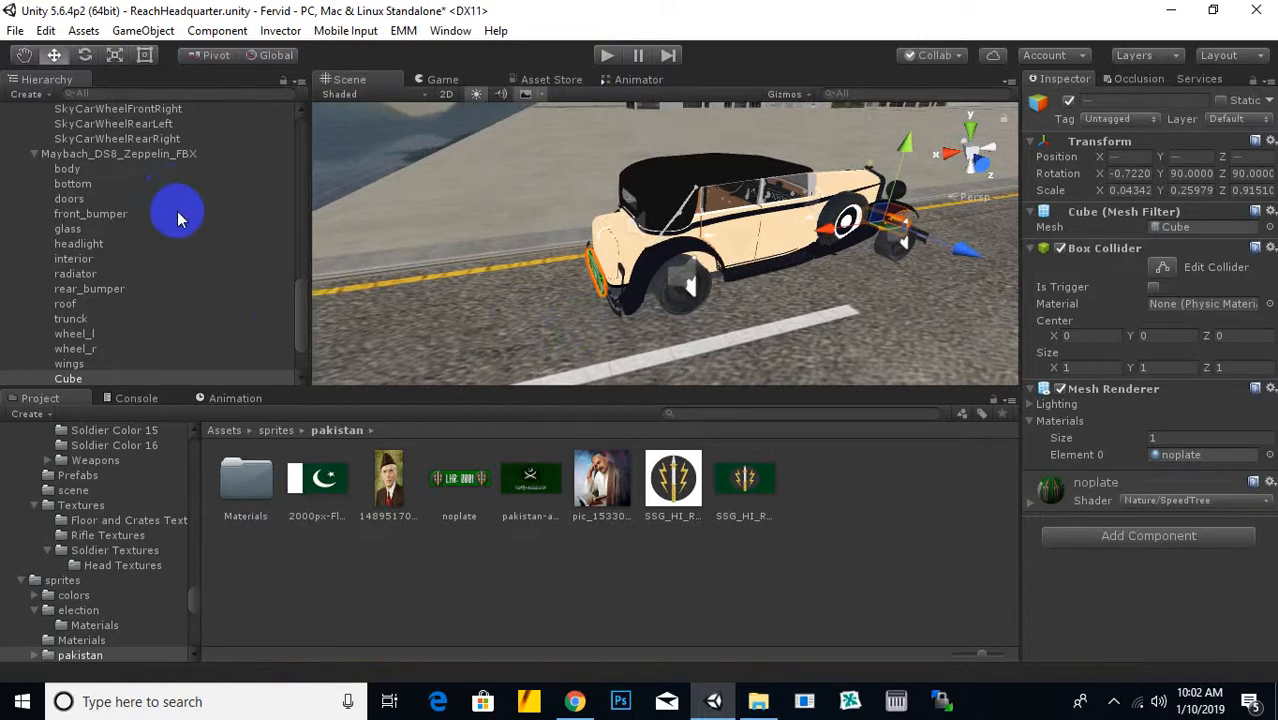
# Collapse the Maybach and SkyCar hierarchies and move MultipurposeCameraRig toward the car, to about X 320, Z 132.9
pyautogui.click(34, 155)
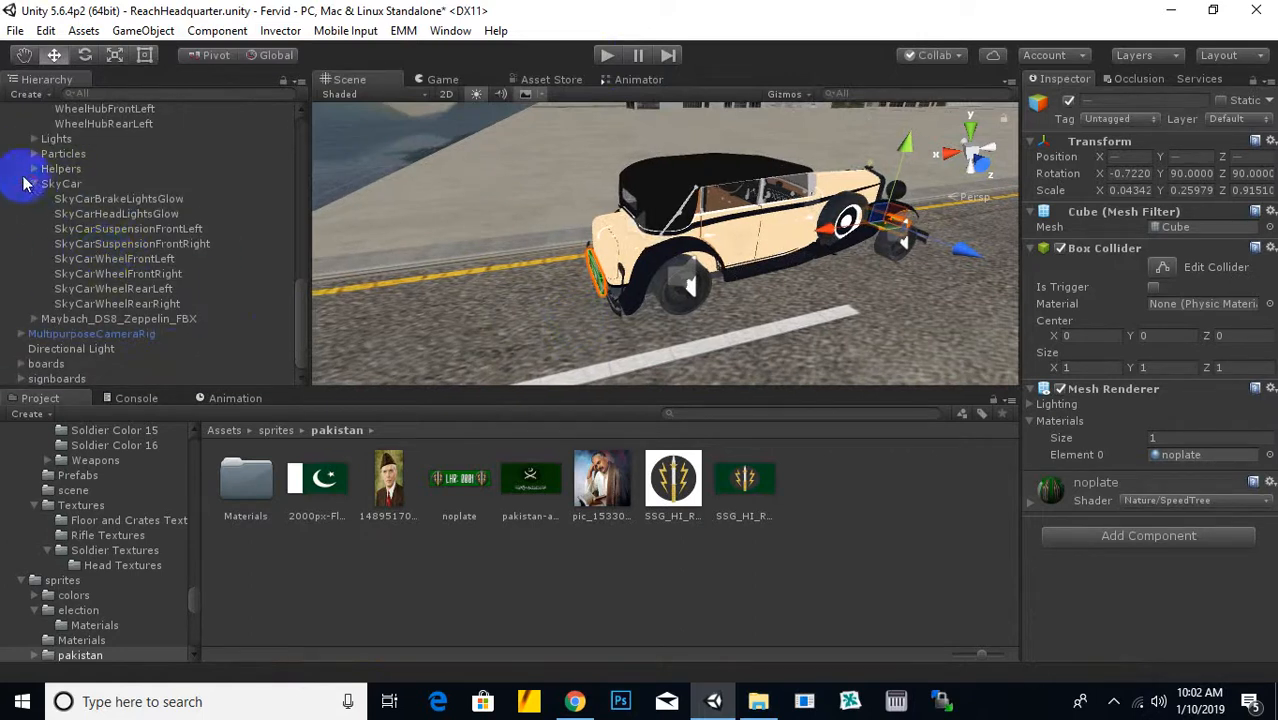
pyautogui.click(33, 184)
pyautogui.click(100, 334)
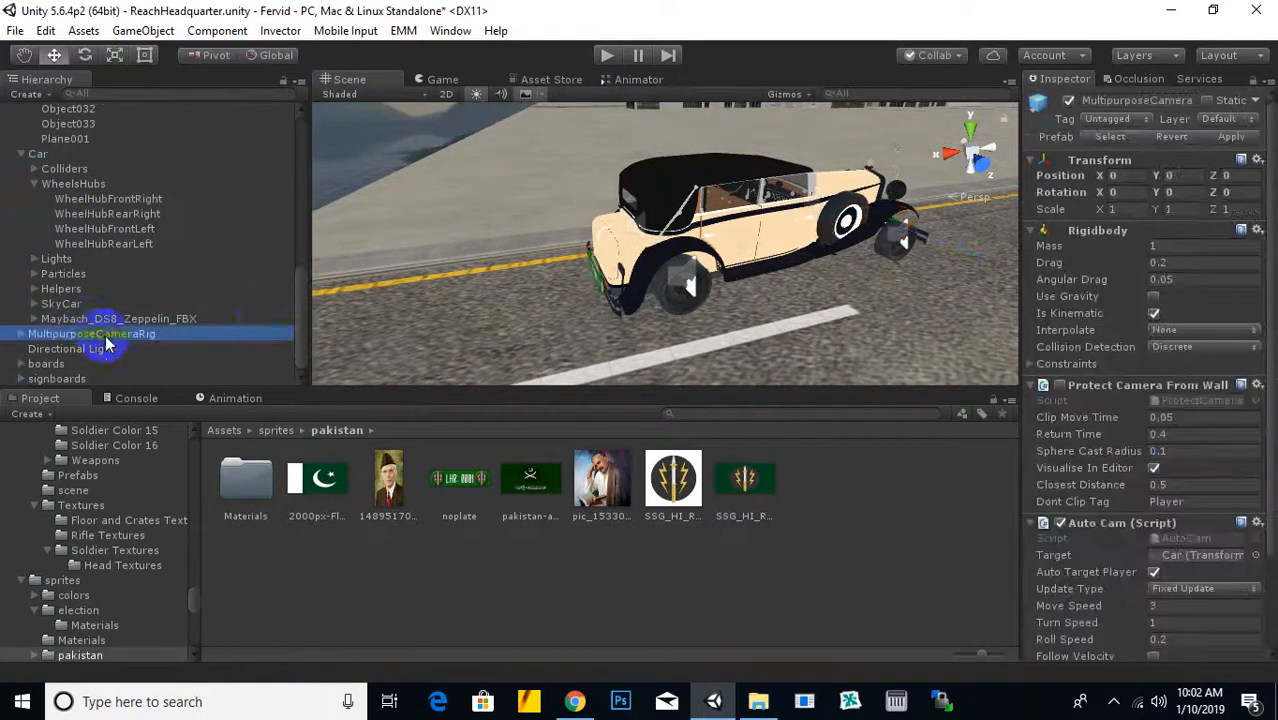
pyautogui.moveTo(412, 285); pyautogui.dragTo(585, 273, button='right')
pyautogui.moveTo(671, 222); pyautogui.dragTo(562, 257)
pyautogui.scroll(5, 638, 257)
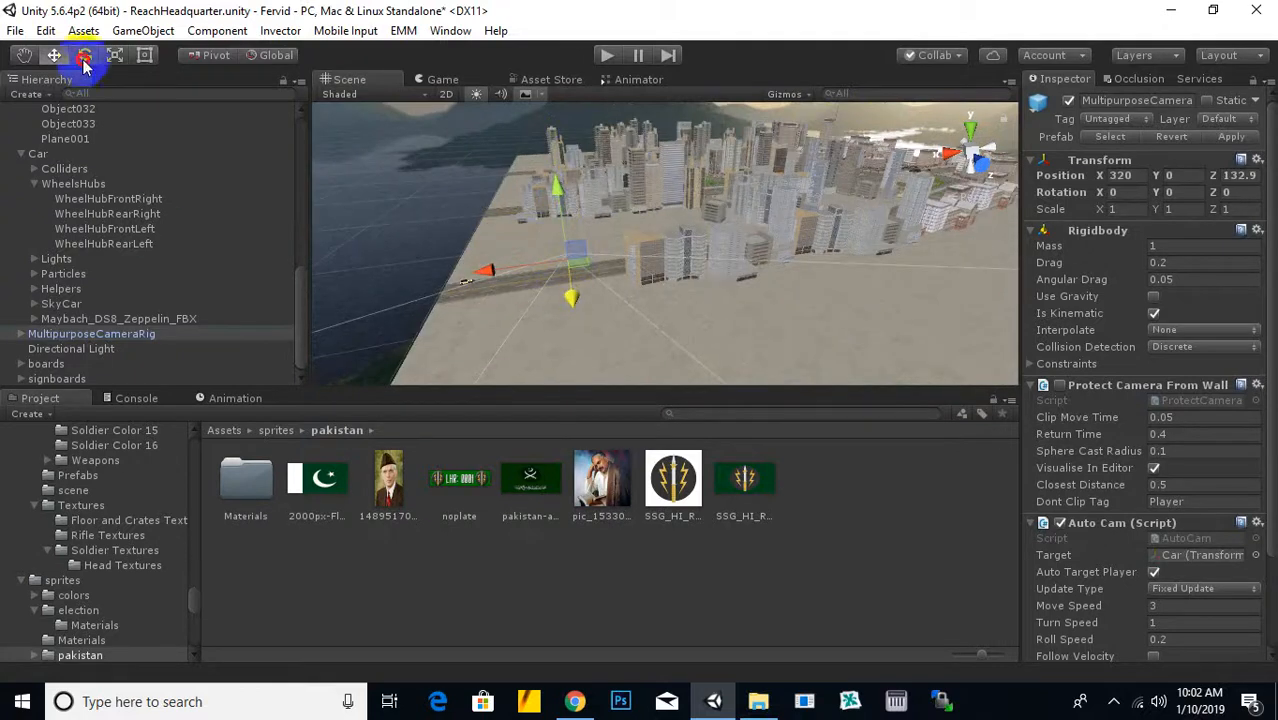
# Rotate the camera rig about 110.6 degrees around Y, shift it to about X 328, Z 153, and check it in play mode
pyautogui.moveTo(601, 303); pyautogui.dragTo(270, 368)
pyautogui.keyDown('alt'); pyautogui.moveTo(461, 311); pyautogui.dragTo(333, 172); pyautogui.keyUp('alt')
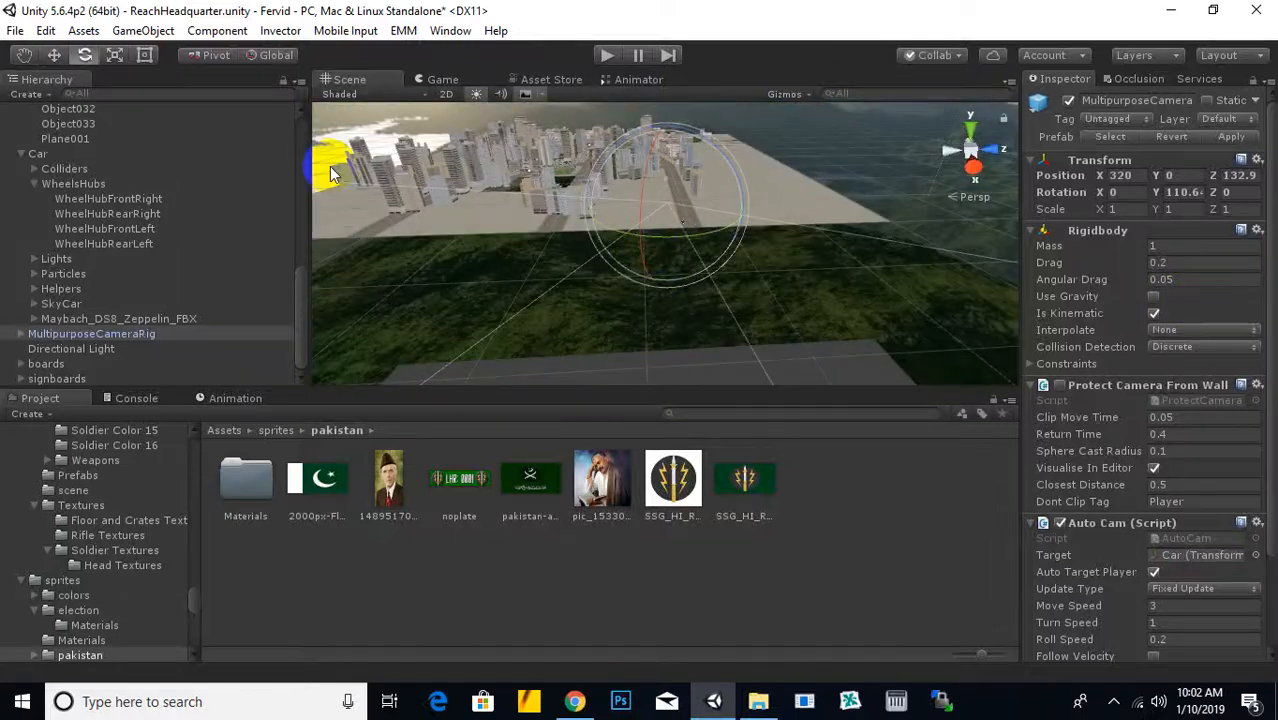
pyautogui.click(54, 56)
pyautogui.moveTo(600, 205); pyautogui.dragTo(612, 200)
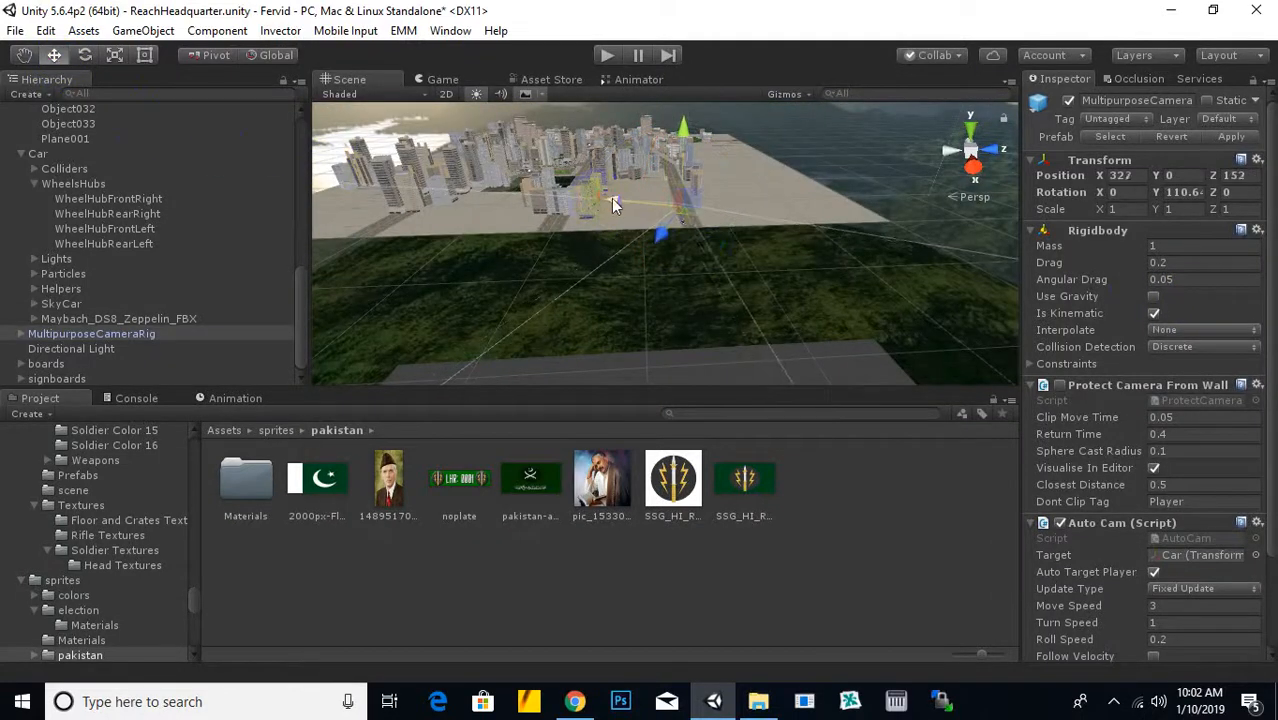
pyautogui.click(607, 55)
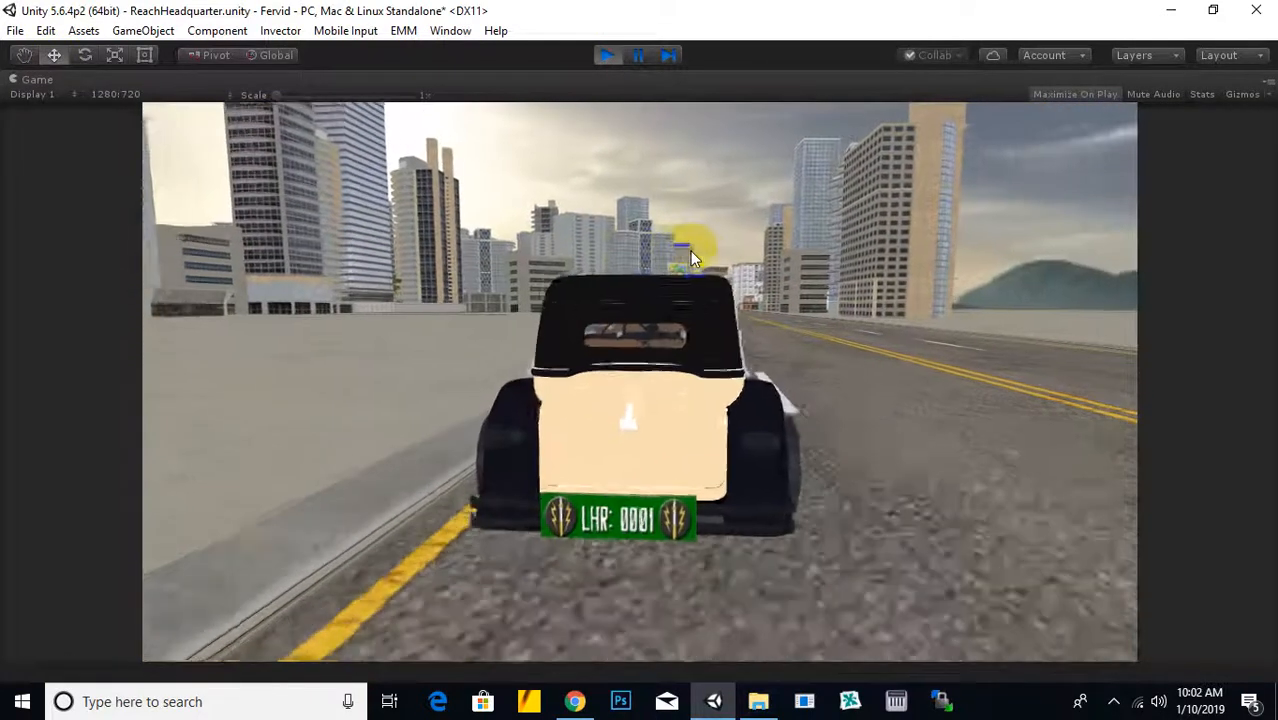
pyautogui.click(607, 55)
# Set the Pivot of MultipurposeCameraRig to Y 3, Z -4 and test-drive the car through the city in play mode
pyautogui.moveTo(685, 305); pyautogui.dragTo(708, 271, button='right')
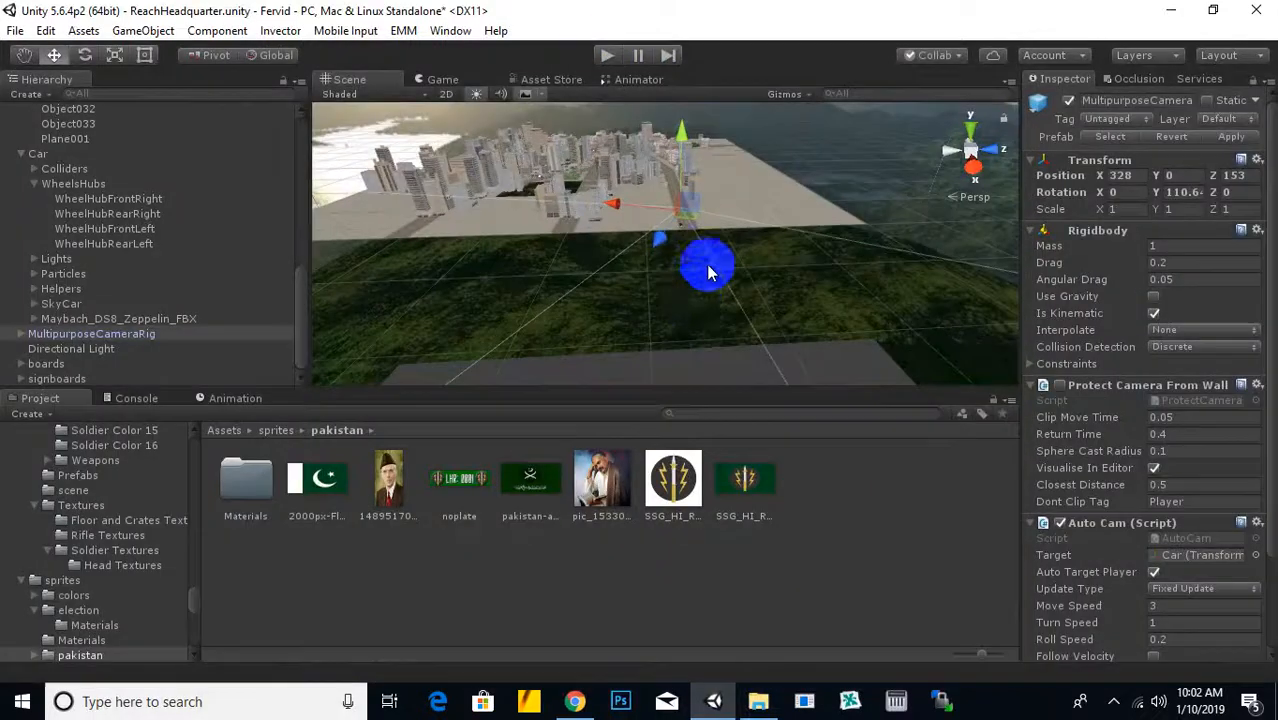
pyautogui.moveTo(708, 271); pyautogui.dragTo(585, 296, button='middle')
pyautogui.scroll(-1, 651, 300)
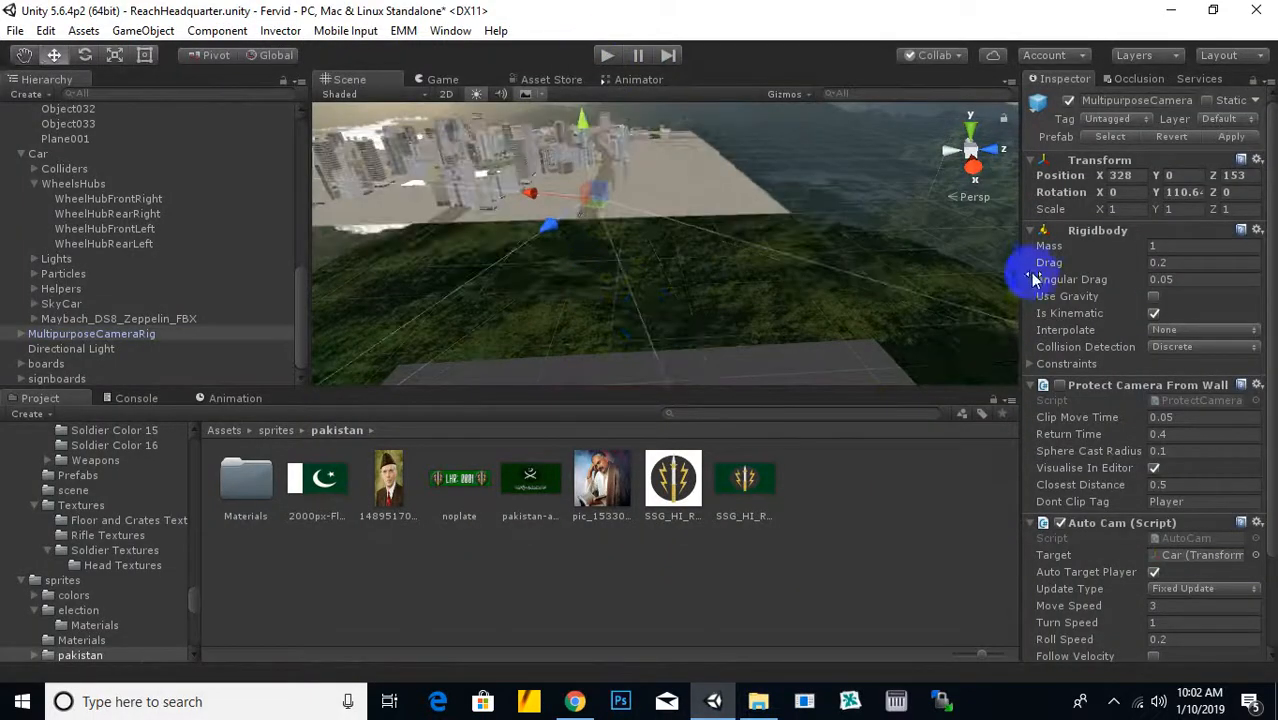
pyautogui.click(21, 334)
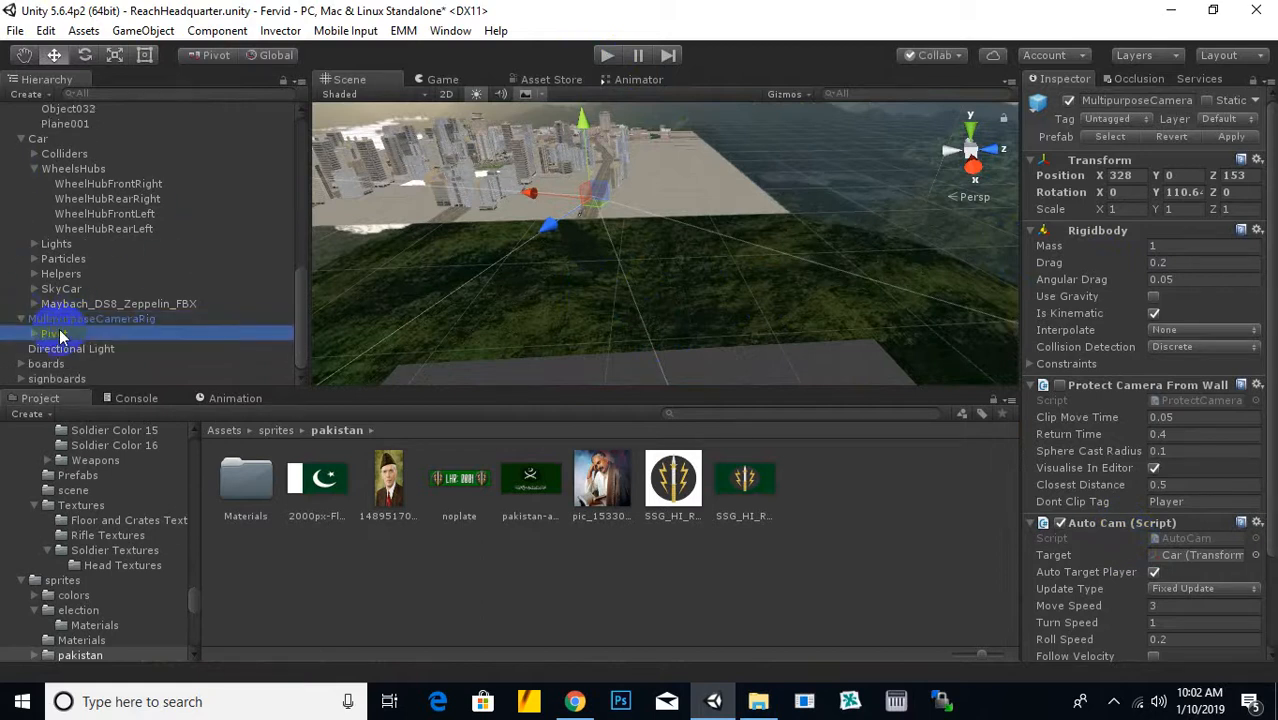
pyautogui.click(55, 334)
pyautogui.moveTo(827, 214); pyautogui.dragTo(561, 260, button='right')
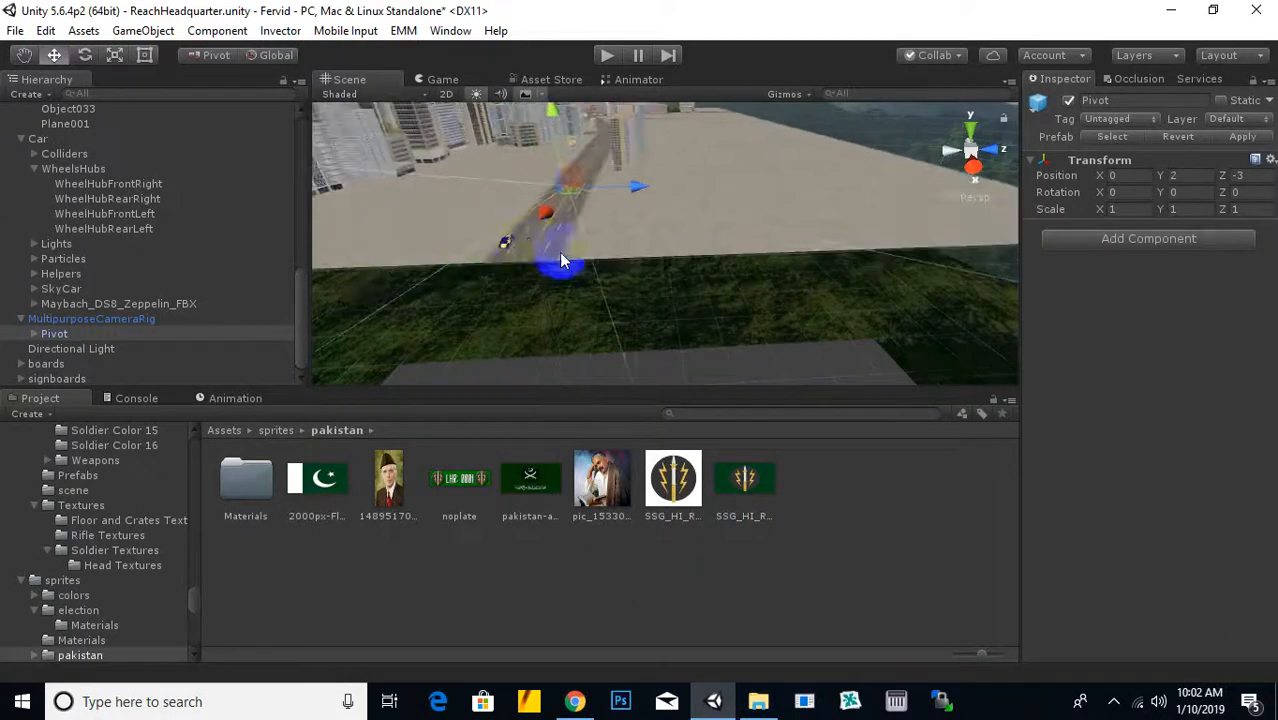
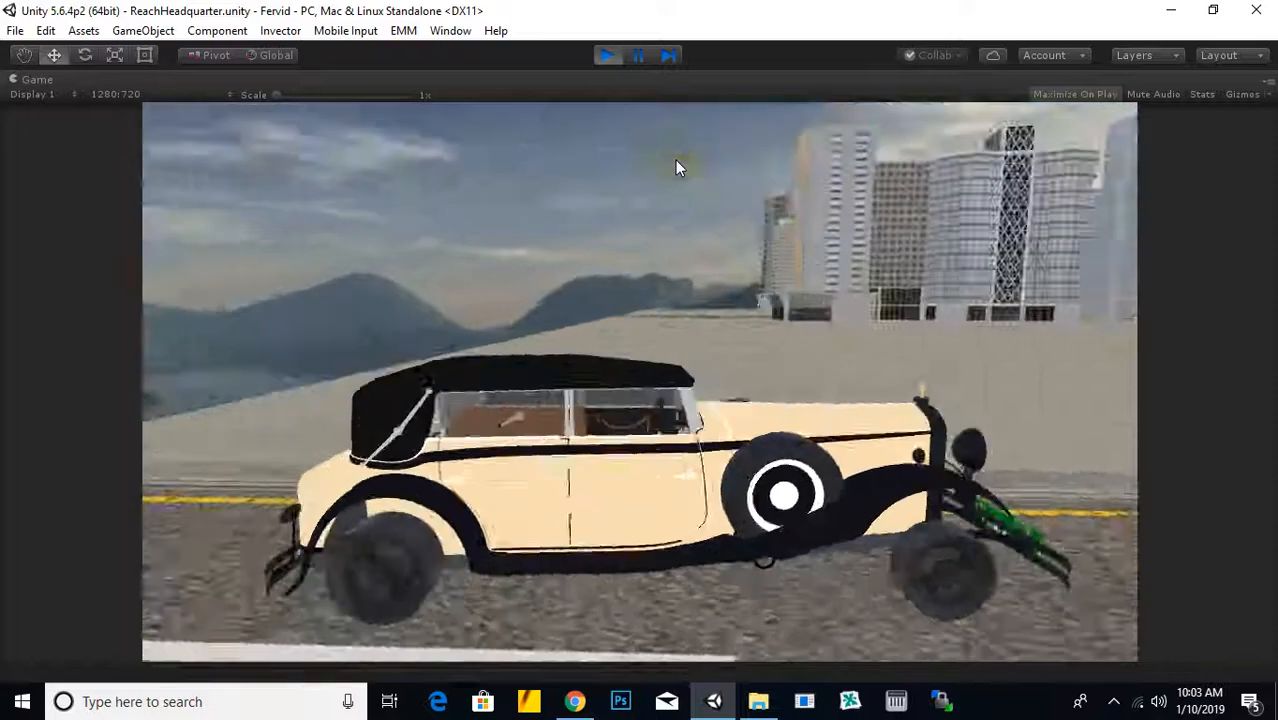
pyautogui.click(675, 166)
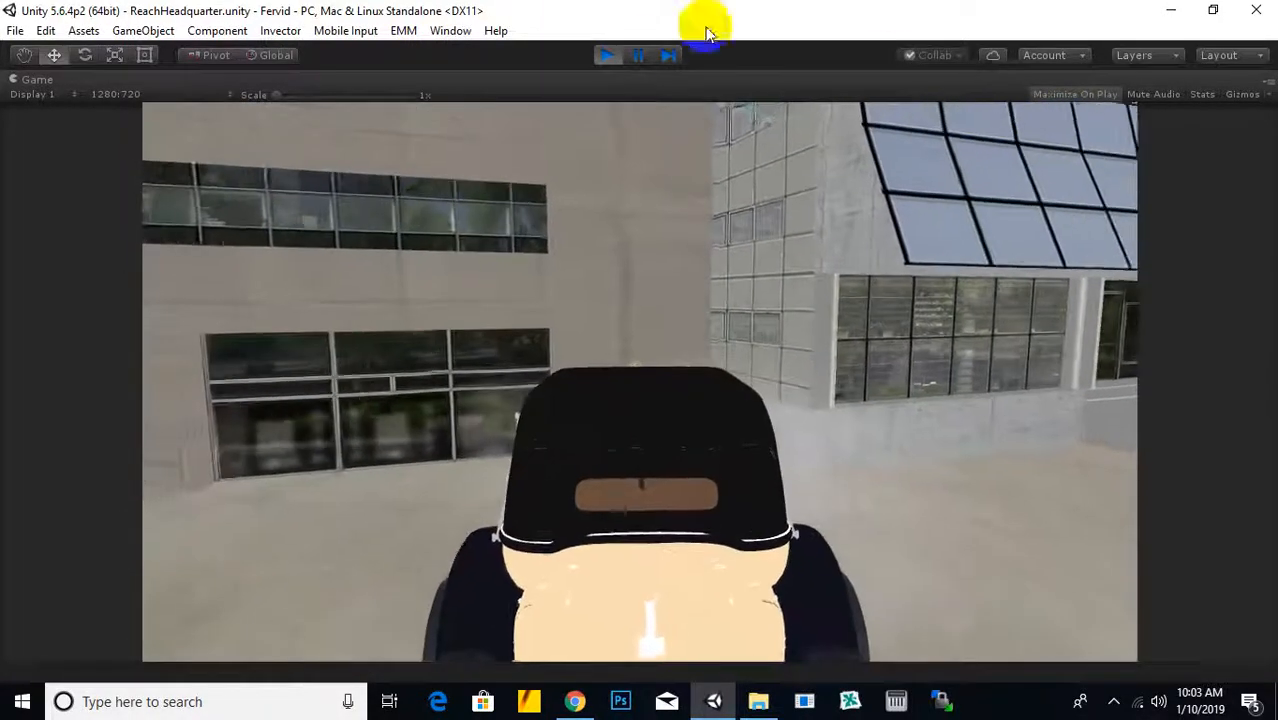
pyautogui.click(606, 55)
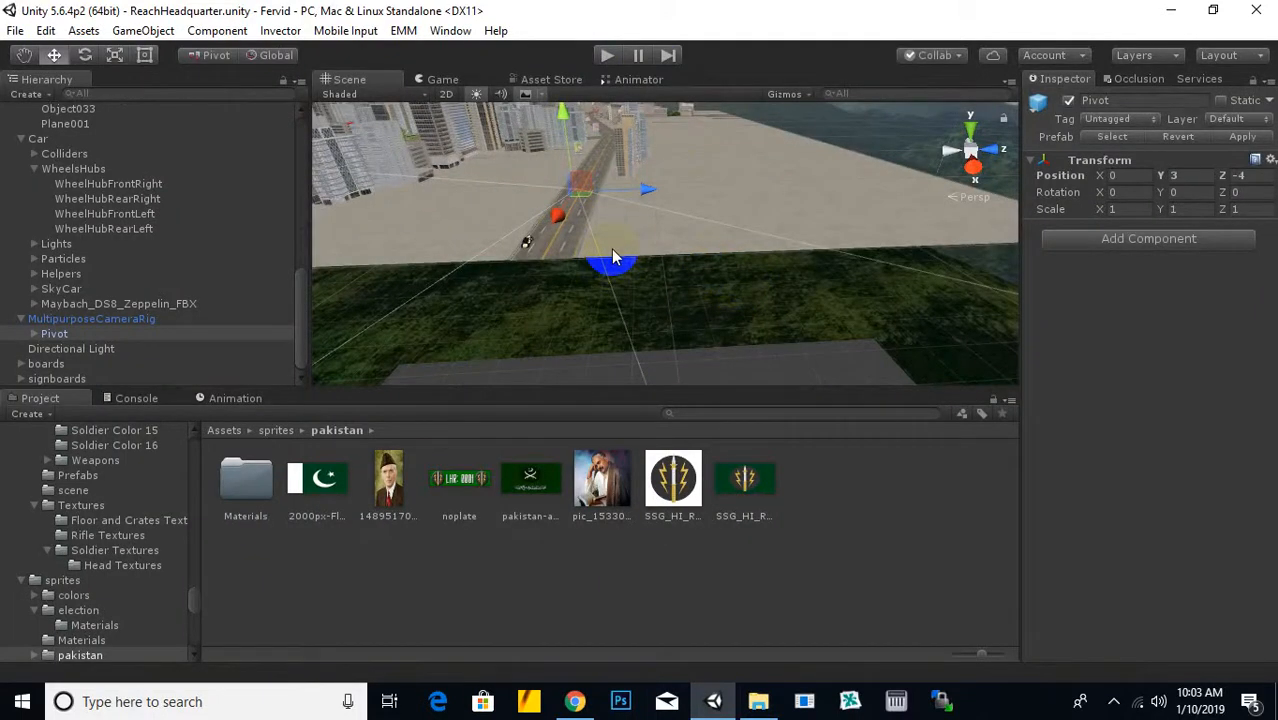
# Return to the top Assets folder and open the prefebs folder
pyautogui.scroll(-3, 615, 258)
pyautogui.moveTo(615, 258); pyautogui.dragTo(560, 324, button='middle')
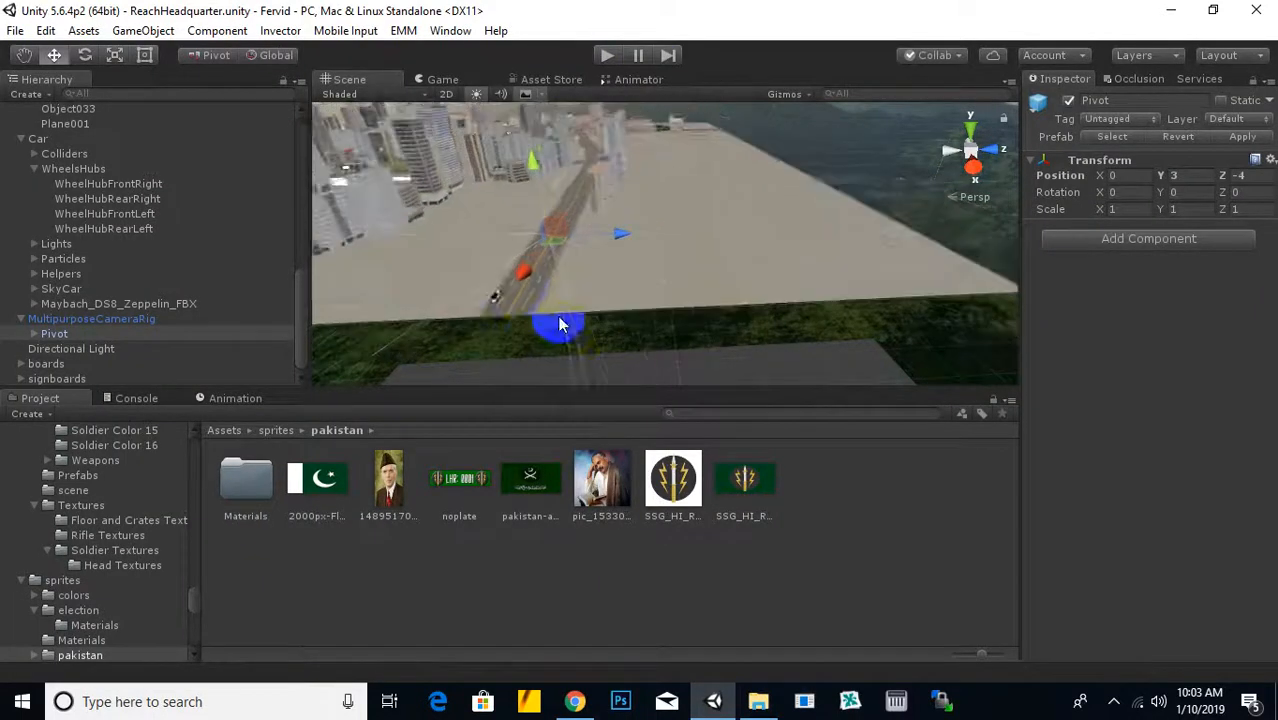
pyautogui.scroll(-2, 718, 272)
pyautogui.moveTo(716, 272); pyautogui.dragTo(540, 295, button='middle')
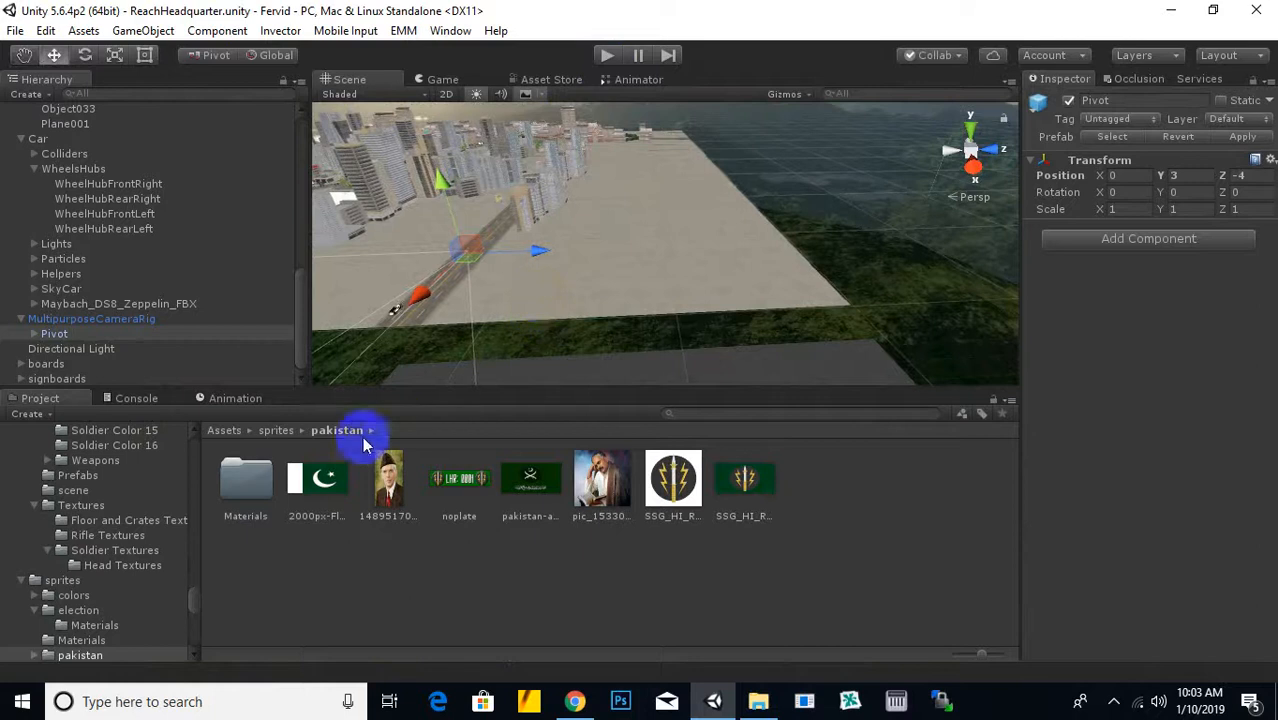
pyautogui.click(271, 432)
pyautogui.click(224, 431)
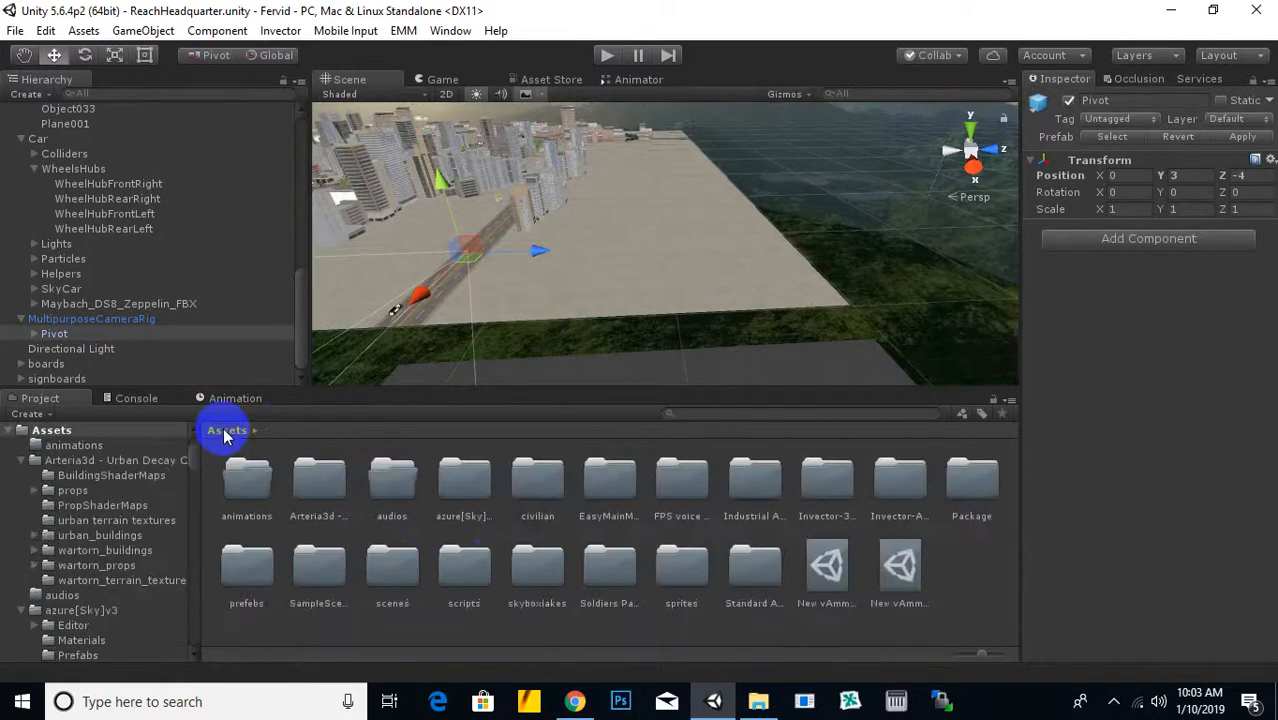
pyautogui.doubleClick(260, 584)
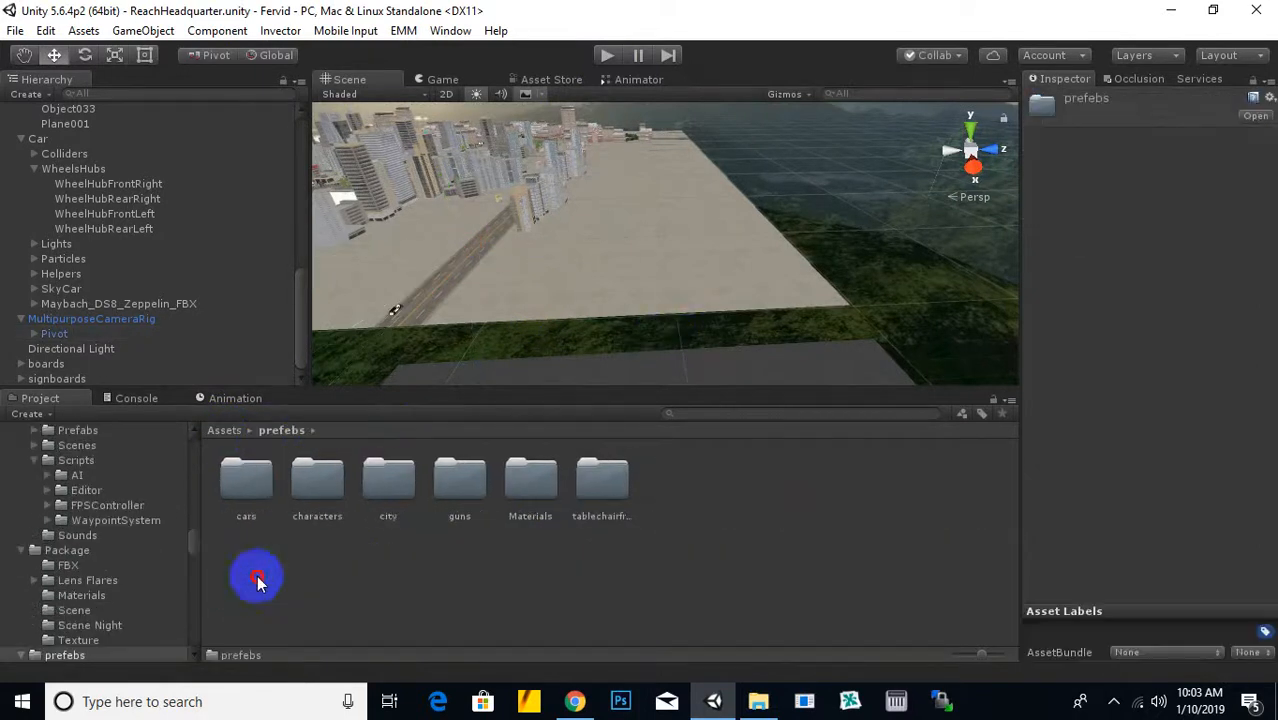
# Open the city folder inside prefebs and place the House_11 model in the city scene
pyautogui.moveTo(613, 339); pyautogui.dragTo(607, 204, button='middle')
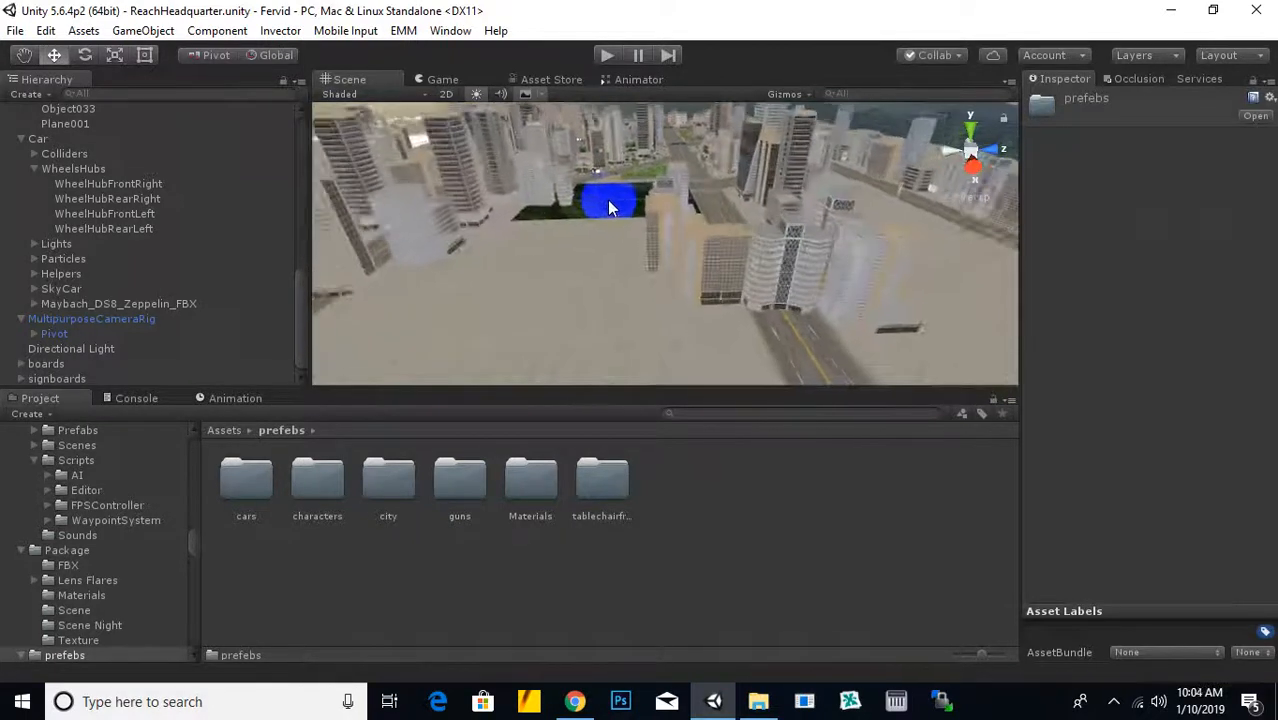
pyautogui.keyDown('alt'); pyautogui.moveTo(607, 200); pyautogui.dragTo(755, 340); pyautogui.keyUp('alt')
pyautogui.scroll(5, 756, 340)
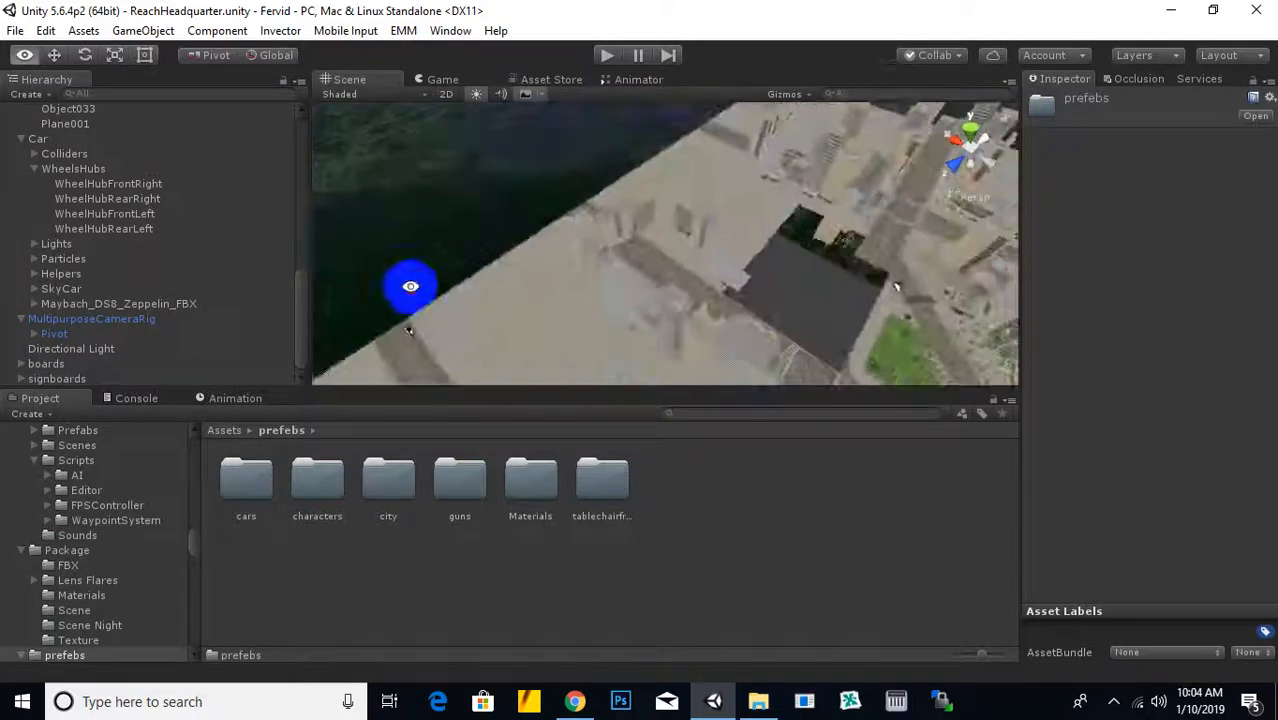
pyautogui.keyDown('alt'); pyautogui.moveTo(408, 285); pyautogui.dragTo(557, 279); pyautogui.keyUp('alt')
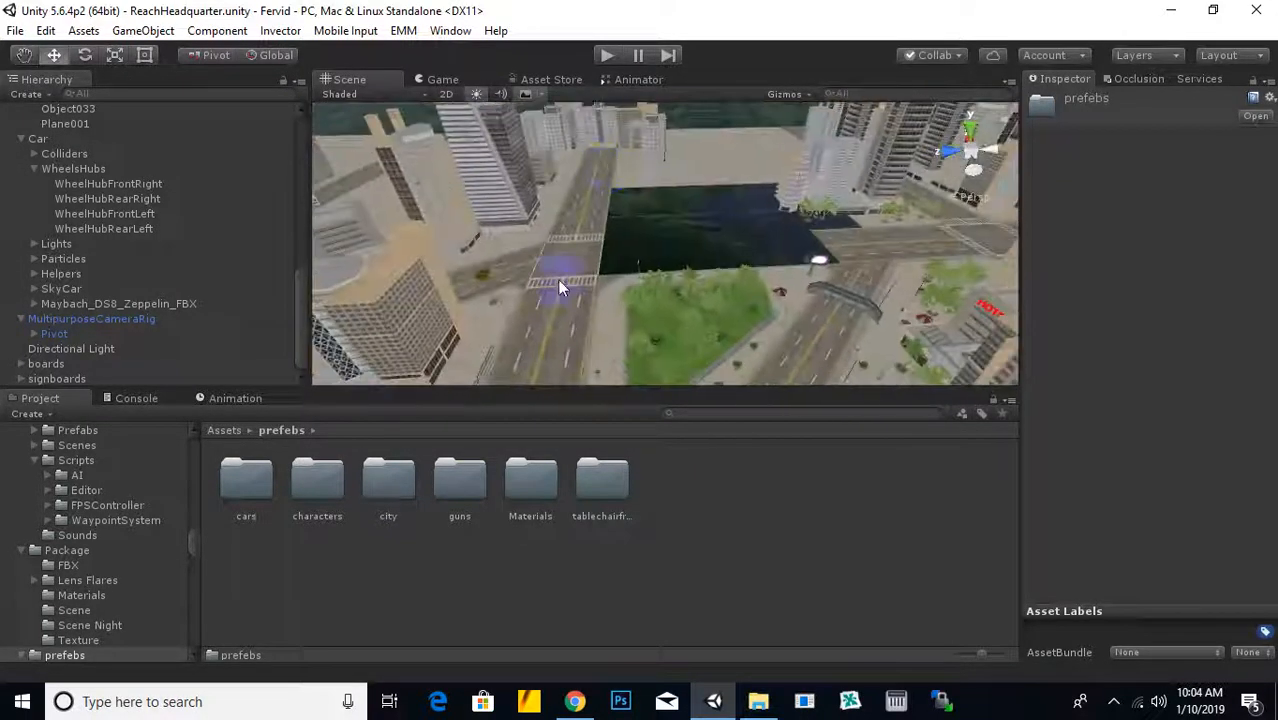
pyautogui.doubleClick(406, 485)
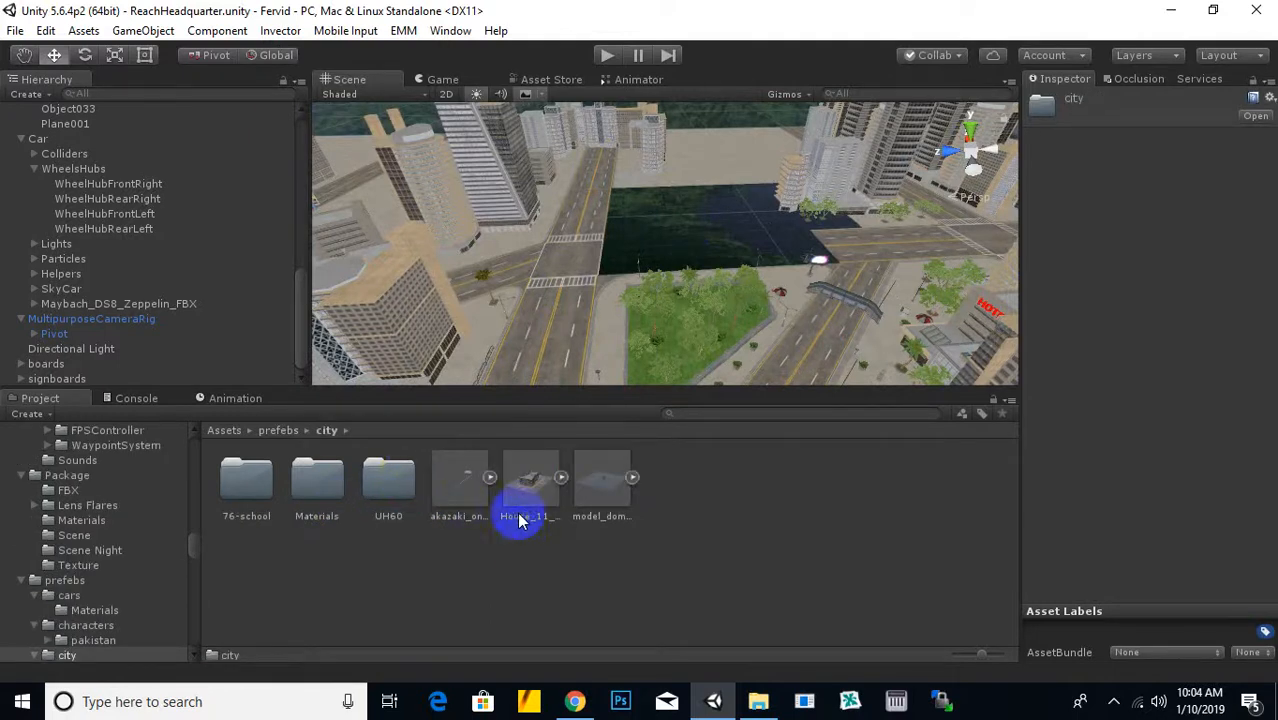
pyautogui.moveTo(520, 515); pyautogui.dragTo(640, 275)
pyautogui.press('f')
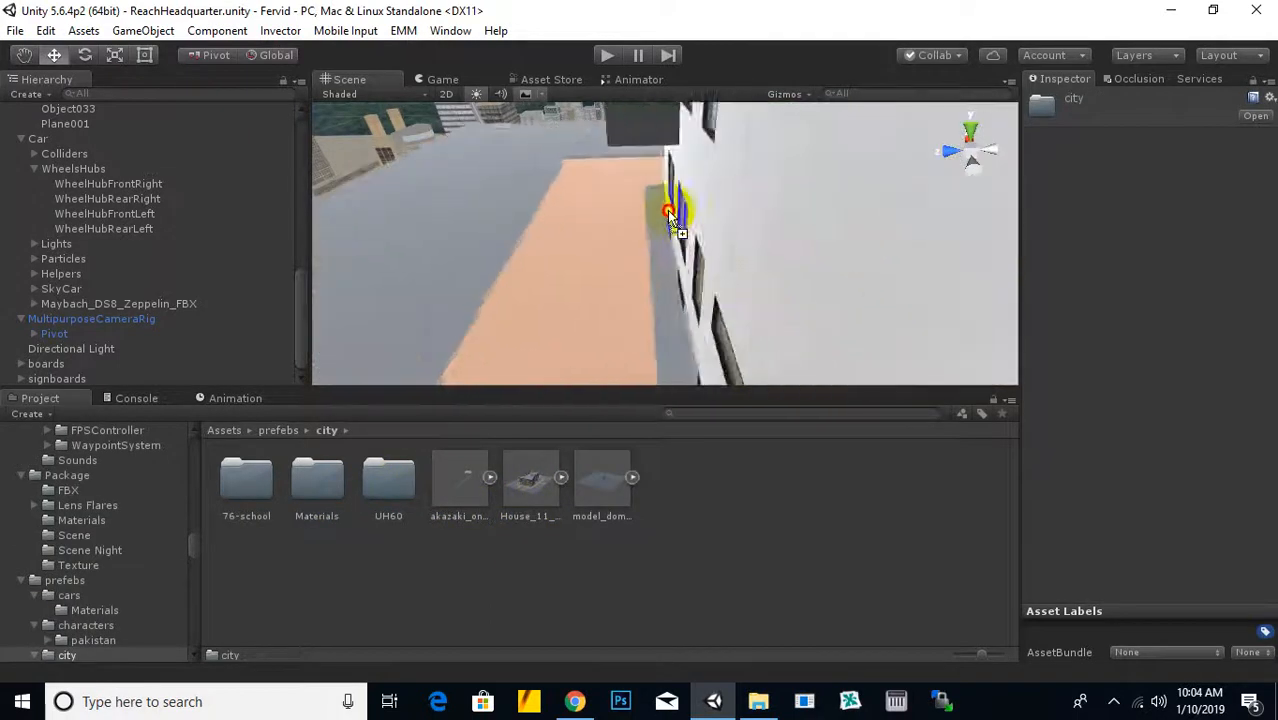
pyautogui.keyDown('alt'); pyautogui.moveTo(659, 224); pyautogui.dragTo(660, 283); pyautogui.keyUp('alt')
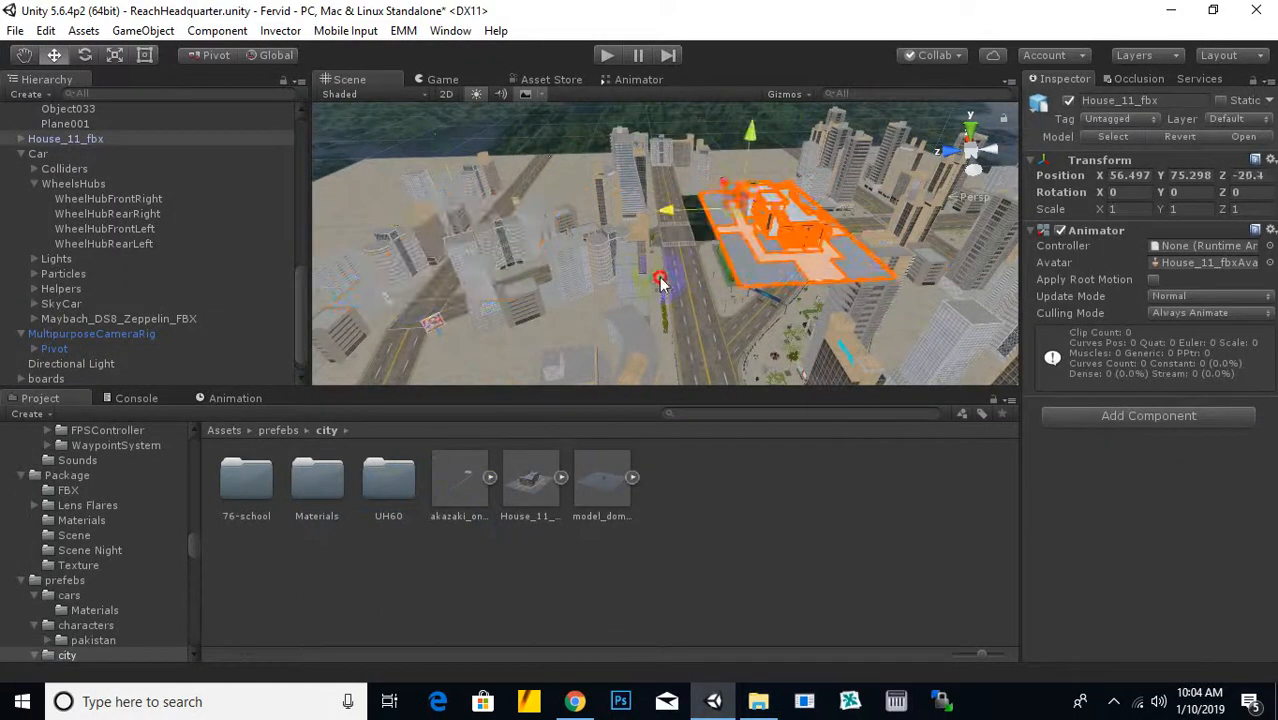
# Move House_11_fbx down to the street intersection beside the park, to about X 153.3, Y 4.6, Z -20.4
pyautogui.moveTo(728, 218); pyautogui.dragTo(700, 222)
pyautogui.moveTo(700, 222); pyautogui.dragTo(668, 155, button='middle')
pyautogui.moveTo(668, 155); pyautogui.dragTo(685, 253)
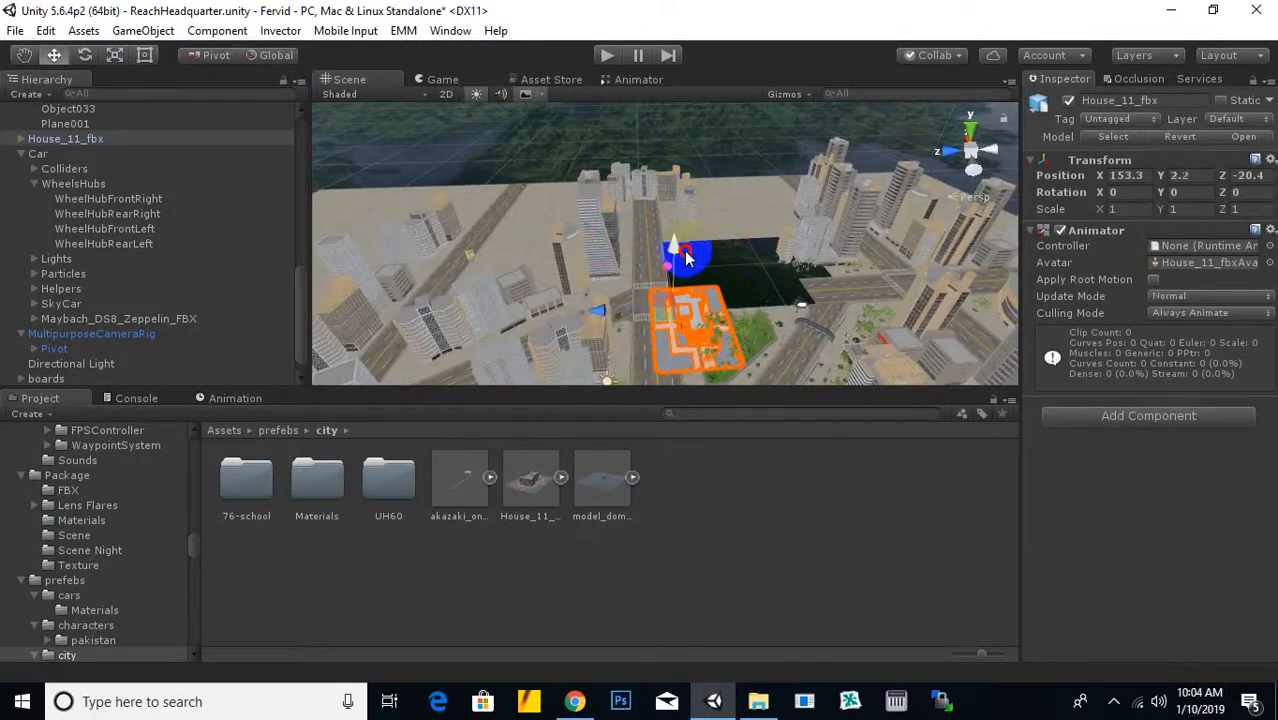
pyautogui.moveTo(752, 338); pyautogui.dragTo(690, 311, button='middle')
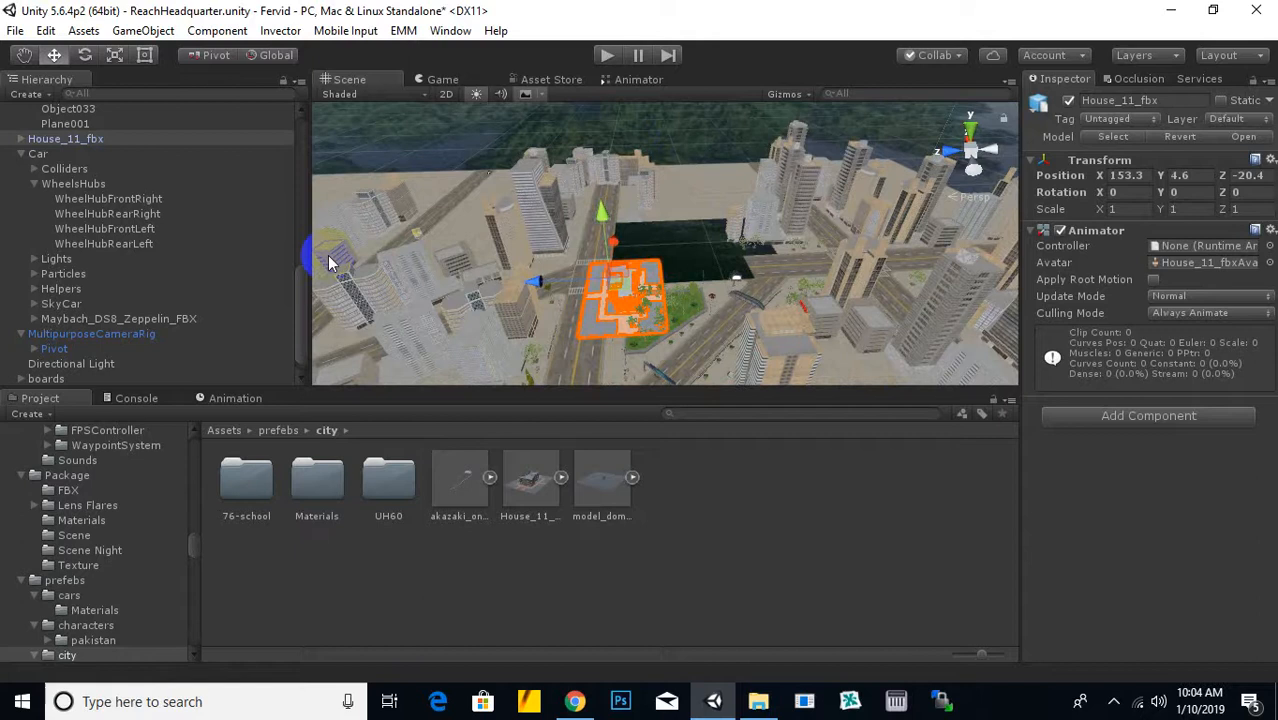
# Rotate House_11_fbx to about -91.9 degrees around Y so it lines up with the surrounding roads
pyautogui.click(88, 57)
pyautogui.scroll(6, 622, 268)
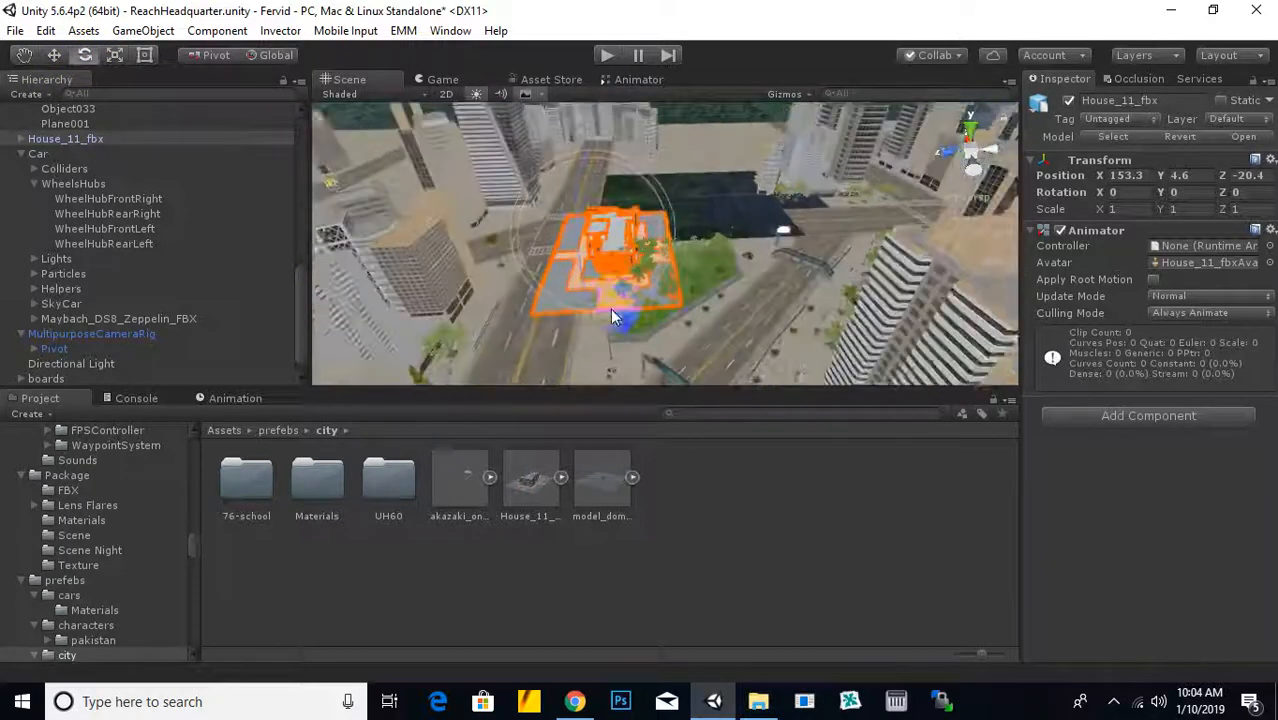
pyautogui.scroll(3, 615, 311)
pyautogui.keyDown('alt'); pyautogui.moveTo(448, 319); pyautogui.dragTo(815, 292); pyautogui.keyUp('alt')
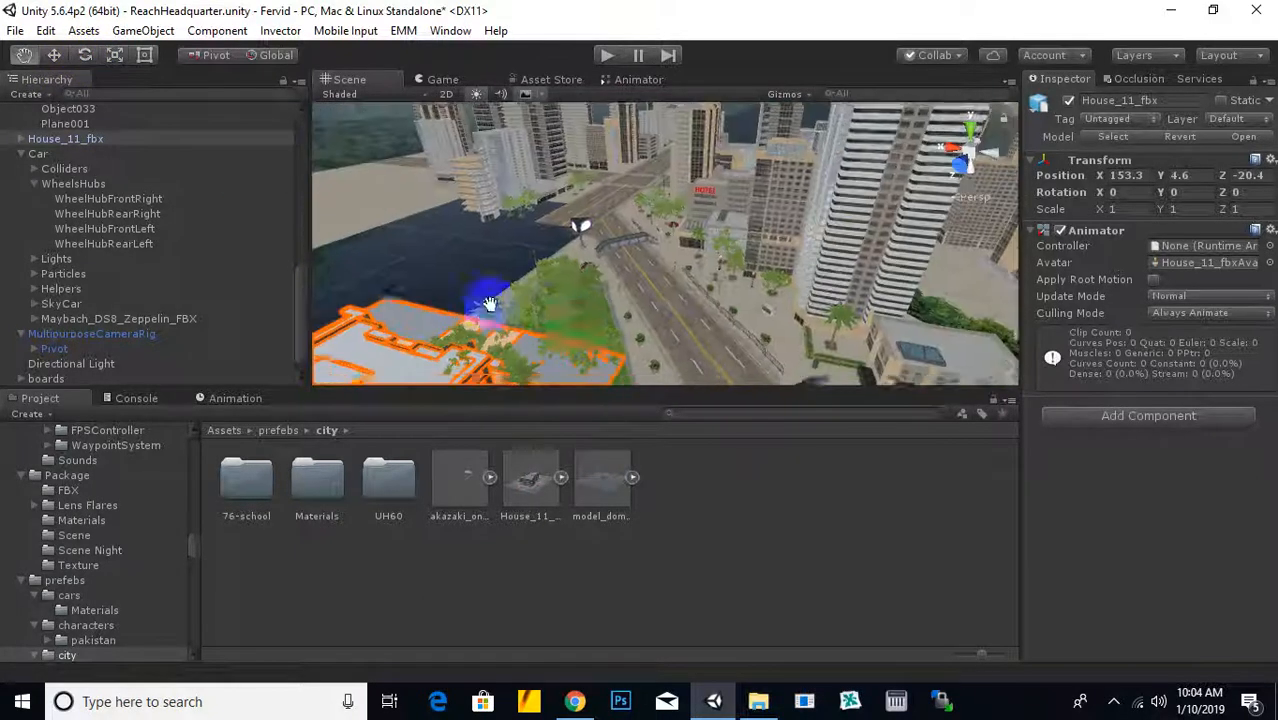
pyautogui.moveTo(490, 305); pyautogui.dragTo(808, 119, button='middle')
pyautogui.scroll(5, 622, 295)
pyautogui.moveTo(622, 295); pyautogui.dragTo(917, 195, button='middle')
pyautogui.scroll(-8, 862, 227)
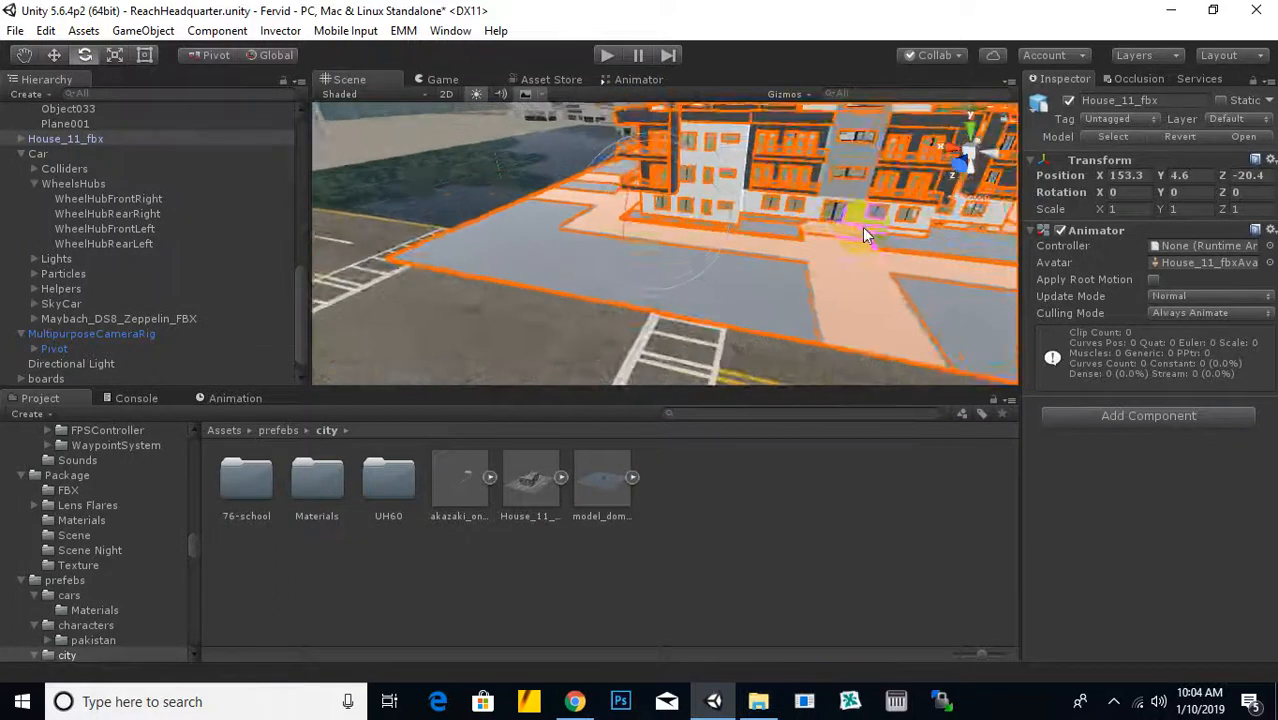
pyautogui.scroll(-3, 863, 232)
pyautogui.moveTo(839, 249); pyautogui.dragTo(763, 228, button='middle')
pyautogui.scroll(2, 364, 331)
pyautogui.scroll(3, 362, 327)
pyautogui.scroll(-3, 763, 227)
pyautogui.moveTo(448, 294); pyautogui.dragTo(792, 276)
# Shift House_11_fbx off the road and lower it onto the empty plot, to about X 165, Y 0.4, Z -36.2
pyautogui.scroll(-3, 704, 277)
pyautogui.moveTo(563, 277); pyautogui.dragTo(584, 347, button='middle')
pyautogui.press('f')
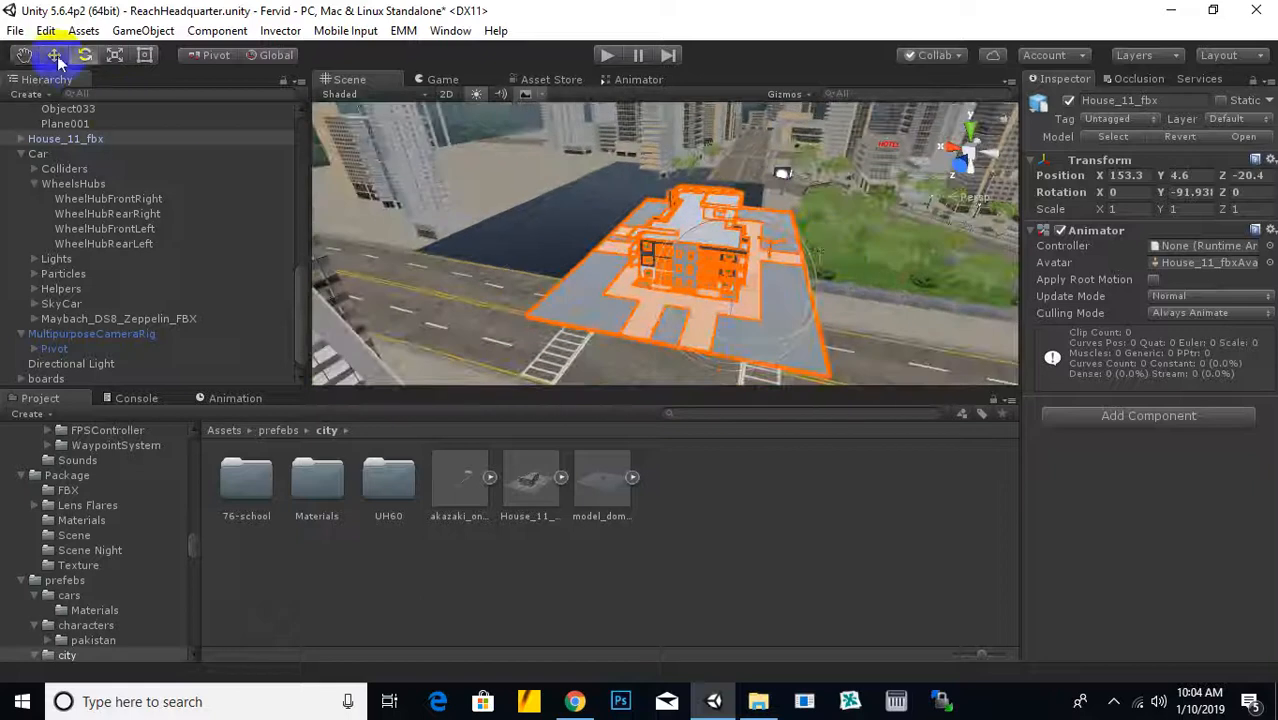
pyautogui.moveTo(800, 306); pyautogui.dragTo(500, 280)
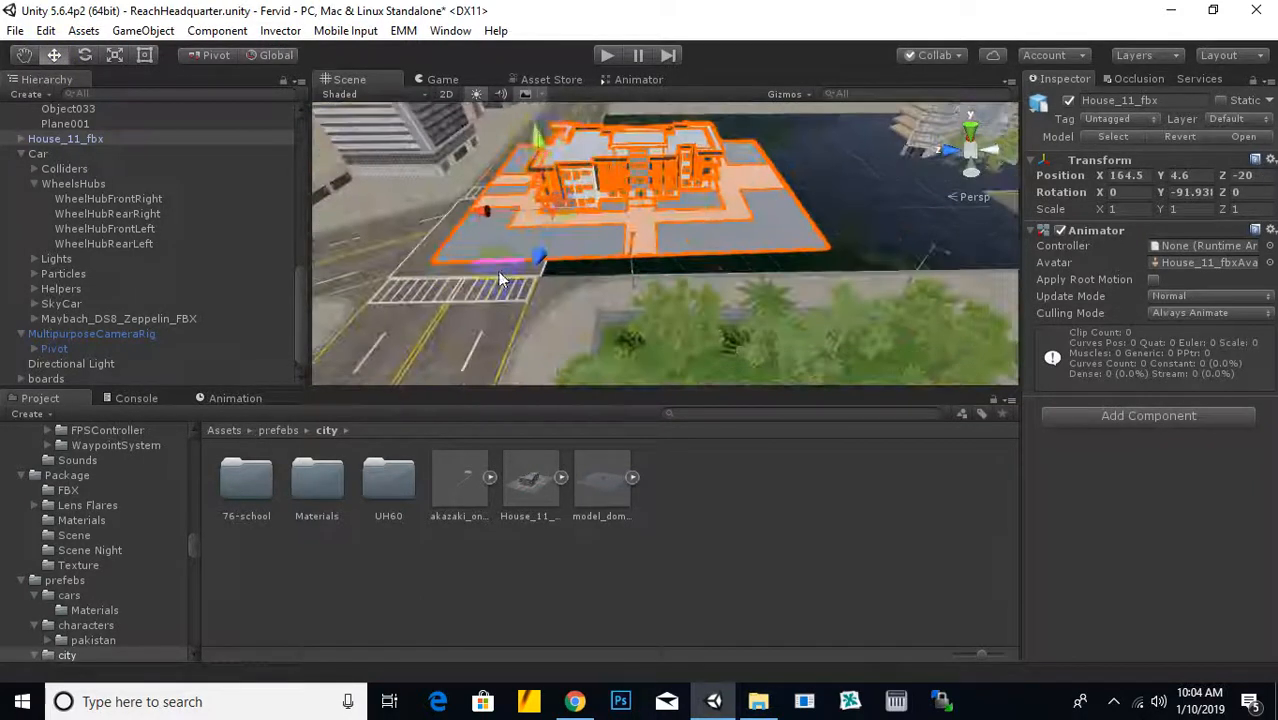
pyautogui.moveTo(535, 137); pyautogui.dragTo(548, 155)
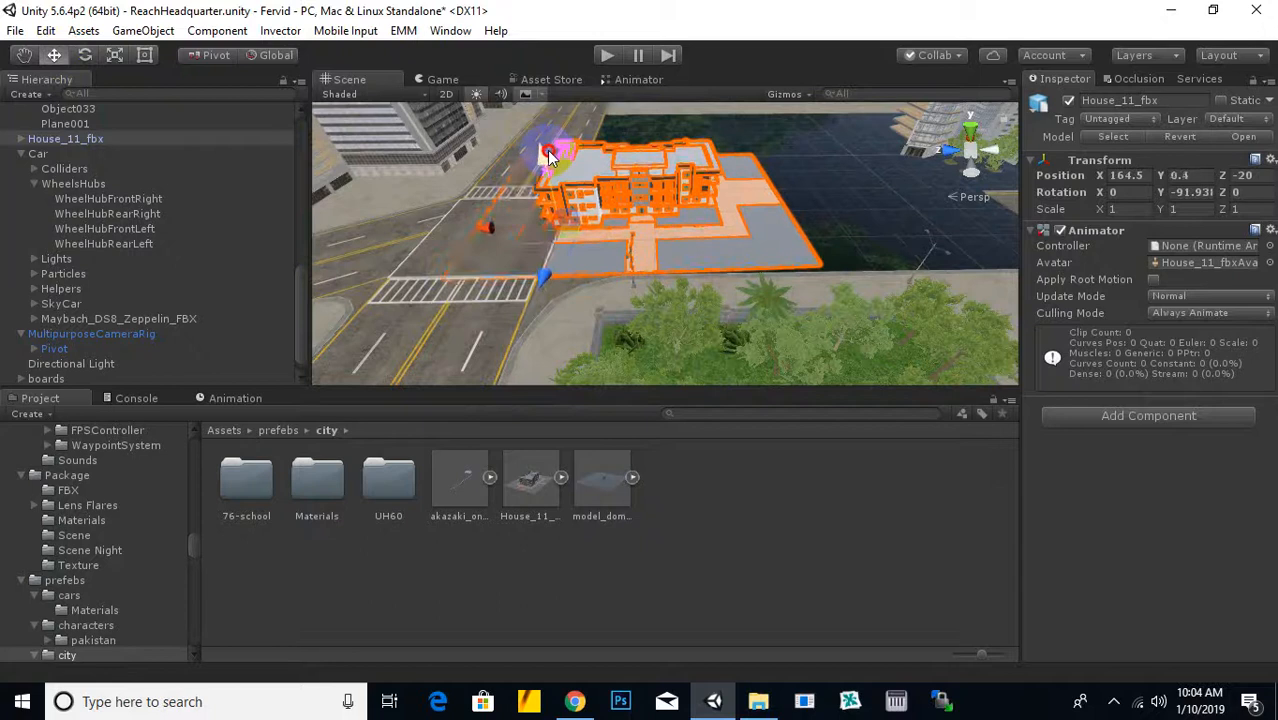
pyautogui.moveTo(489, 231); pyautogui.dragTo(567, 262)
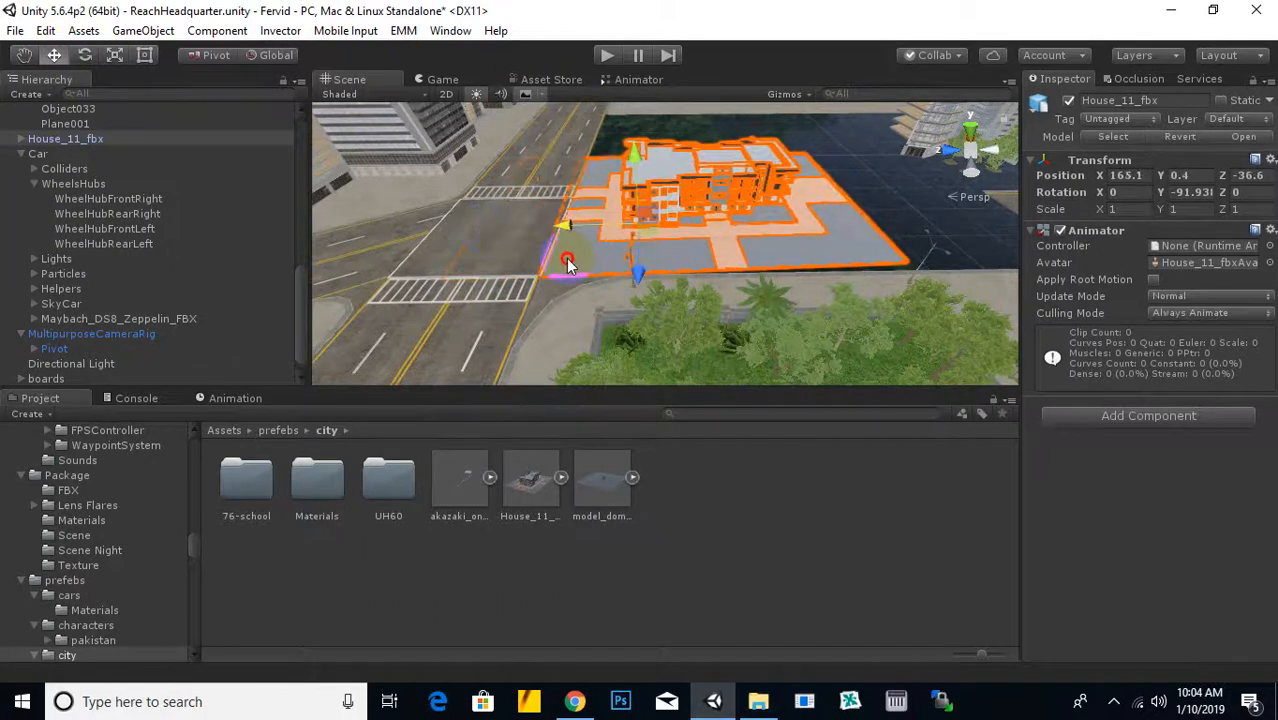
pyautogui.scroll(-2, 567, 262)
pyautogui.moveTo(568, 260); pyautogui.dragTo(470, 280, button='middle')
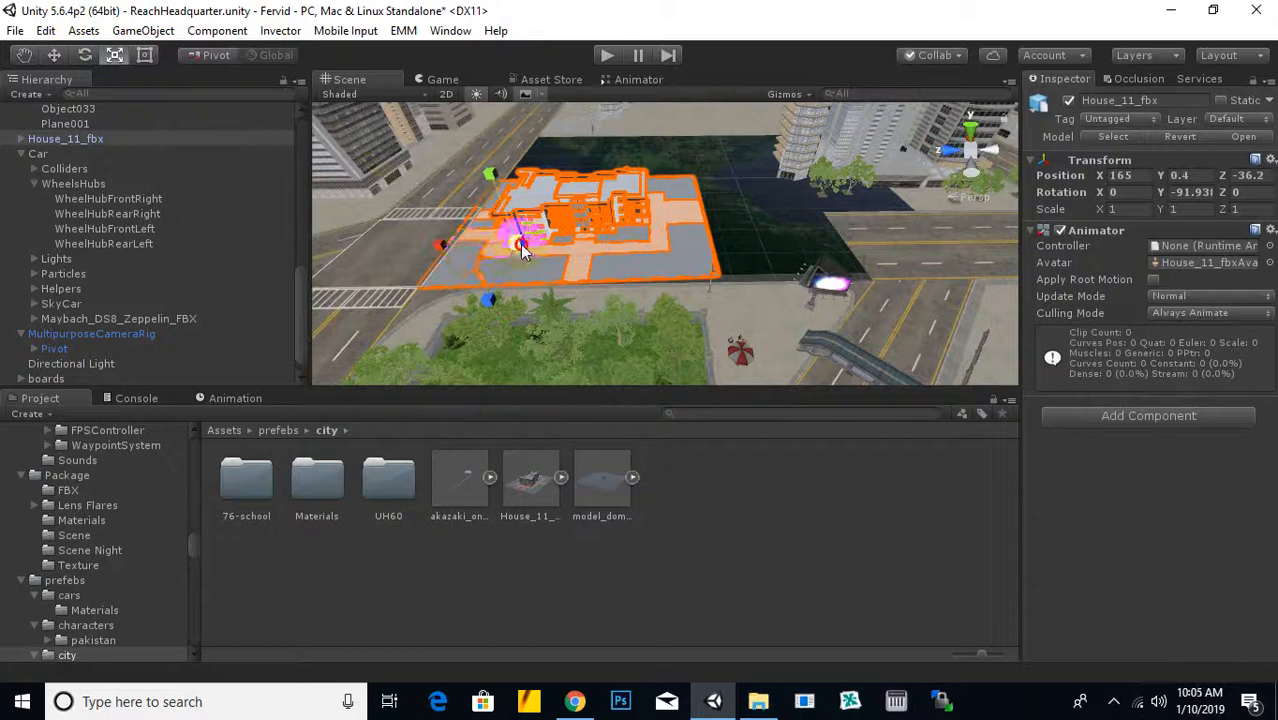
# Scale House_11_fbx uniformly to about 1.19 and check how its edges fit the plot and sidewalk
pyautogui.moveTo(520, 244); pyautogui.dragTo(533, 243)
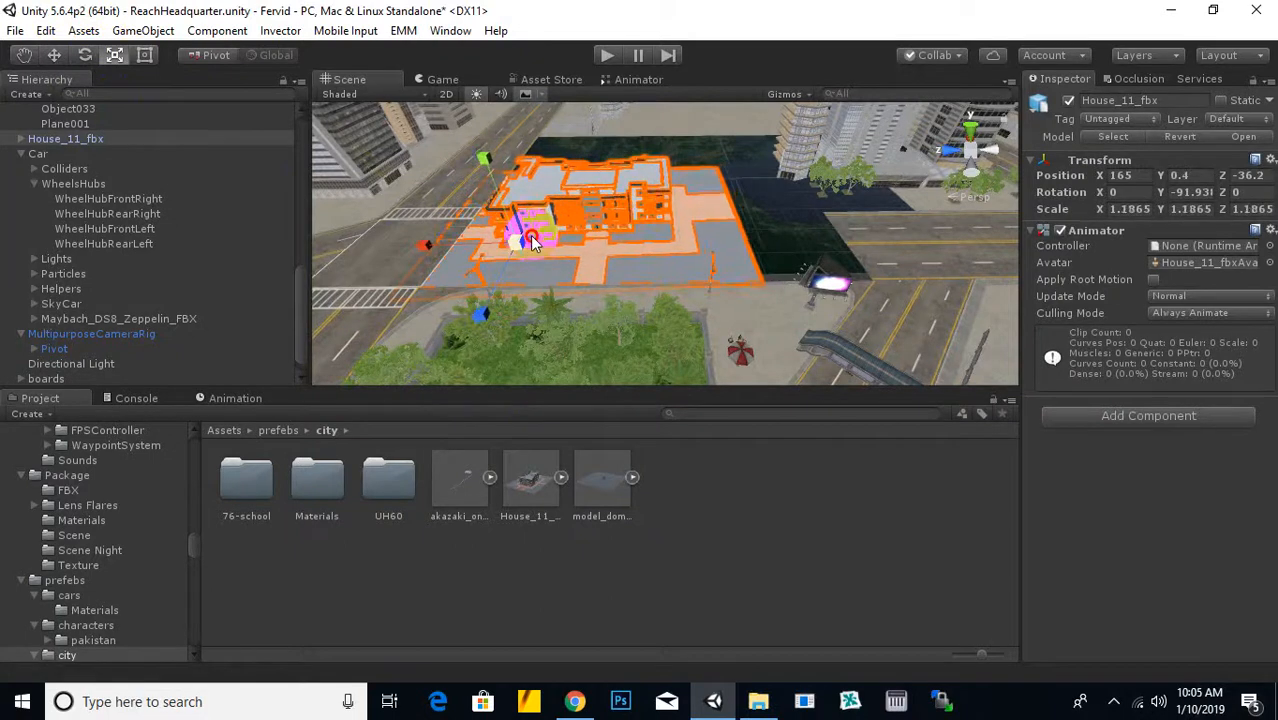
pyautogui.moveTo(572, 248); pyautogui.dragTo(718, 226, button='middle')
pyautogui.scroll(4, 639, 252)
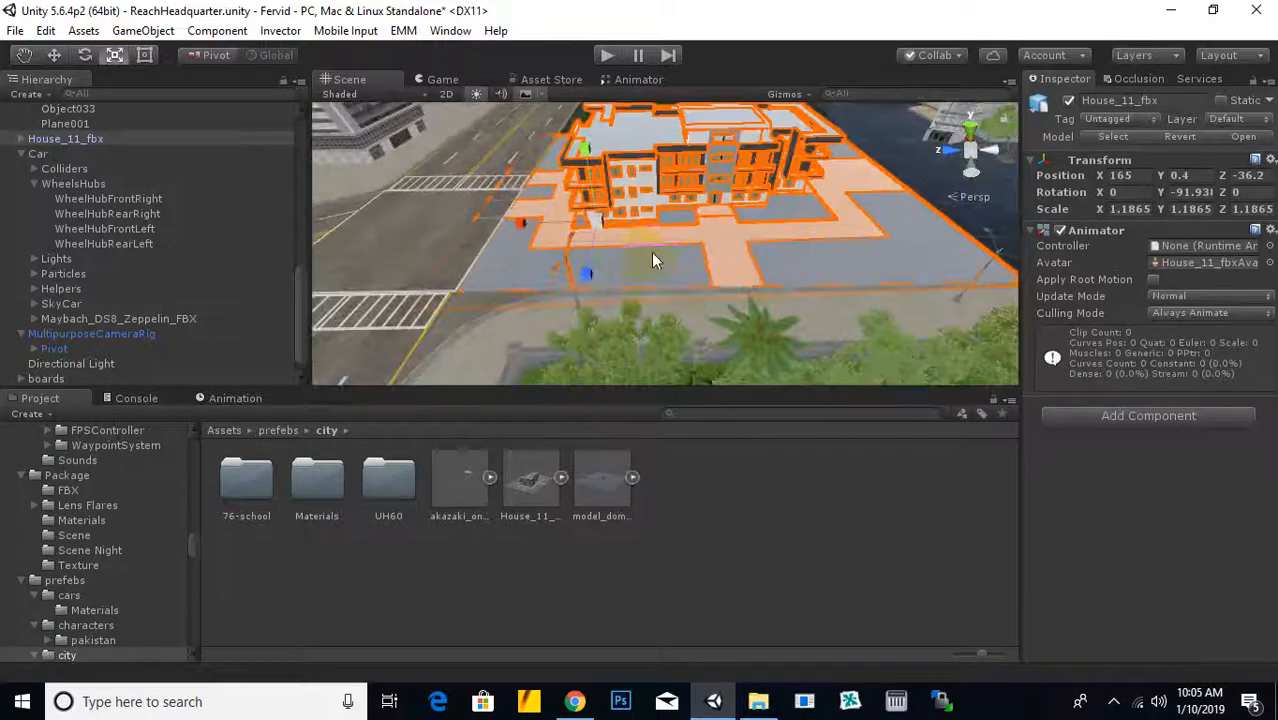
pyautogui.moveTo(652, 254); pyautogui.dragTo(604, 250, button='middle')
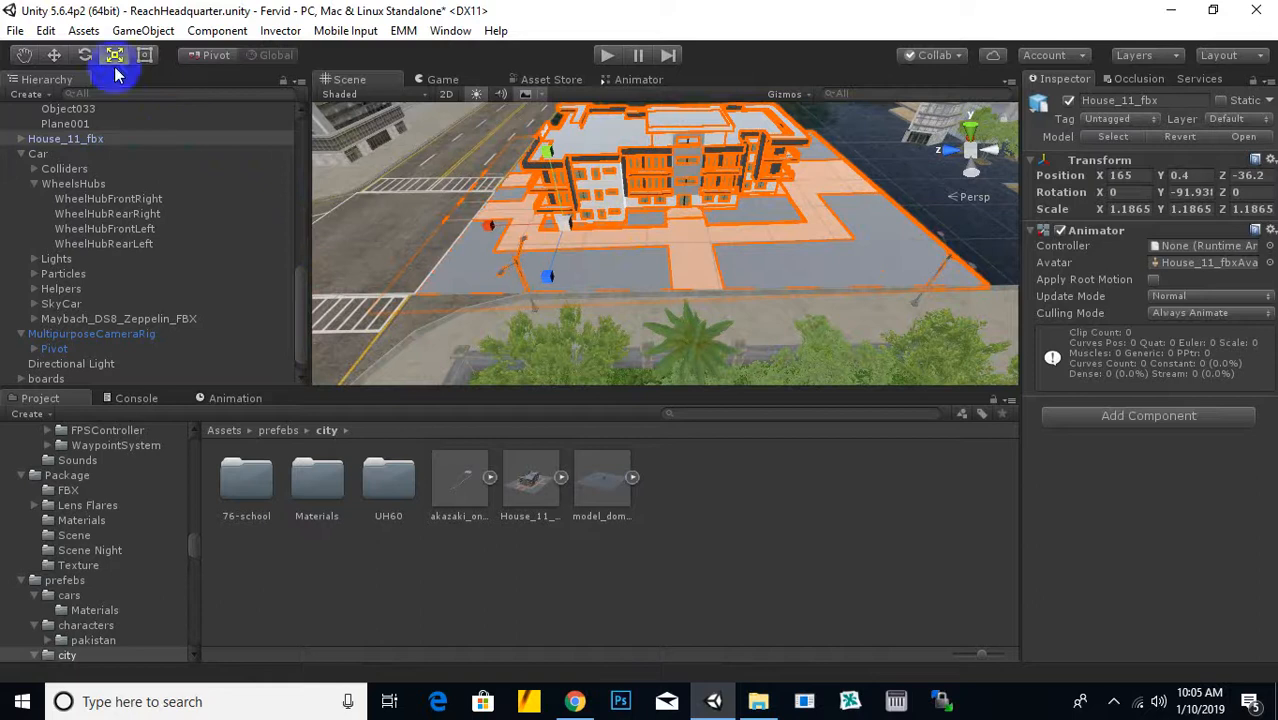
pyautogui.moveTo(595, 308); pyautogui.dragTo(674, 294, button='middle')
pyautogui.scroll(3, 655, 286)
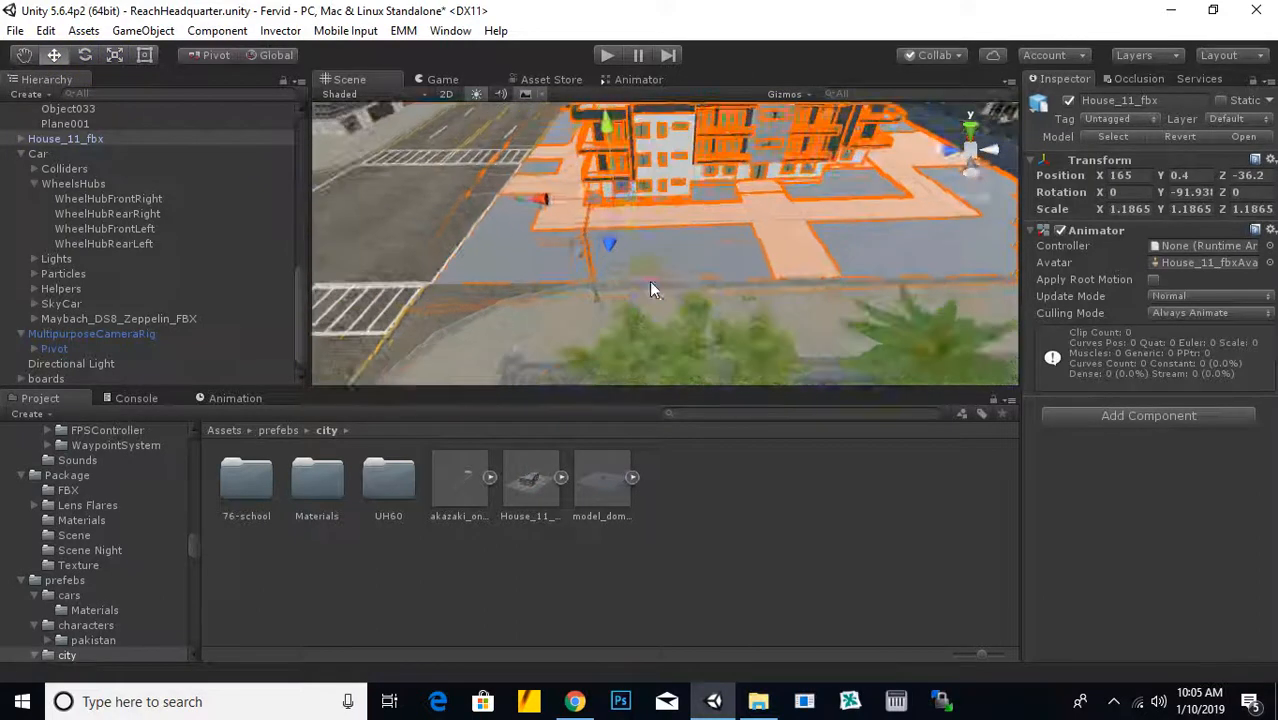
pyautogui.keyDown('alt'); pyautogui.moveTo(650, 283); pyautogui.dragTo(733, 251); pyautogui.keyUp('alt')
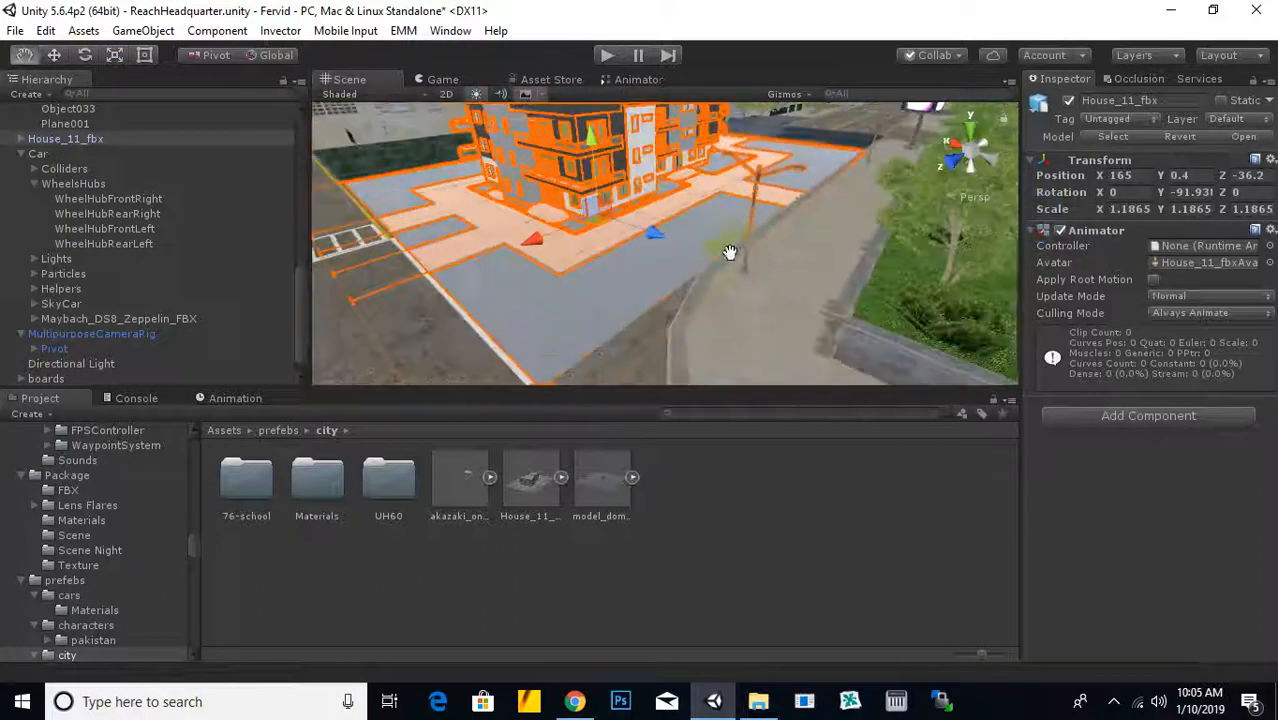
# Place the ThirdPersonController prefab from the Standard Assets ThirdPersonCharacter folder near the house and briefly run play mode
pyautogui.click(224, 430)
pyautogui.moveTo(638, 337); pyautogui.dragTo(665, 309, button='middle')
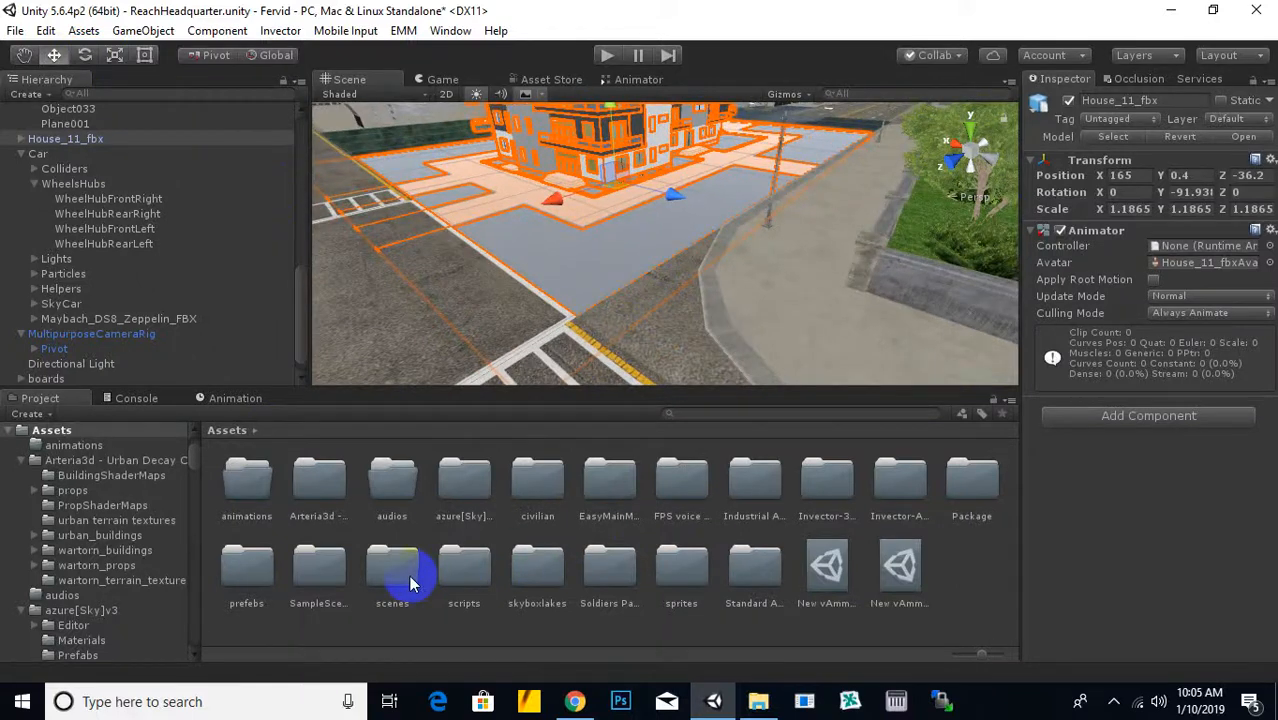
pyautogui.doubleClick(757, 570)
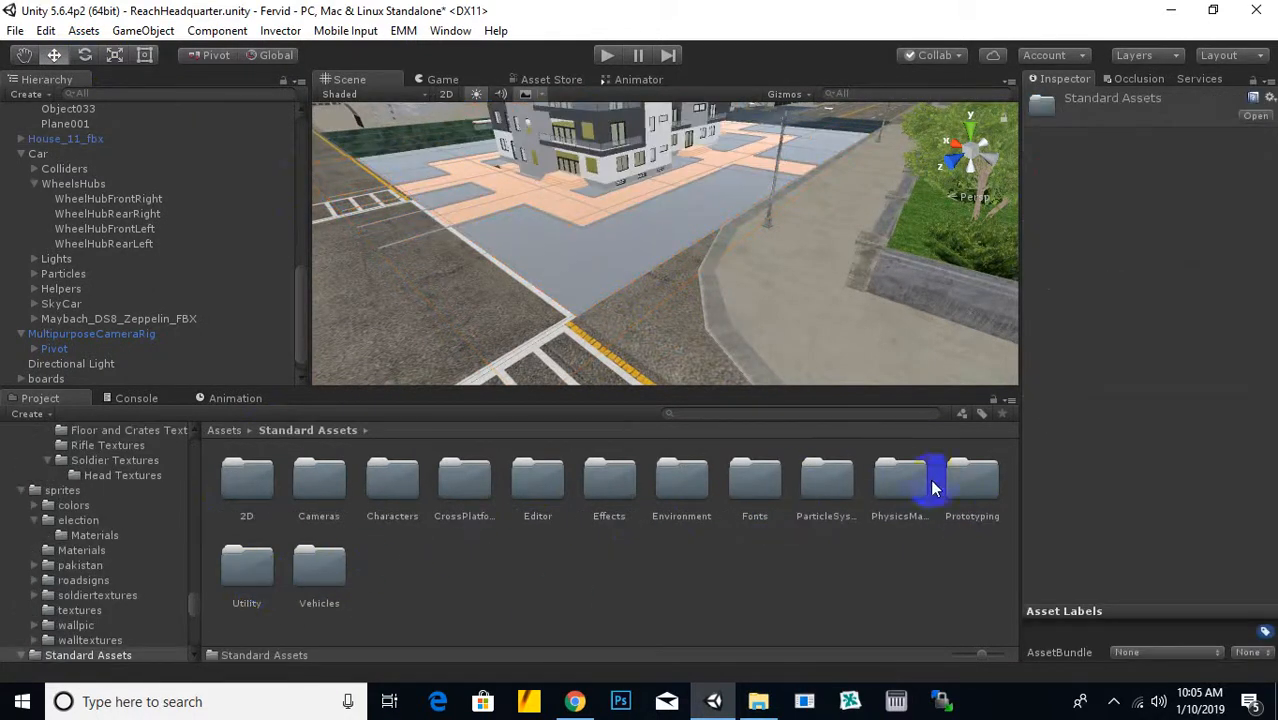
pyautogui.doubleClick(389, 482)
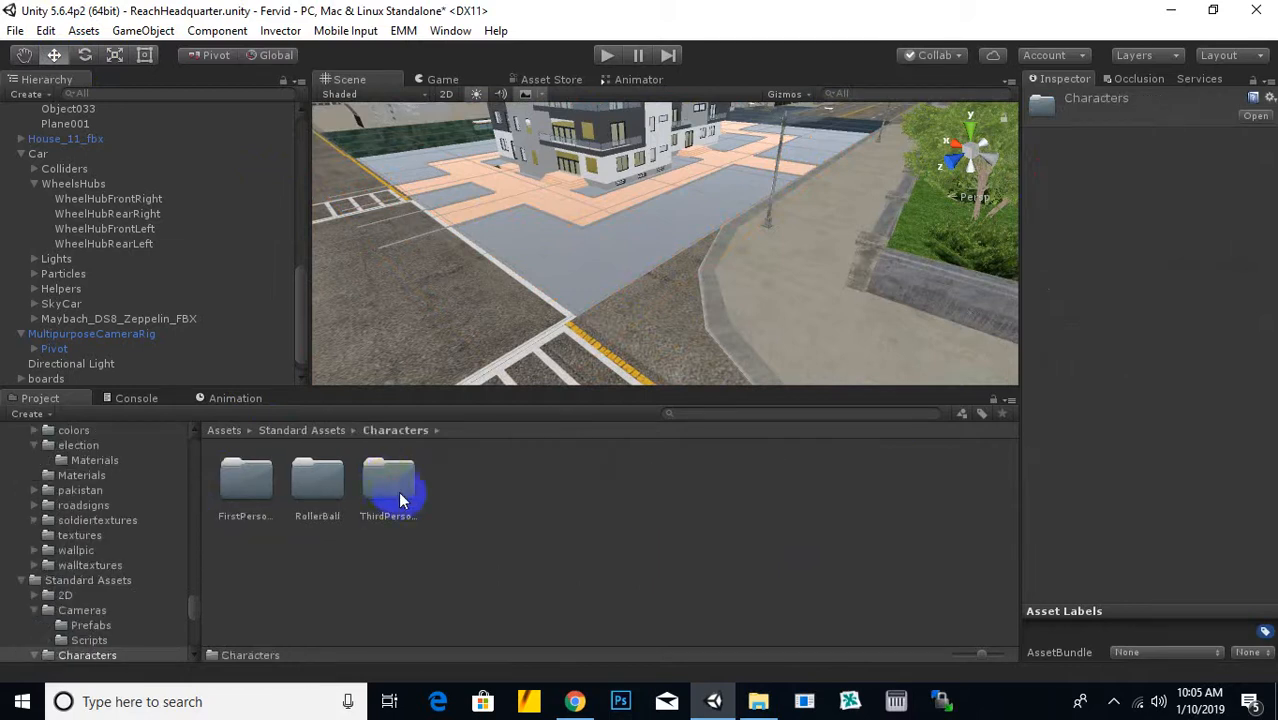
pyautogui.doubleClick(396, 488)
pyautogui.doubleClick(525, 485)
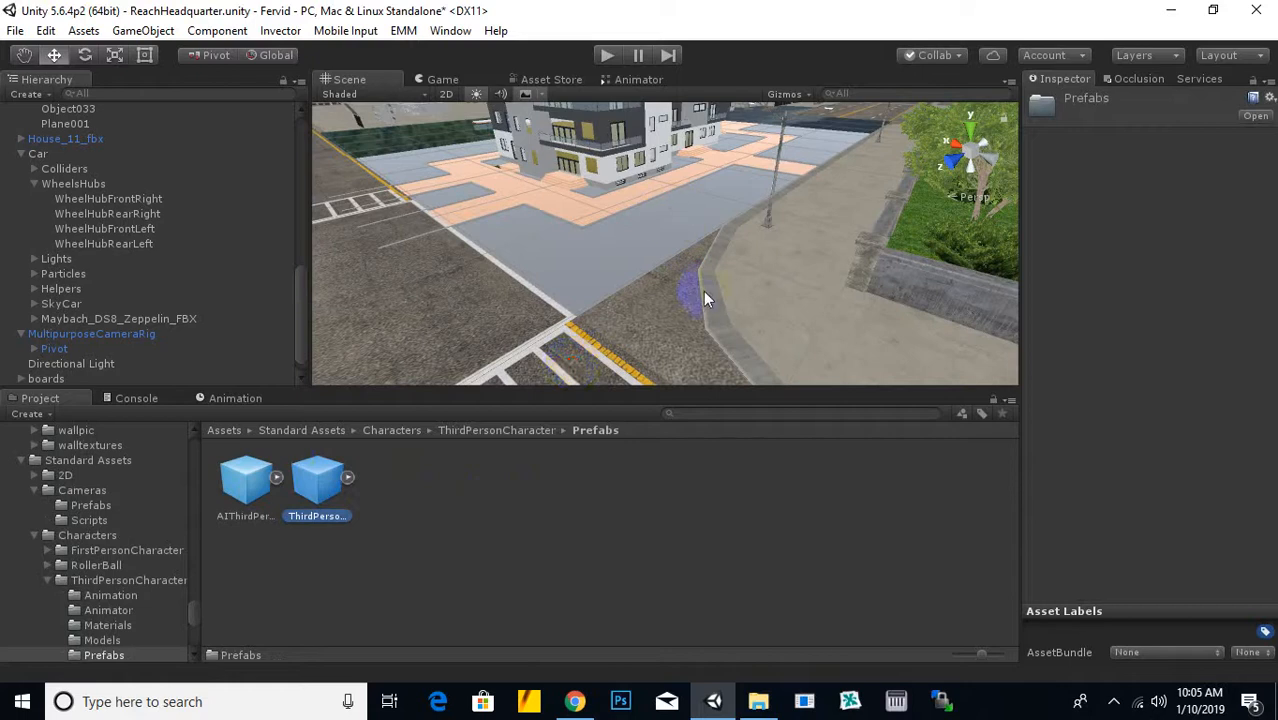
pyautogui.moveTo(703, 291); pyautogui.dragTo(701, 288)
pyautogui.click(606, 55)
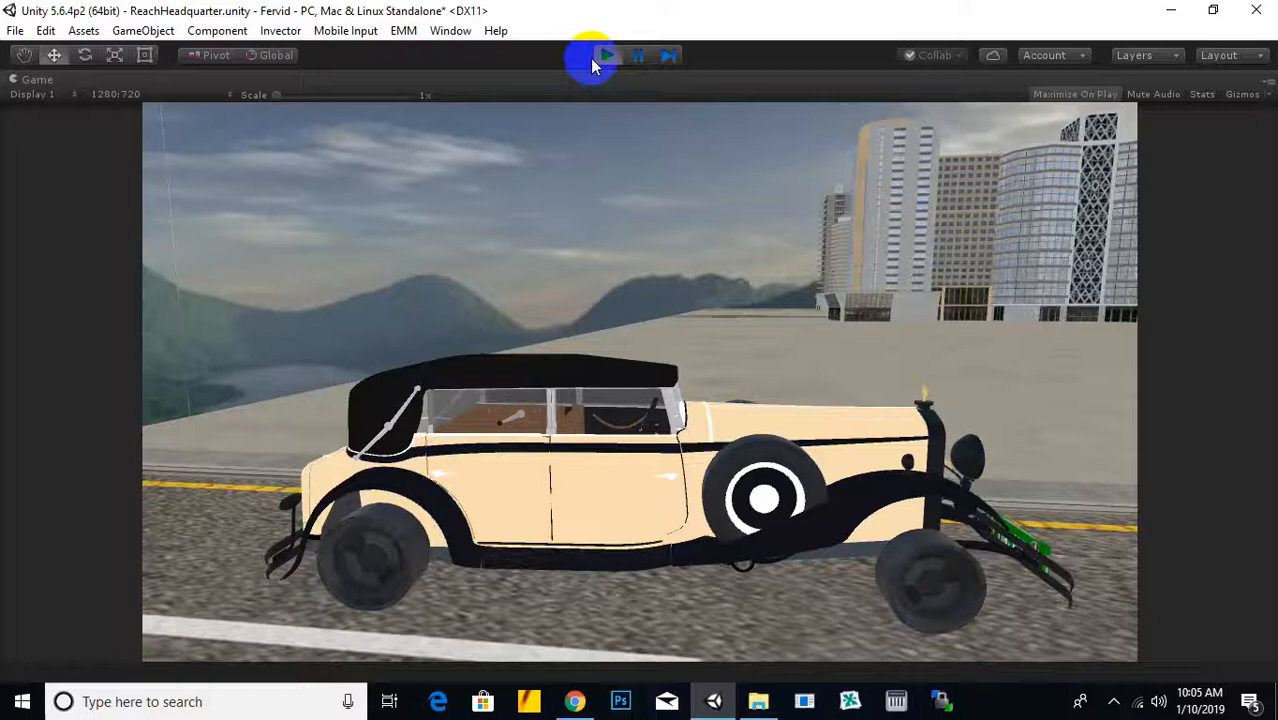
pyautogui.click(603, 58)
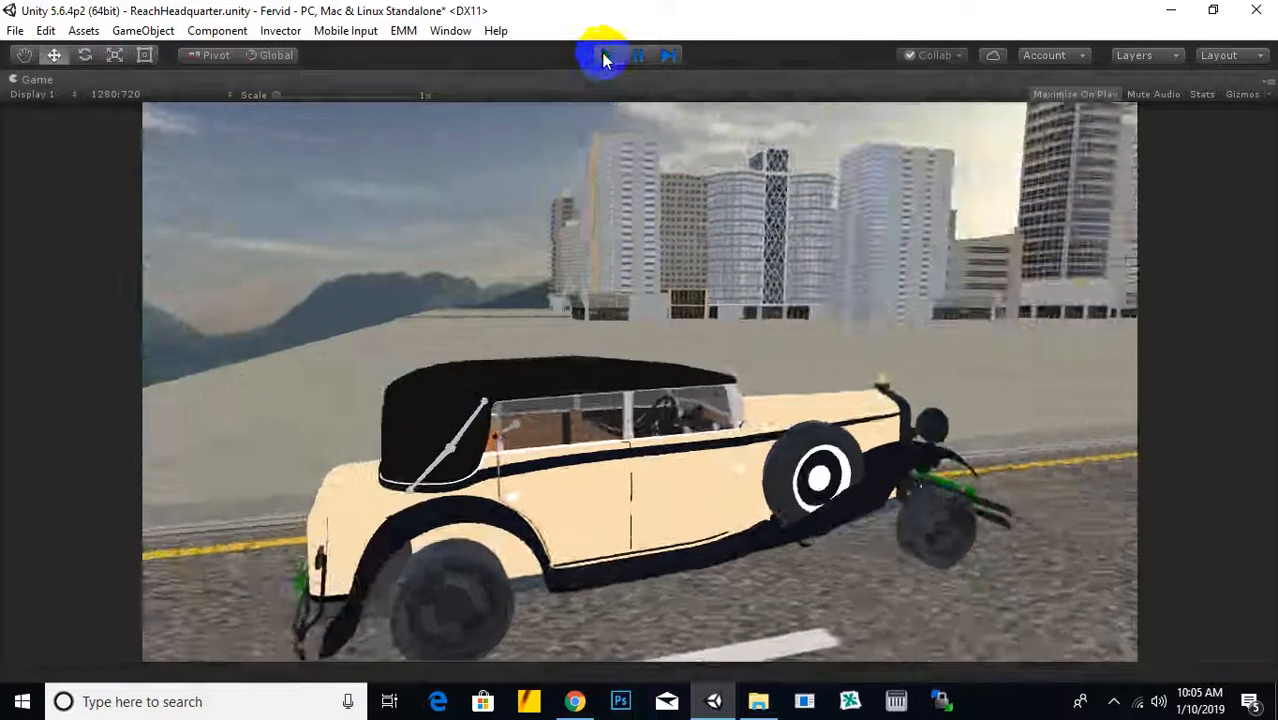
# Deactivate the Car object in the scene
pyautogui.scroll(-10, 71, 251)
pyautogui.scroll(3, 78, 265)
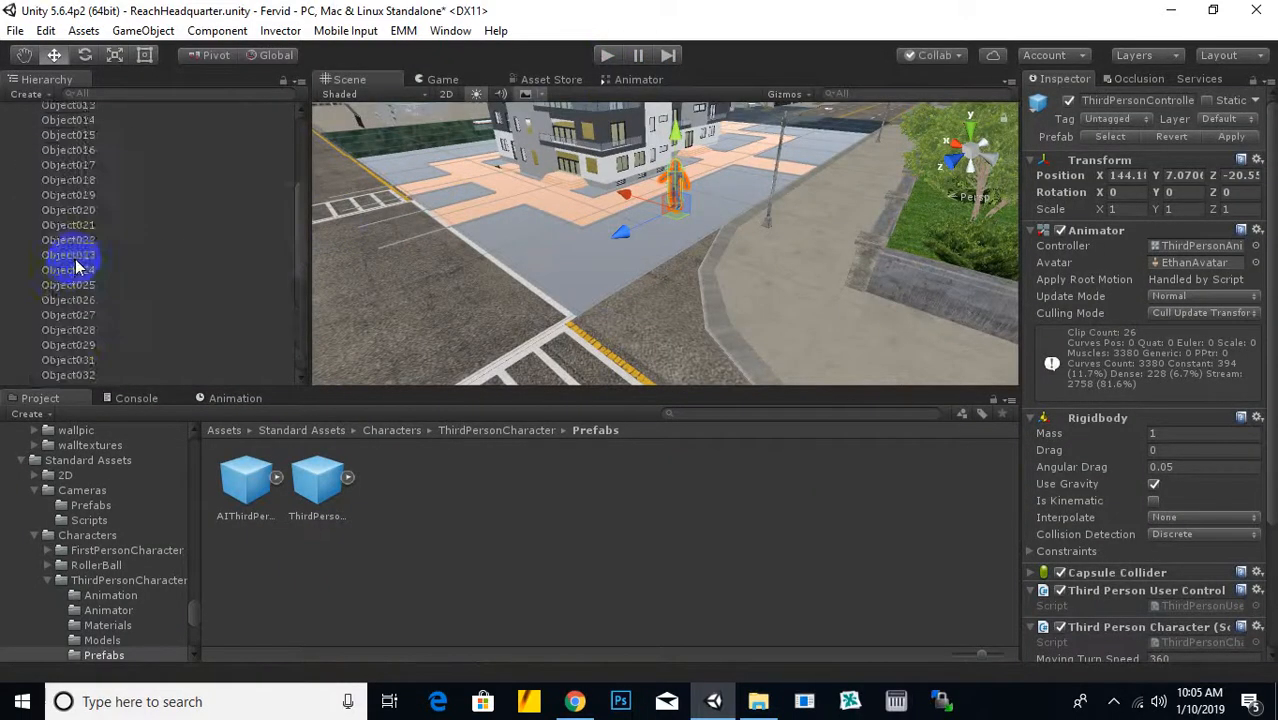
pyautogui.scroll(-5, 80, 265)
pyautogui.click(38, 169)
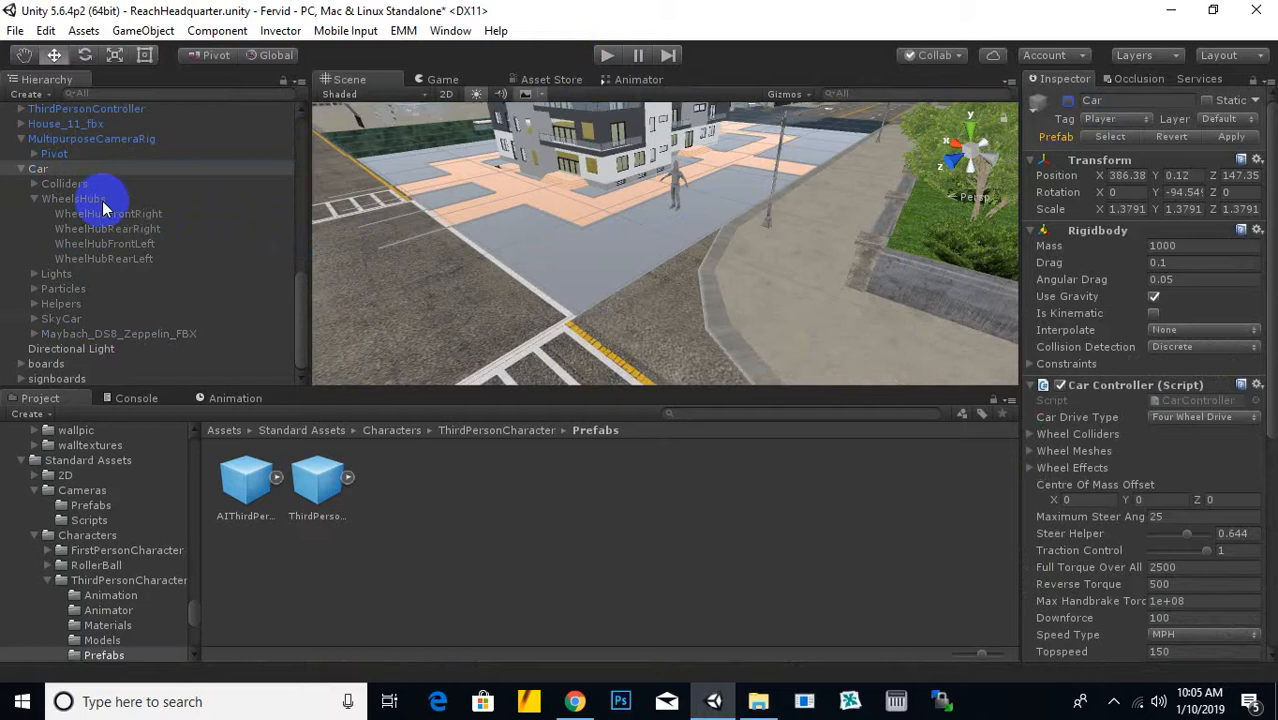
# Assign ThirdPersonController as the Auto Cam target of MultipurposeCameraRig and walk the character around the city in play mode
pyautogui.click(127, 140)
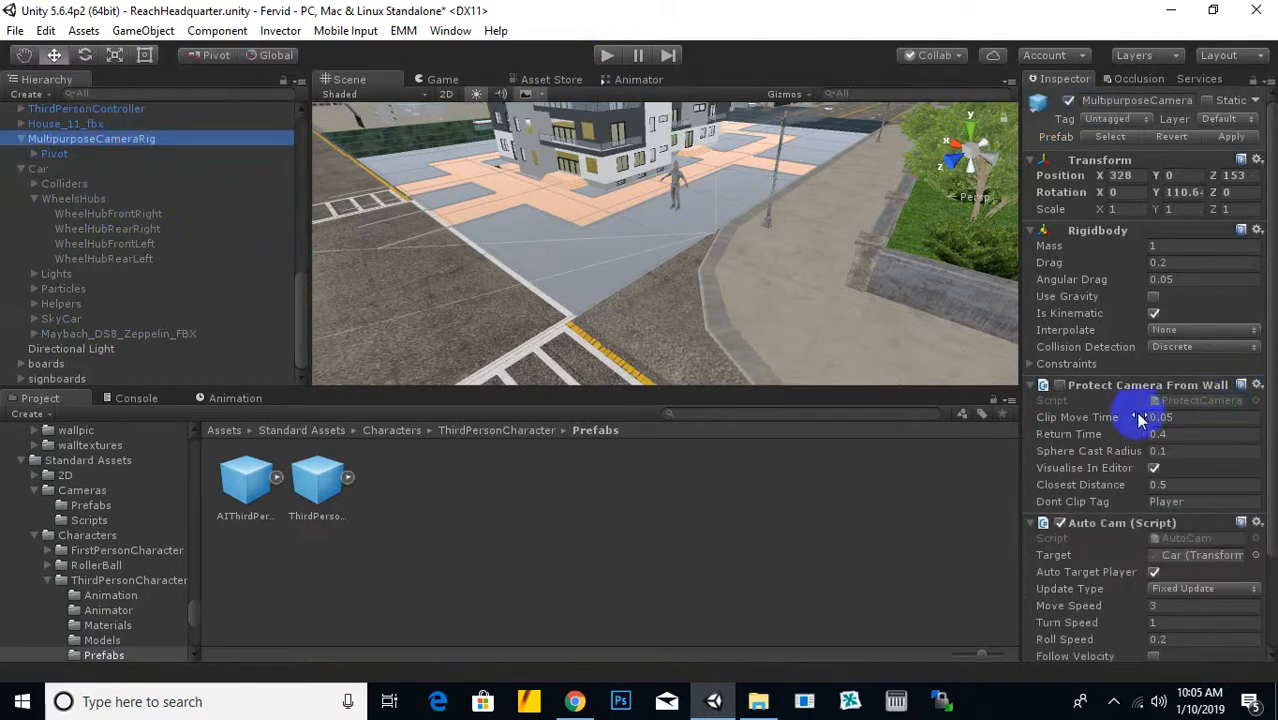
pyautogui.scroll(-3, 1133, 401)
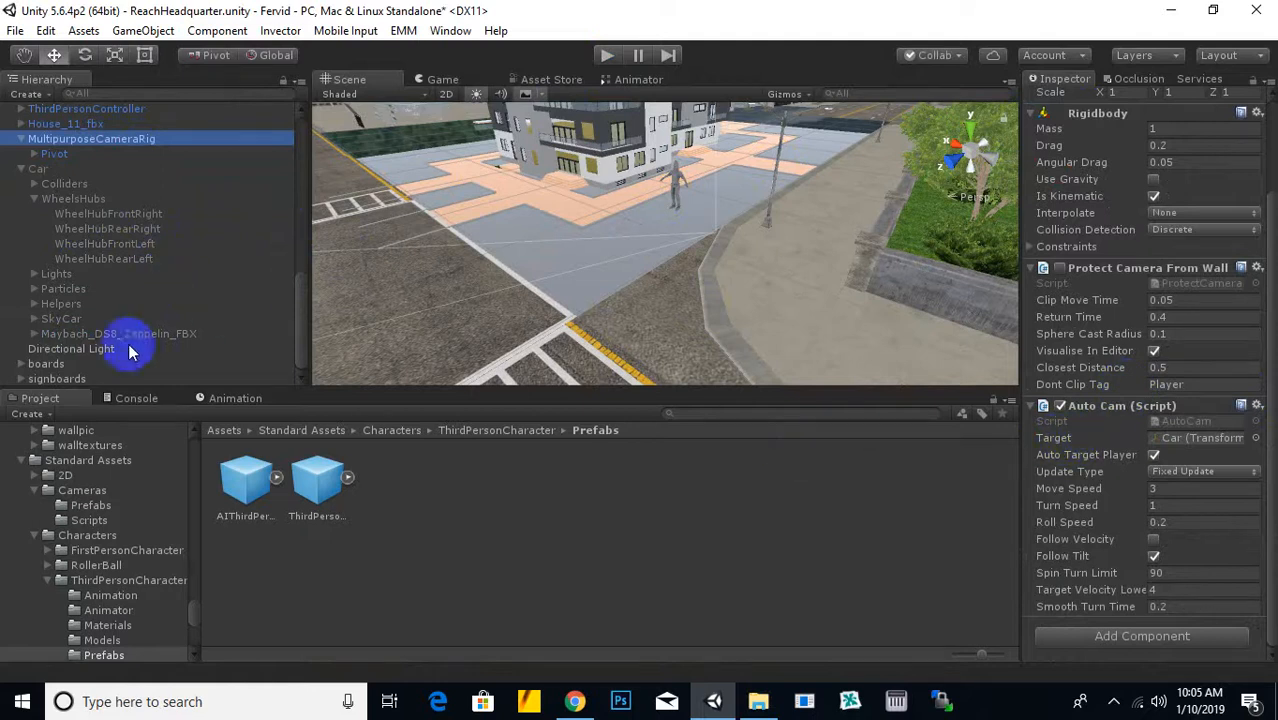
pyautogui.scroll(5, 62, 187)
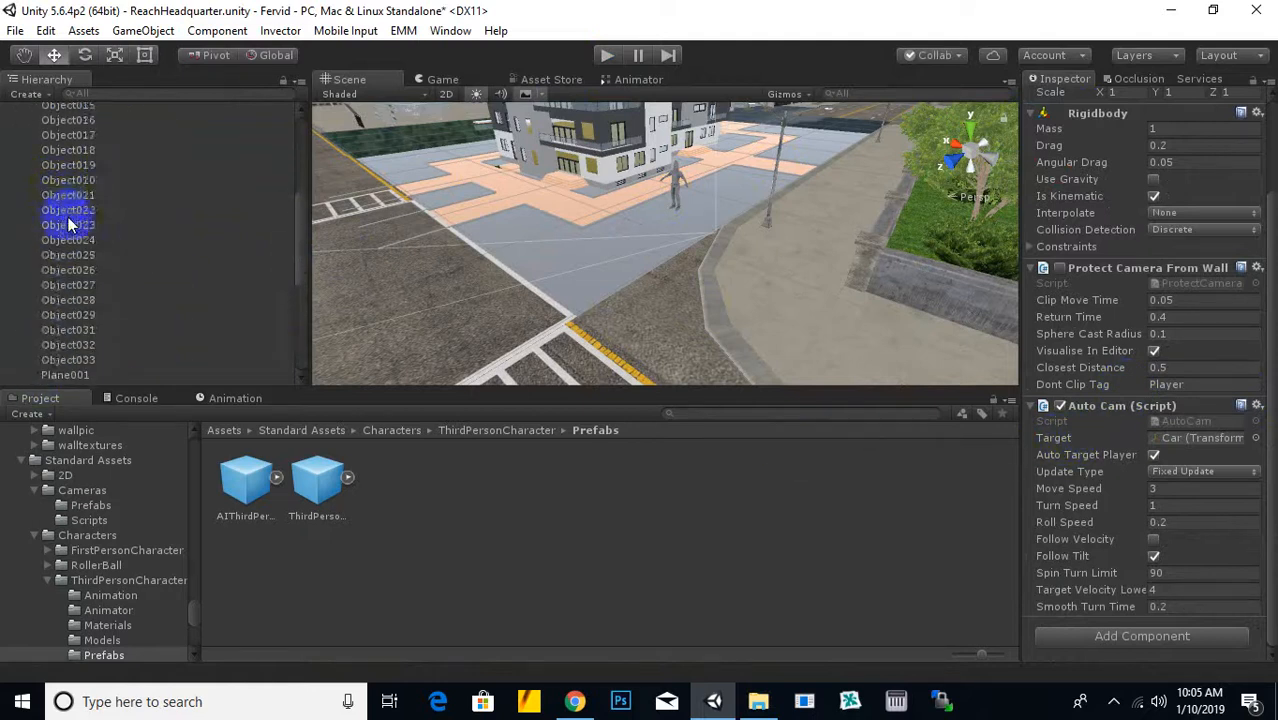
pyautogui.scroll(-4, 89, 259)
pyautogui.moveTo(112, 162); pyautogui.dragTo(1107, 457)
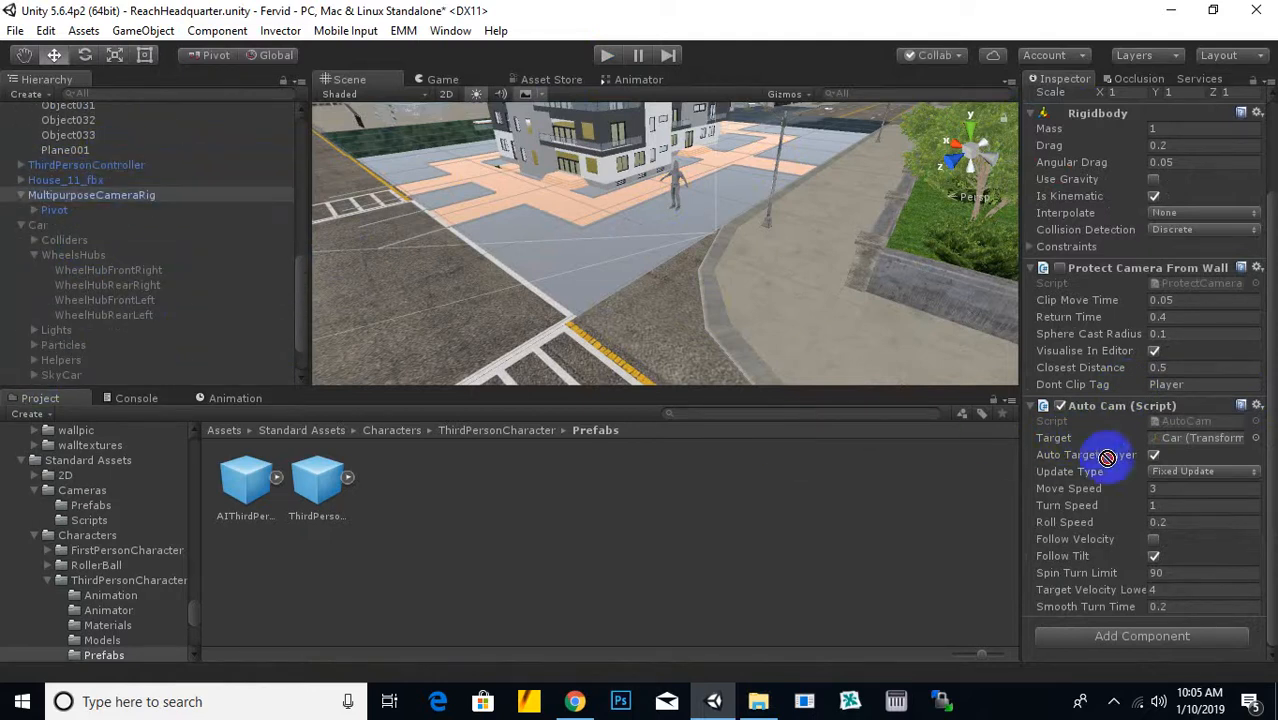
pyautogui.click(598, 70)
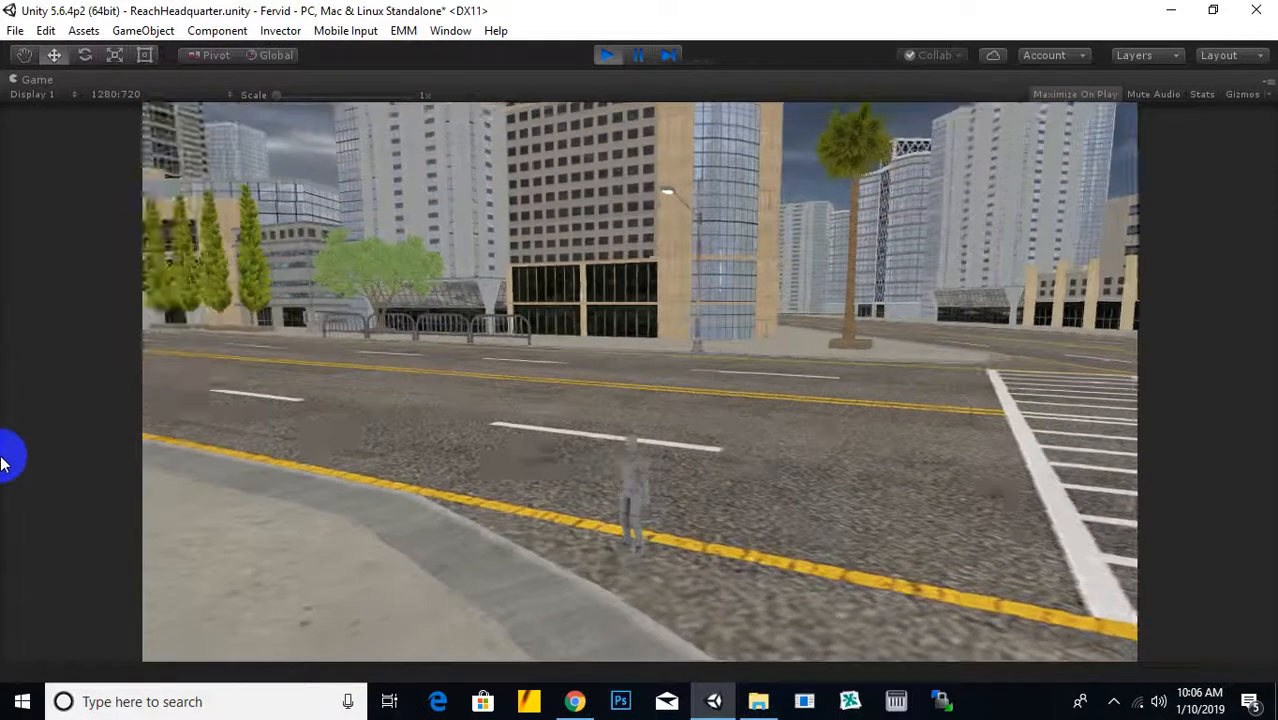
pyautogui.press('a')
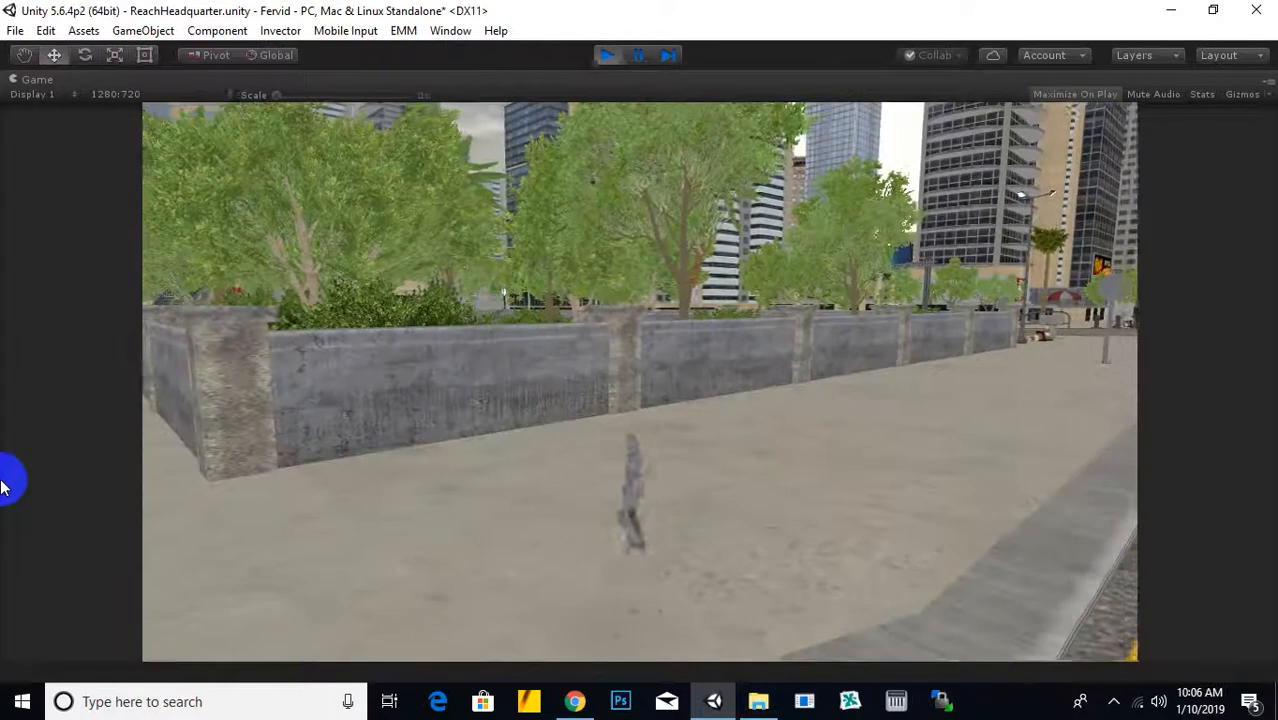
# Continue walking the character through the city in play mode and end the test run
pyautogui.press('w')
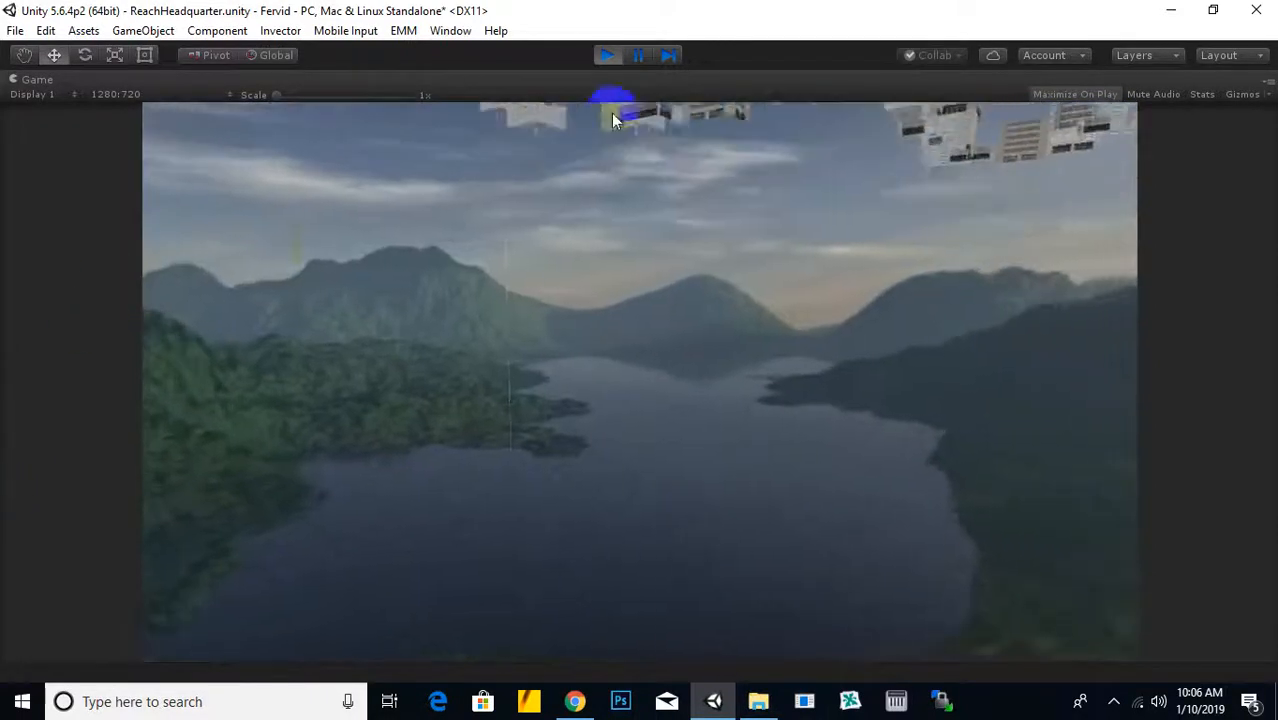
pyautogui.click(605, 55)
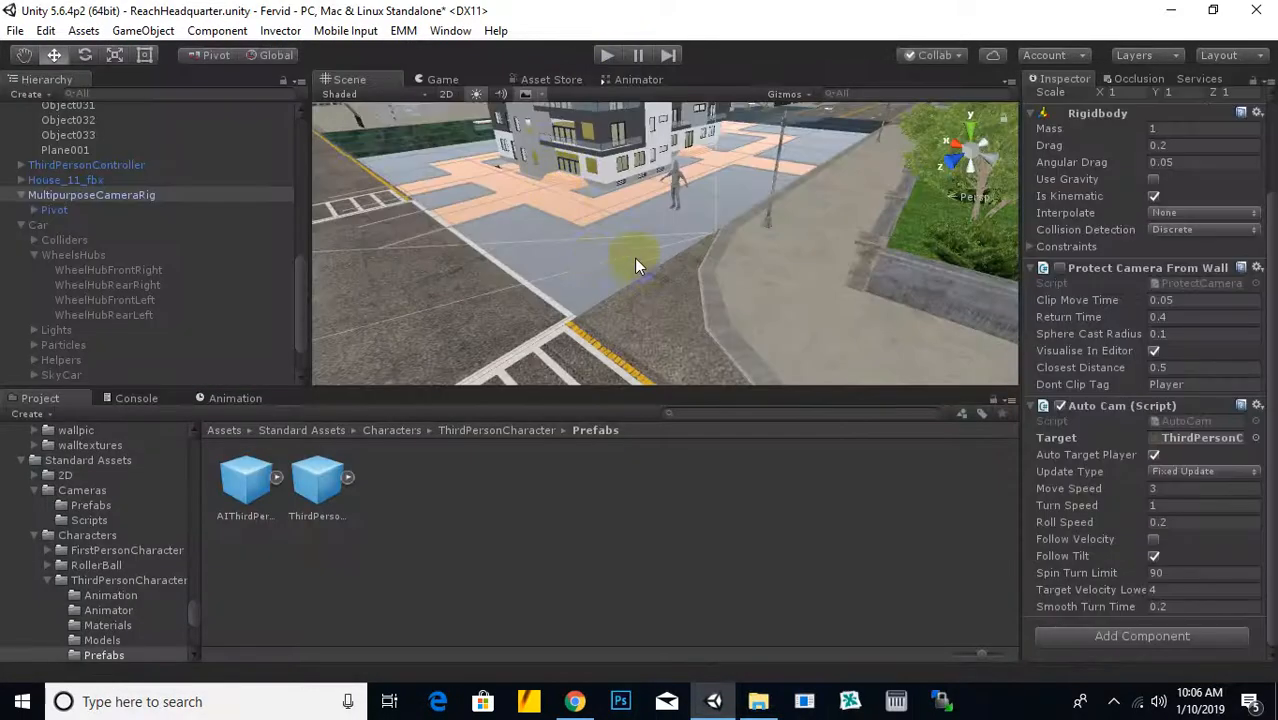
# Add a Mesh Collider component to the House_11_fbx object
pyautogui.click(638, 271)
pyautogui.press('f')
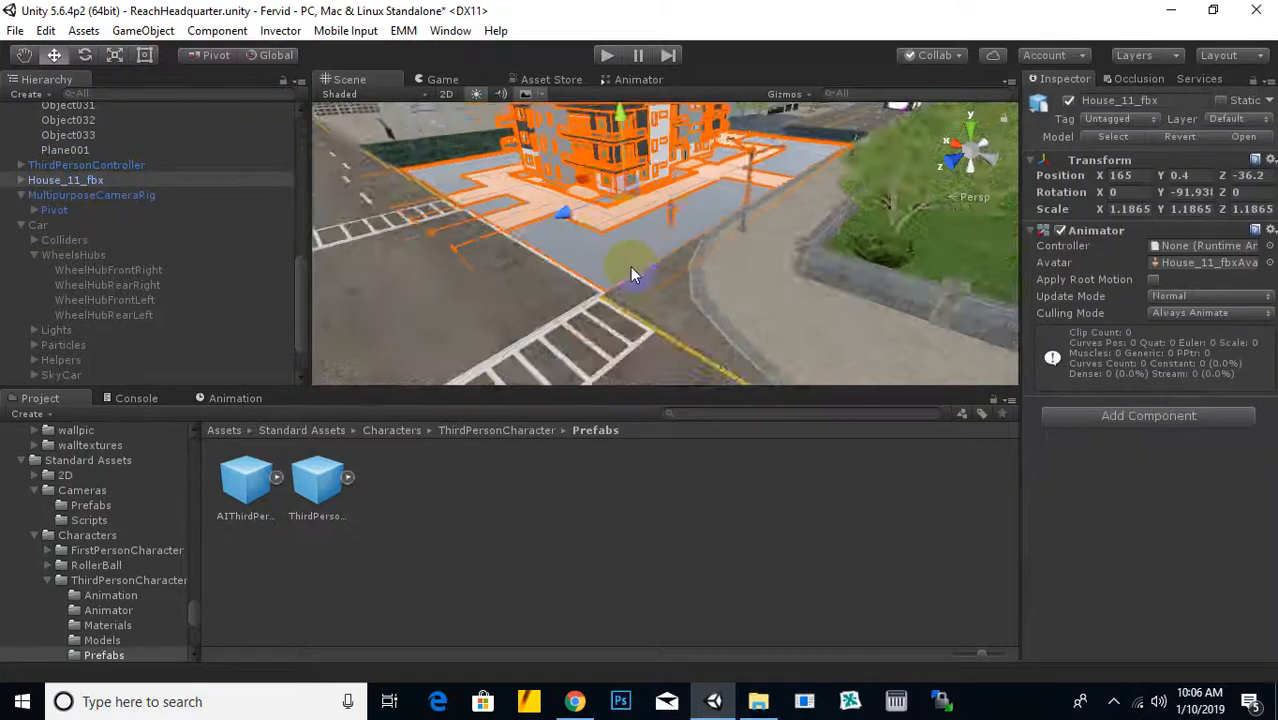
pyautogui.click(1160, 424)
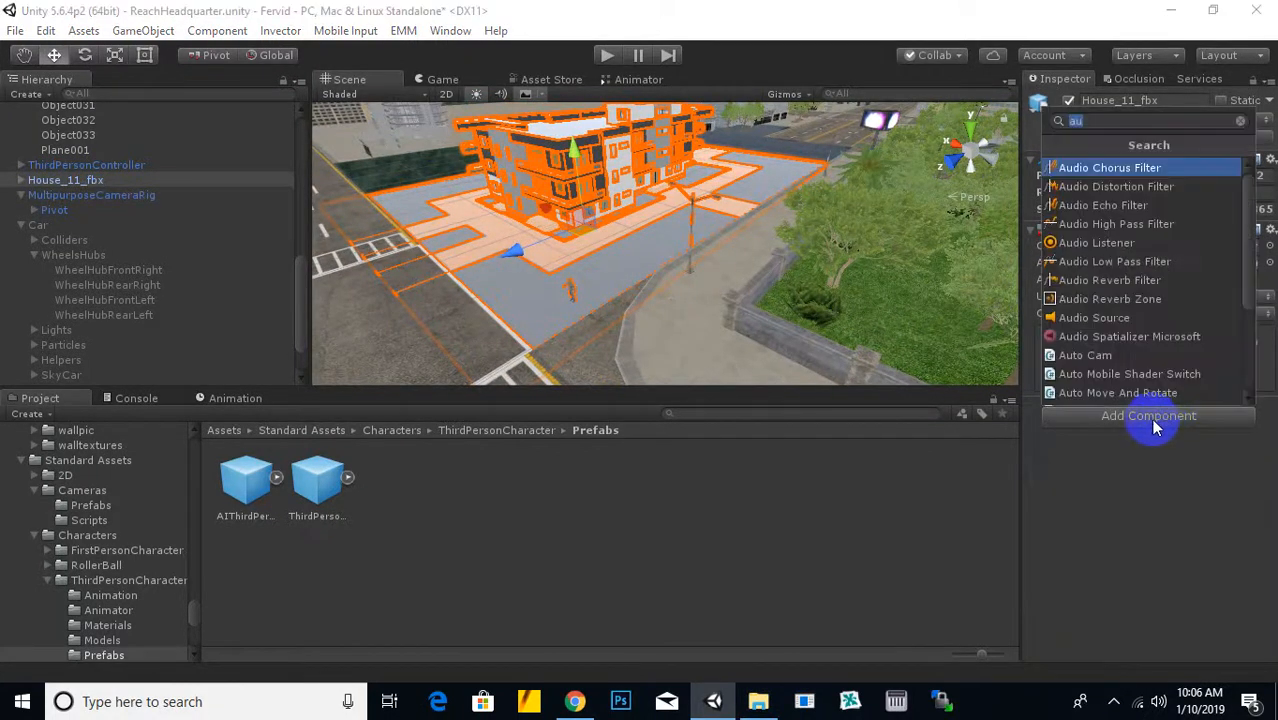
pyautogui.write('me')
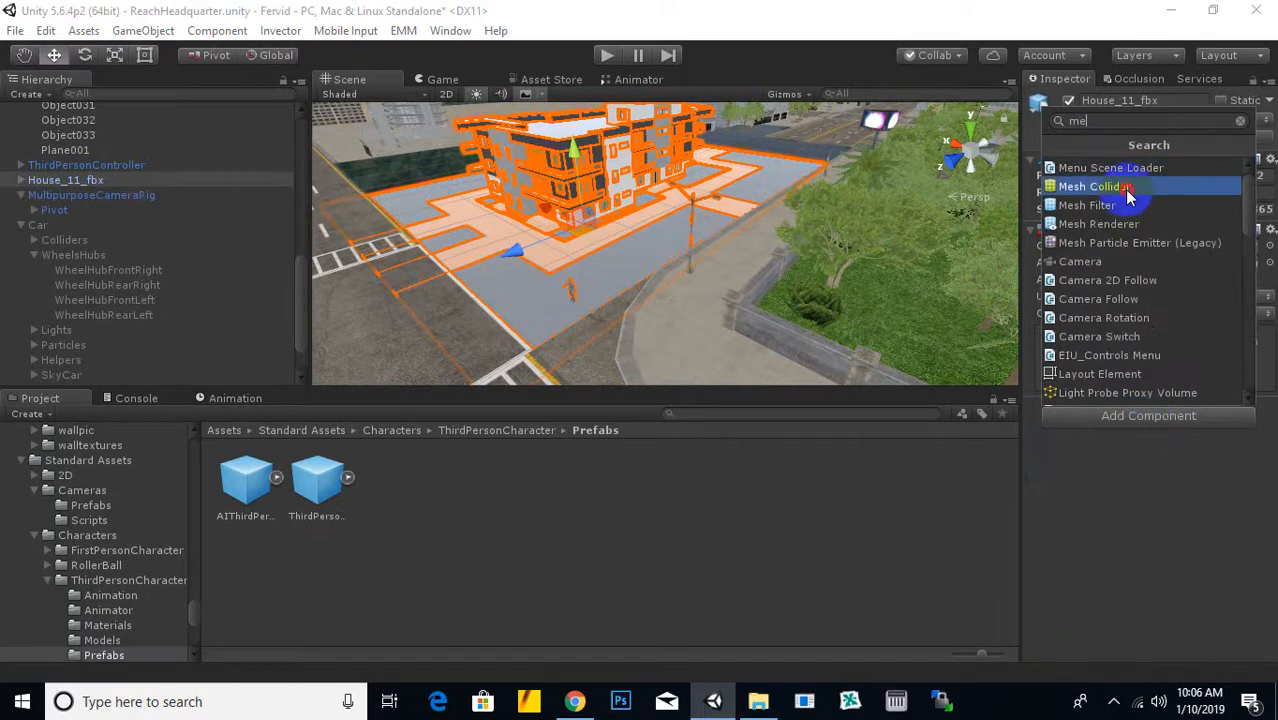
pyautogui.click(1126, 190)
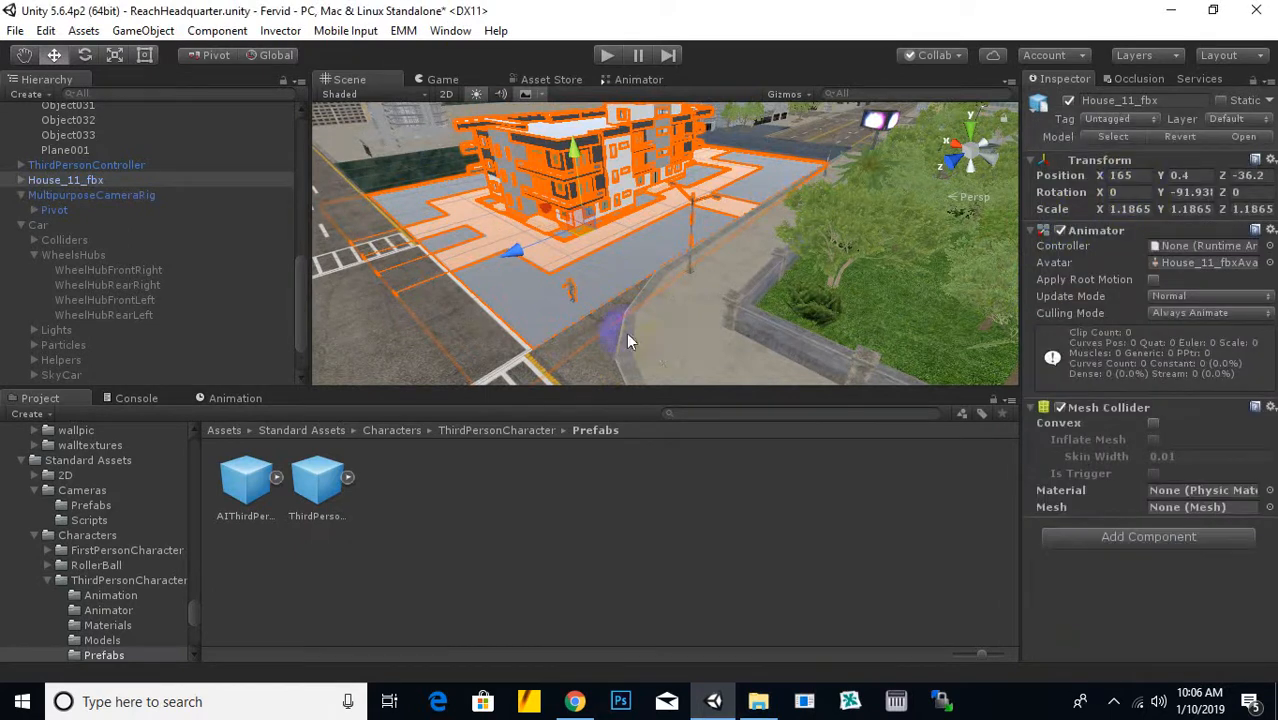
# Add a Mesh Collider component to Plane001, the grass ground plane of the house
pyautogui.click(533, 322)
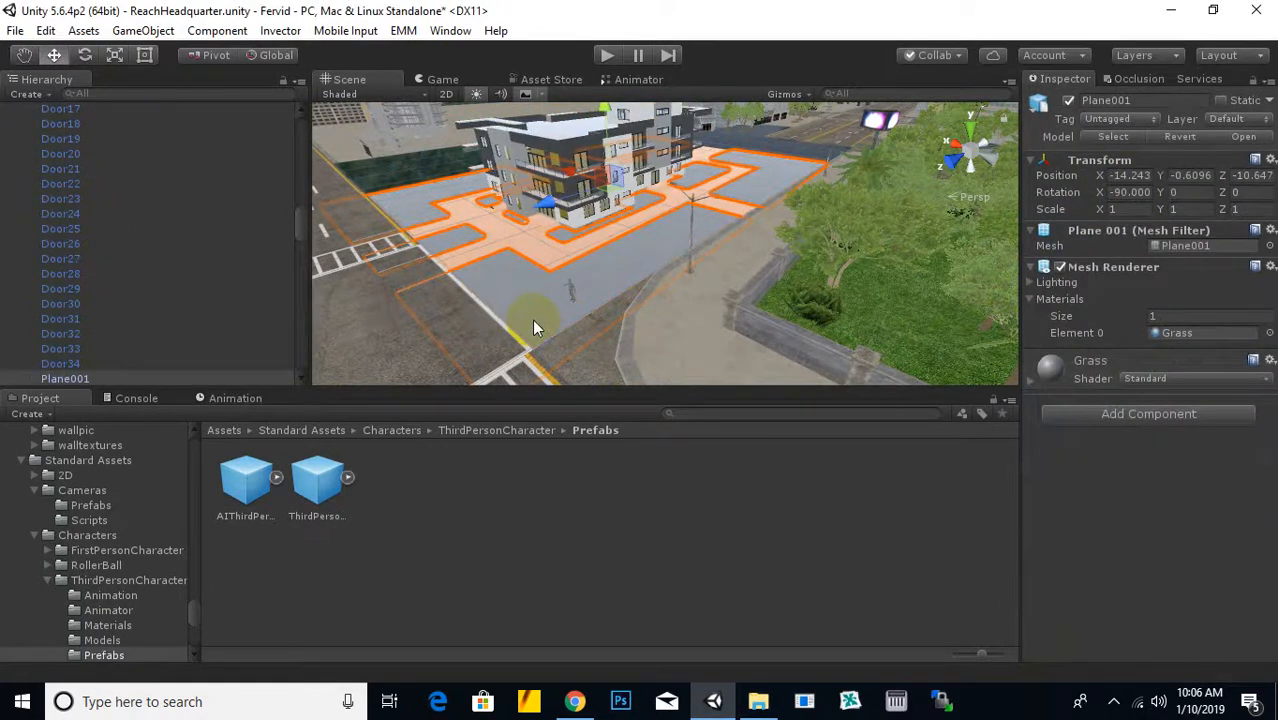
pyautogui.click(532, 327)
pyautogui.click(532, 327)
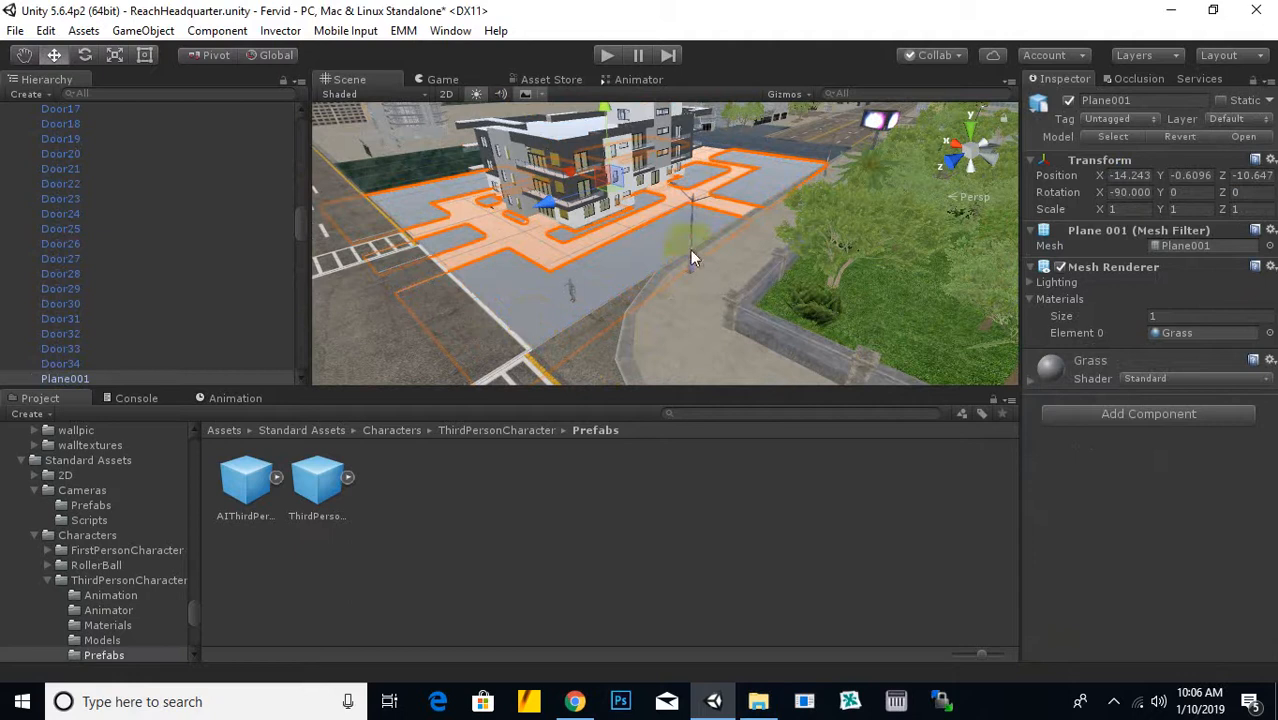
pyautogui.click(1147, 411)
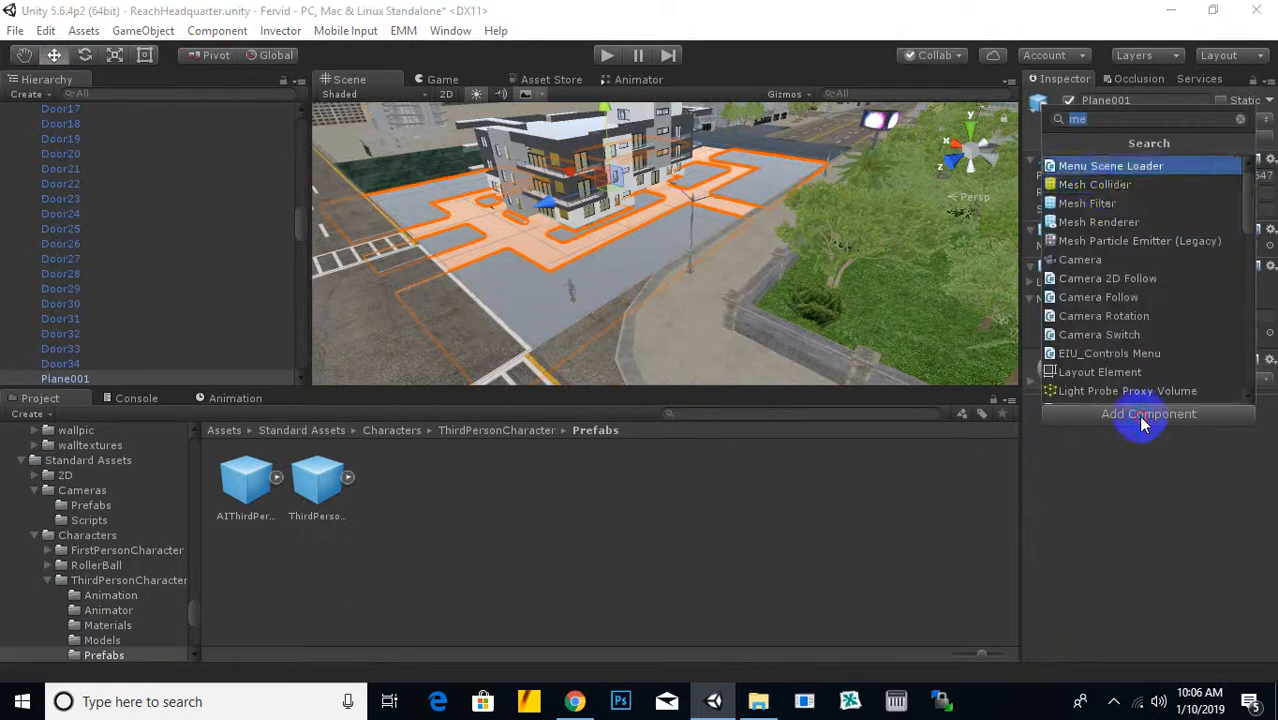
pyautogui.click(1079, 183)
# Run play mode and walk the character to test the collision of the house's ground, ending the run after the check
pyautogui.click(605, 56)
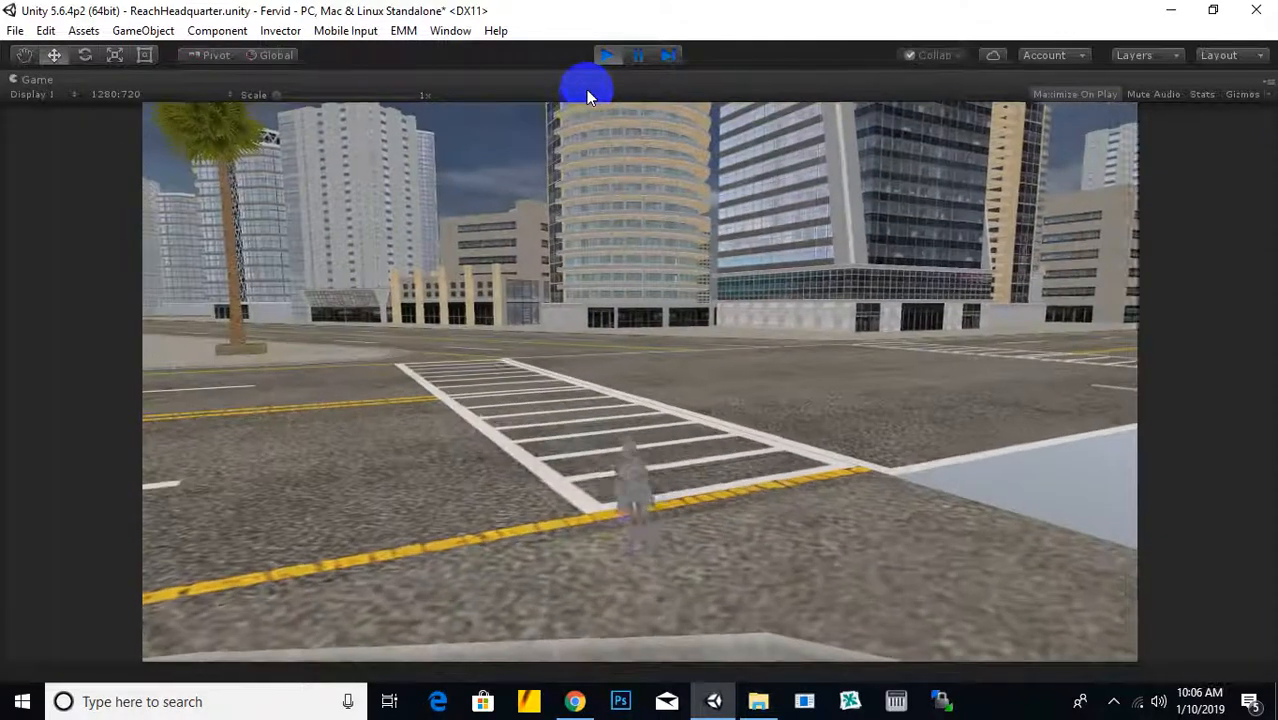
pyautogui.press('w')
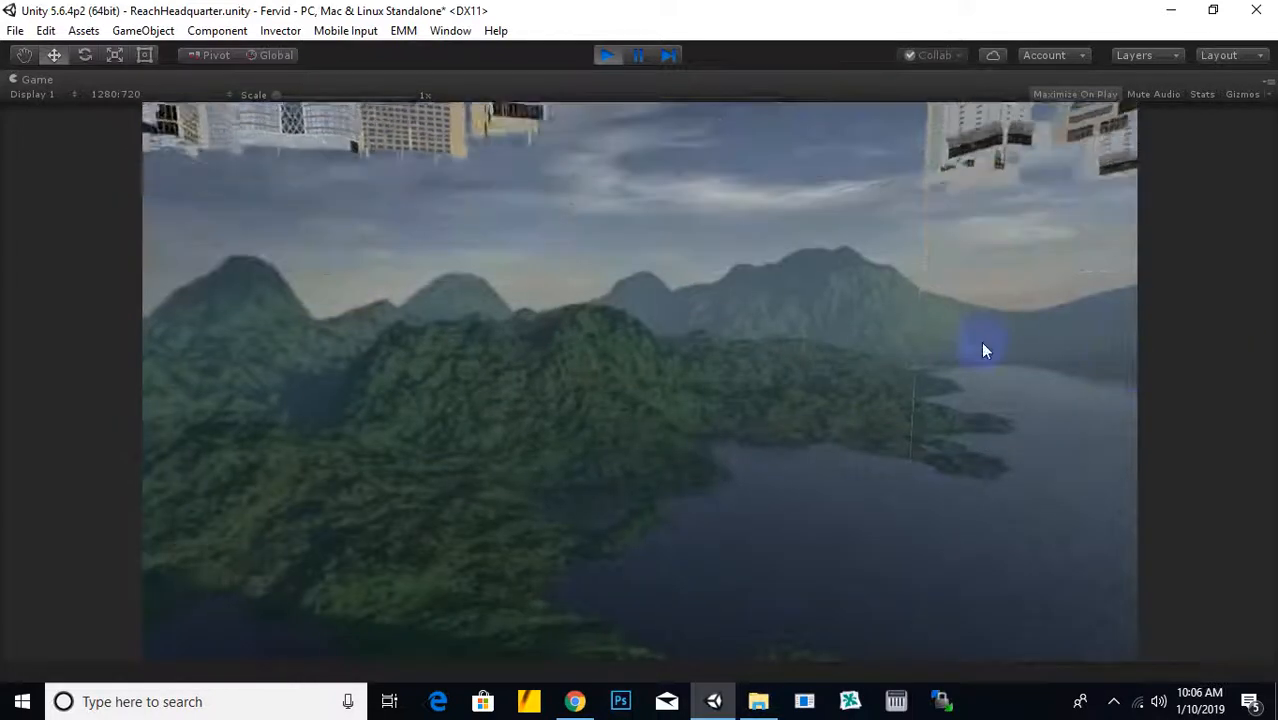
pyautogui.click(609, 57)
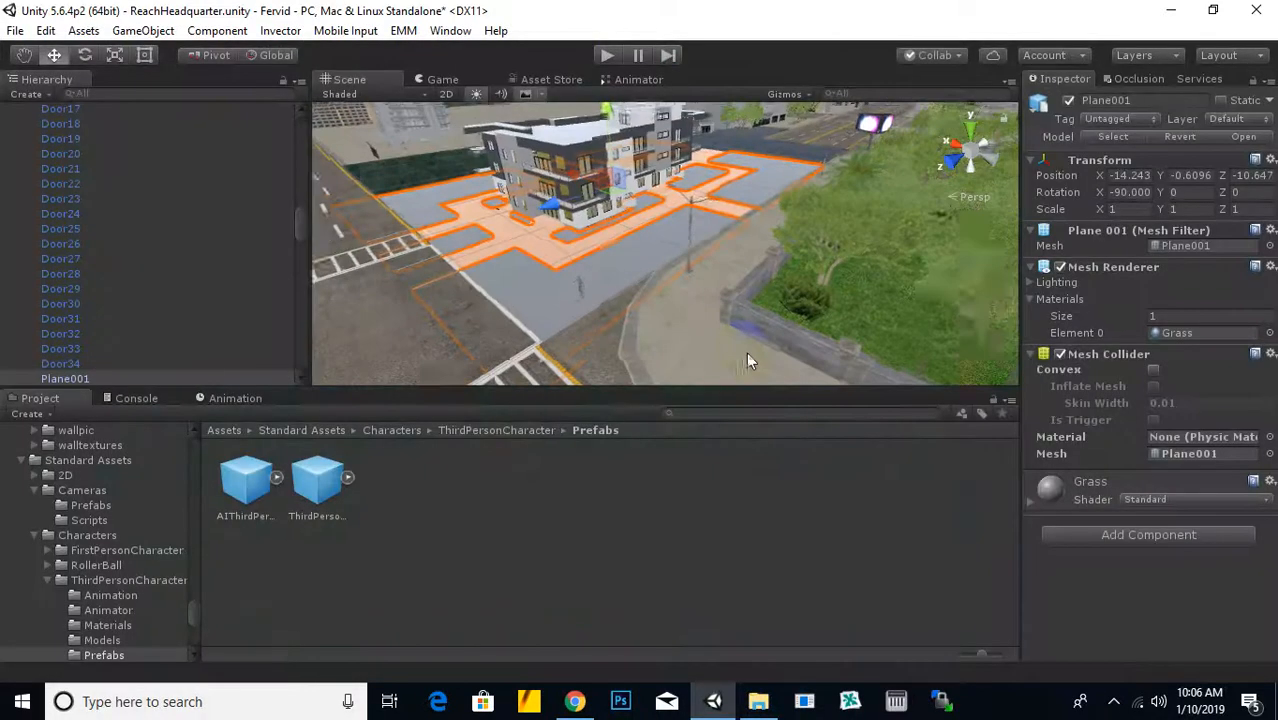
# Add a Mesh Collider component to the house's Road object, the paved paths around the building
pyautogui.keyDown('alt'); pyautogui.moveTo(746, 352); pyautogui.dragTo(653, 295); pyautogui.keyUp('alt')
pyautogui.scroll(2, 630, 296)
pyautogui.click(614, 296)
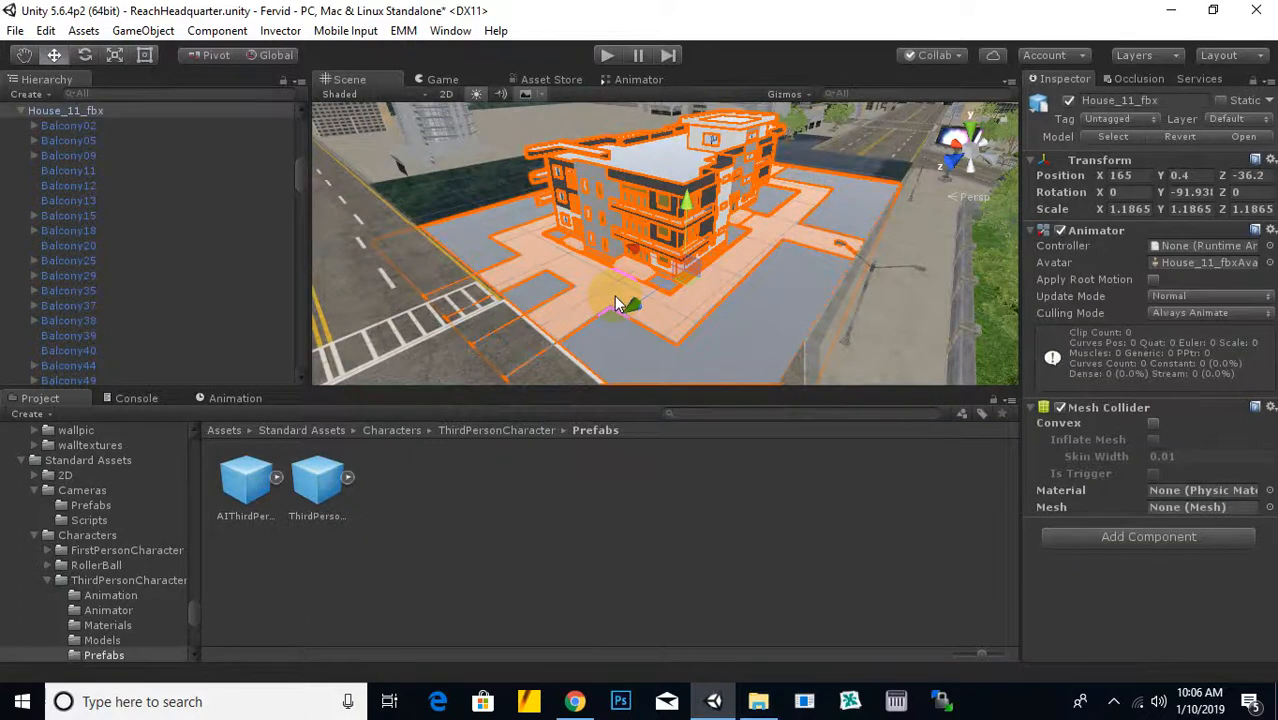
pyautogui.scroll(4, 616, 294)
pyautogui.scroll(2, 618, 292)
pyautogui.moveTo(619, 289); pyautogui.dragTo(705, 262, button='middle')
pyautogui.click(627, 280)
pyautogui.scroll(3, 632, 306)
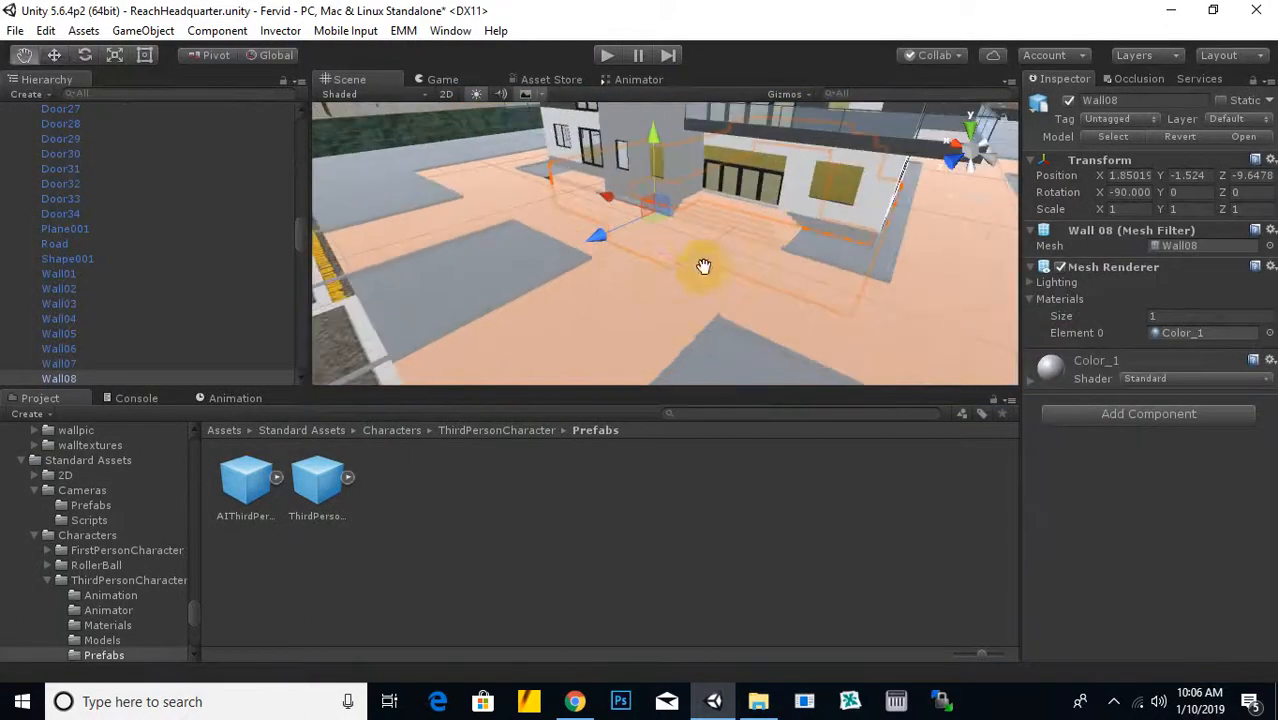
pyautogui.click(647, 306)
pyautogui.click(646, 308)
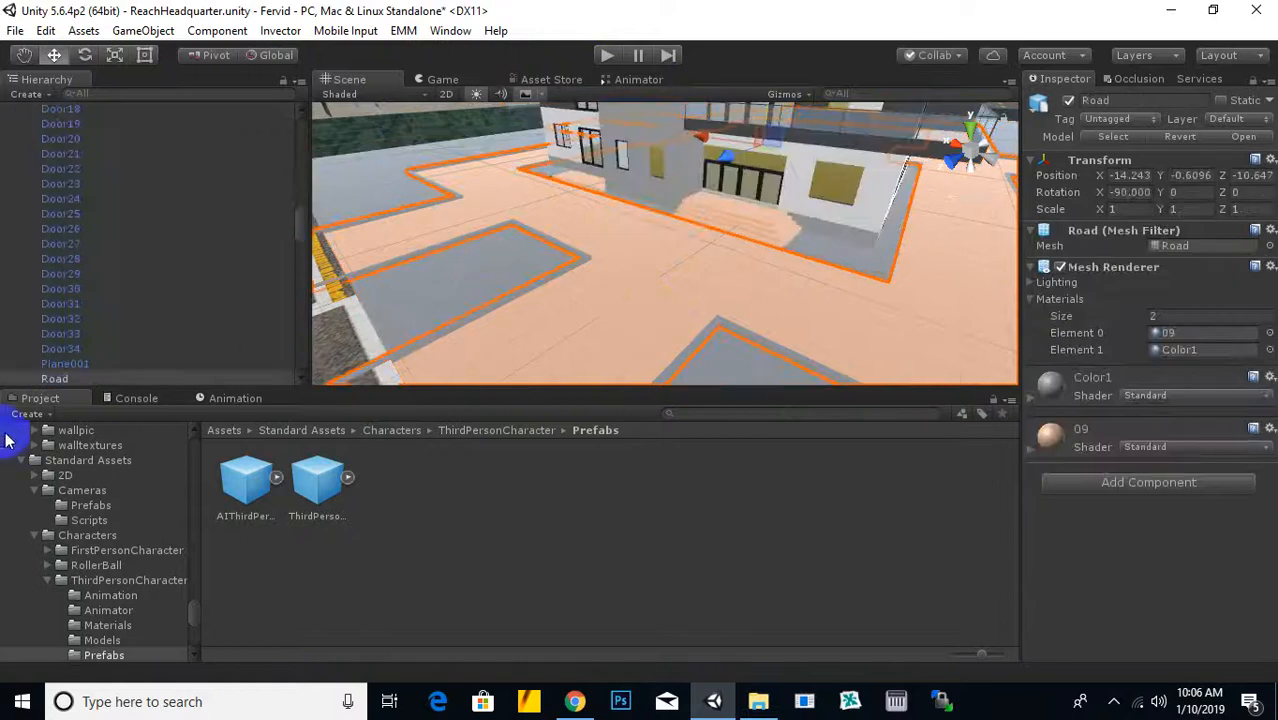
pyautogui.scroll(-5, 63, 355)
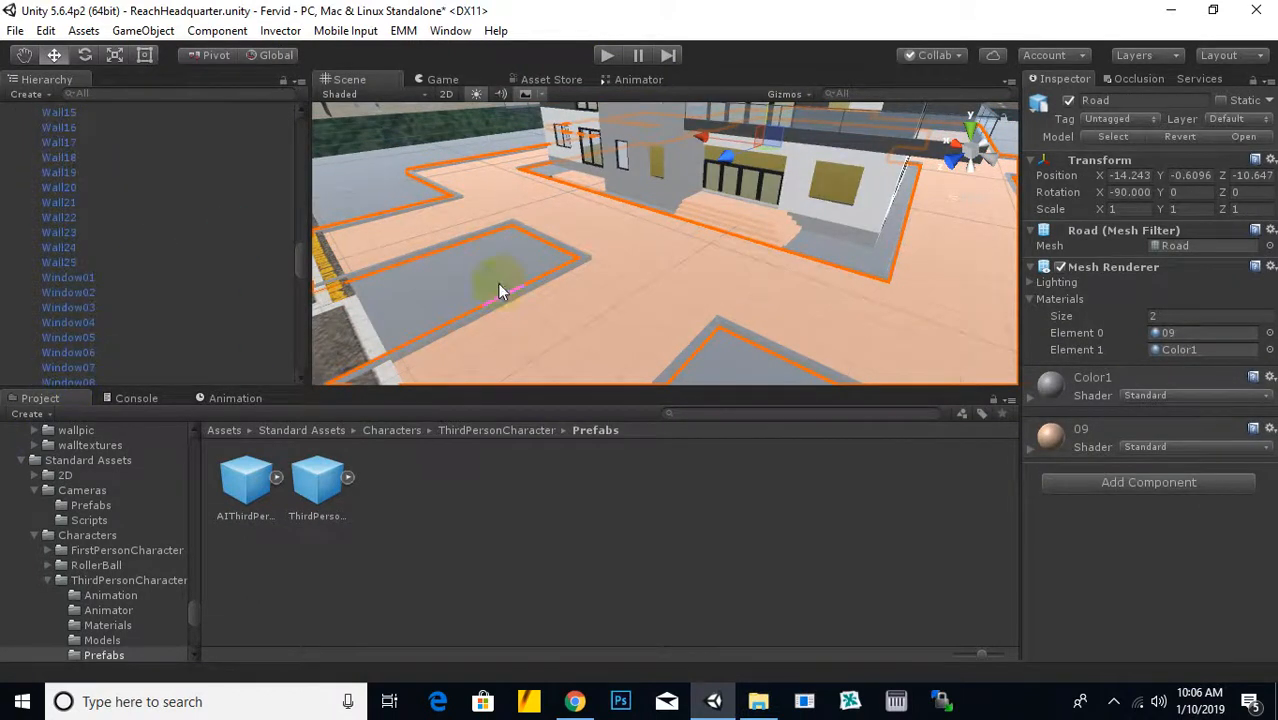
pyautogui.scroll(-8, 684, 295)
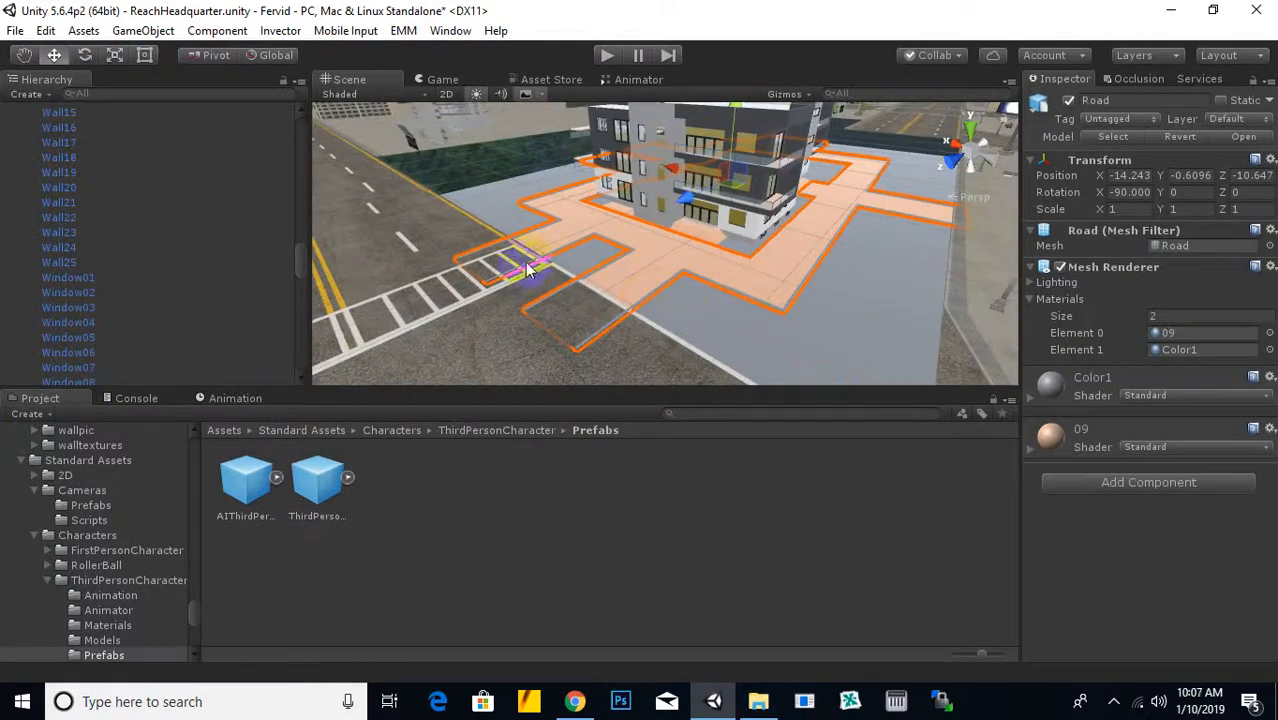
pyautogui.click(1148, 483)
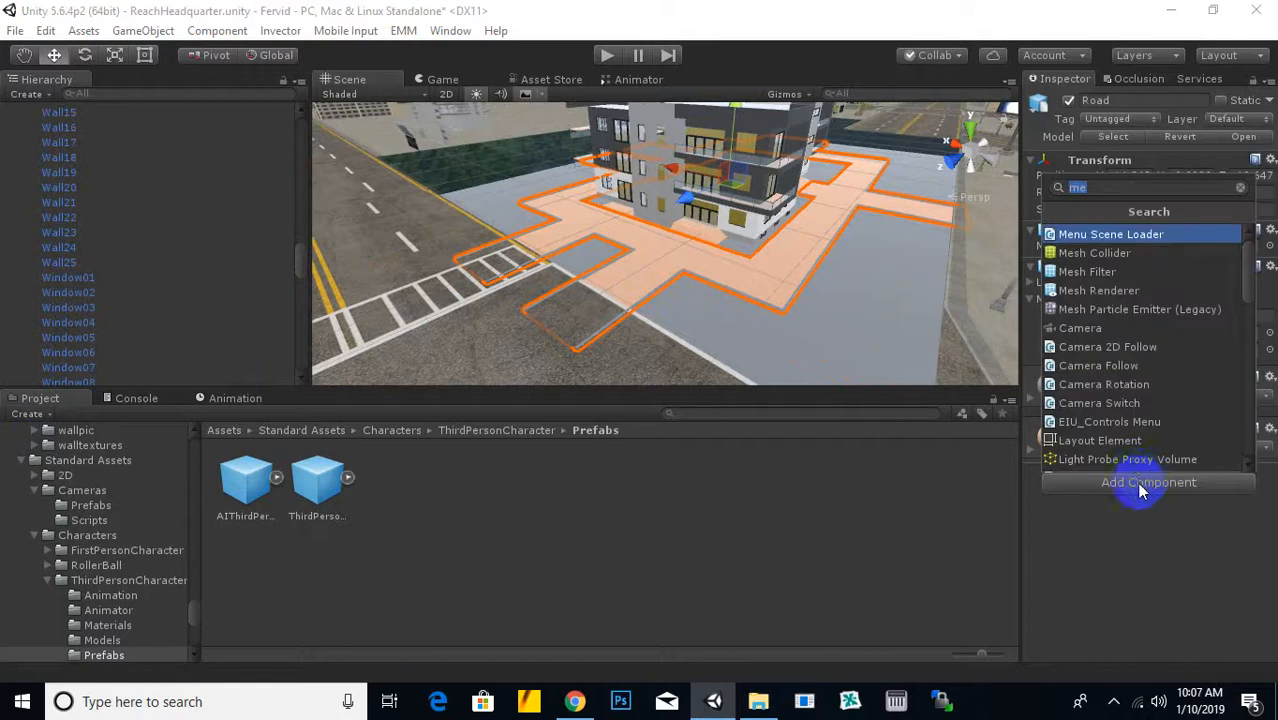
pyautogui.click(1100, 252)
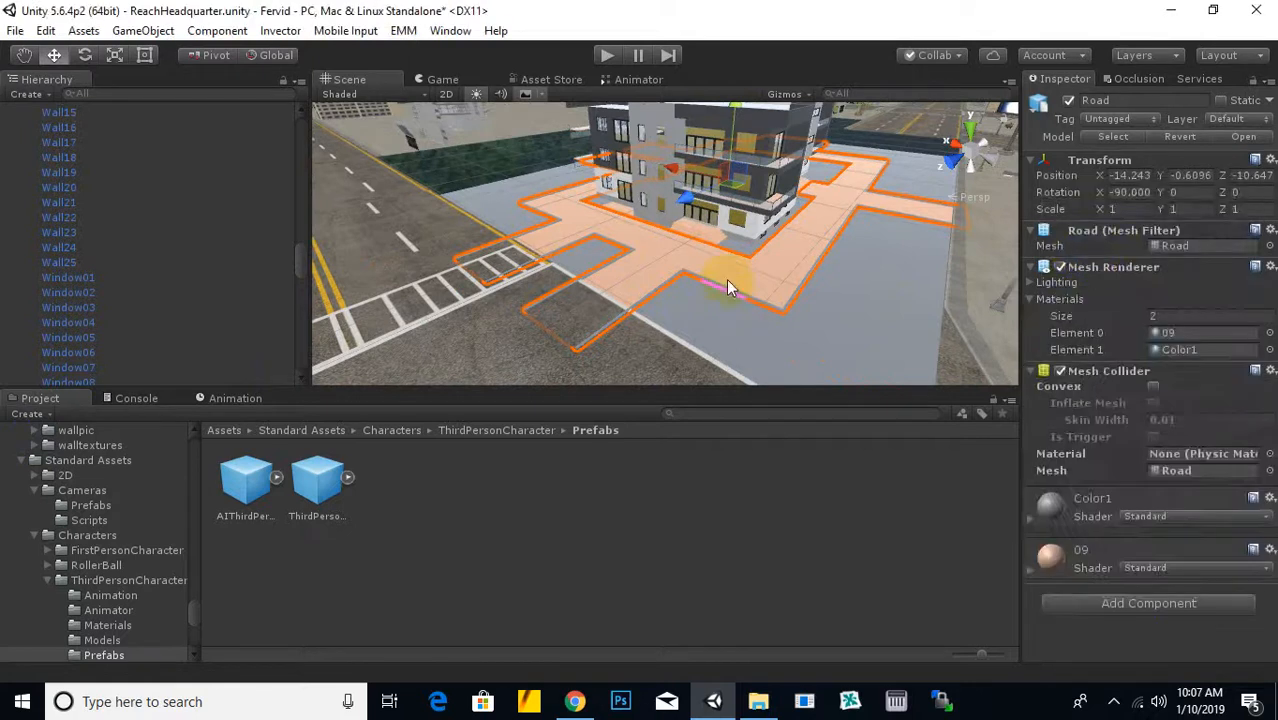
# Open the shader choices for material 09 of the Road object
pyautogui.keyDown('alt'); pyautogui.moveTo(733, 265); pyautogui.dragTo(715, 292); pyautogui.keyUp('alt')
pyautogui.click(1177, 568)
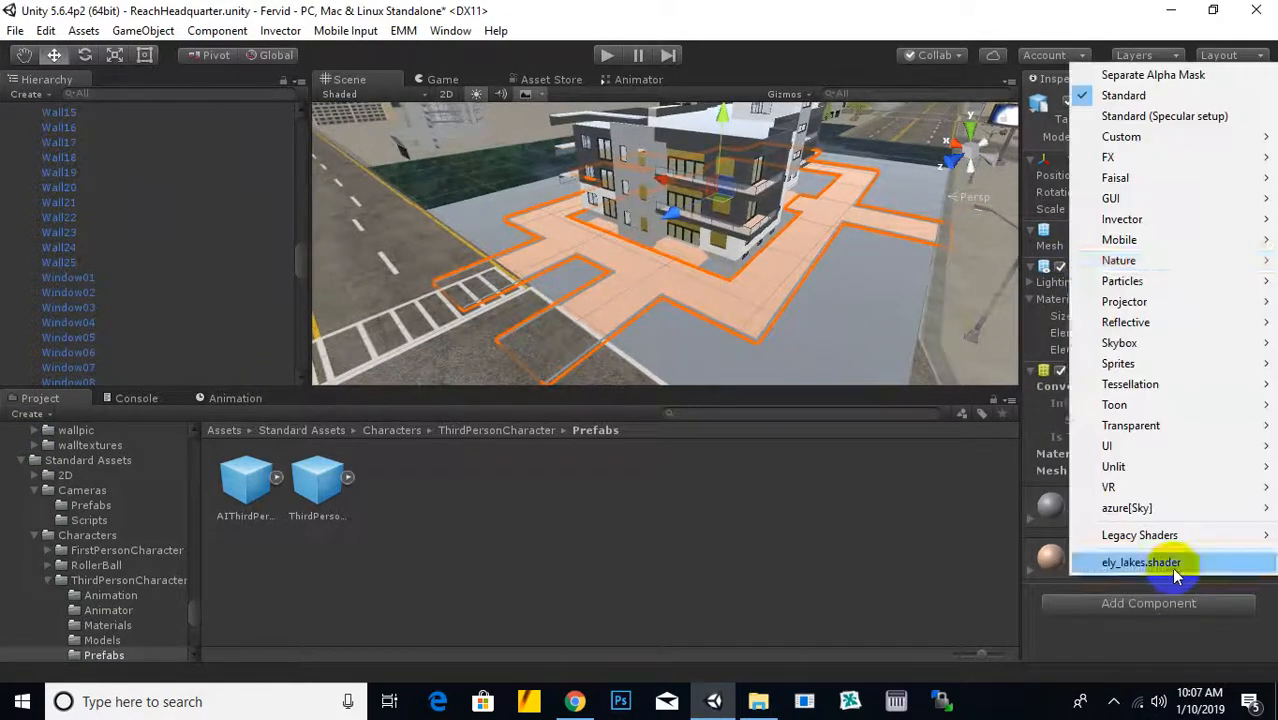
# Set the shader of the Road object's 09 and Color1 materials to Nature/SpeedTree
pyautogui.moveTo(1110, 257)
pyautogui.click(1015, 262)
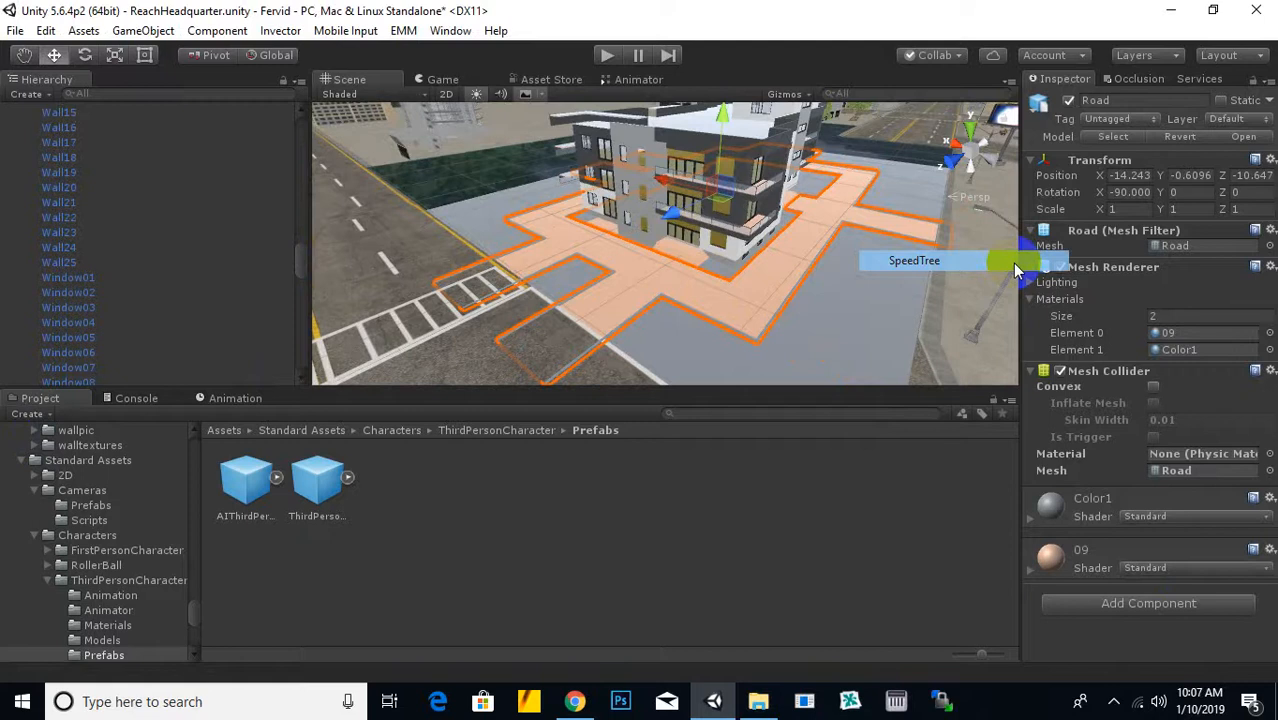
pyautogui.click(1157, 520)
pyautogui.moveTo(1137, 222)
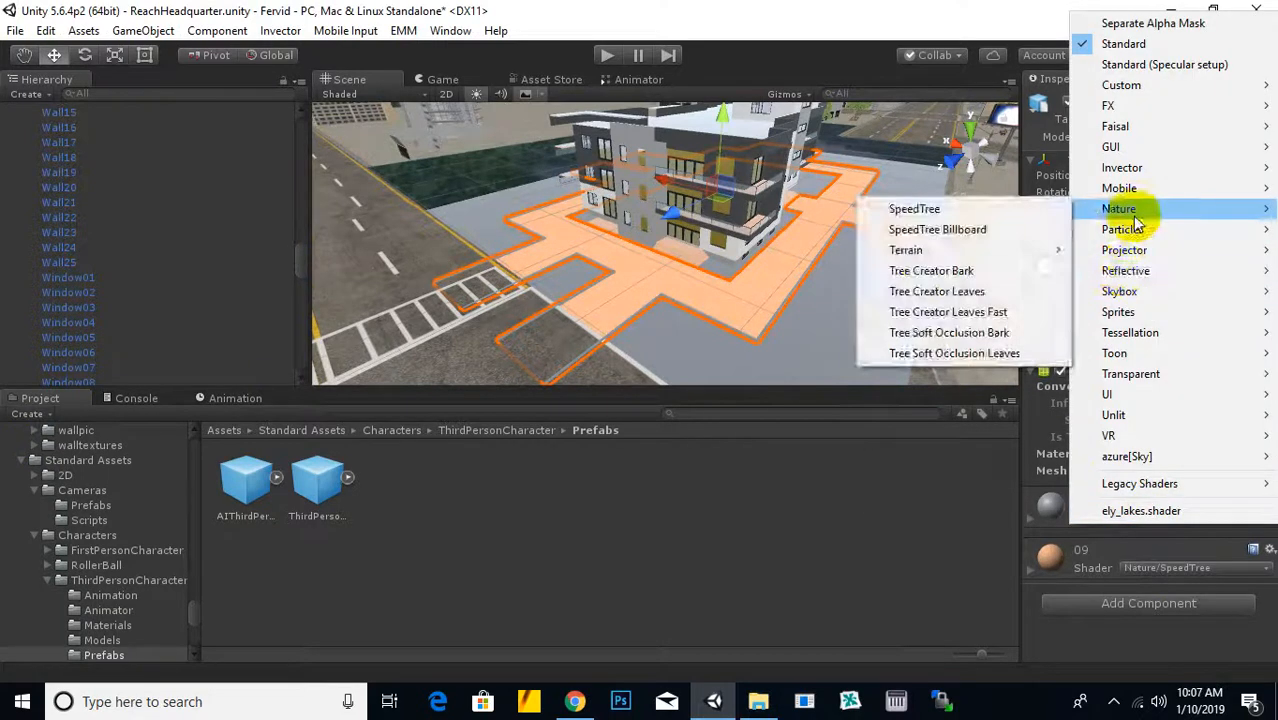
pyautogui.click(1007, 216)
# Add a Mesh Collider component to Wall20, the entrance platform of the house
pyautogui.scroll(7, 633, 270)
pyautogui.click(683, 257)
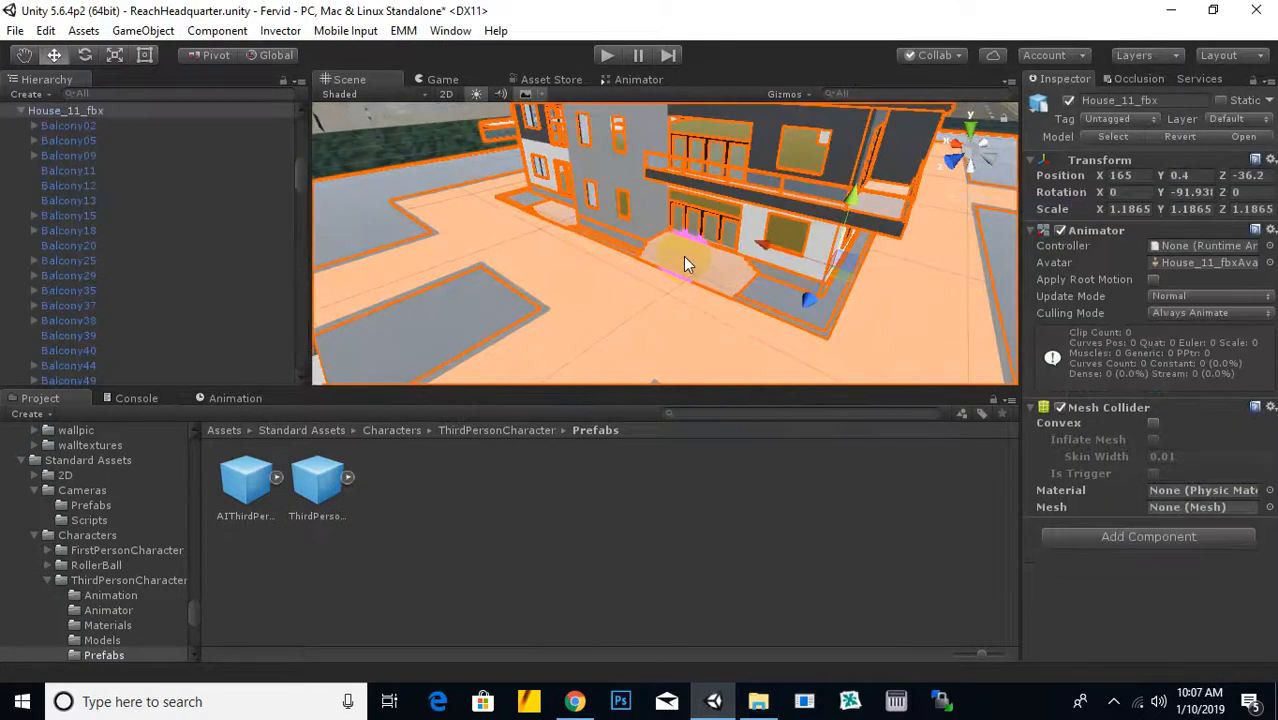
pyautogui.click(683, 257)
pyautogui.click(1182, 387)
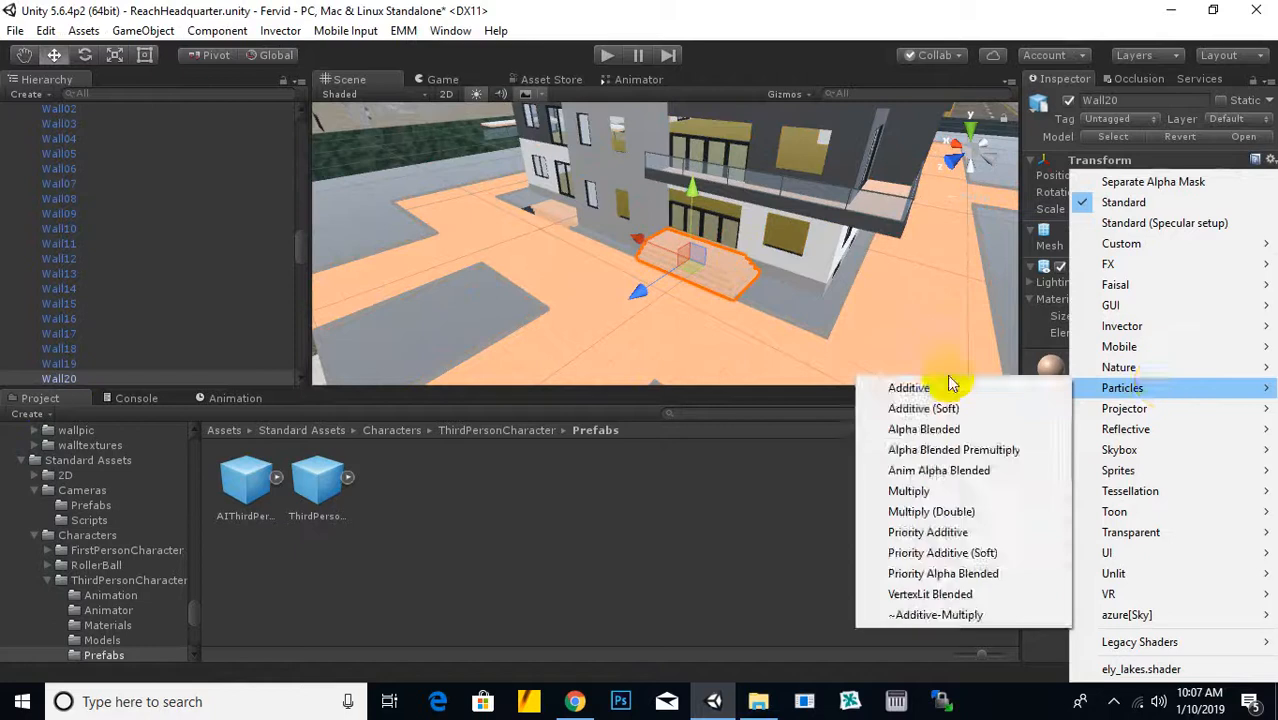
pyautogui.moveTo(1130, 452)
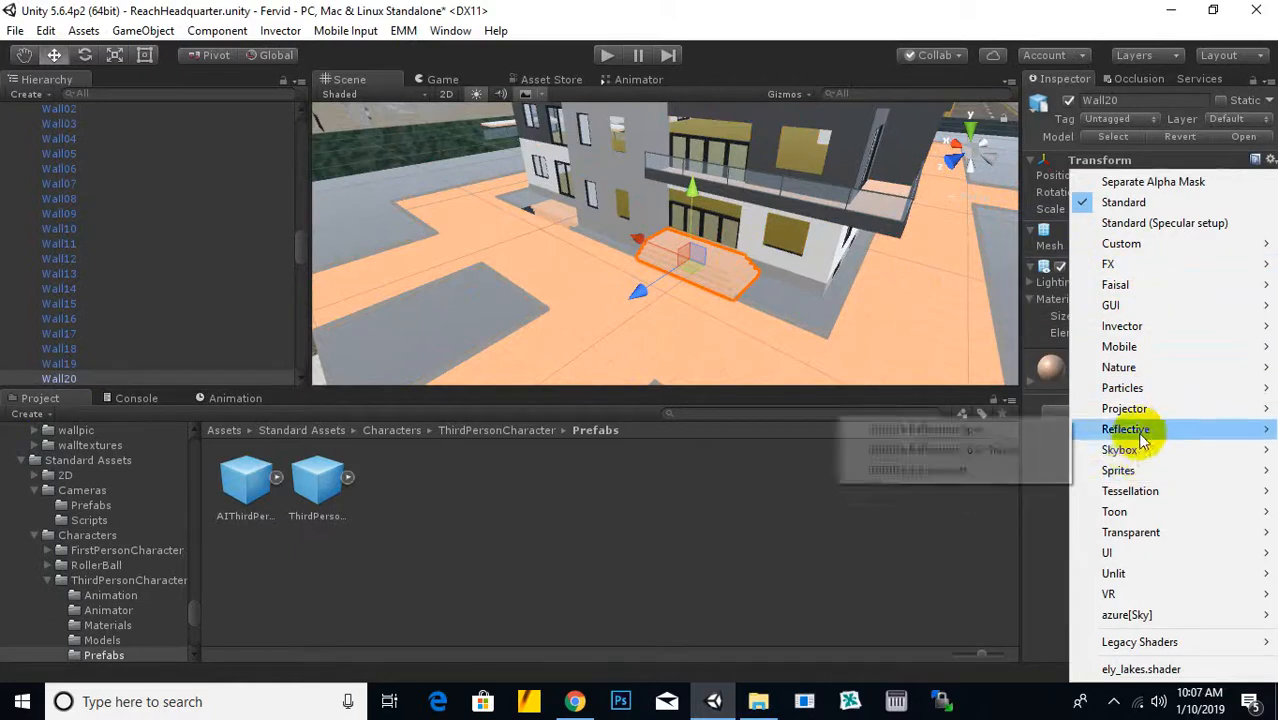
pyautogui.click(1062, 414)
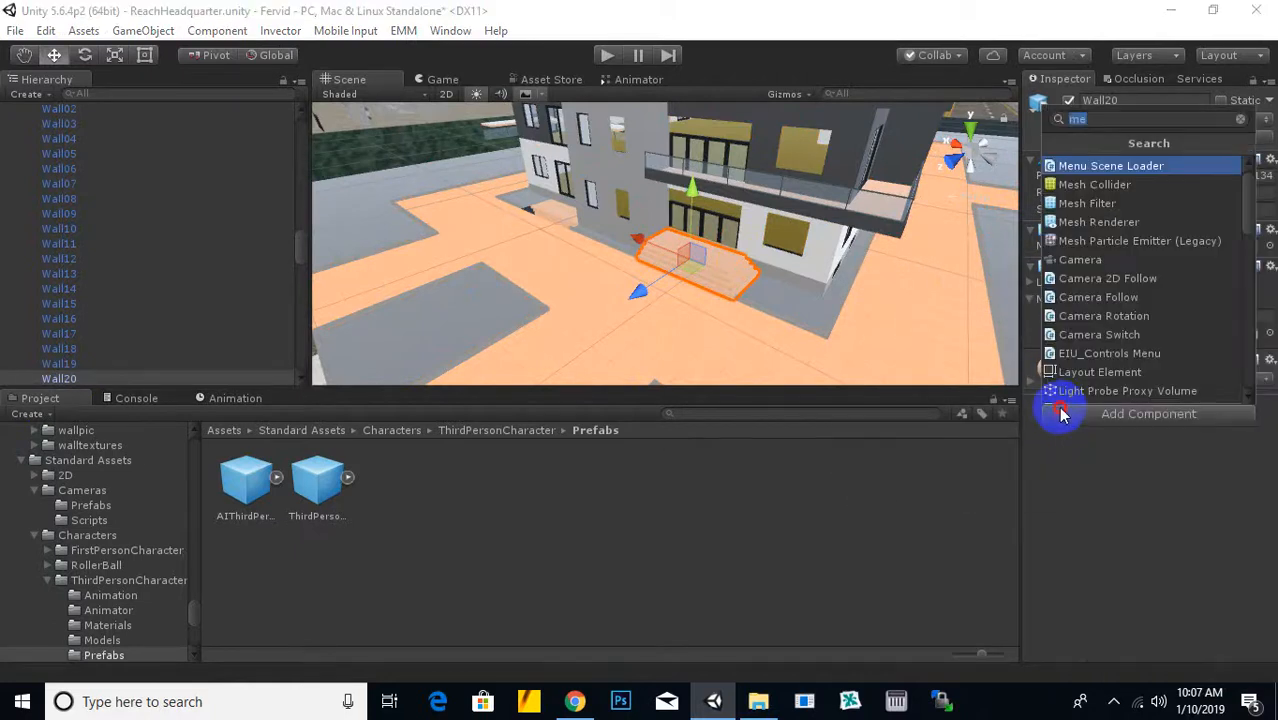
pyautogui.click(1085, 197)
# Set the shader of the entrance platform's Wooden Floor_2 material to Nature/SpeedTree
pyautogui.click(1172, 508)
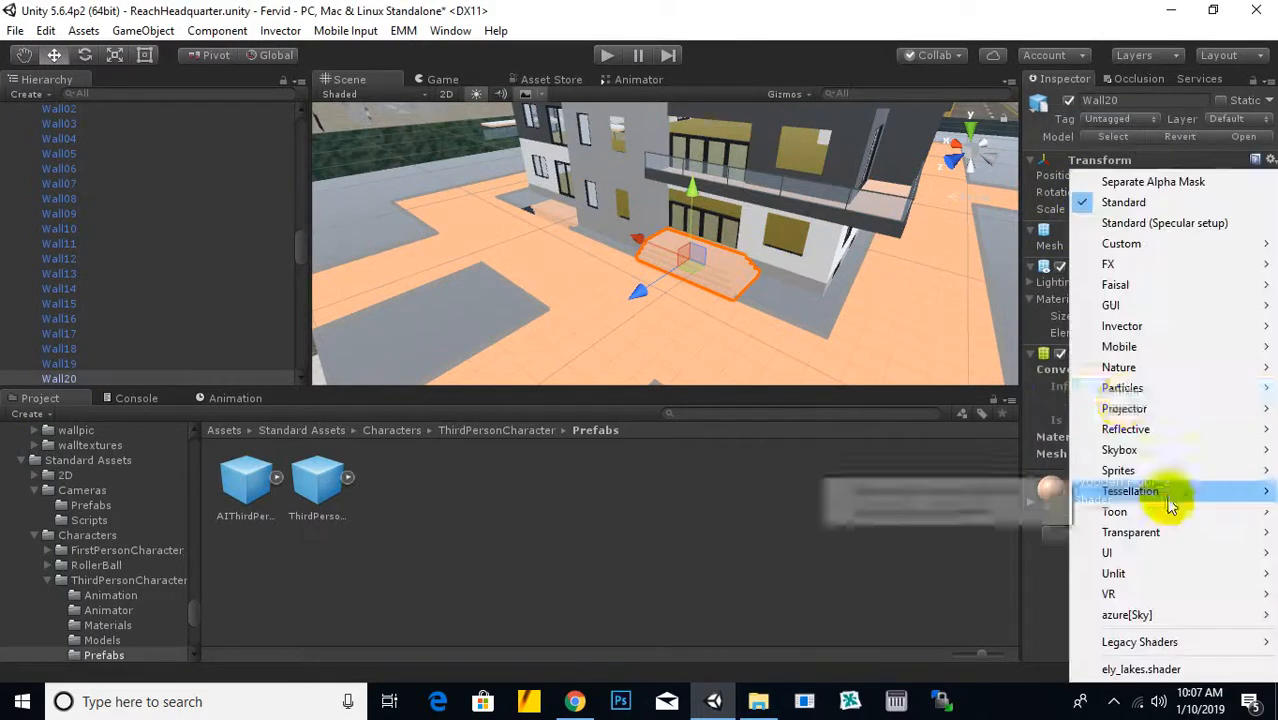
pyautogui.moveTo(1061, 362)
pyautogui.click(905, 367)
# Inspect the glazed entrance door Door27 up close, ending with the whole house selected
pyautogui.scroll(8, 636, 256)
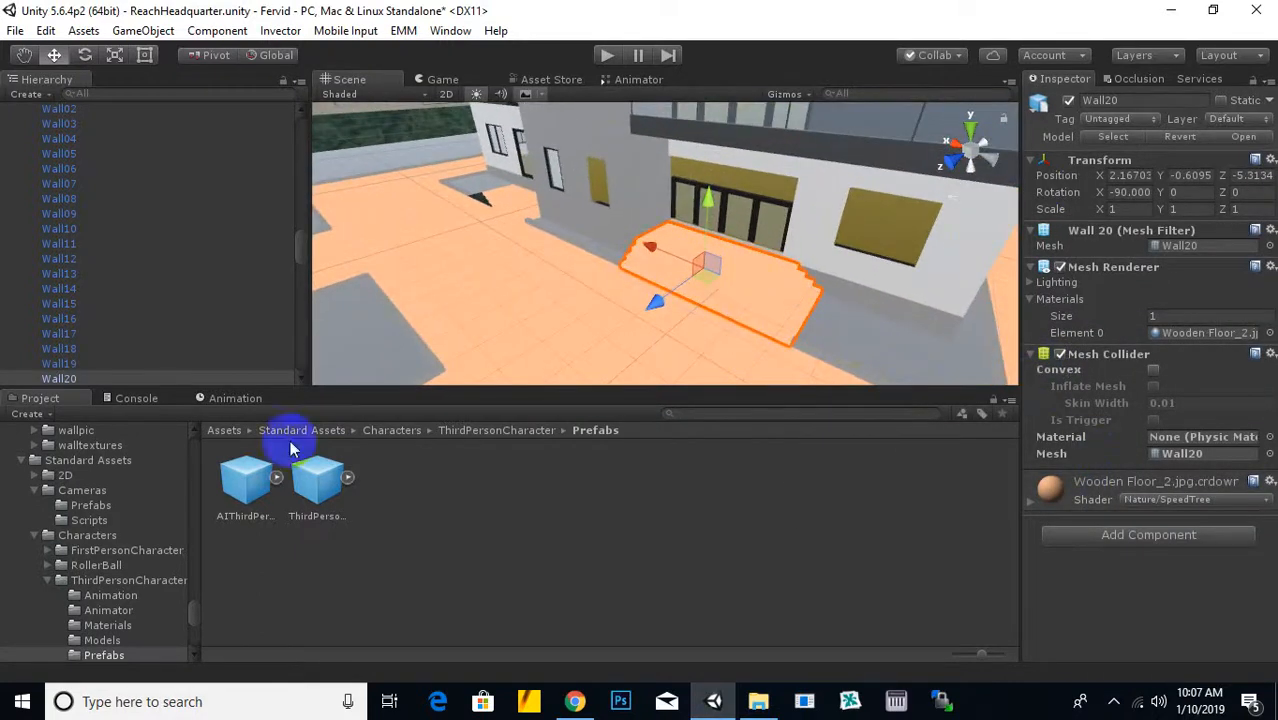
pyautogui.moveTo(775, 240)
pyautogui.keyDown('alt'); pyautogui.mouseDown()
pyautogui.moveTo(758, 255)
pyautogui.moveTo(786, 221)
pyautogui.mouseUp(); pyautogui.keyUp('alt')
pyautogui.click(786, 230)
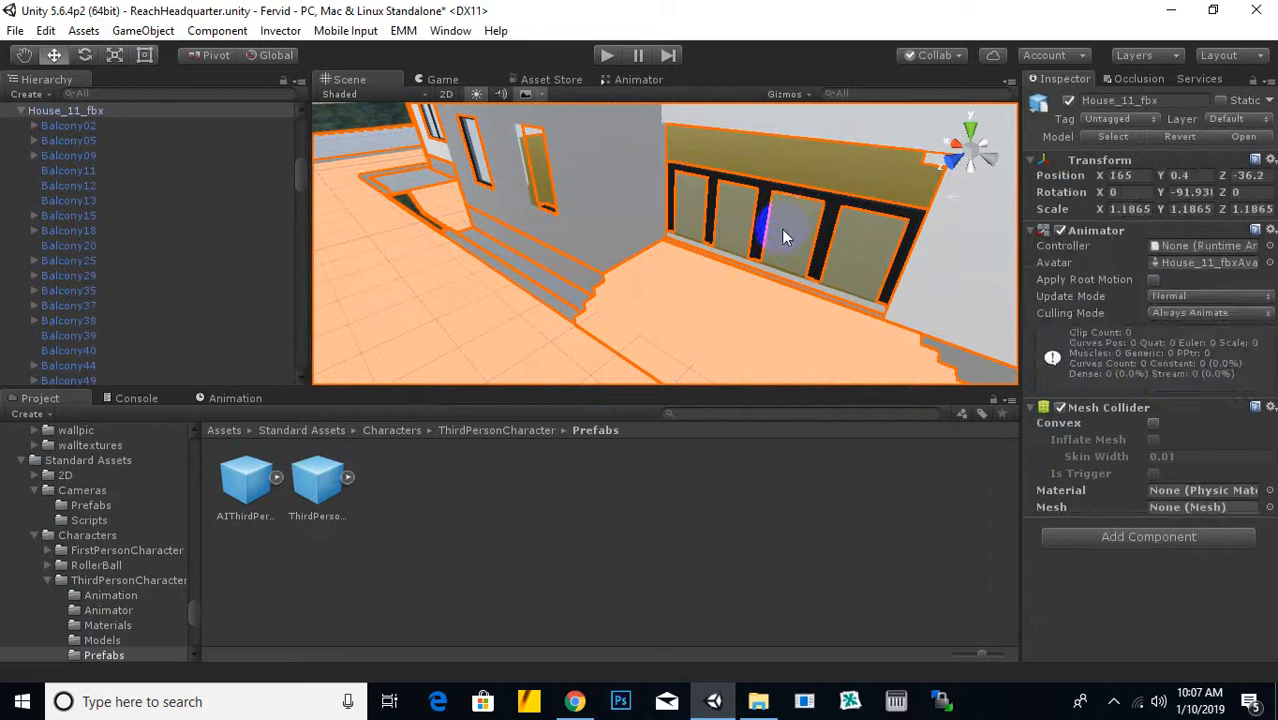
pyautogui.click(828, 224)
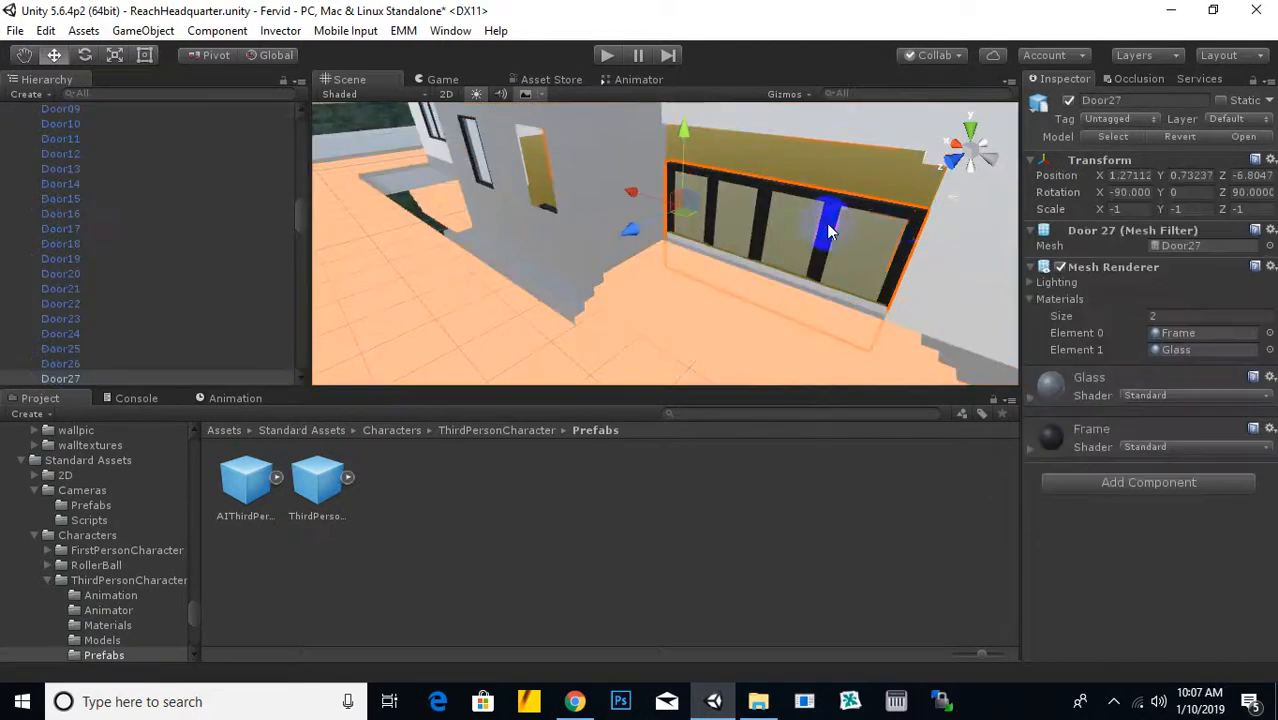
pyautogui.click(958, 261)
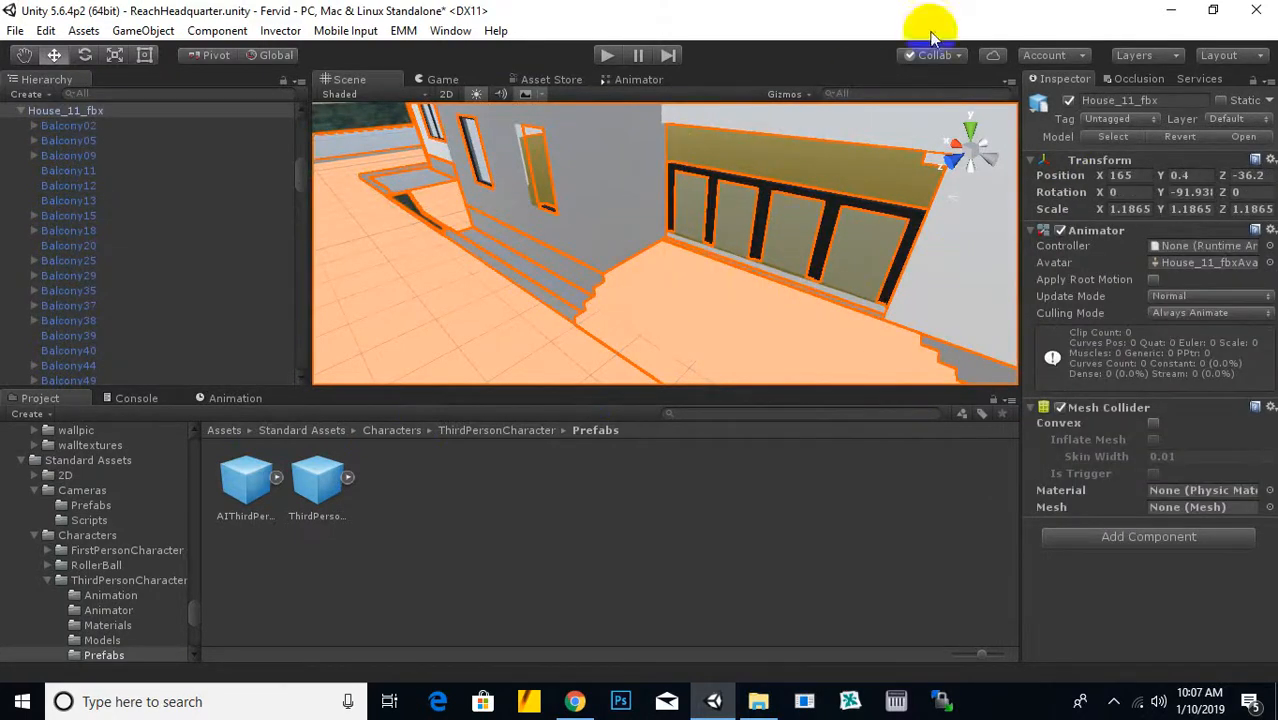
# Run the scene in play mode and stop it again
pyautogui.click(608, 57)
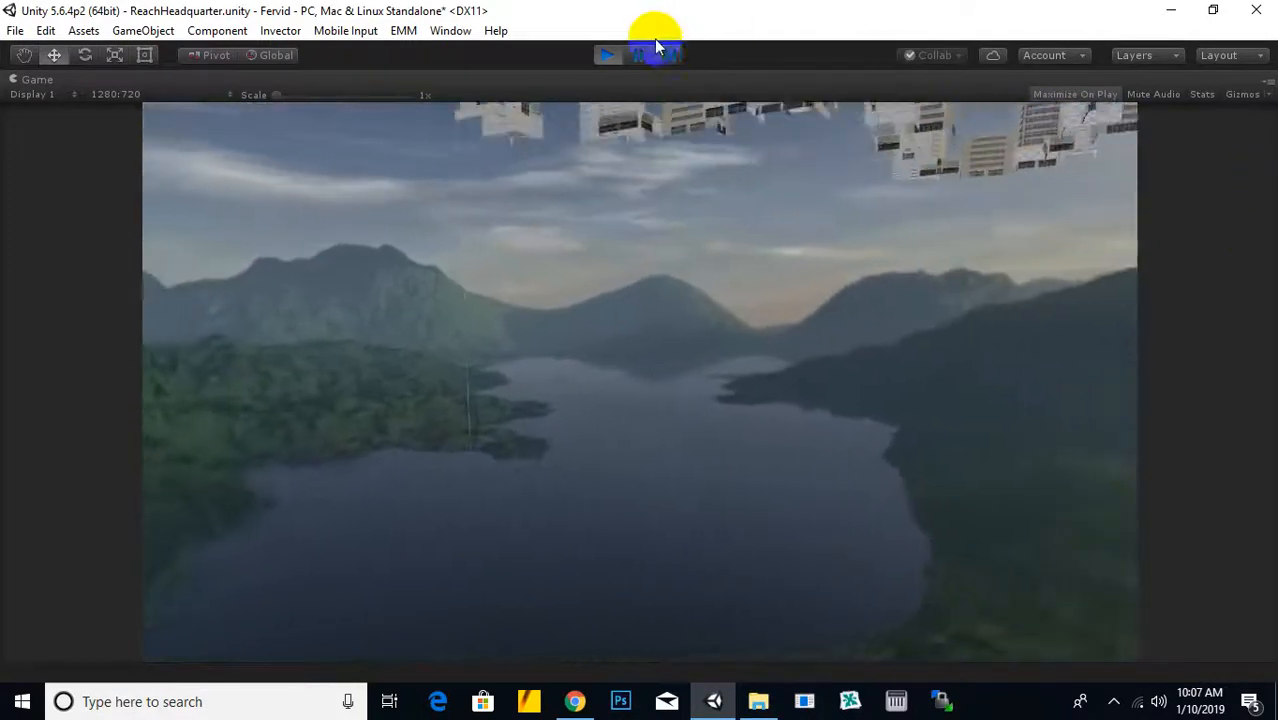
pyautogui.click(607, 55)
# Scale the House_11_fbx building up uniformly to about 1.34
pyautogui.scroll(-10, 672, 240)
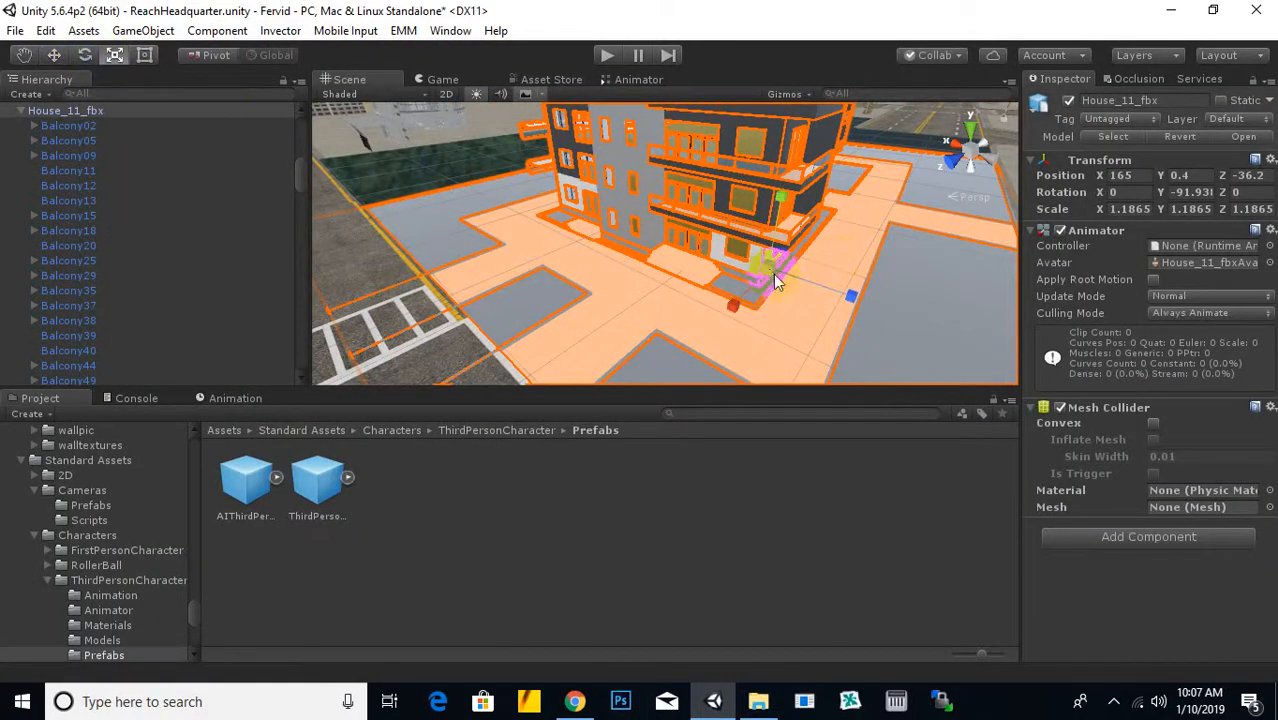
pyautogui.moveTo(770, 265); pyautogui.dragTo(774, 263)
pyautogui.scroll(-5, 774, 263)
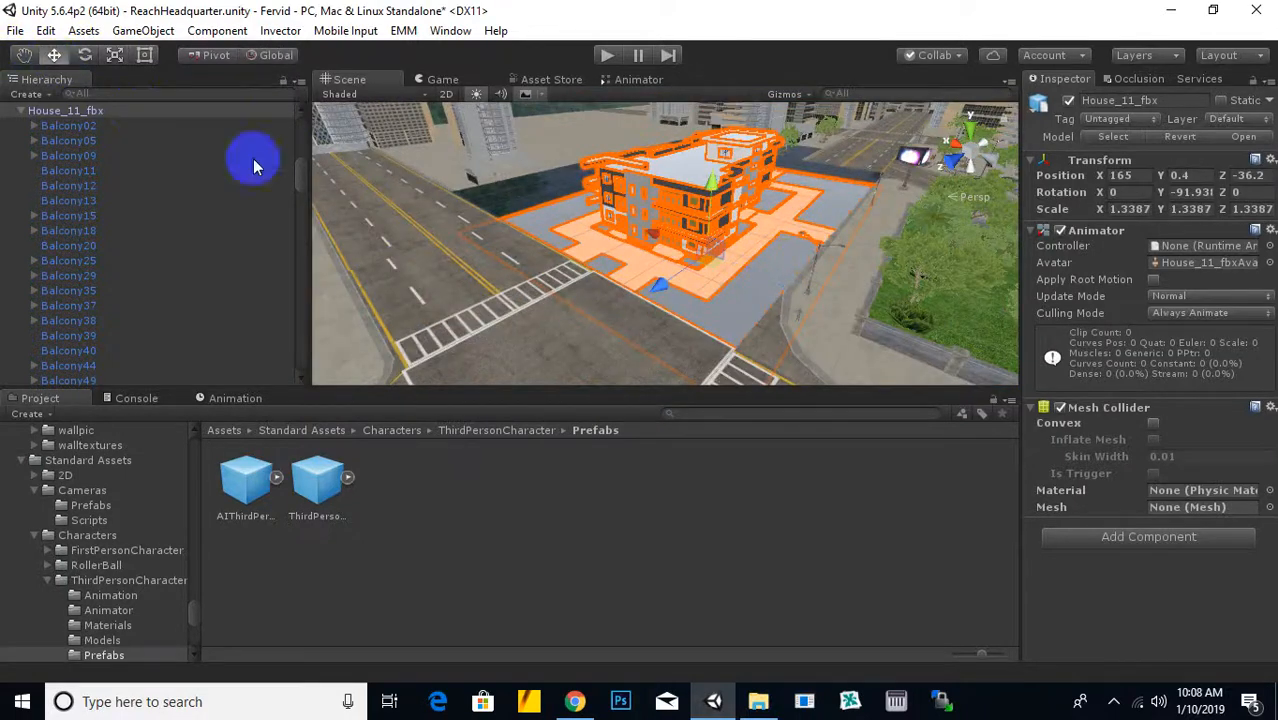
# Move the house across its corner plot to about X 193.4, Z -42.3
pyautogui.scroll(-1, 731, 242)
pyautogui.keyDown('alt'); pyautogui.moveTo(762, 257); pyautogui.dragTo(465, 302); pyautogui.keyUp('alt')
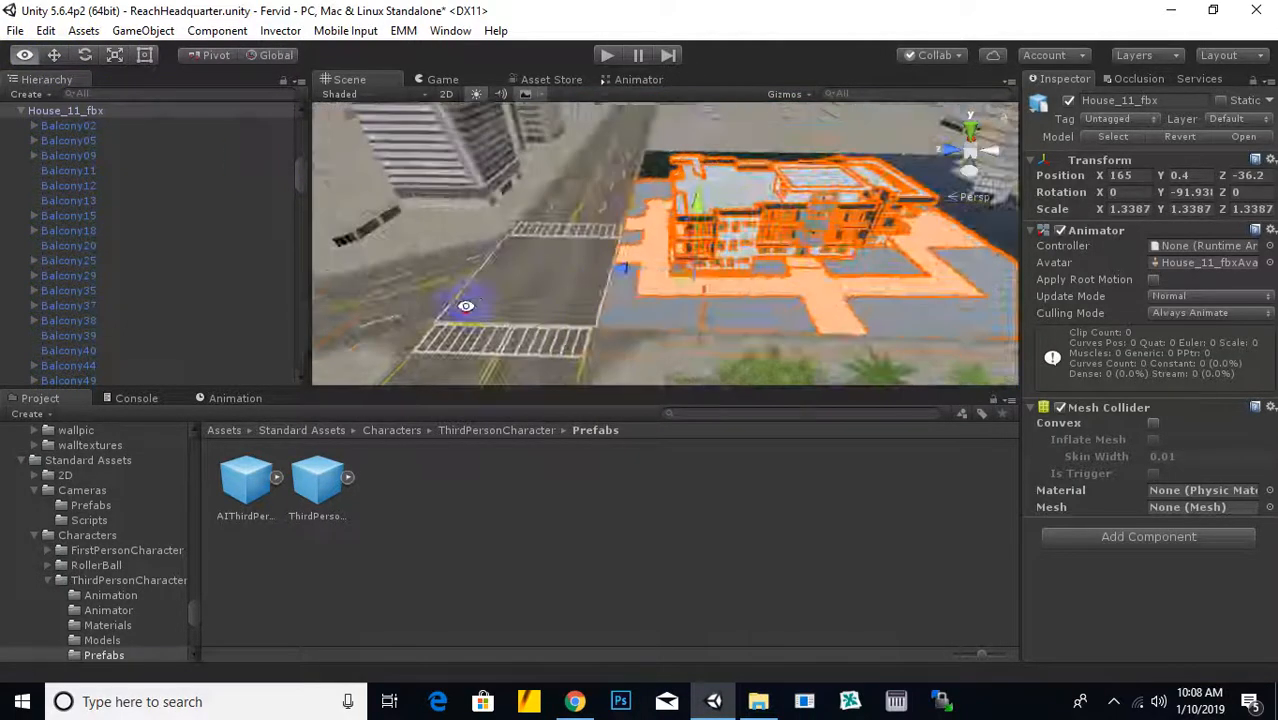
pyautogui.moveTo(770, 265); pyautogui.dragTo(702, 225, button='middle')
pyautogui.scroll(3, 561, 232)
pyautogui.keyDown('alt'); pyautogui.moveTo(430, 240); pyautogui.dragTo(773, 251); pyautogui.keyUp('alt')
pyautogui.moveTo(519, 302); pyautogui.dragTo(404, 234)
pyautogui.keyDown('alt'); pyautogui.moveTo(740, 186); pyautogui.dragTo(819, 220); pyautogui.keyUp('alt')
pyautogui.click(824, 212)
pyautogui.moveTo(745, 215); pyautogui.dragTo(858, 210, button='middle')
pyautogui.scroll(2, 781, 204)
pyautogui.moveTo(781, 204); pyautogui.dragTo(856, 234, button='middle')
pyautogui.keyDown('alt'); pyautogui.moveTo(636, 264); pyautogui.dragTo(672, 246); pyautogui.keyUp('alt')
pyautogui.click(672, 246)
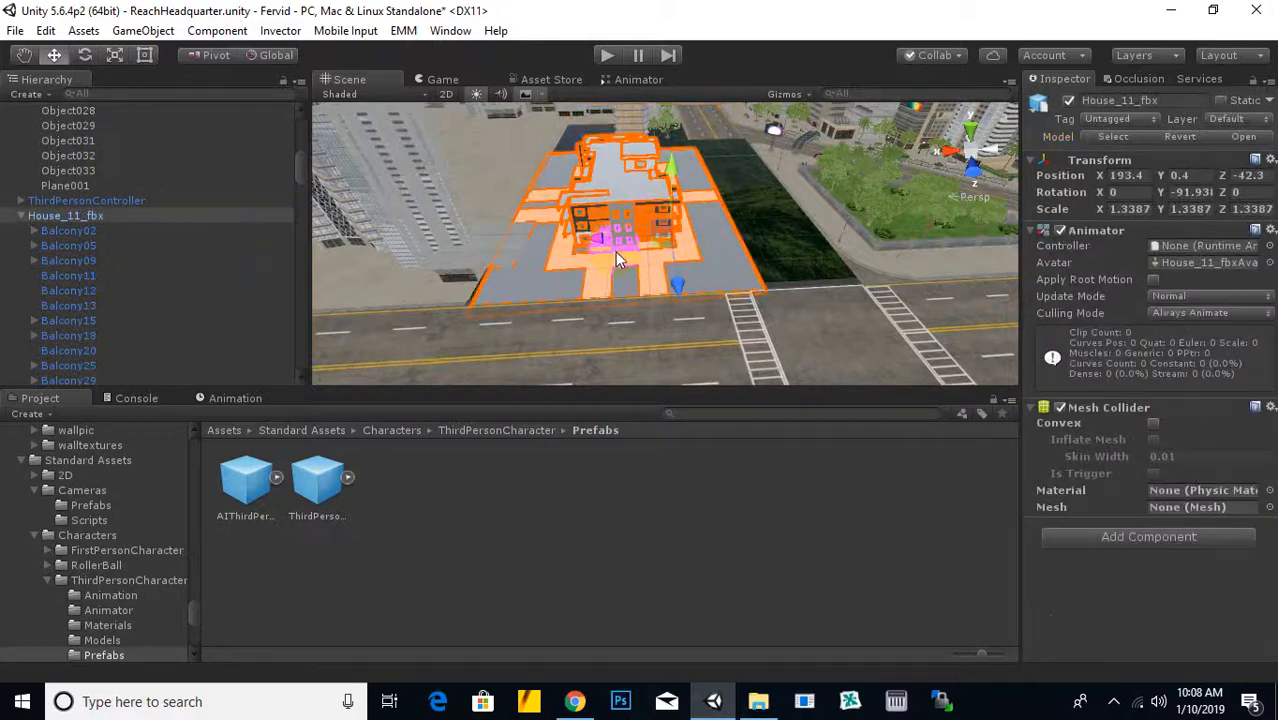
# Fine-tune the house's position to about X 195.8, Y 0.3, Z -42
pyautogui.keyDown('alt'); pyautogui.moveTo(667, 230); pyautogui.dragTo(493, 200); pyautogui.keyUp('alt')
pyautogui.scroll(5, 505, 165)
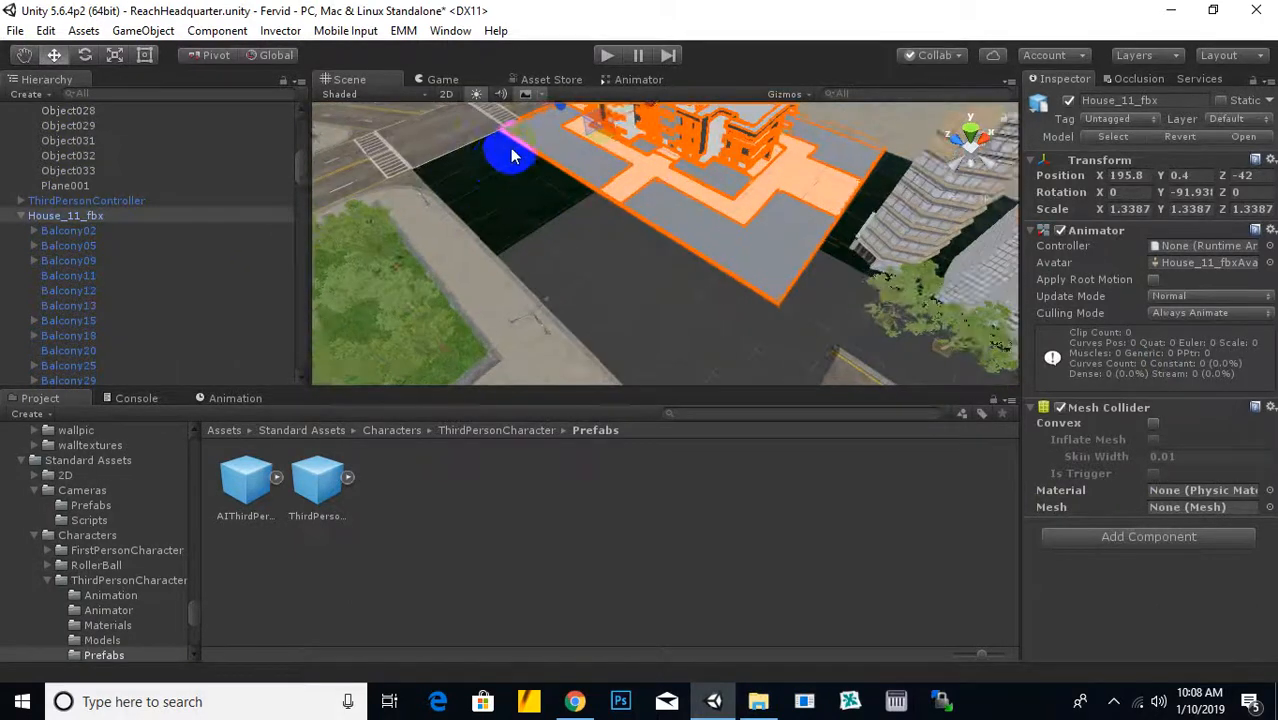
pyautogui.keyDown('alt'); pyautogui.moveTo(512, 155); pyautogui.dragTo(766, 203); pyautogui.keyUp('alt')
pyautogui.scroll(-5, 775, 212)
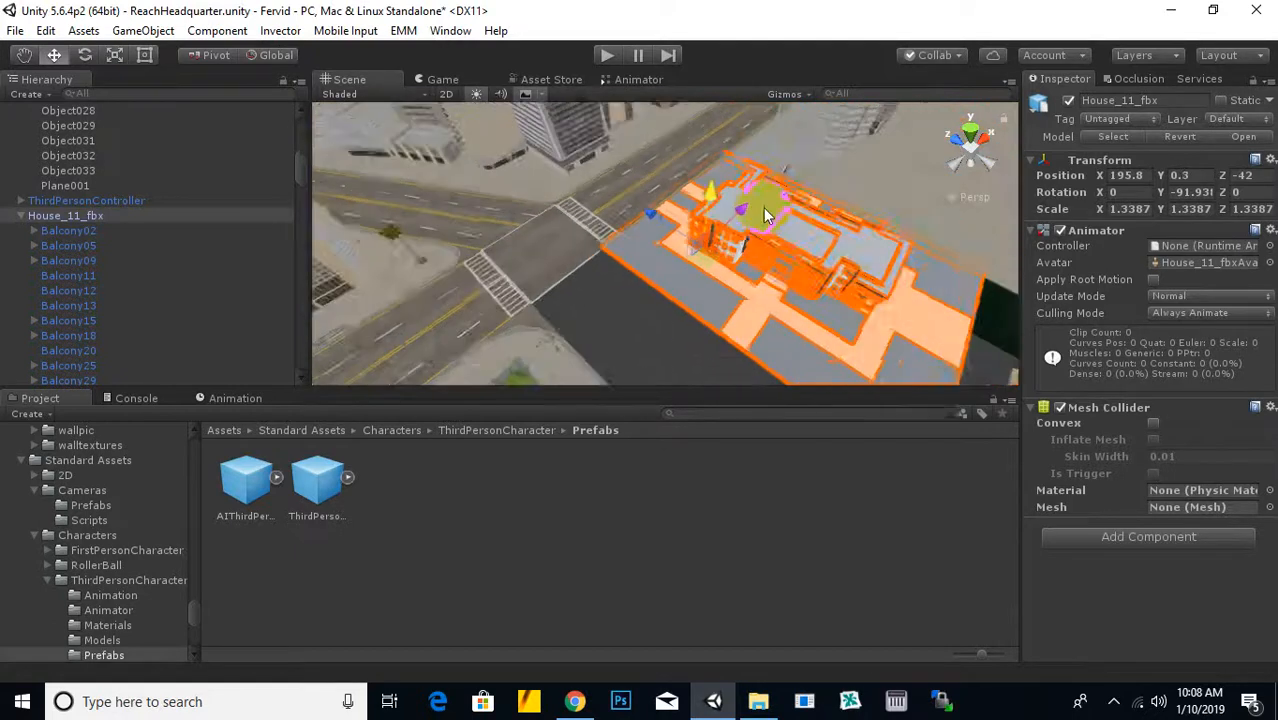
# Try to move the grass plane Plane001 beneath the house, and undo the move
pyautogui.moveTo(786, 249); pyautogui.dragTo(682, 157, button='middle')
pyautogui.click(680, 232)
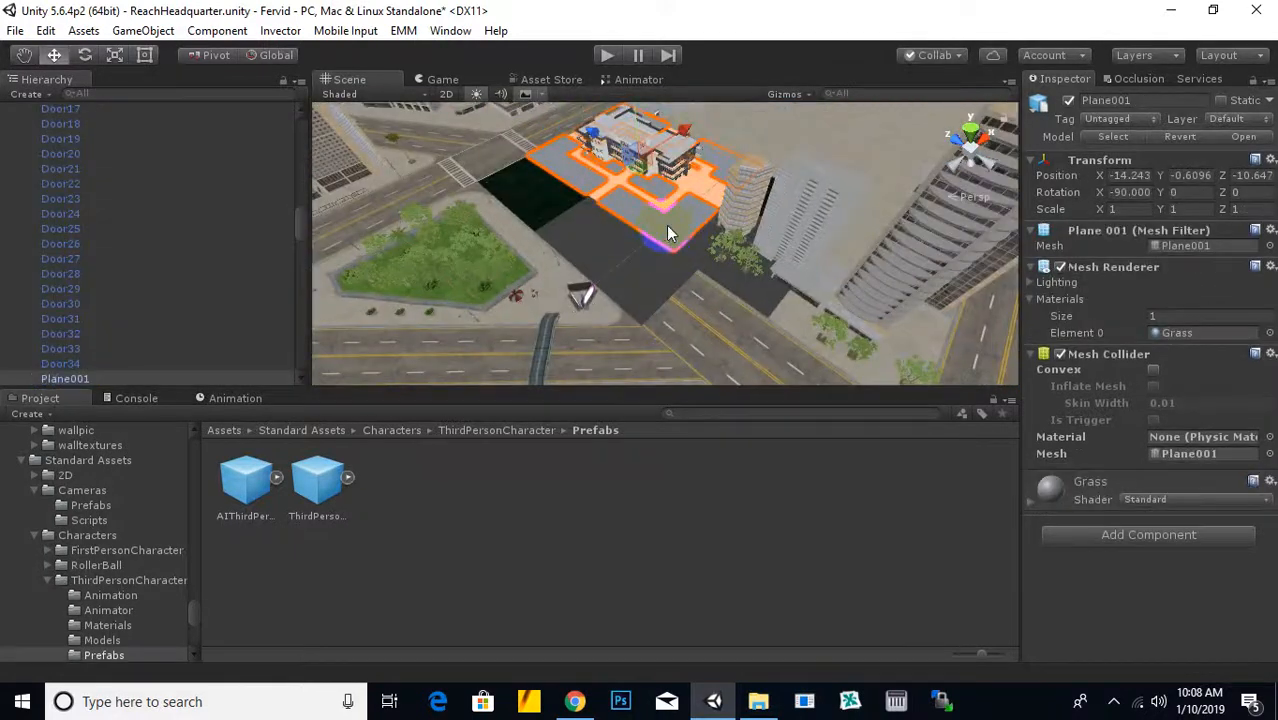
pyautogui.click(667, 226)
pyautogui.click(666, 225)
pyautogui.click(673, 231)
pyautogui.moveTo(681, 160); pyautogui.dragTo(611, 205)
pyautogui.hotkey('ctrl', 'z')
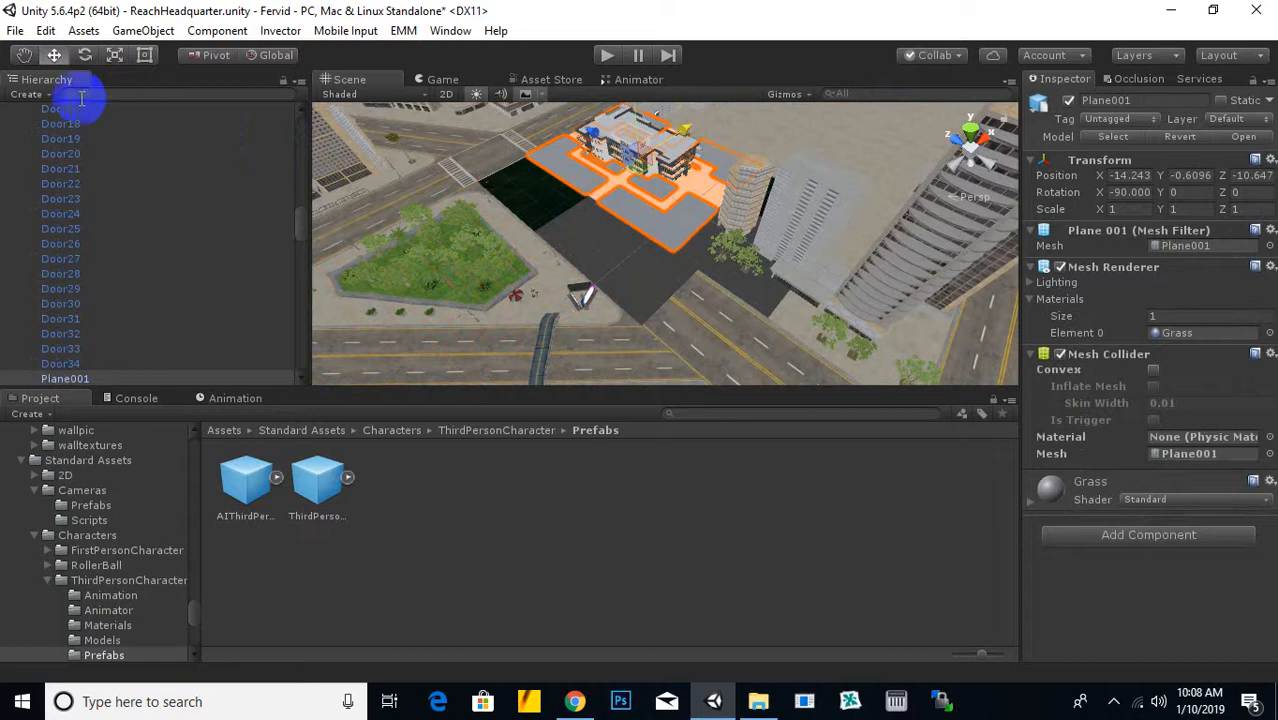
# Create a cube beside the house and scale it uniformly to about 42.4
pyautogui.click(45, 97)
pyautogui.moveTo(70, 160)
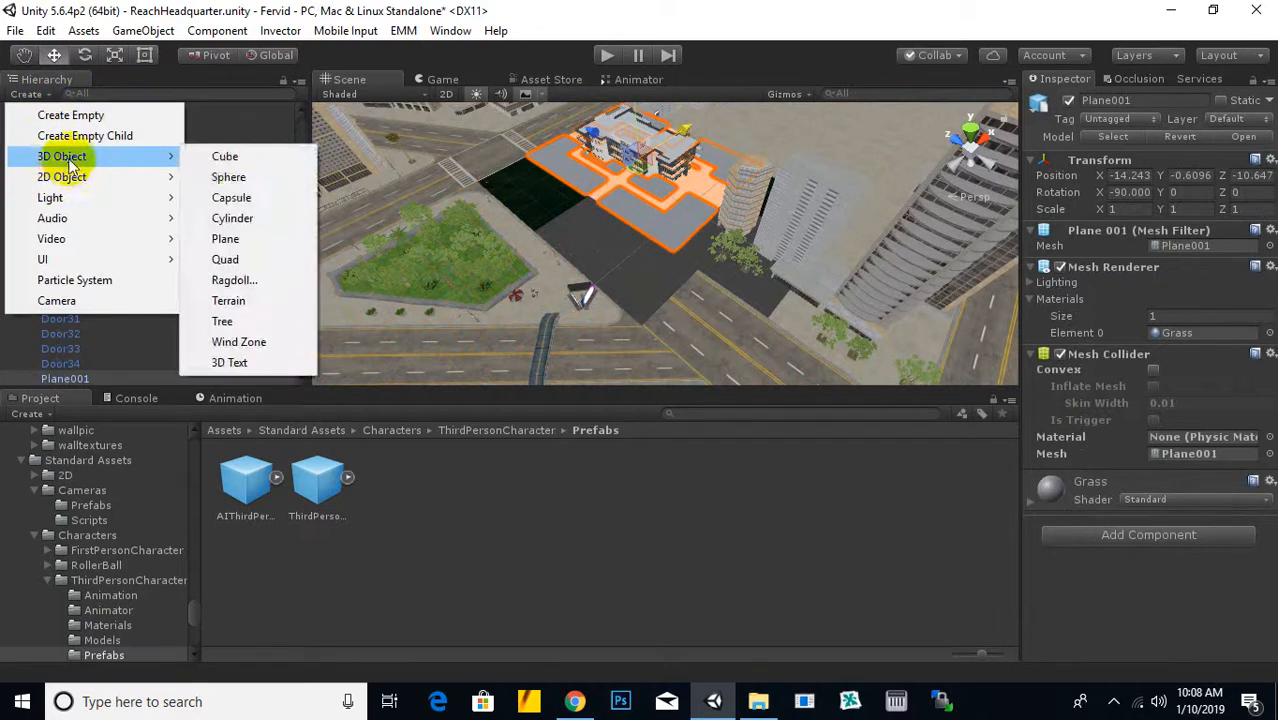
pyautogui.click(222, 157)
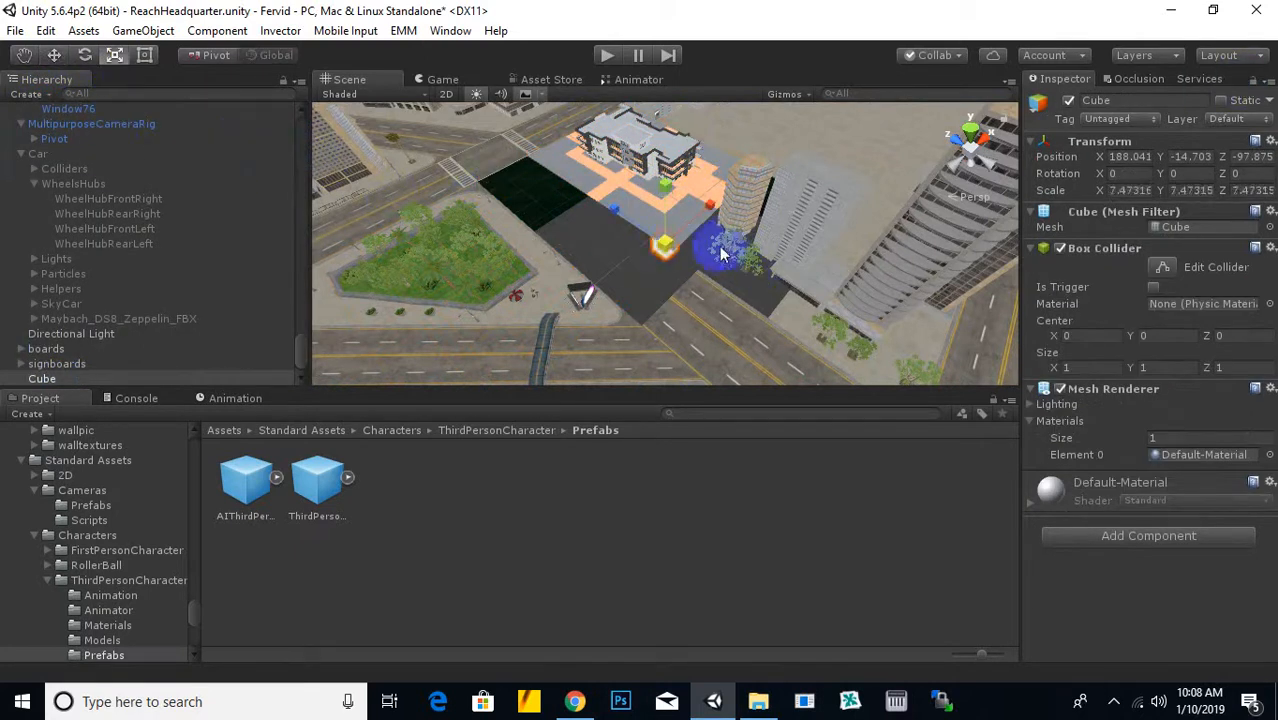
pyautogui.moveTo(722, 253); pyautogui.dragTo(1070, 97)
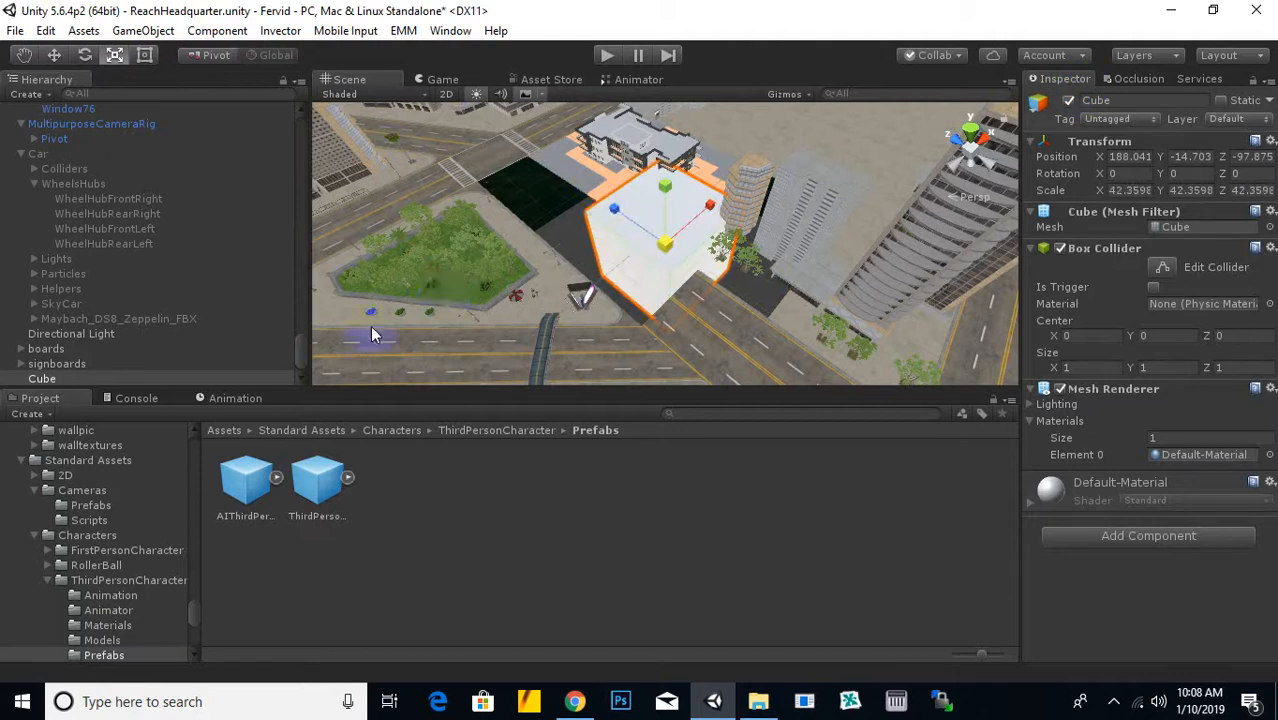
# Apply the dark 240_F_135132385 texture from the Assets sprites/textures folder to the cube
pyautogui.click(488, 435)
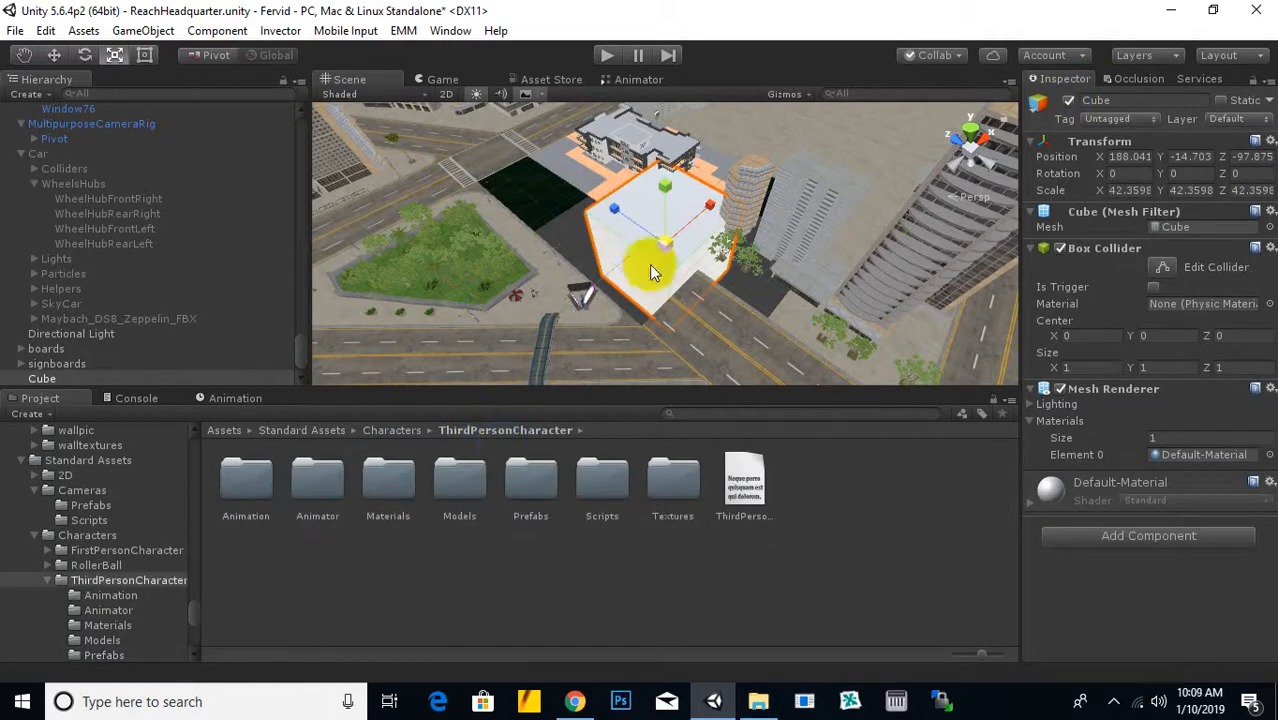
pyautogui.click(437, 484)
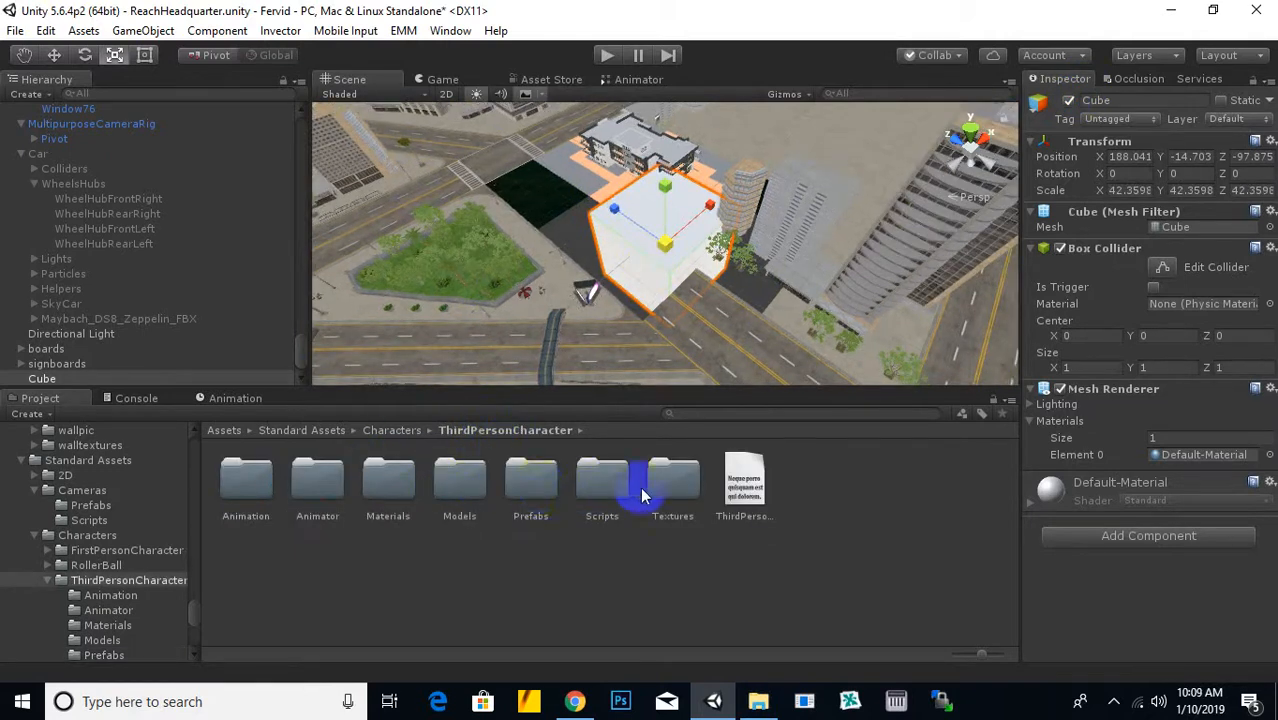
pyautogui.doubleClick(673, 488)
pyautogui.click(515, 435)
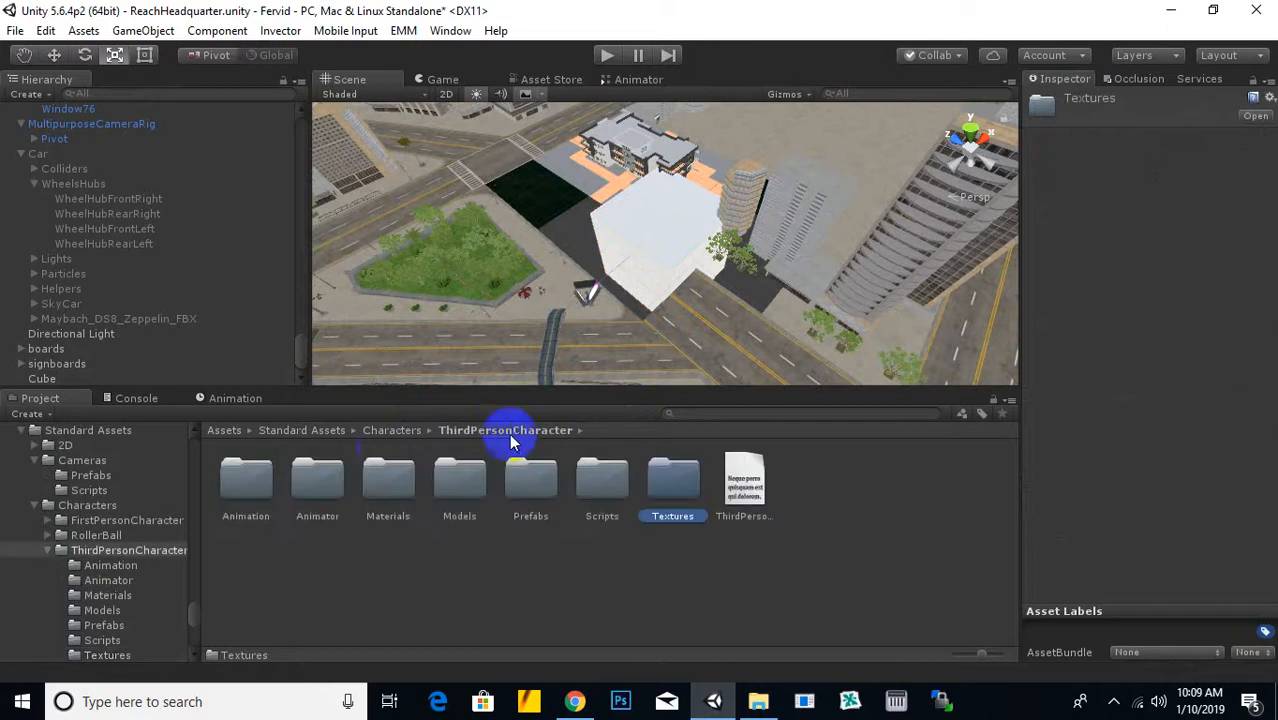
pyautogui.click(372, 431)
pyautogui.click(225, 430)
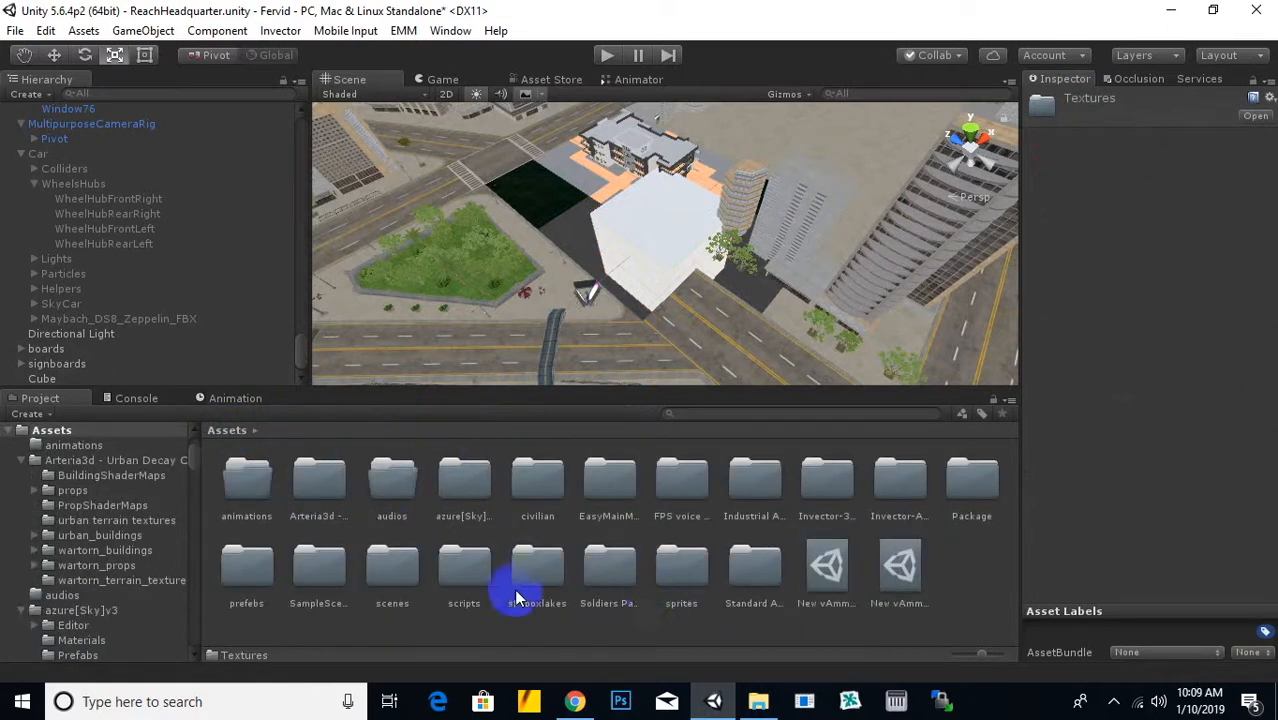
pyautogui.click(717, 588)
pyautogui.doubleClick(692, 586)
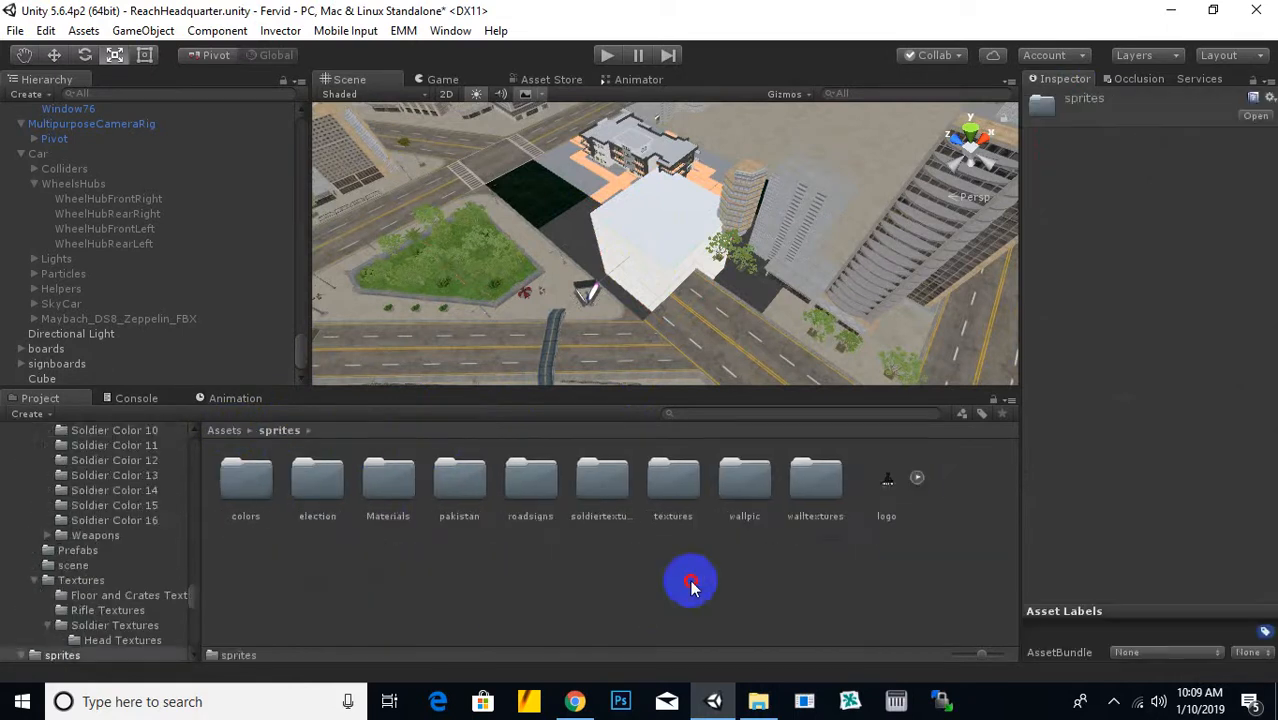
pyautogui.doubleClick(674, 485)
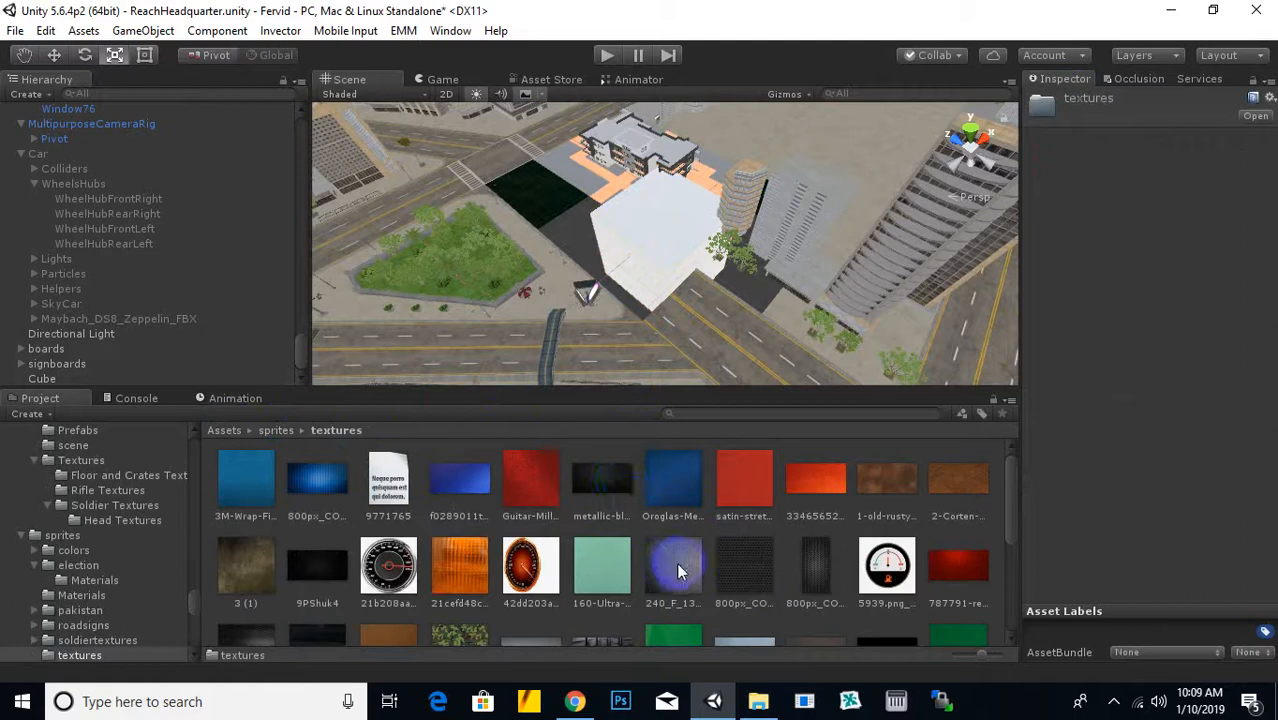
pyautogui.moveTo(645, 293); pyautogui.dragTo(645, 305)
# Reshape the cube into a flat slab scaled about 122.7 × 10.1 × 196.2 and move it to Z -60.6
pyautogui.moveTo(728, 304); pyautogui.dragTo(653, 270, button='middle')
pyautogui.moveTo(591, 146); pyautogui.dragTo(574, 188)
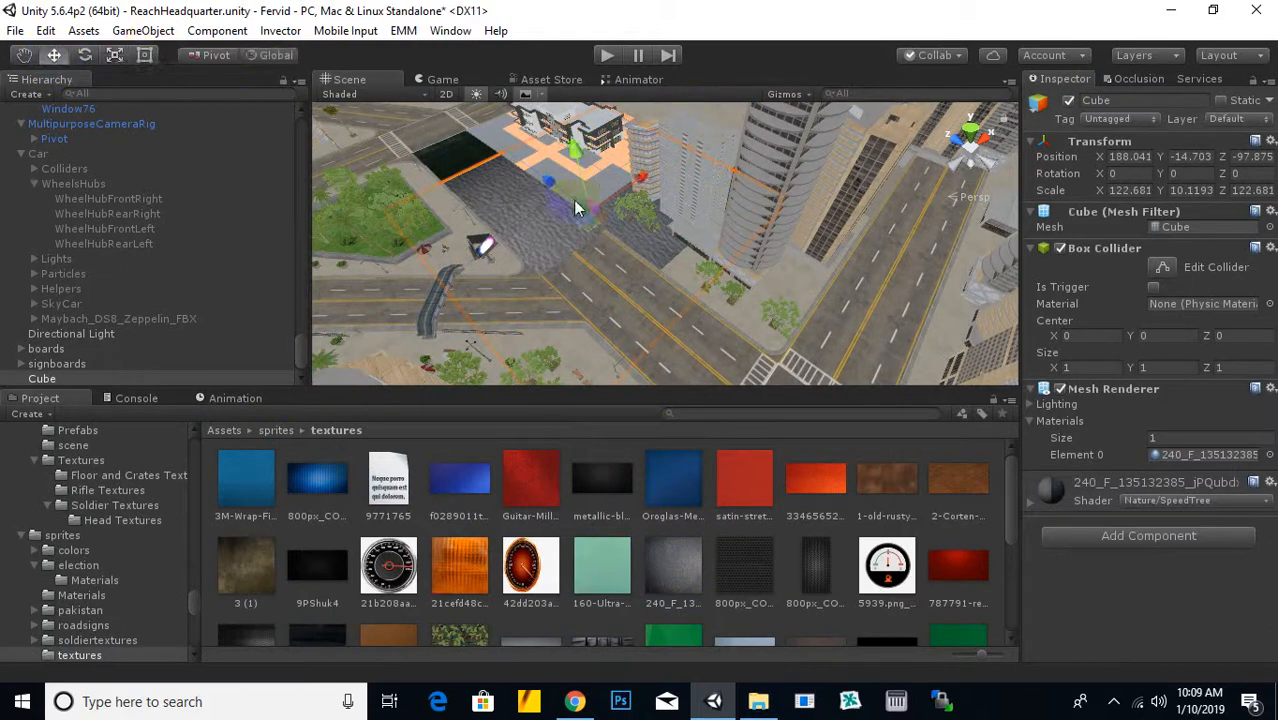
pyautogui.moveTo(543, 178); pyautogui.dragTo(487, 172)
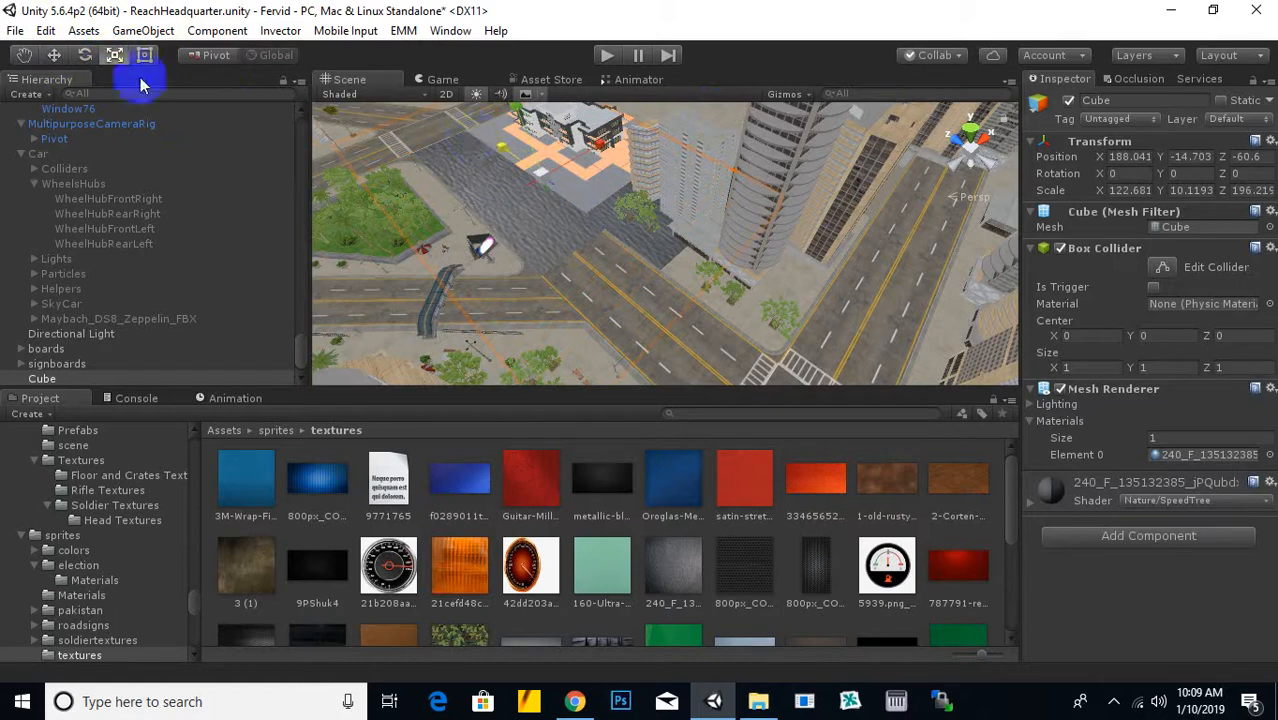
# Raise the ground slab to Y -5.5 around the house
pyautogui.keyDown('alt'); pyautogui.moveTo(404, 142); pyautogui.dragTo(936, 83); pyautogui.keyUp('alt')
pyautogui.moveTo(801, 335); pyautogui.dragTo(759, 225, button='middle')
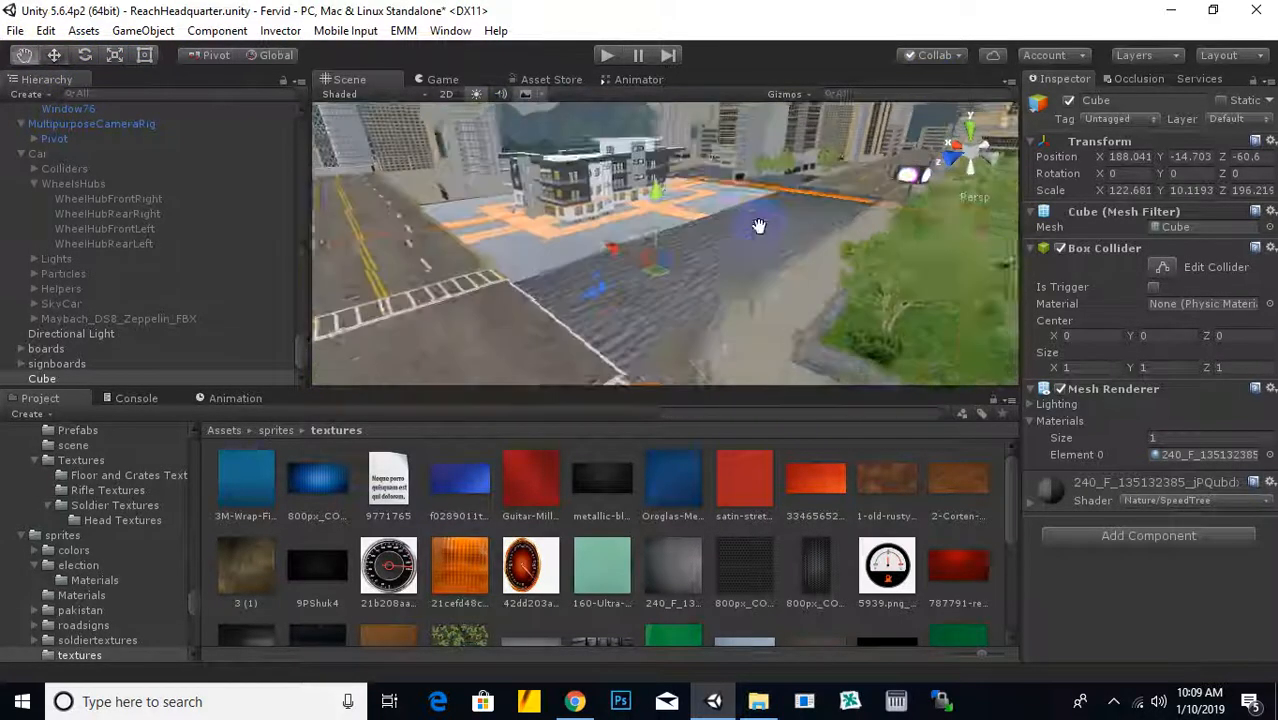
pyautogui.scroll(-3, 636, 250)
pyautogui.moveTo(660, 172); pyautogui.dragTo(711, 281)
# Try the 1-old-rusty texture on the ground slab and replace it with the 2-Corten-500x350 texture
pyautogui.moveTo(750, 227); pyautogui.dragTo(712, 246, button='right')
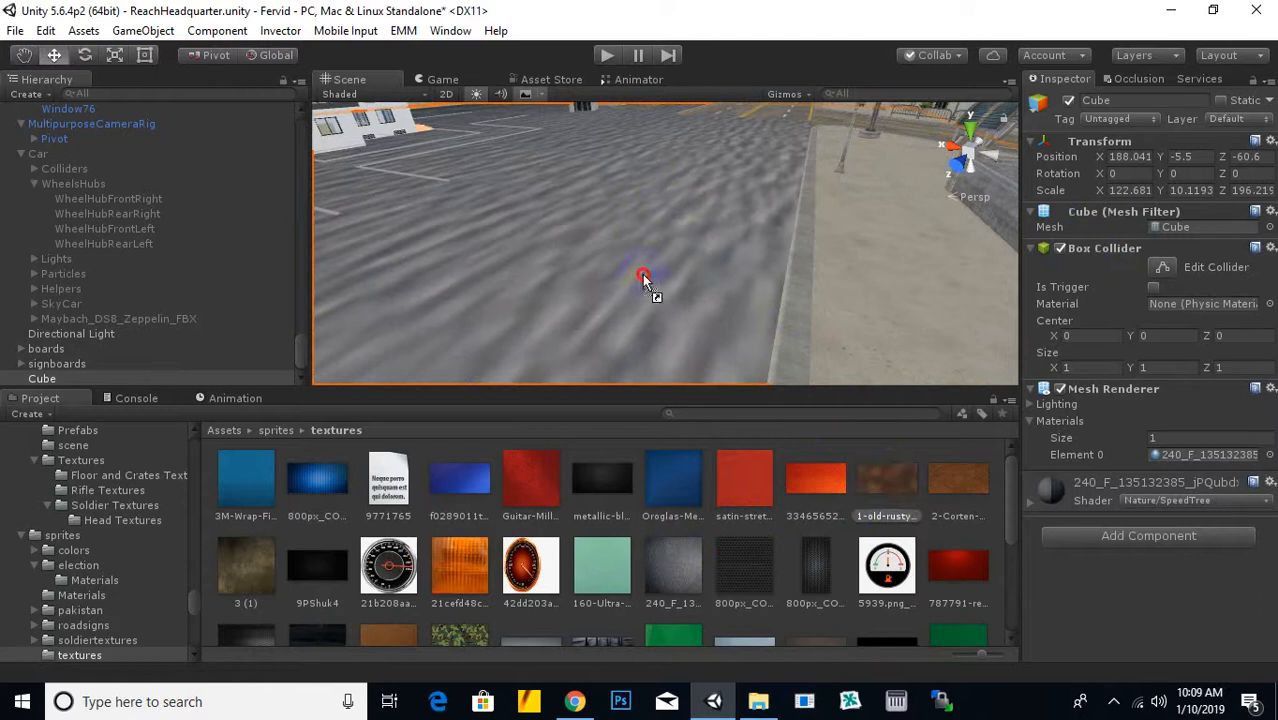
pyautogui.moveTo(643, 276); pyautogui.dragTo(645, 280)
pyautogui.scroll(-5, 617, 192)
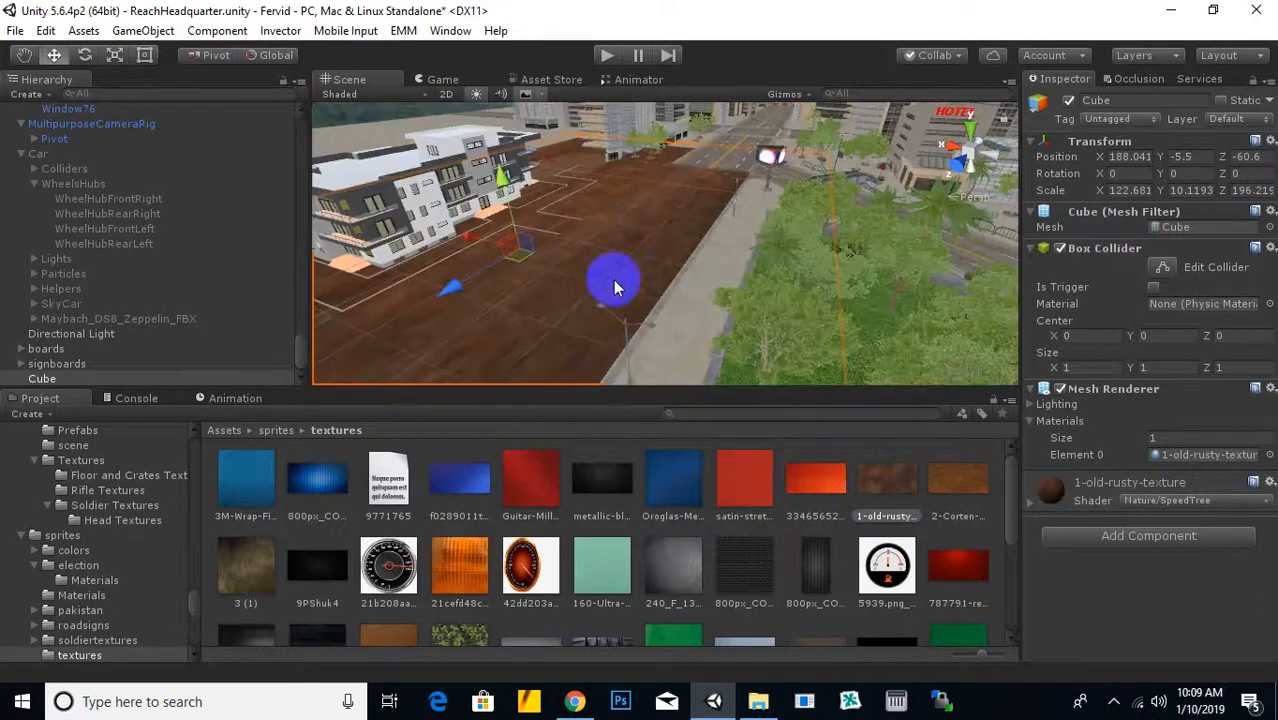
pyautogui.moveTo(960, 480); pyautogui.dragTo(641, 294)
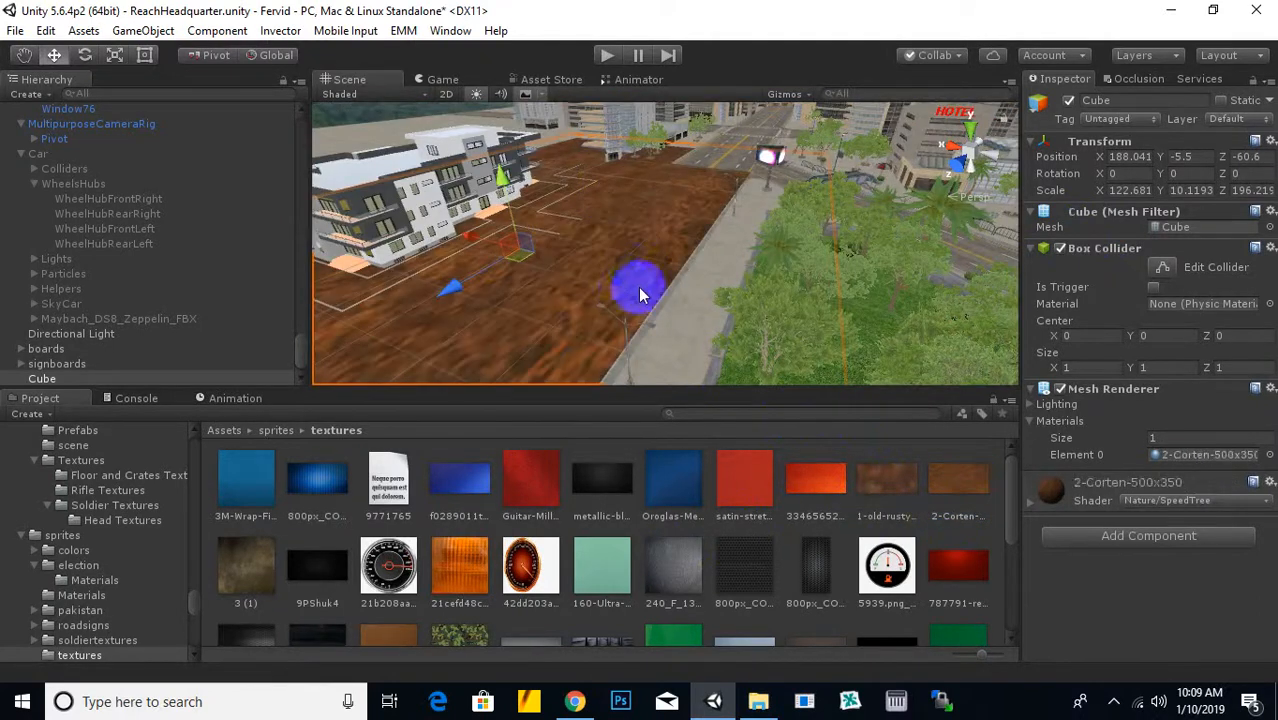
# Lower the ground slab to Y -5.6 so the paving around the house shows above it
pyautogui.moveTo(507, 190); pyautogui.dragTo(507, 191)
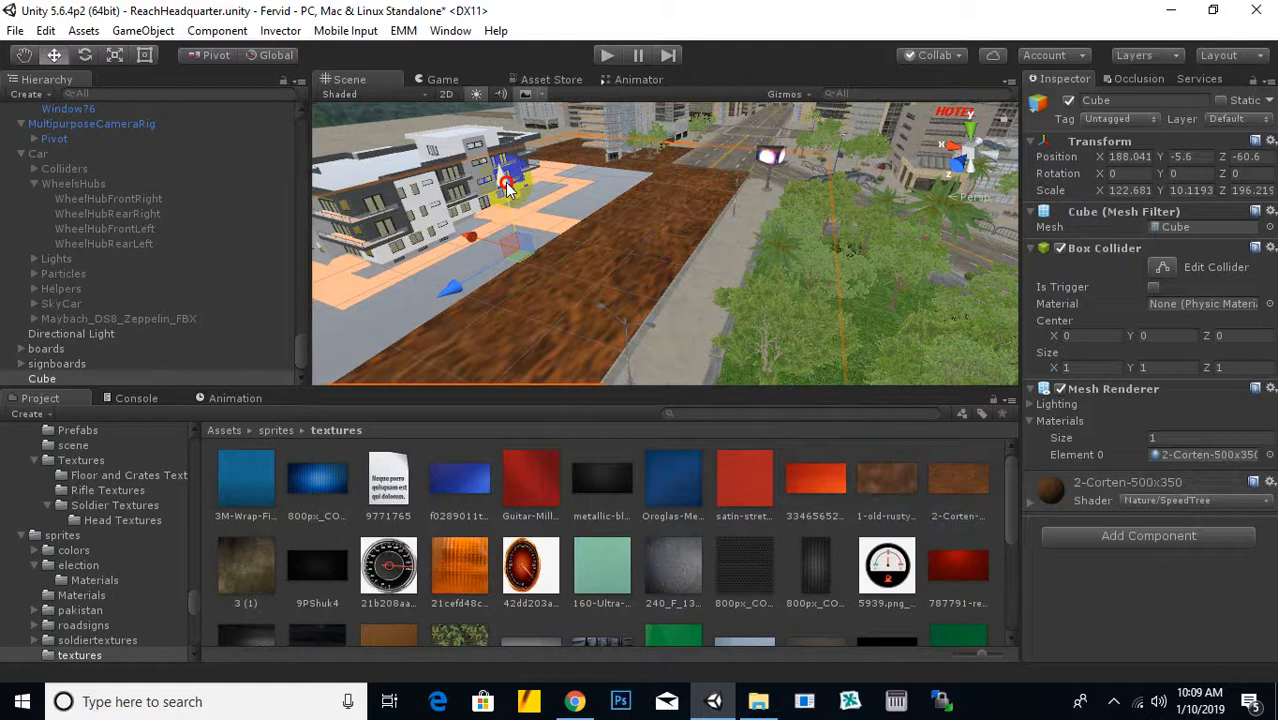
pyautogui.keyDown('alt'); pyautogui.moveTo(557, 226); pyautogui.dragTo(689, 324); pyautogui.keyUp('alt')
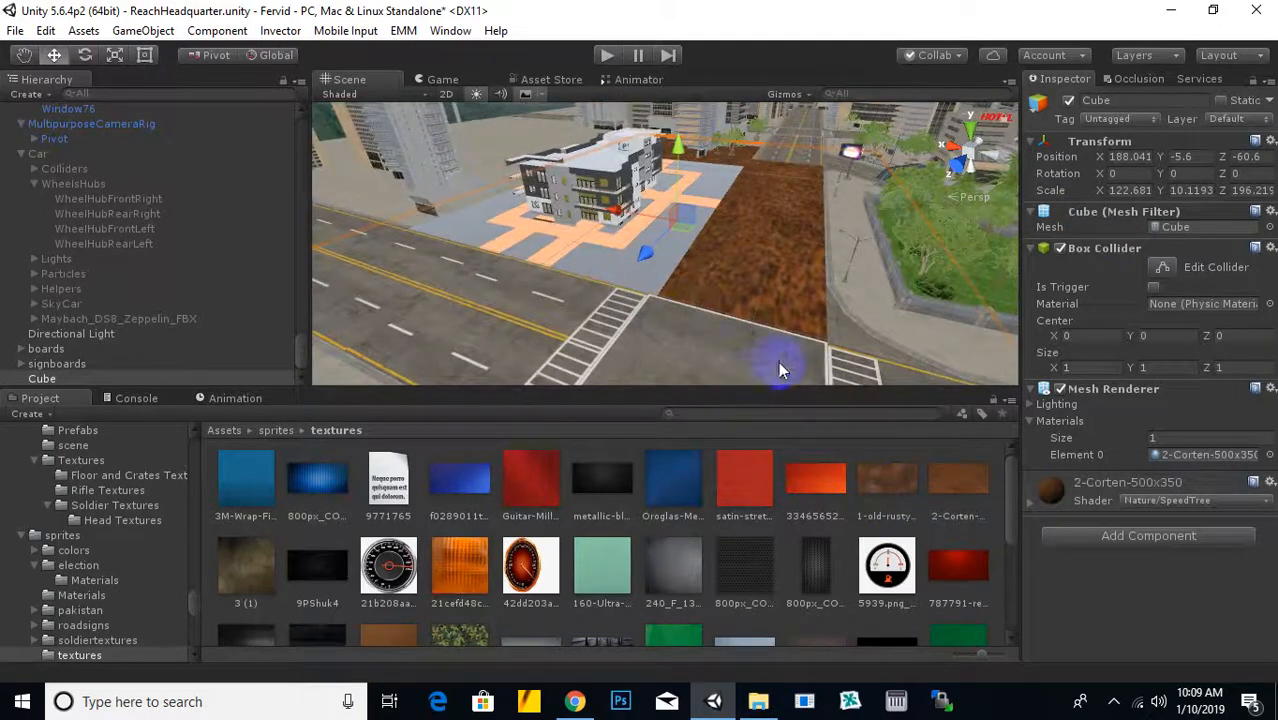
pyautogui.keyDown('alt'); pyautogui.moveTo(780, 369); pyautogui.dragTo(677, 344); pyautogui.keyUp('alt')
# Try the 160-Ultra-Sea-Foam-Green texture on the ground slab with the Nature/SpeedTree shader
pyautogui.scroll(-2, 477, 545)
pyautogui.moveTo(615, 470); pyautogui.dragTo(697, 212)
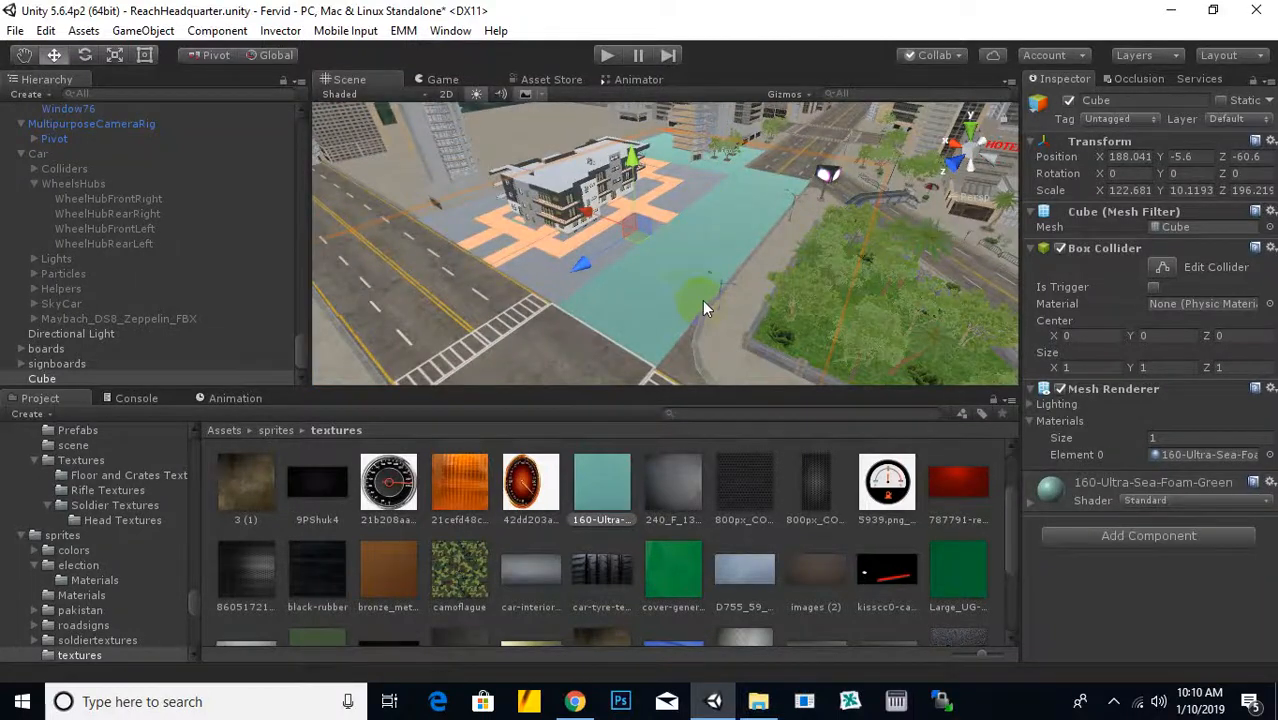
pyautogui.scroll(3, 704, 305)
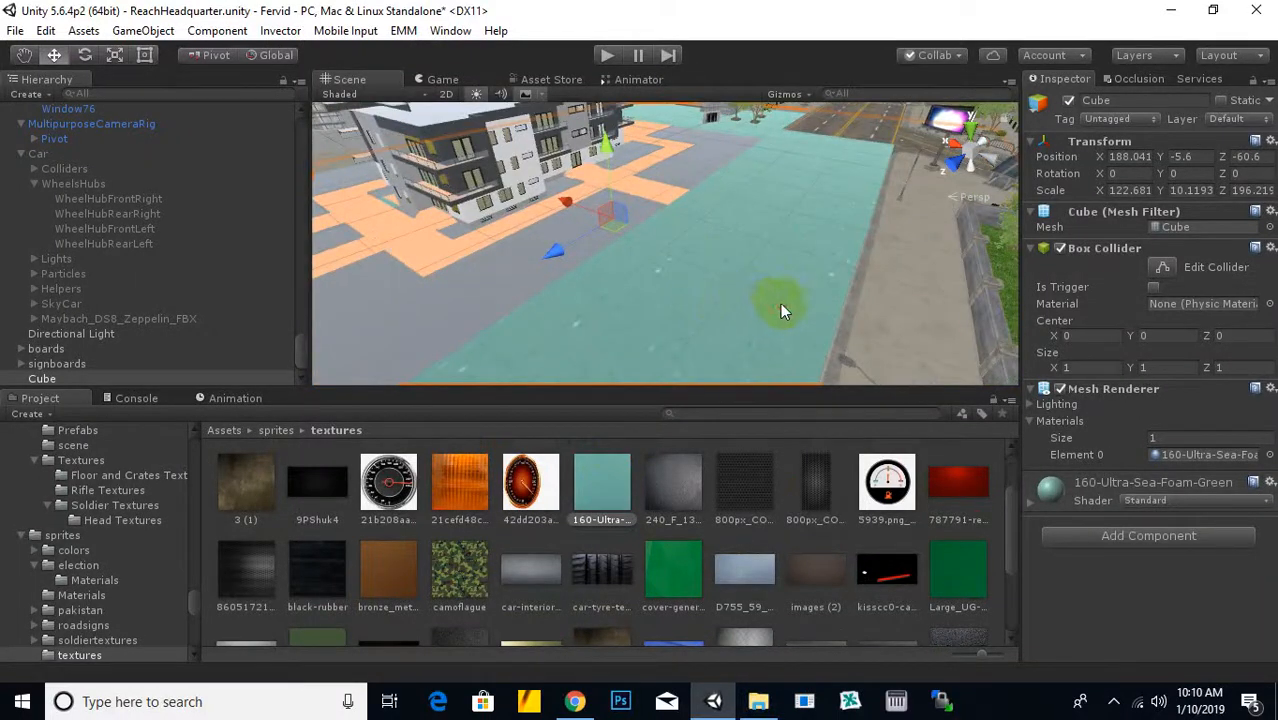
pyautogui.click(1190, 500)
pyautogui.moveTo(1250, 367)
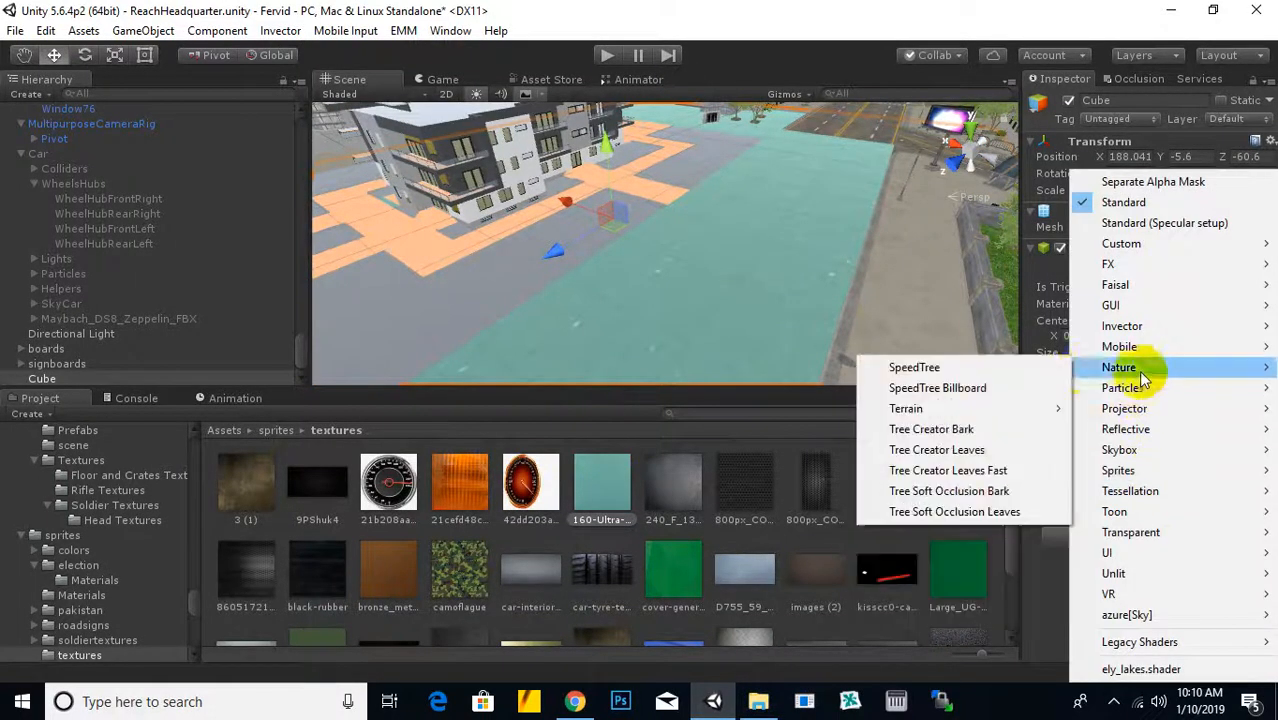
pyautogui.click(1044, 368)
pyautogui.scroll(-5, 681, 258)
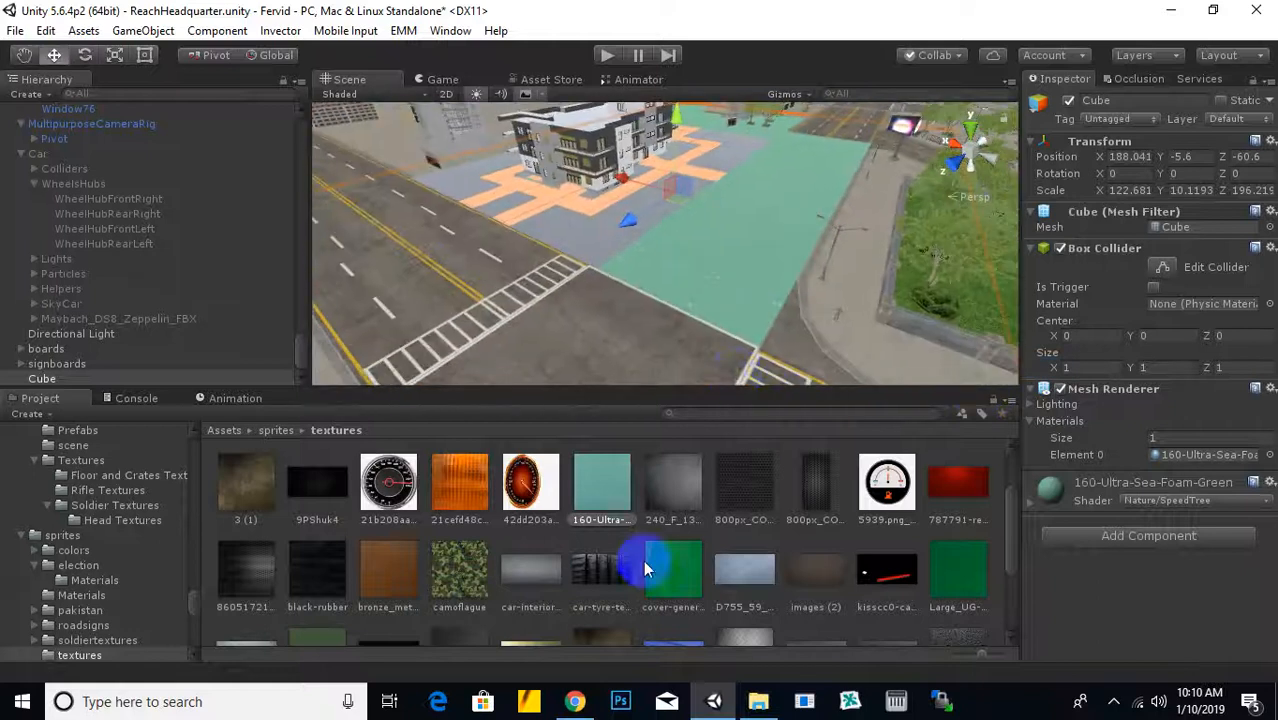
pyautogui.scroll(-2, 647, 567)
pyautogui.scroll(5, 647, 567)
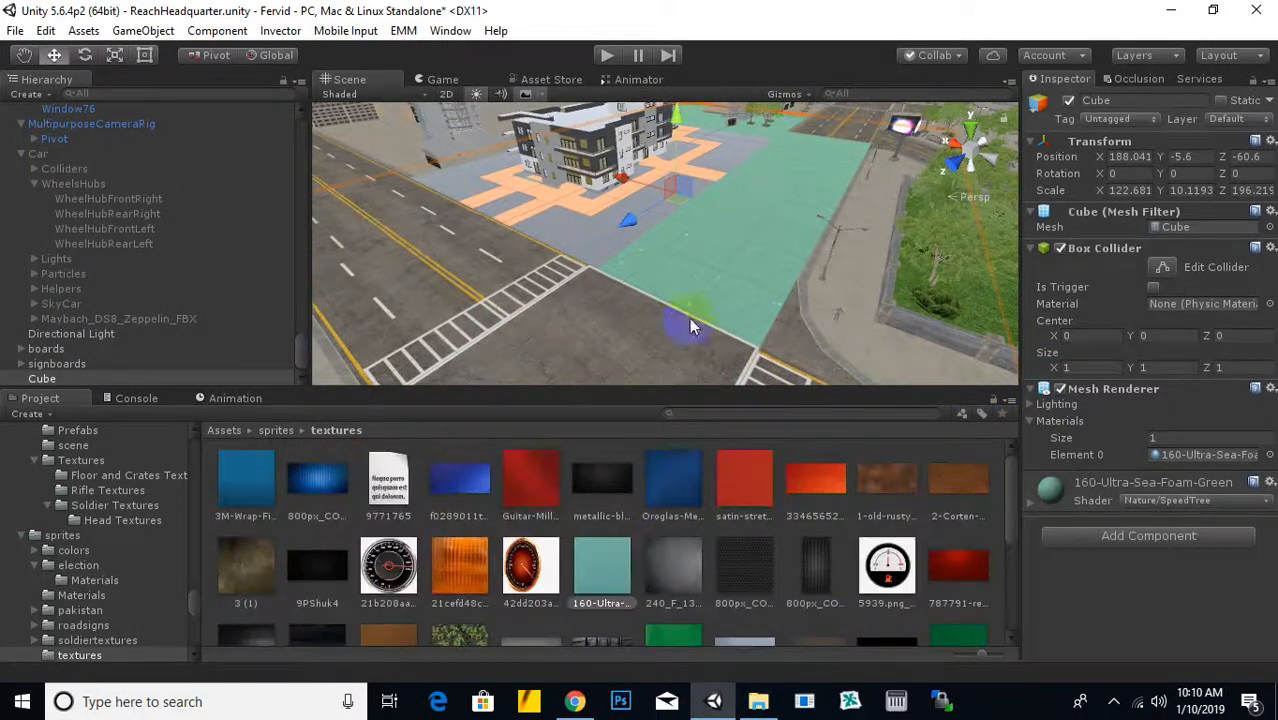
# Apply the 1-old-rusty texture at the entrance floor, onto the ground slab beneath it
pyautogui.keyDown('alt'); pyautogui.moveTo(685, 322); pyautogui.dragTo(458, 315); pyautogui.keyUp('alt')
pyautogui.moveTo(577, 220); pyautogui.dragTo(705, 303, button='middle')
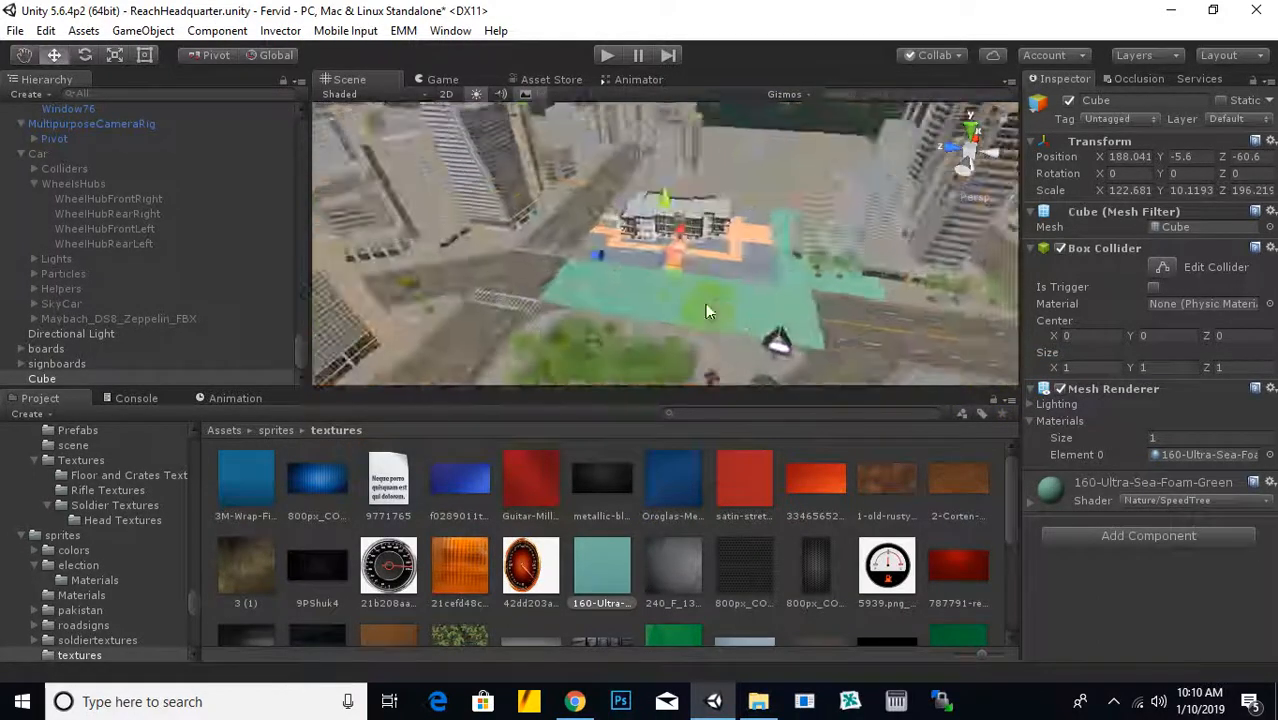
pyautogui.scroll(15, 690, 238)
pyautogui.click(791, 227)
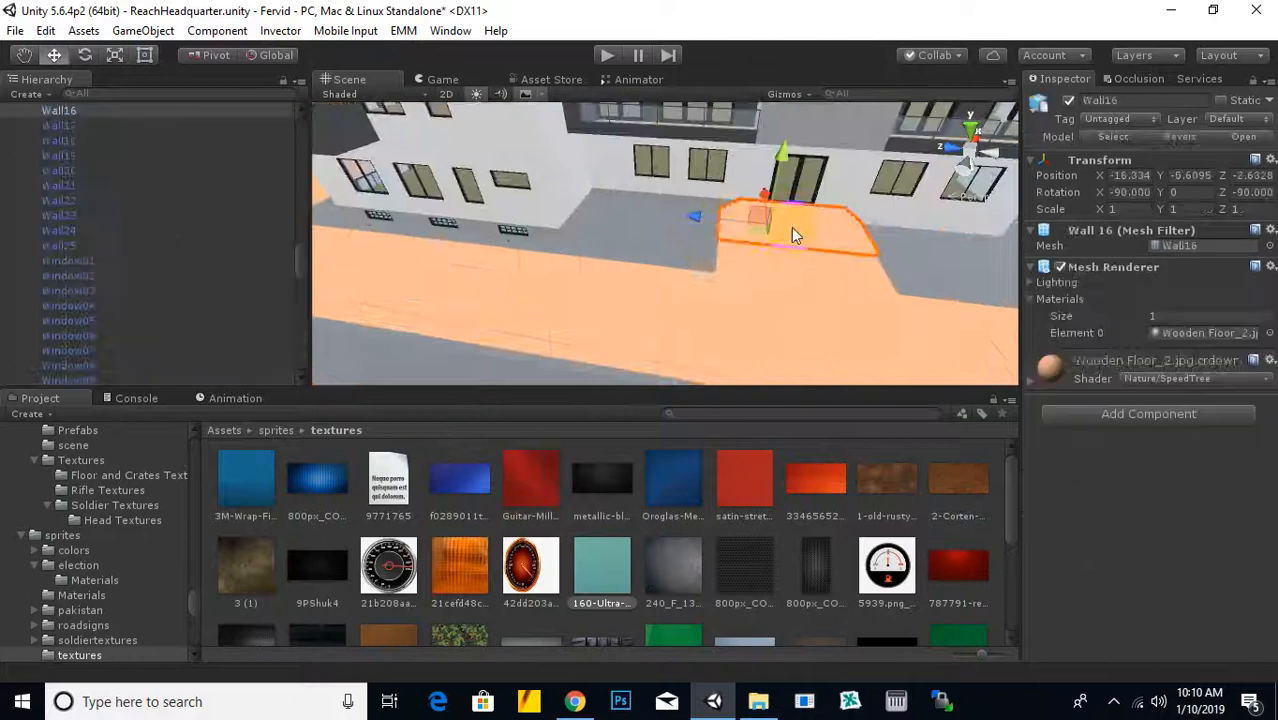
pyautogui.moveTo(822, 592); pyautogui.dragTo(835, 235)
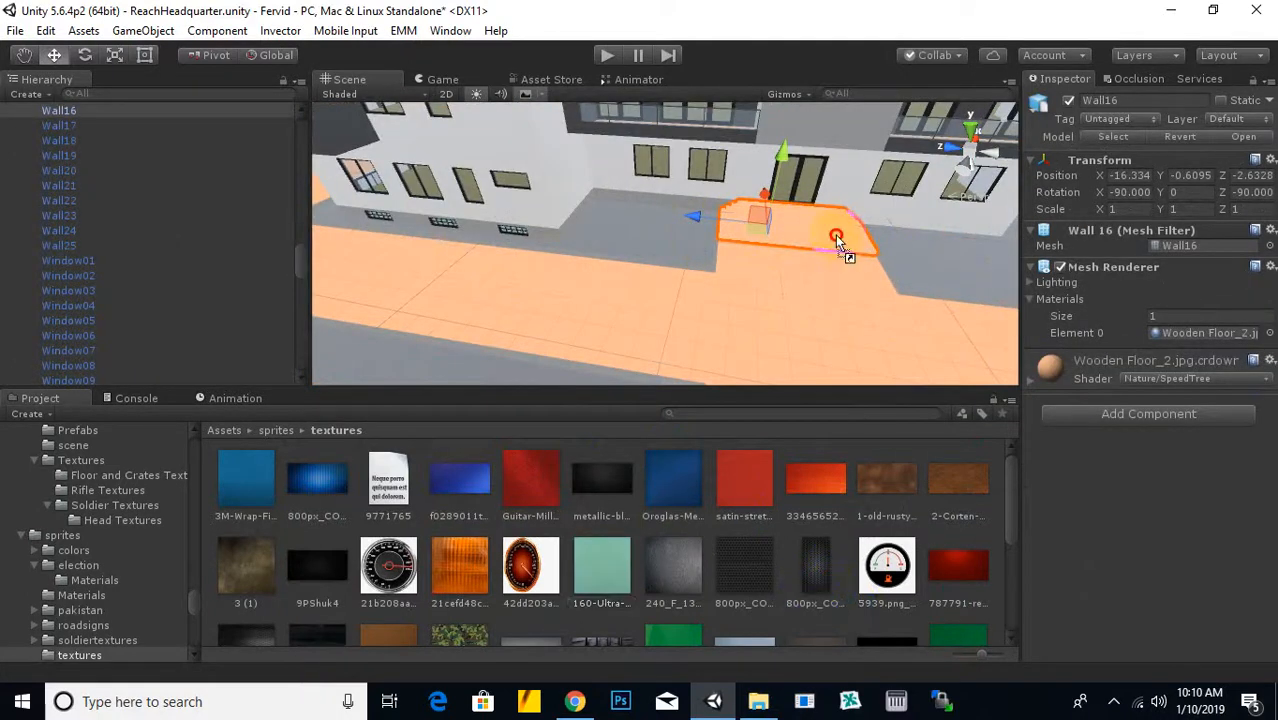
pyautogui.moveTo(886, 488); pyautogui.dragTo(812, 210)
pyautogui.click(808, 227)
pyautogui.click(807, 226)
pyautogui.click(798, 227)
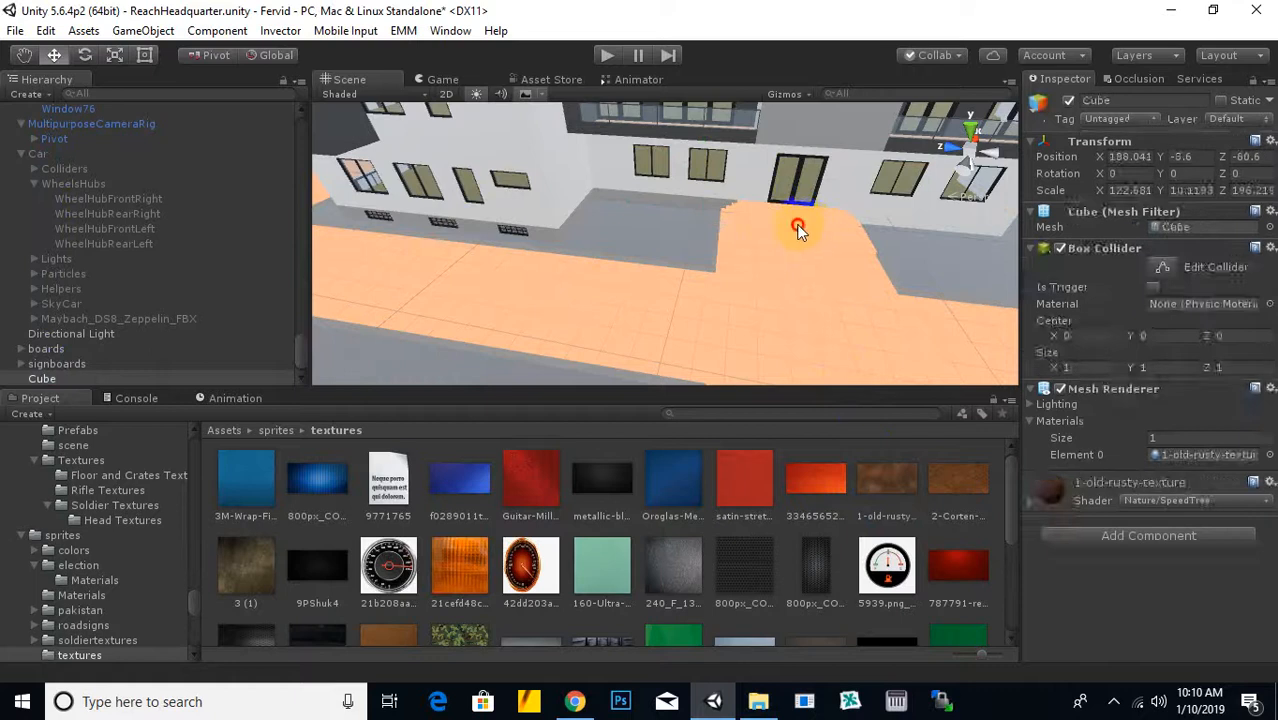
# Try the 2-Corten-500x350 texture on the Wall16 entrance platform and replace it with the 3 (1) texture
pyautogui.moveTo(805, 602); pyautogui.dragTo(90, 275)
pyautogui.moveTo(560, 262)
pyautogui.mouseDown(button='right')
pyautogui.moveTo(779, 228)
pyautogui.moveTo(722, 234)
pyautogui.moveTo(518, 328)
pyautogui.moveTo(567, 295)
pyautogui.mouseUp(button='right')
pyautogui.moveTo(797, 575)
pyautogui.mouseDown()
pyautogui.moveTo(902, 491)
pyautogui.moveTo(941, 486)
pyautogui.moveTo(68, 193)
pyautogui.mouseUp()
pyautogui.moveTo(70, 275); pyautogui.dragTo(72, 277)
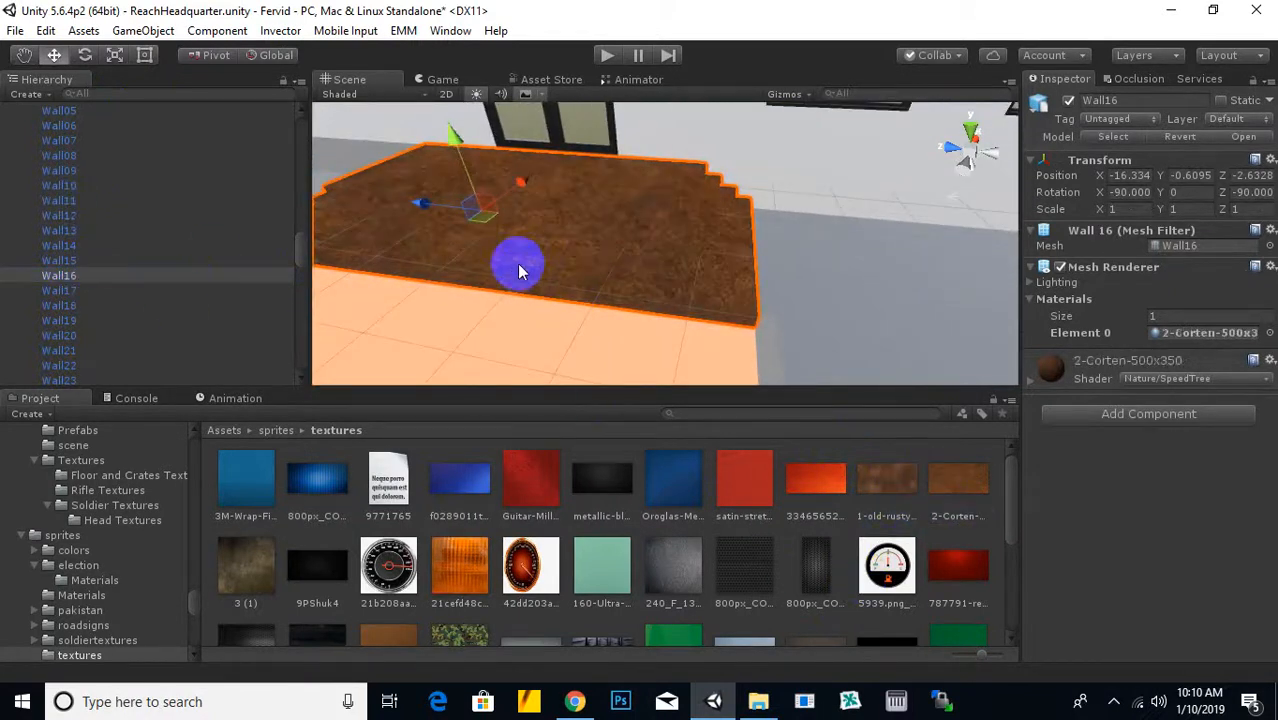
pyautogui.moveTo(519, 271); pyautogui.dragTo(577, 294, button='right')
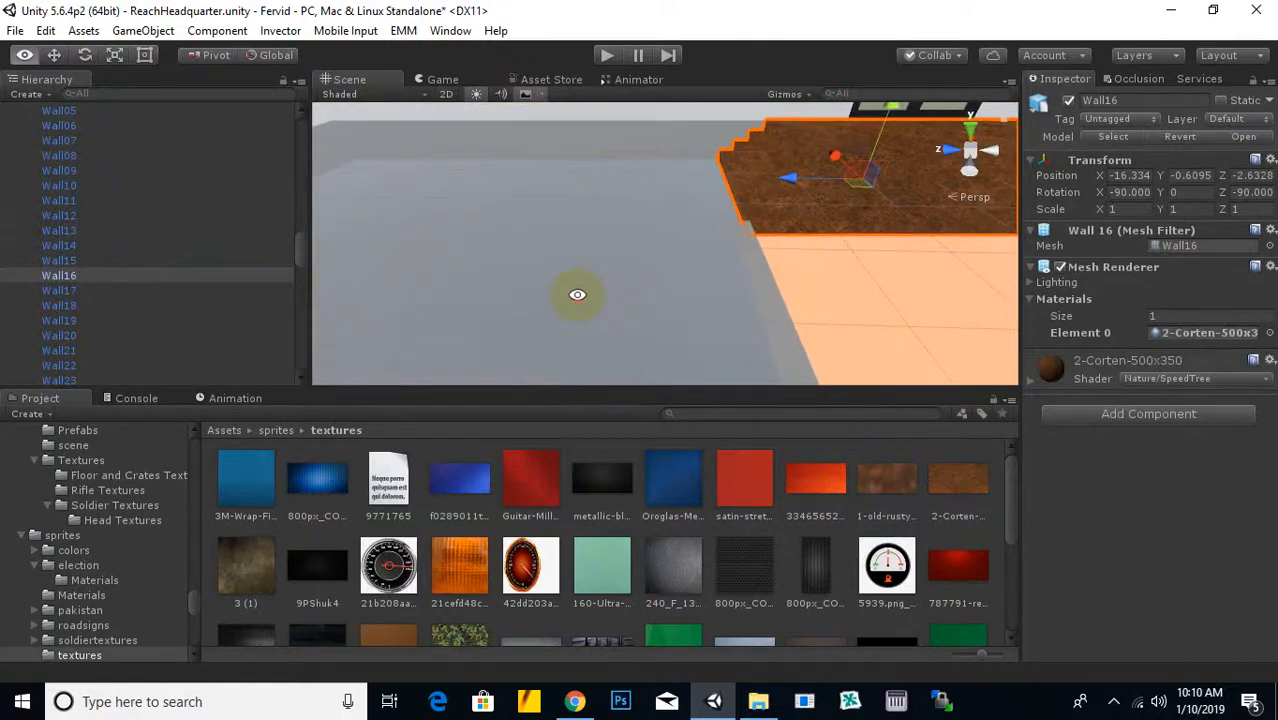
pyautogui.scroll(-2, 641, 594)
pyautogui.moveTo(246, 512); pyautogui.dragTo(81, 245)
pyautogui.press('f')
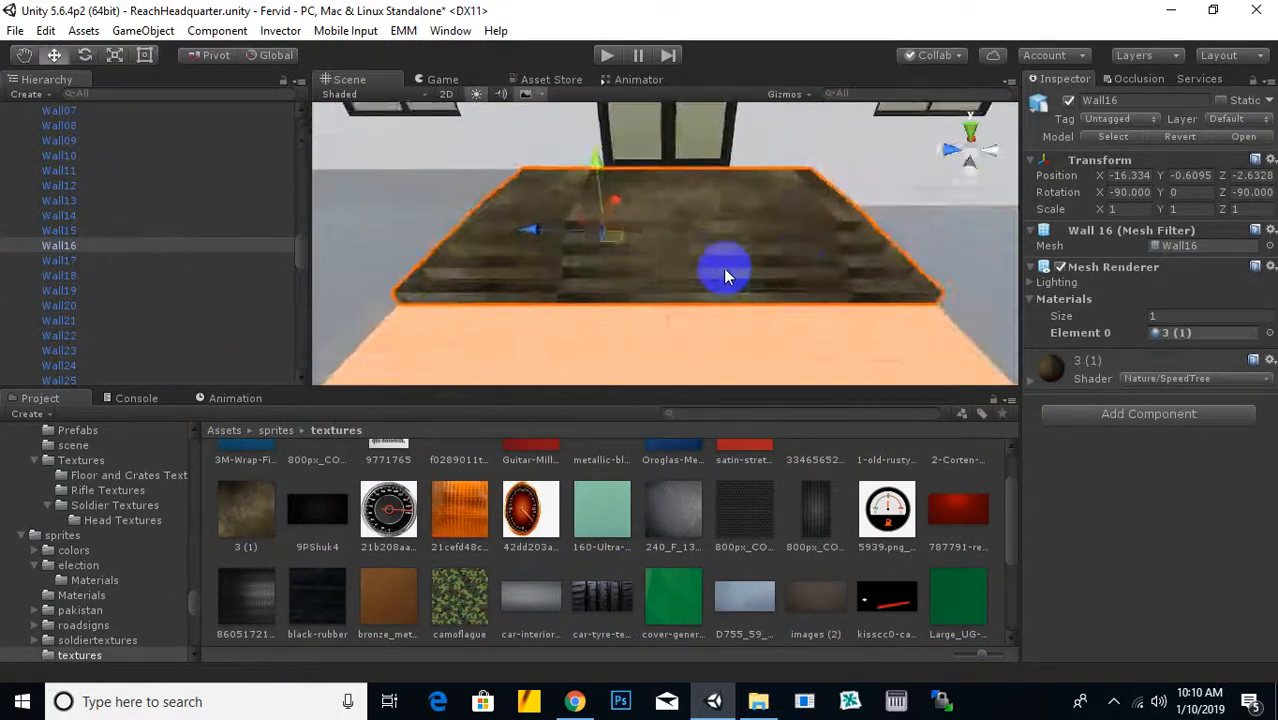
# Apply the 3 (1) texture to Wall13, the platform beside the building's side doors
pyautogui.scroll(-3, 728, 268)
pyautogui.moveTo(728, 268); pyautogui.dragTo(522, 271, button='middle')
pyautogui.scroll(3, 522, 271)
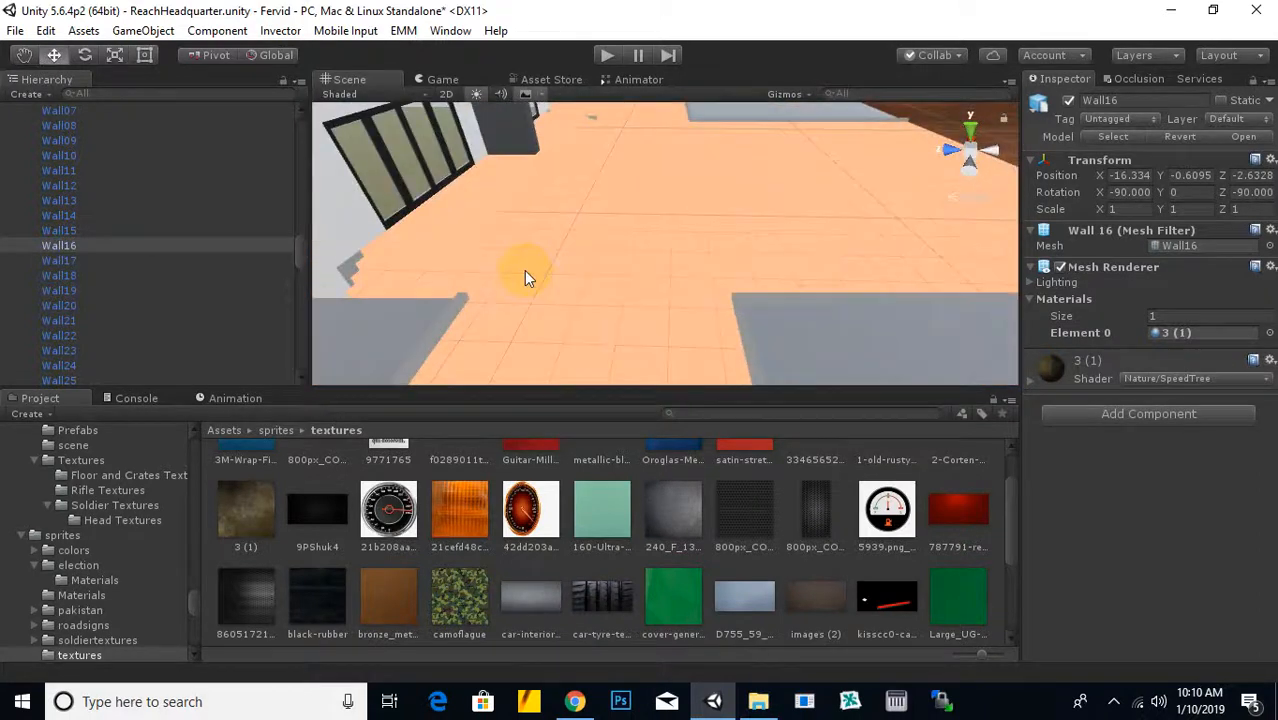
pyautogui.click(447, 253)
pyautogui.click(446, 251)
pyautogui.scroll(-2, 442, 244)
pyautogui.scroll(3, 462, 270)
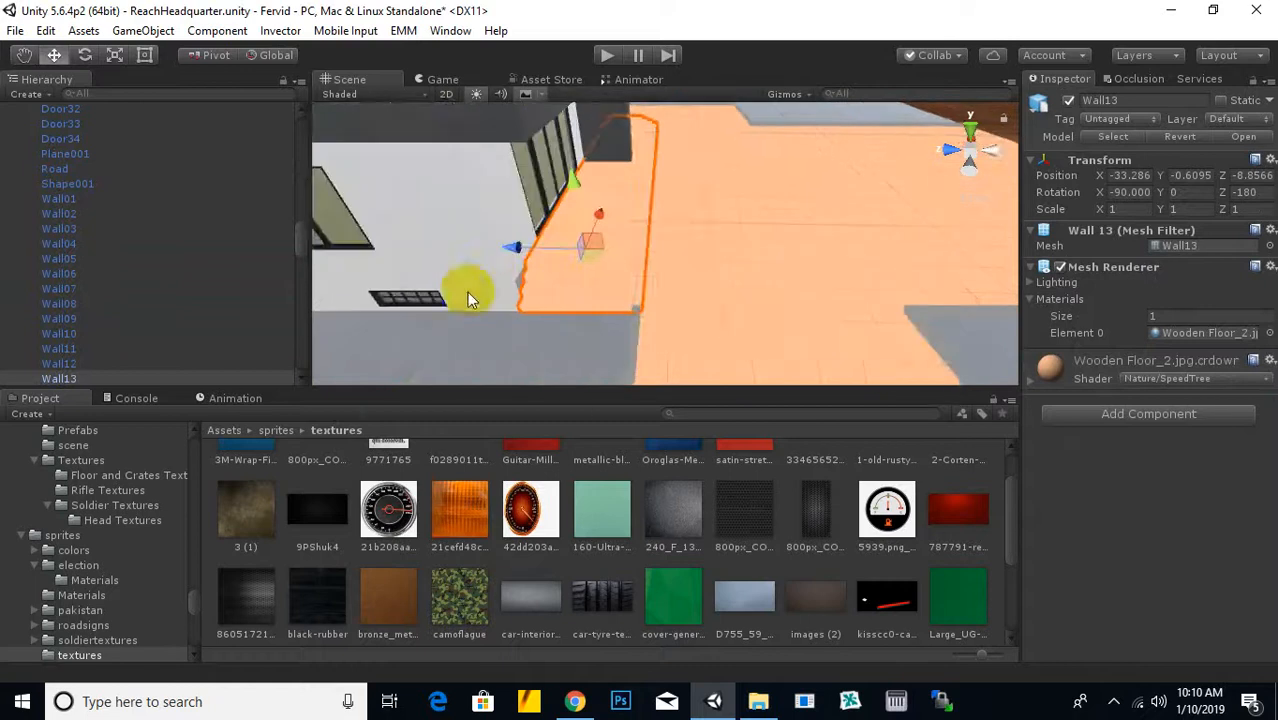
pyautogui.scroll(-3, 120, 365)
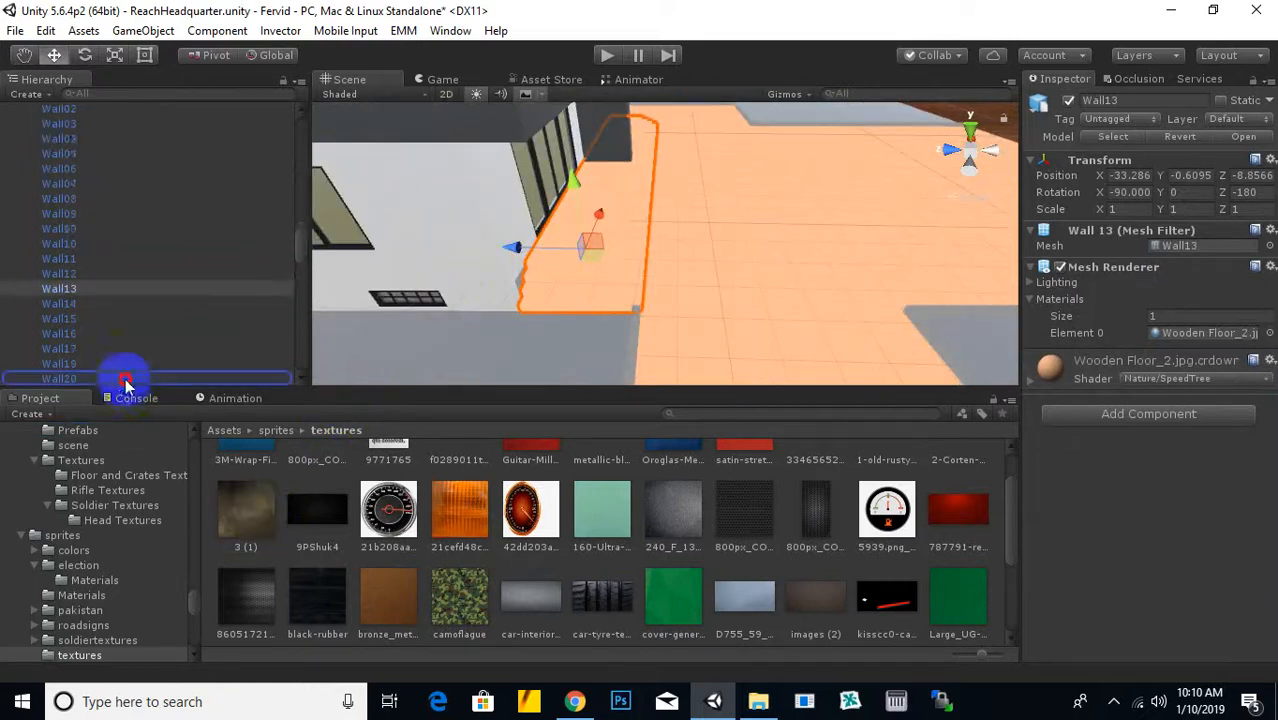
pyautogui.moveTo(108, 278); pyautogui.dragTo(108, 279)
pyautogui.scroll(-4, 561, 297)
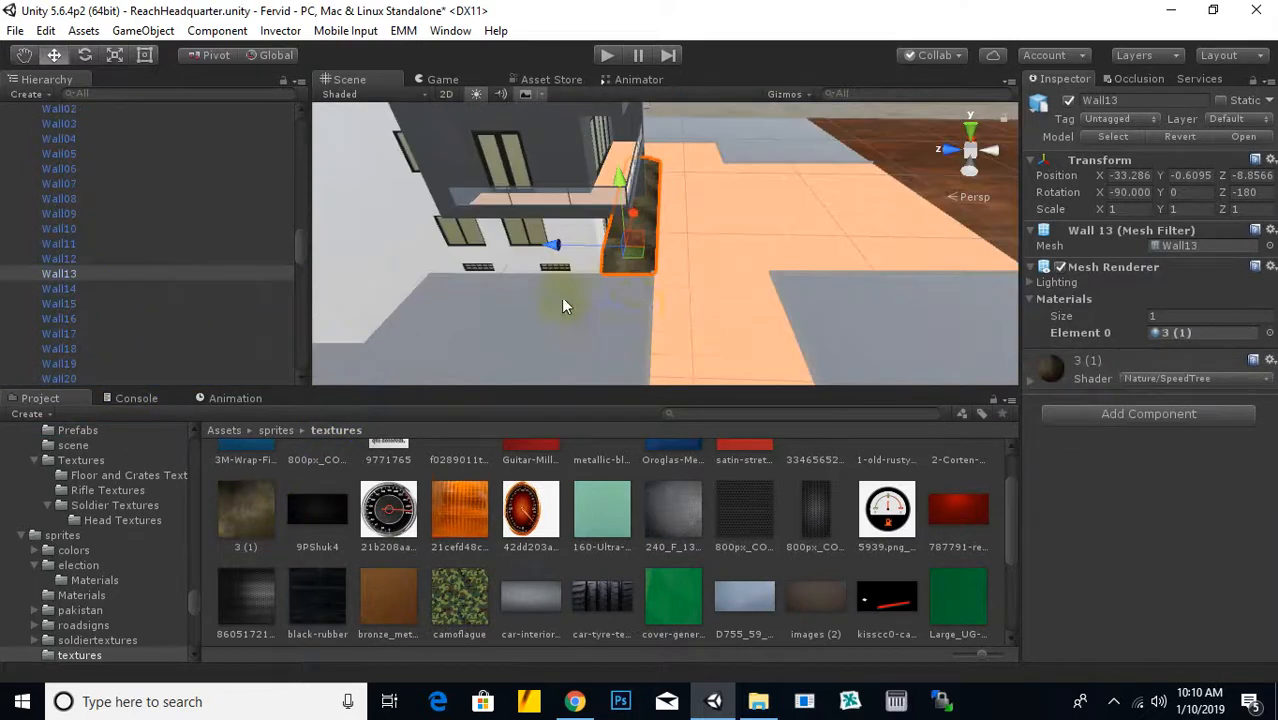
# Apply the 3 (1) texture to Wall20, the platform in front of the glass doors
pyautogui.moveTo(561, 297); pyautogui.dragTo(800, 240, button='right')
pyautogui.click(801, 237)
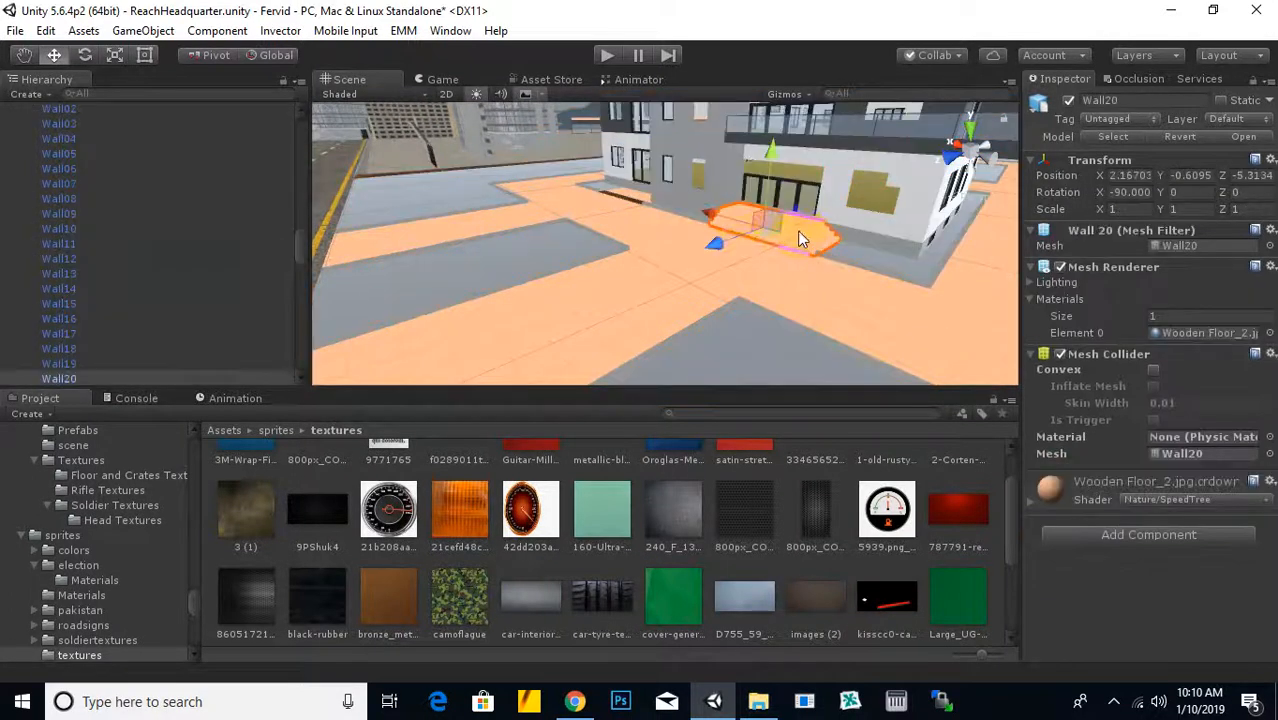
pyautogui.moveTo(230, 495); pyautogui.dragTo(100, 380)
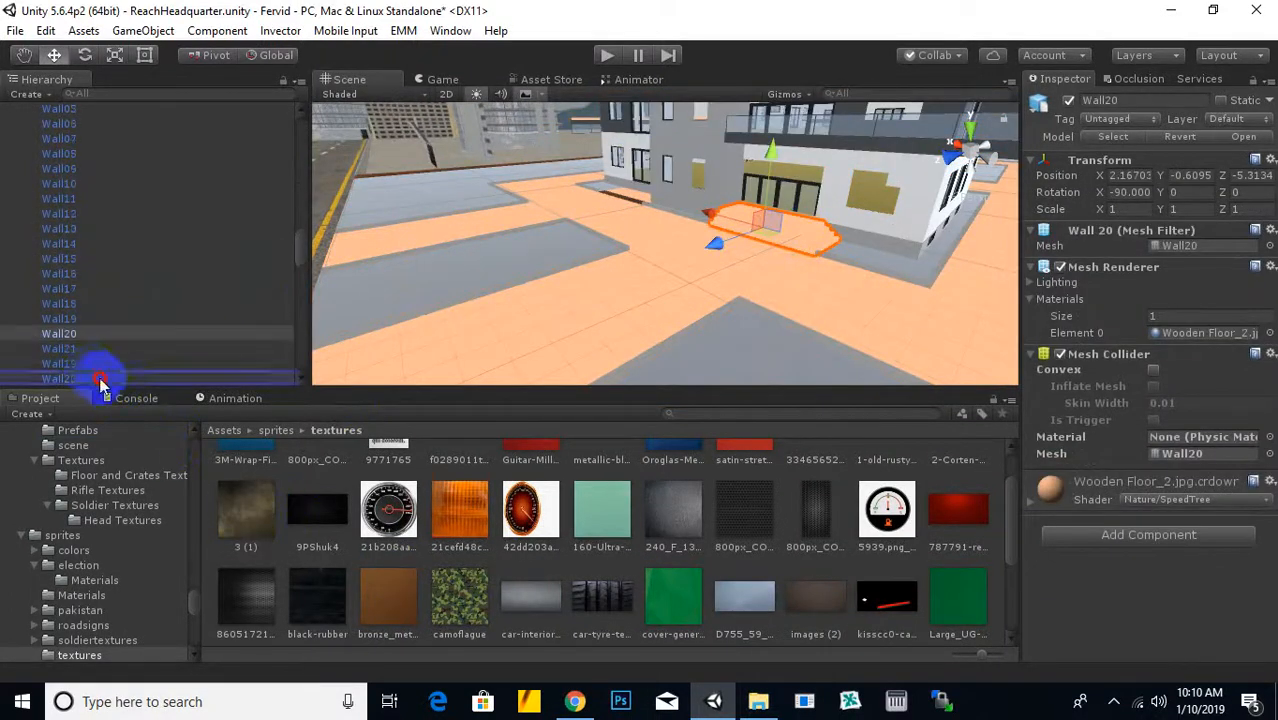
pyautogui.moveTo(75, 335); pyautogui.dragTo(75, 335)
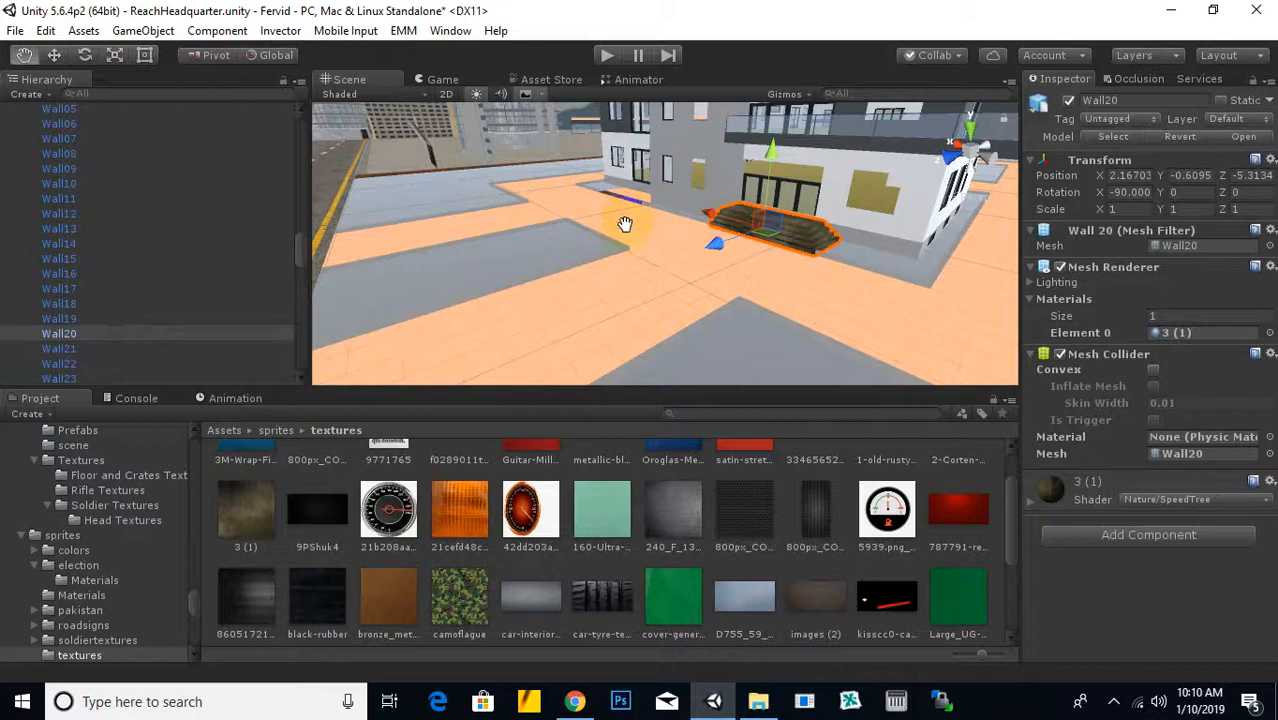
# Apply the 3 (1) texture to Wall14, the entrance platform on the far side of the building
pyautogui.moveTo(625, 224); pyautogui.dragTo(760, 233, button='right')
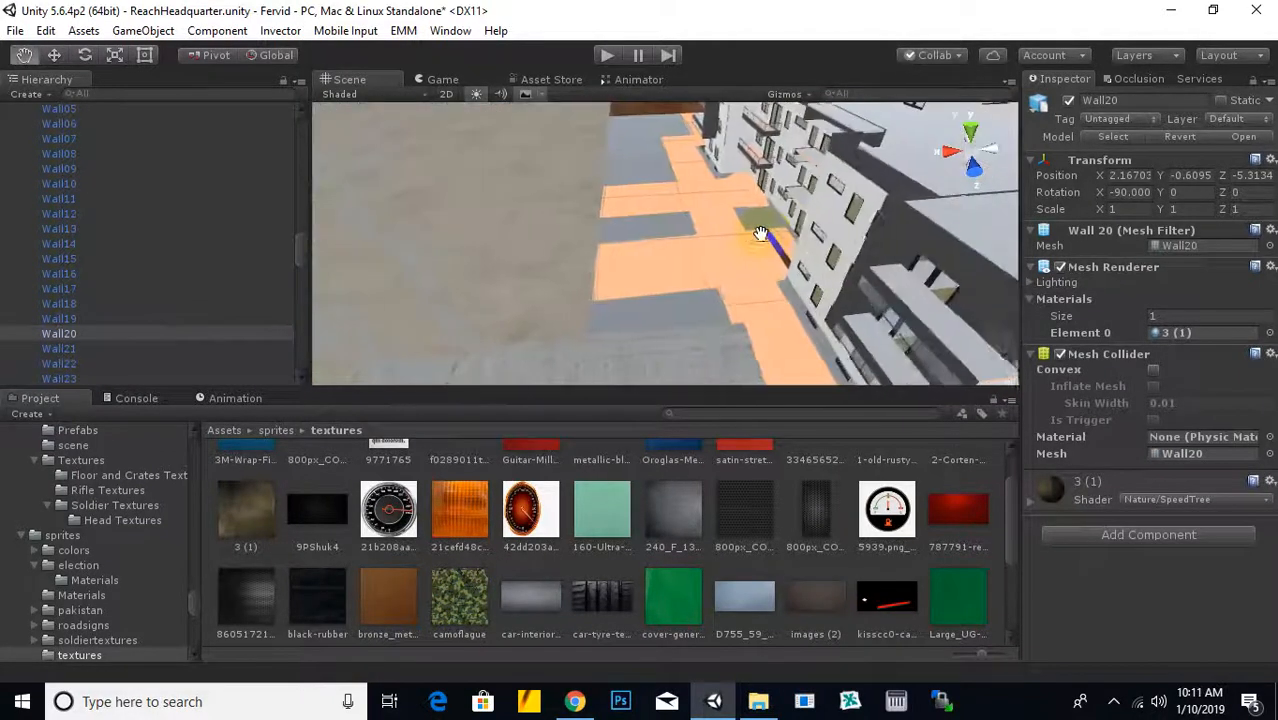
pyautogui.moveTo(760, 233); pyautogui.dragTo(783, 253, button='middle')
pyautogui.click(776, 197)
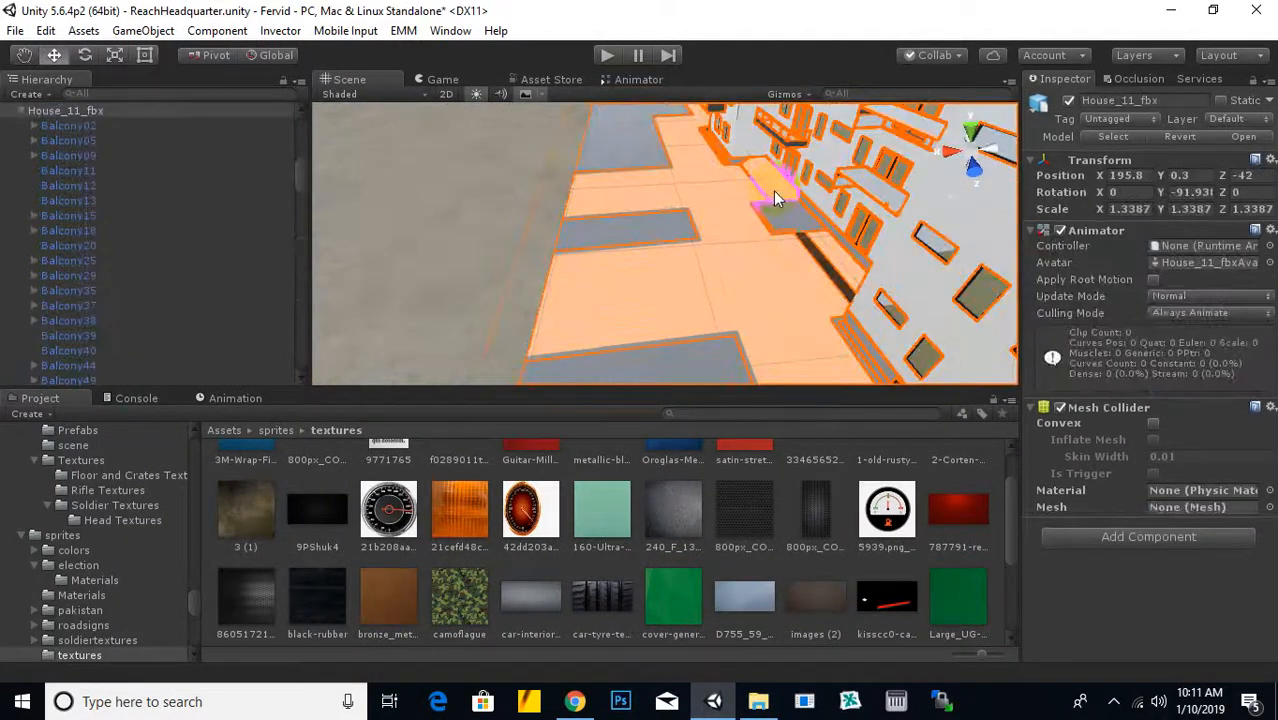
pyautogui.click(776, 197)
pyautogui.moveTo(360, 522); pyautogui.dragTo(88, 366)
# Examine the building's facade and go in through the windows to view the interior floor
pyautogui.scroll(-10, 712, 264)
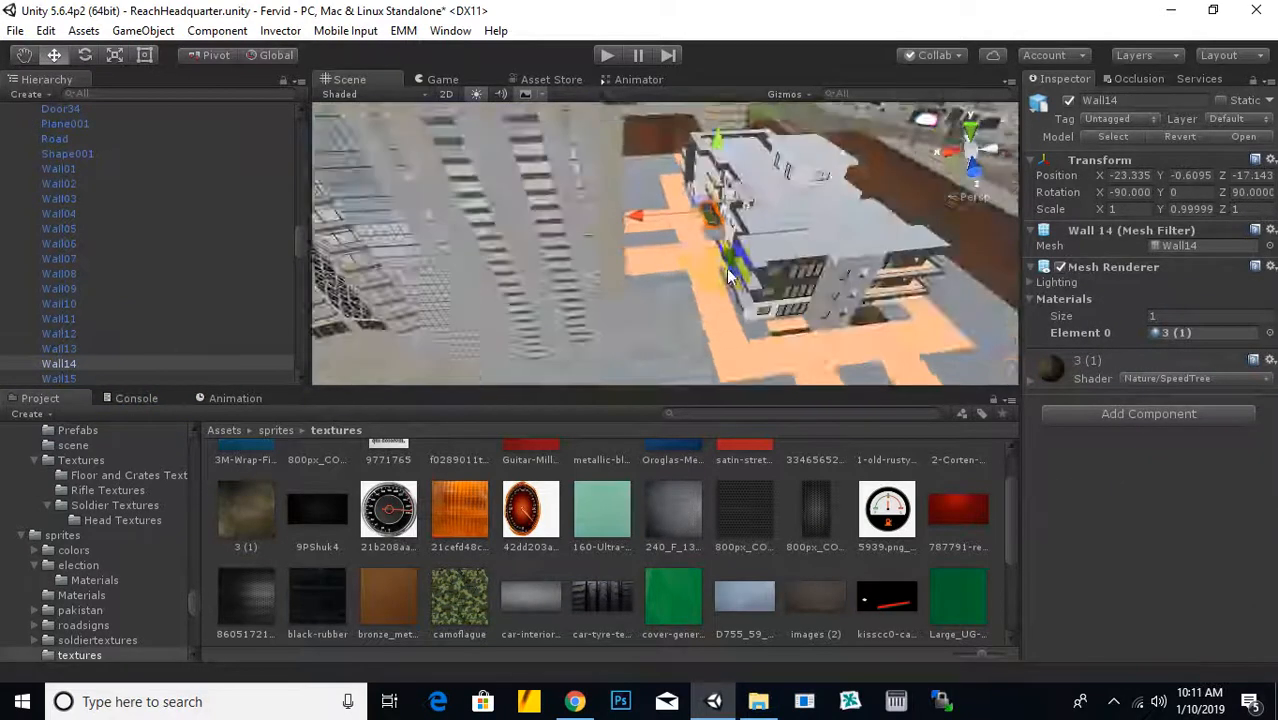
pyautogui.keyDown('alt'); pyautogui.moveTo(712, 264); pyautogui.dragTo(456, 236); pyautogui.keyUp('alt')
pyautogui.scroll(7, 578, 218)
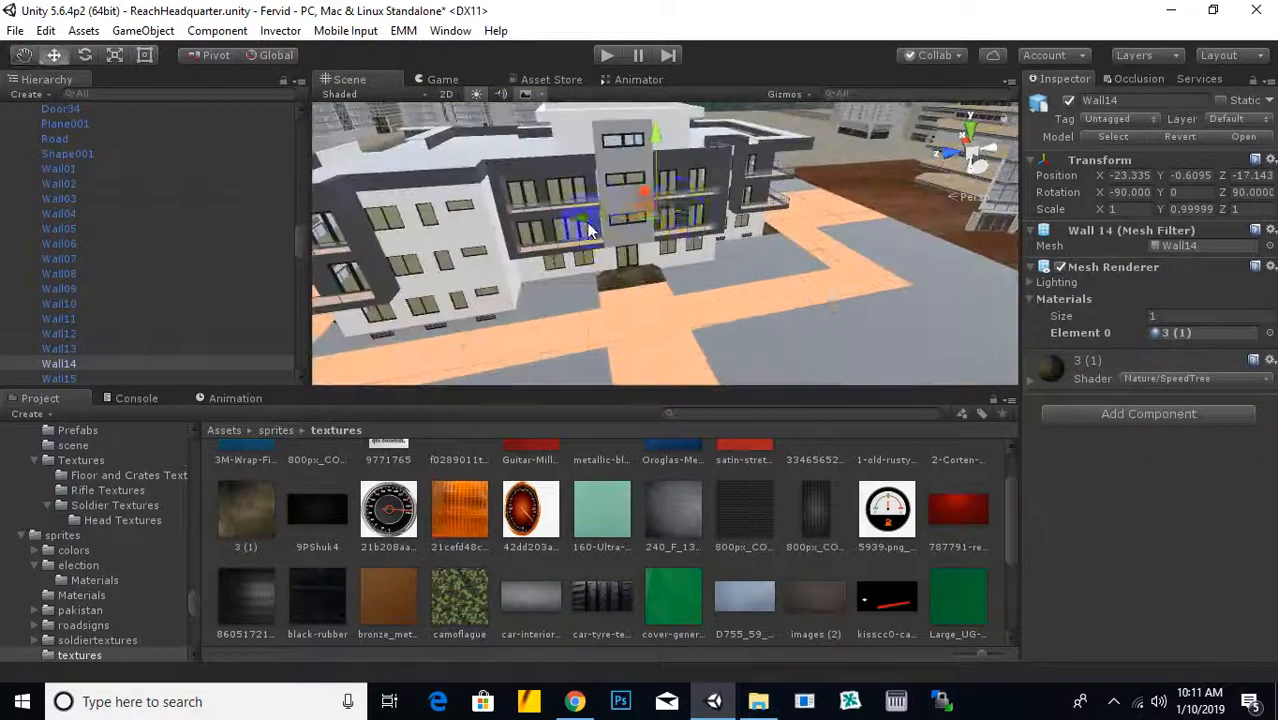
pyautogui.keyDown('alt'); pyautogui.moveTo(578, 222); pyautogui.dragTo(670, 232); pyautogui.keyUp('alt')
pyautogui.scroll(5, 668, 232)
pyautogui.moveTo(670, 236)
pyautogui.mouseDown(button='middle')
pyautogui.moveTo(622, 217)
pyautogui.moveTo(628, 240)
pyautogui.moveTo(682, 231)
pyautogui.mouseUp(button='middle')
pyautogui.scroll(6, 628, 240)
pyautogui.scroll(-4, 682, 231)
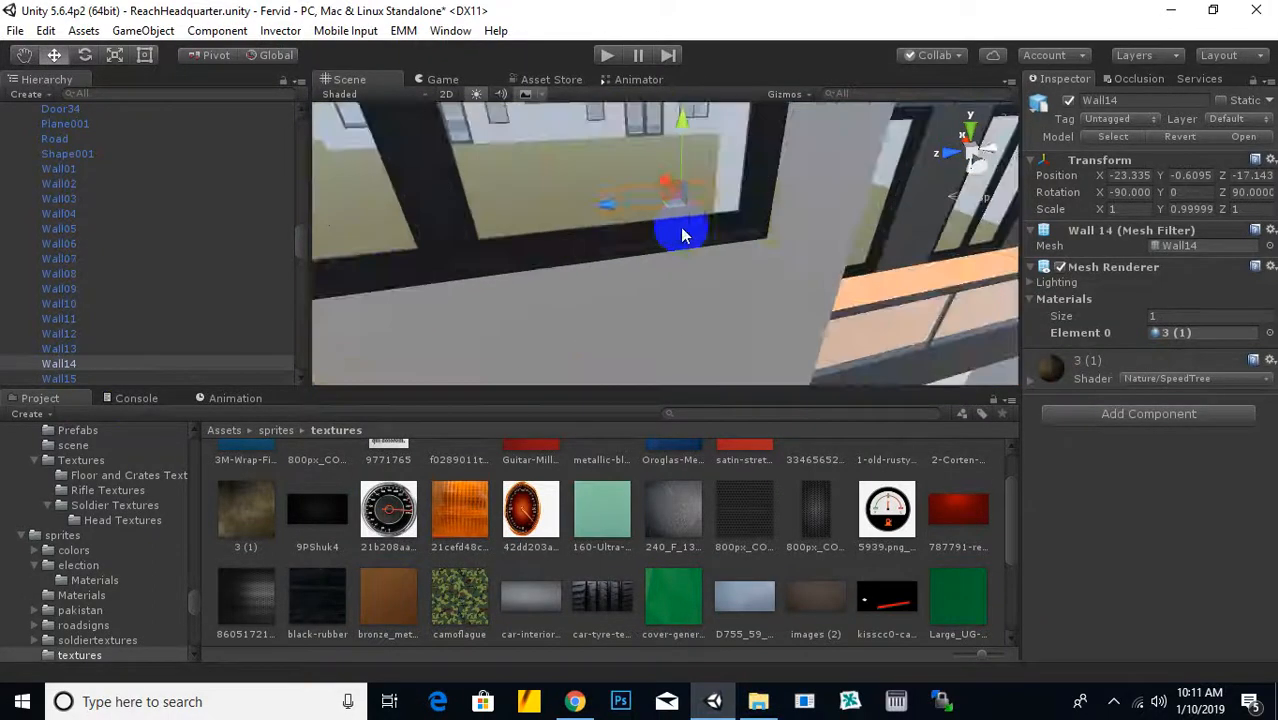
pyautogui.scroll(3, 680, 227)
pyautogui.keyDown('alt'); pyautogui.moveTo(682, 227); pyautogui.dragTo(670, 191); pyautogui.keyUp('alt')
pyautogui.scroll(-4, 708, 214)
pyautogui.scroll(-4, 665, 262)
pyautogui.scroll(4, 568, 116)
pyautogui.moveTo(572, 127); pyautogui.dragTo(597, 162, button='middle')
pyautogui.scroll(3, 561, 204)
pyautogui.scroll(-6, 561, 210)
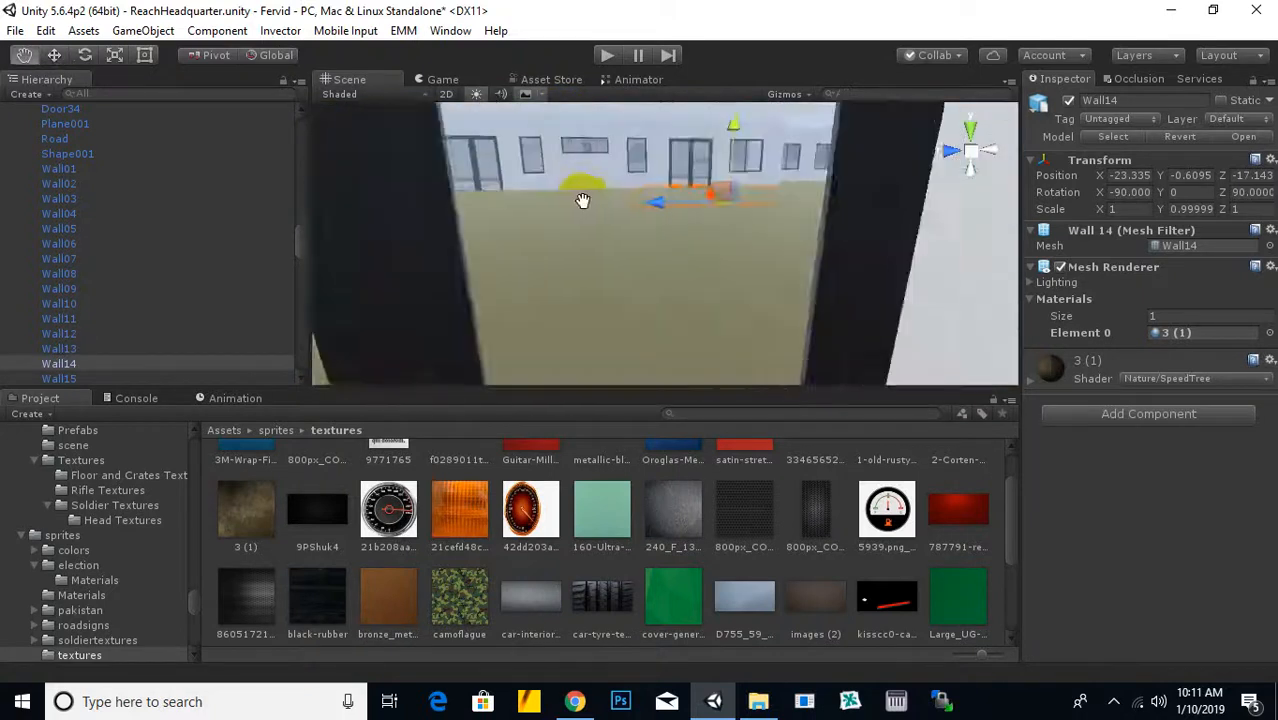
pyautogui.moveTo(585, 205); pyautogui.dragTo(595, 256, button='middle')
pyautogui.scroll(5, 617, 206)
pyautogui.scroll(-5, 617, 206)
pyautogui.scroll(2, 619, 207)
pyautogui.scroll(-1, 594, 254)
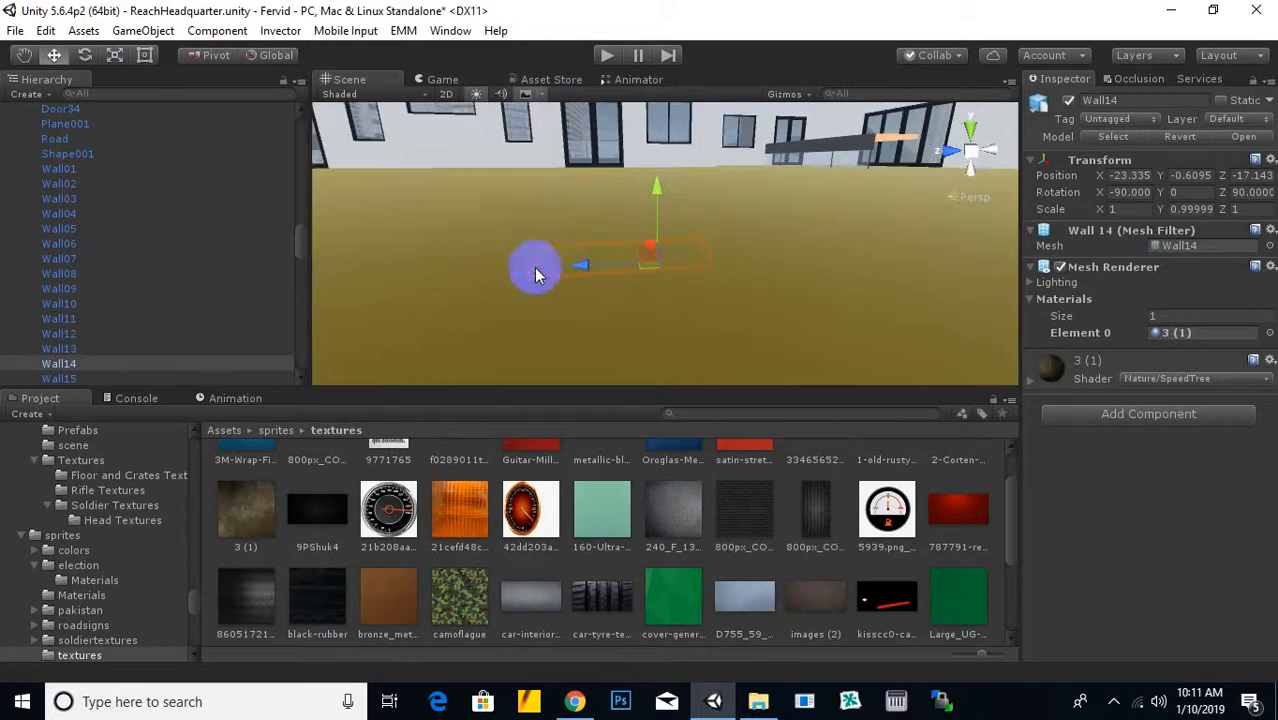
# Add a Mesh Collider to Wall06, the interior floor of the building
pyautogui.click(479, 264)
pyautogui.moveTo(575, 234); pyautogui.dragTo(565, 251, button='middle')
pyautogui.click(543, 265)
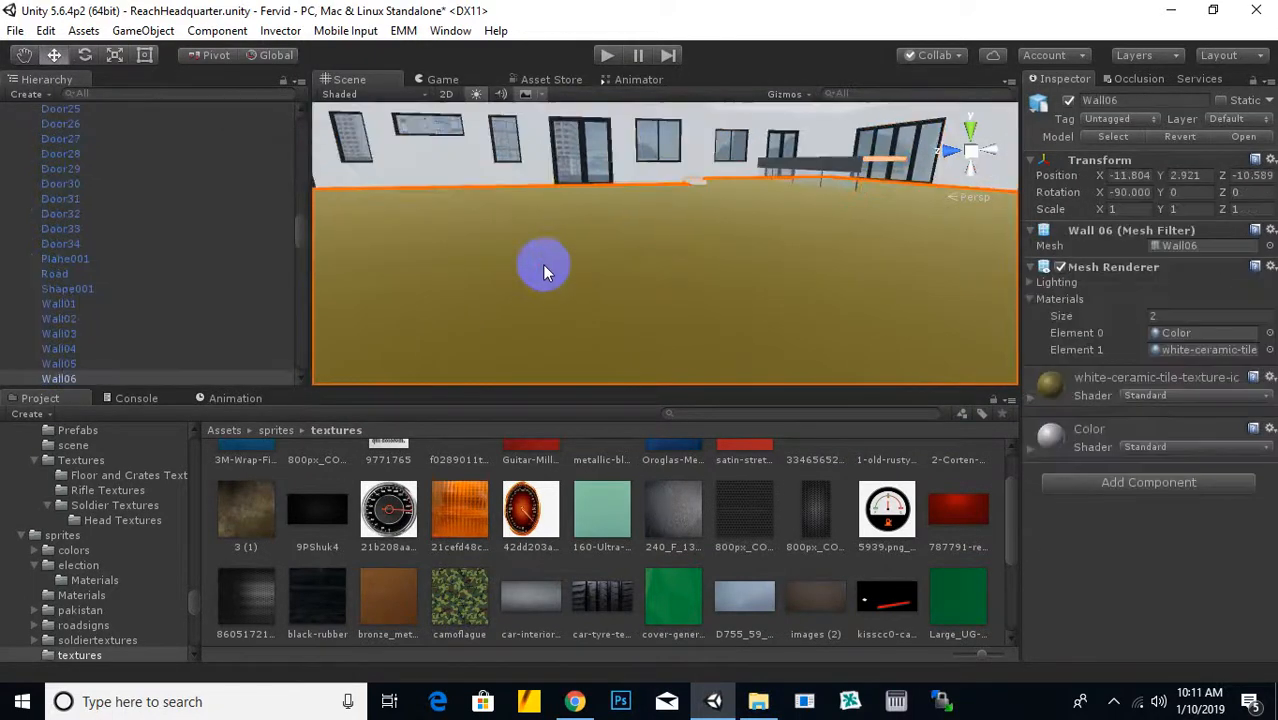
pyautogui.click(1153, 461)
pyautogui.click(1145, 483)
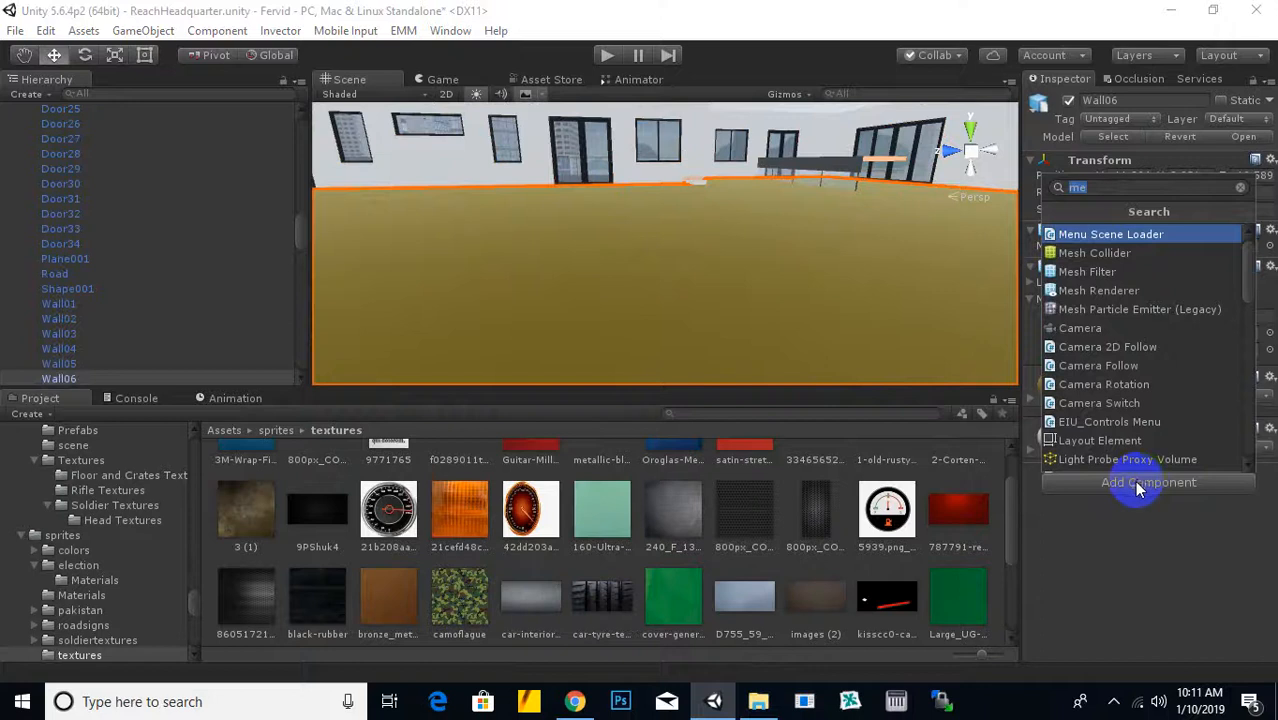
pyautogui.click(1115, 253)
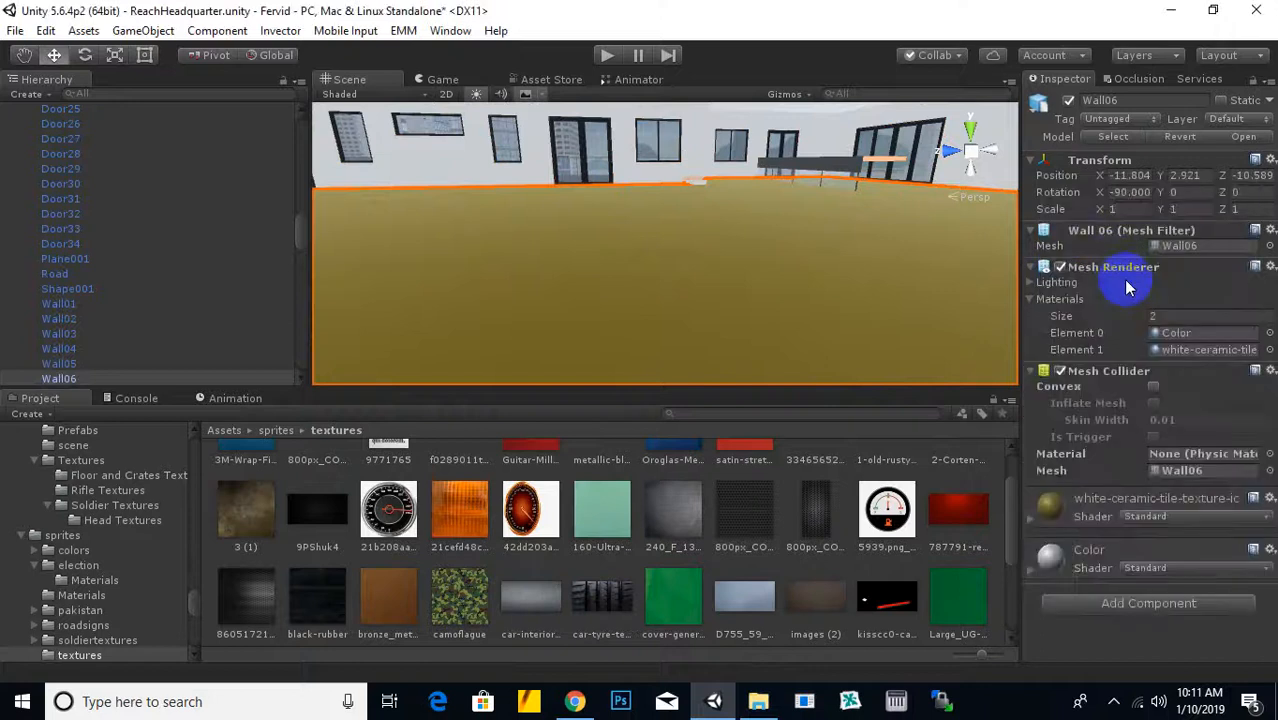
# Set the shader of Wall06's Color material to Nature/SpeedTree
pyautogui.click(1175, 568)
pyautogui.moveTo(1158, 239)
pyautogui.moveTo(1119, 260)
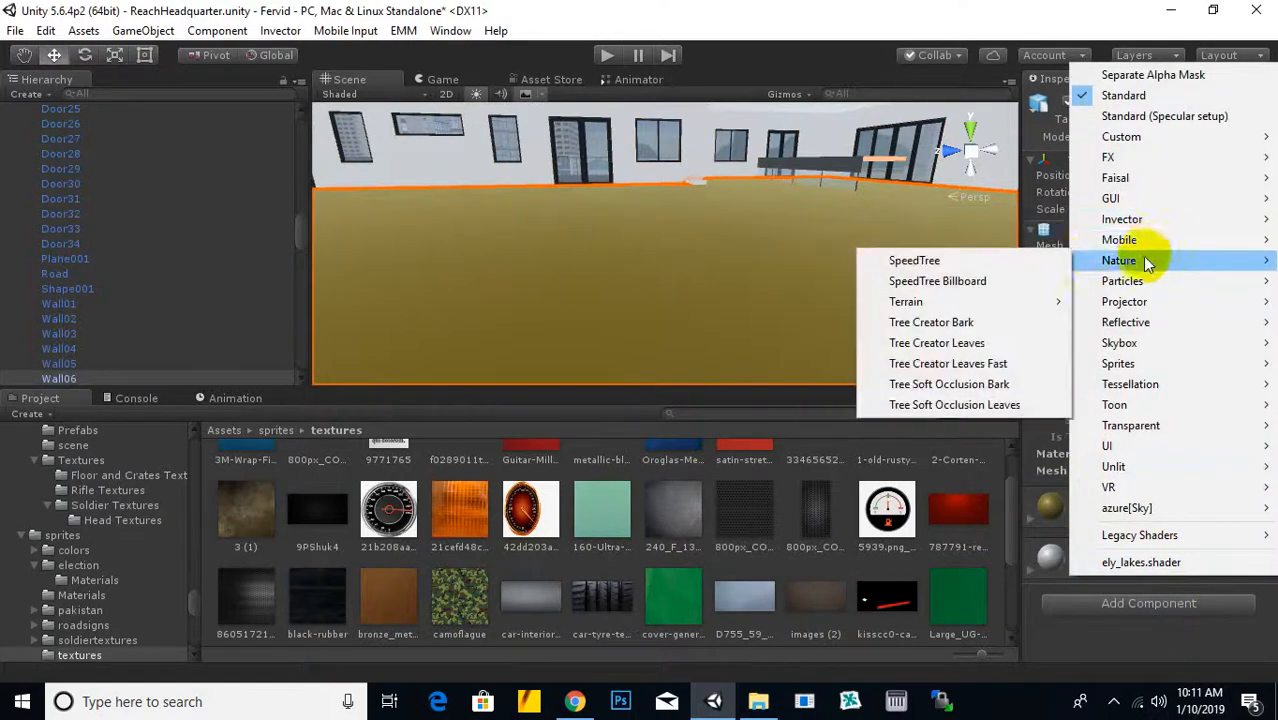
pyautogui.click(880, 260)
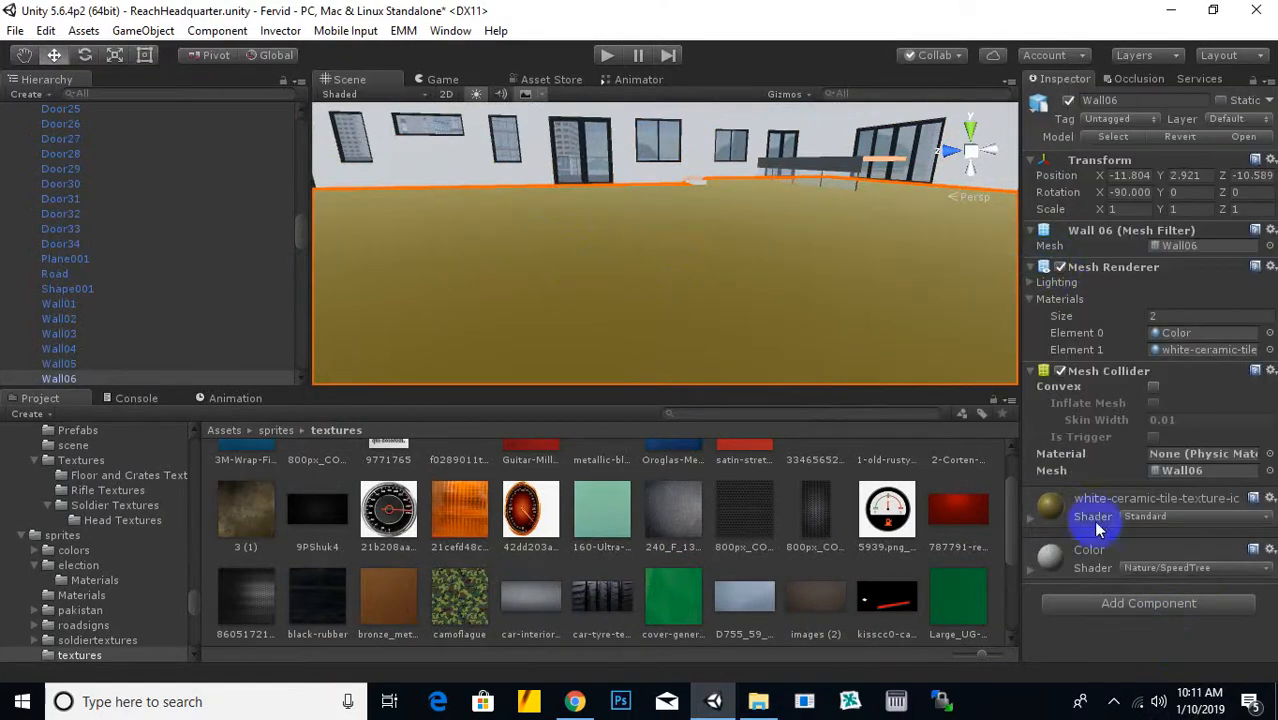
pyautogui.click(1155, 572)
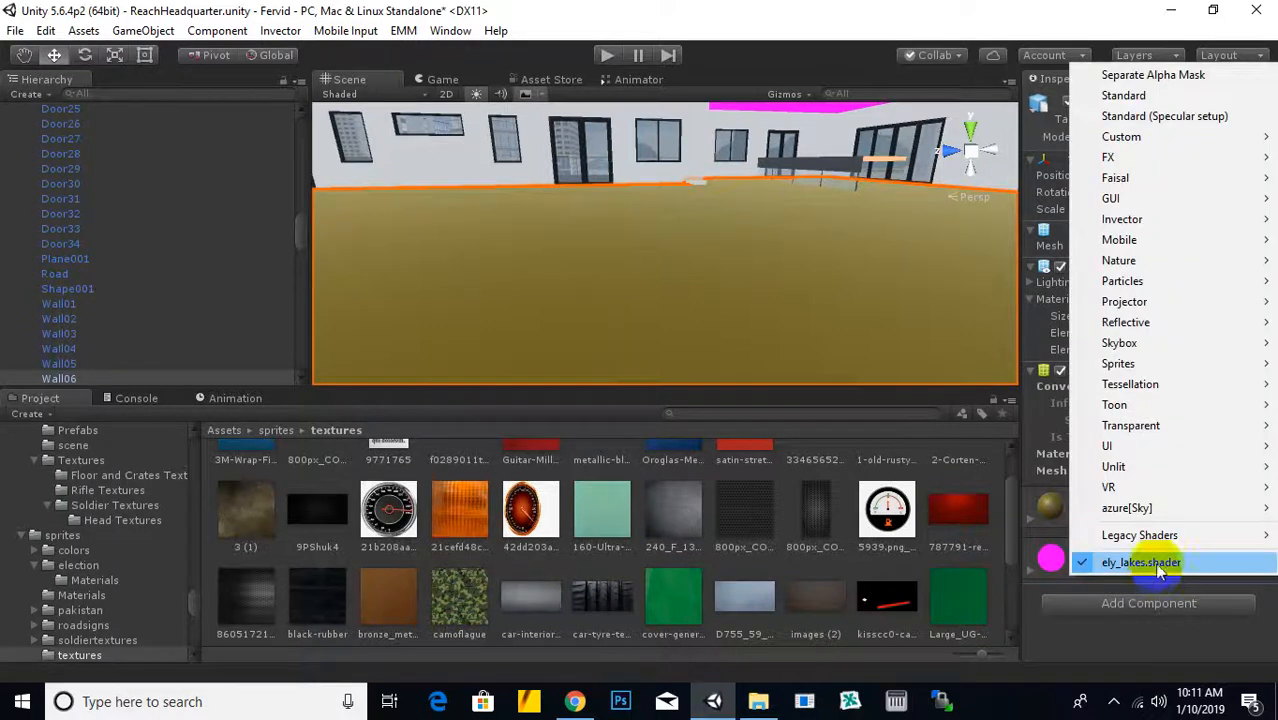
pyautogui.moveTo(1110, 256)
pyautogui.click(1030, 262)
# Set the shader of Wall06's white-ceramic-tile material to Nature/SpeedTree
pyautogui.click(1146, 516)
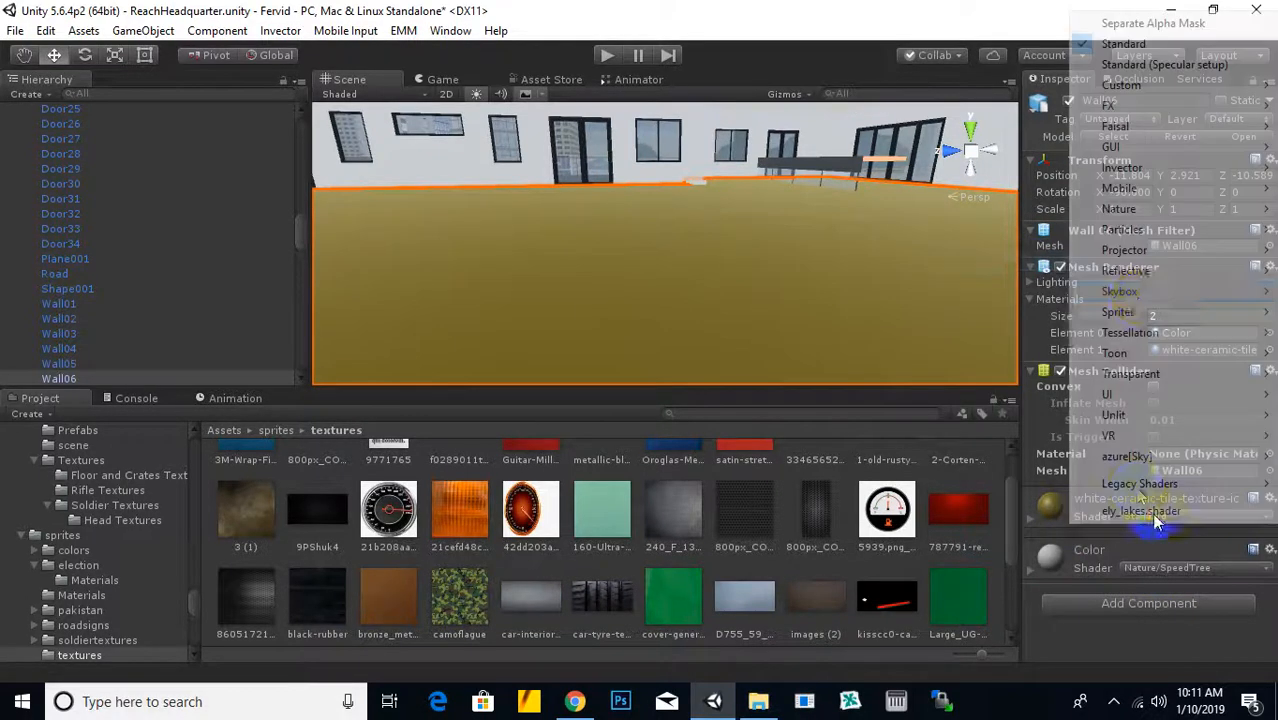
pyautogui.moveTo(1118, 214)
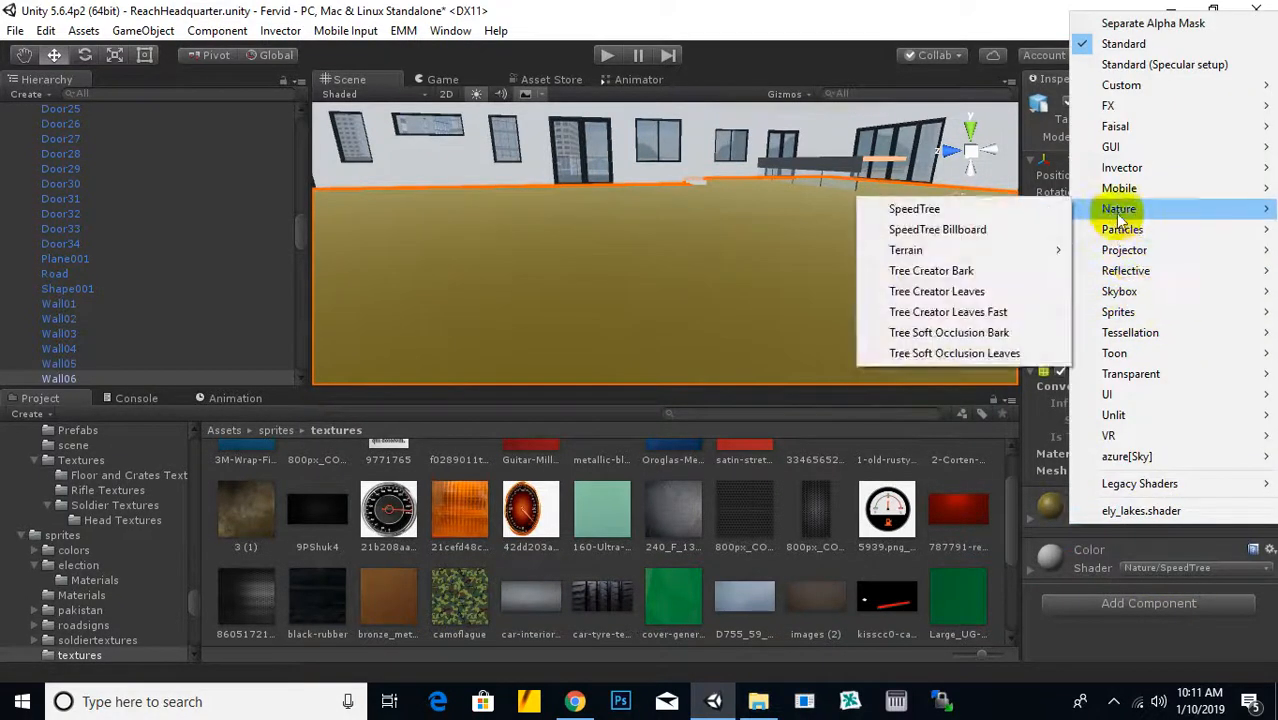
pyautogui.click(1040, 213)
pyautogui.scroll(-2, 614, 250)
pyautogui.moveTo(642, 244); pyautogui.dragTo(736, 266, button='middle')
pyautogui.scroll(-2, 736, 266)
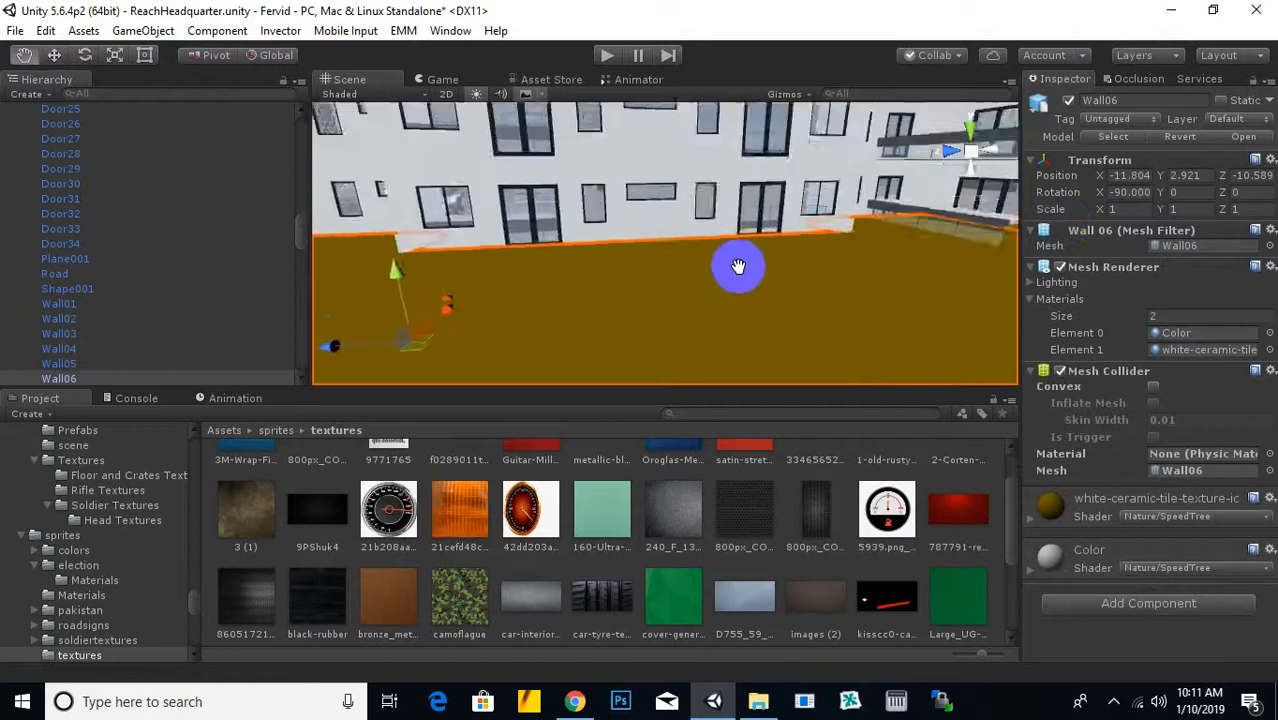
# Apply the orange 21cefd48c texture to Wall06, the interior floor of the building
pyautogui.scroll(2, 725, 279)
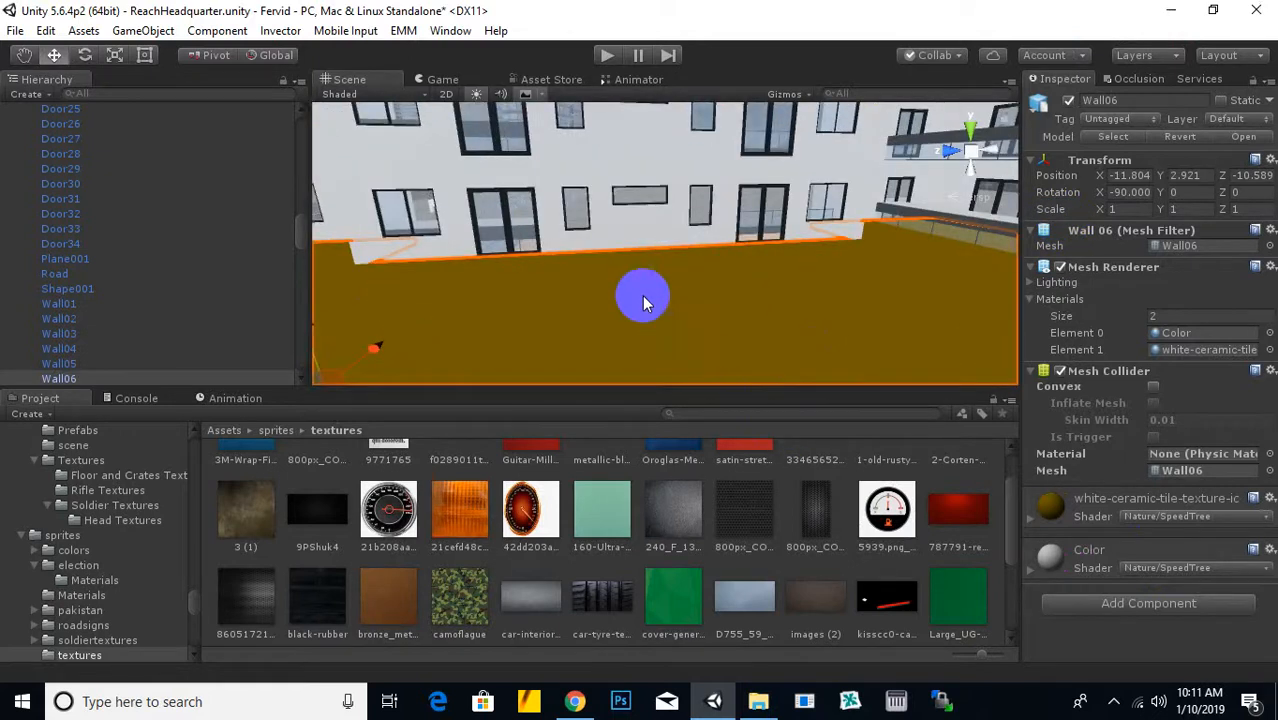
pyautogui.moveTo(643, 299); pyautogui.dragTo(627, 288, button='middle')
pyautogui.moveTo(461, 510); pyautogui.dragTo(616, 292)
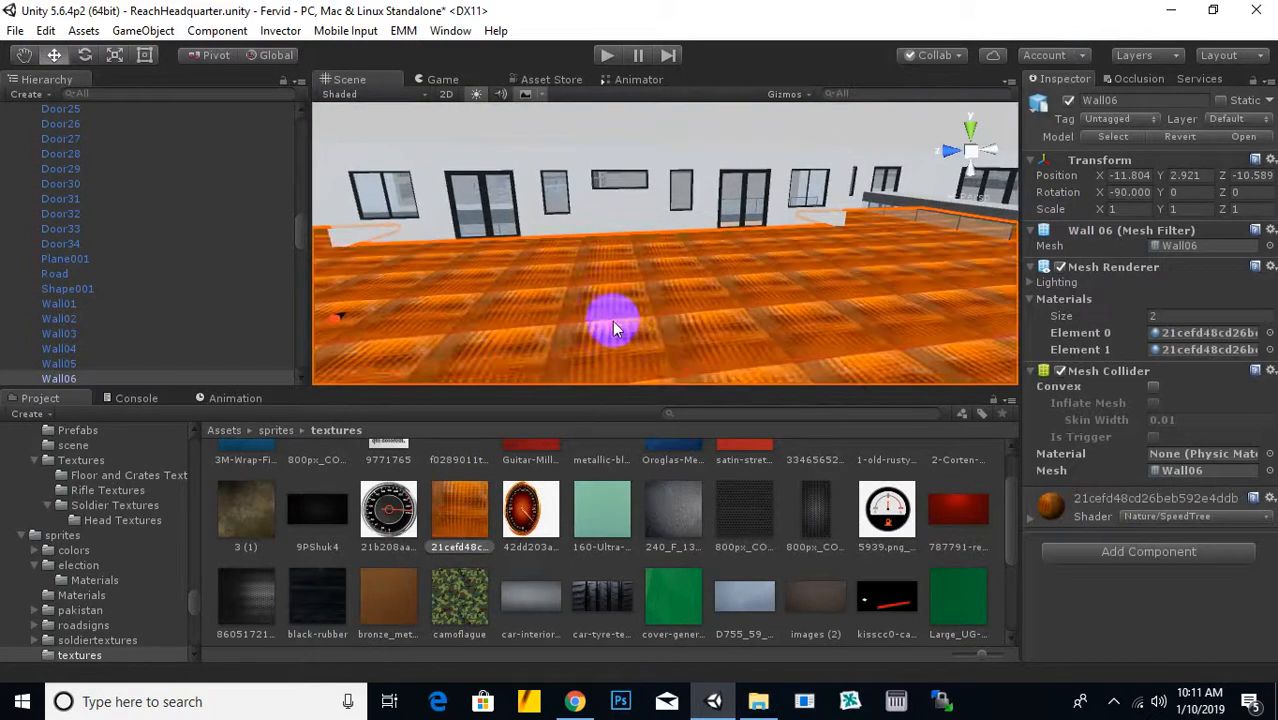
pyautogui.moveTo(616, 328); pyautogui.dragTo(627, 388, button='middle')
# Apply the bronze_metallic texture from the textures folder to the Wall06 interior floor
pyautogui.scroll(2, 791, 608)
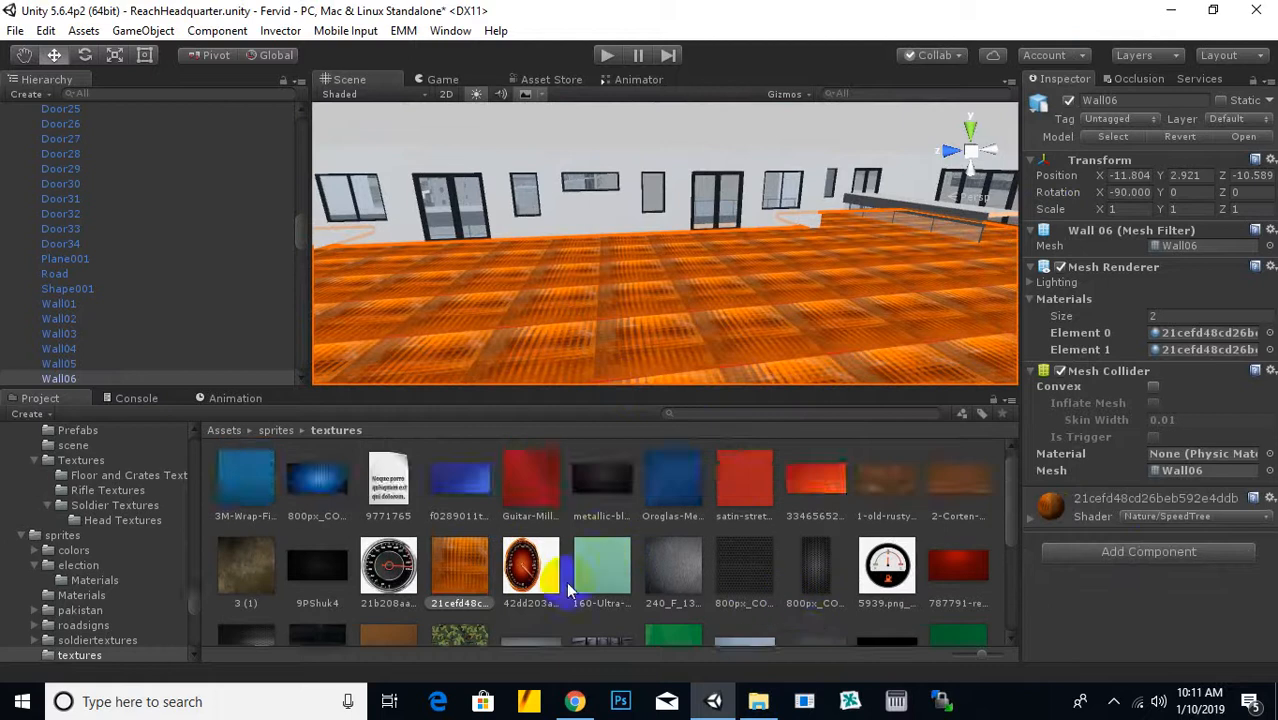
pyautogui.scroll(-5, 520, 585)
pyautogui.moveTo(548, 338); pyautogui.dragTo(636, 328)
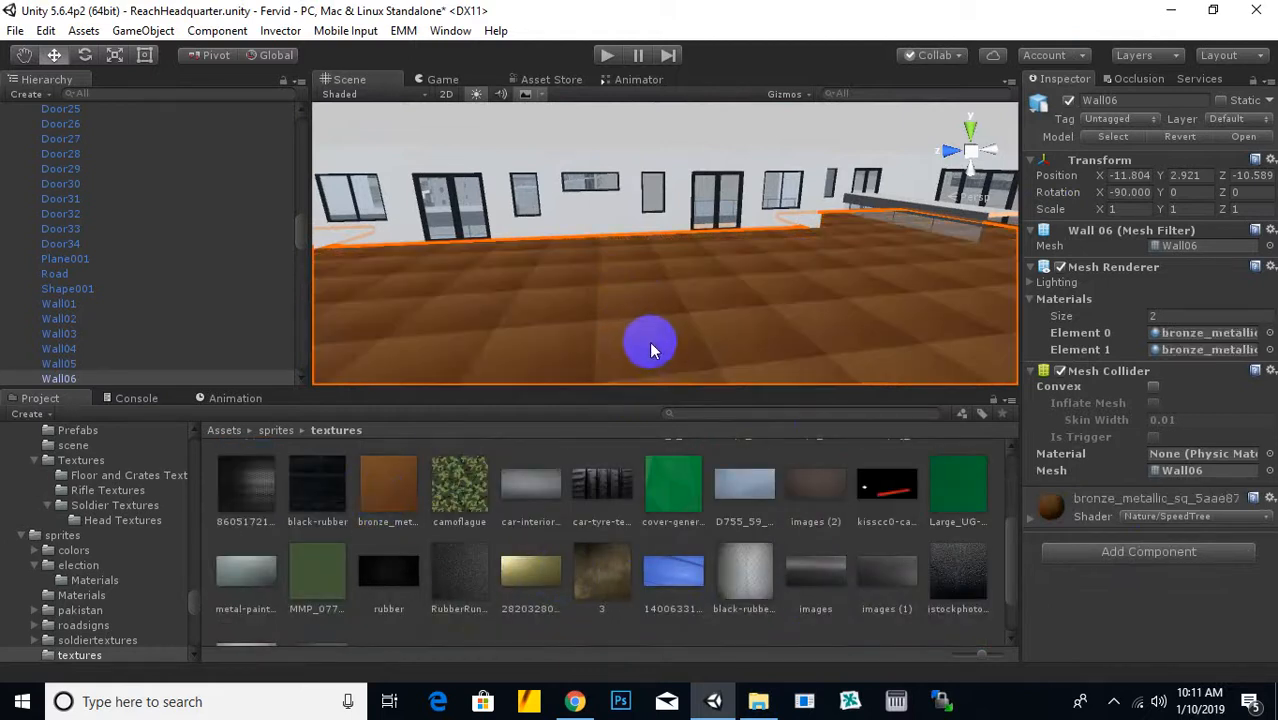
pyautogui.moveTo(651, 350); pyautogui.dragTo(690, 322, button='middle')
pyautogui.scroll(2, 642, 323)
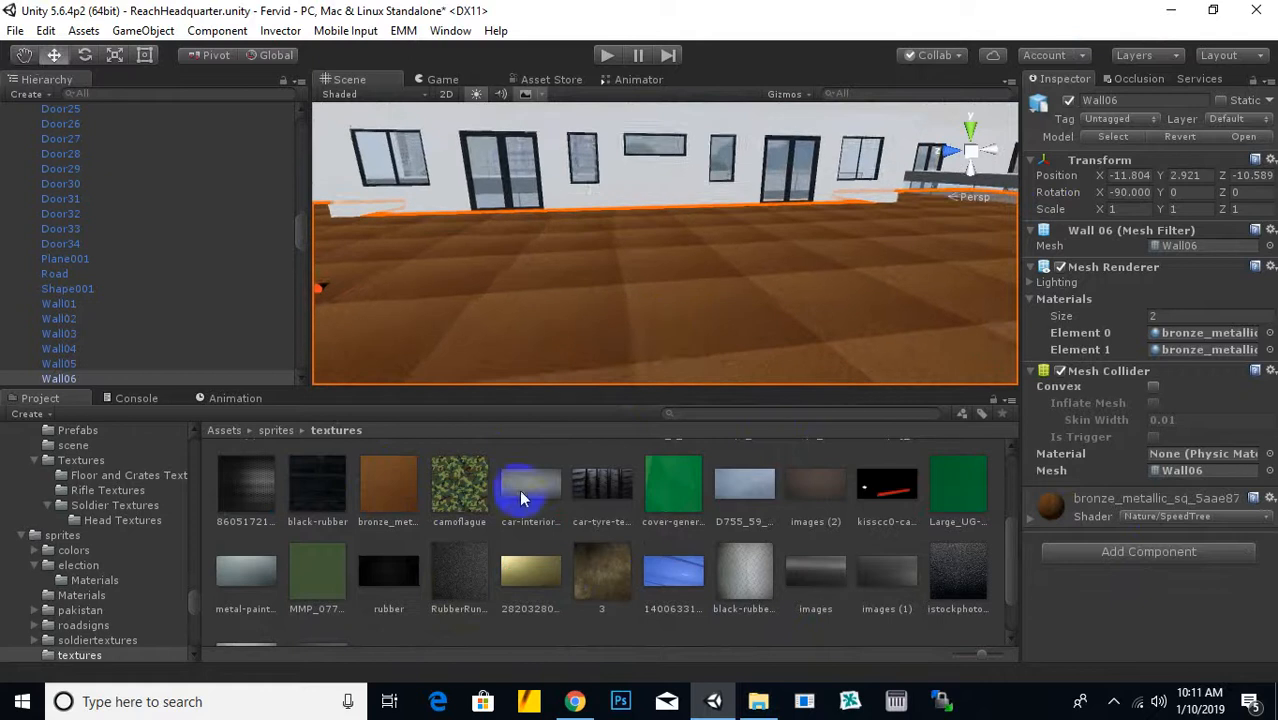
# Place The Charles Club Chair model from the prefebs/tablechairframe folder on the interior floor of the building
pyautogui.click(223, 431)
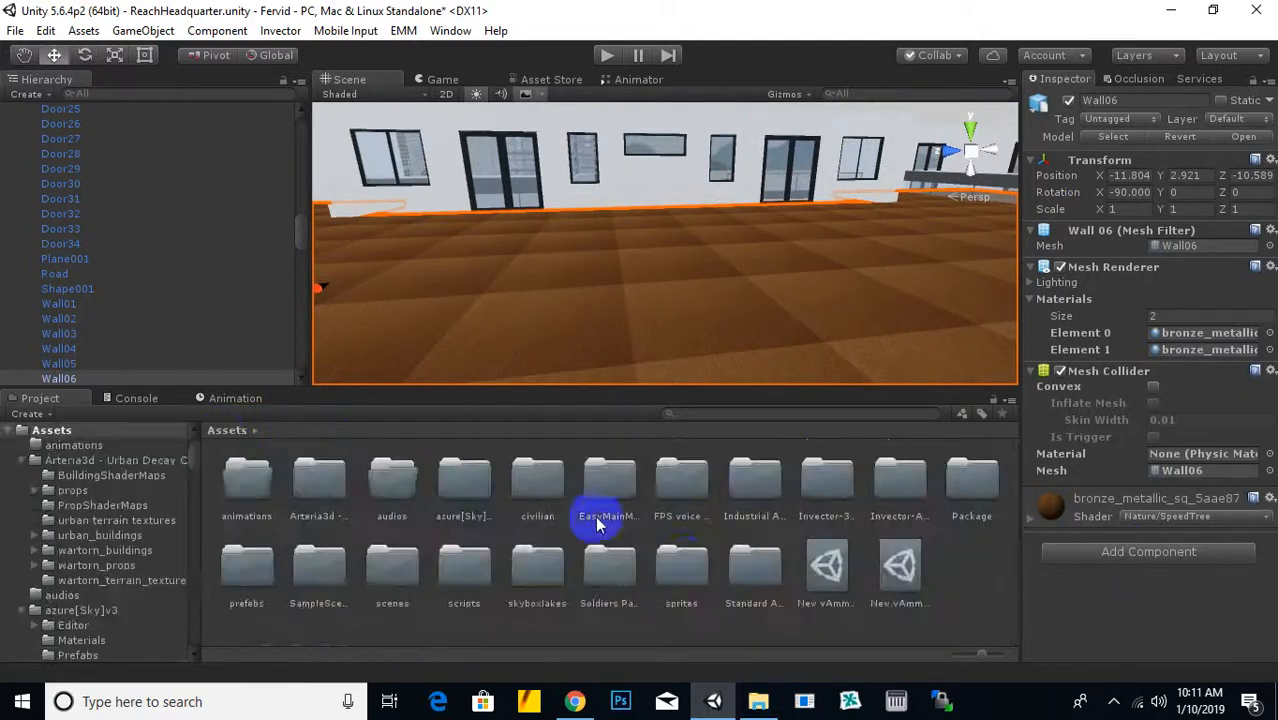
pyautogui.scroll(-2, 660, 318)
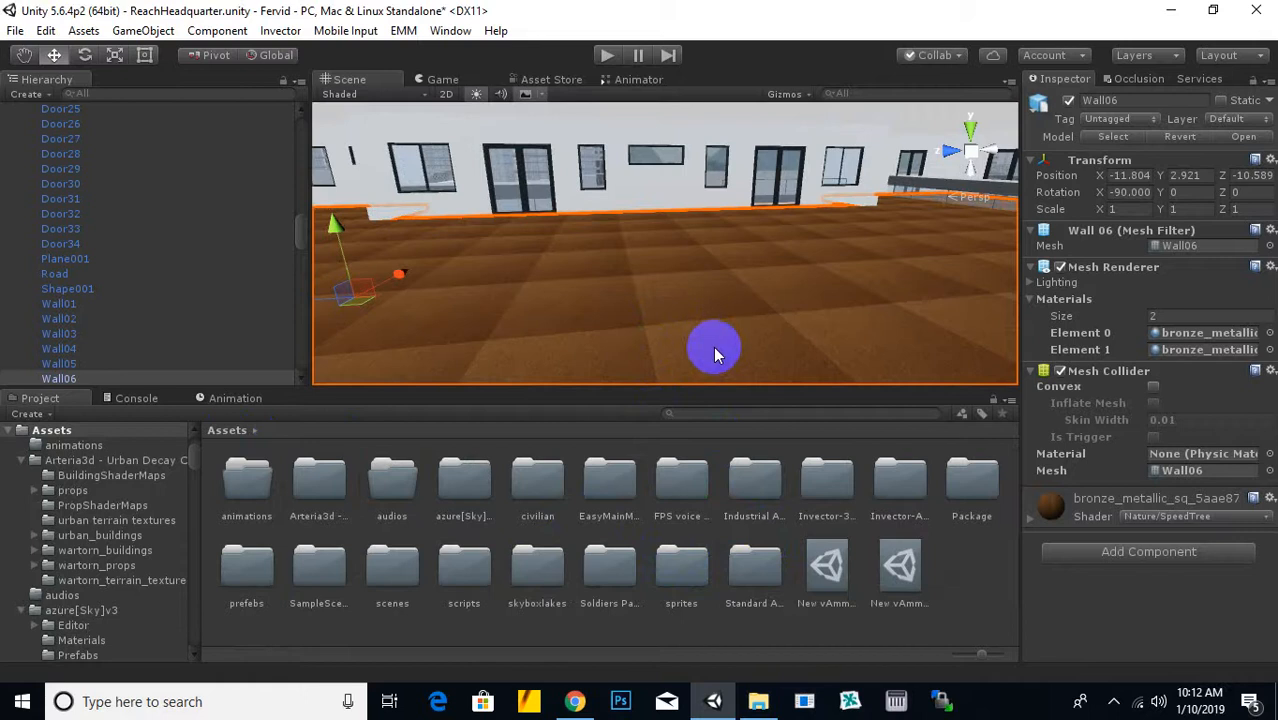
pyautogui.click(693, 484)
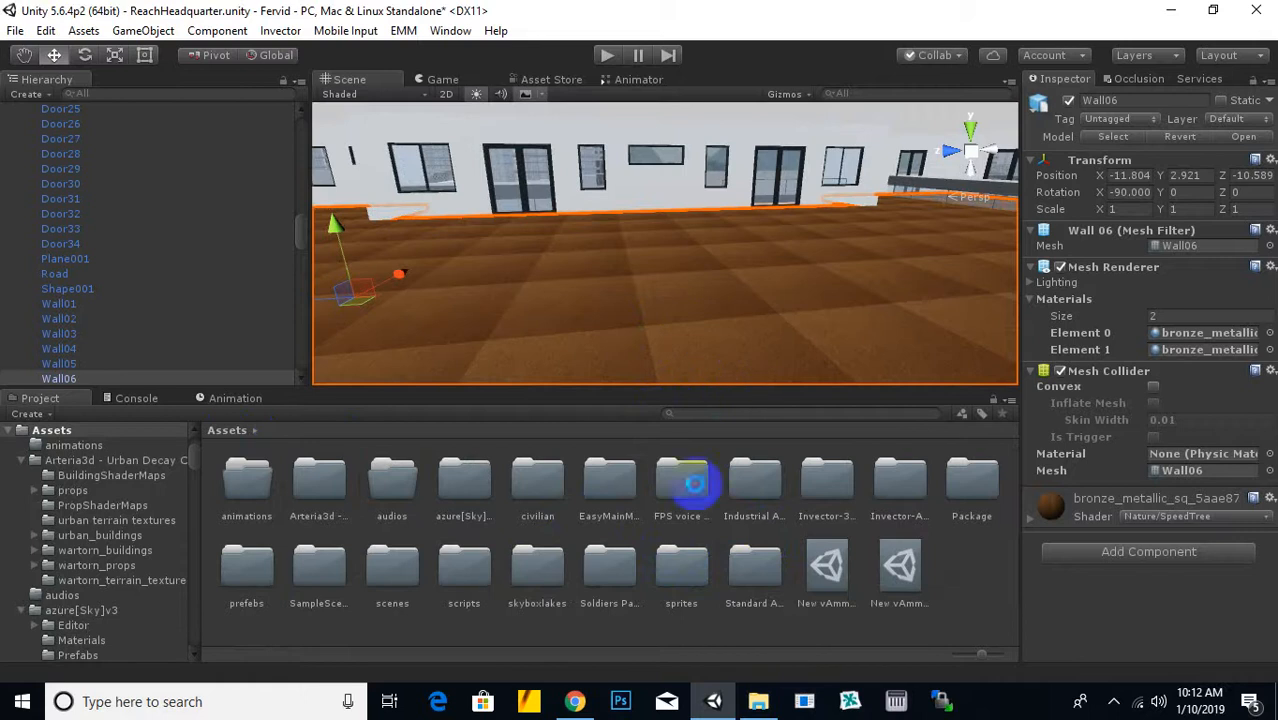
pyautogui.doubleClick(248, 578)
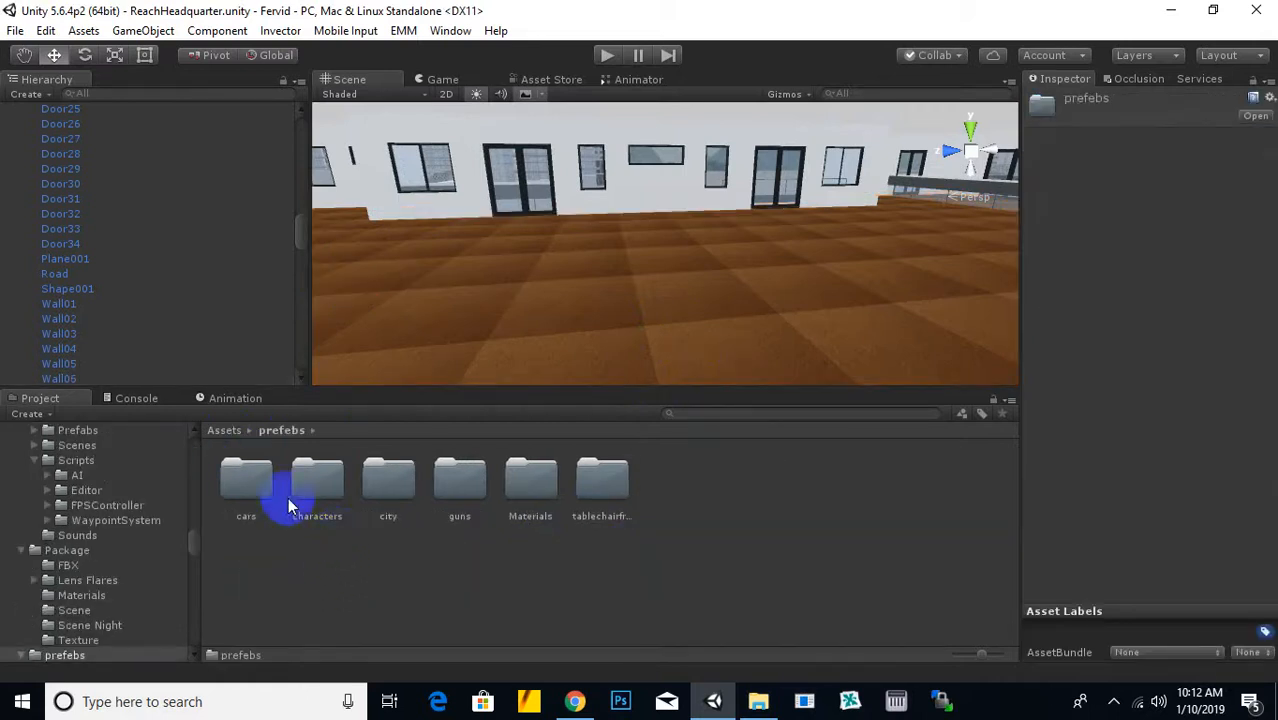
pyautogui.doubleClick(600, 482)
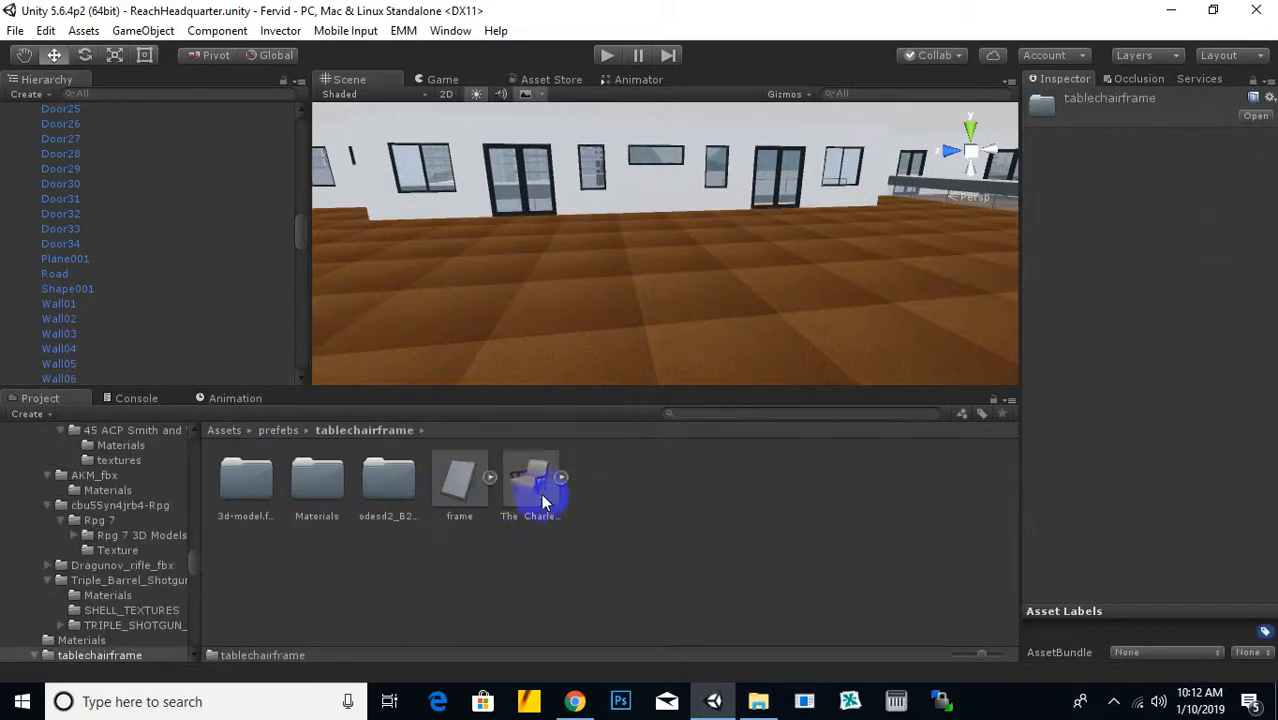
pyautogui.click(461, 495)
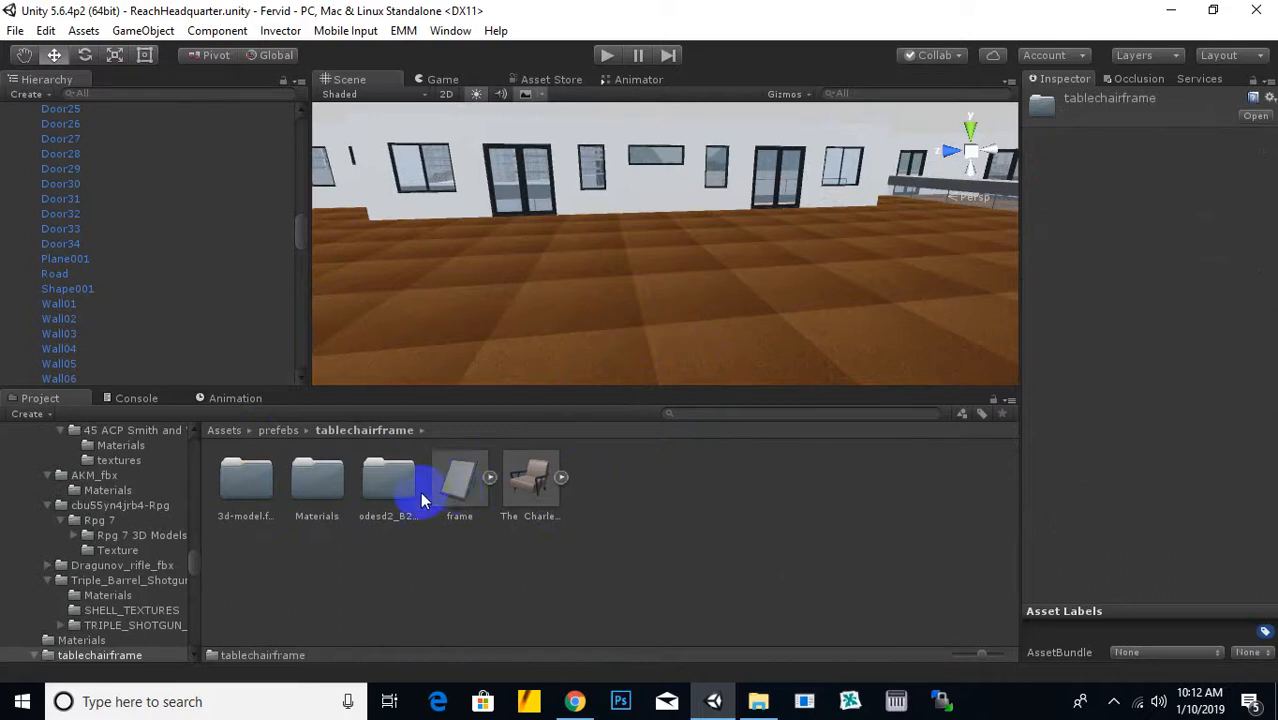
pyautogui.moveTo(530, 497); pyautogui.dragTo(596, 320)
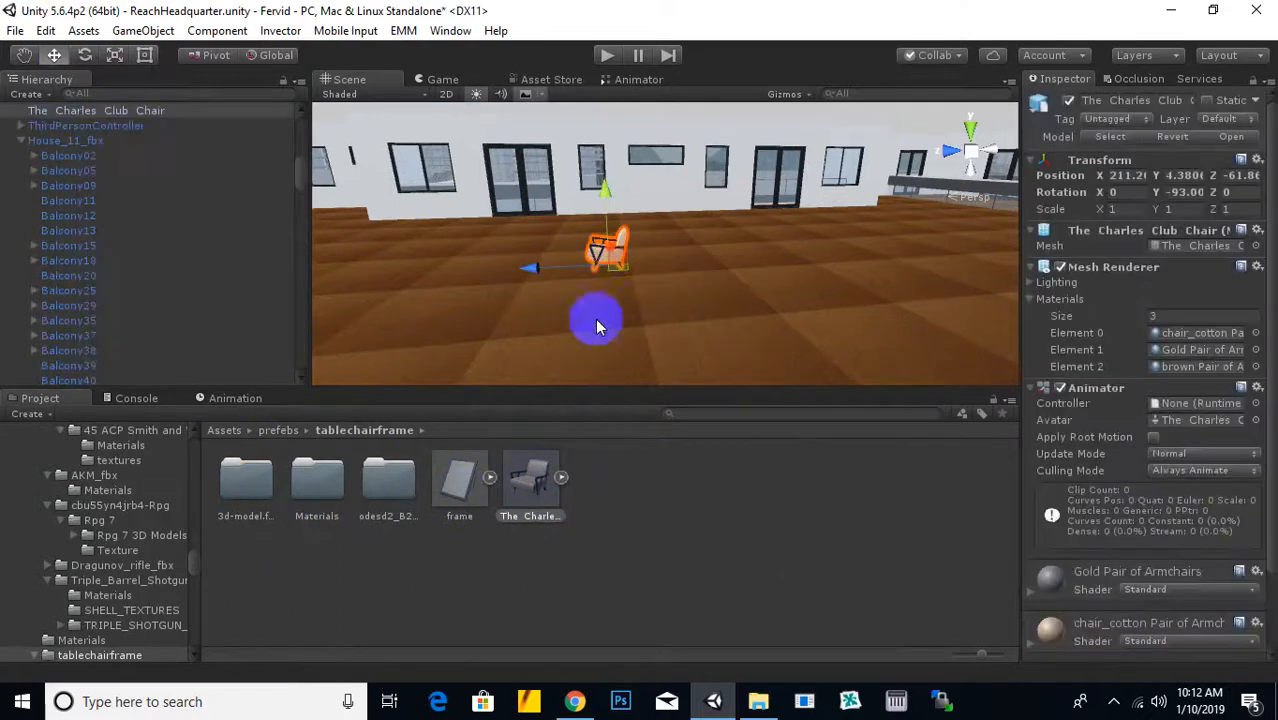
# Rotate the chair to about -185.7 degrees around Y and lower it to a Y position of 4.363
pyautogui.click(85, 55)
pyautogui.press('f')
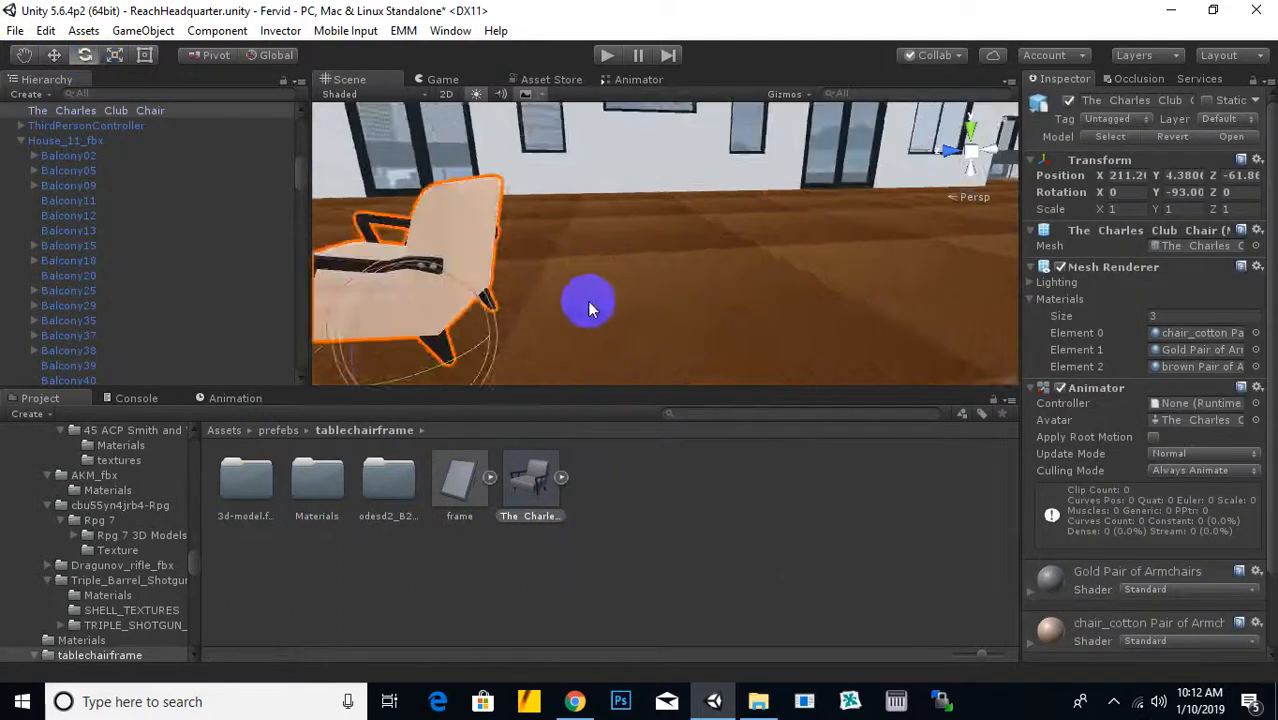
pyautogui.moveTo(712, 338); pyautogui.dragTo(916, 338)
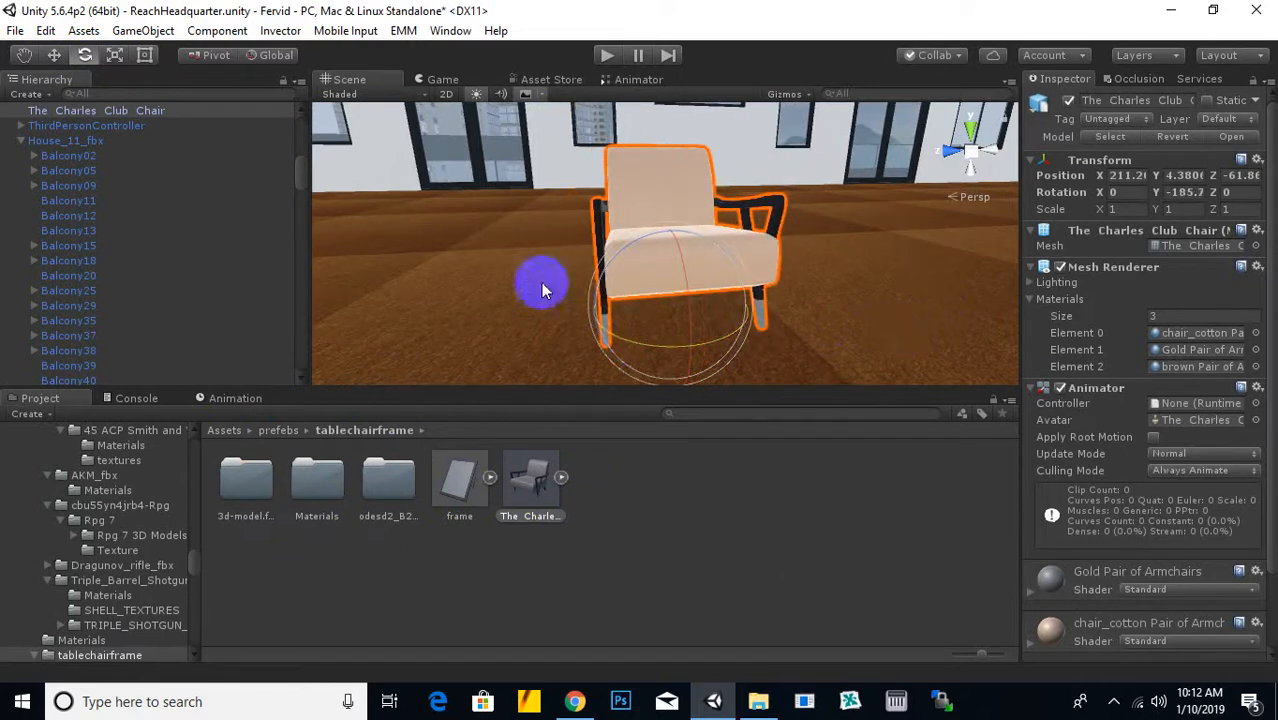
pyautogui.click(54, 55)
pyautogui.moveTo(673, 240); pyautogui.dragTo(676, 243)
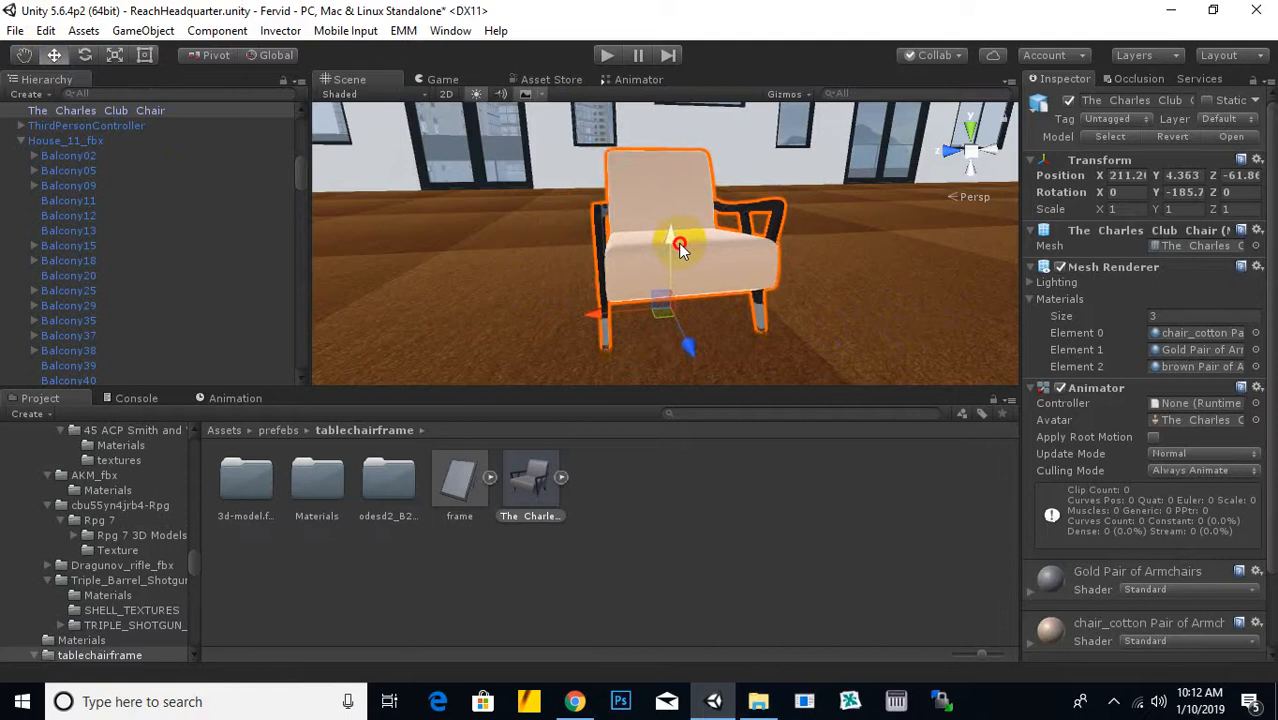
pyautogui.scroll(-5, 676, 245)
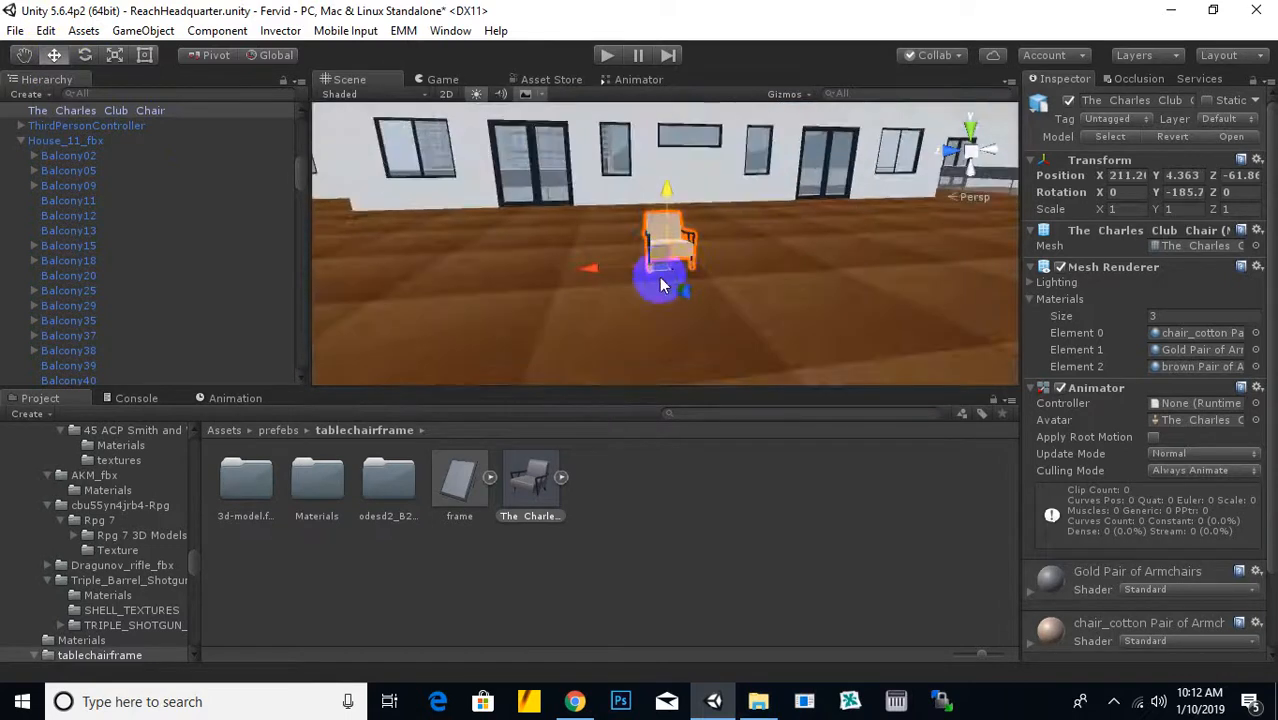
# Place the fervid character from the prefebs/characters folder beside the chair as a size reference
pyautogui.click(278, 436)
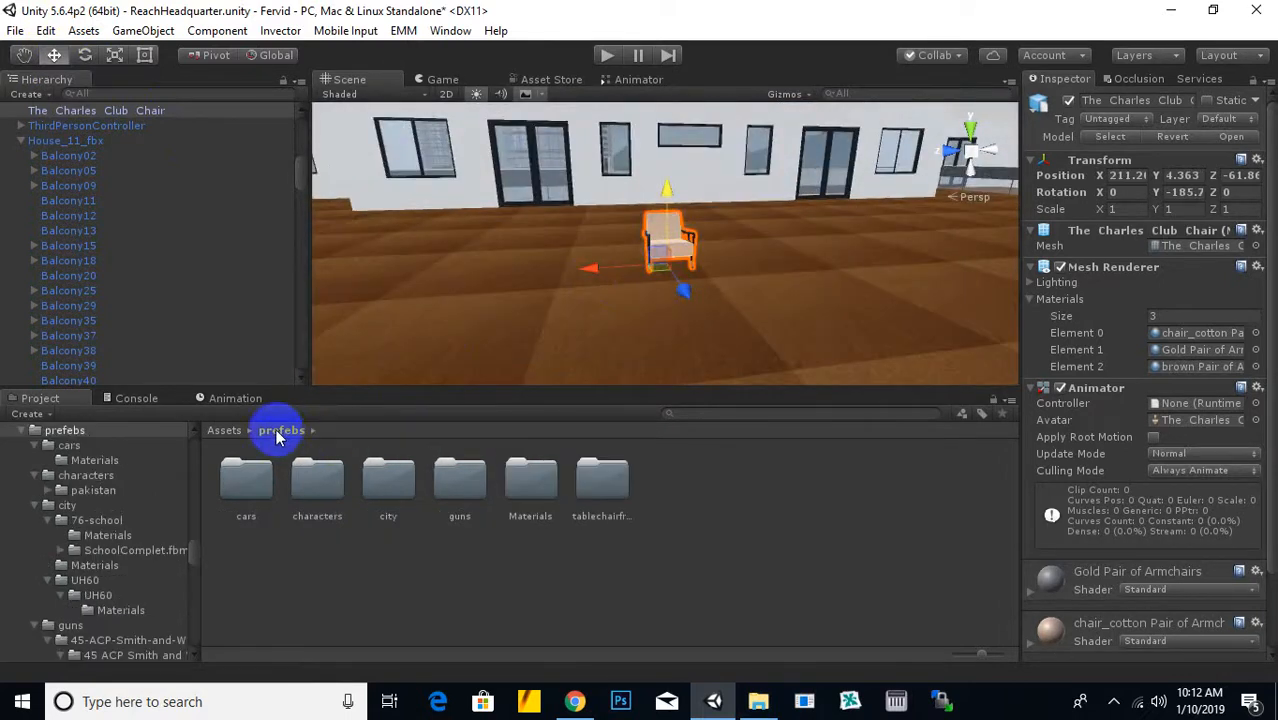
pyautogui.click(350, 492)
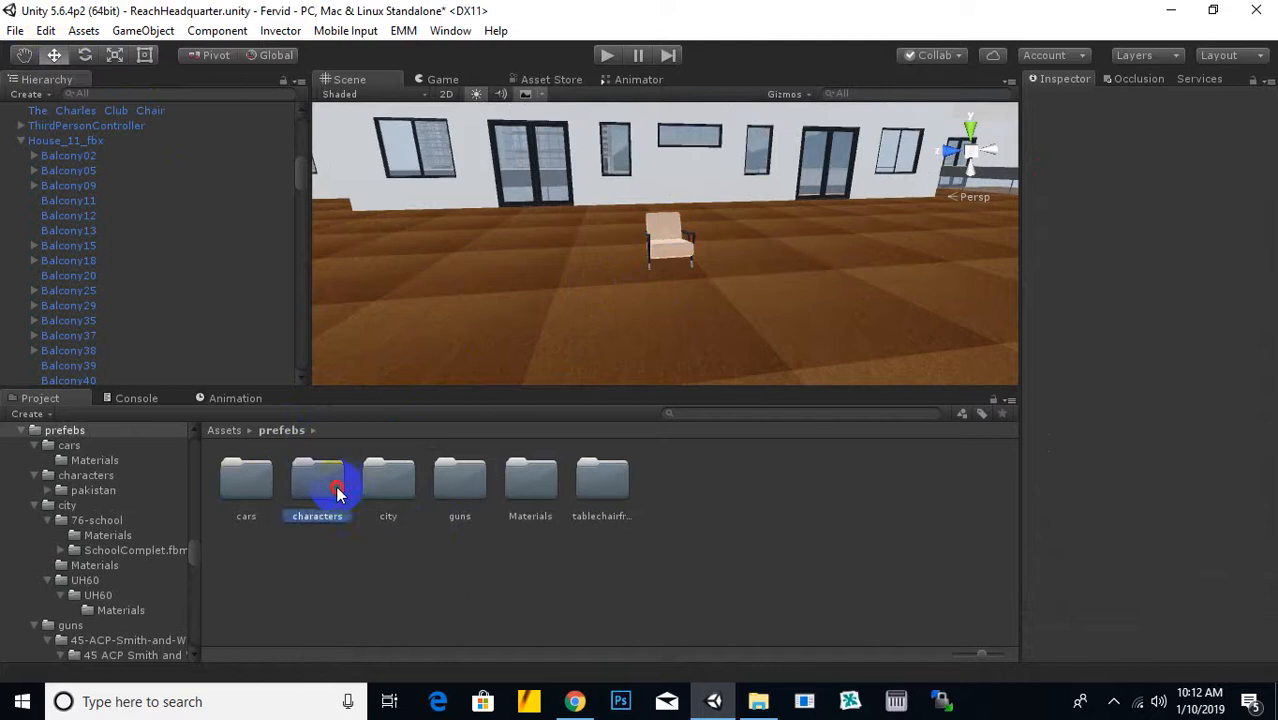
pyautogui.doubleClick(337, 492)
pyautogui.click(320, 478)
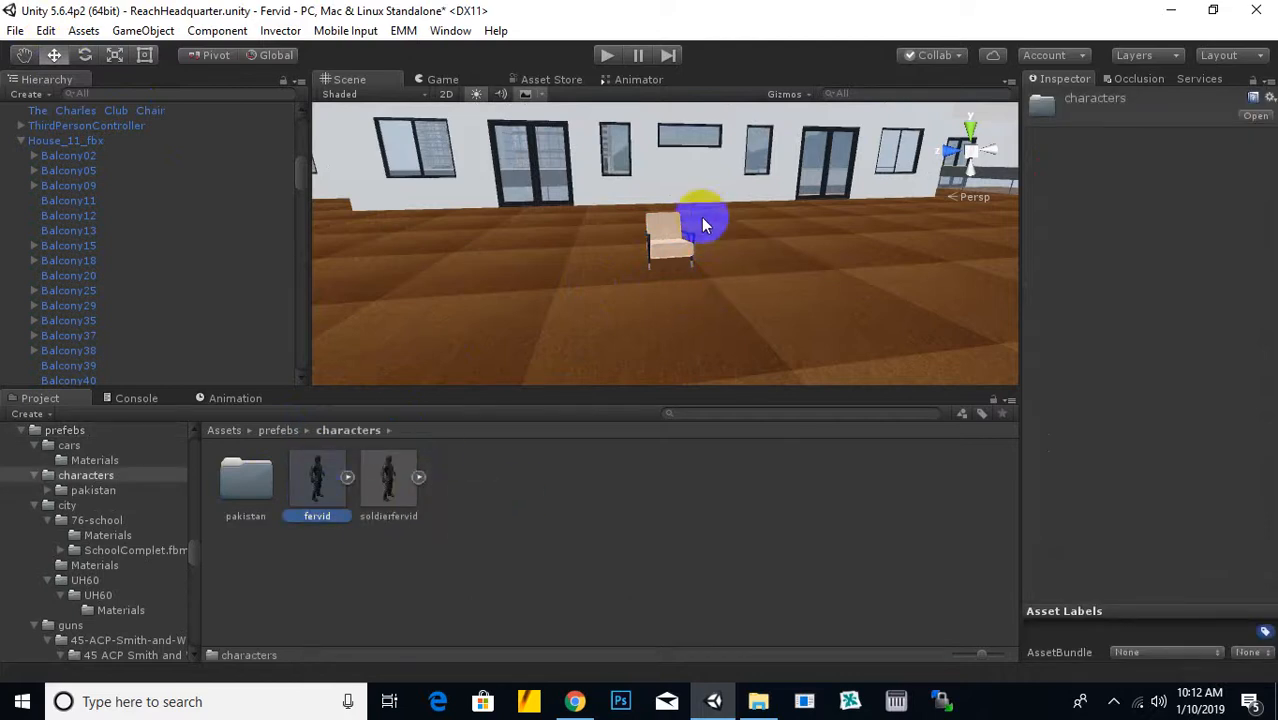
pyautogui.click(688, 252)
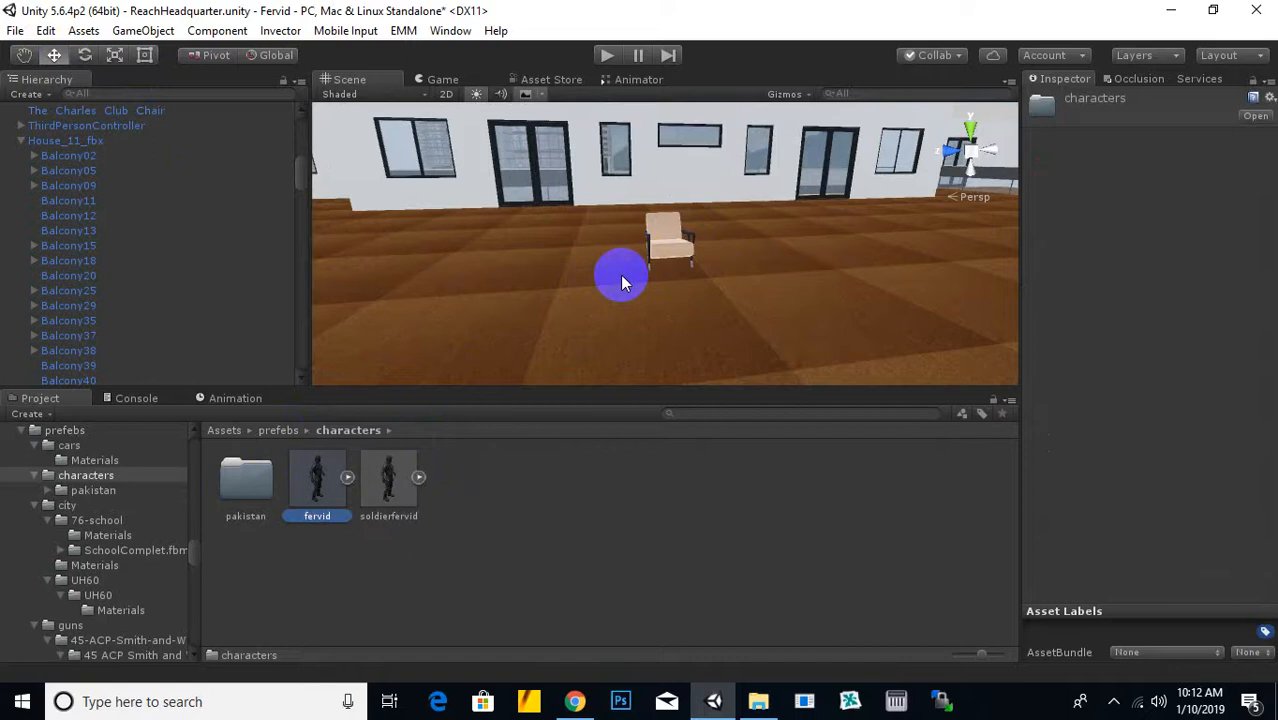
pyautogui.click(676, 236)
pyautogui.moveTo(105, 128); pyautogui.dragTo(715, 228)
pyautogui.press('f')
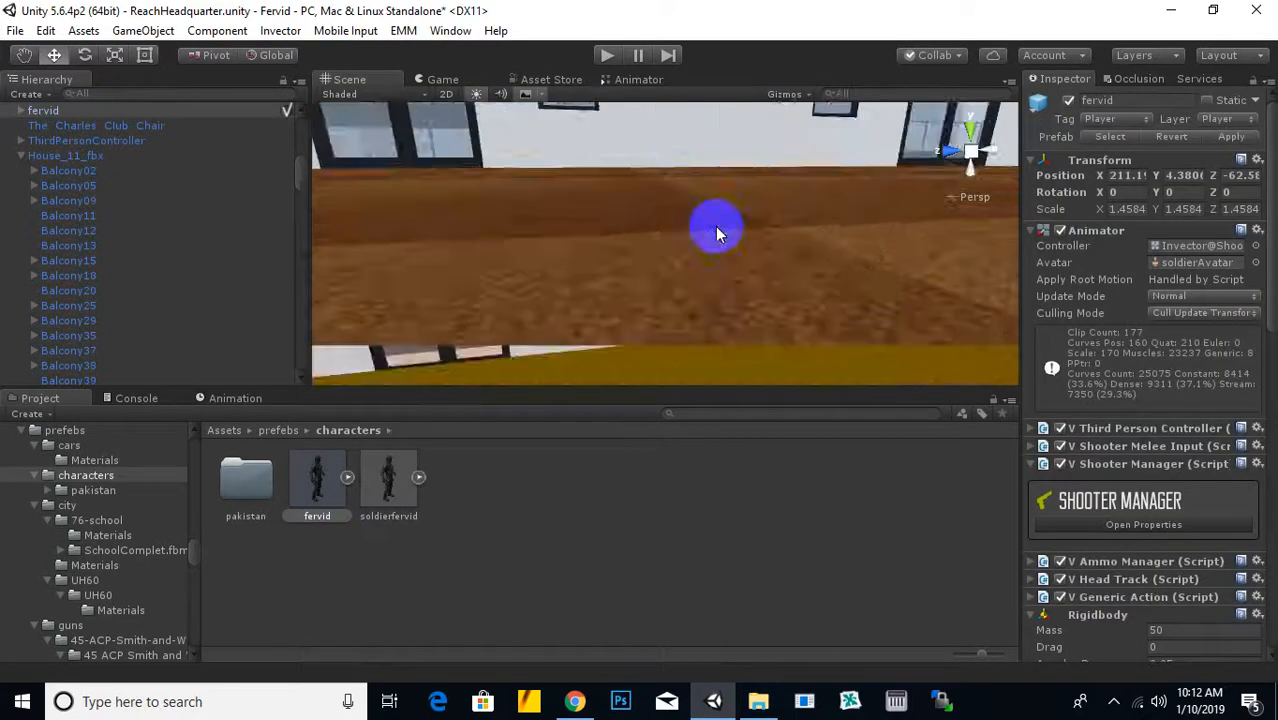
# Compare the chair's size with the fervid character and delete the character from the scene
pyautogui.scroll(-3, 716, 227)
pyautogui.scroll(-3, 746, 266)
pyautogui.keyDown('alt'); pyautogui.moveTo(727, 277); pyautogui.dragTo(718, 280); pyautogui.keyUp('alt')
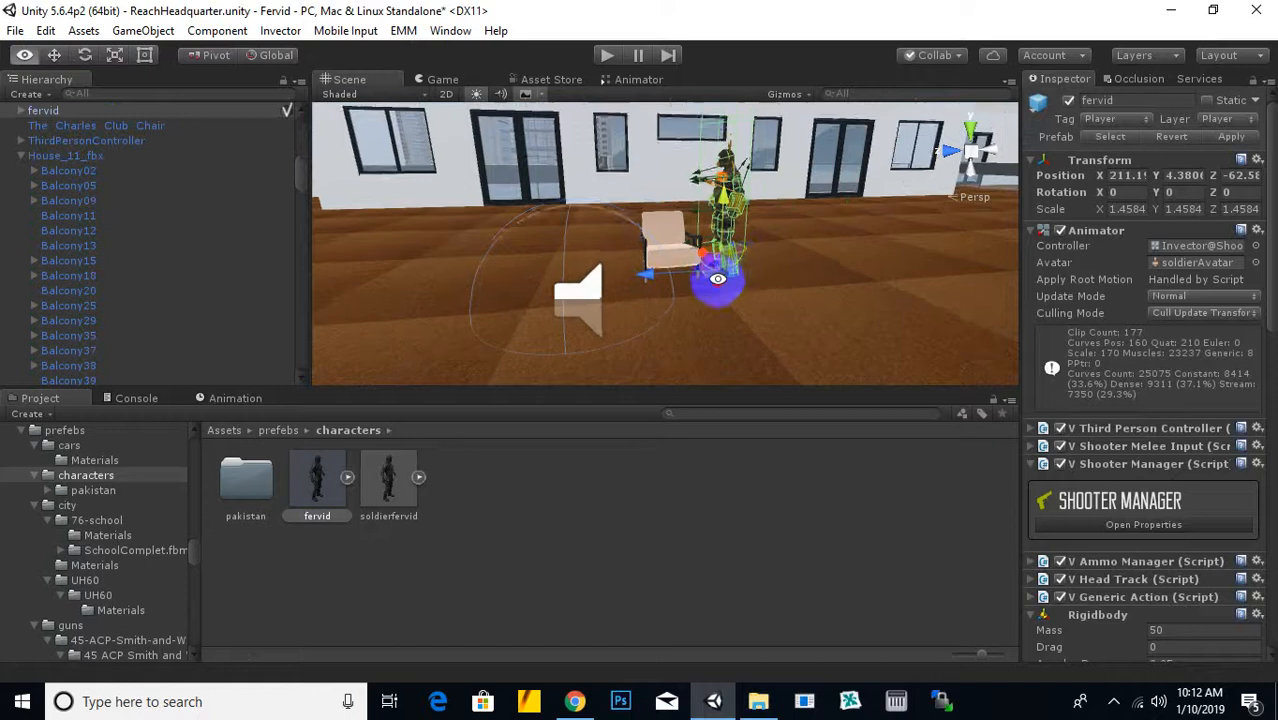
pyautogui.moveTo(718, 280)
pyautogui.mouseDown(button='right')
pyautogui.moveTo(776, 291)
pyautogui.moveTo(727, 288)
pyautogui.mouseUp(button='right')
pyautogui.scroll(2, 727, 288)
pyautogui.scroll(2, 799, 277)
pyautogui.moveTo(806, 281)
pyautogui.mouseDown(button='middle')
pyautogui.moveTo(758, 263)
pyautogui.moveTo(798, 264)
pyautogui.moveTo(784, 269)
pyautogui.mouseUp(button='middle')
pyautogui.scroll(3, 758, 262)
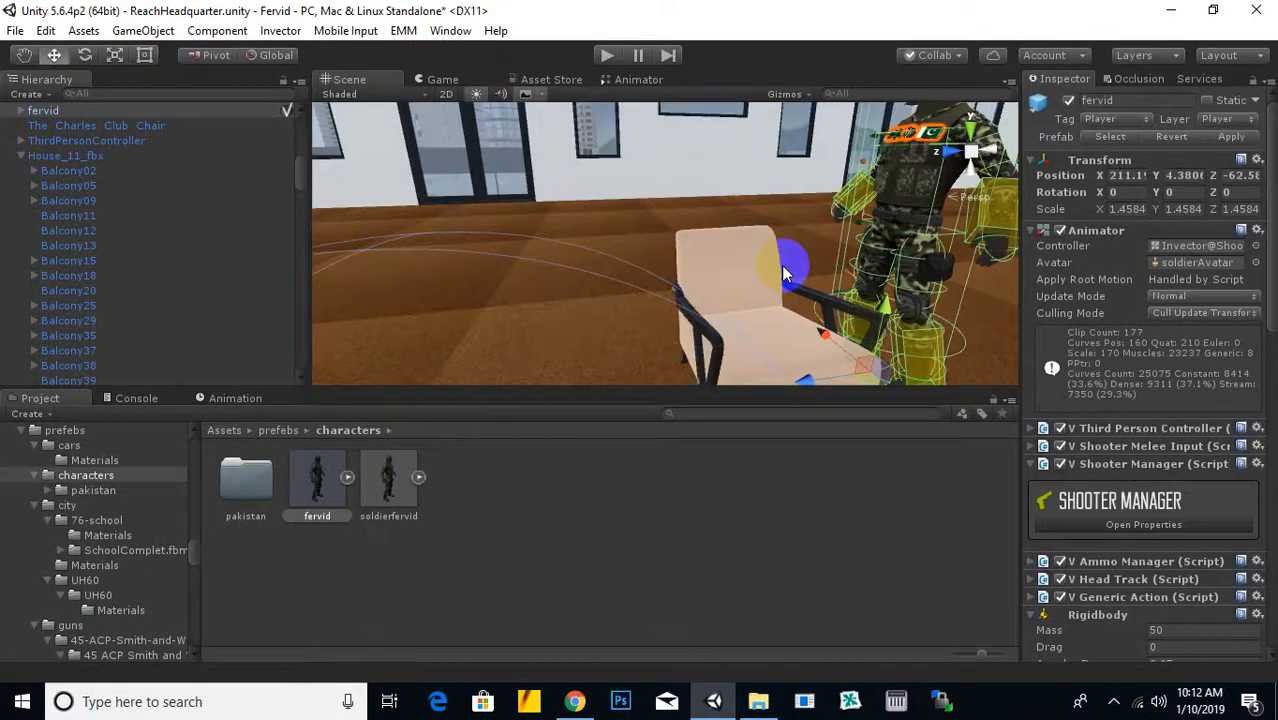
pyautogui.scroll(-4, 784, 272)
pyautogui.press('Delete')
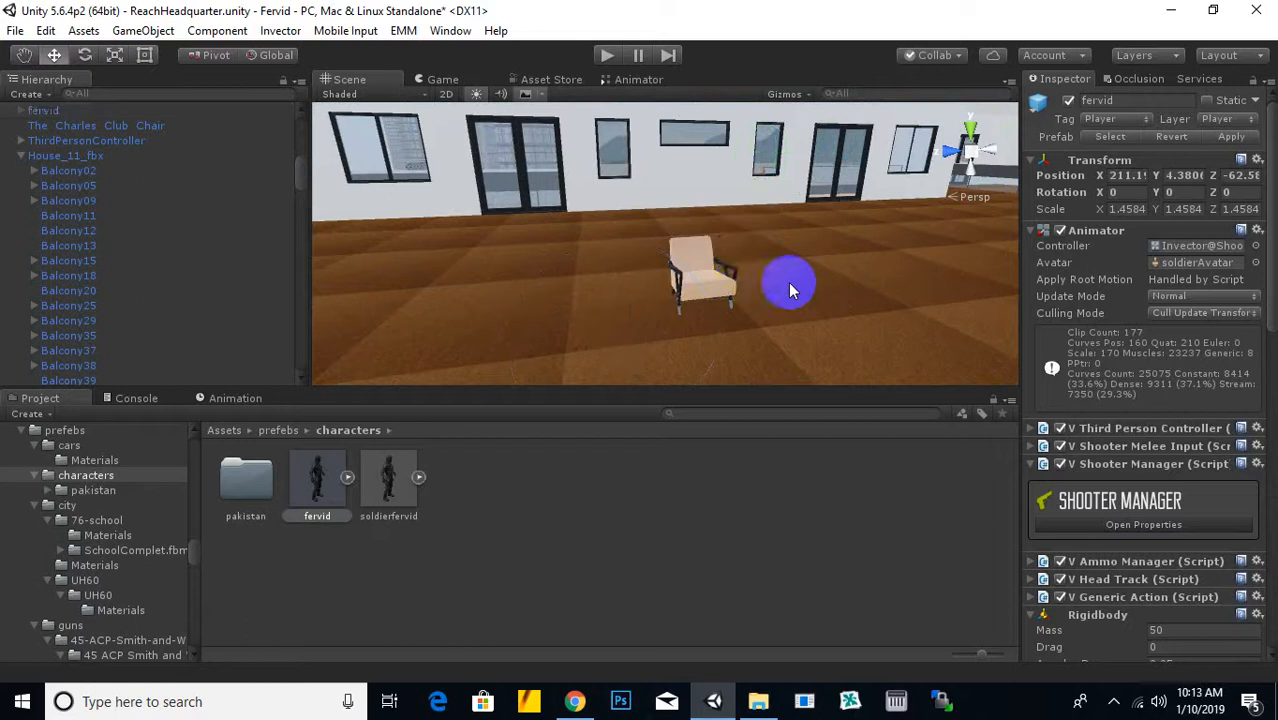
# Scale The Charles Club Chair uniformly to 1.18
pyautogui.click(705, 288)
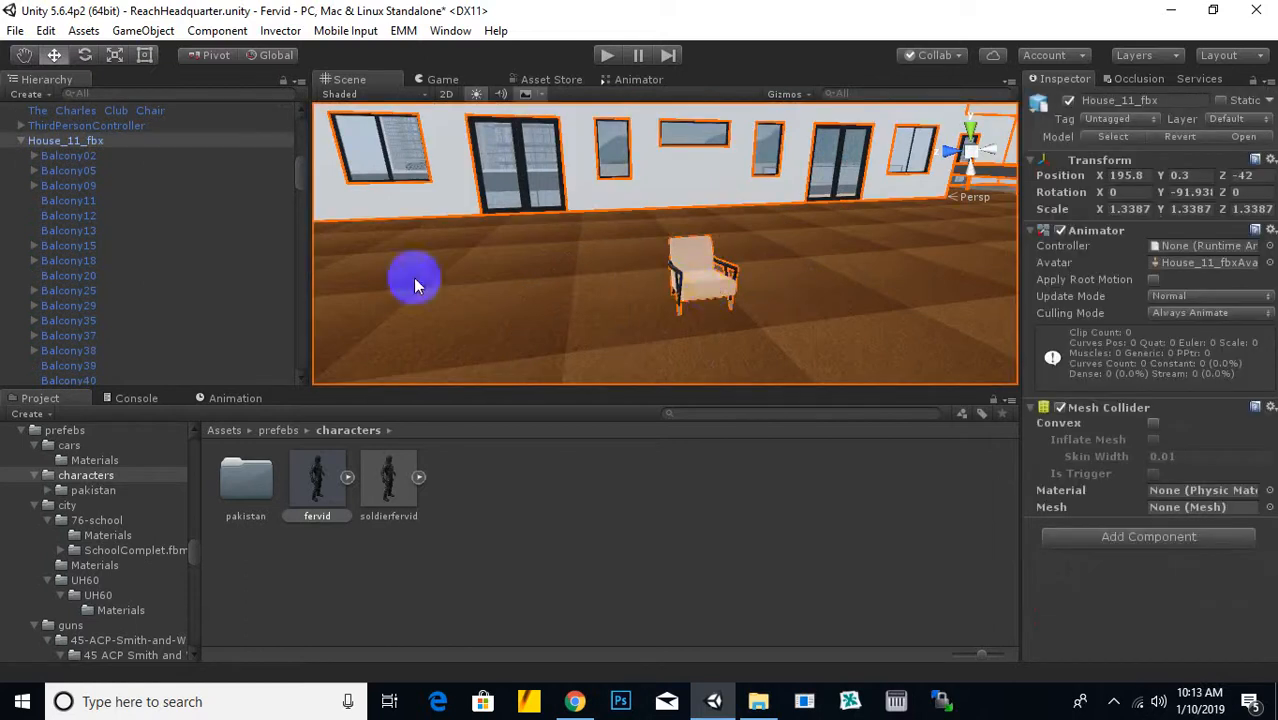
pyautogui.click(700, 288)
pyautogui.click(705, 292)
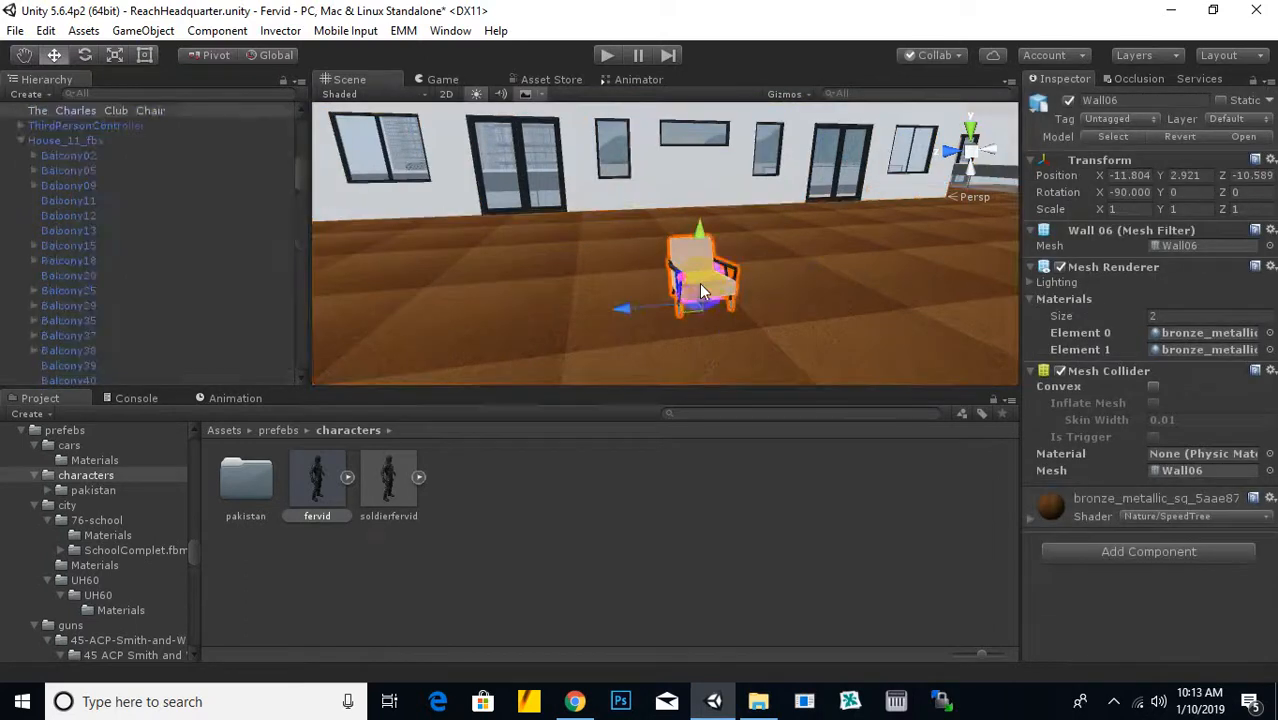
pyautogui.click(115, 55)
pyautogui.moveTo(693, 300)
pyautogui.mouseDown()
pyautogui.moveTo(688, 312)
pyautogui.moveTo(712, 300)
pyautogui.mouseUp()
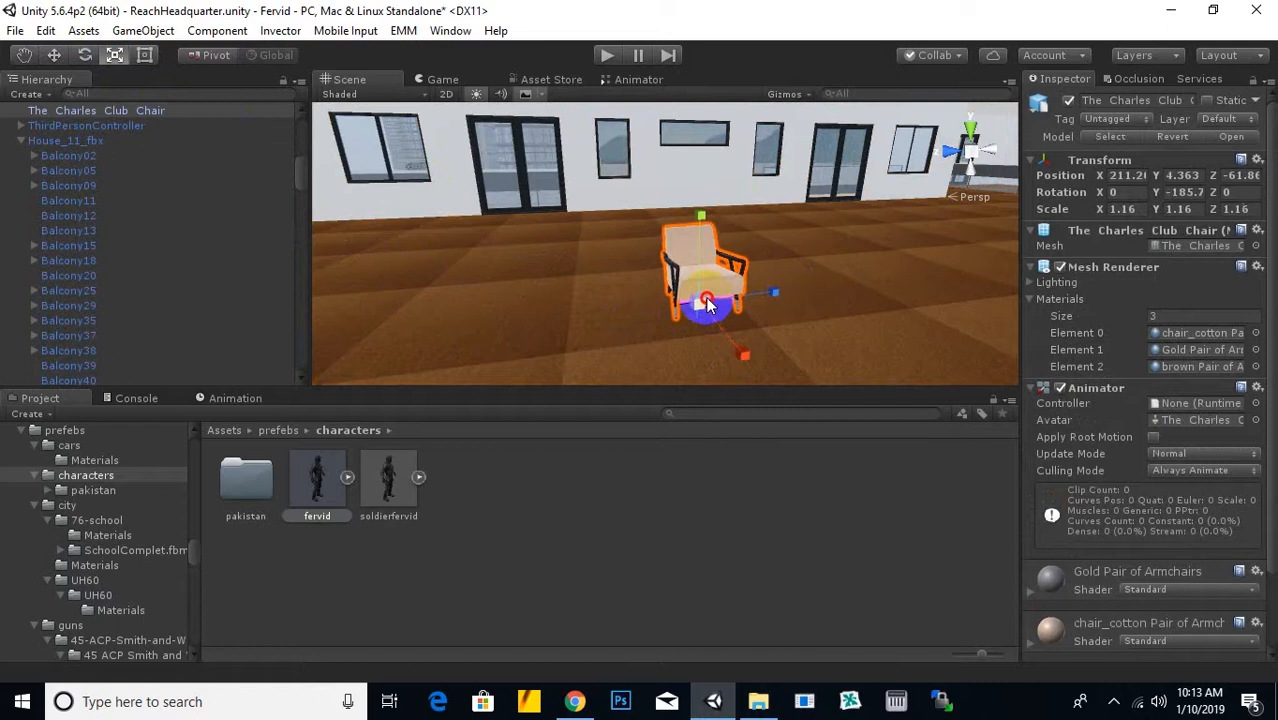
# Adjust the chair's height on the floor to a Y position of 4.358
pyautogui.click(54, 55)
pyautogui.scroll(2, 778, 341)
pyautogui.scroll(5, 759, 334)
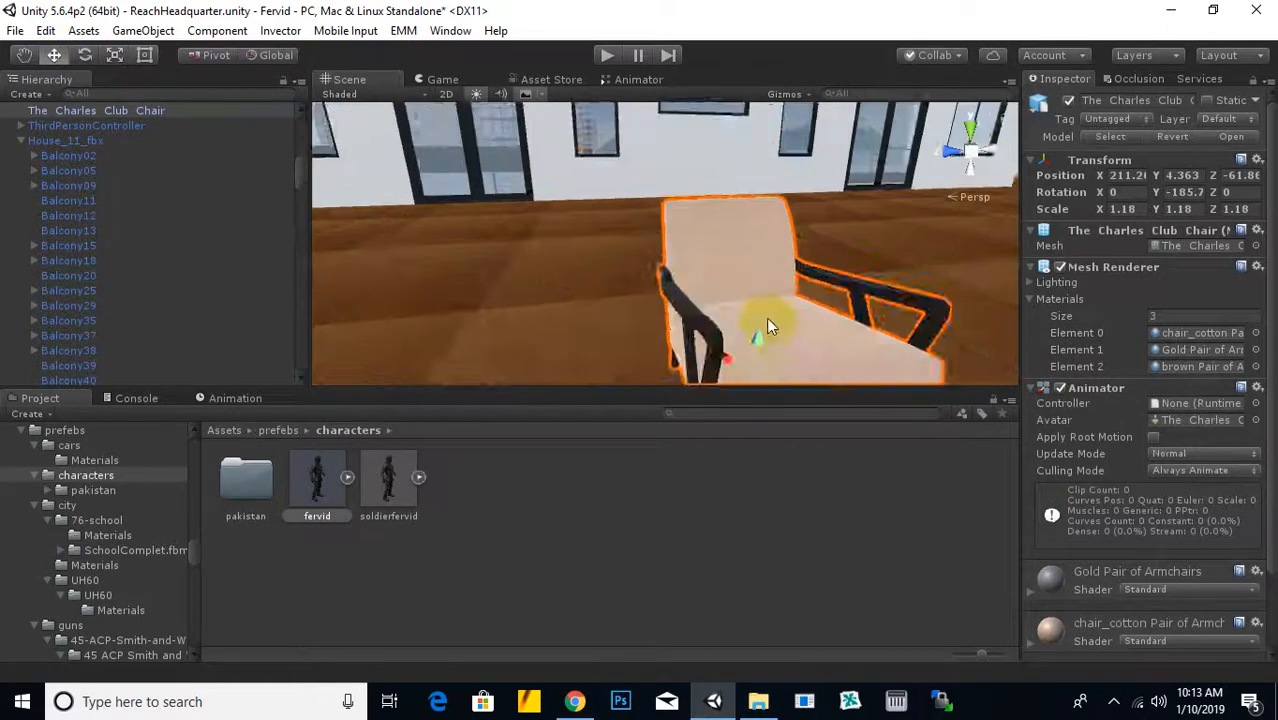
pyautogui.moveTo(687, 183); pyautogui.dragTo(687, 180)
pyautogui.scroll(-5, 650, 316)
pyautogui.moveTo(650, 309)
pyautogui.keyDown('alt'); pyautogui.mouseDown()
pyautogui.moveTo(625, 334)
pyautogui.moveTo(656, 320)
pyautogui.mouseUp(); pyautogui.keyUp('alt')
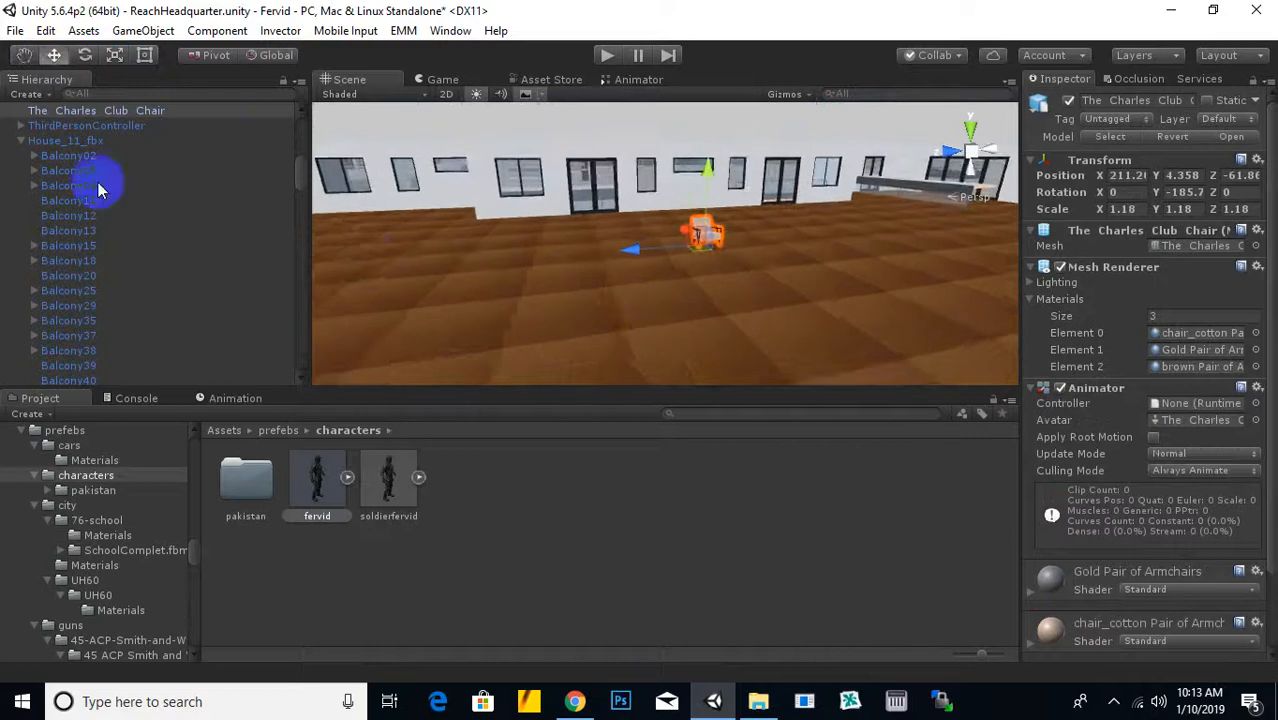
# Create an empty object in the scene and name it headquarter
pyautogui.click(28, 93)
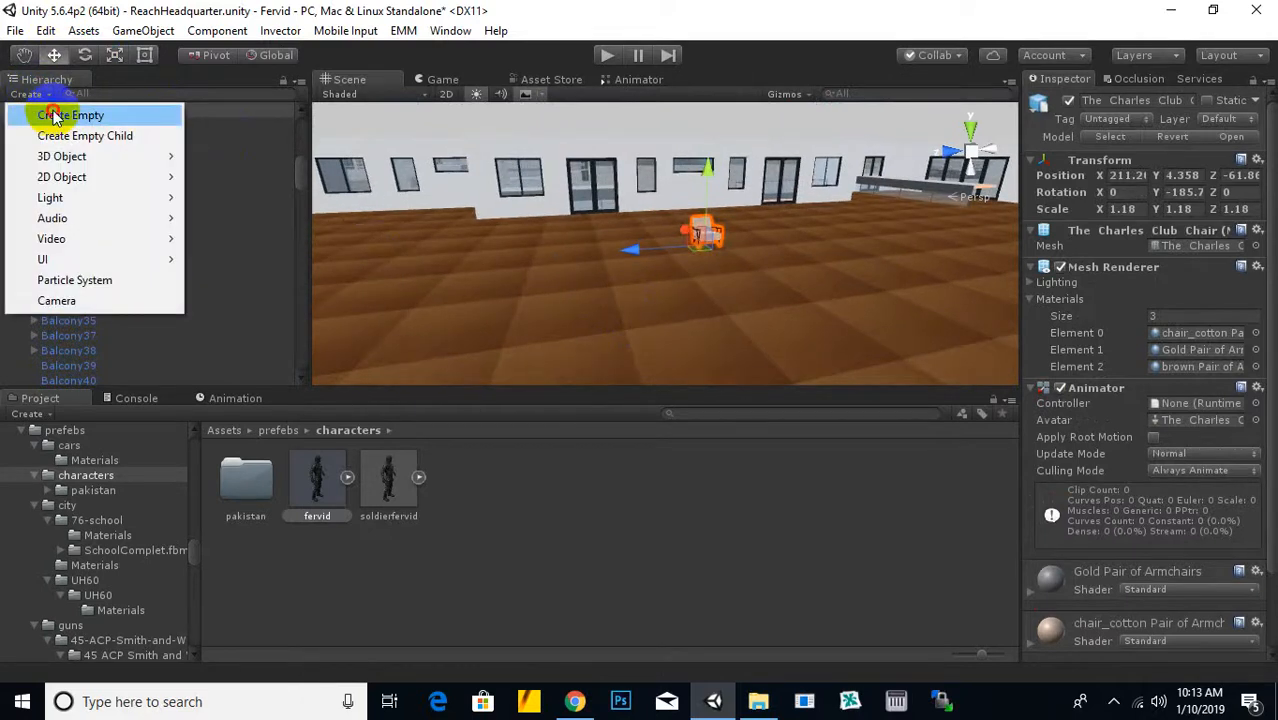
pyautogui.click(55, 116)
pyautogui.rightClick(112, 377)
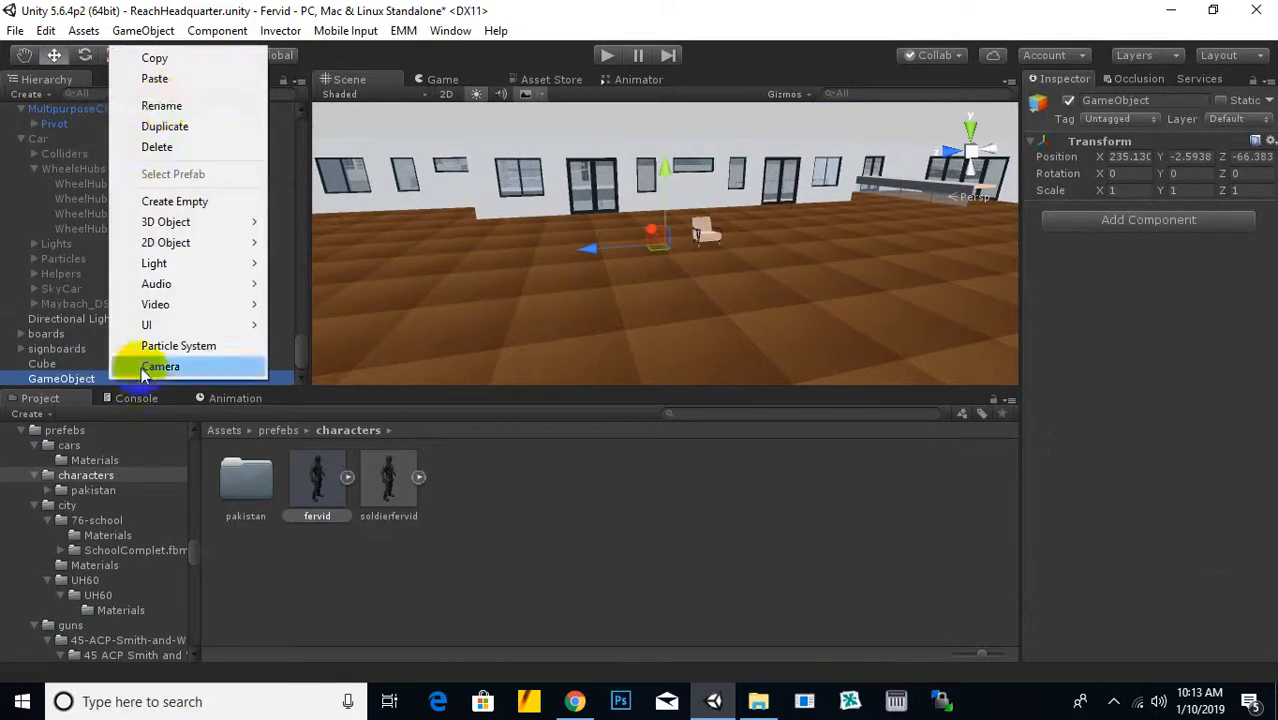
pyautogui.click(161, 106)
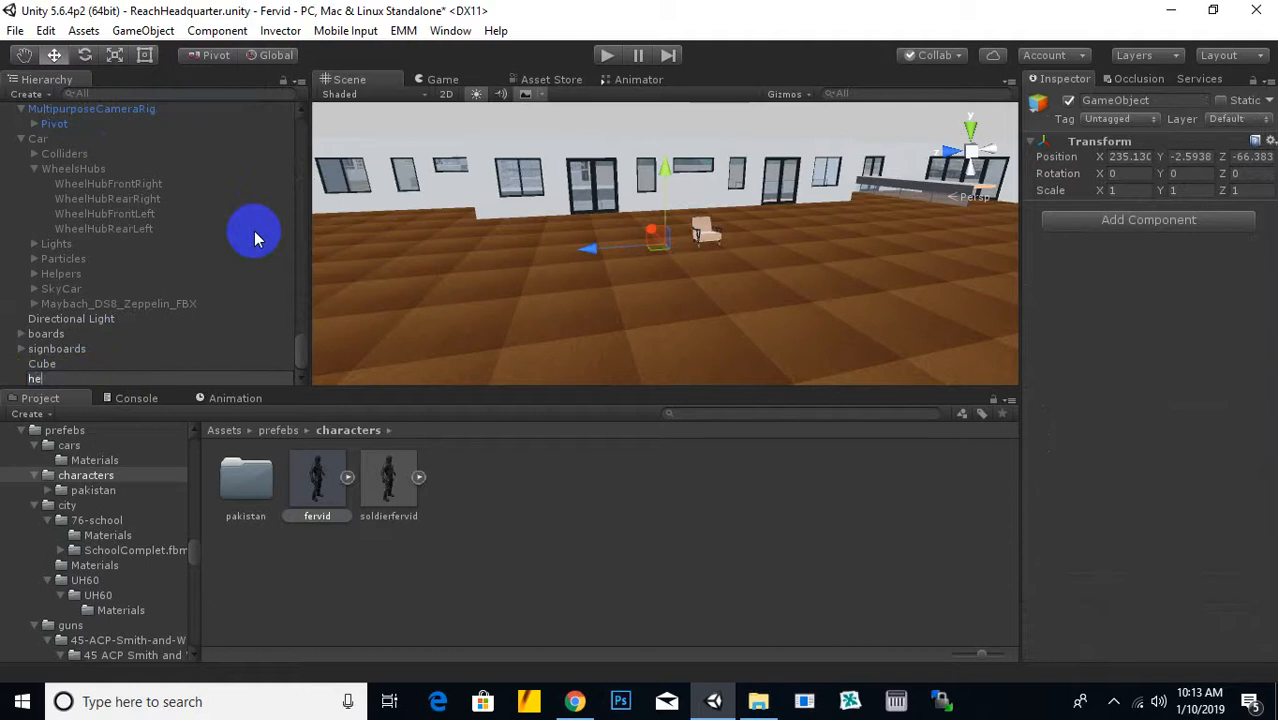
pyautogui.write('headquarter')
pyautogui.press('Return')
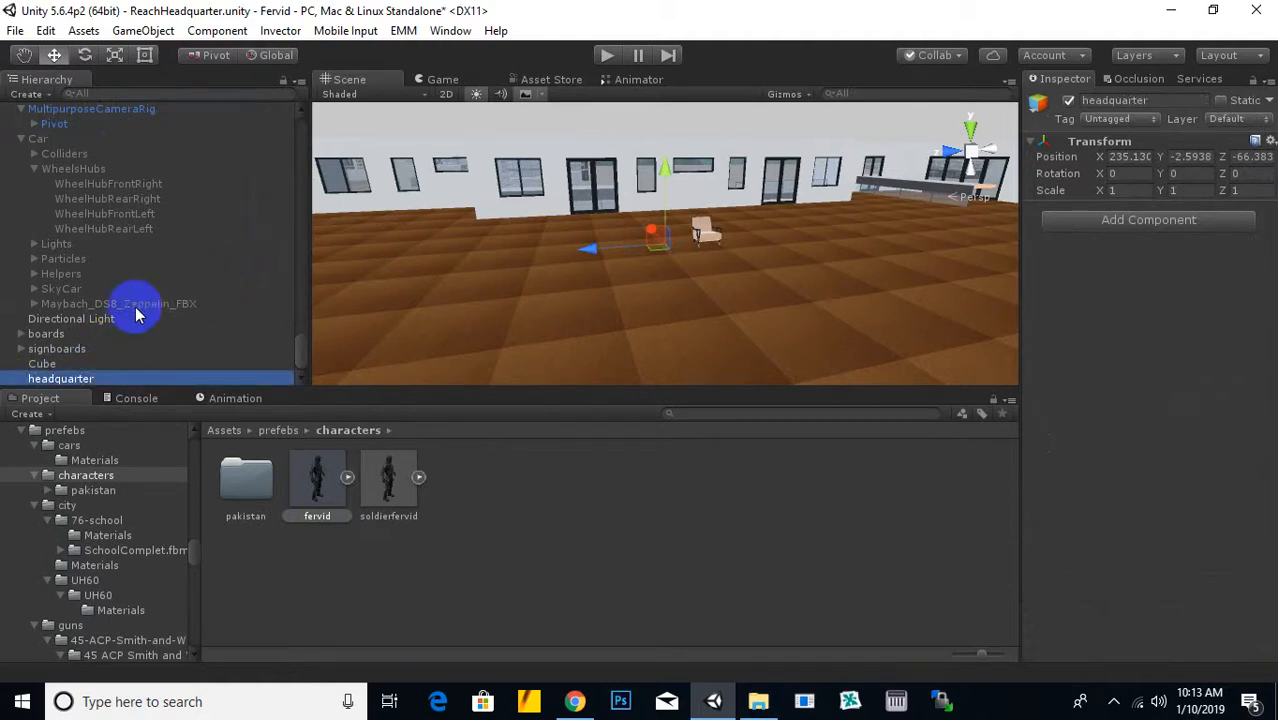
# Add an empty child object under headquarter and name it chairstable
pyautogui.rightClick(84, 390)
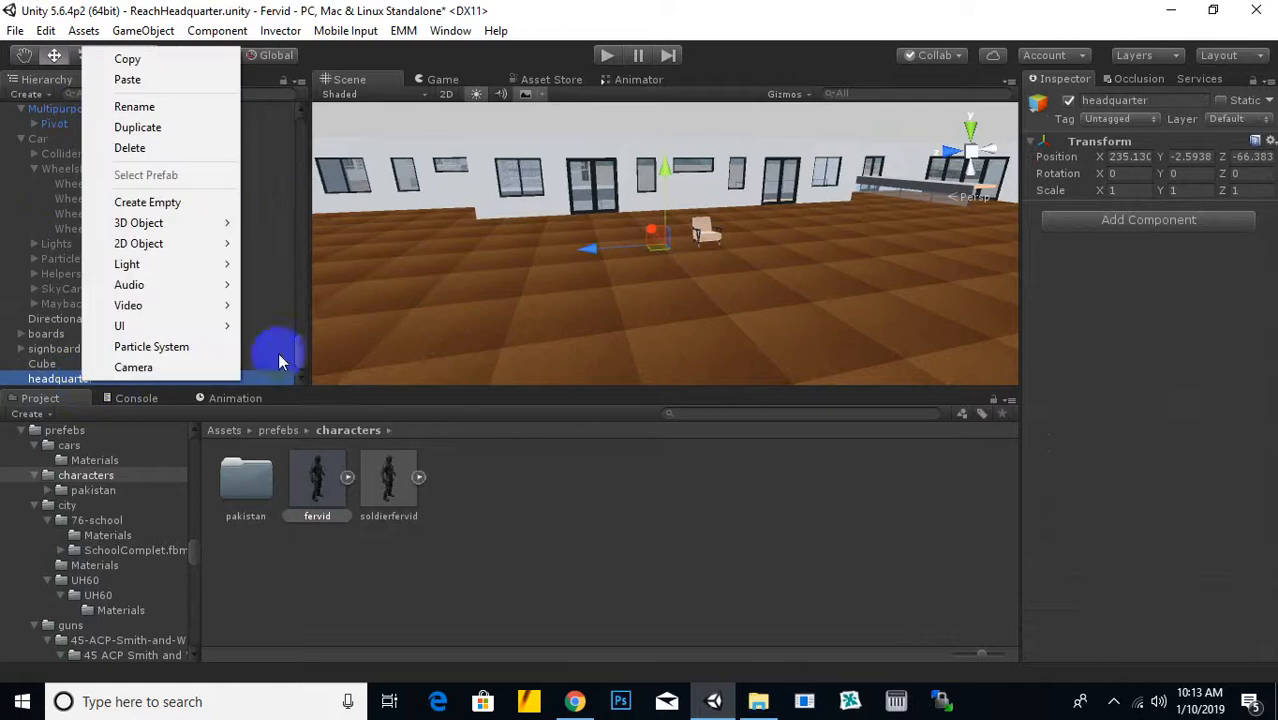
pyautogui.click(163, 106)
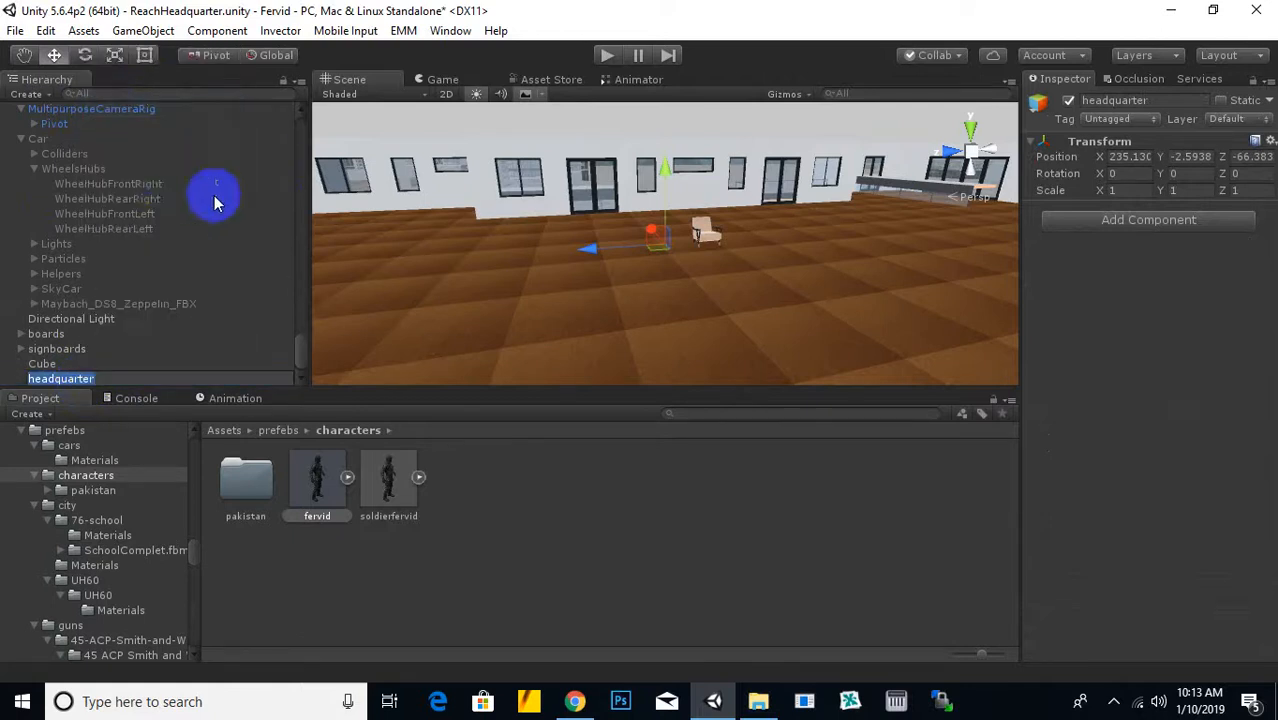
pyautogui.click(188, 352)
pyautogui.rightClick(125, 383)
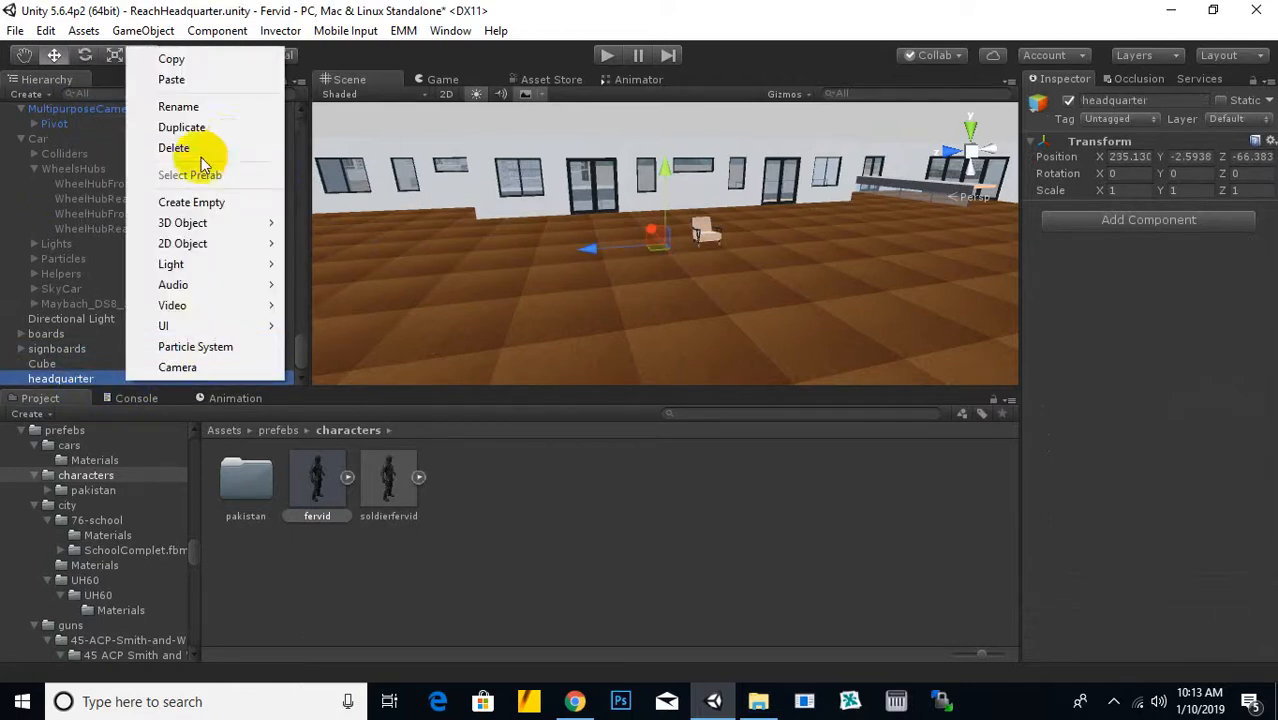
pyautogui.click(216, 200)
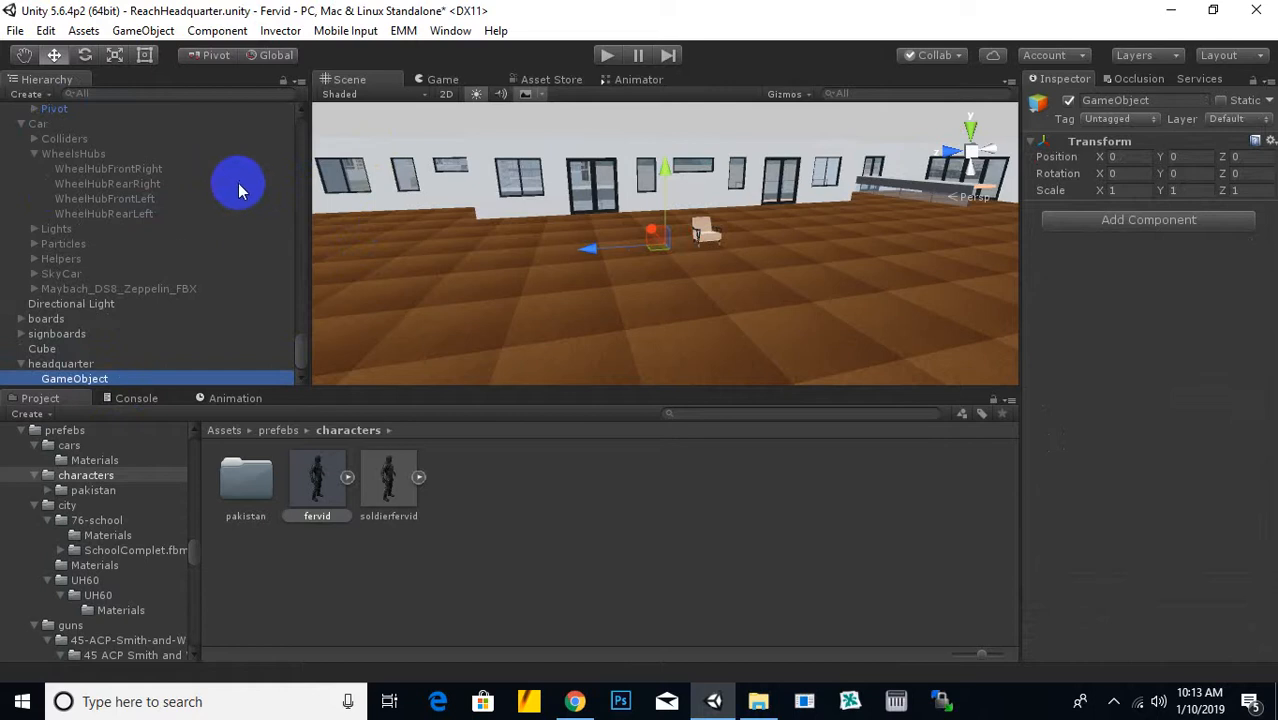
pyautogui.click(1171, 101)
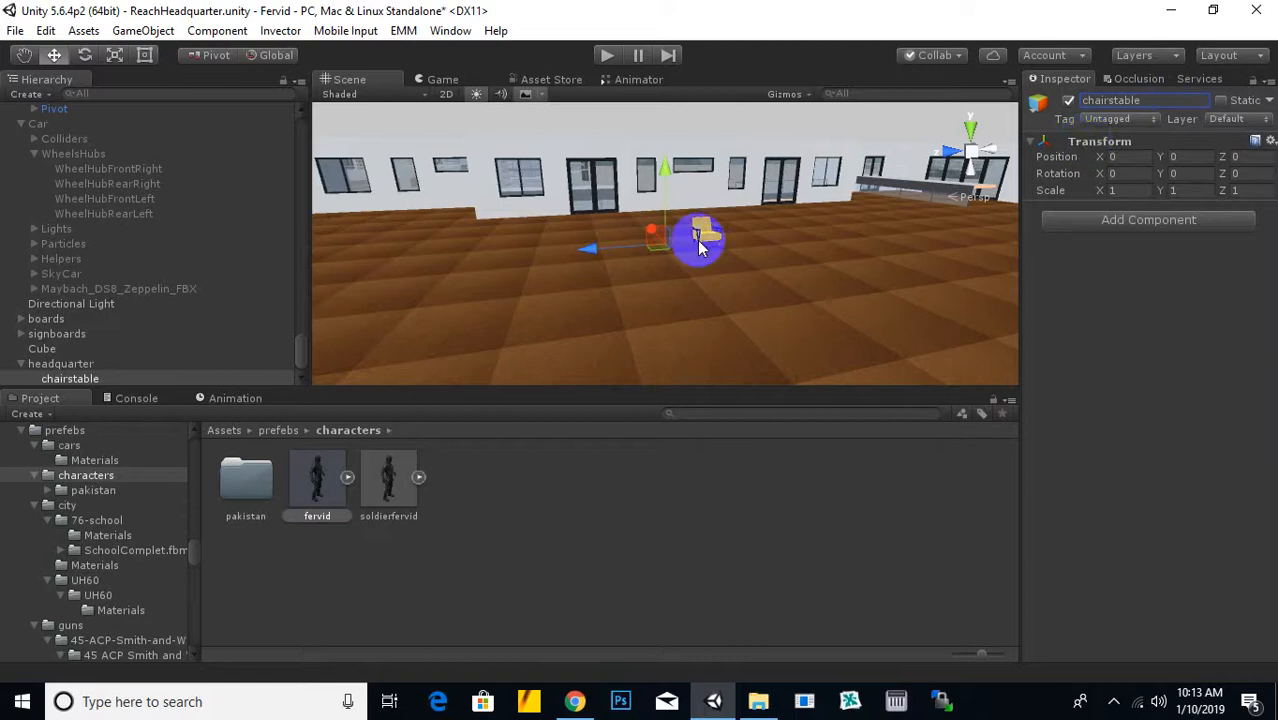
pyautogui.click(68, 366)
pyautogui.click(70, 378)
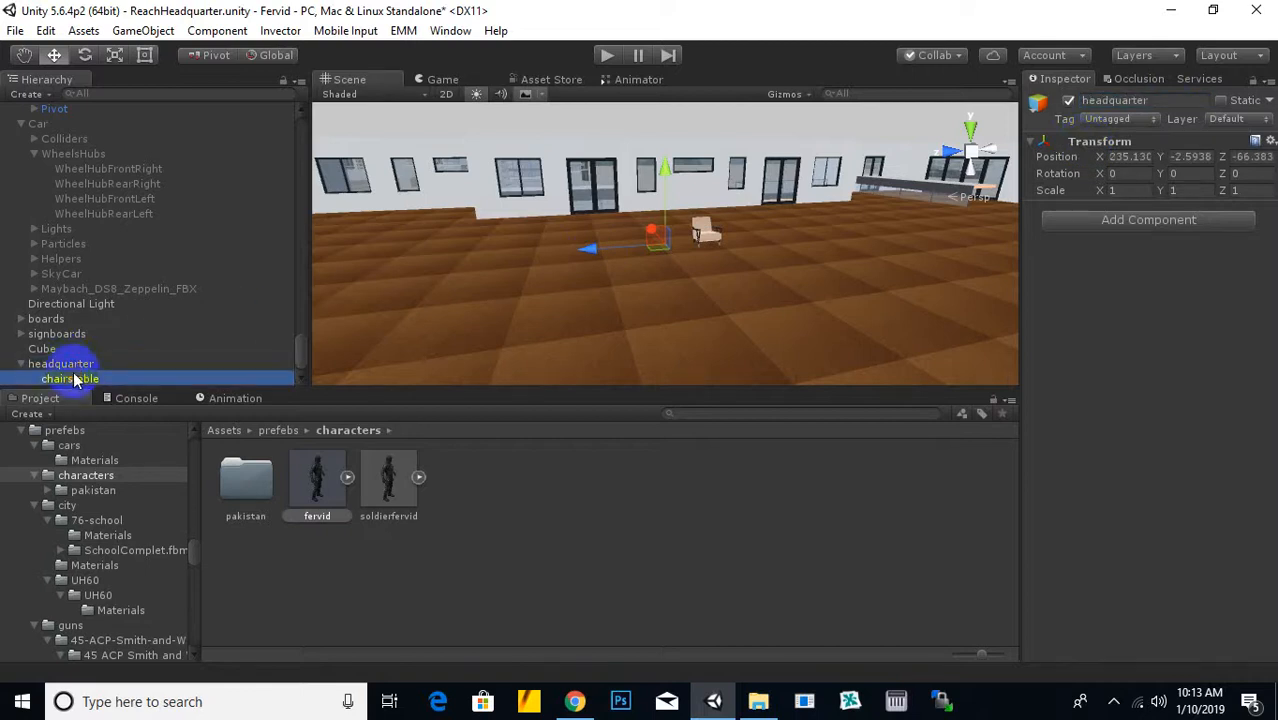
# Move The Charles Club Chair into the chairstable group so it becomes its child
pyautogui.click(705, 240)
pyautogui.click(705, 241)
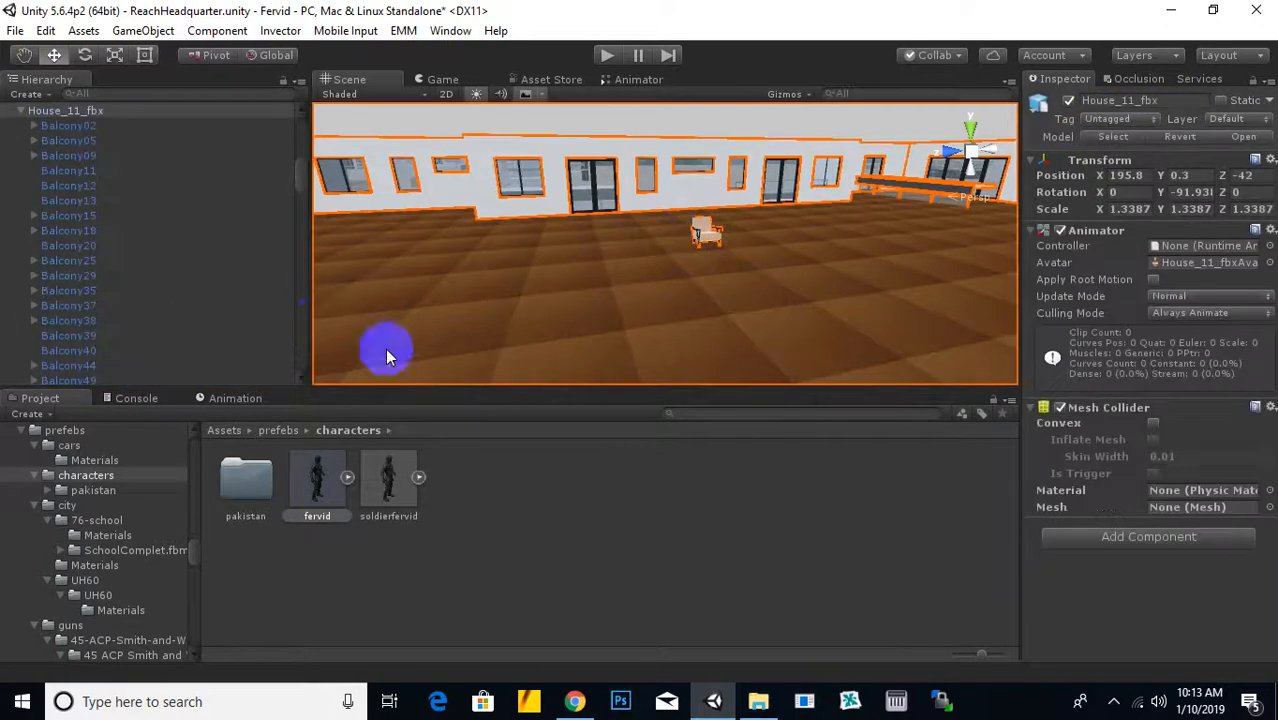
pyautogui.click(707, 242)
pyautogui.click(707, 243)
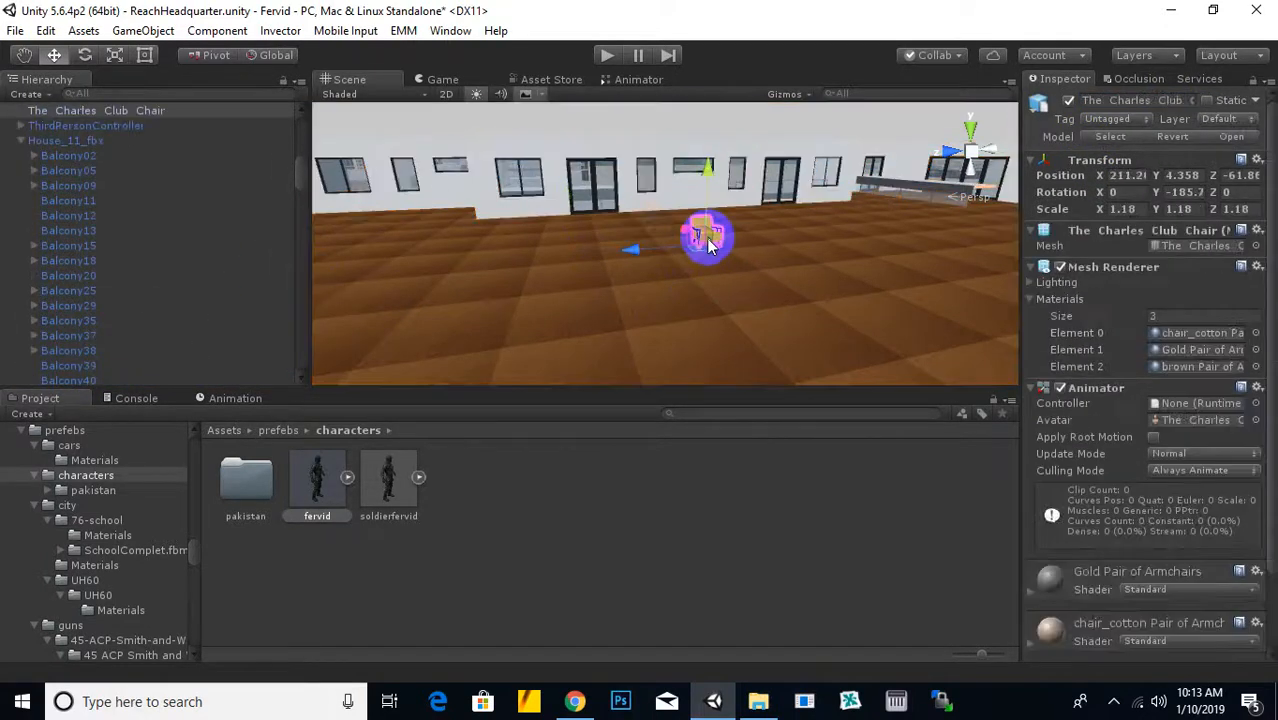
pyautogui.moveTo(100, 110); pyautogui.dragTo(174, 386)
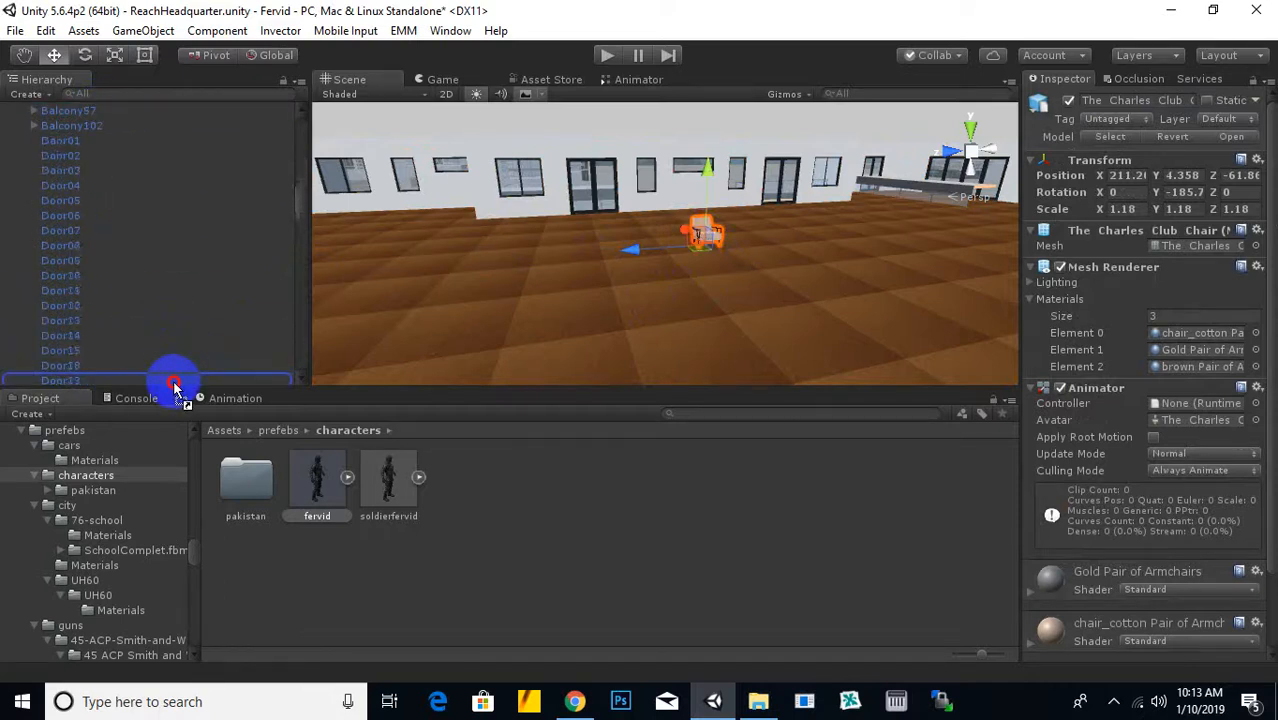
pyautogui.moveTo(174, 386); pyautogui.dragTo(179, 385)
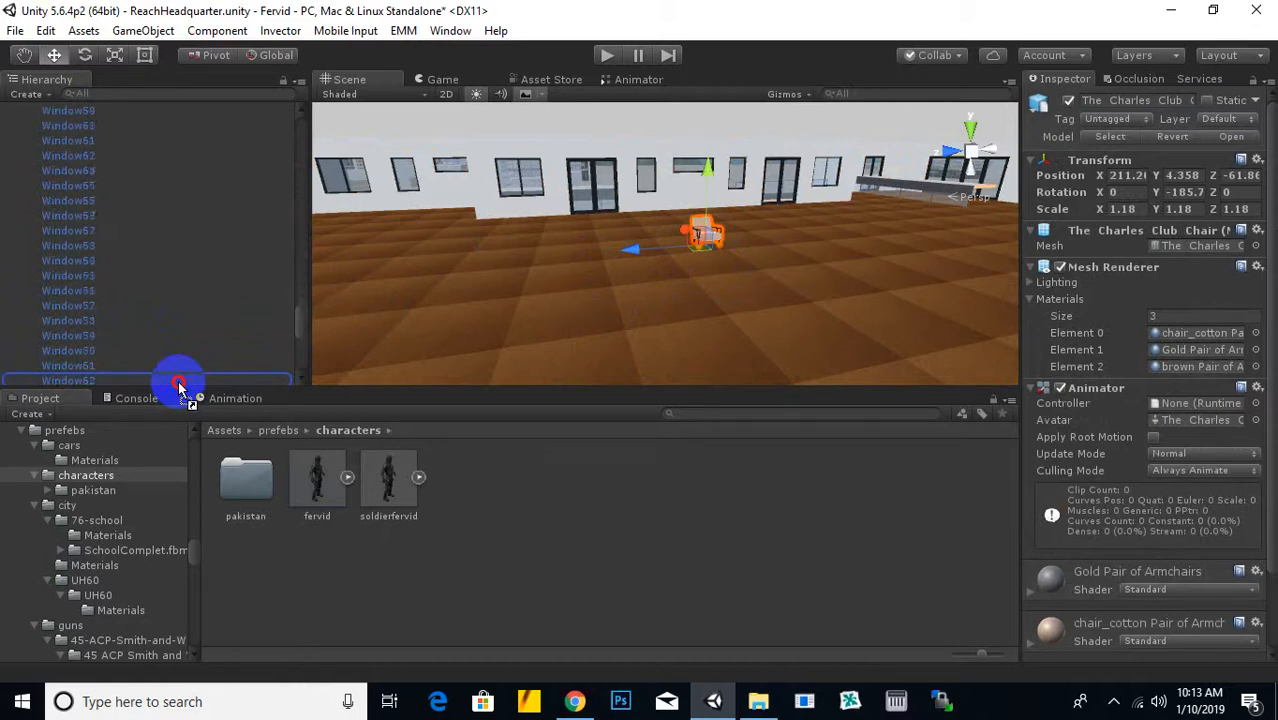
pyautogui.moveTo(179, 385); pyautogui.dragTo(85, 377)
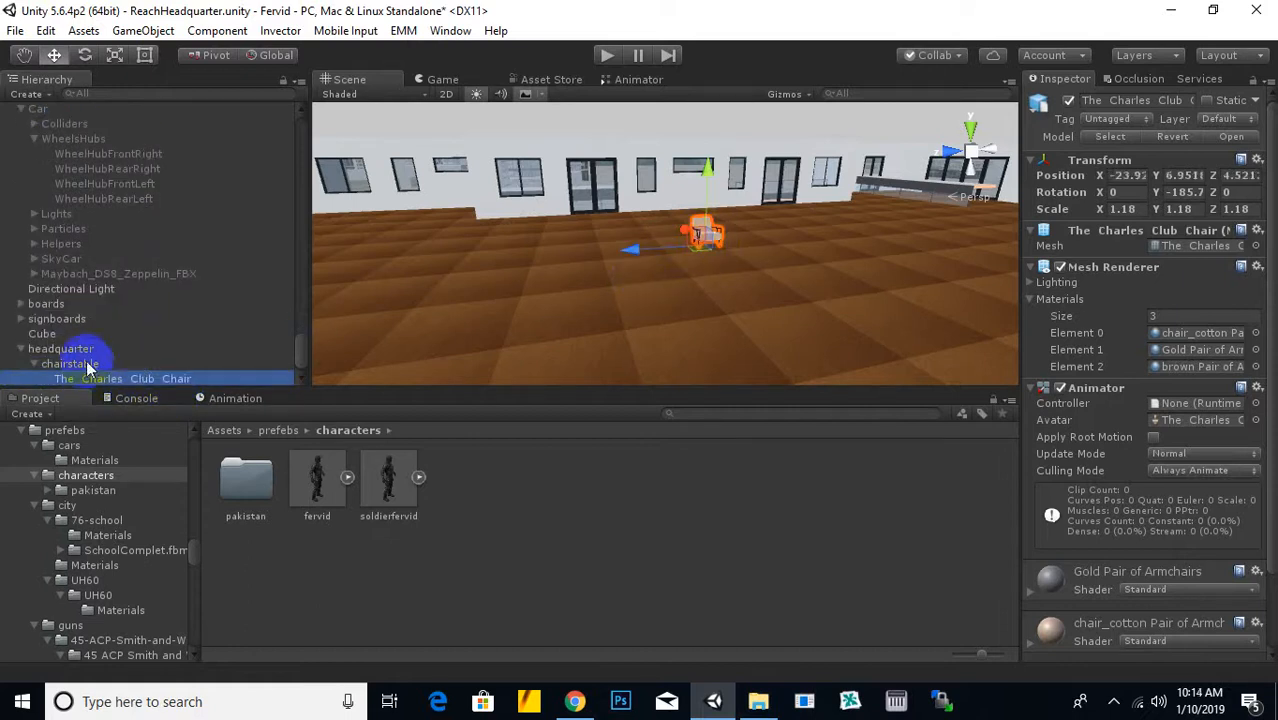
# Collapse the House_11_fbx hierarchy and delete ThirdPersonController from the scene
pyautogui.scroll(10, 112, 333)
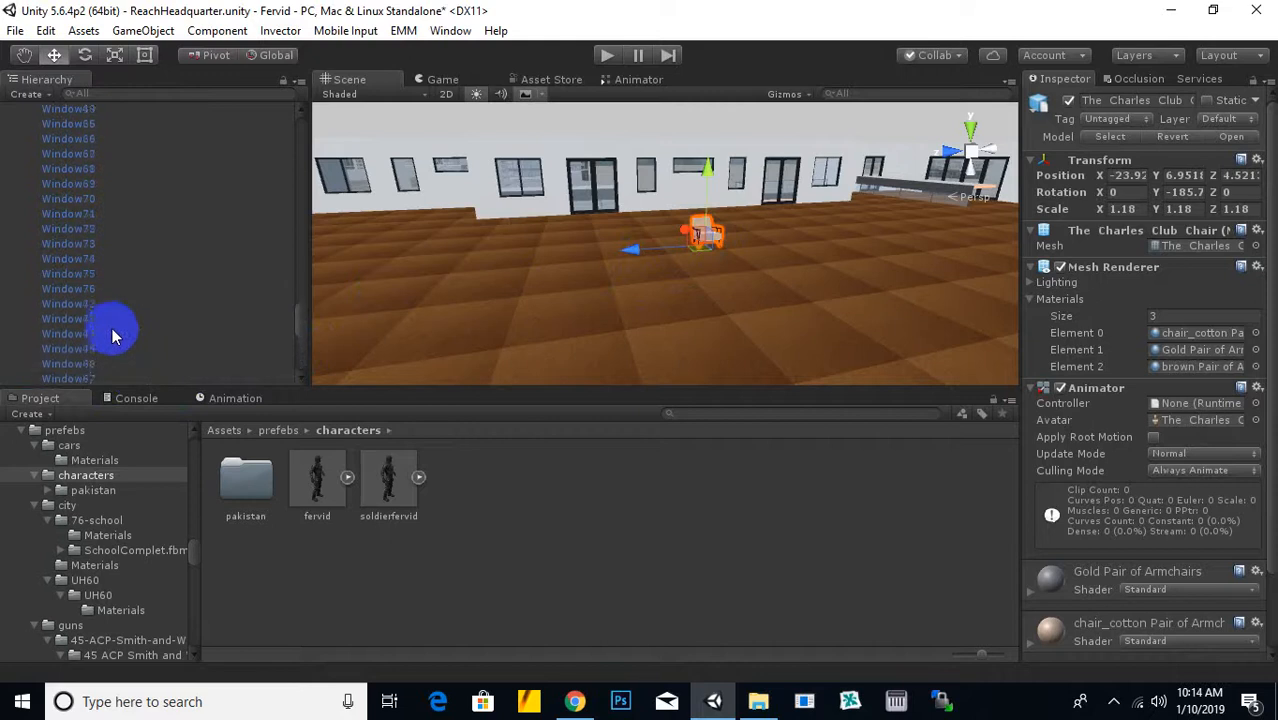
pyautogui.scroll(15, 112, 327)
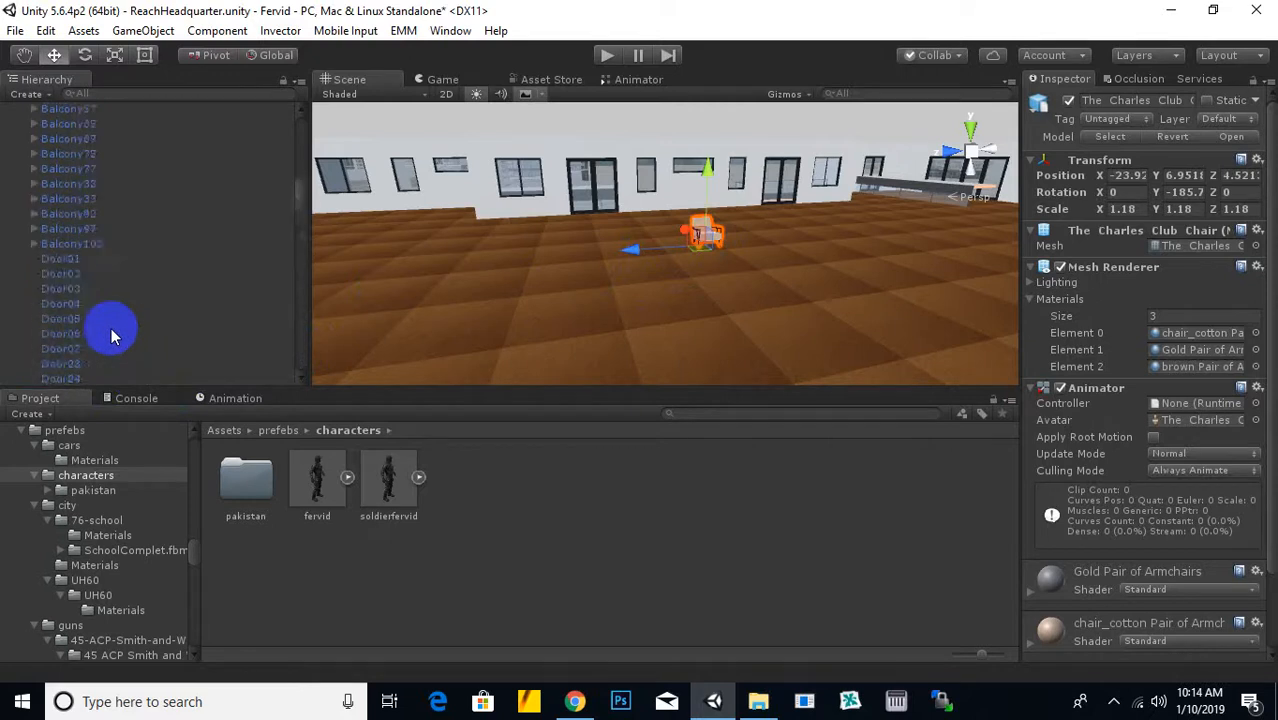
pyautogui.scroll(5, 111, 337)
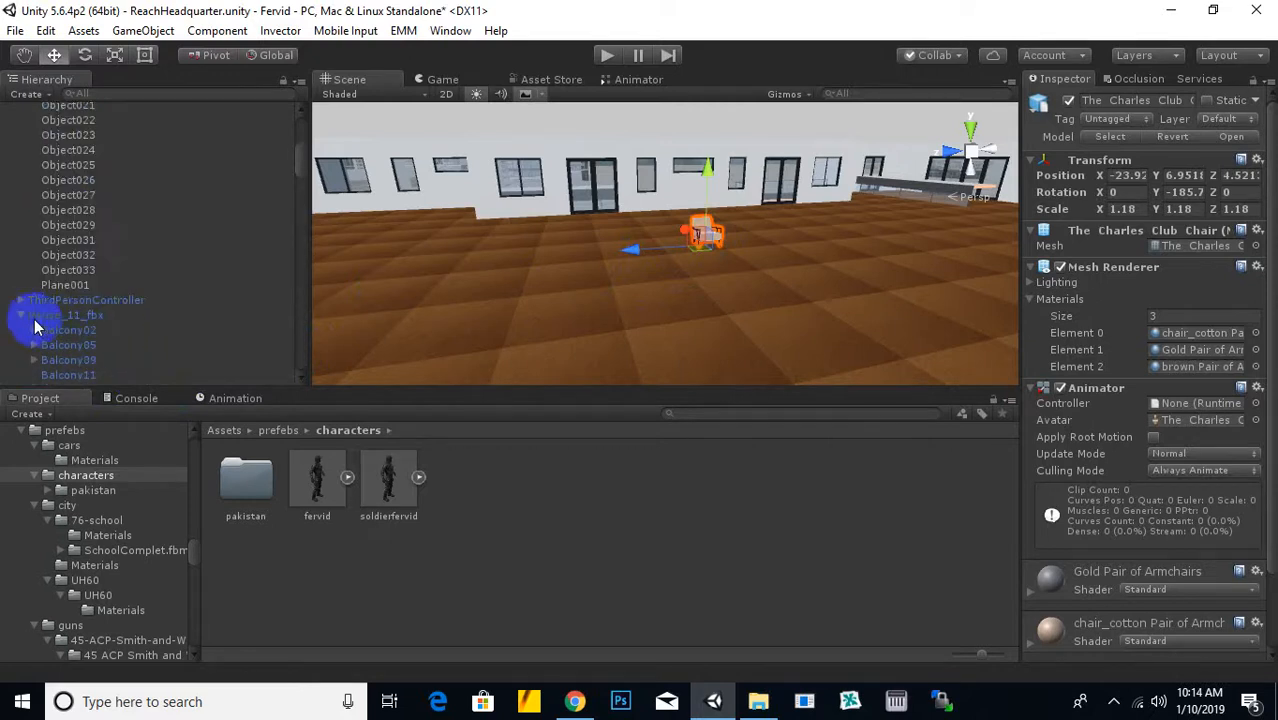
pyautogui.click(21, 316)
pyautogui.click(105, 301)
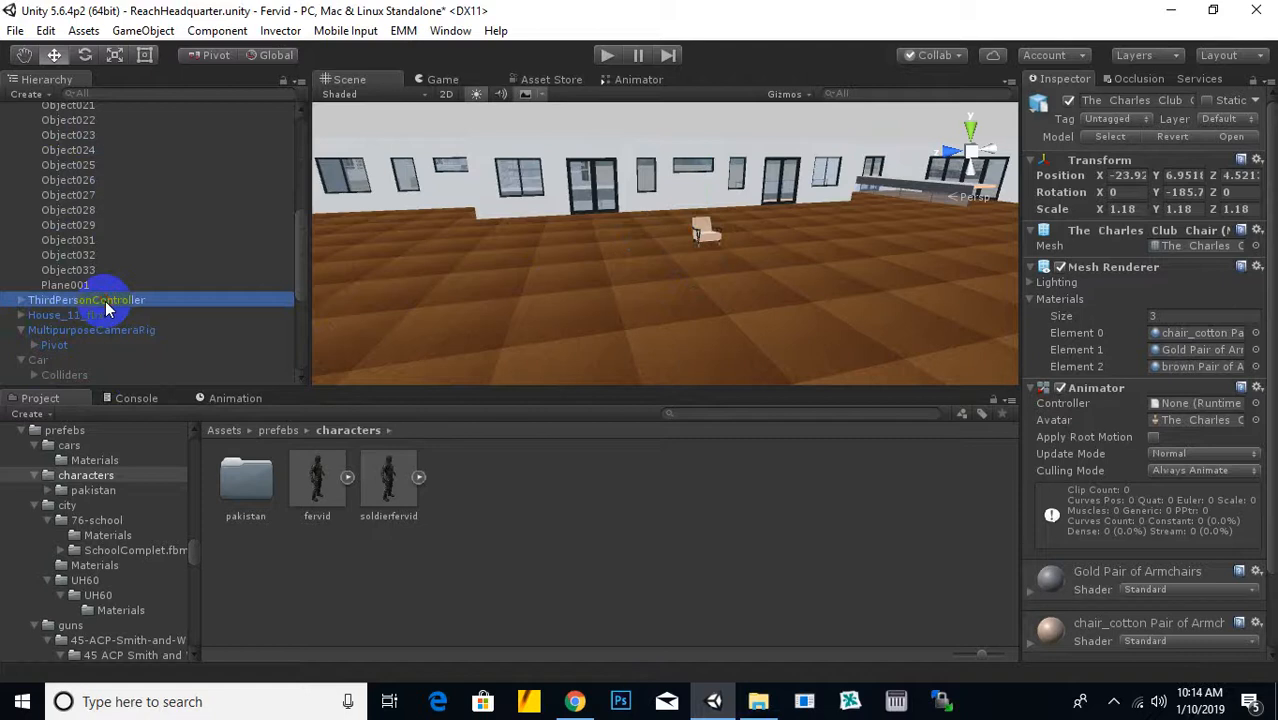
pyautogui.press('Delete')
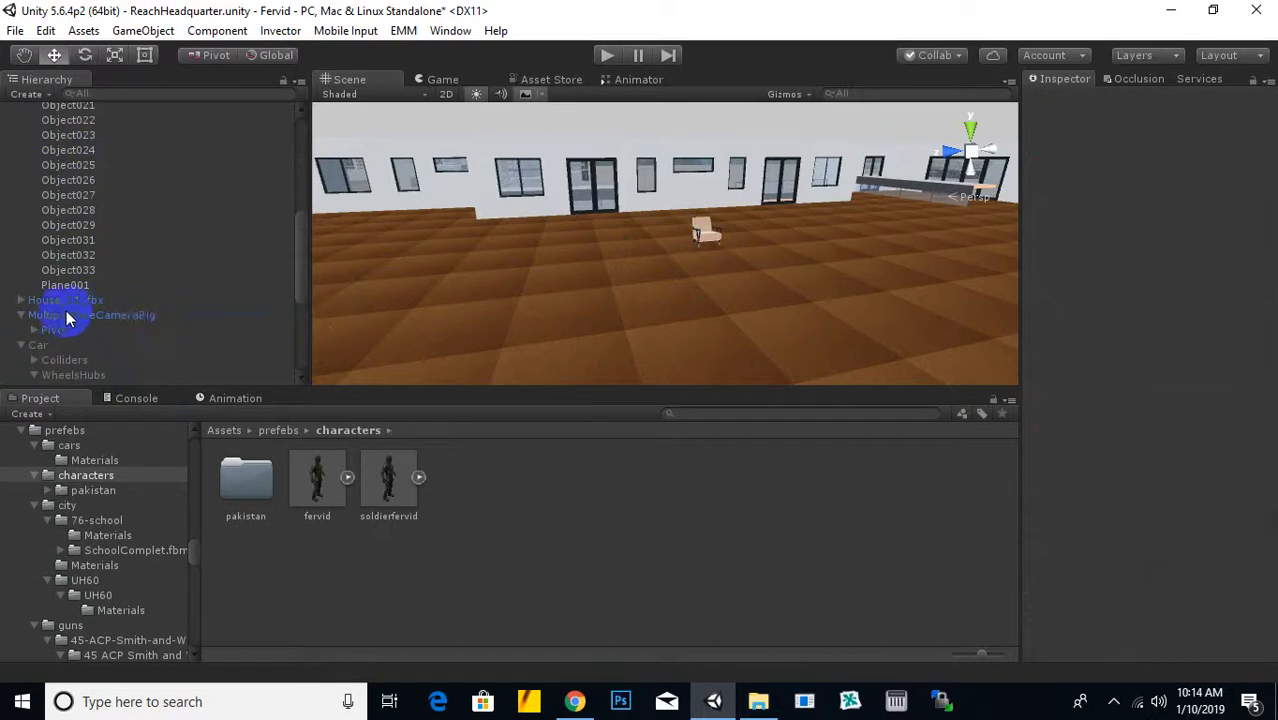
# Collapse the Car hierarchy and make House_11_fbx a child of headquarter
pyautogui.click(21, 344)
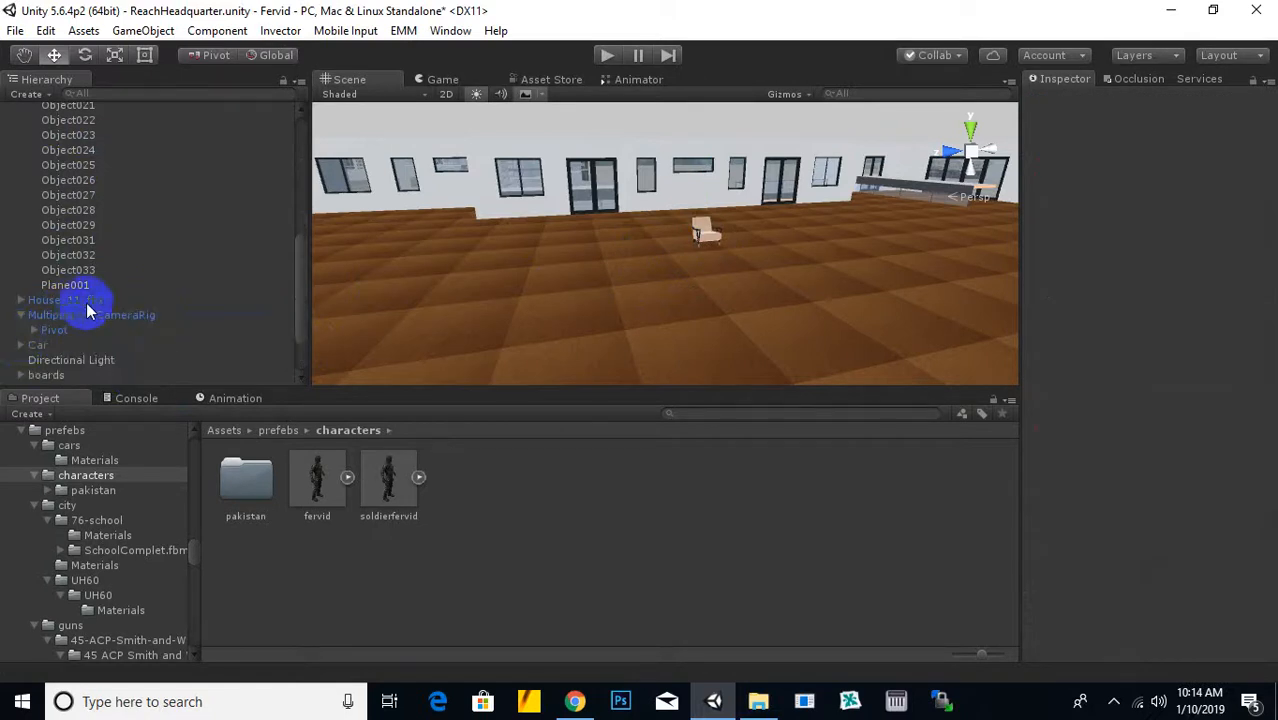
pyautogui.moveTo(91, 301); pyautogui.dragTo(72, 351)
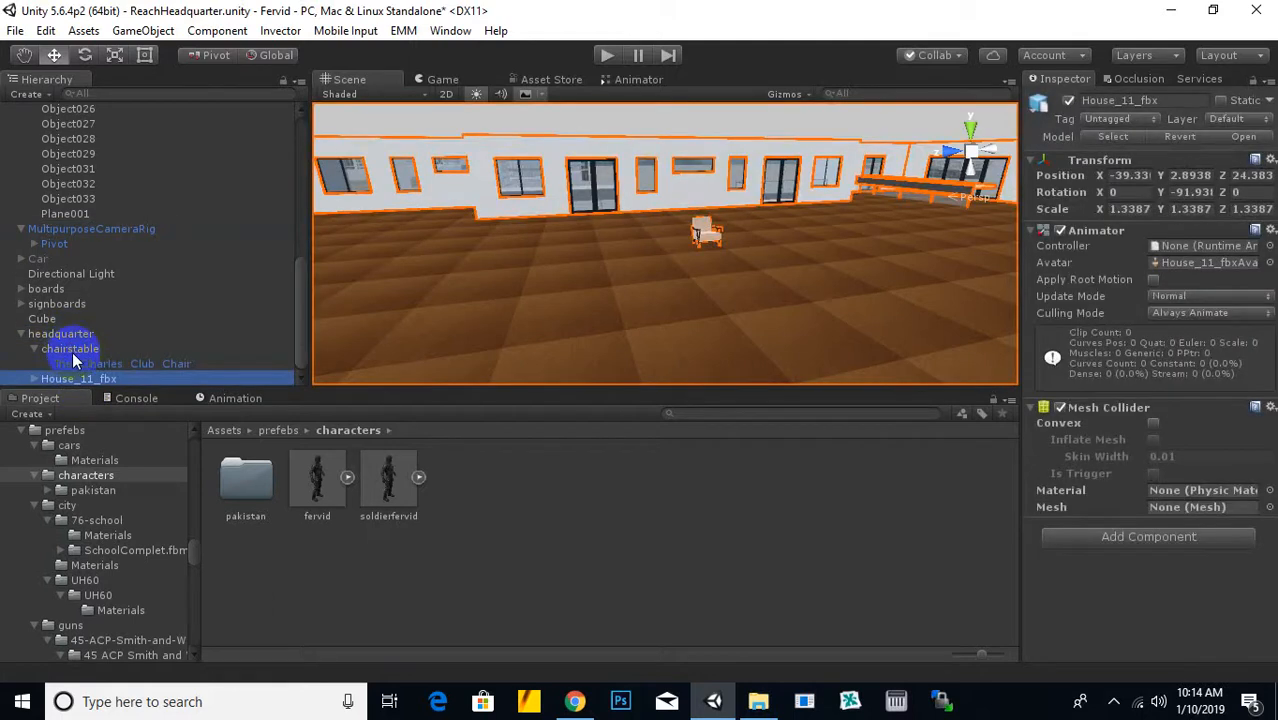
pyautogui.click(22, 334)
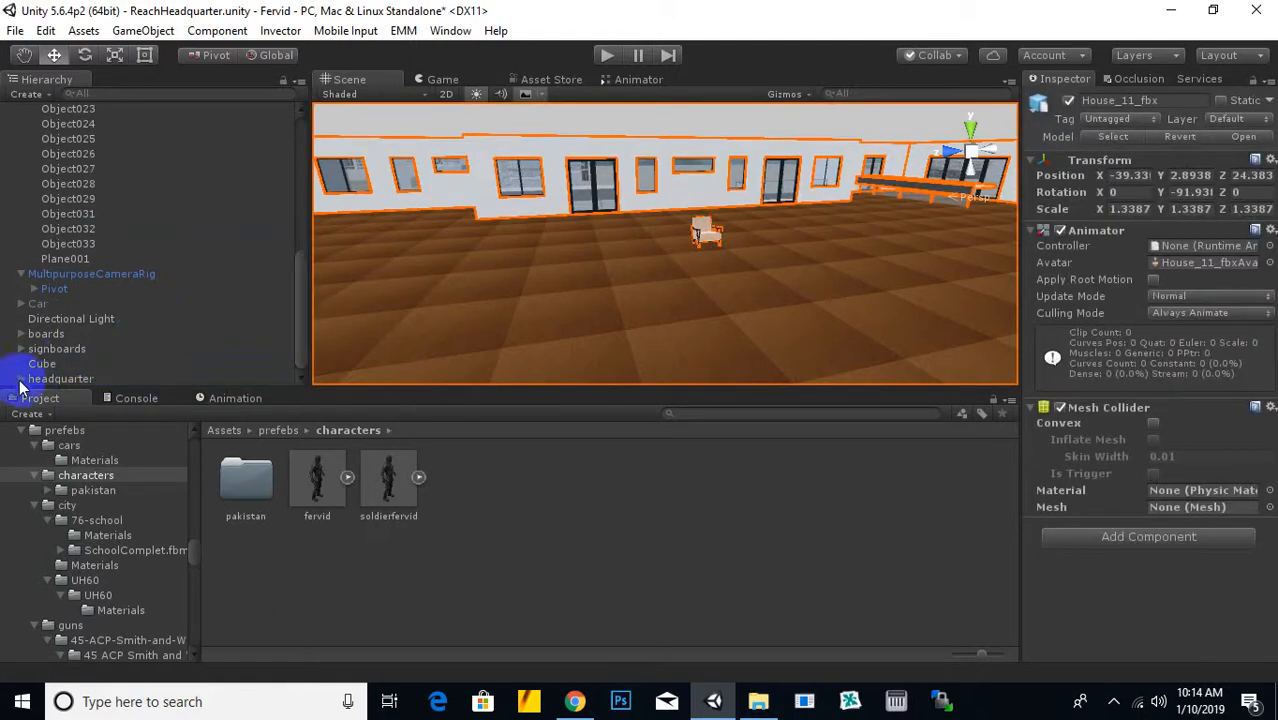
# Duplicate The Charles Club Chair and place the copy beside it at a Z position of about 6.18
pyautogui.click(711, 243)
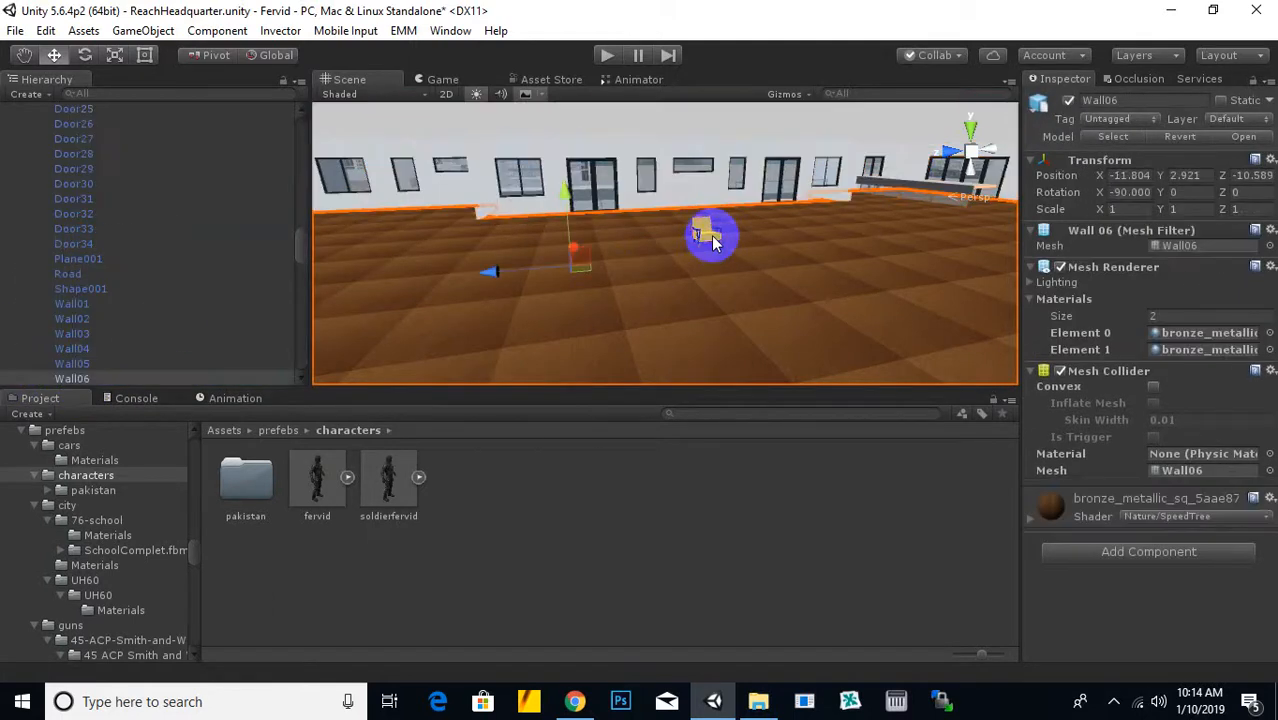
pyautogui.click(711, 243)
pyautogui.scroll(3, 702, 251)
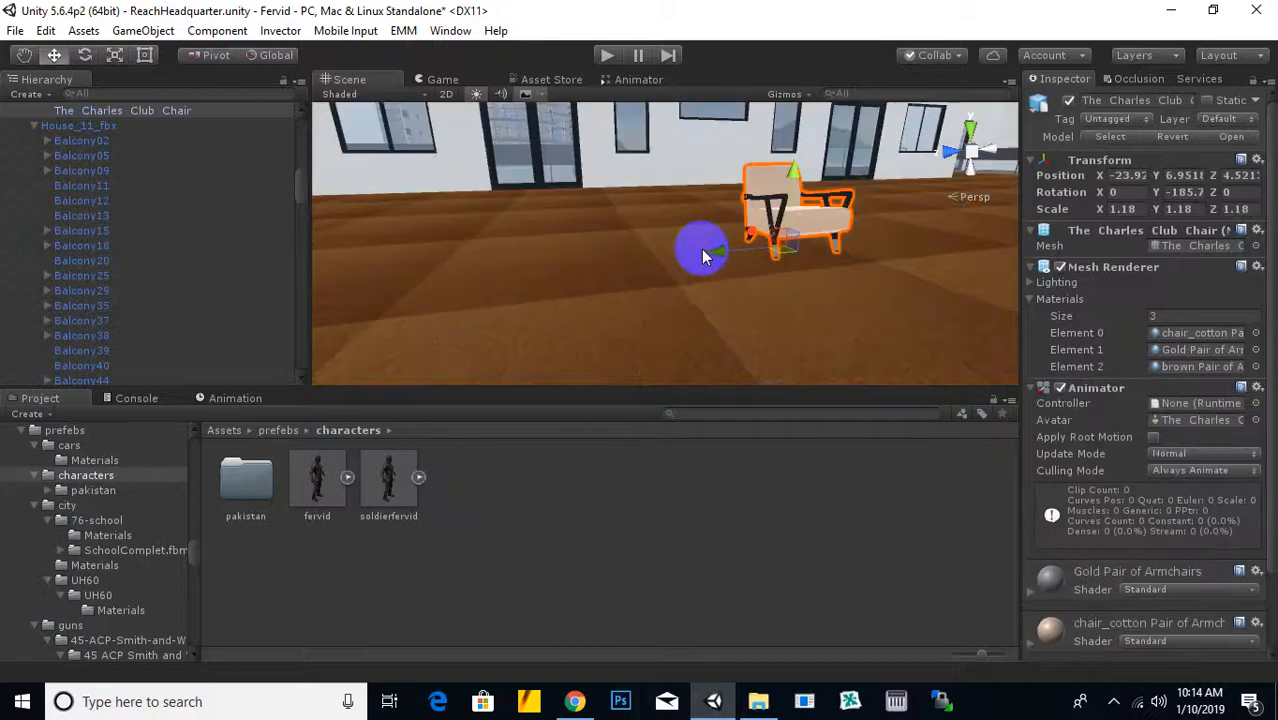
pyautogui.scroll(-2, 702, 251)
pyautogui.hotkey('ctrl', 'd')
pyautogui.moveTo(673, 248)
pyautogui.mouseDown()
pyautogui.moveTo(593, 262)
pyautogui.moveTo(608, 271)
pyautogui.moveTo(593, 305)
pyautogui.moveTo(613, 285)
pyautogui.moveTo(591, 293)
pyautogui.moveTo(684, 251)
pyautogui.mouseUp()
# Duplicate both club chairs together and move the copies along the Z axis to extend the row to four chairs
pyautogui.click(641, 279)
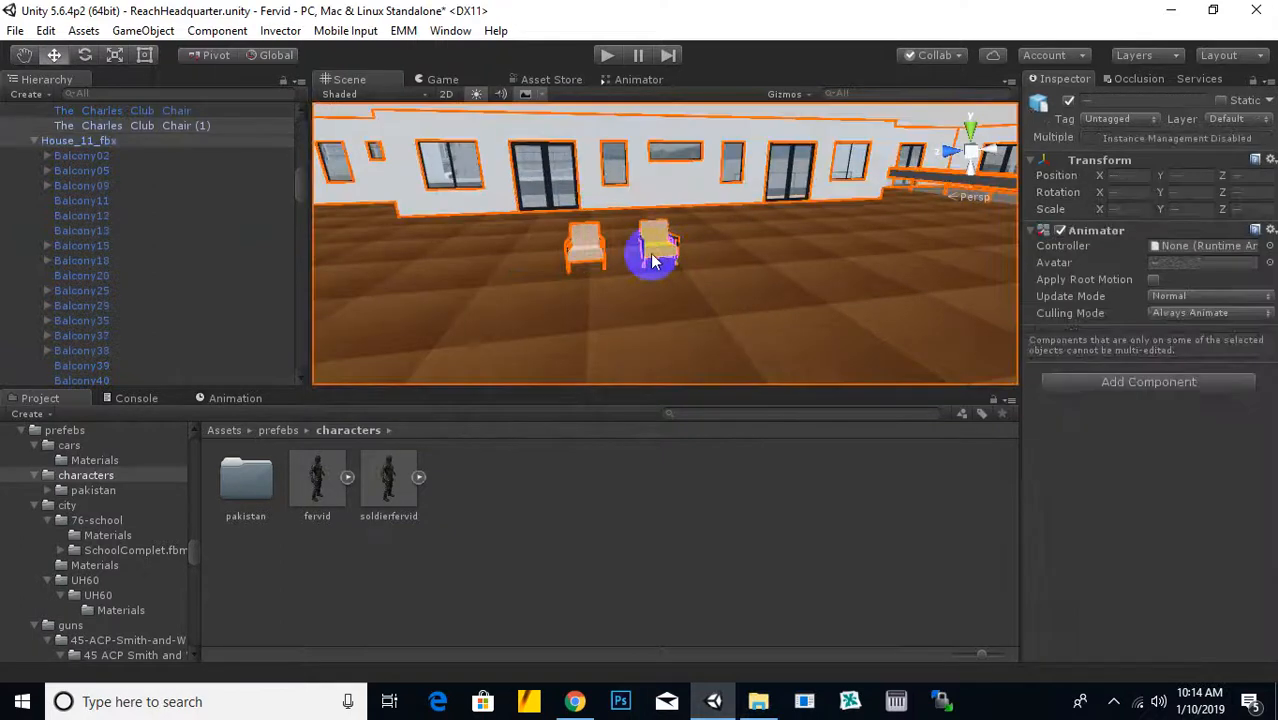
pyautogui.click(651, 261)
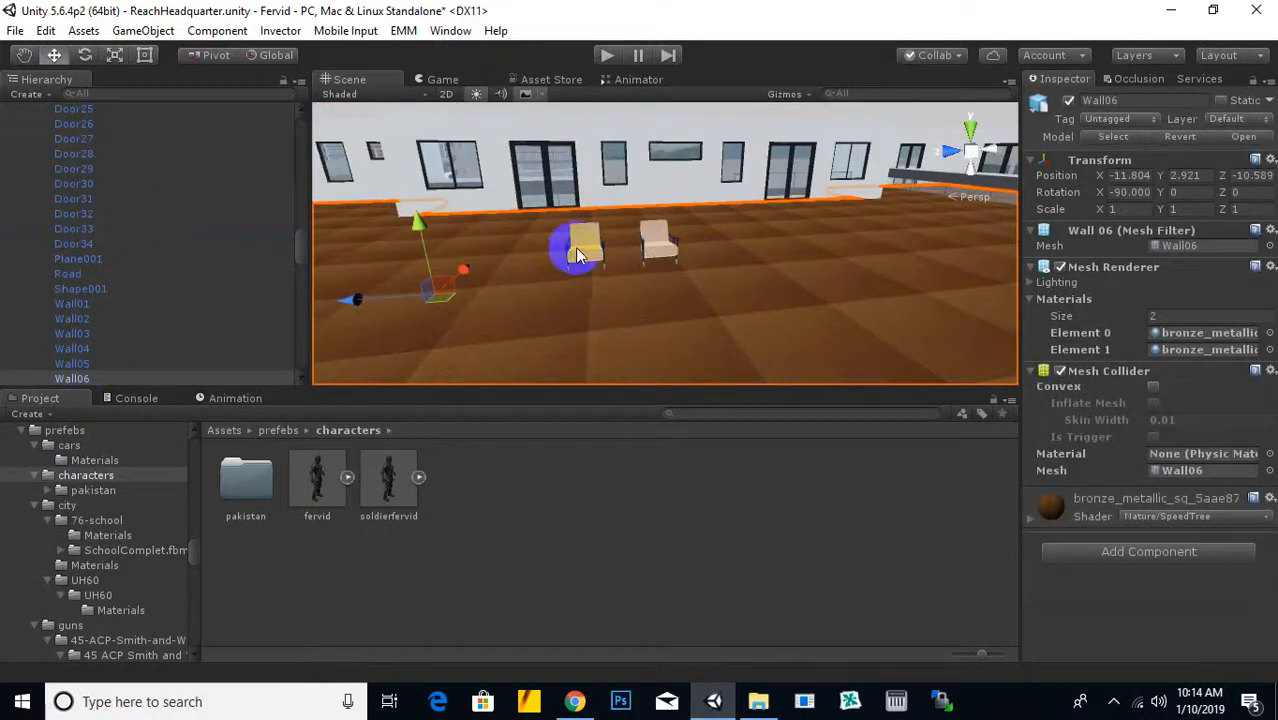
pyautogui.click(578, 255)
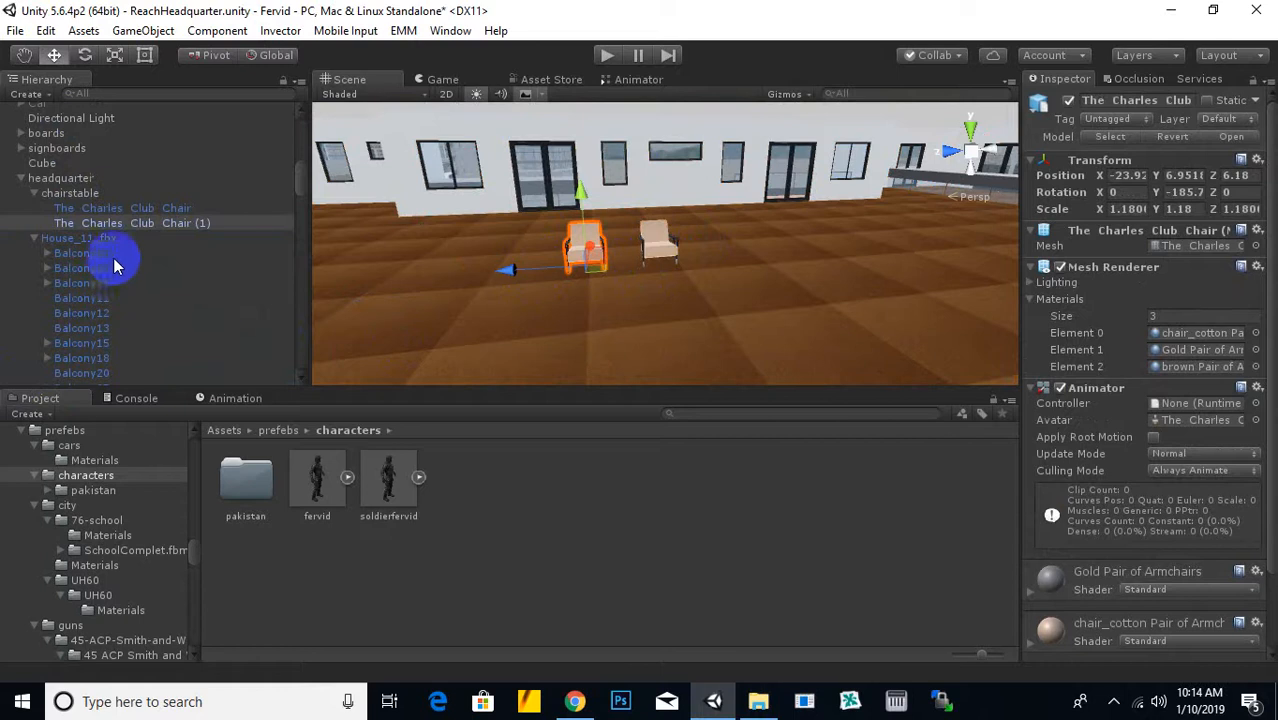
pyautogui.keyDown('ctrl'); pyautogui.click(122, 208); pyautogui.keyUp('ctrl')
pyautogui.hotkey('ctrl', 'd')
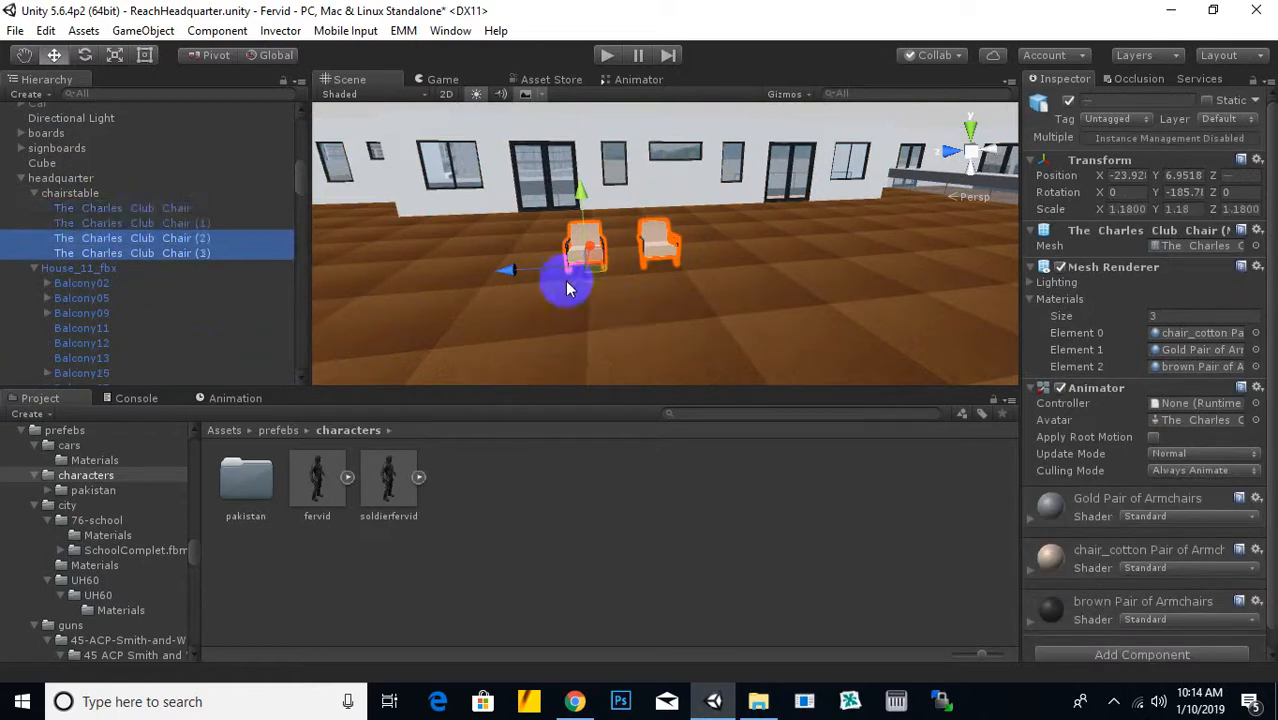
pyautogui.moveTo(565, 277); pyautogui.dragTo(348, 296)
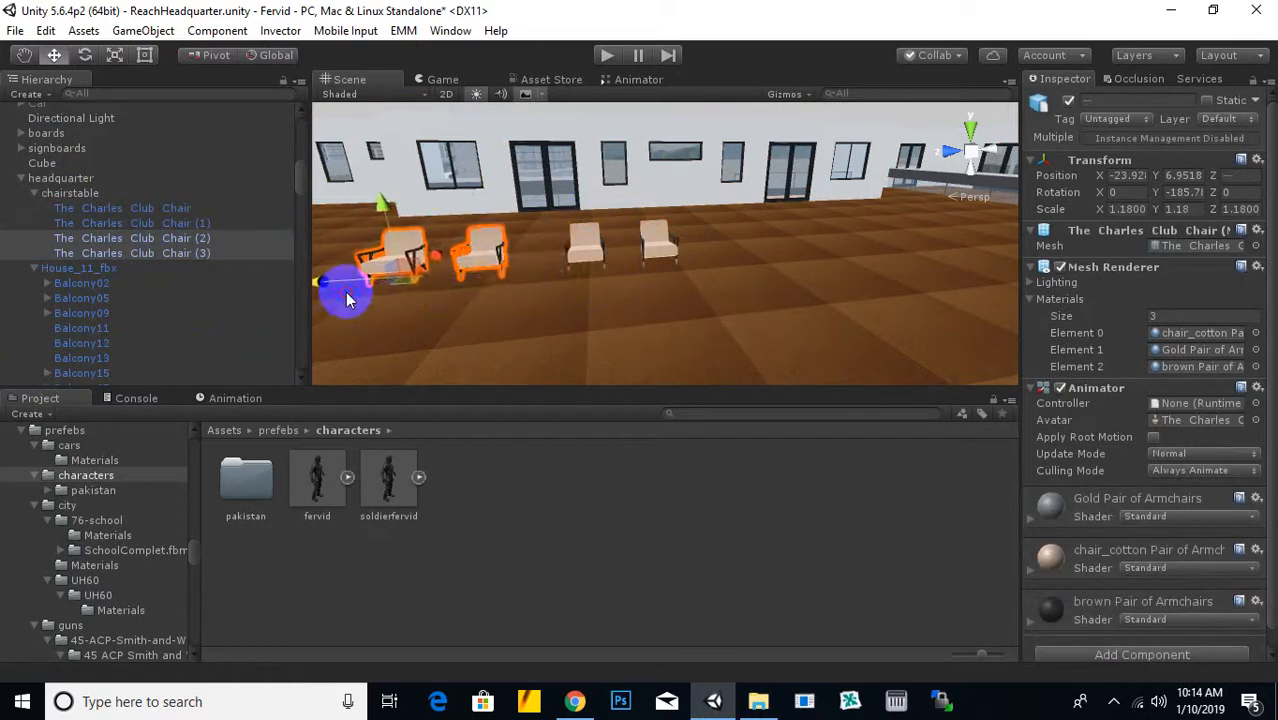
# Duplicate the two newest chairs and shift the copies along the Z axis to extend the row to six chairs
pyautogui.moveTo(475, 310)
pyautogui.keyDown('alt'); pyautogui.mouseDown()
pyautogui.moveTo(525, 322)
pyautogui.moveTo(496, 320)
pyautogui.mouseUp(); pyautogui.keyUp('alt')
pyautogui.moveTo(413, 313); pyautogui.dragTo(520, 315, button='middle')
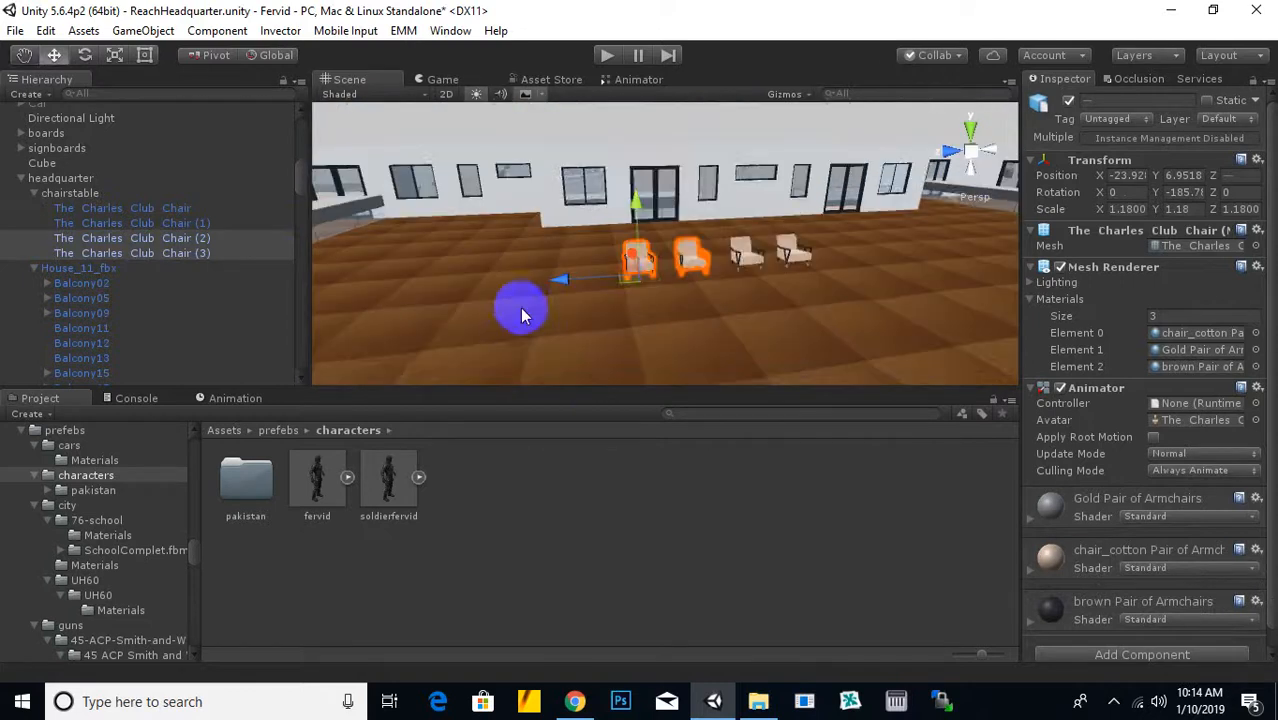
pyautogui.hotkey('ctrl', 'd')
pyautogui.moveTo(558, 279); pyautogui.dragTo(486, 310)
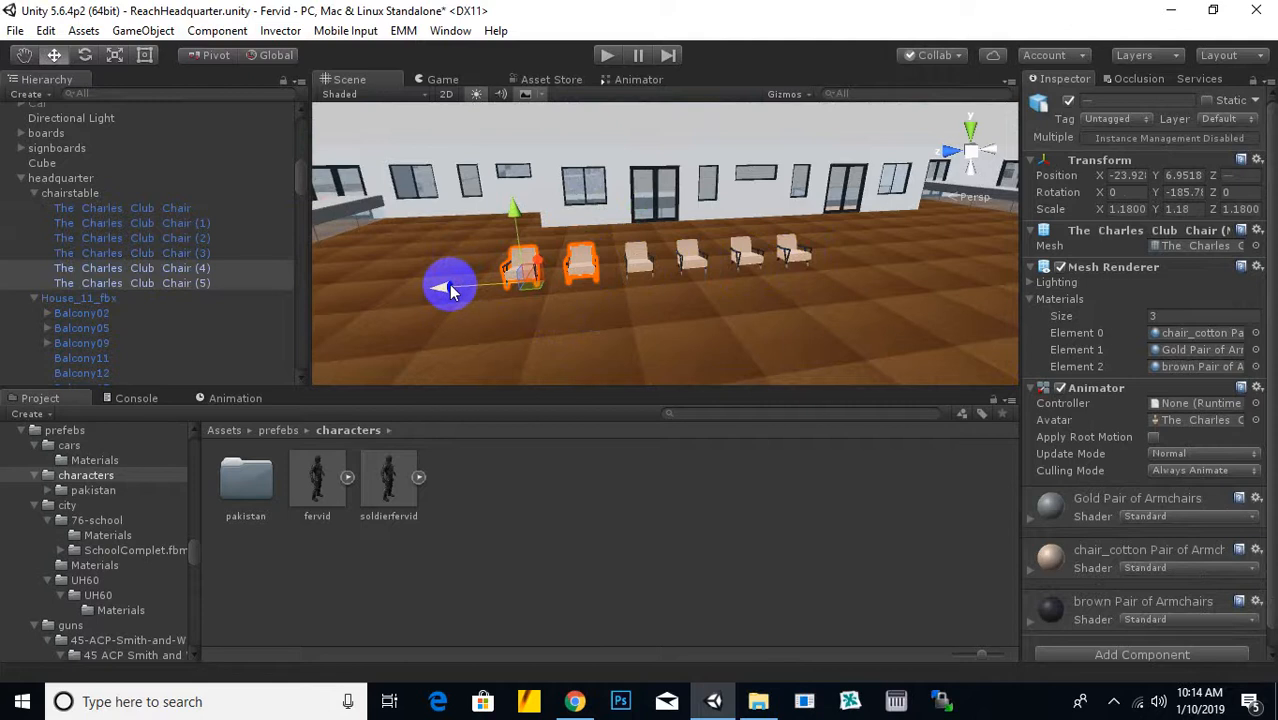
# Duplicate all six chairs as a second row at an X position of about -27.91 and set its Y rotation to 0
pyautogui.keyDown('shift'); pyautogui.click(133, 210); pyautogui.keyUp('shift')
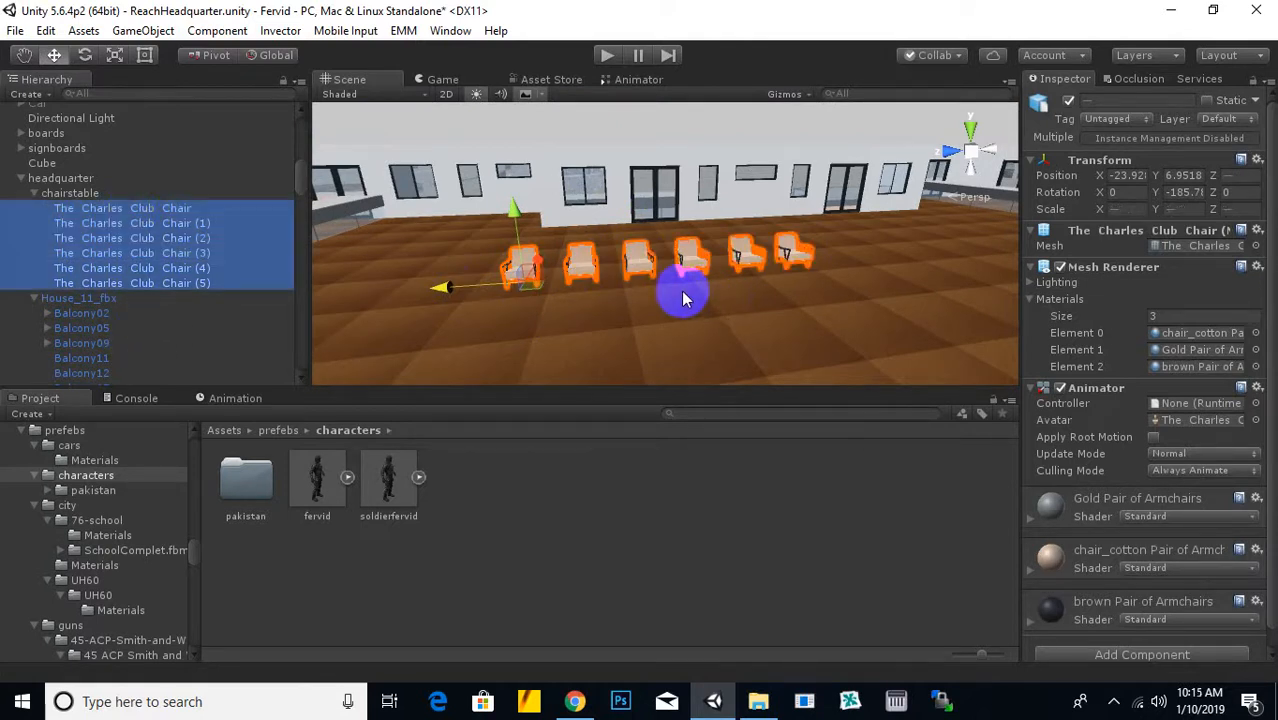
pyautogui.hotkey('ctrl', 'd')
pyautogui.moveTo(570, 257); pyautogui.dragTo(575, 322)
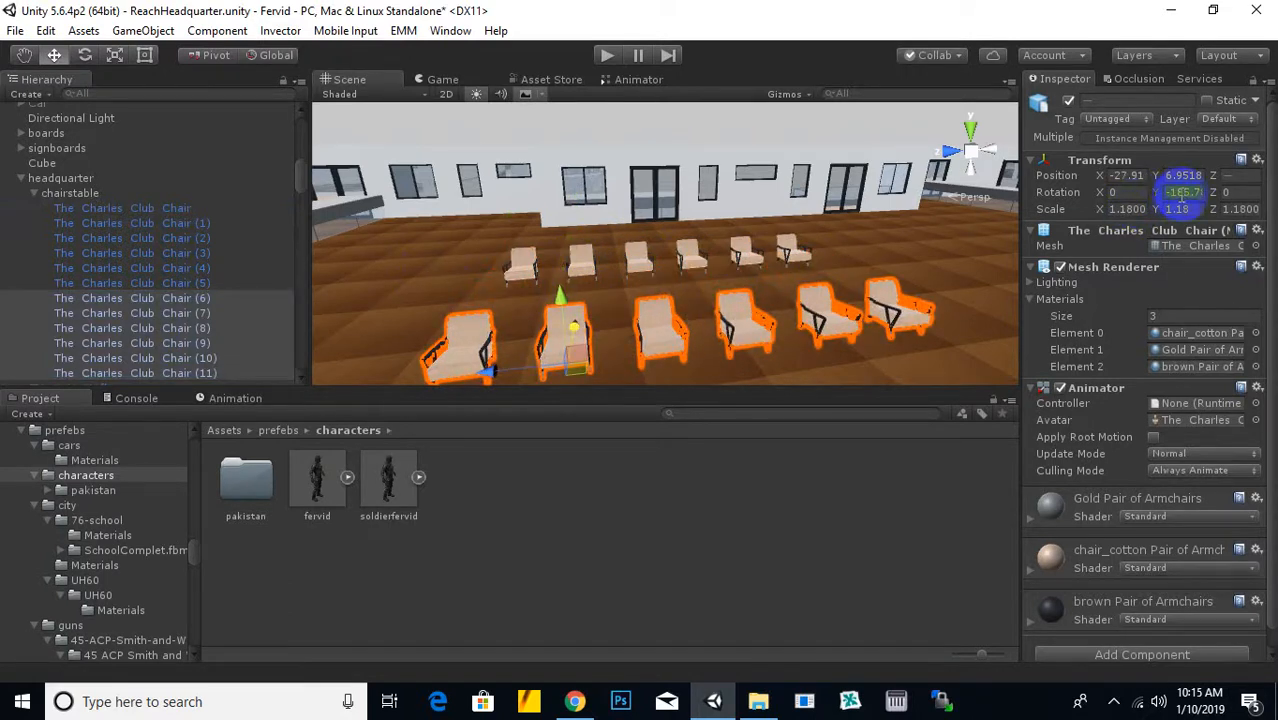
pyautogui.write('0')
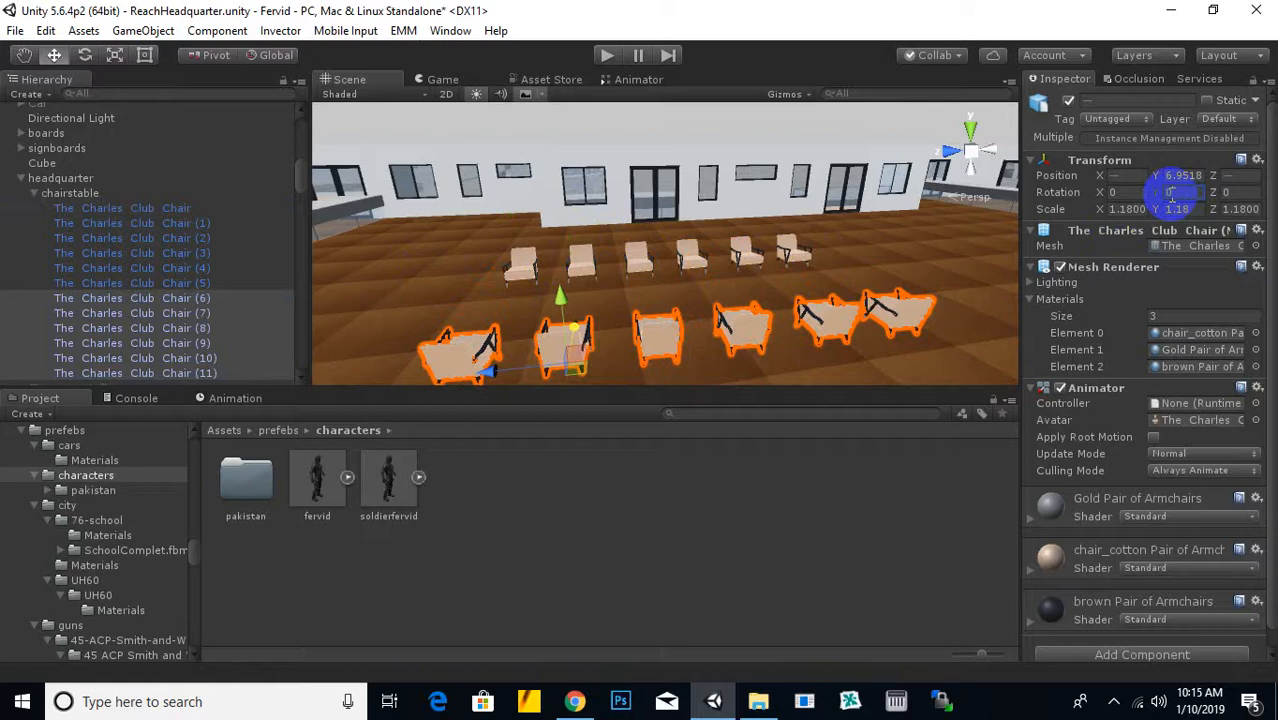
# Add the odesd2_B2 table model from the tablechairframe prefabs folder to the headquarters floor near the two chair rows
pyautogui.scroll(-5, 790, 242)
pyautogui.scroll(5, 786, 256)
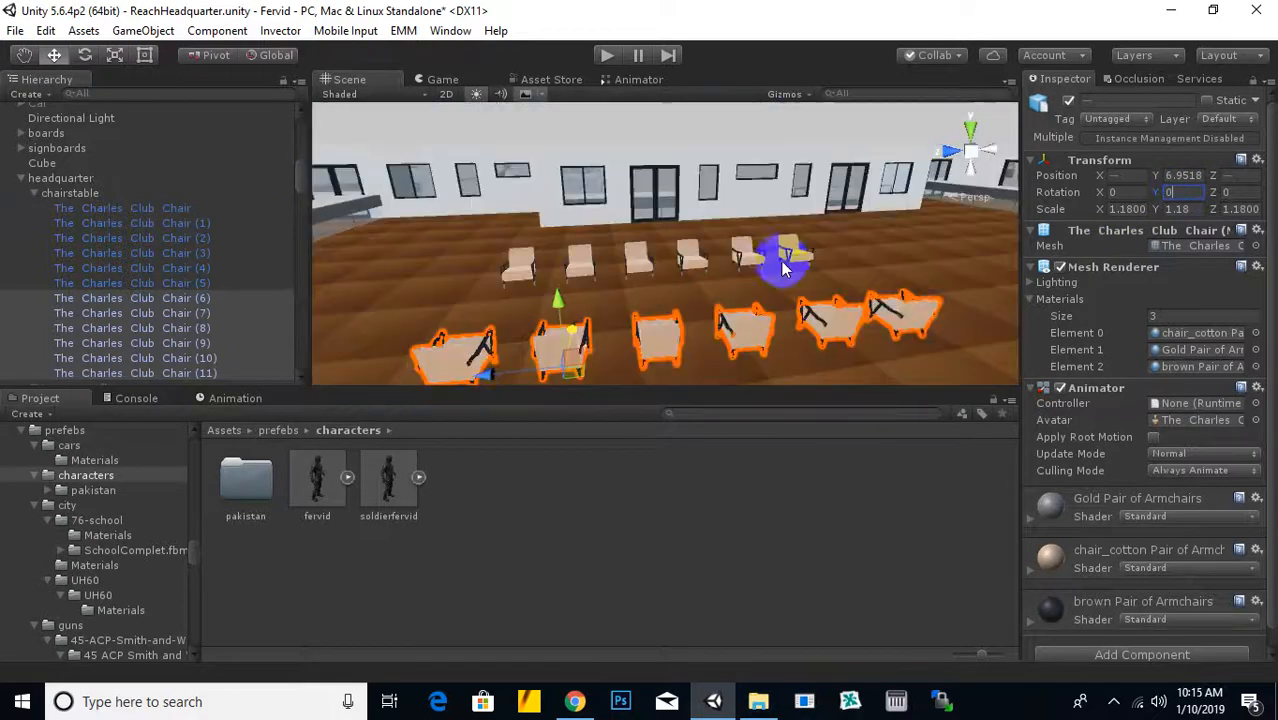
pyautogui.keyDown('alt'); pyautogui.moveTo(704, 293); pyautogui.dragTo(713, 348); pyautogui.keyUp('alt')
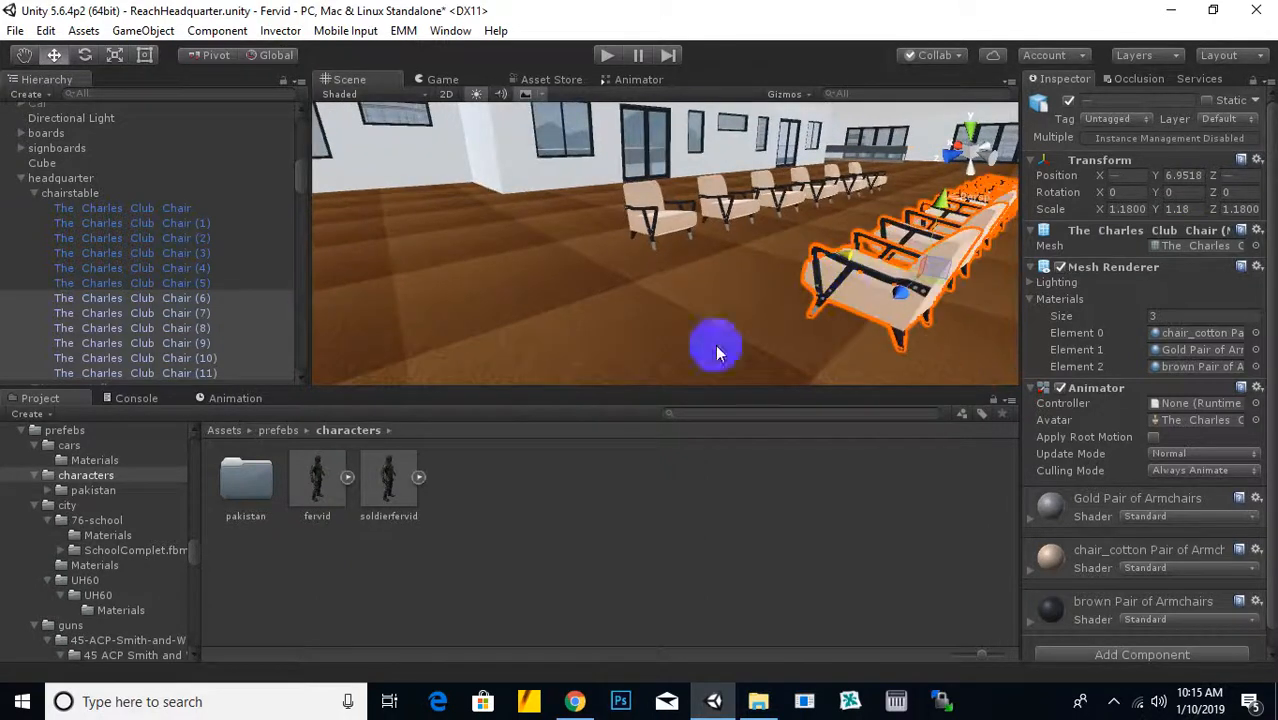
pyautogui.click(284, 437)
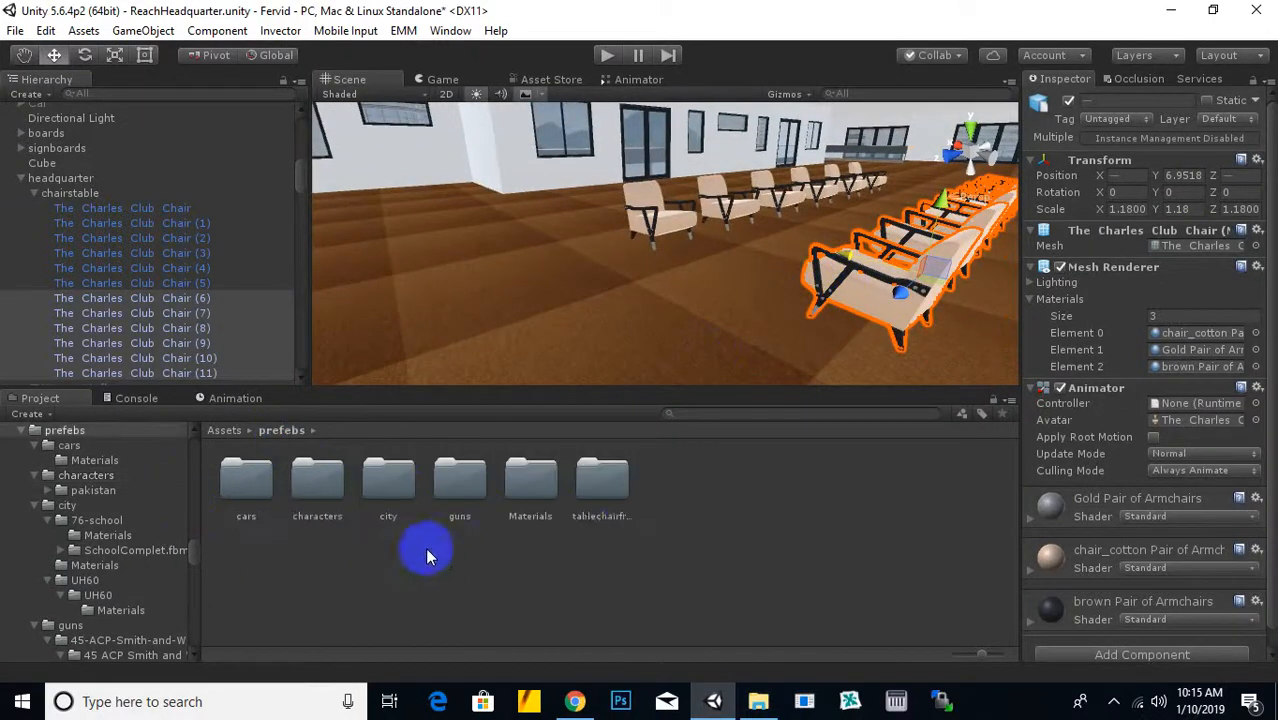
pyautogui.doubleClick(599, 475)
pyautogui.doubleClick(248, 487)
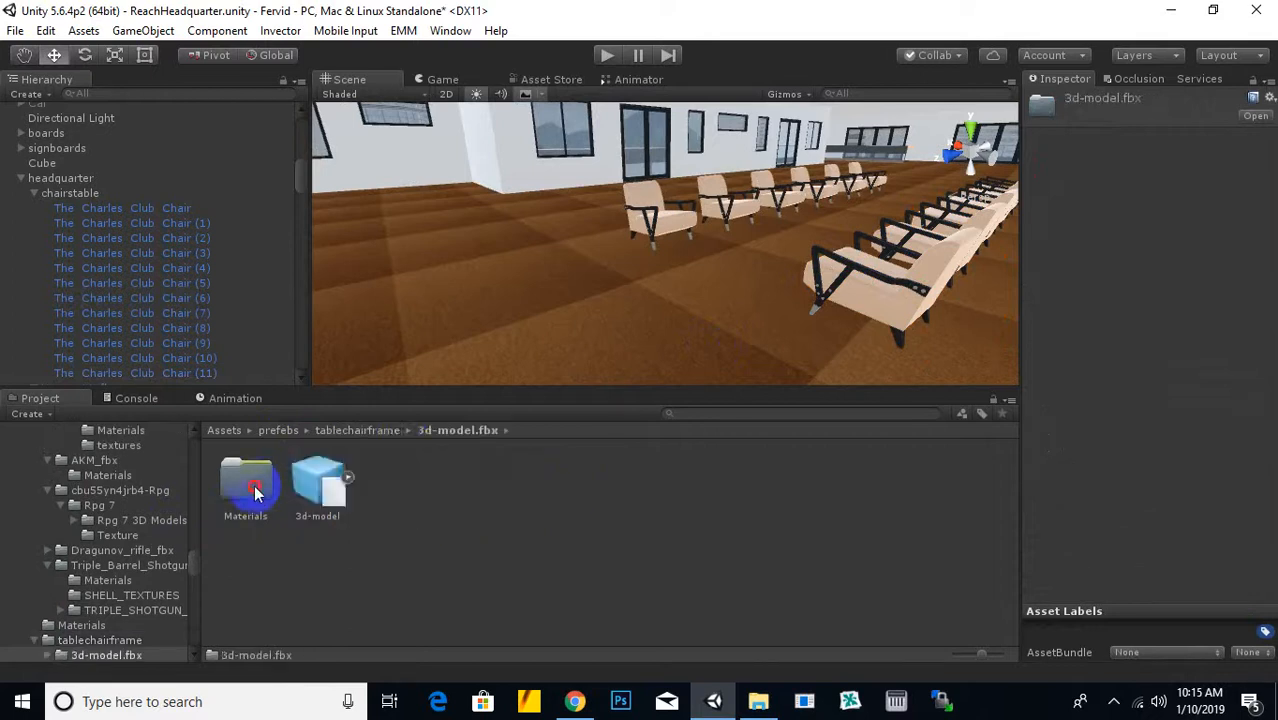
pyautogui.click(377, 430)
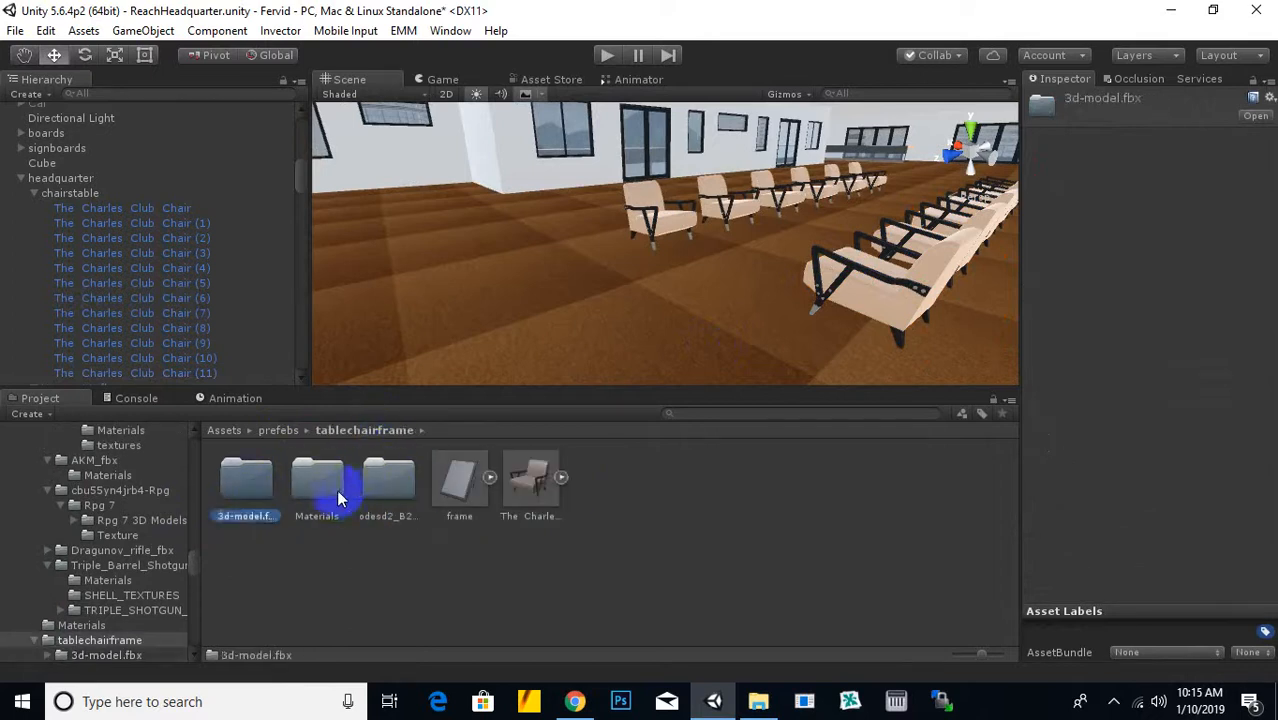
pyautogui.click(337, 486)
pyautogui.doubleClick(383, 487)
pyautogui.moveTo(322, 488); pyautogui.dragTo(677, 325)
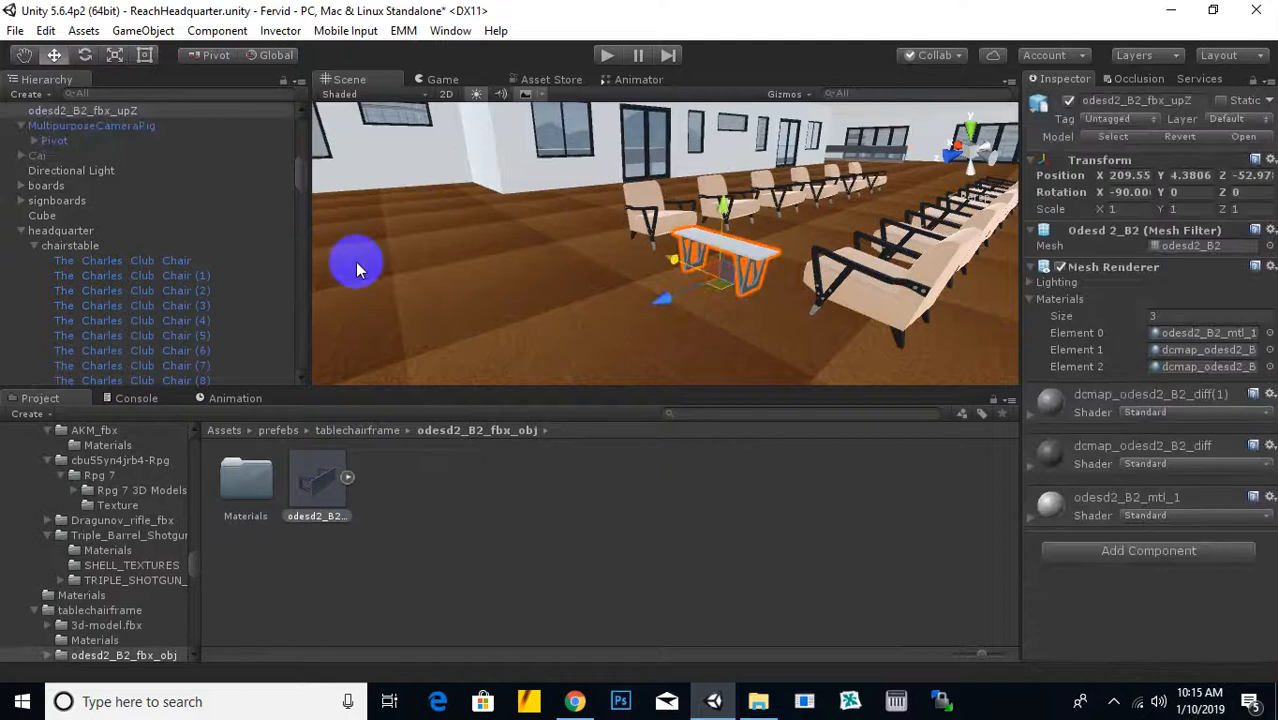
# Scale the table to about 4.20, 2.05, 1.70 and rotate it to a Z rotation of about -91.99
pyautogui.click(115, 55)
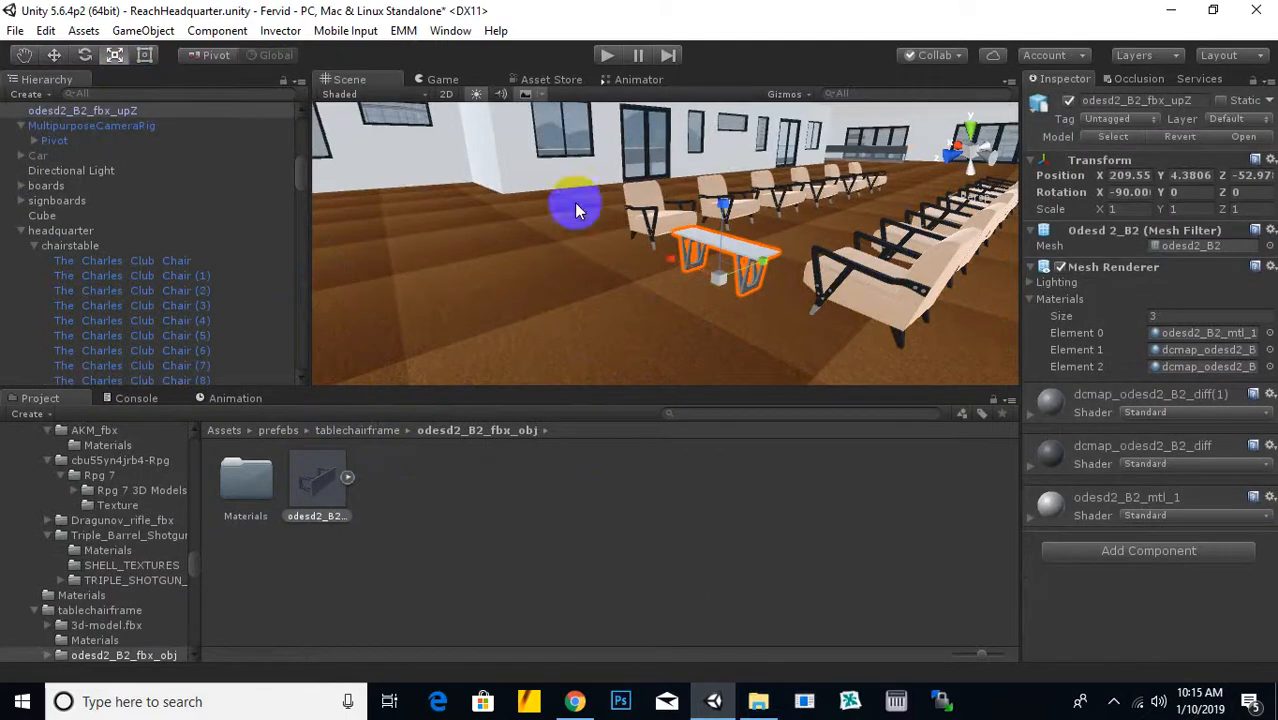
pyautogui.moveTo(693, 271); pyautogui.dragTo(577, 285)
pyautogui.scroll(-5, 591, 276)
pyautogui.click(86, 56)
pyautogui.moveTo(465, 251); pyautogui.dragTo(786, 302)
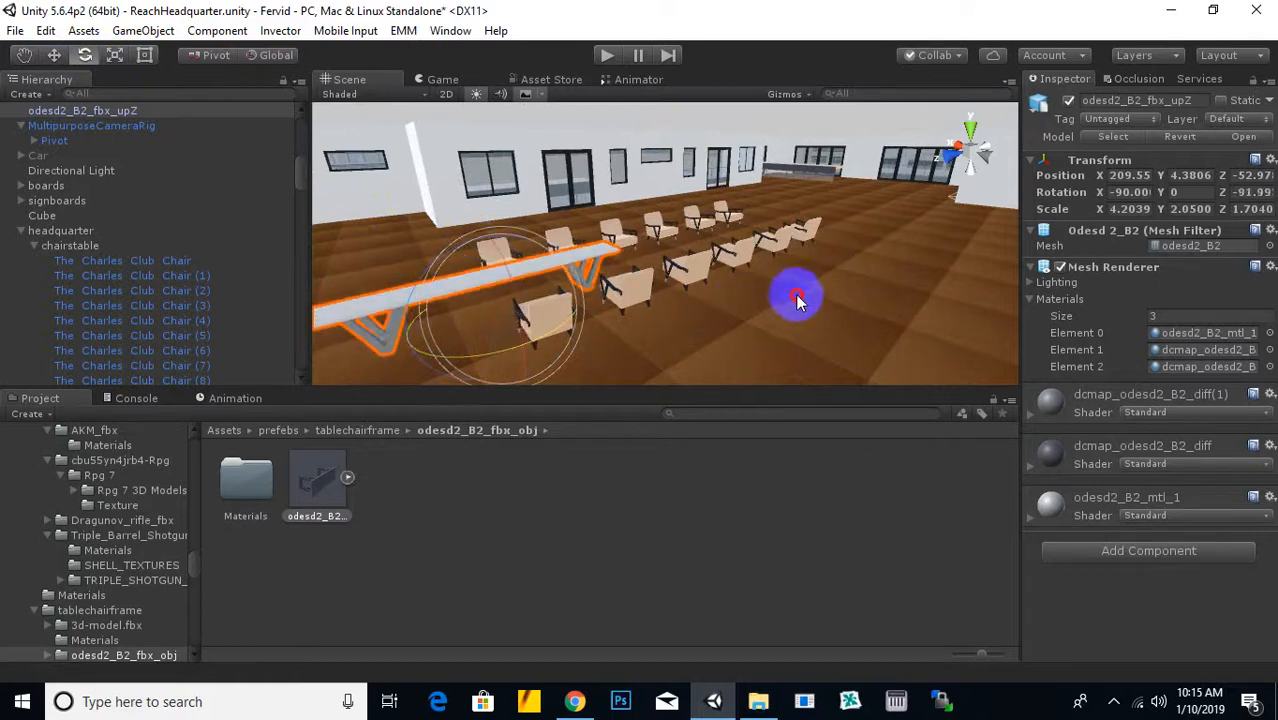
# Apply a dcmap_odesd2_B2_diff material from the table model's Materials folder to the tabletop
pyautogui.doubleClick(245, 478)
pyautogui.moveTo(248, 478); pyautogui.dragTo(524, 318)
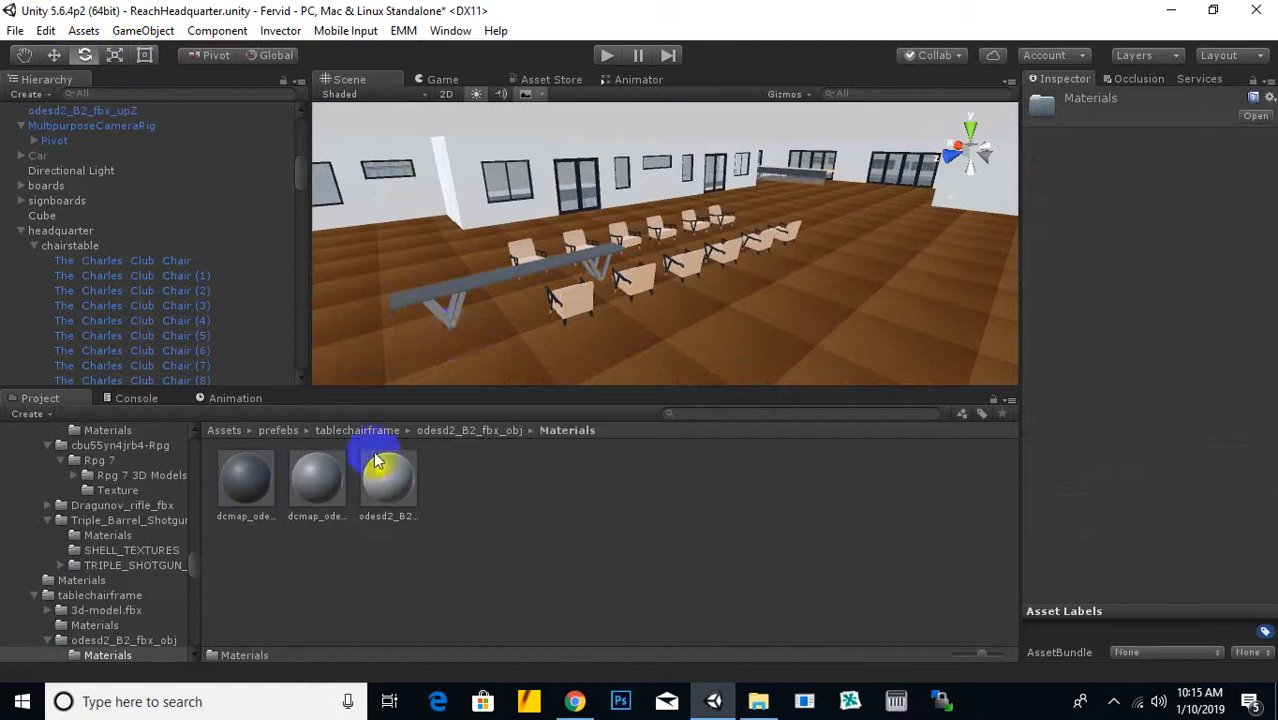
pyautogui.click(507, 281)
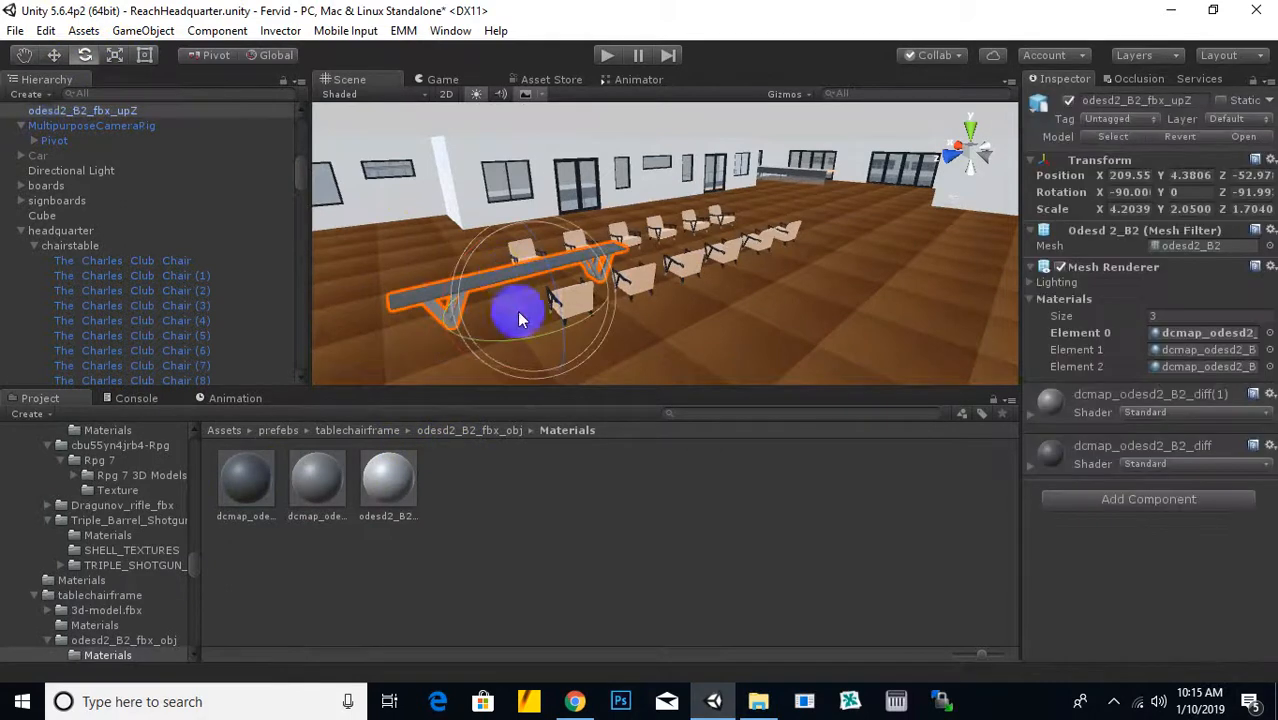
# Move the table between the two chair rows at a Z position of about -57.08
pyautogui.click(55, 55)
pyautogui.moveTo(542, 274); pyautogui.dragTo(625, 338, button='right')
pyautogui.moveTo(625, 338); pyautogui.dragTo(475, 422)
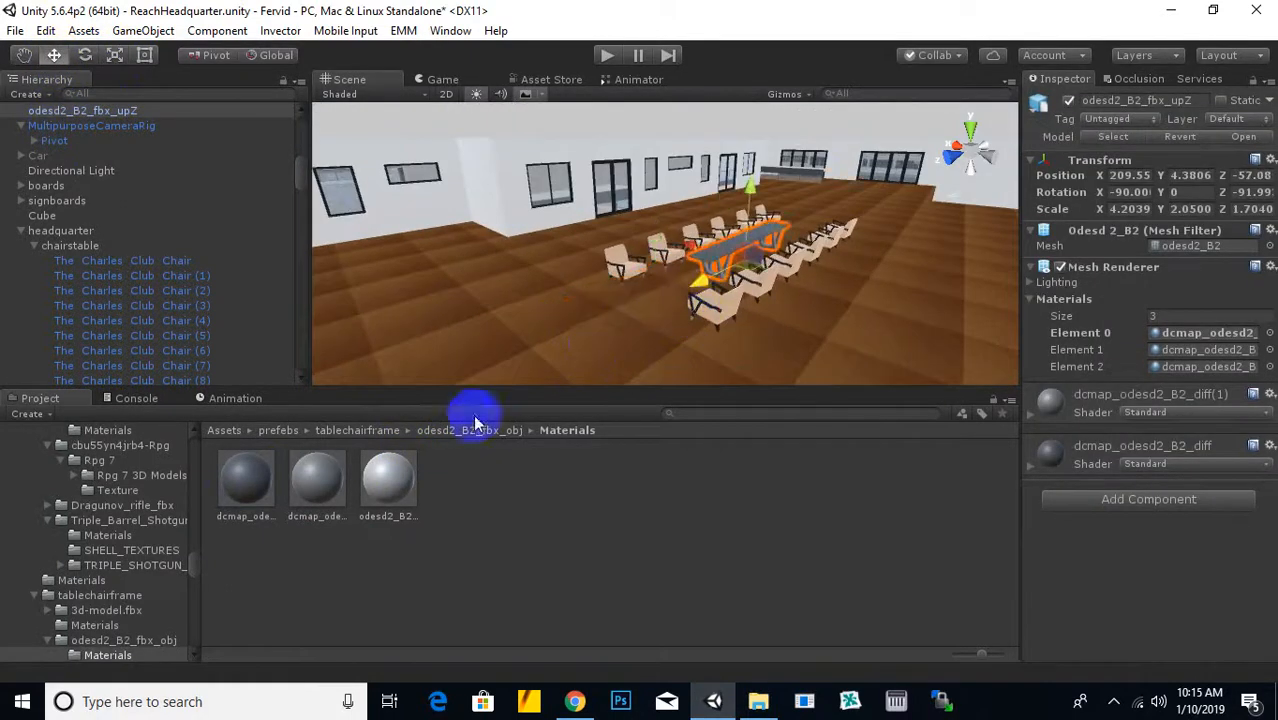
# Apply the 2560x1440 spanish-sky-blue texture from the sprites colors folder to the whole table
pyautogui.click(281, 430)
pyautogui.click(240, 431)
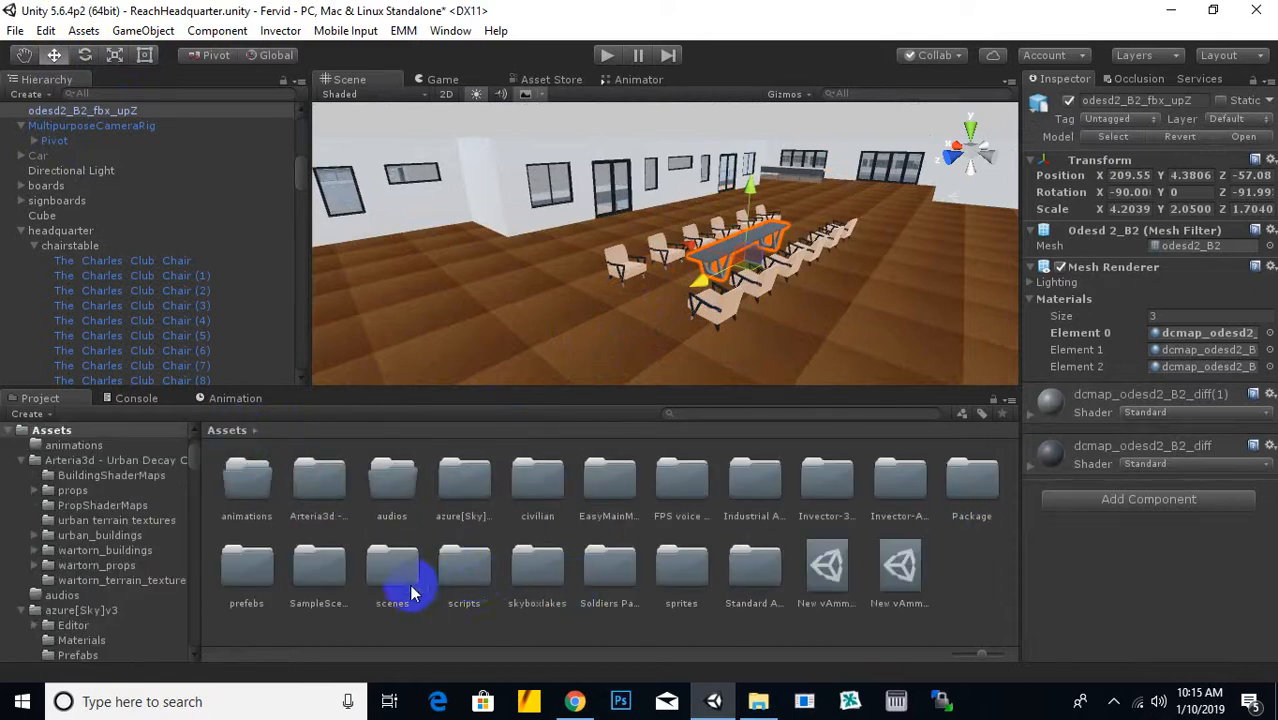
pyautogui.doubleClick(662, 565)
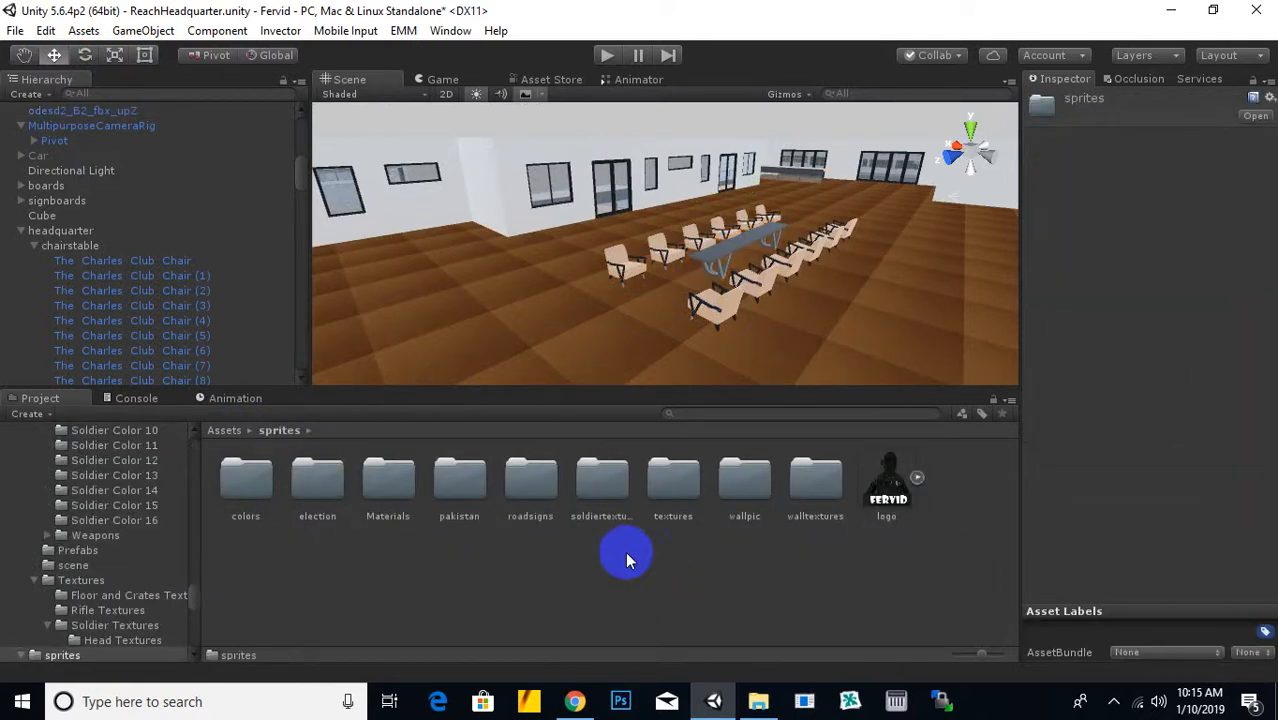
pyautogui.doubleClick(818, 478)
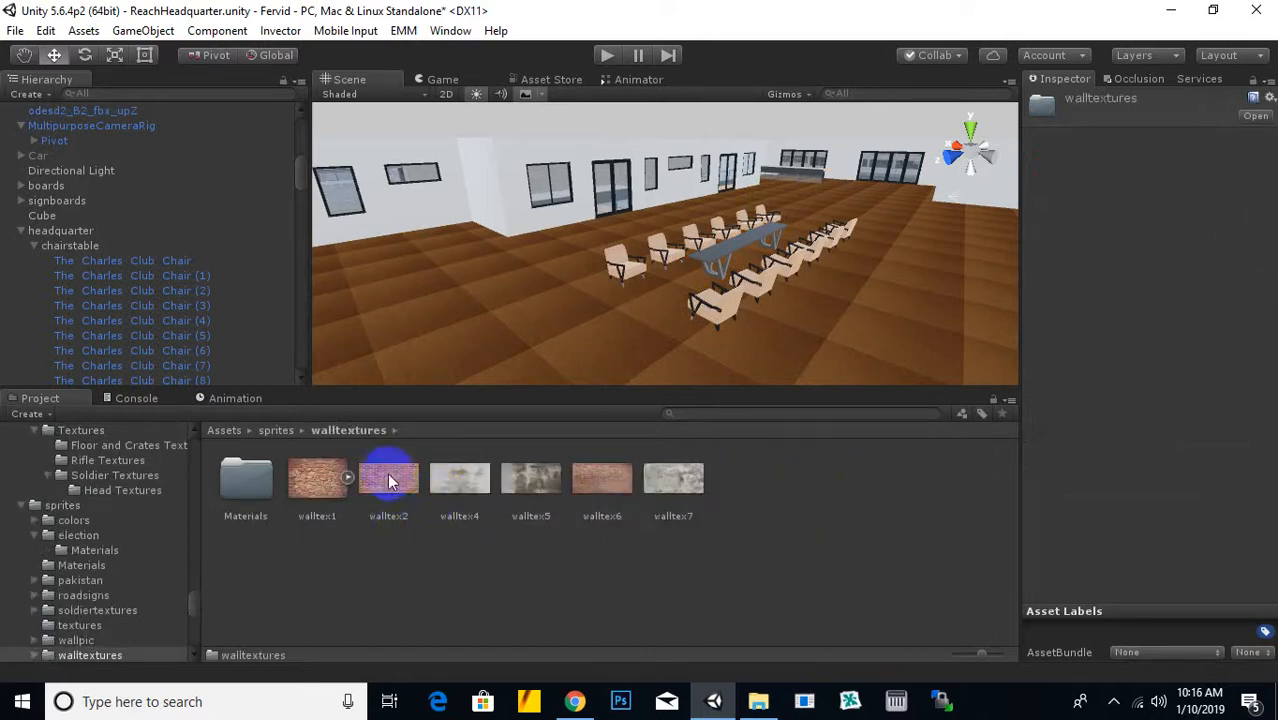
pyautogui.click(276, 430)
pyautogui.click(246, 488)
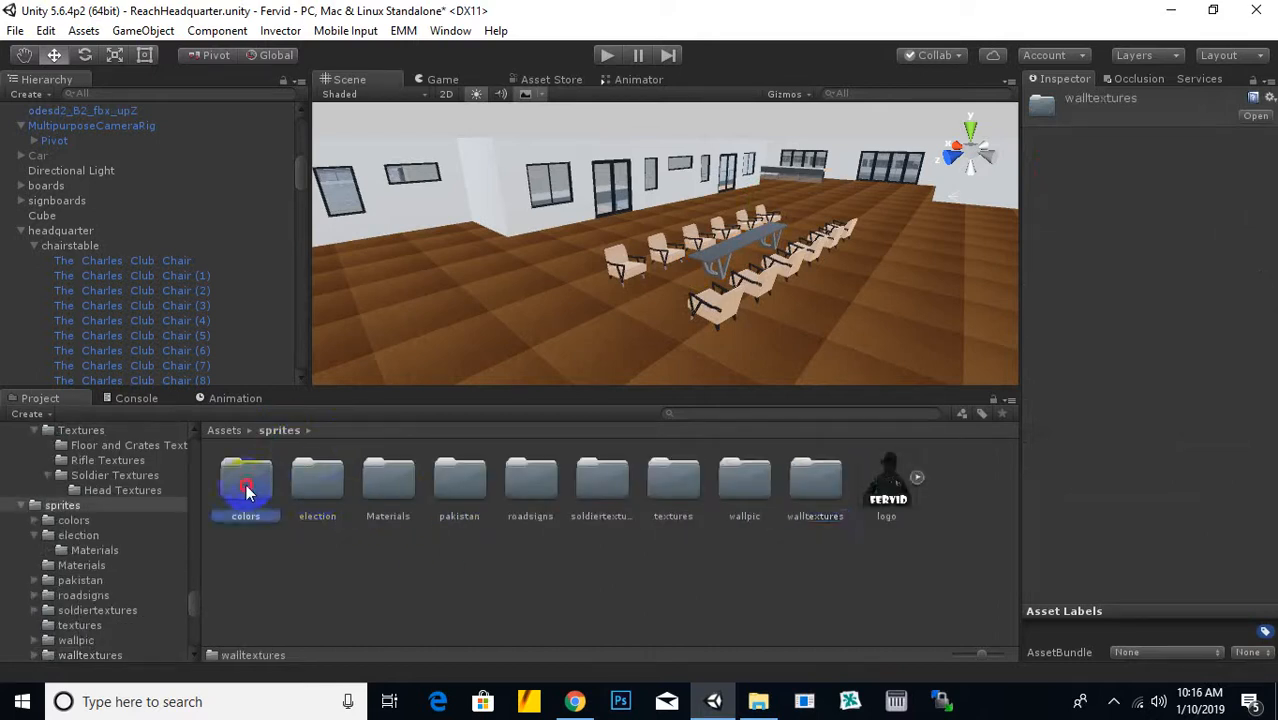
pyautogui.doubleClick(265, 487)
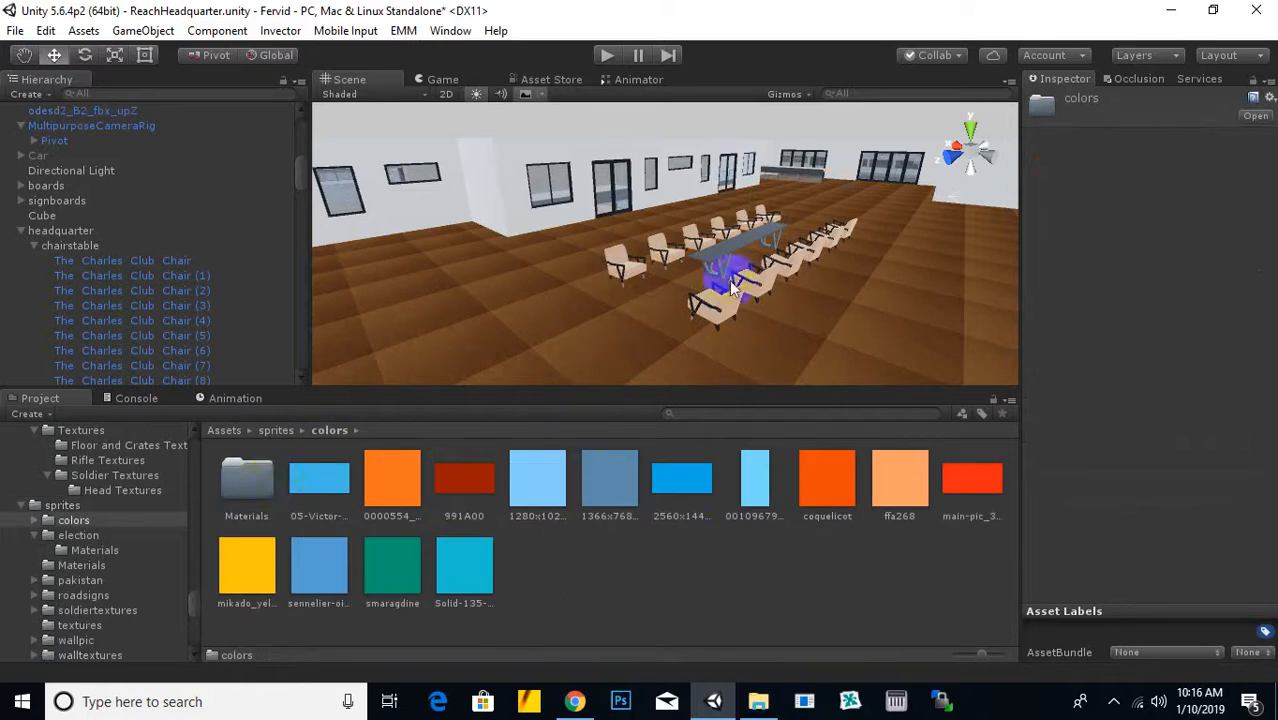
pyautogui.scroll(5, 733, 287)
pyautogui.click(770, 266)
pyautogui.moveTo(682, 474); pyautogui.dragTo(768, 286)
pyautogui.moveTo(747, 284); pyautogui.dragTo(643, 341, button='middle')
pyautogui.scroll(2, 645, 345)
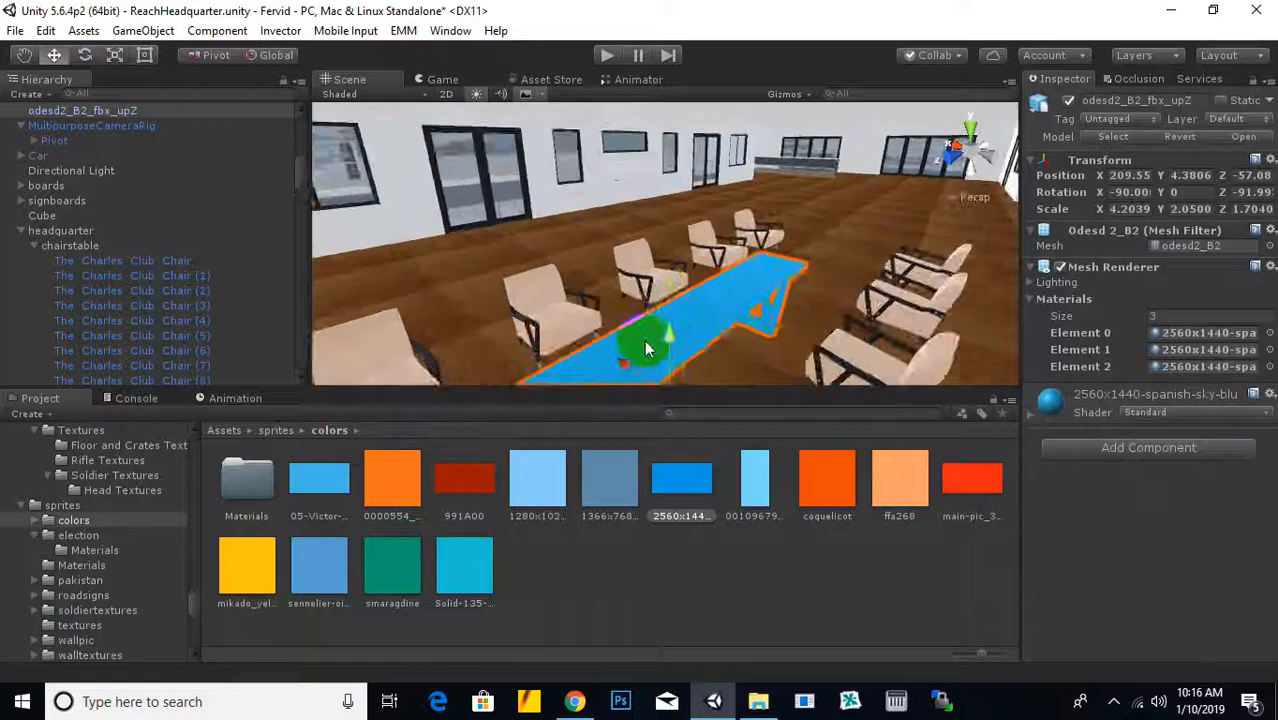
pyautogui.scroll(3, 645, 345)
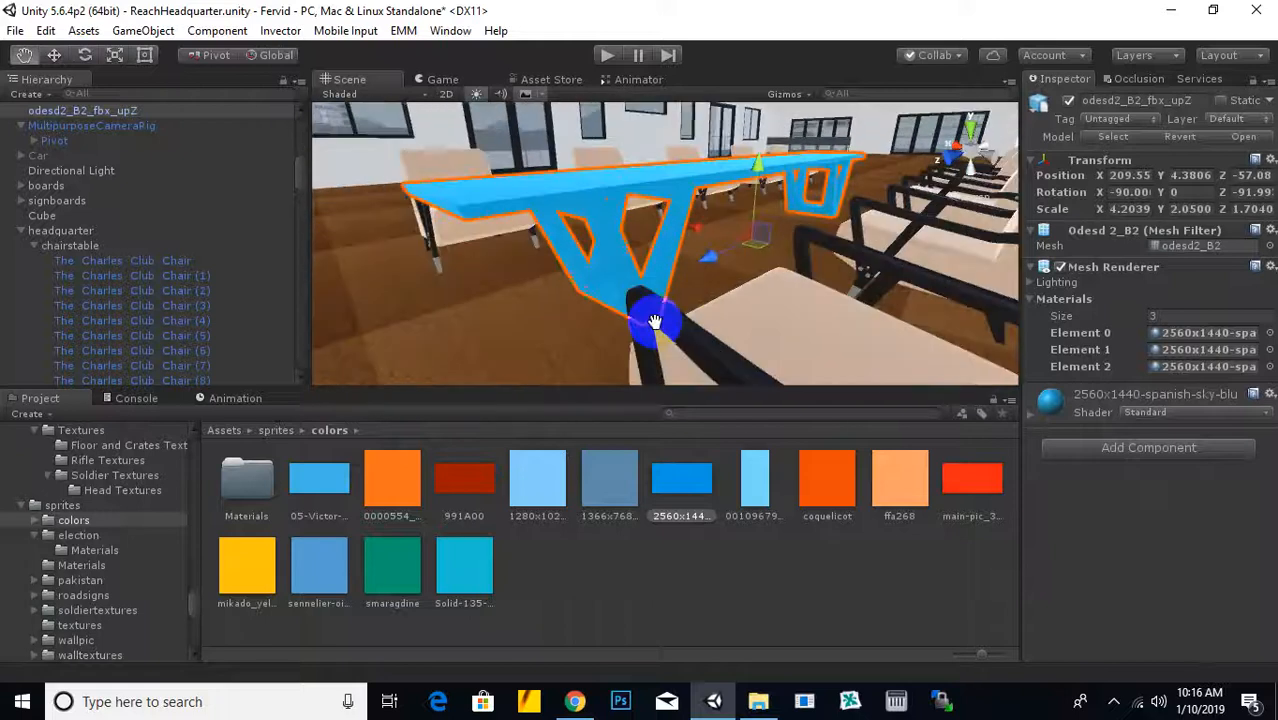
# Open the wartorn_terrain_textures folder inside the Arteria3d - Urban Decay City Pack assets
pyautogui.click(285, 436)
pyautogui.click(229, 433)
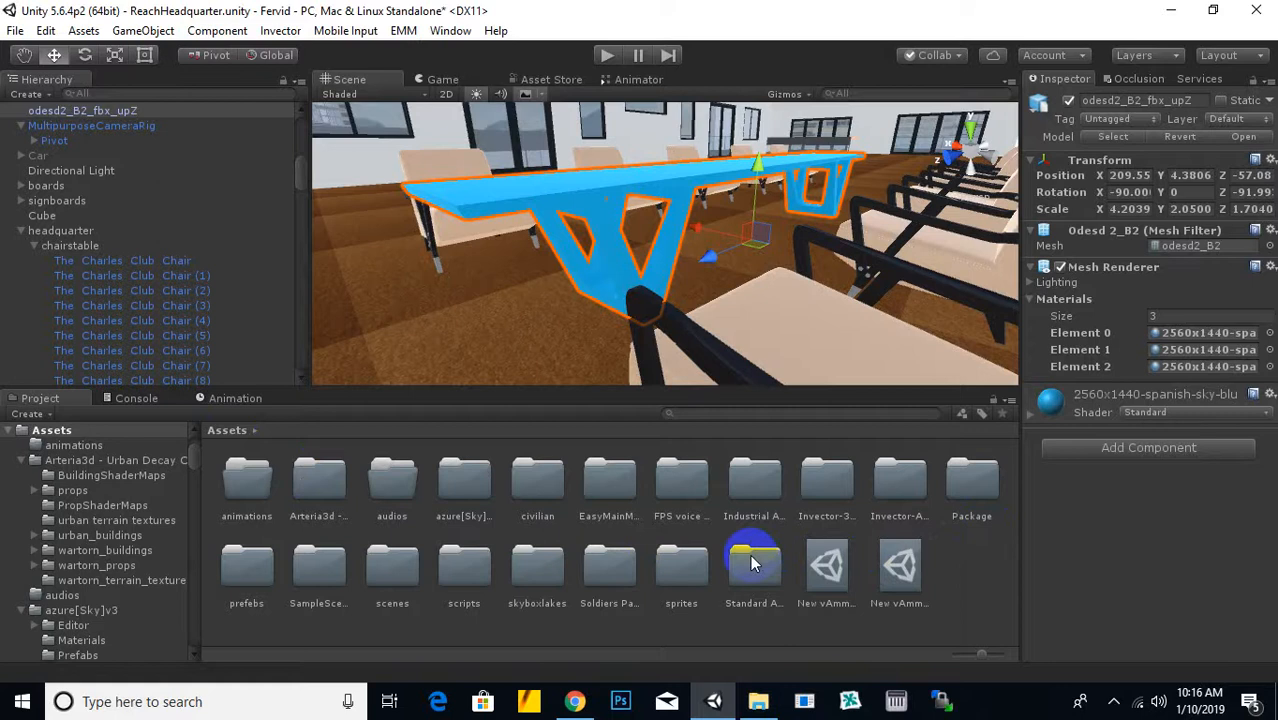
pyautogui.doubleClick(320, 487)
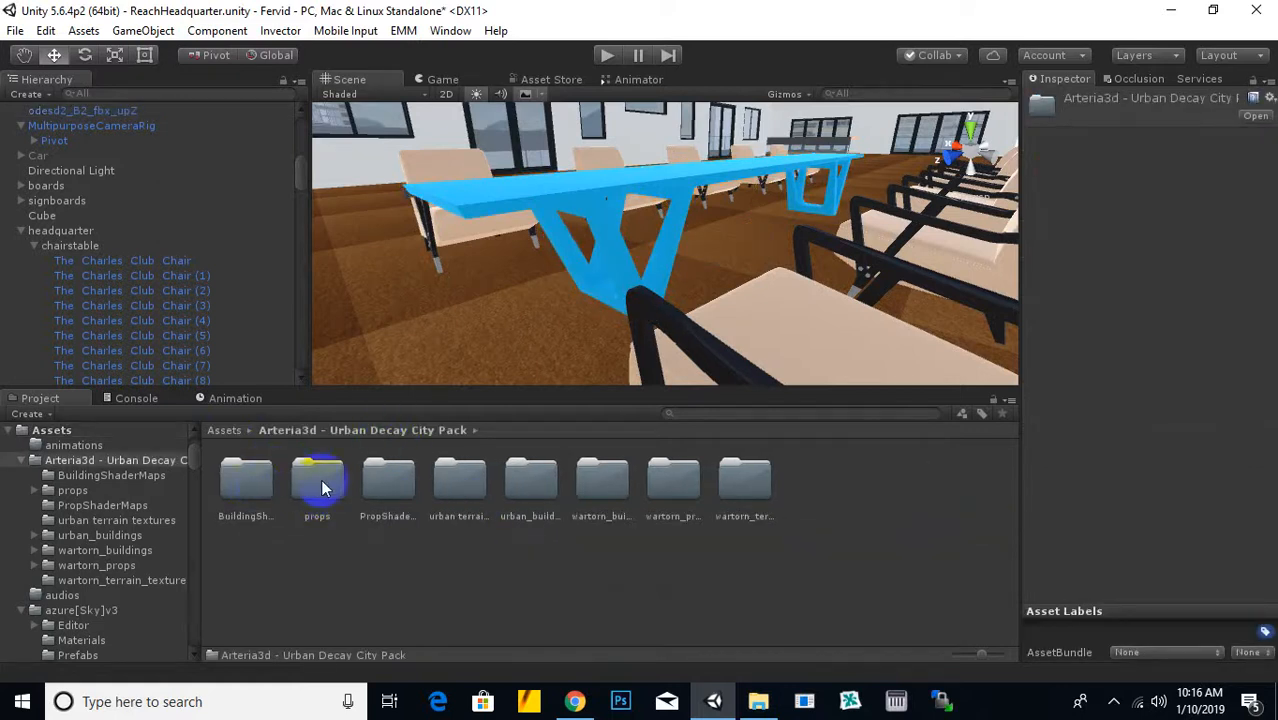
pyautogui.click(676, 485)
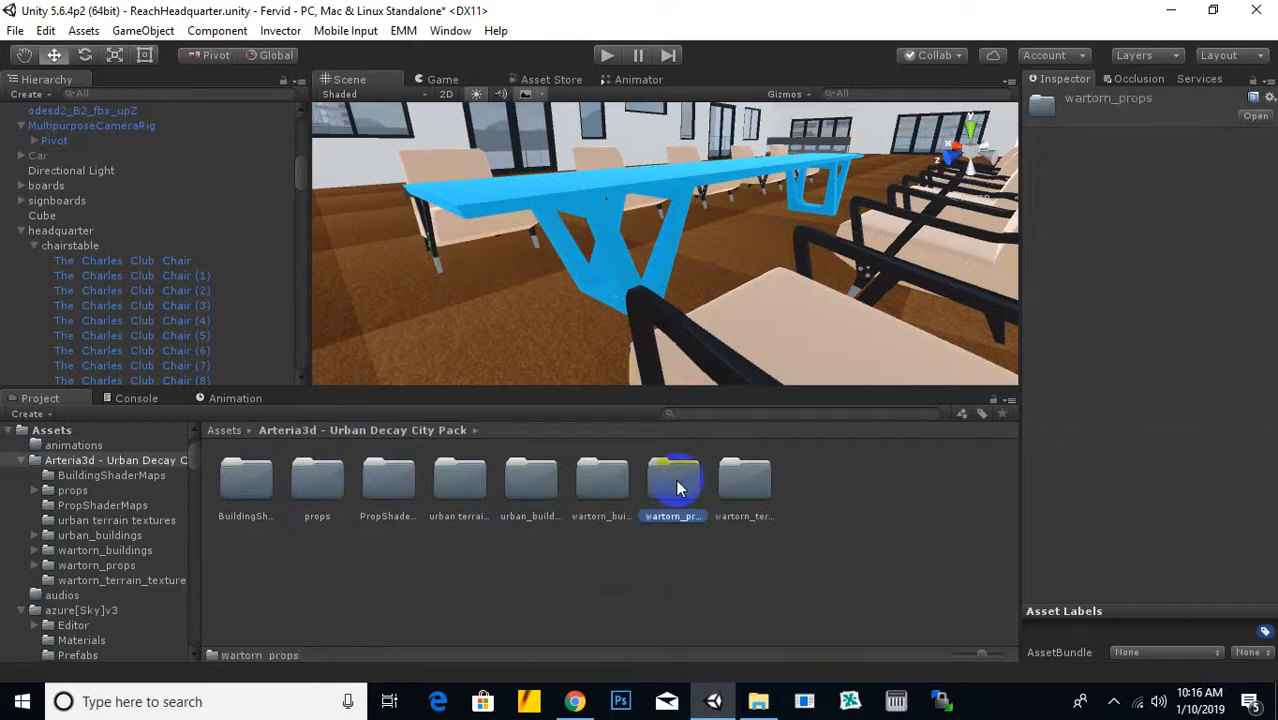
pyautogui.doubleClick(777, 488)
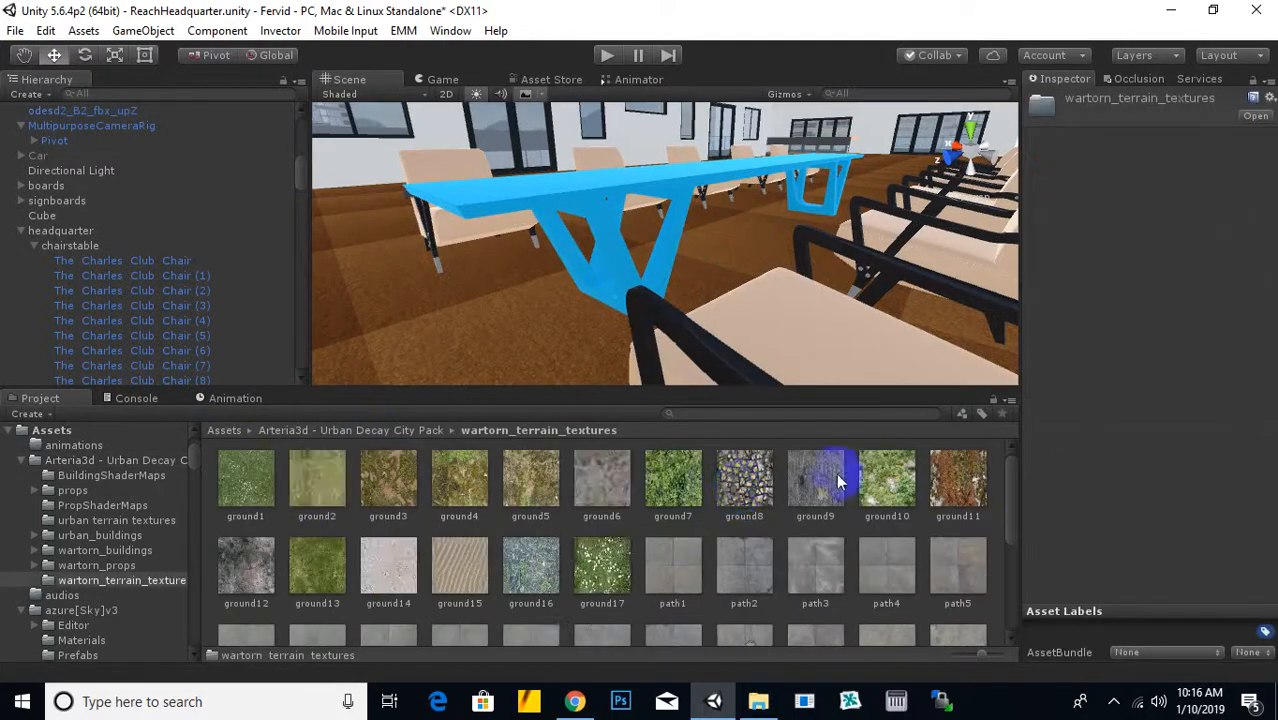
# Apply the ground11 terrain texture to the table
pyautogui.click(585, 207)
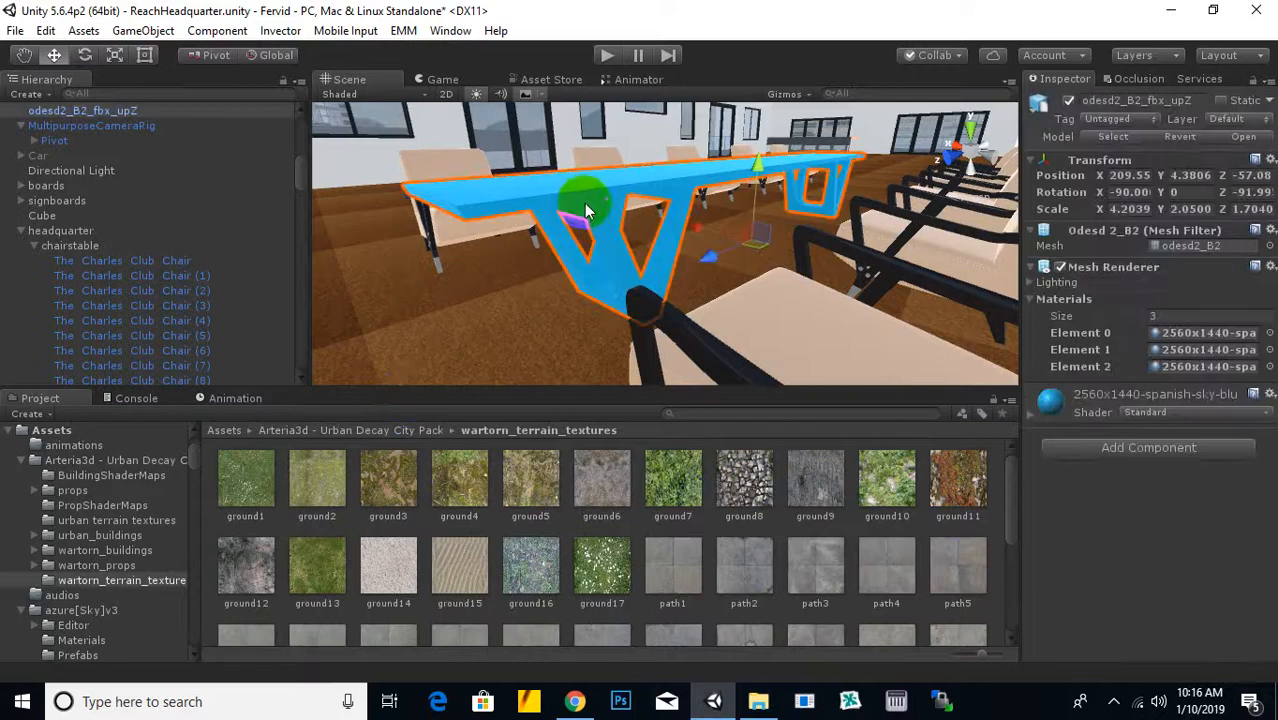
pyautogui.moveTo(850, 345); pyautogui.dragTo(625, 272)
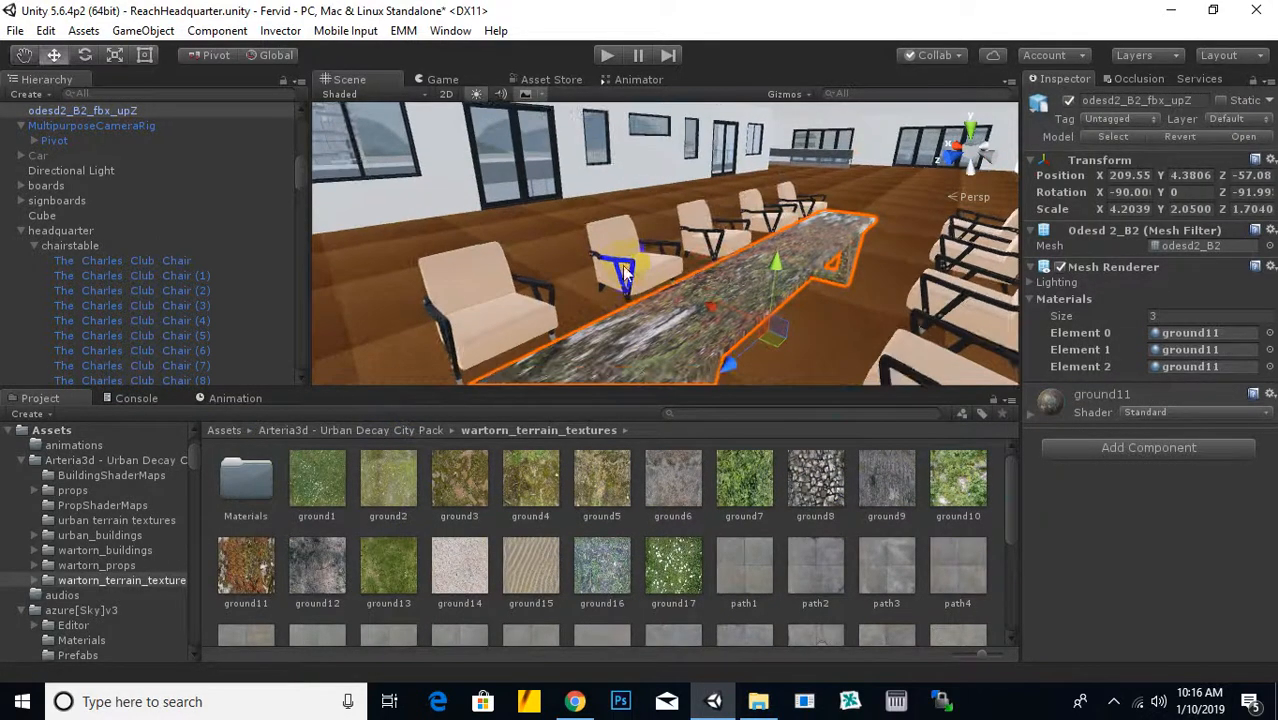
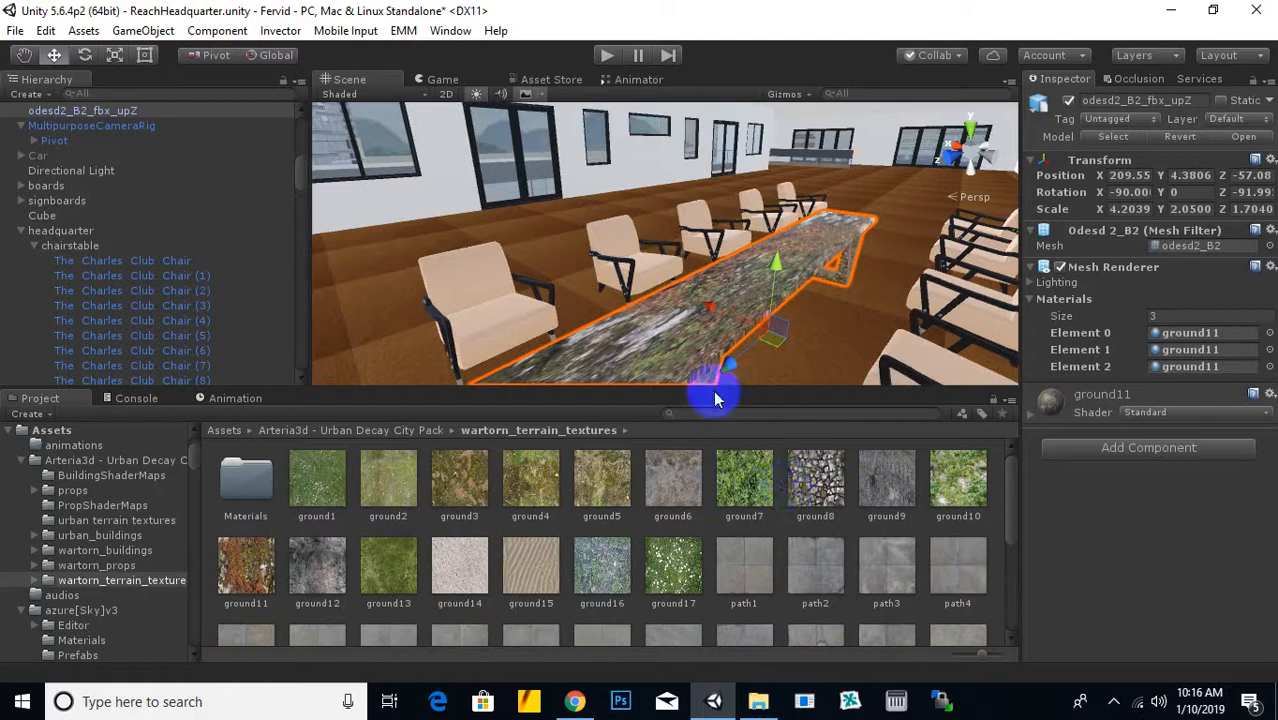
pyautogui.keyDown('alt'); pyautogui.moveTo(715, 399); pyautogui.dragTo(728, 294); pyautogui.keyUp('alt')
# Apply the grey path22 texture to the table's top and legs
pyautogui.scroll(-5, 778, 530)
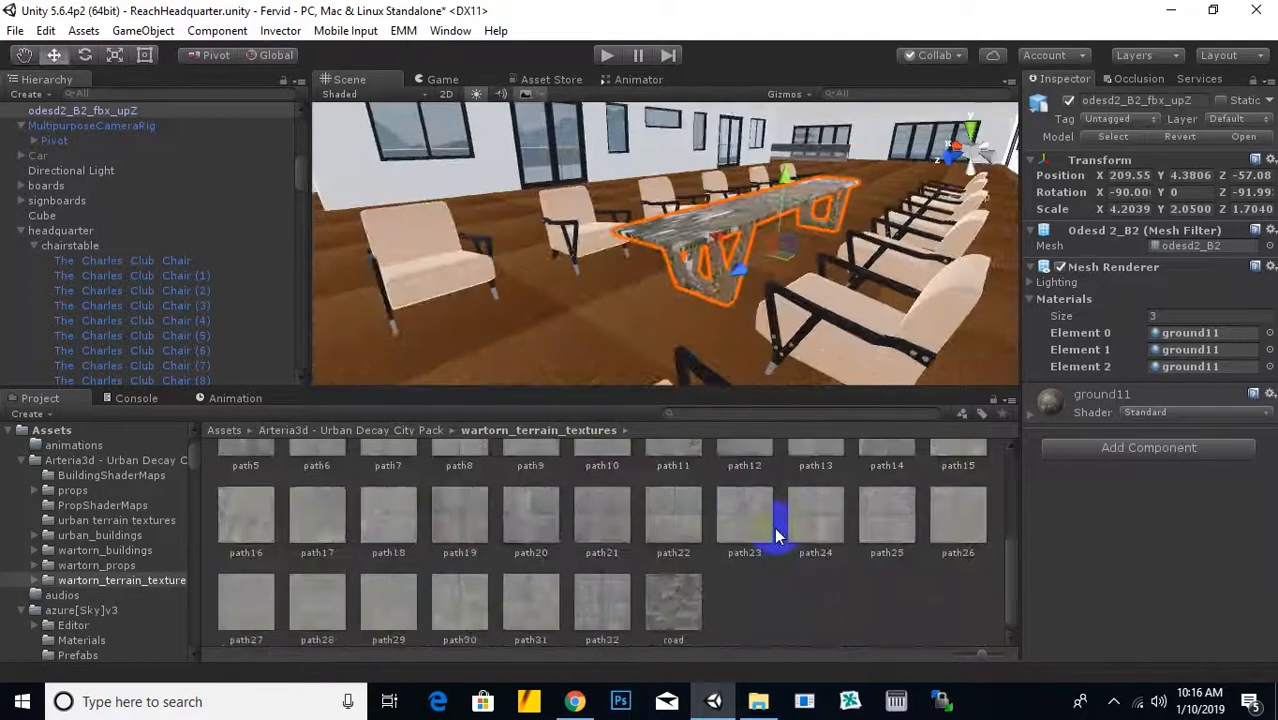
pyautogui.moveTo(673, 600); pyautogui.dragTo(701, 260)
pyautogui.moveTo(685, 485); pyautogui.dragTo(724, 248)
pyautogui.moveTo(724, 248); pyautogui.dragTo(762, 322, button='right')
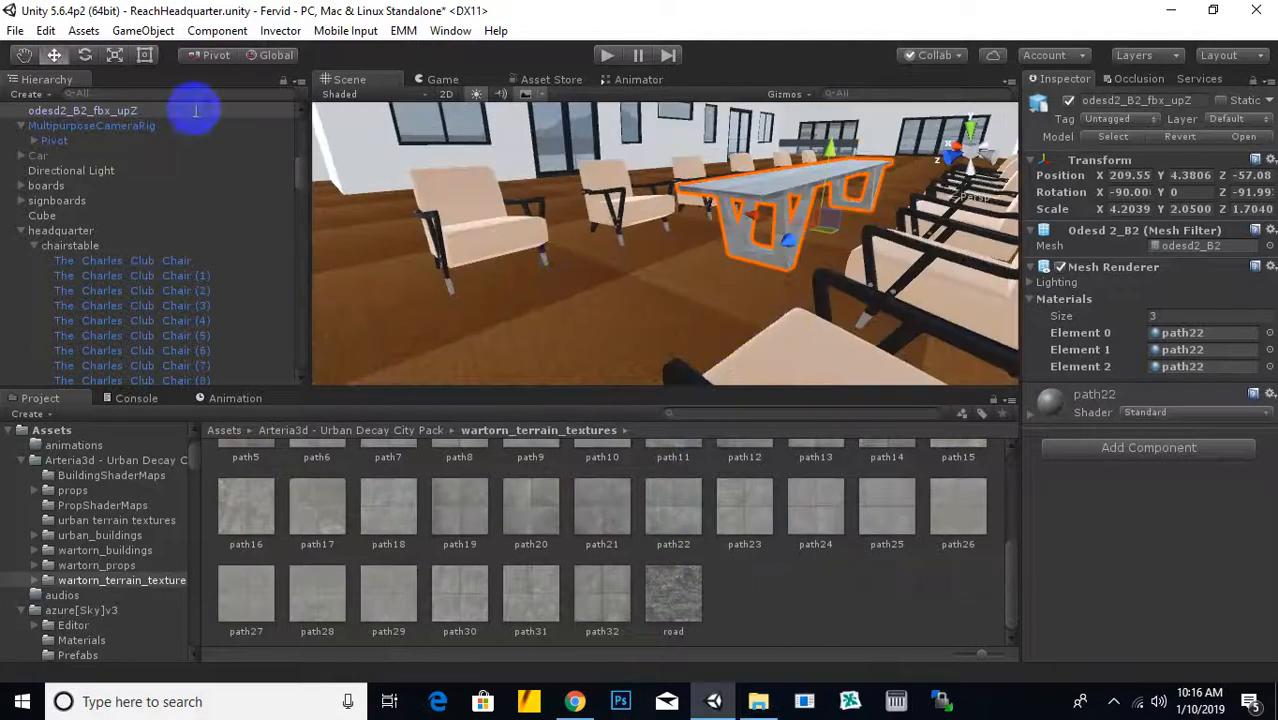
# Enlarge the table to a scale of about 5.76 in X and 2.81 in Y, and reduce its Z scale to about 1.66
pyautogui.moveTo(858, 225)
pyautogui.mouseDown()
pyautogui.moveTo(850, 200)
pyautogui.moveTo(841, 213)
pyautogui.mouseUp()
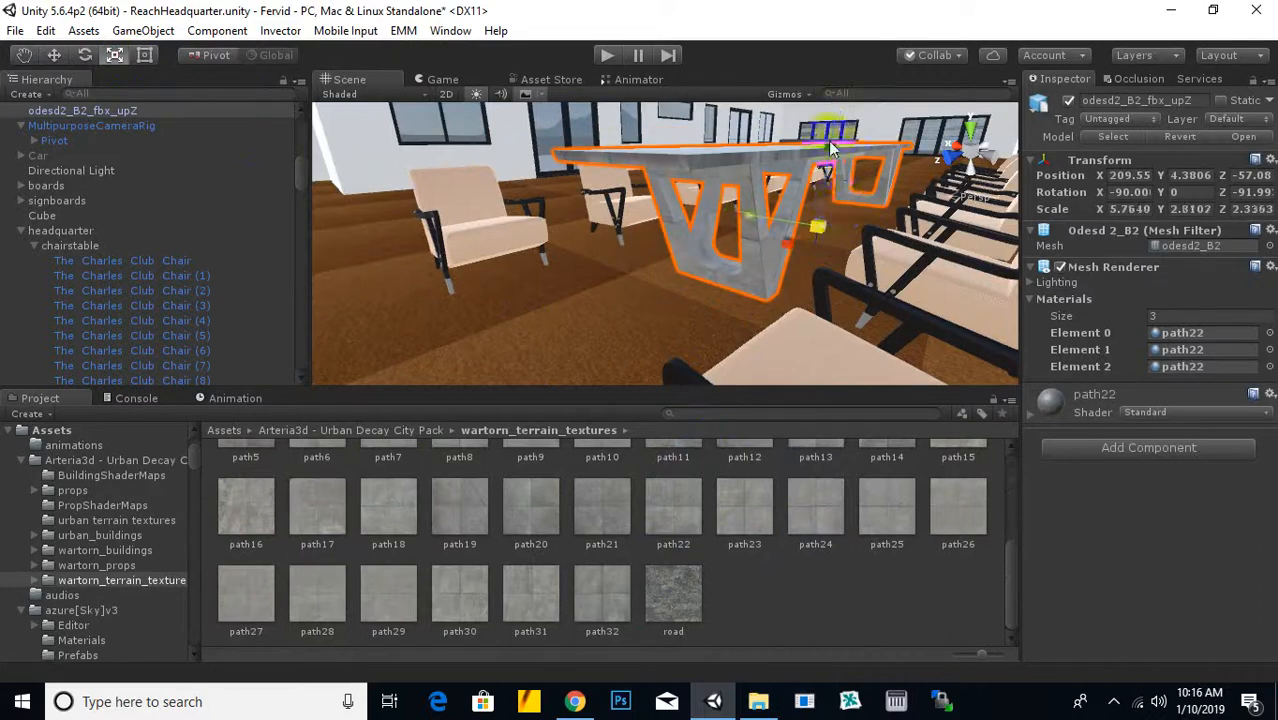
pyautogui.moveTo(828, 141); pyautogui.dragTo(643, 314)
pyautogui.scroll(-5, 815, 198)
pyautogui.moveTo(643, 314)
pyautogui.mouseDown(button='middle')
pyautogui.moveTo(705, 313)
pyautogui.moveTo(632, 335)
pyautogui.mouseUp(button='middle')
# Rotate the table slightly to a Z rotation of about -91.22 to line it up with the chair rows
pyautogui.click(56, 58)
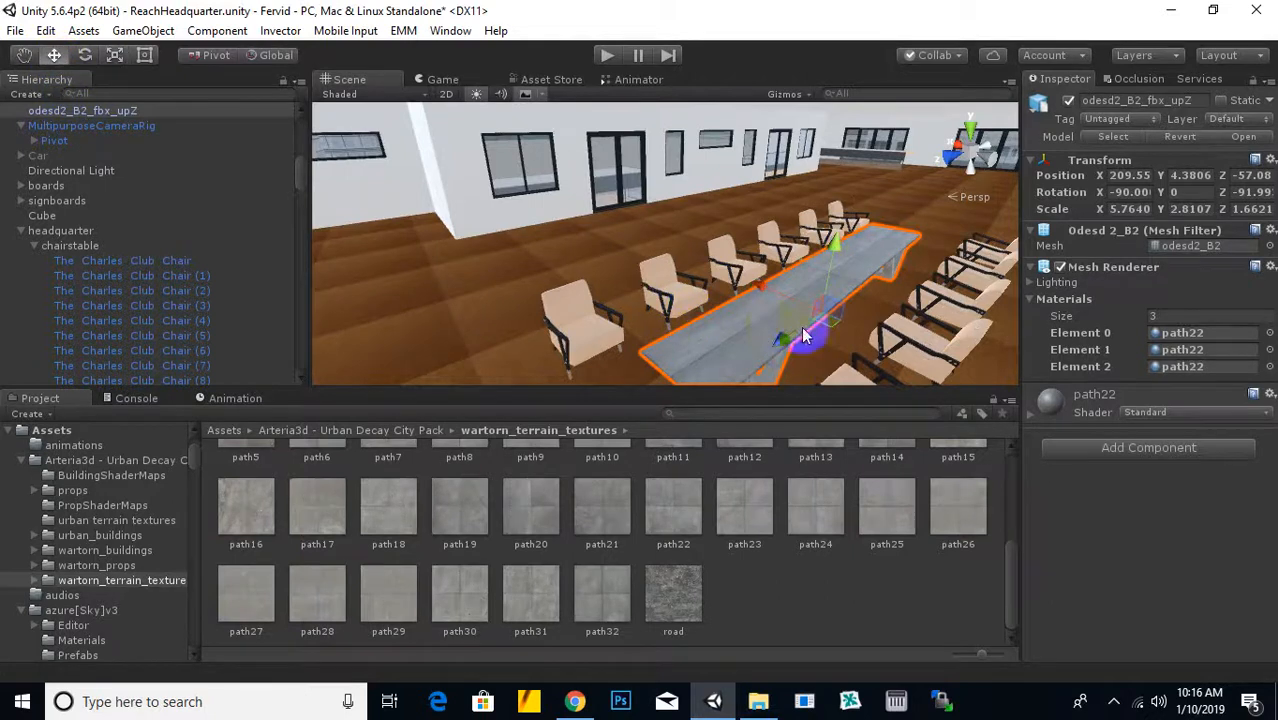
pyautogui.keyDown('alt'); pyautogui.moveTo(884, 300); pyautogui.dragTo(896, 277); pyautogui.keyUp('alt')
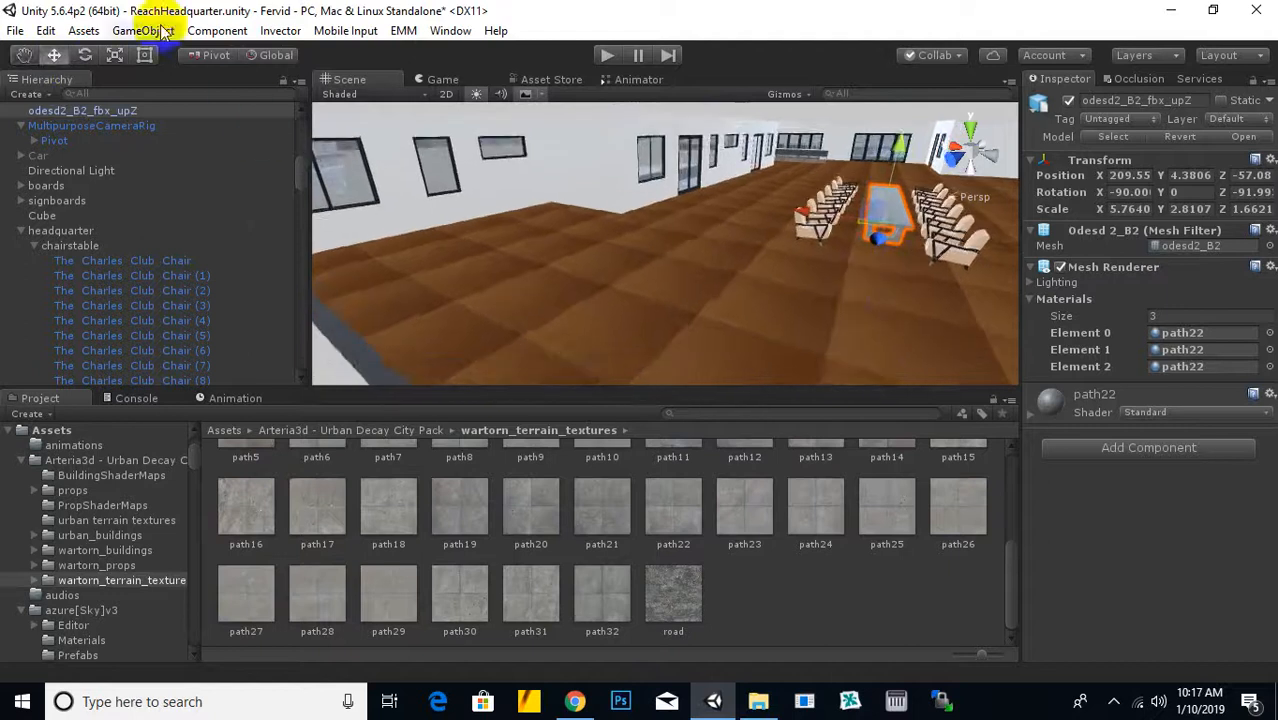
pyautogui.click(80, 58)
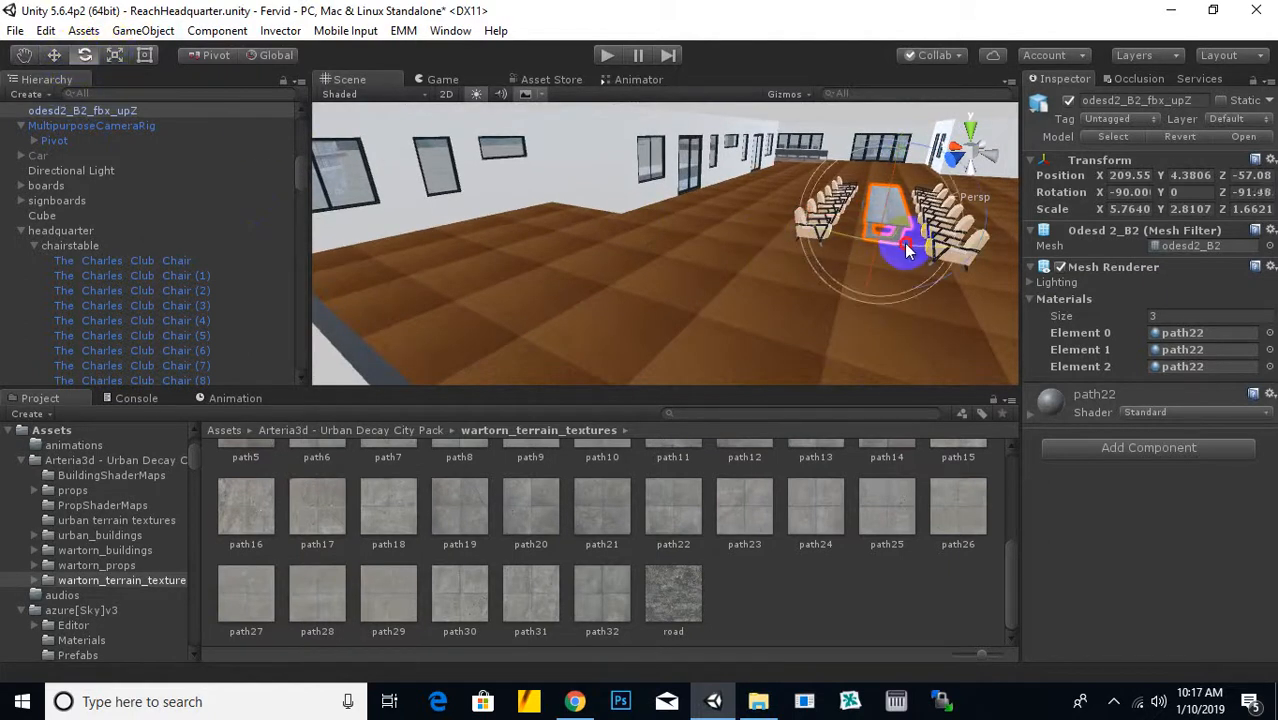
# Enlarge the table to a scale of about 7.26 in X and 3.54 in Y, and lower its Z scale to about 1.59
pyautogui.click(115, 55)
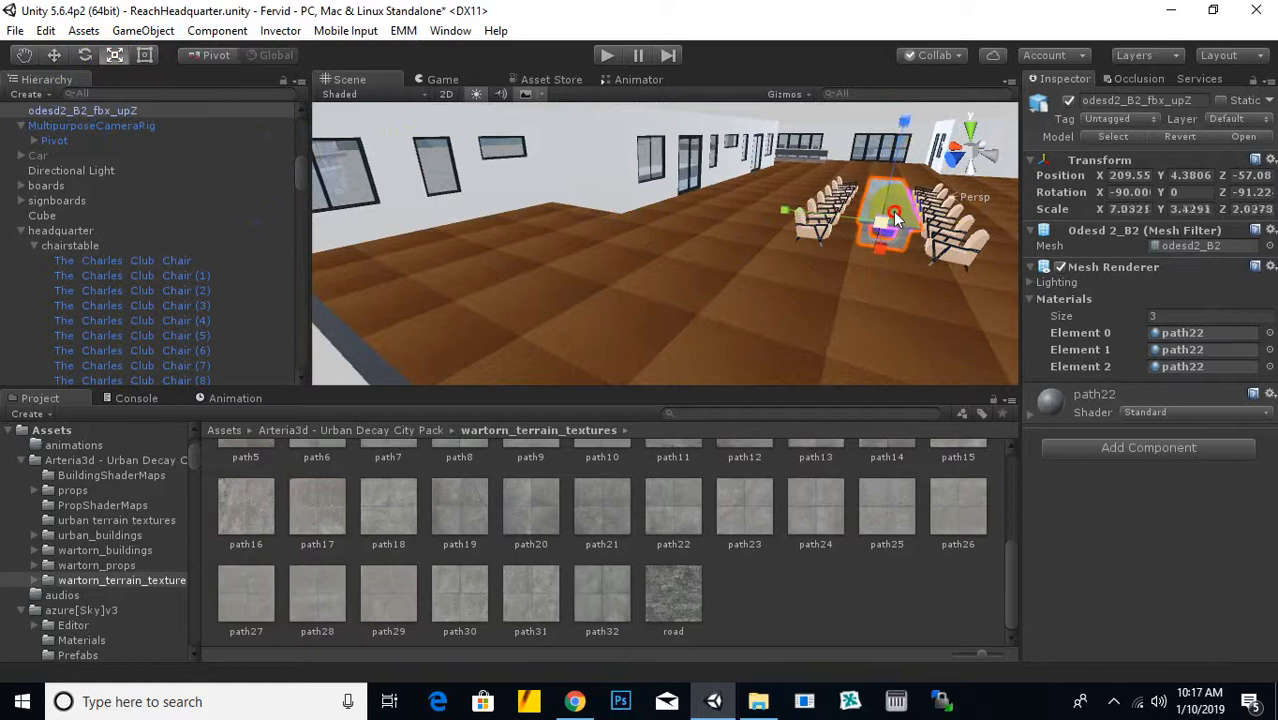
pyautogui.scroll(2, 897, 219)
pyautogui.moveTo(897, 219); pyautogui.dragTo(846, 208, button='middle')
pyautogui.scroll(2, 864, 224)
pyautogui.scroll(2, 852, 232)
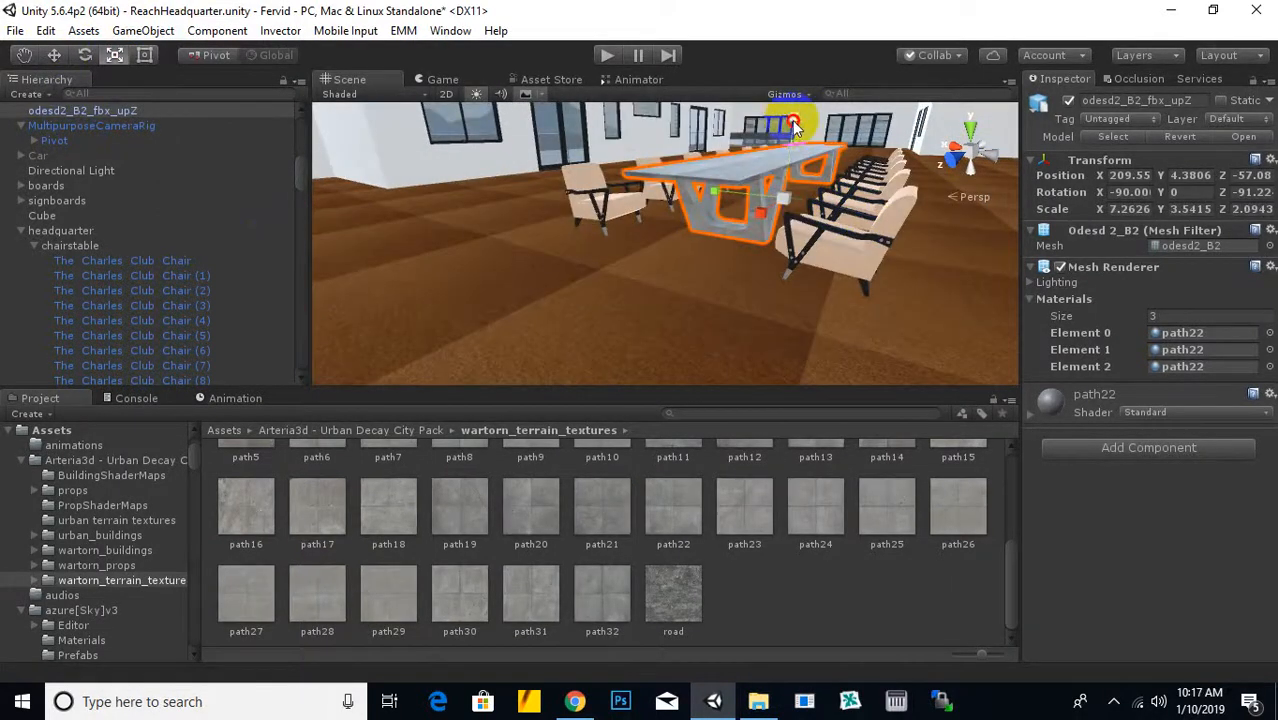
pyautogui.moveTo(793, 127); pyautogui.dragTo(798, 140)
pyautogui.moveTo(798, 140); pyautogui.dragTo(688, 300, button='right')
# Shift the table slightly along the X axis between the chair rows and select The Charles Club Chair (5)
pyautogui.click(57, 58)
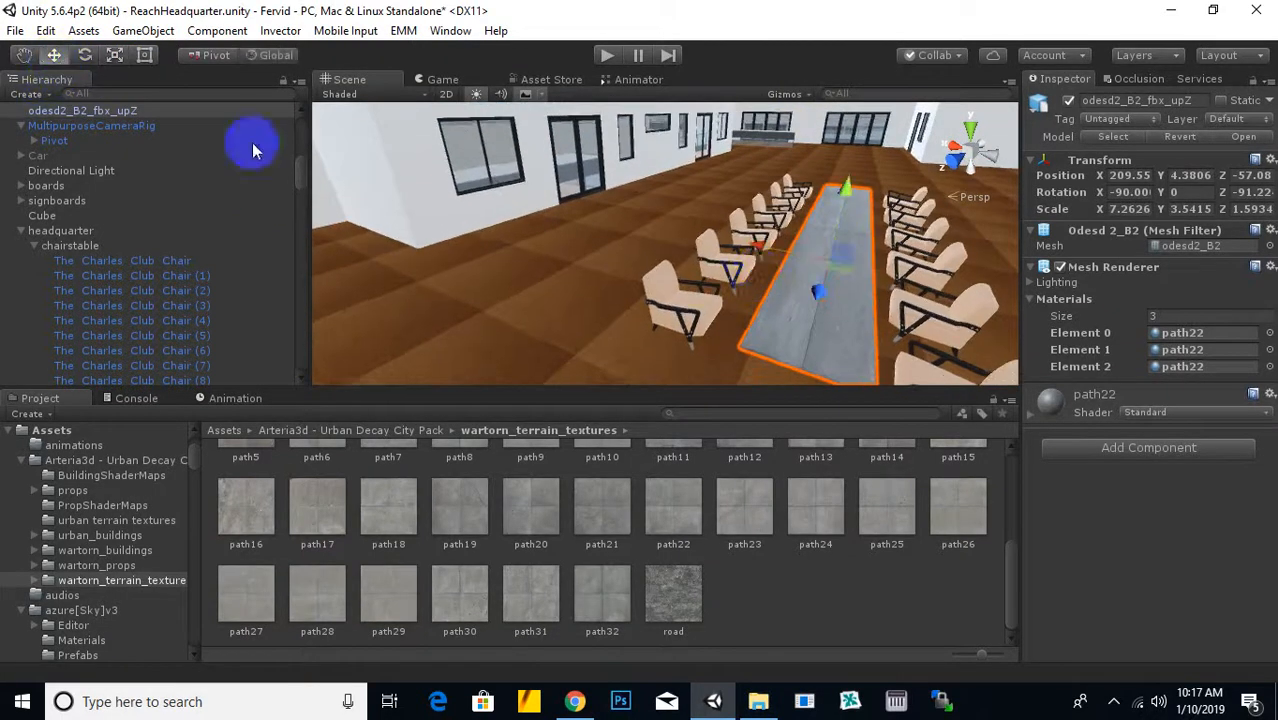
pyautogui.moveTo(756, 248)
pyautogui.mouseDown()
pyautogui.moveTo(752, 282)
pyautogui.moveTo(710, 320)
pyautogui.mouseUp()
pyautogui.click(710, 320)
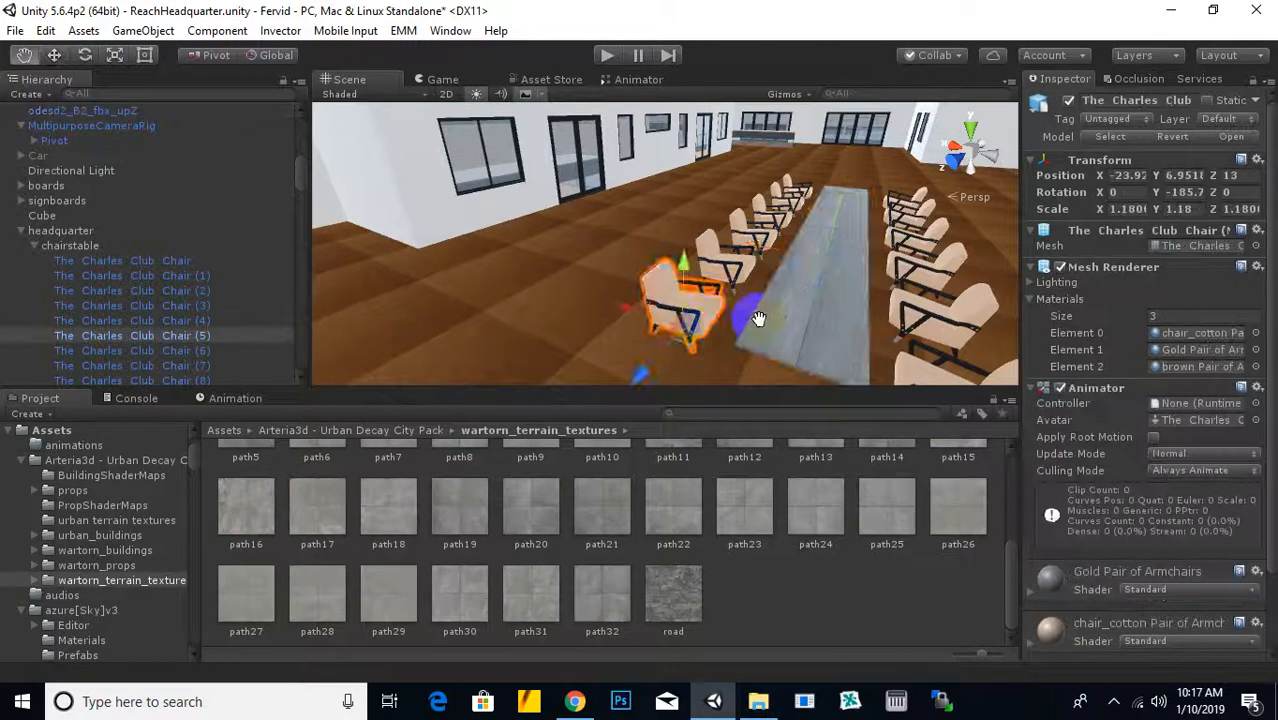
# Duplicate The Charles Club Chair (5) out beyond the table's near end and turn the copy to a Y rotation of about -277.4
pyautogui.moveTo(710, 320); pyautogui.dragTo(727, 314, button='right')
pyautogui.hotkey('ctrl', 'd')
pyautogui.moveTo(664, 188); pyautogui.dragTo(668, 271)
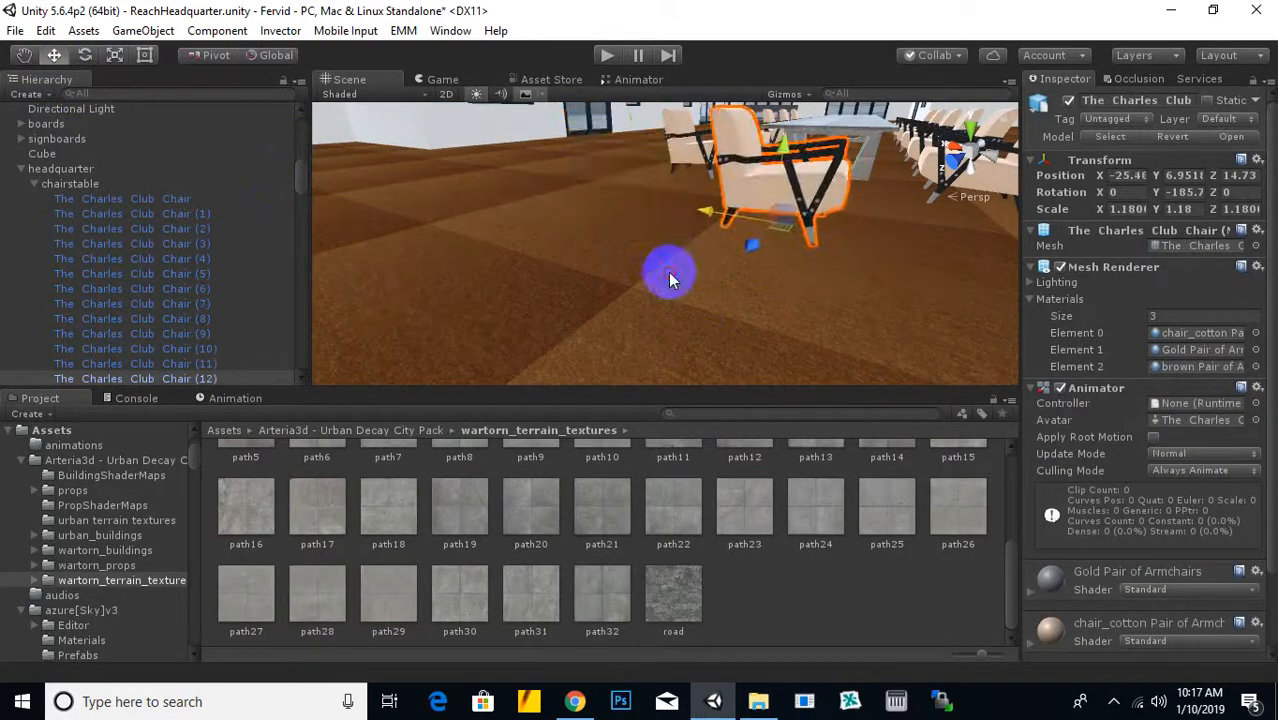
pyautogui.click(85, 56)
pyautogui.moveTo(765, 265); pyautogui.dragTo(1081, 273)
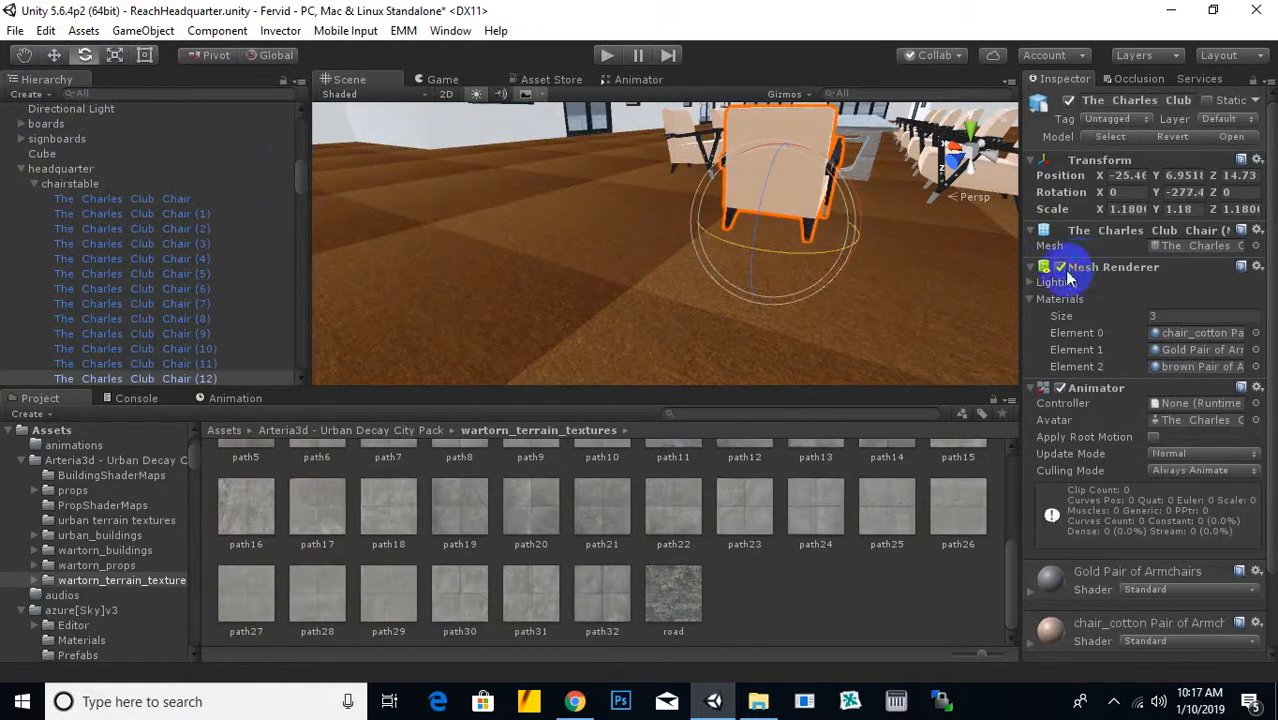
# Position the duplicated chair at the head of the table, at about X -25.65 and Z 14.73
pyautogui.click(54, 55)
pyautogui.keyDown('alt'); pyautogui.moveTo(760, 230); pyautogui.dragTo(747, 287); pyautogui.keyUp('alt')
pyautogui.scroll(5, 747, 287)
pyautogui.moveTo(653, 316); pyautogui.dragTo(617, 354)
pyautogui.scroll(-3, 635, 338)
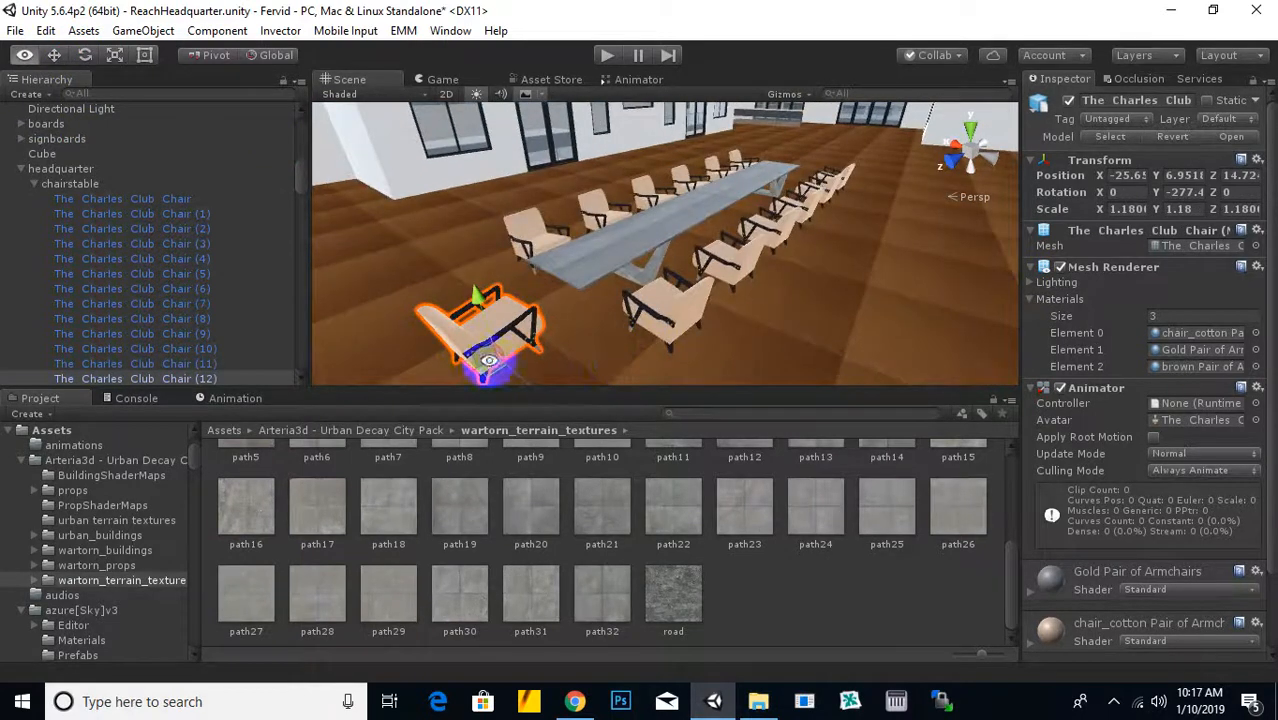
pyautogui.keyDown('alt'); pyautogui.moveTo(488, 362); pyautogui.dragTo(497, 343); pyautogui.keyUp('alt')
pyautogui.moveTo(497, 343); pyautogui.dragTo(482, 280, button='middle')
pyautogui.scroll(-3, 491, 277)
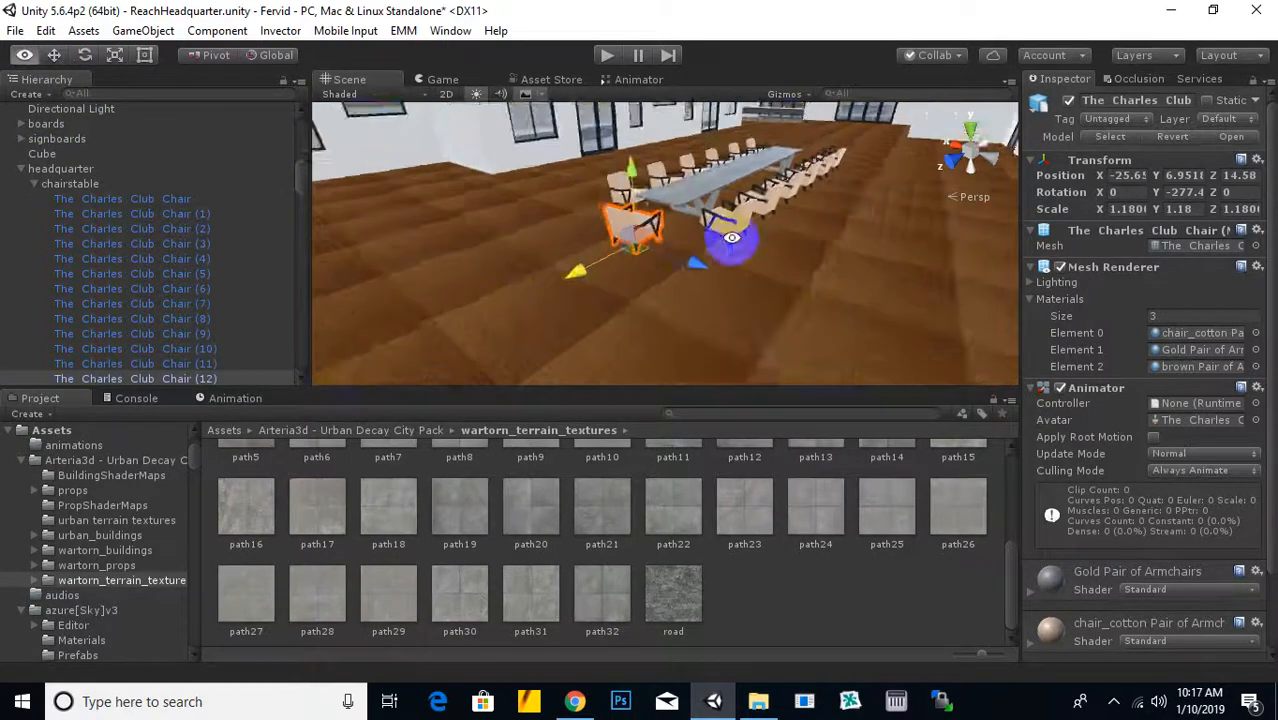
pyautogui.keyDown('alt'); pyautogui.moveTo(585, 320); pyautogui.dragTo(693, 317); pyautogui.keyUp('alt')
pyautogui.scroll(5, 540, 302)
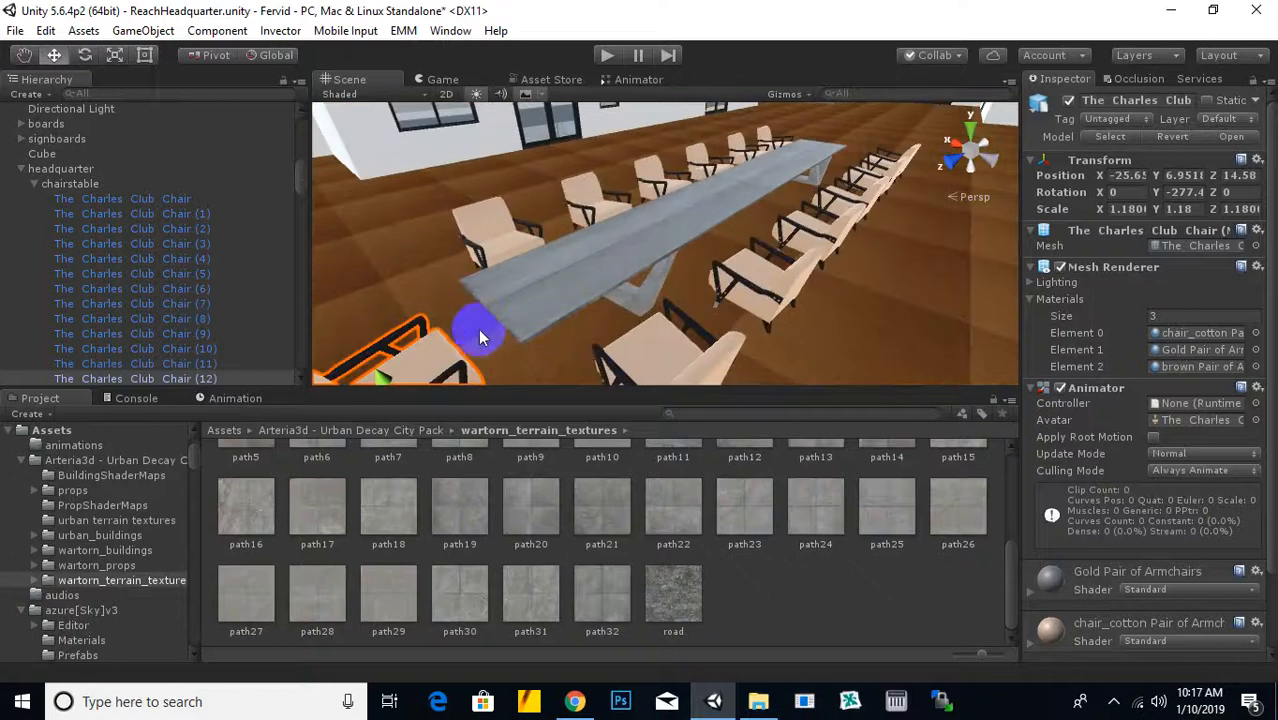
pyautogui.moveTo(478, 330); pyautogui.dragTo(513, 286, button='middle')
pyautogui.moveTo(595, 285); pyautogui.dragTo(585, 290)
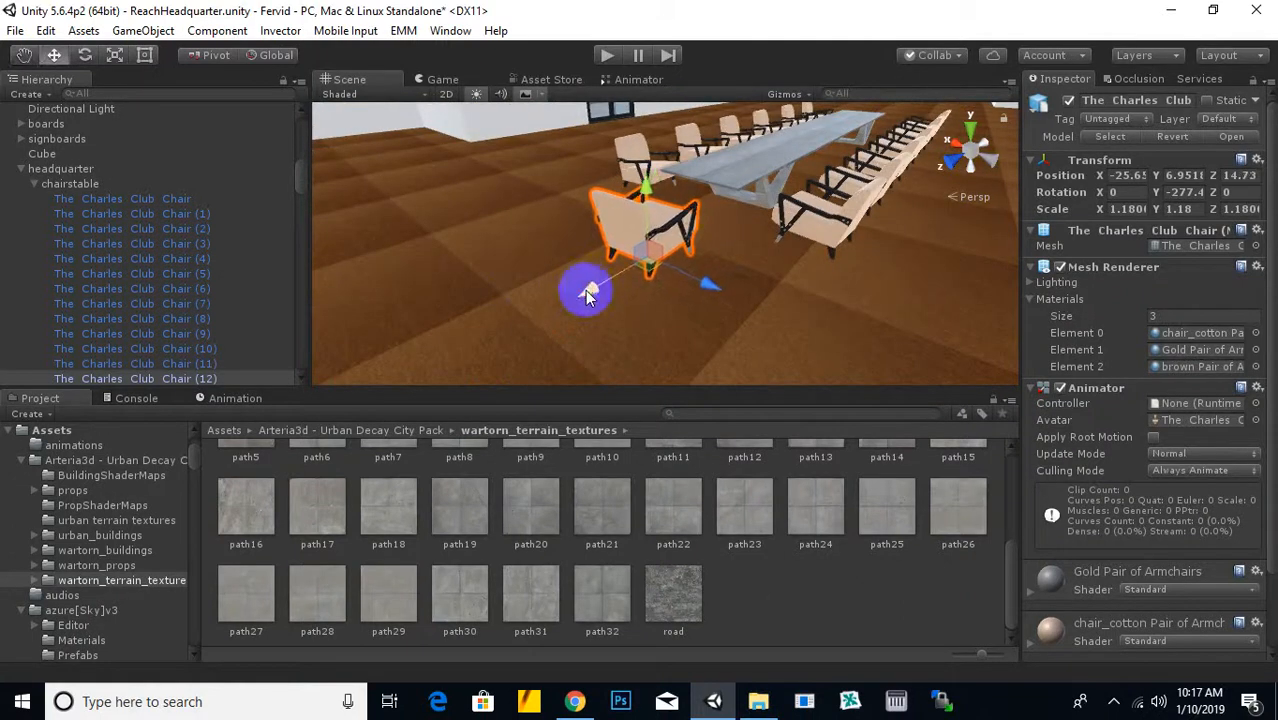
# Examine the meeting area and the white wall with windows and doors beside the chair rows
pyautogui.scroll(-3, 736, 242)
pyautogui.moveTo(742, 215); pyautogui.dragTo(745, 253, button='middle')
pyautogui.scroll(3, 735, 240)
pyautogui.keyDown('alt'); pyautogui.moveTo(733, 238); pyautogui.dragTo(802, 177); pyautogui.keyUp('alt')
pyautogui.scroll(2, 704, 245)
pyautogui.scroll(-3, 722, 237)
pyautogui.scroll(3, 792, 176)
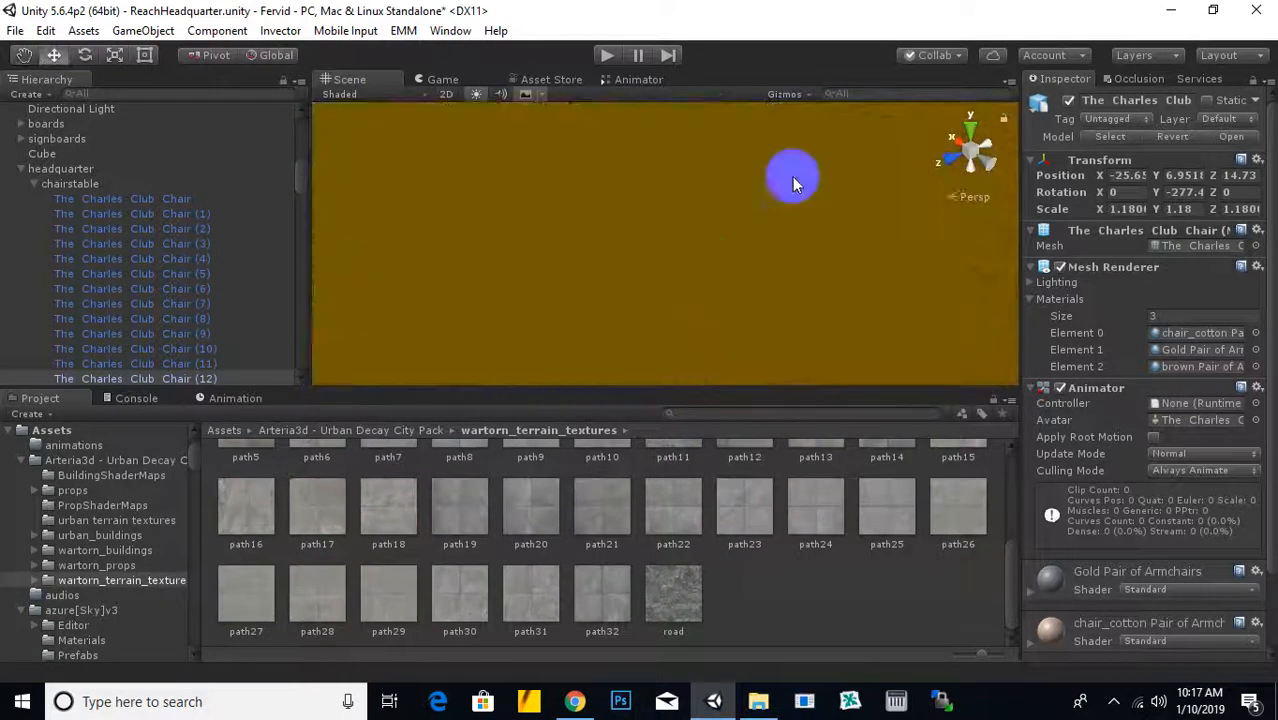
pyautogui.scroll(-3, 665, 271)
pyautogui.keyDown('alt'); pyautogui.moveTo(665, 271); pyautogui.dragTo(827, 143); pyautogui.keyUp('alt')
pyautogui.scroll(3, 819, 157)
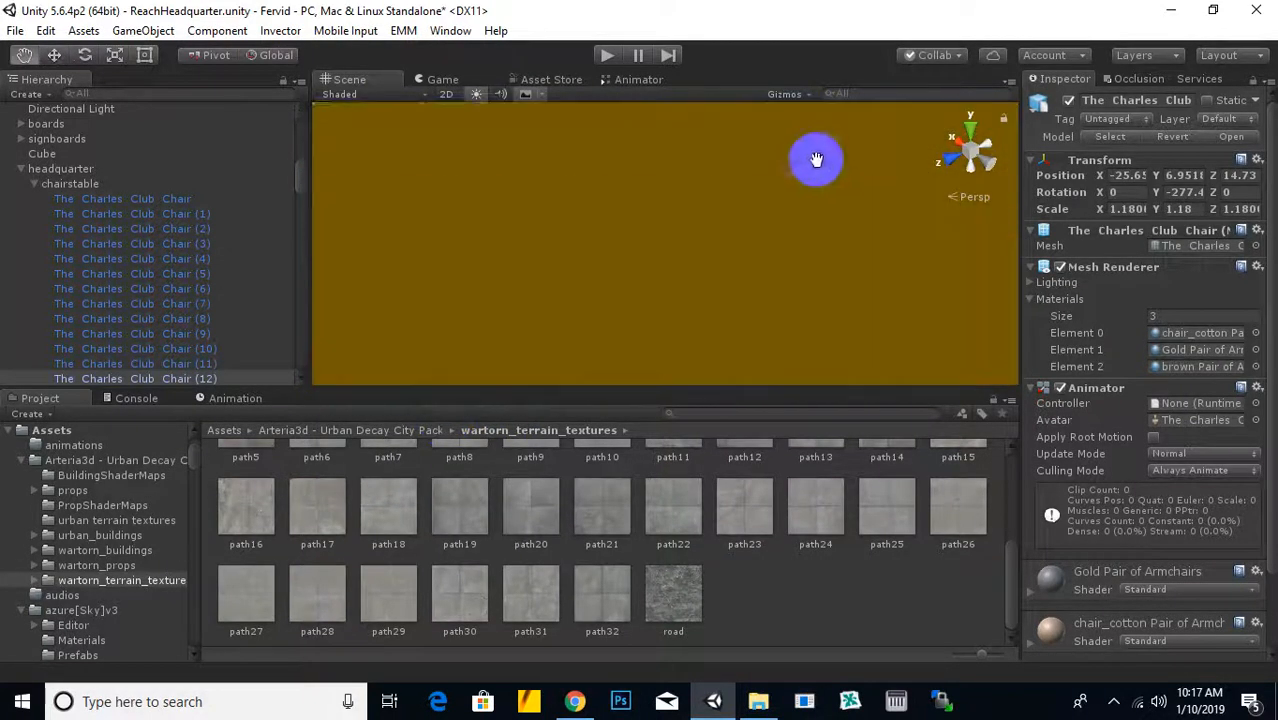
pyautogui.scroll(-2, 818, 133)
pyautogui.scroll(5, 722, 134)
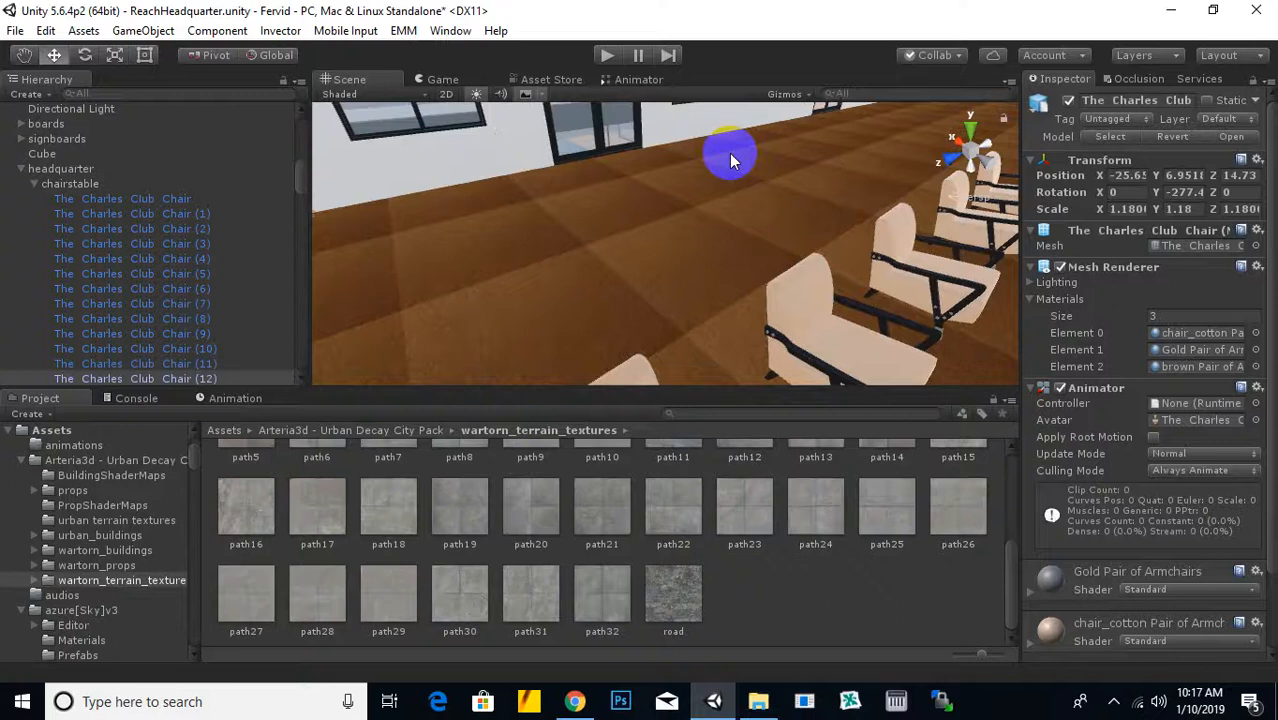
pyautogui.scroll(3, 732, 180)
pyautogui.scroll(-3, 713, 180)
pyautogui.scroll(2, 719, 177)
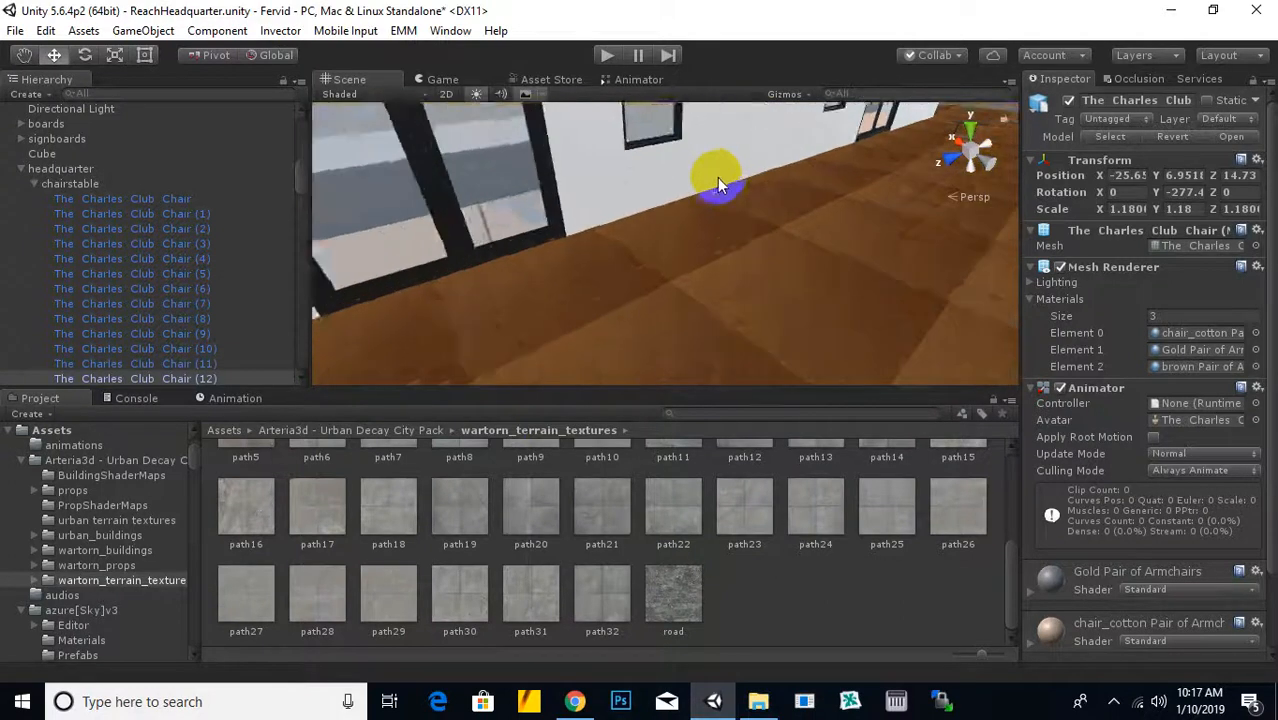
pyautogui.scroll(-1, 776, 219)
pyautogui.moveTo(776, 219); pyautogui.dragTo(765, 266, button='right')
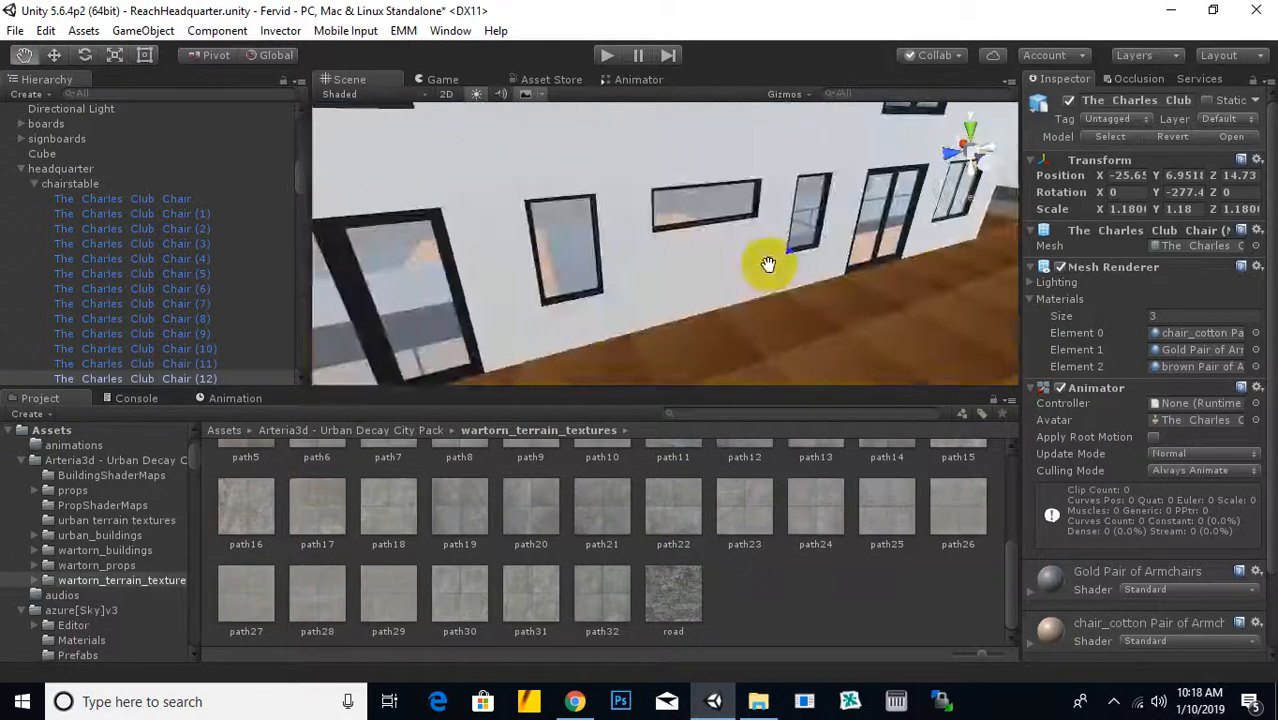
# Select Wall05, the slab that blocks the view of the room, and deactivate it
pyautogui.scroll(3, 704, 262)
pyautogui.click(704, 256)
pyautogui.scroll(-2, 704, 251)
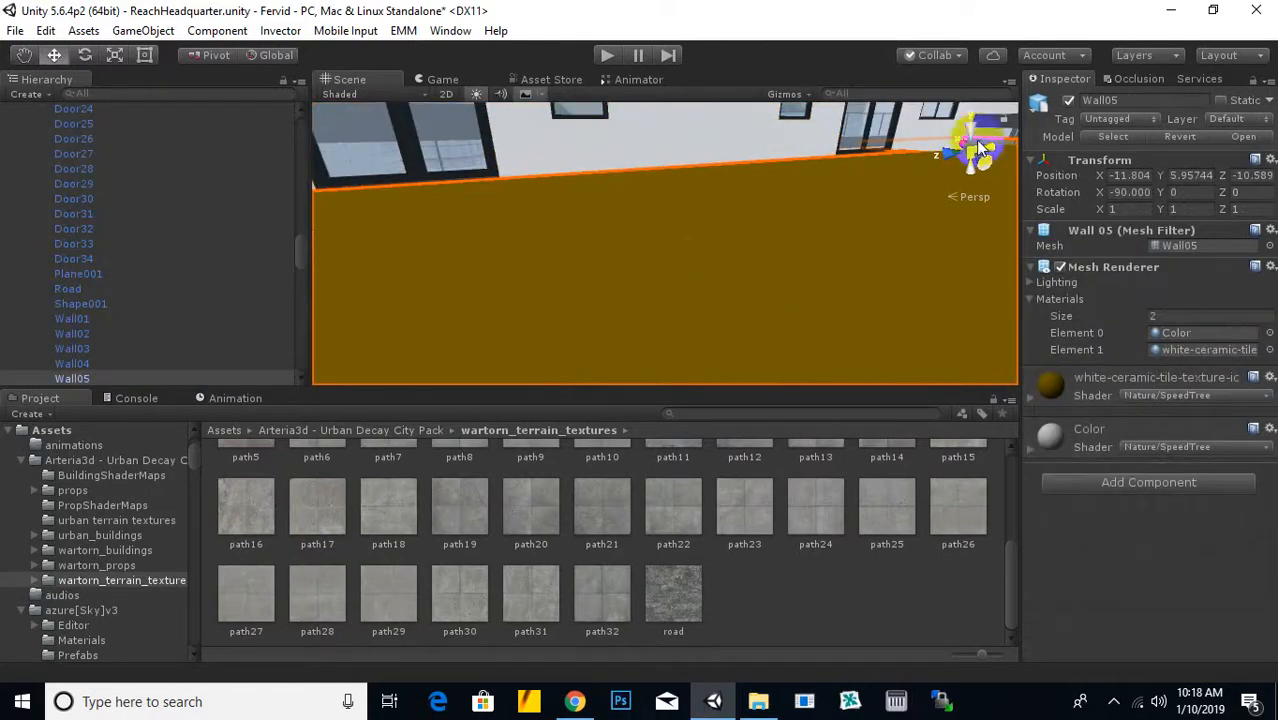
pyautogui.click(1068, 101)
pyautogui.scroll(-2, 663, 291)
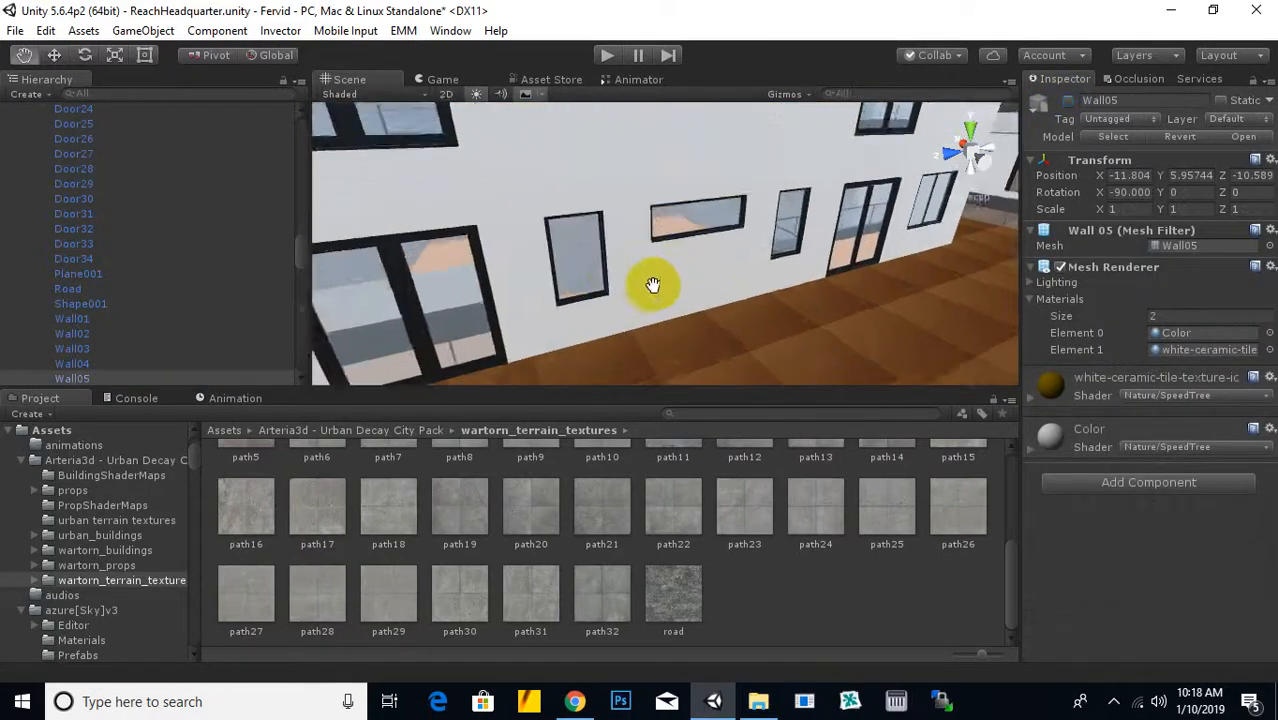
# Add the frame model from prefebs/tablechairframe to the scene in front of the white interior wall
pyautogui.moveTo(651, 280); pyautogui.dragTo(843, 233, button='right')
pyautogui.scroll(3, 728, 240)
pyautogui.scroll(3, 848, 238)
pyautogui.moveTo(864, 280); pyautogui.dragTo(870, 241, button='middle')
pyautogui.scroll(-4, 866, 240)
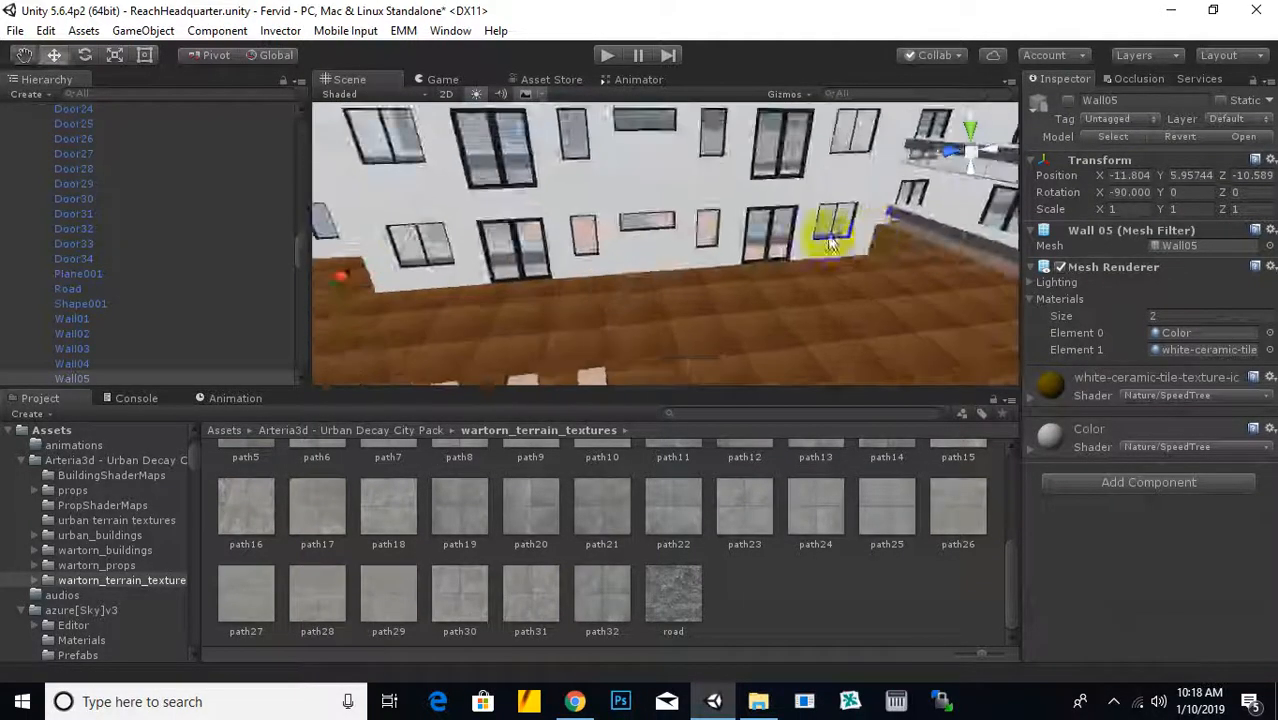
pyautogui.moveTo(833, 238); pyautogui.dragTo(800, 236, button='right')
pyautogui.moveTo(706, 239); pyautogui.dragTo(392, 455, button='right')
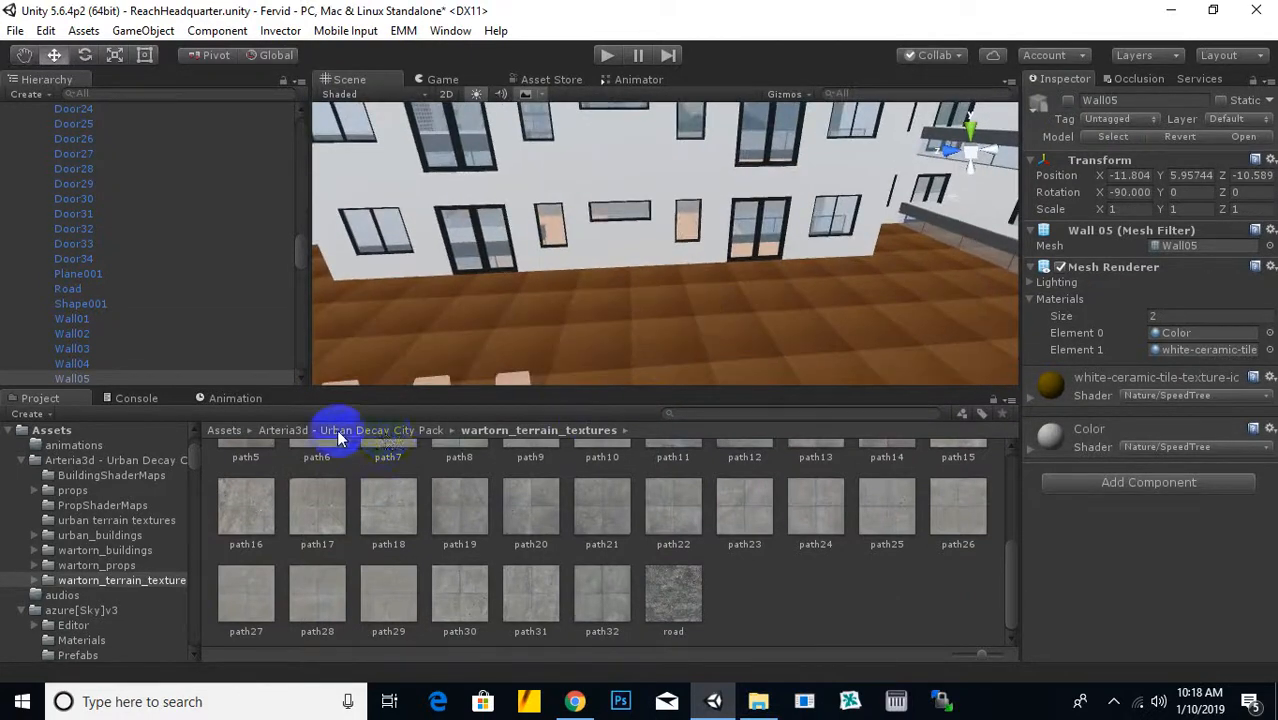
pyautogui.click(218, 430)
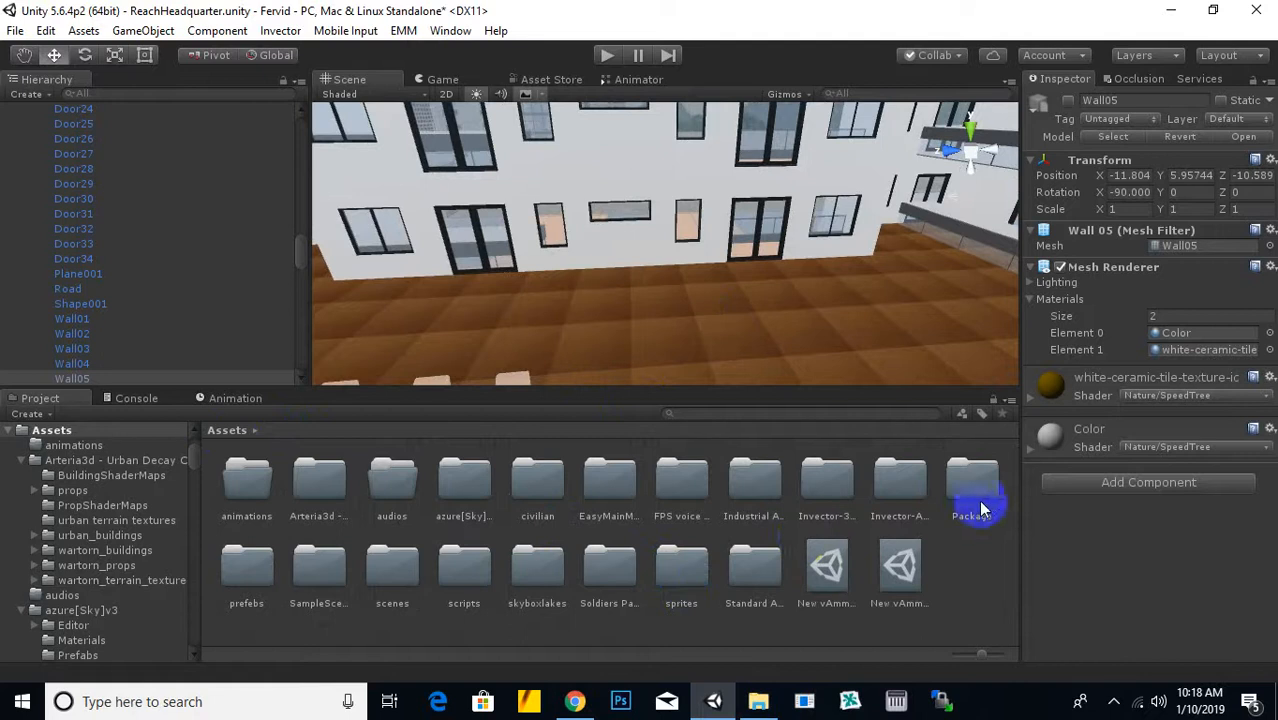
pyautogui.doubleClick(265, 597)
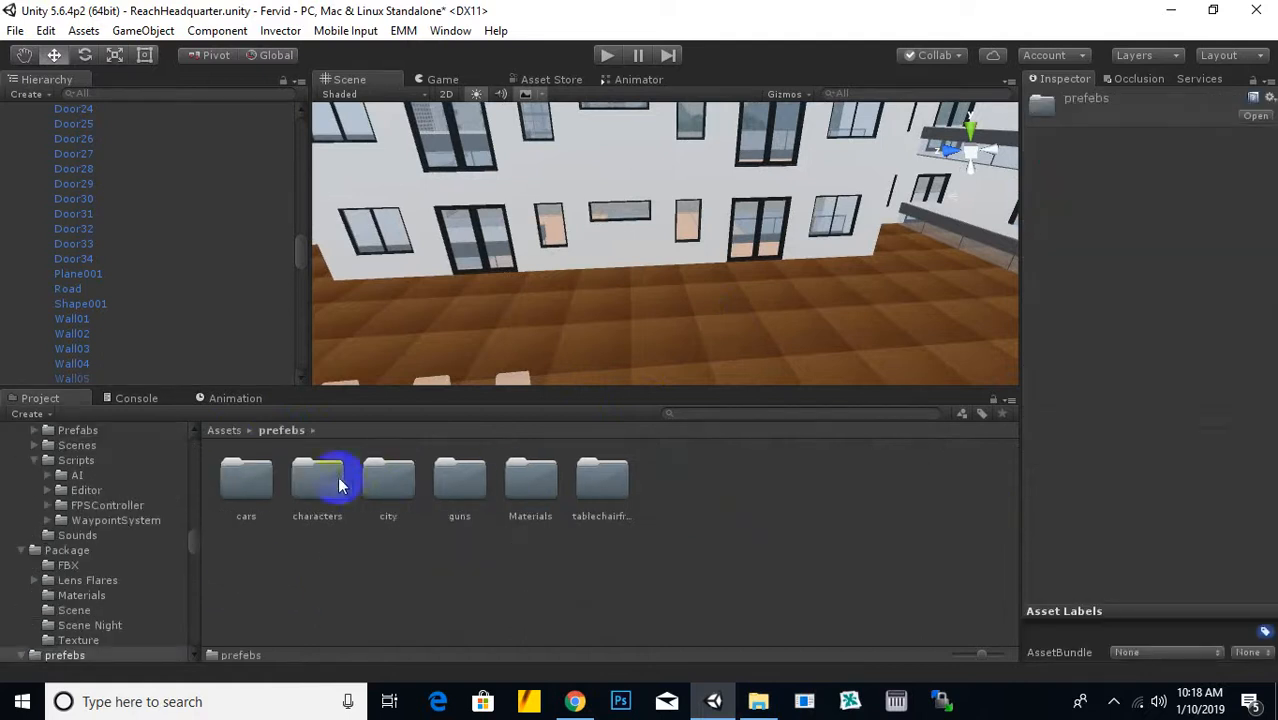
pyautogui.doubleClick(605, 480)
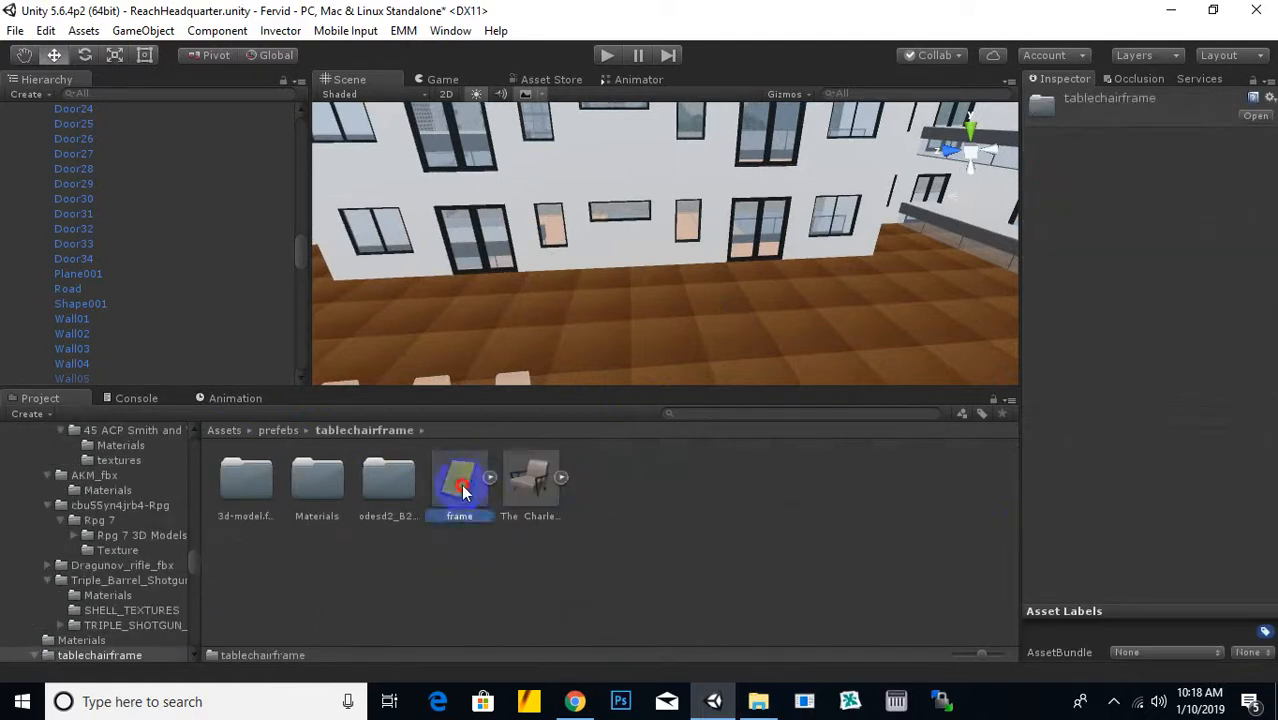
pyautogui.moveTo(462, 490); pyautogui.dragTo(639, 273)
pyautogui.scroll(2, 639, 273)
pyautogui.moveTo(639, 273); pyautogui.dragTo(648, 297, button='right')
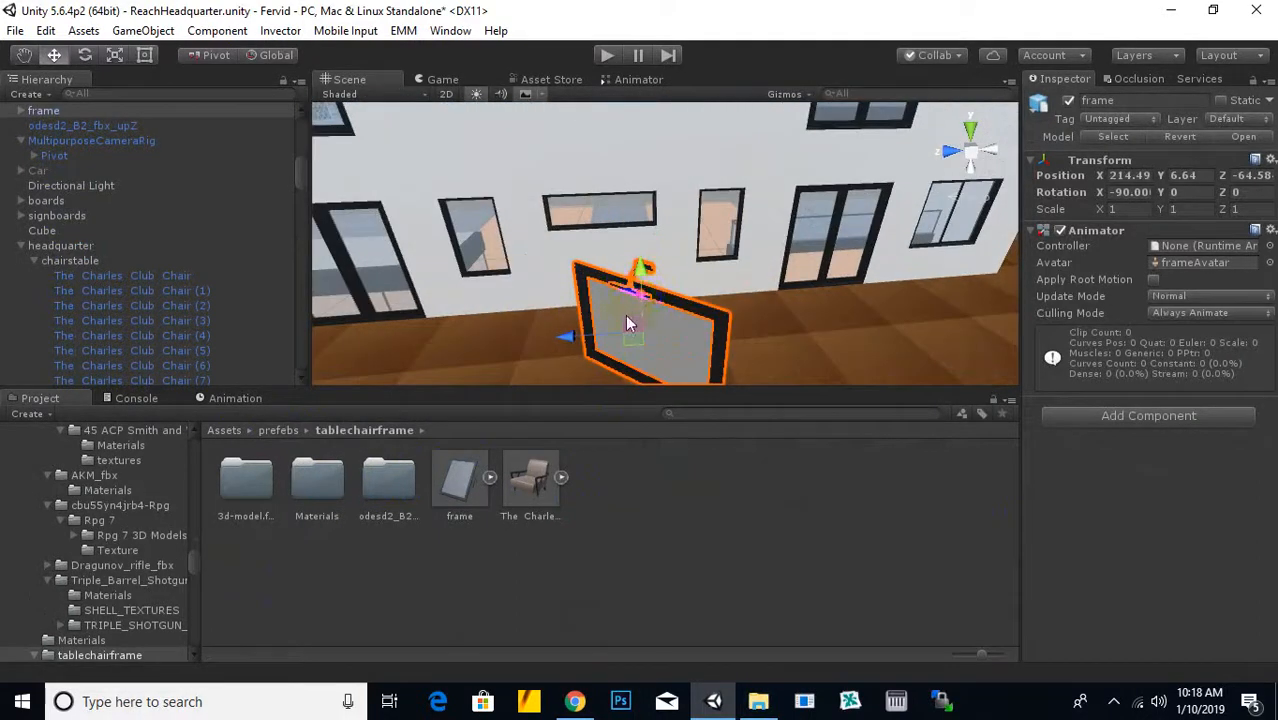
# Raise the frame to about Y 7.438 and move it close to the wall at about X 218.16
pyautogui.scroll(2, 629, 322)
pyautogui.moveTo(625, 365); pyautogui.dragTo(568, 372)
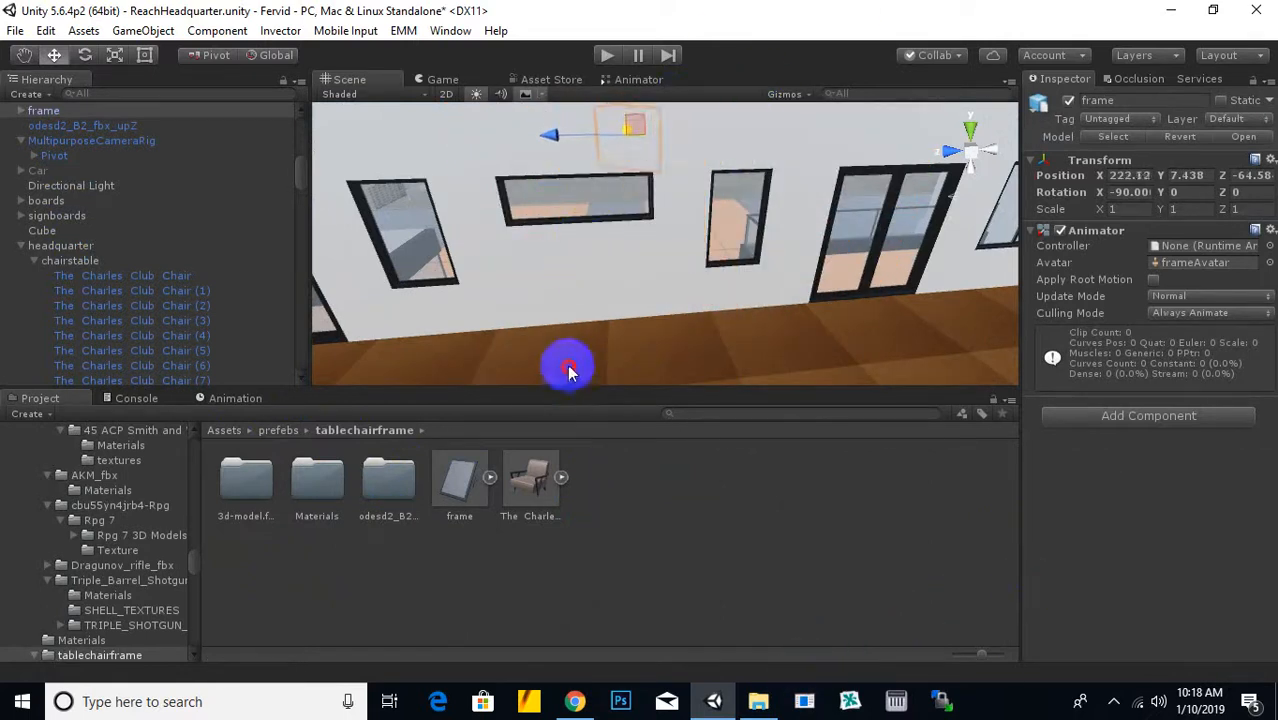
pyautogui.scroll(-3, 617, 277)
pyautogui.moveTo(617, 277)
pyautogui.mouseDown(button='middle')
pyautogui.moveTo(597, 304)
pyautogui.moveTo(597, 290)
pyautogui.mouseUp(button='middle')
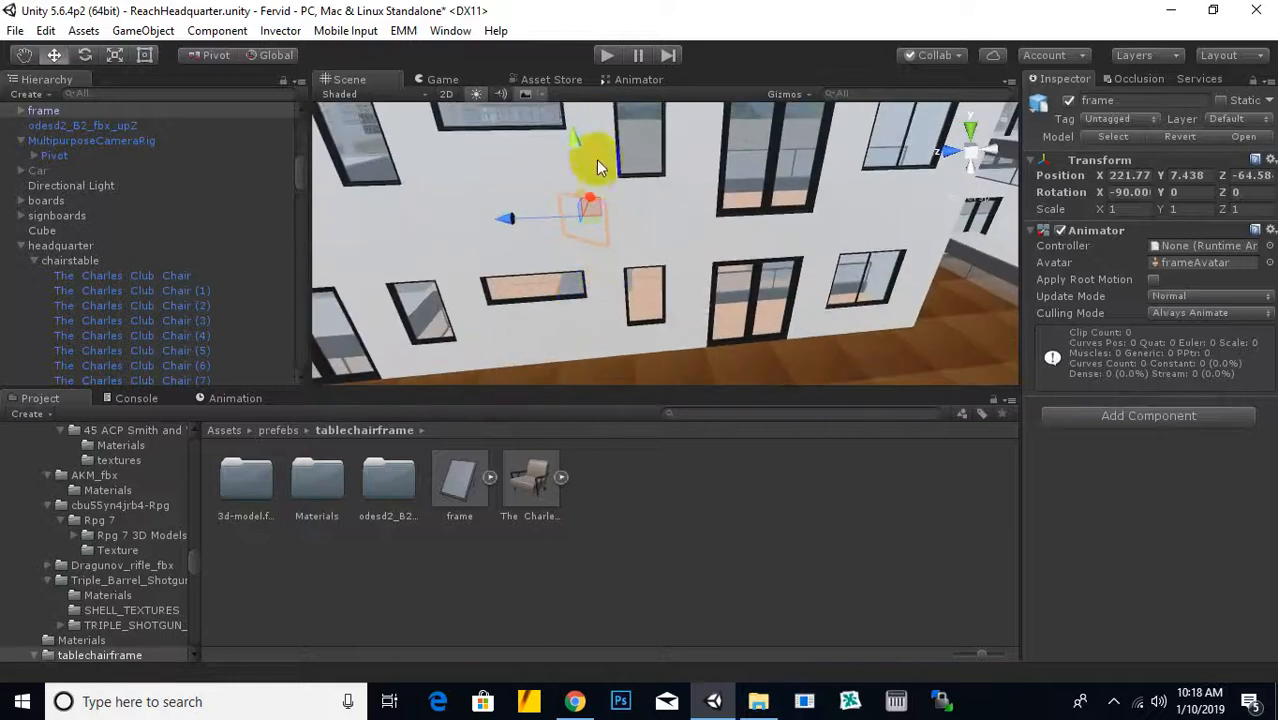
pyautogui.moveTo(596, 200); pyautogui.dragTo(581, 229)
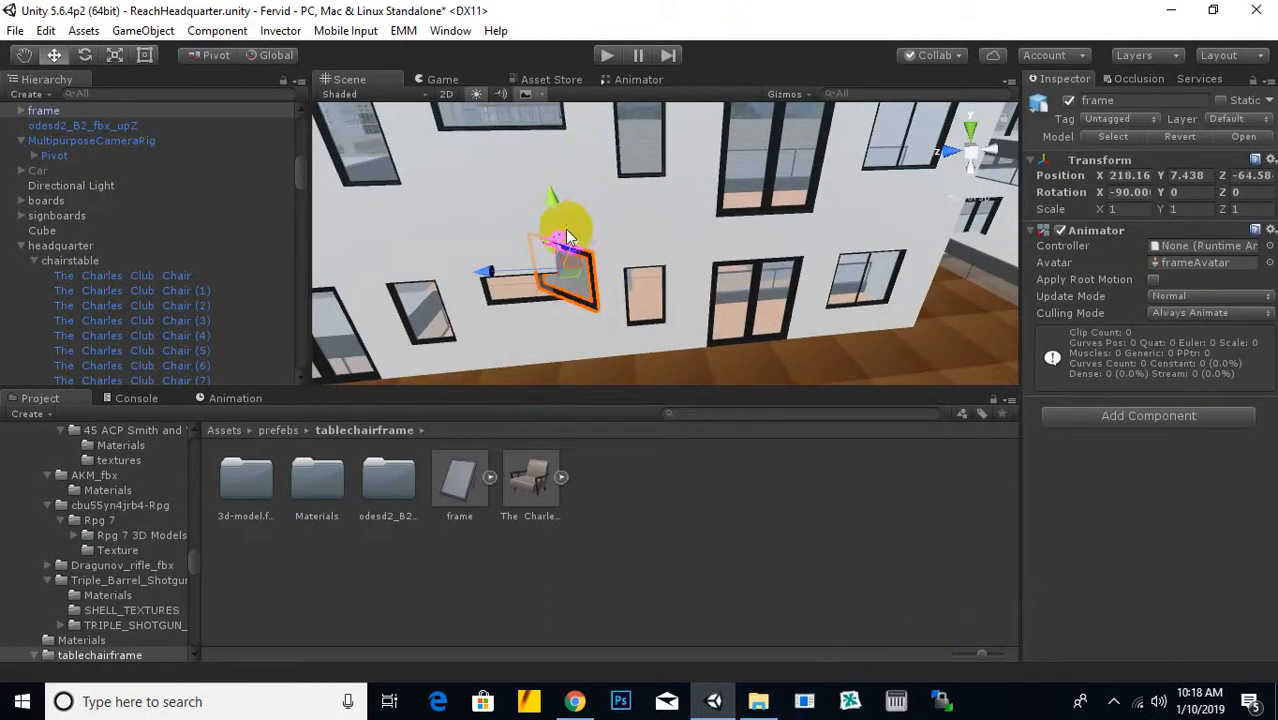
# Rotate the frame to a Z rotation of about -38.7 so that it faces the room parallel to the wall
pyautogui.click(84, 57)
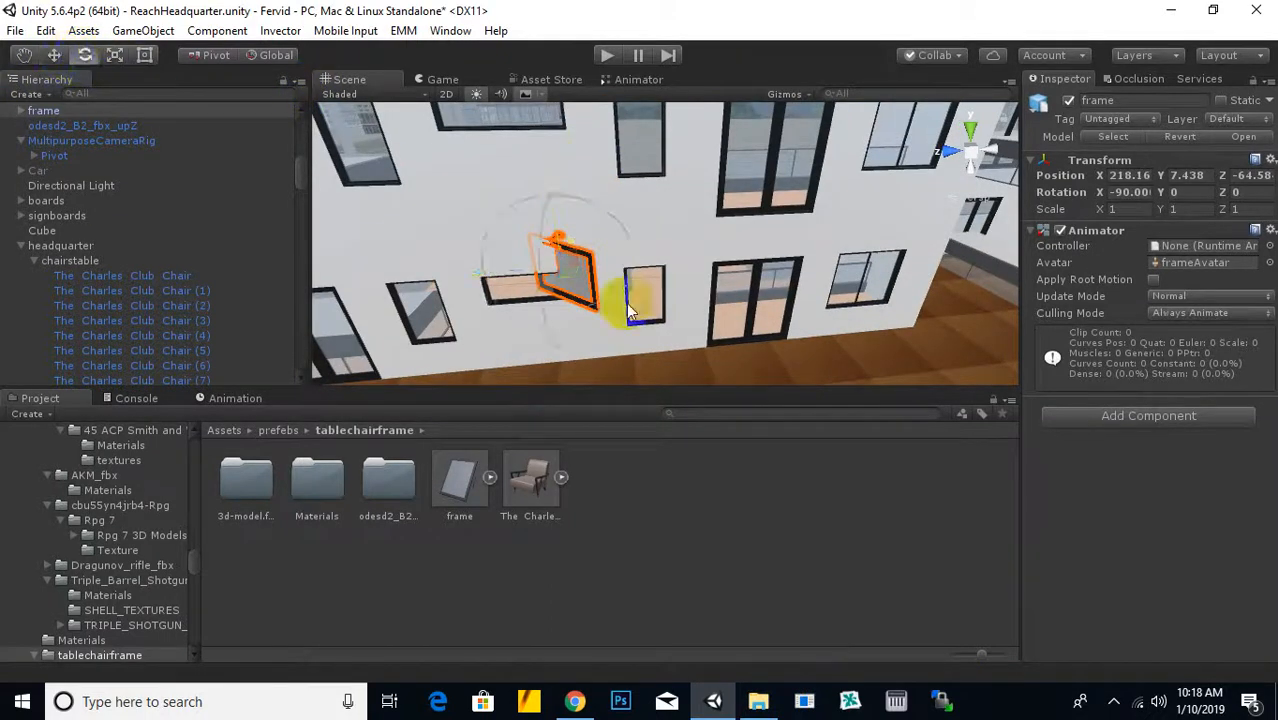
pyautogui.moveTo(798, 294); pyautogui.dragTo(808, 267, button='middle')
pyautogui.moveTo(619, 275); pyautogui.dragTo(712, 281)
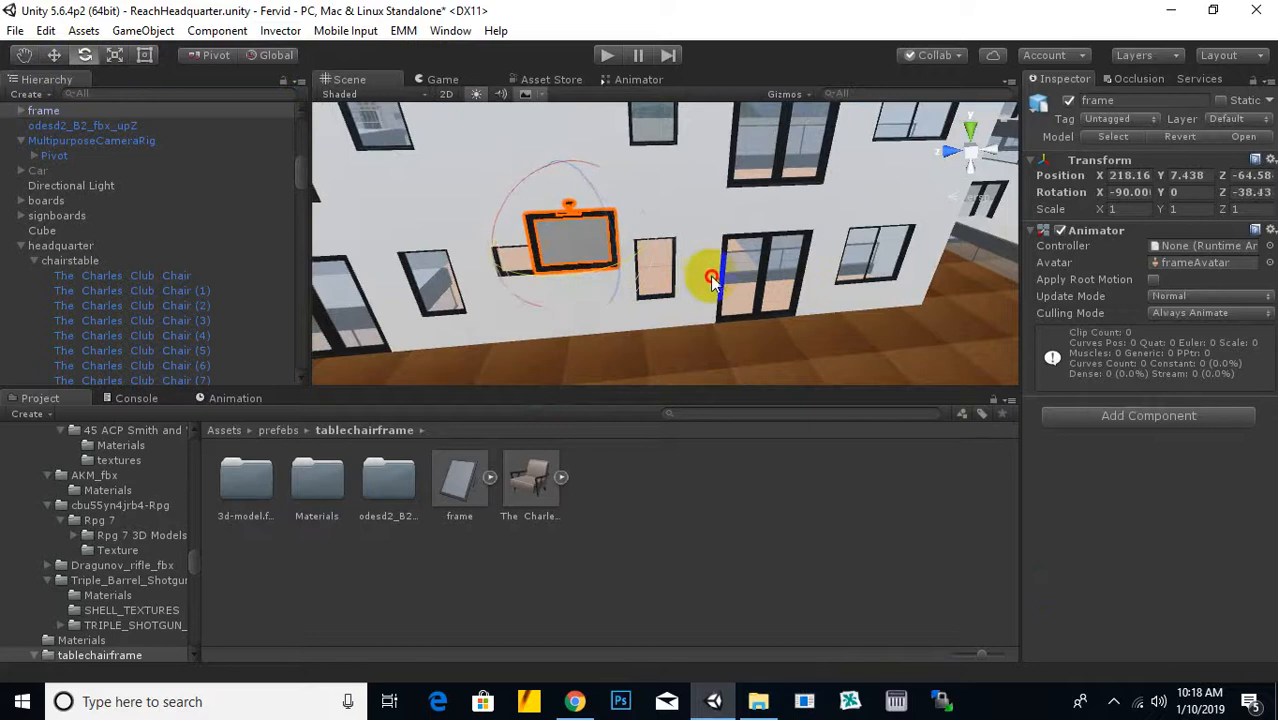
# Find the portrait image 14895170 in the sprites/pakistan folder and try to apply it to the frame
pyautogui.click(232, 430)
pyautogui.doubleClick(690, 565)
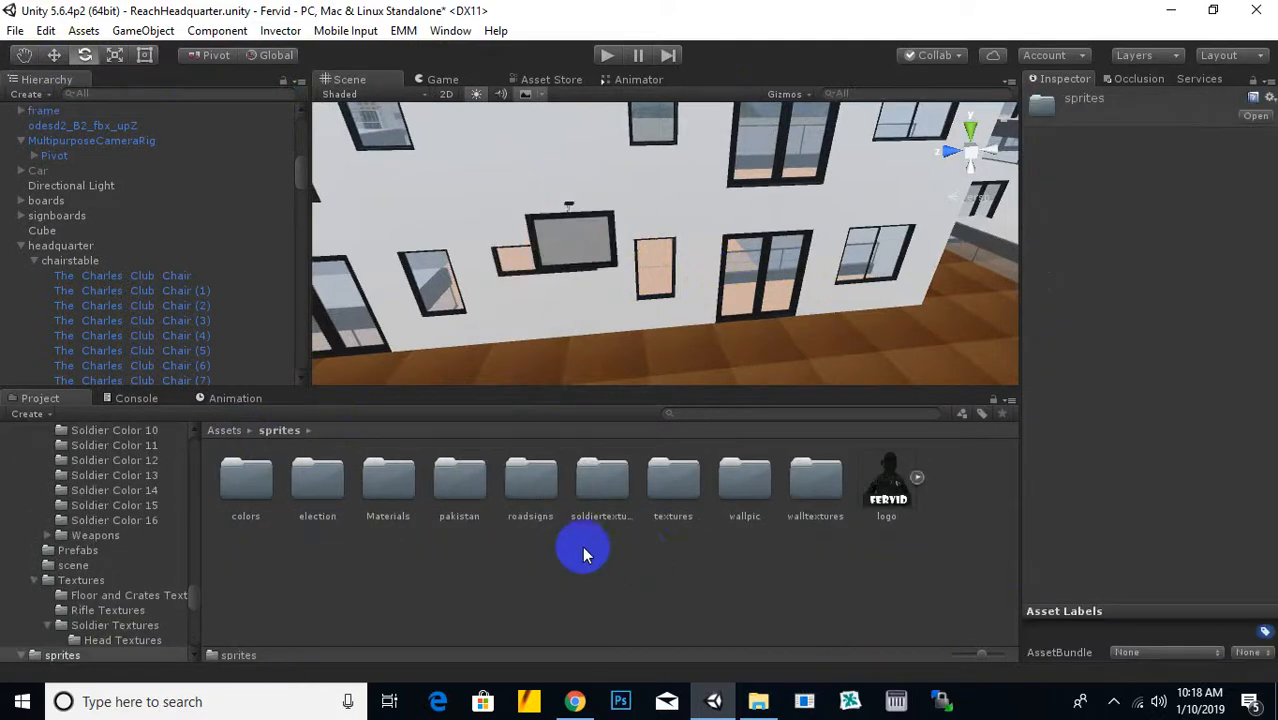
pyautogui.doubleClick(743, 488)
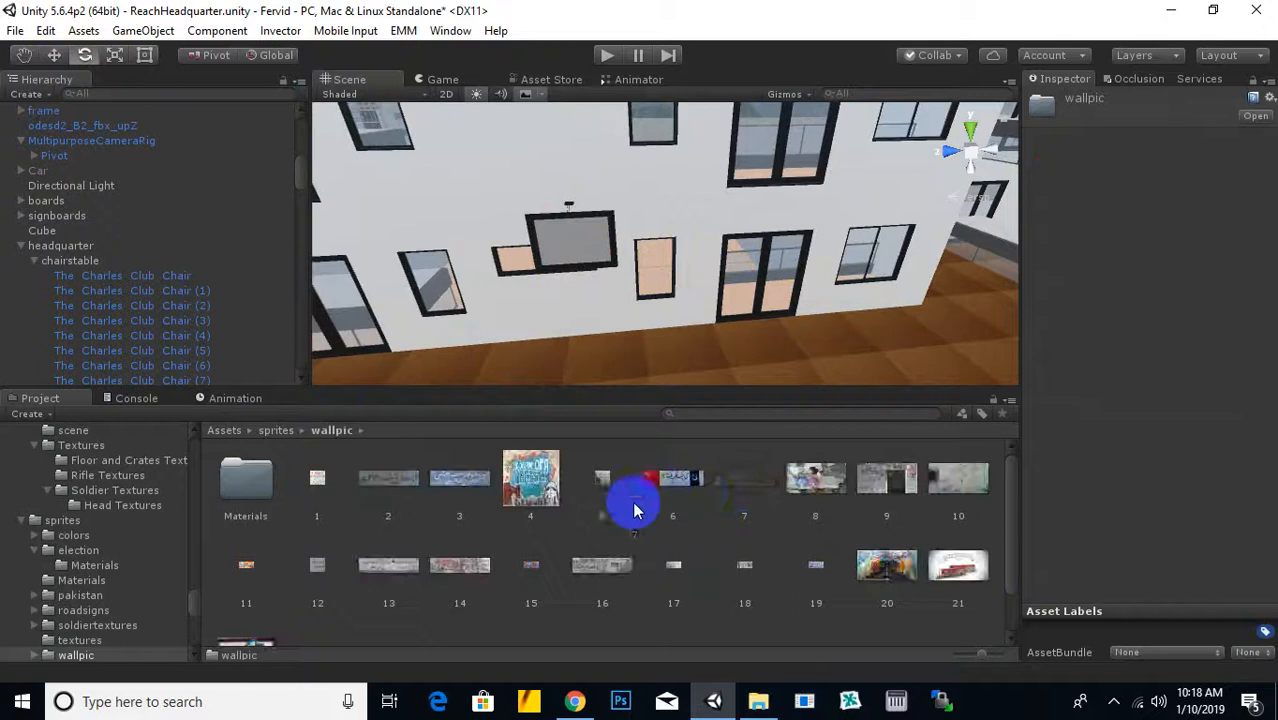
pyautogui.click(277, 434)
pyautogui.click(313, 486)
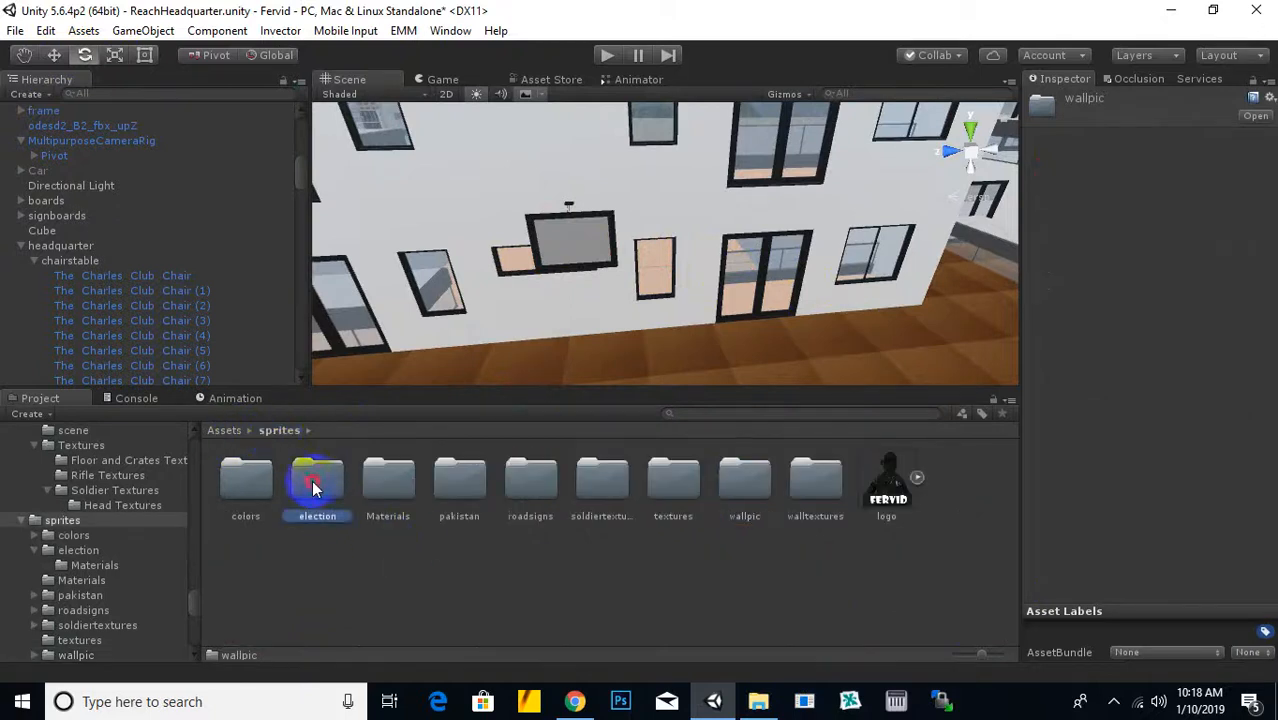
pyautogui.doubleClick(459, 485)
pyautogui.moveTo(417, 506); pyautogui.dragTo(581, 243)
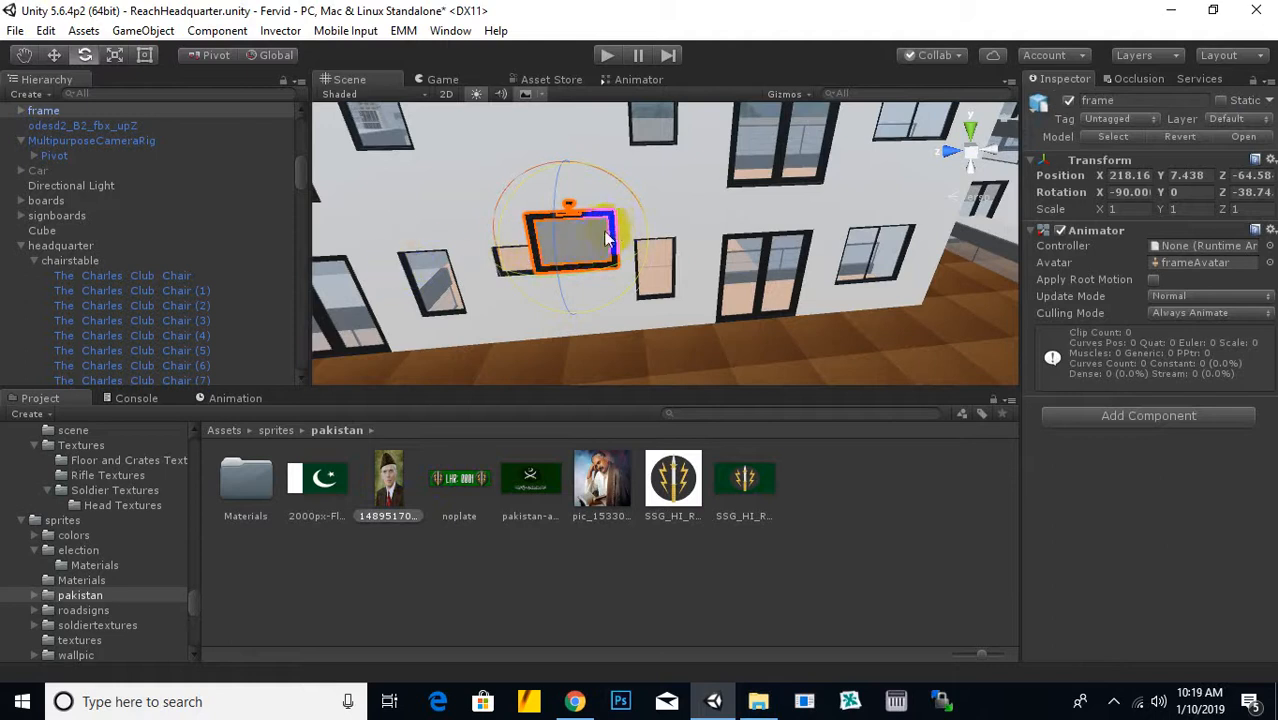
# Delete the lighting child object from the frame, accepting the break of its prefab instance
pyautogui.click(21, 111)
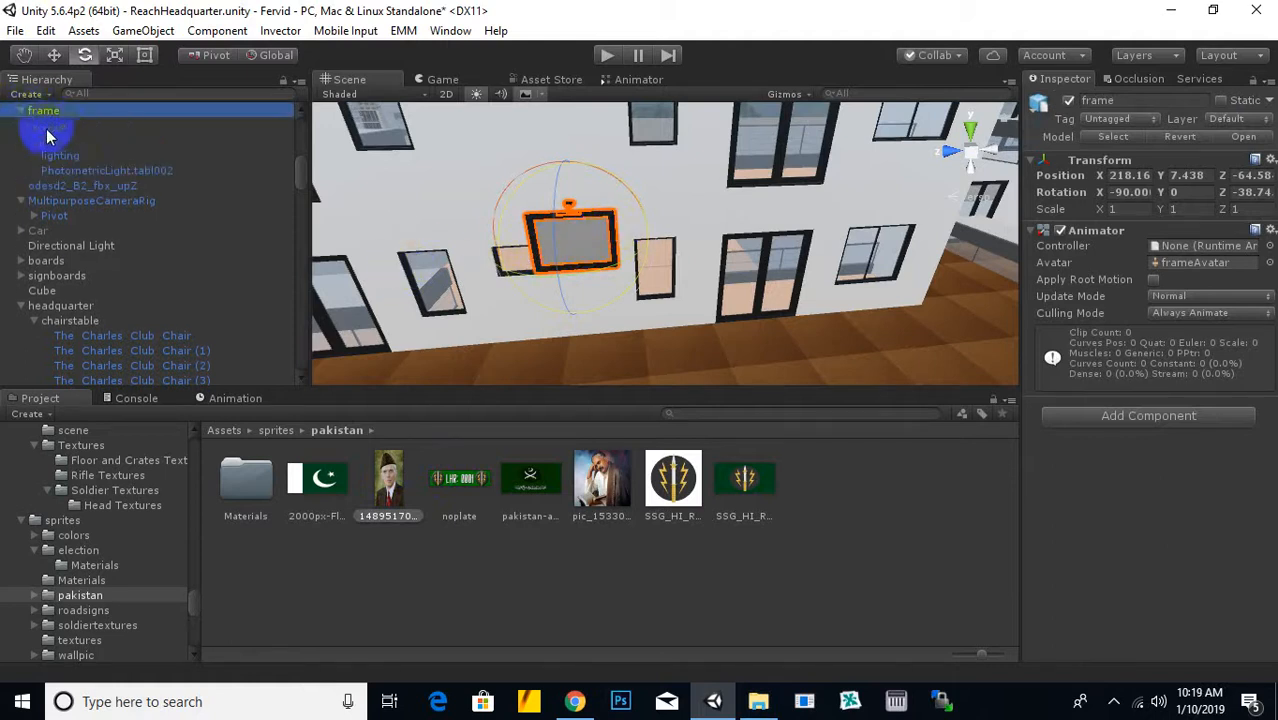
pyautogui.click(56, 126)
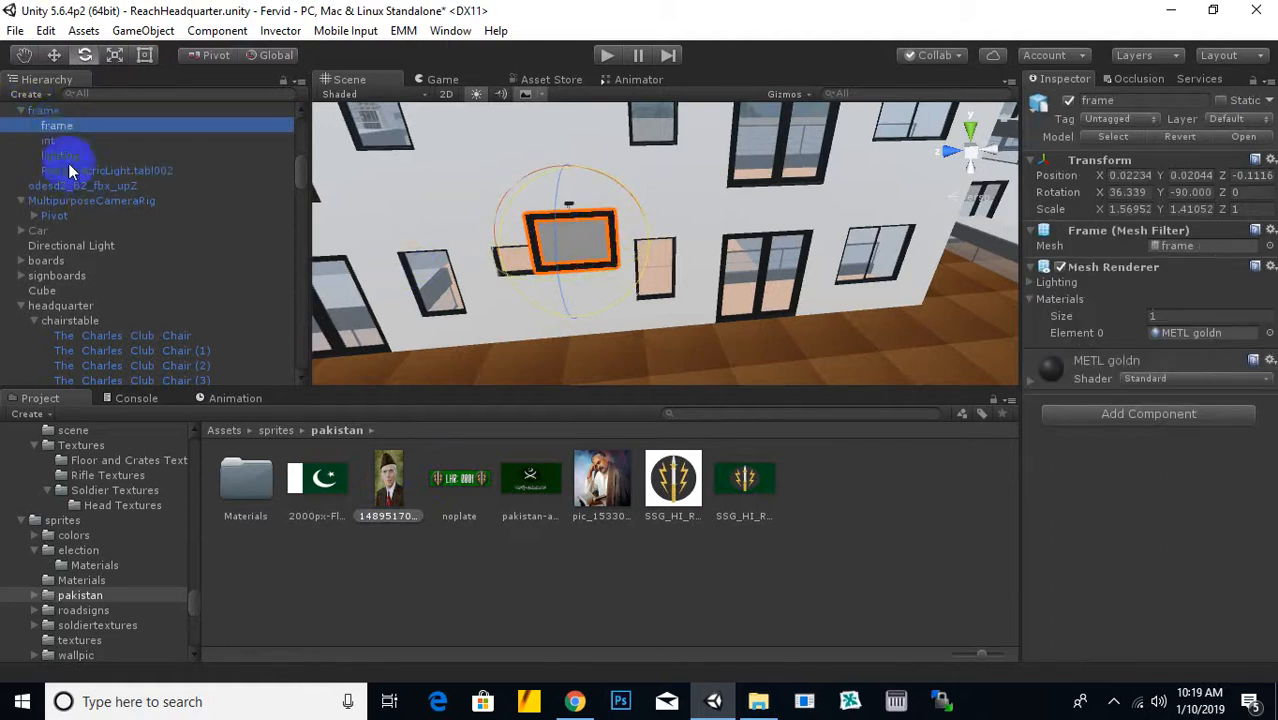
pyautogui.click(62, 156)
pyautogui.press('Delete')
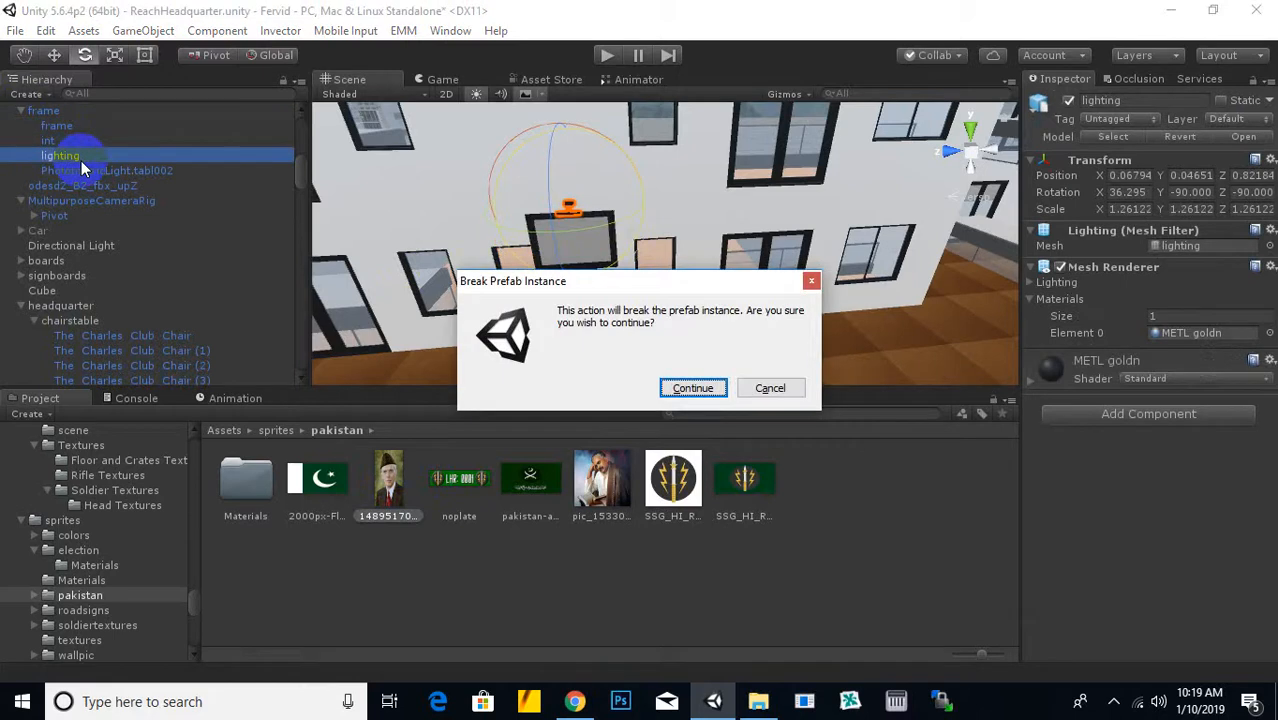
pyautogui.click(662, 384)
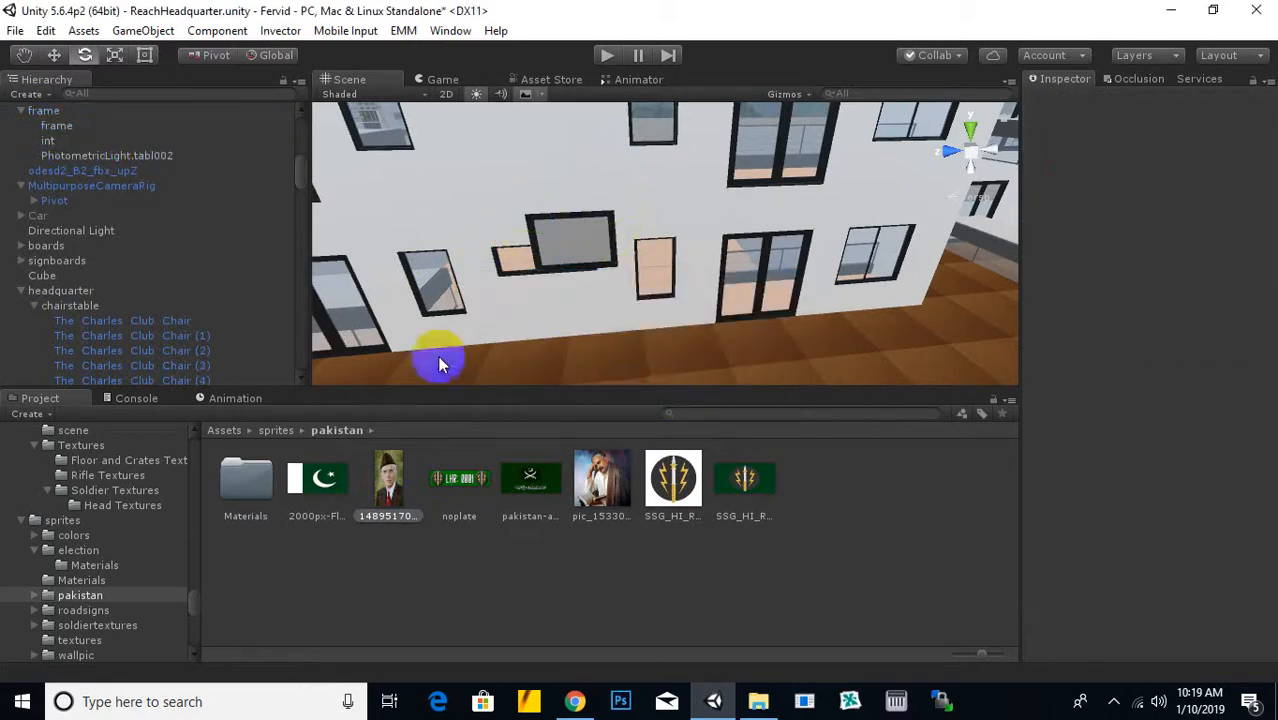
# Delete PhotometricLight.tabl002 from the frame and select its inner picture surface, int
pyautogui.moveTo(316, 238); pyautogui.dragTo(490, 206, button='right')
pyautogui.click(522, 214)
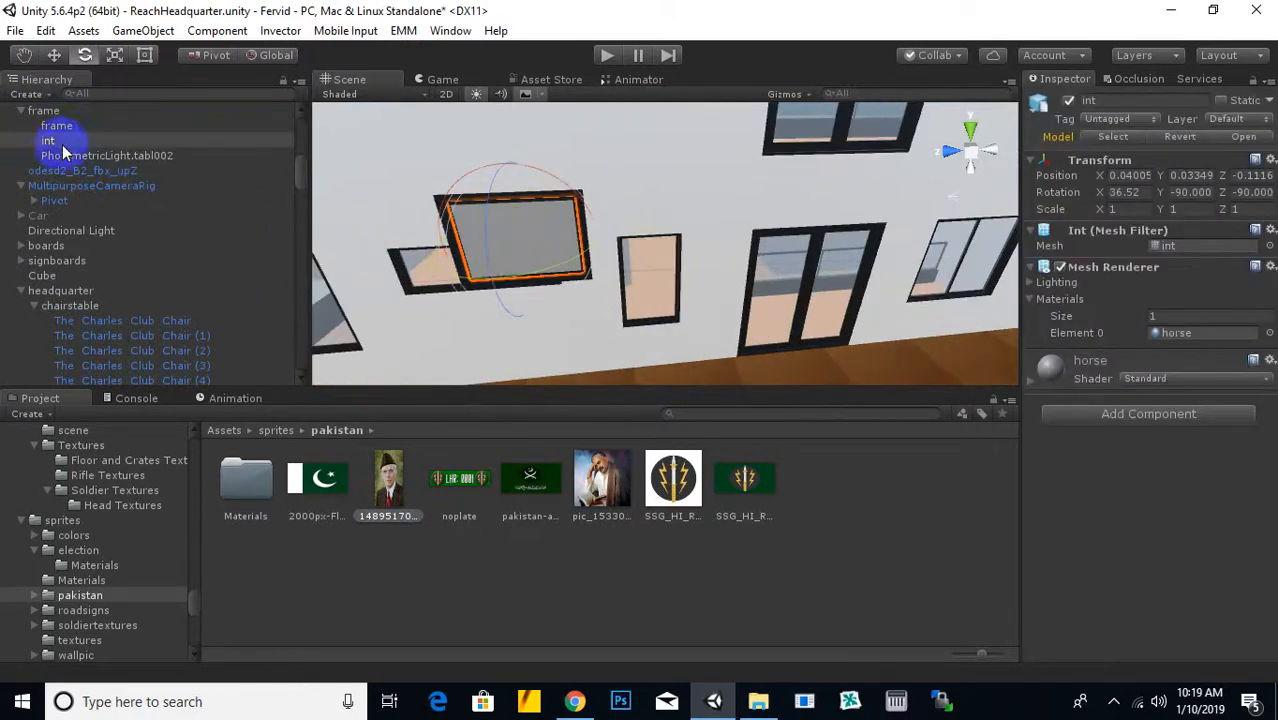
pyautogui.click(106, 157)
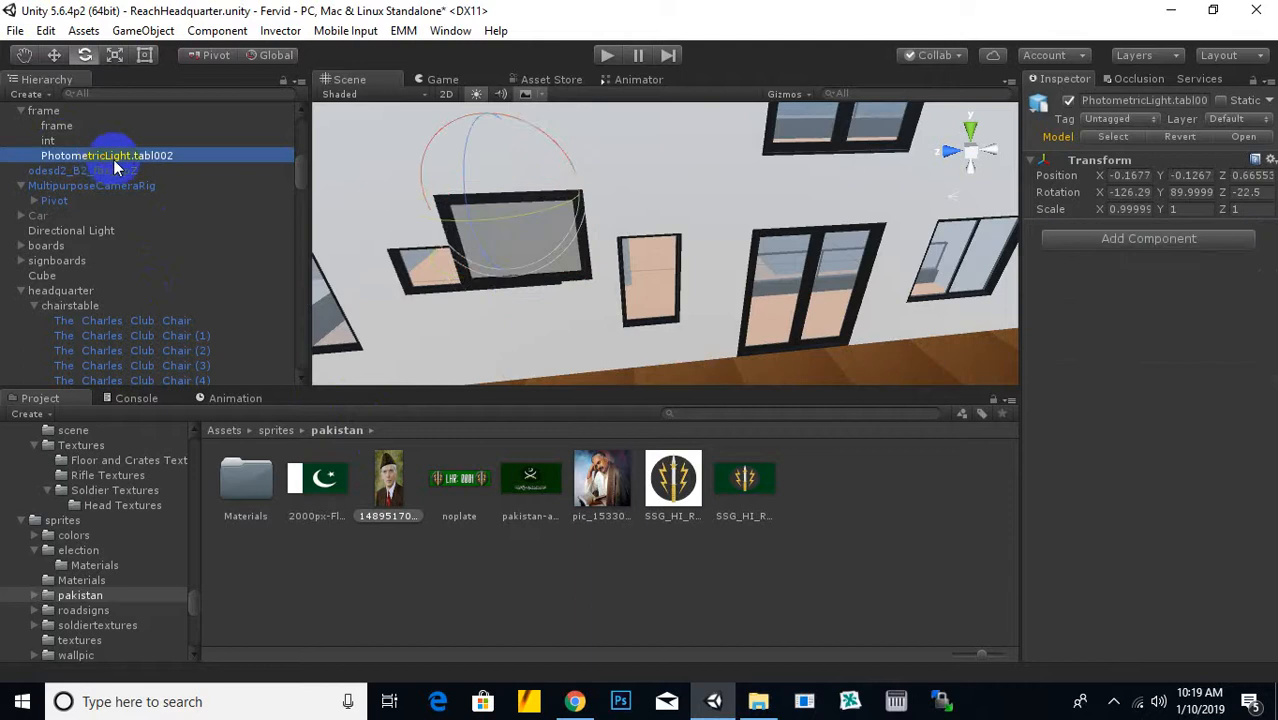
pyautogui.press('Delete')
pyautogui.click(40, 140)
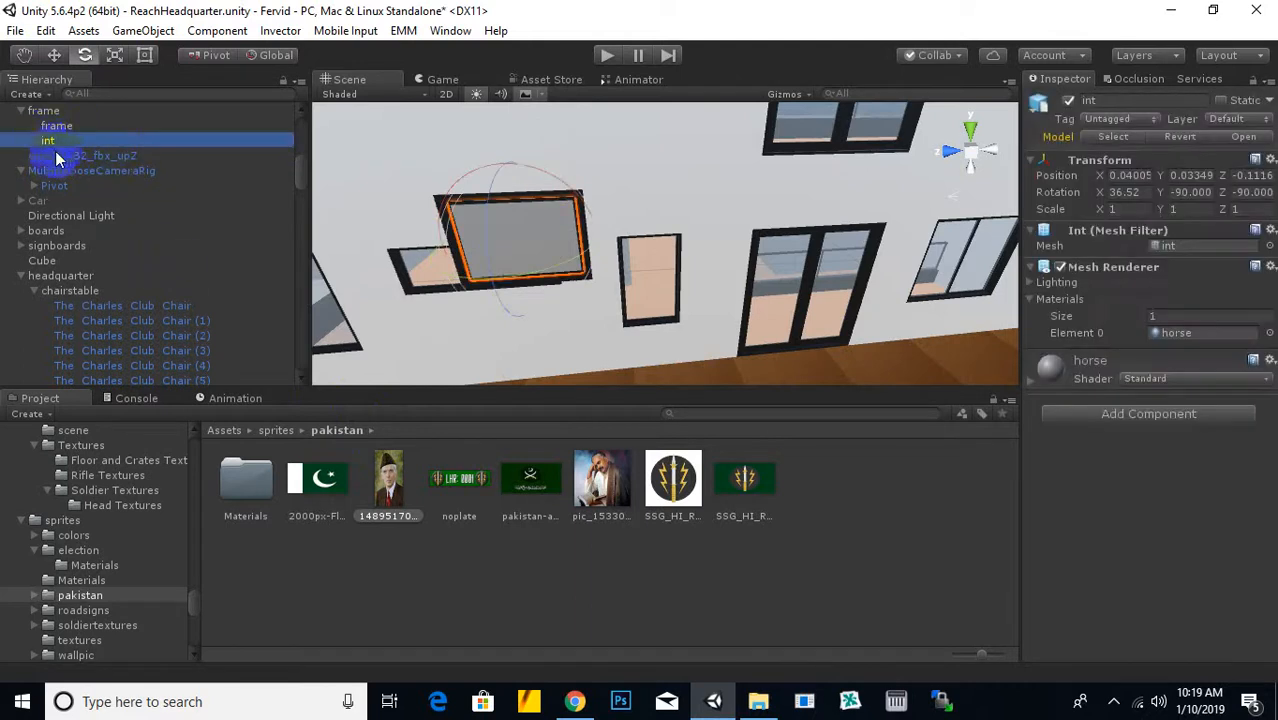
pyautogui.moveTo(386, 474); pyautogui.dragTo(543, 210)
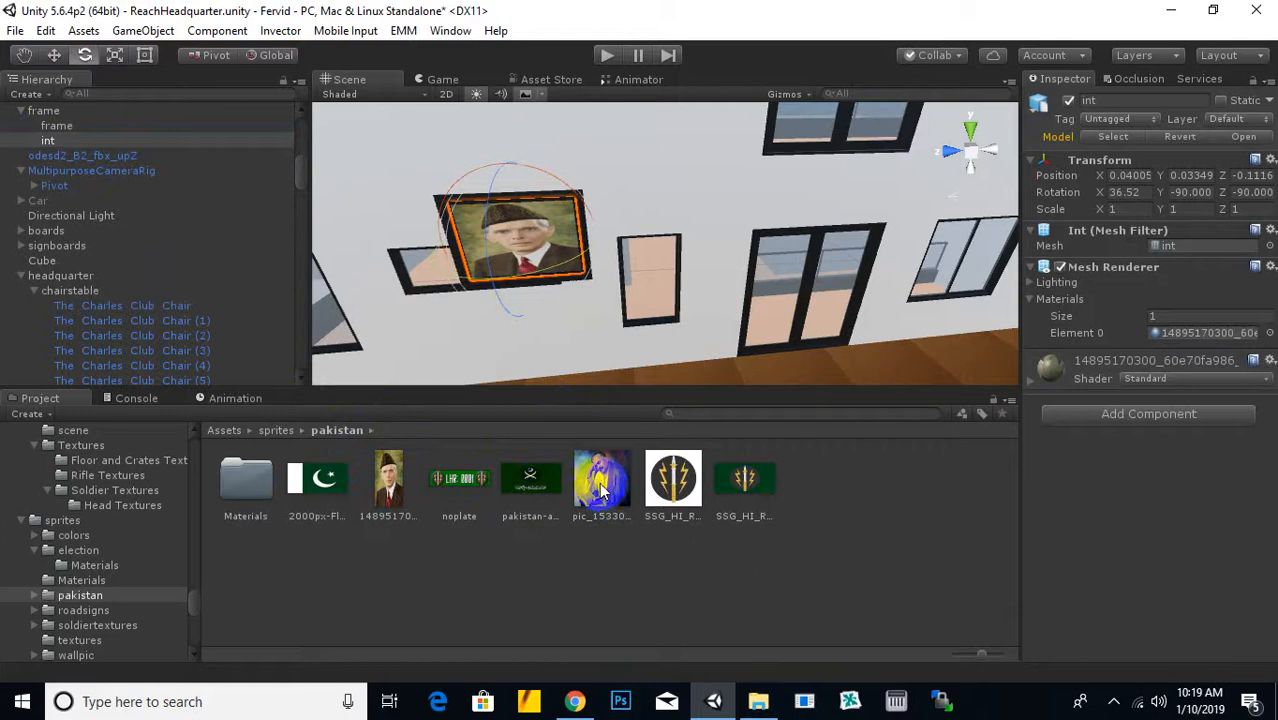
pyautogui.click(54, 55)
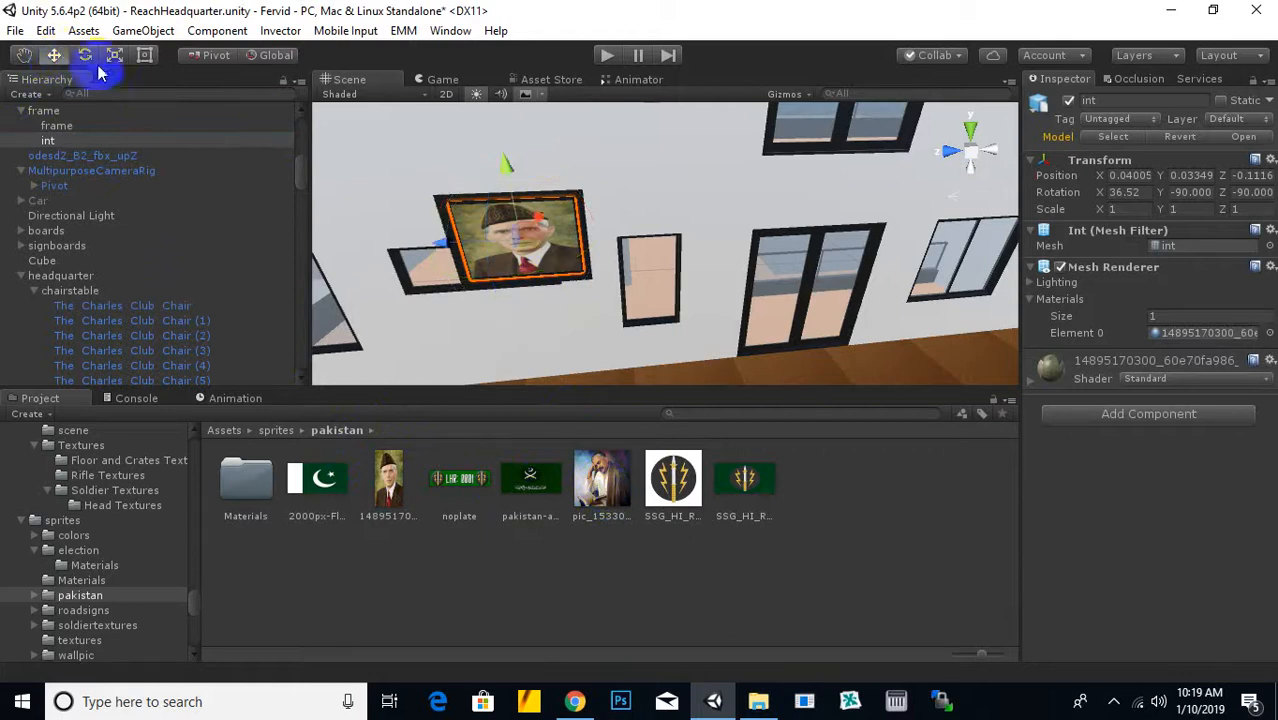
pyautogui.click(115, 55)
pyautogui.moveTo(503, 157); pyautogui.dragTo(500, 141)
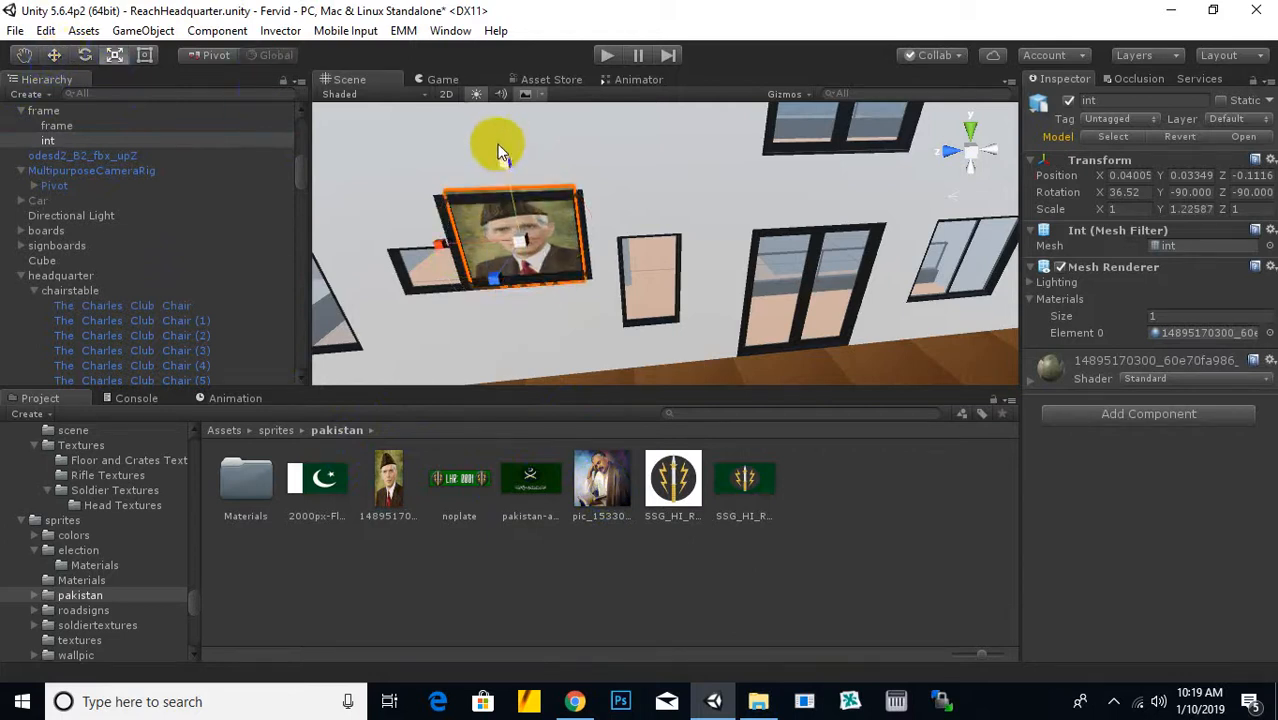
# Stretch the whole parent frame object vertically to a Z scale of about 1.59 so that the portrait has upright proportions
pyautogui.click(45, 110)
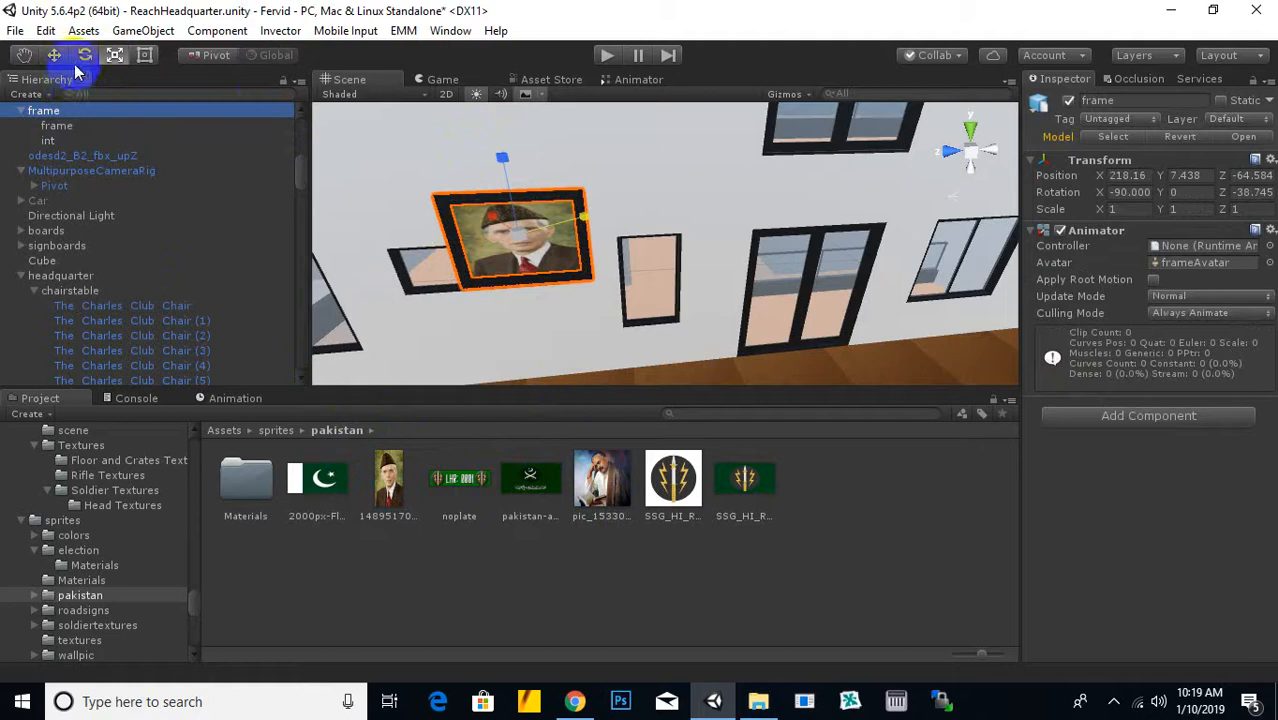
pyautogui.moveTo(508, 157); pyautogui.dragTo(547, 180)
pyautogui.scroll(-5, 653, 293)
pyautogui.moveTo(653, 293); pyautogui.dragTo(658, 308, button='middle')
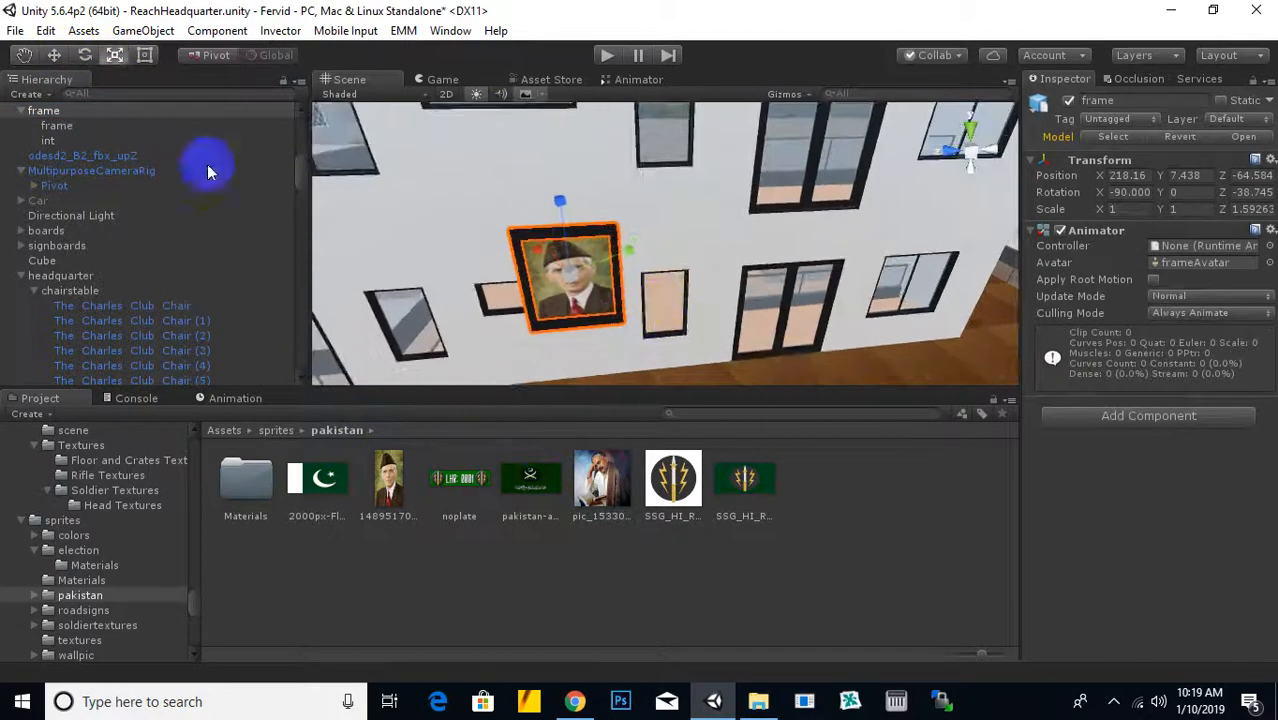
# Move the frame up the wall above the wide window, to about X 218.22, Y 9.14, Z -63.84
pyautogui.click(60, 58)
pyautogui.moveTo(565, 205); pyautogui.dragTo(547, 140)
pyautogui.moveTo(479, 194); pyautogui.dragTo(444, 205)
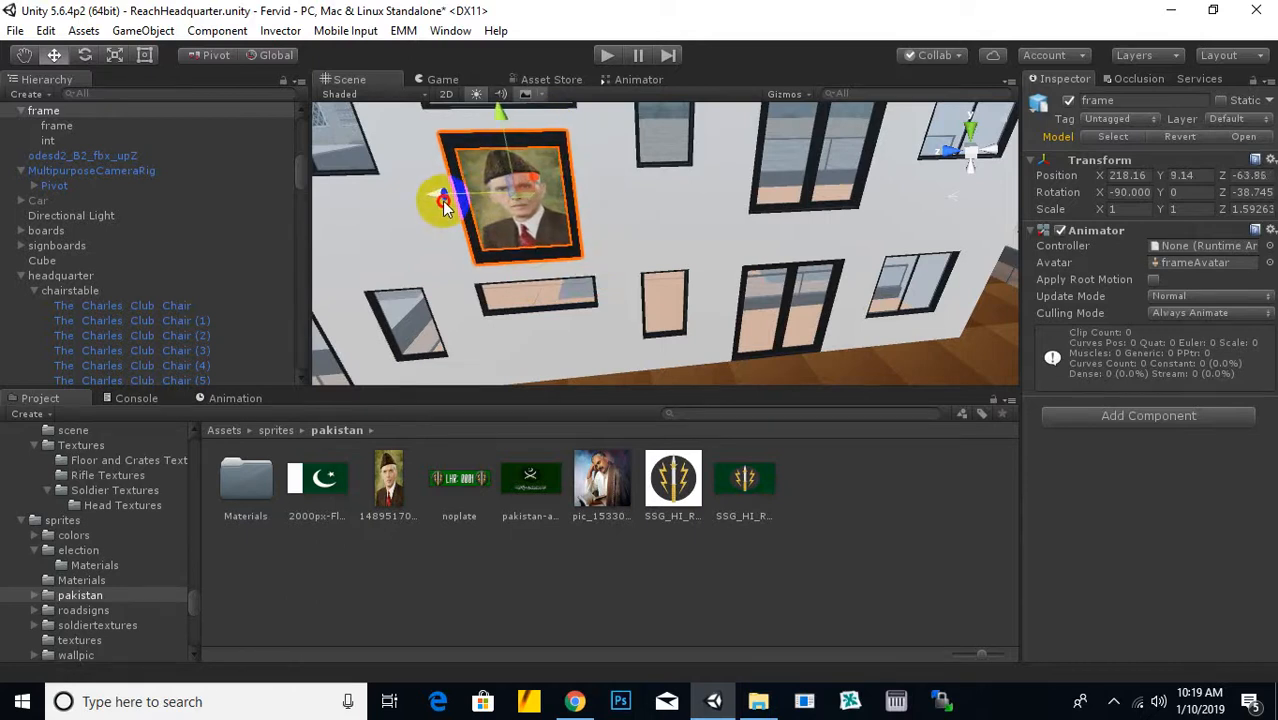
pyautogui.moveTo(530, 190); pyautogui.dragTo(537, 174)
pyautogui.moveTo(536, 175); pyautogui.dragTo(567, 245)
# Duplicate the portrait frame and move the copy straight down the wall to a Y position of about 5.61
pyautogui.keyDown('alt'); pyautogui.moveTo(656, 292); pyautogui.dragTo(613, 277); pyautogui.keyUp('alt')
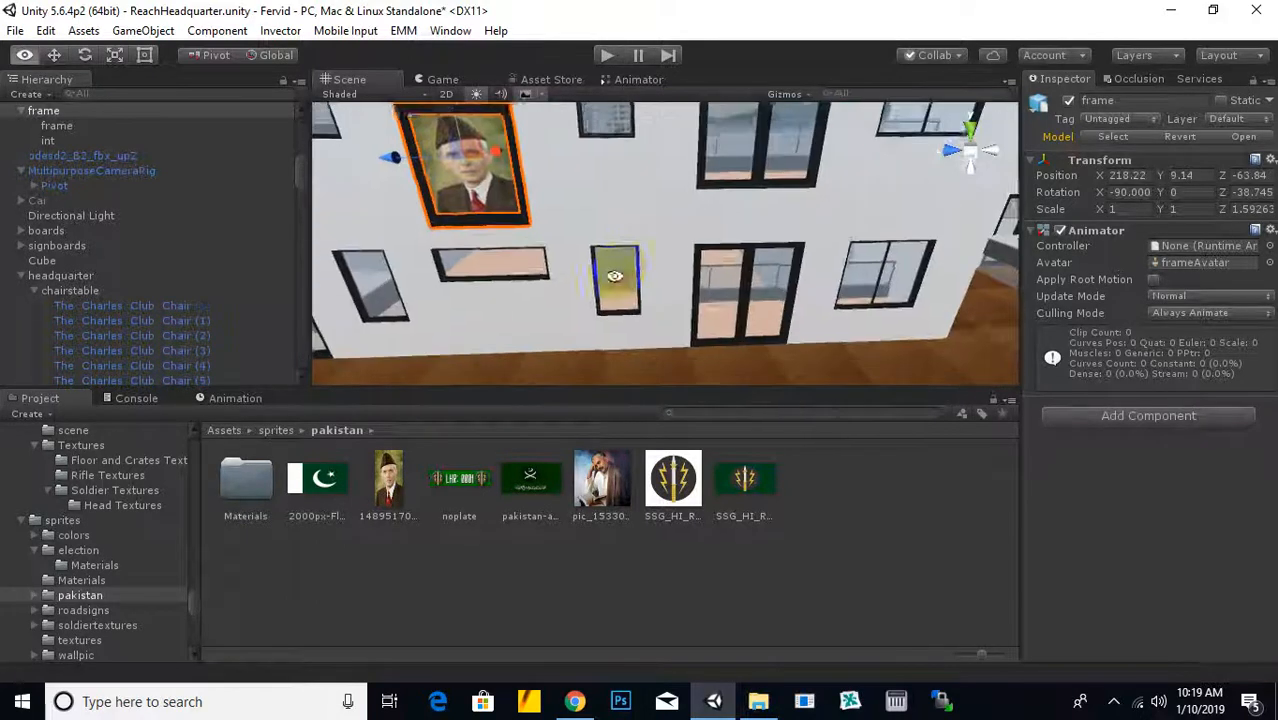
pyautogui.scroll(-4, 622, 268)
pyautogui.scroll(6, 629, 265)
pyautogui.moveTo(629, 265); pyautogui.dragTo(641, 285, button='middle')
pyautogui.scroll(-5, 641, 285)
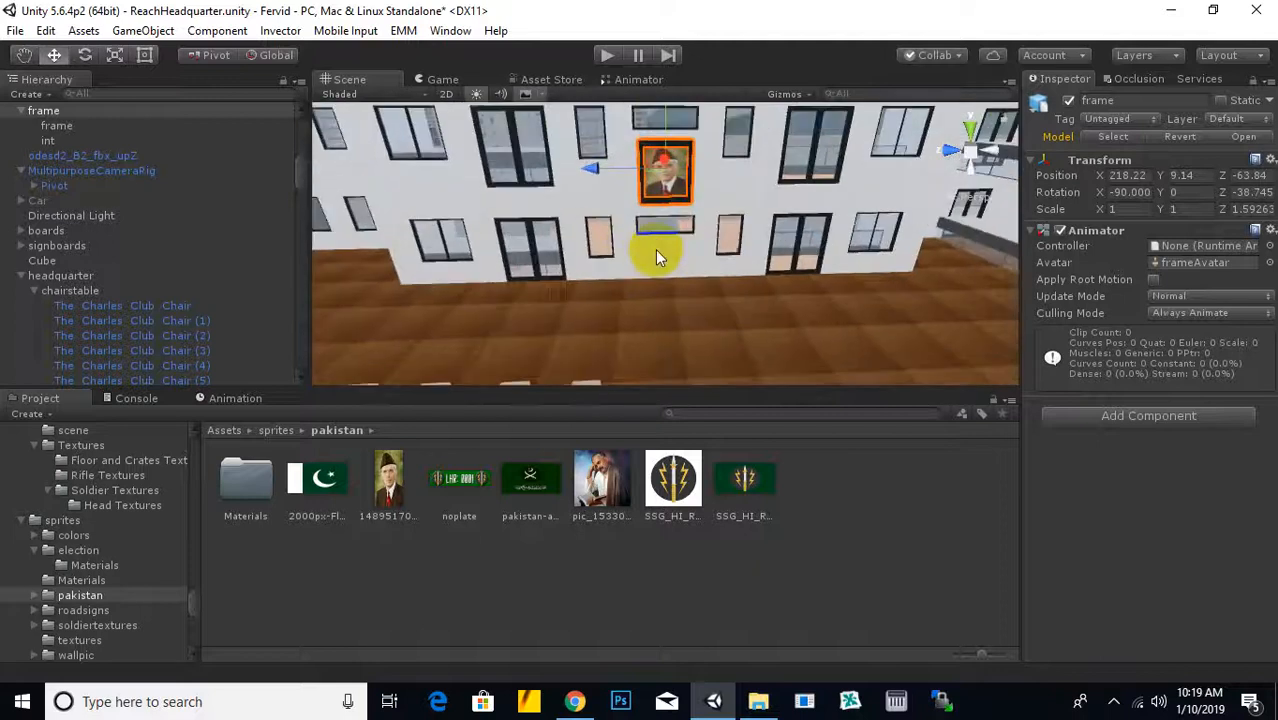
pyautogui.keyDown('alt'); pyautogui.moveTo(655, 249); pyautogui.dragTo(678, 250); pyautogui.keyUp('alt')
pyautogui.hotkey('ctrl', 'd')
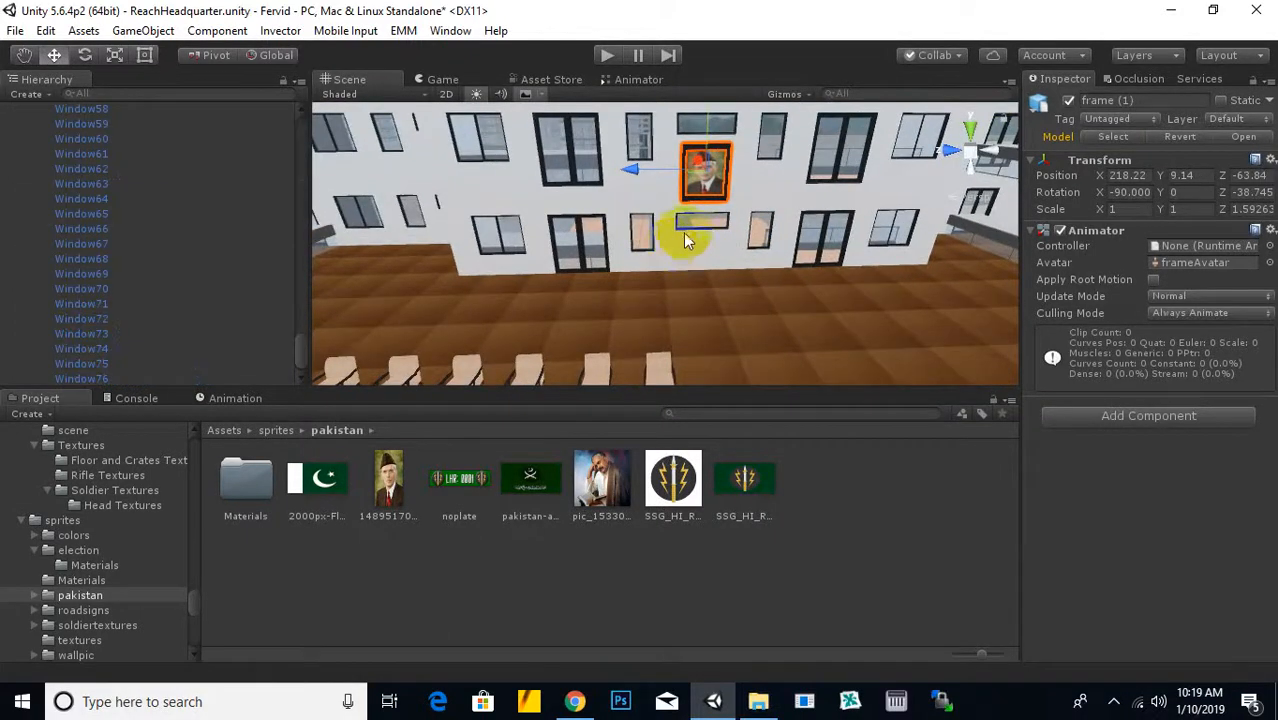
pyautogui.moveTo(706, 125); pyautogui.dragTo(717, 191)
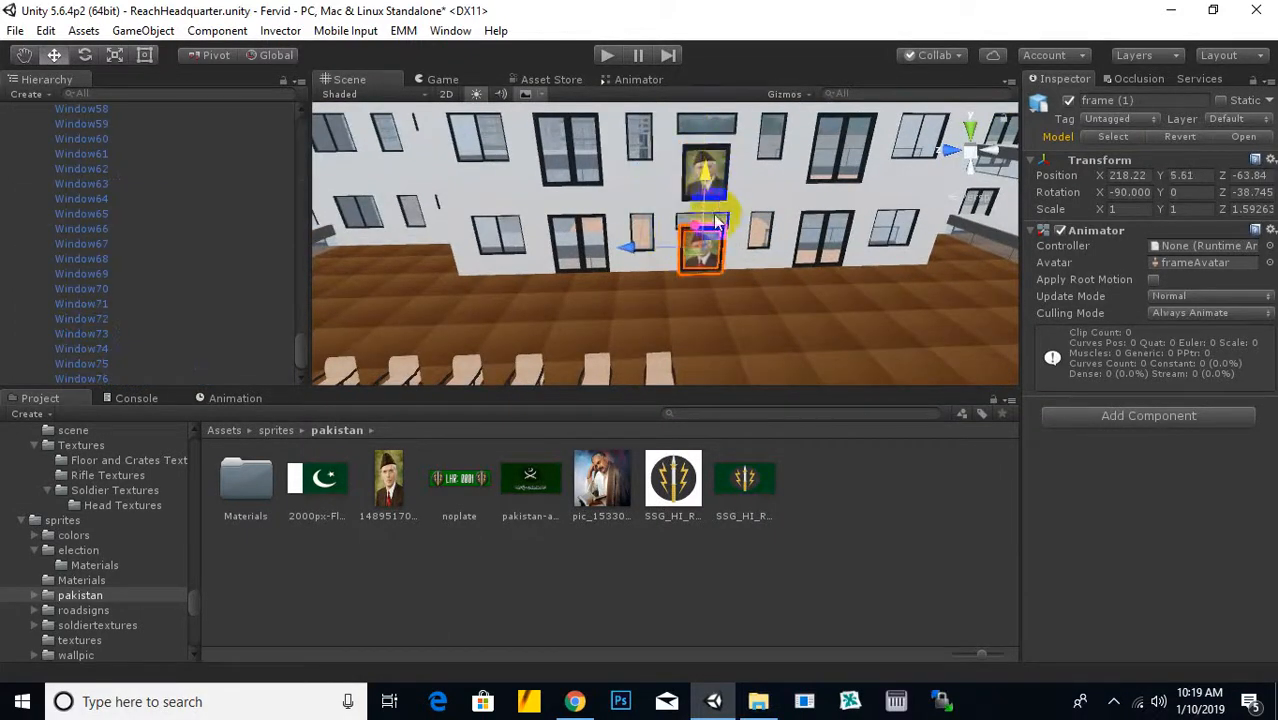
pyautogui.moveTo(603, 482); pyautogui.dragTo(710, 260)
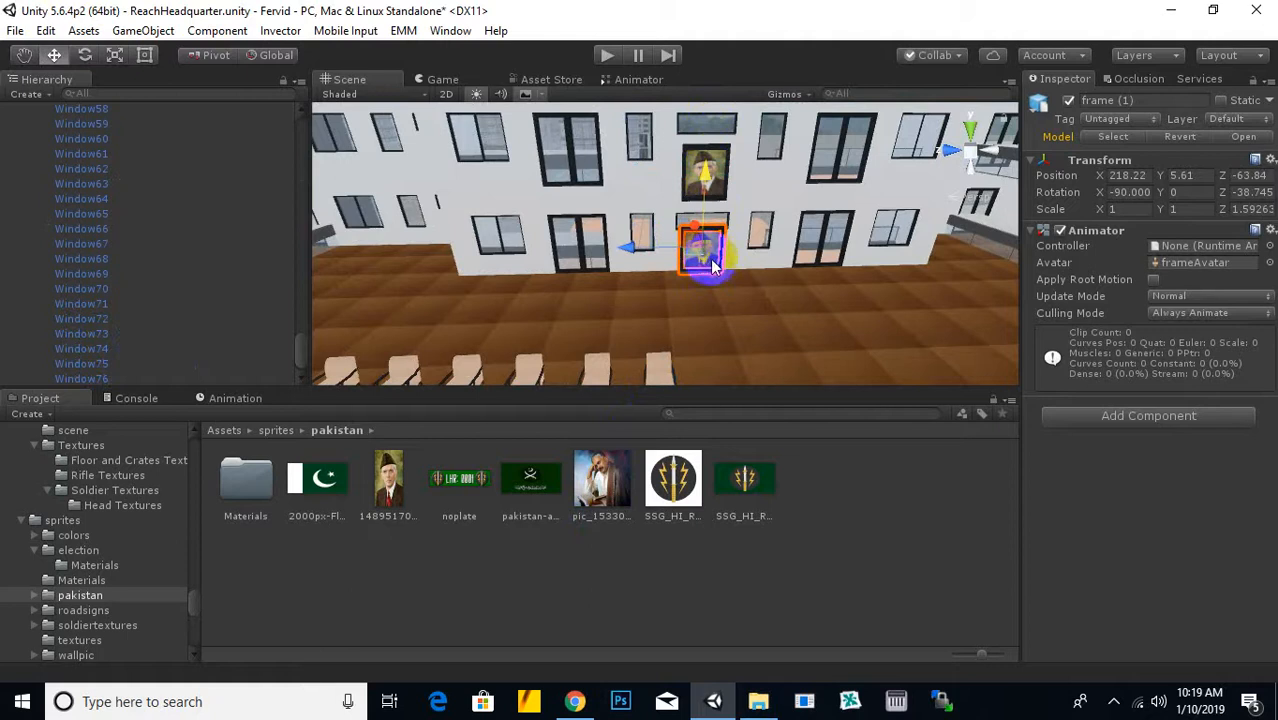
pyautogui.scroll(-1, 183, 326)
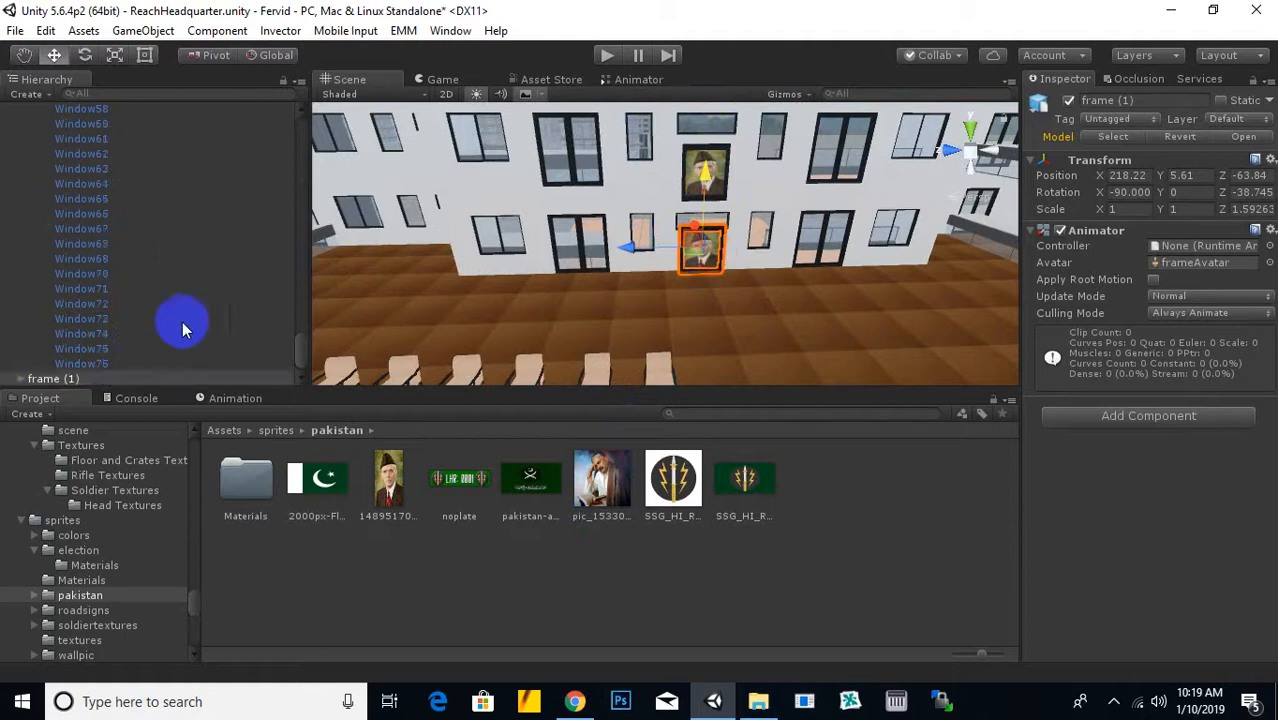
pyautogui.click(14, 379)
pyautogui.click(52, 379)
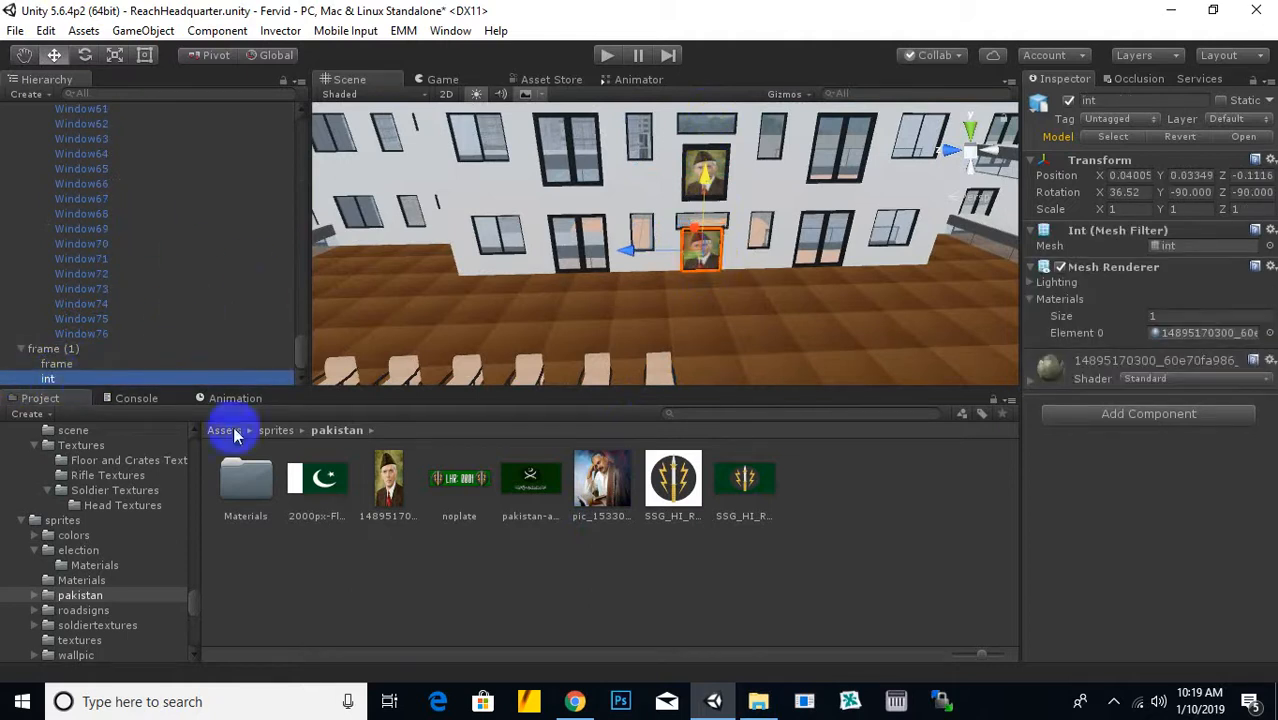
pyautogui.moveTo(600, 479); pyautogui.dragTo(720, 258)
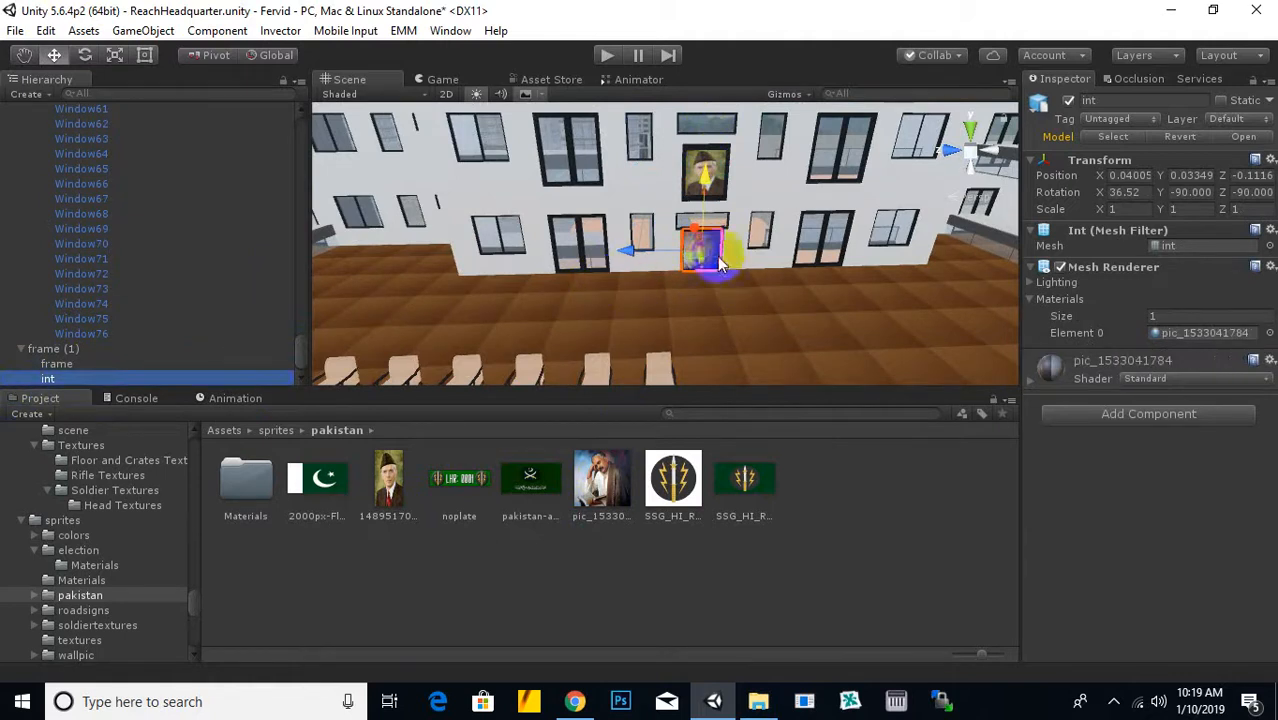
pyautogui.scroll(3, 720, 258)
pyautogui.moveTo(725, 258); pyautogui.dragTo(603, 258, button='middle')
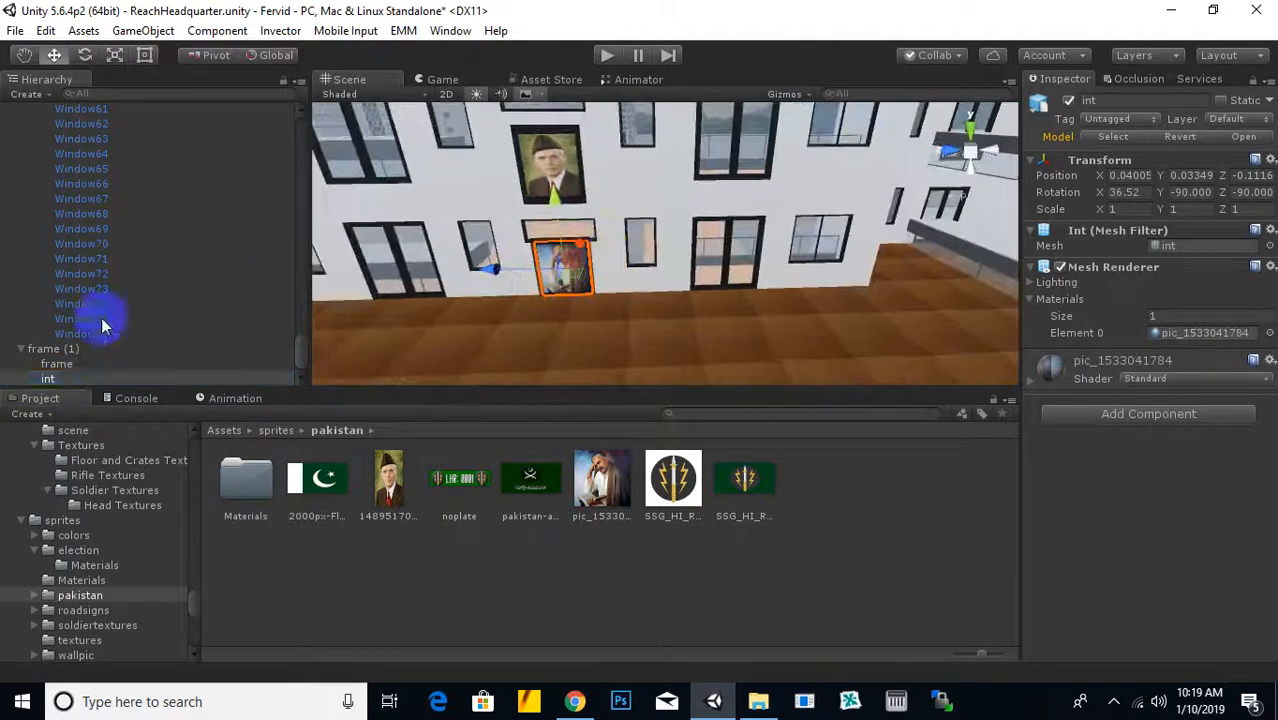
# Shrink the duplicated frame proportionally to an X and Y scale of about 0.61 and a Z scale of about 0.97
pyautogui.click(53, 349)
pyautogui.press('f')
pyautogui.keyDown('alt'); pyautogui.moveTo(685, 230); pyautogui.dragTo(562, 250); pyautogui.keyUp('alt')
pyautogui.moveTo(562, 250); pyautogui.dragTo(621, 246, button='middle')
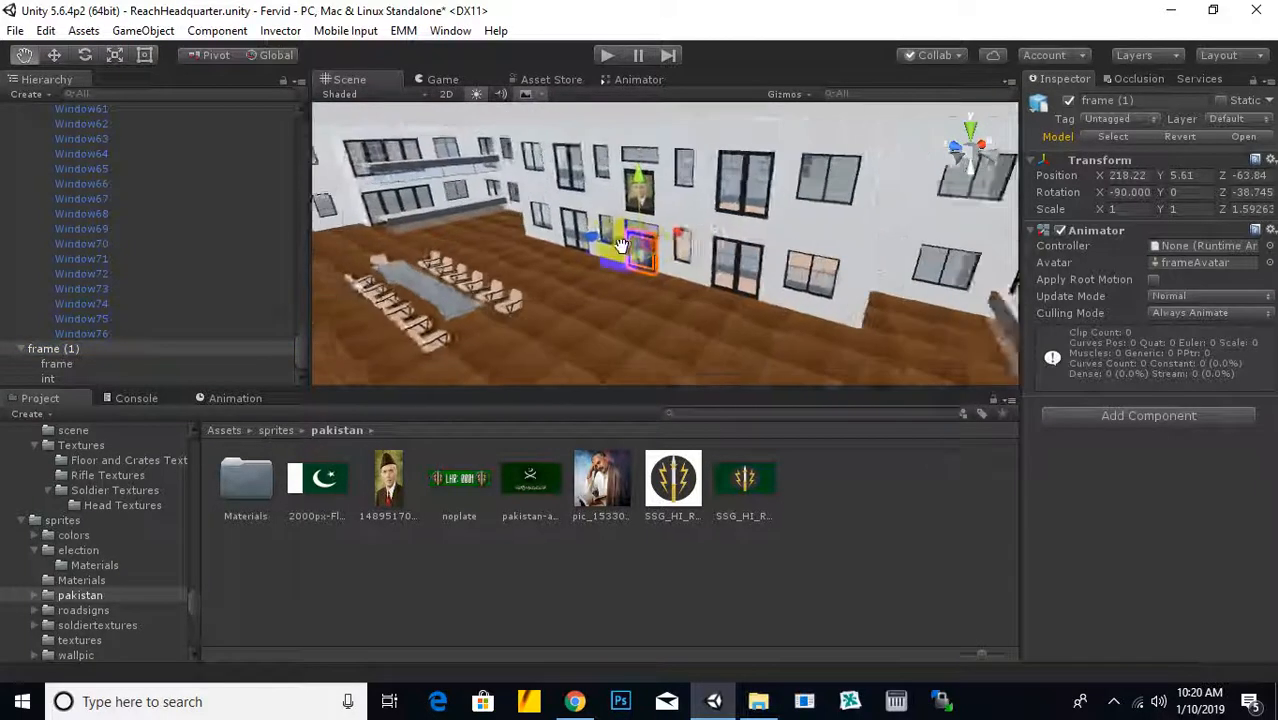
pyautogui.keyDown('alt'); pyautogui.moveTo(621, 246); pyautogui.dragTo(445, 241); pyautogui.keyUp('alt')
pyautogui.moveTo(445, 241); pyautogui.dragTo(527, 234, button='middle')
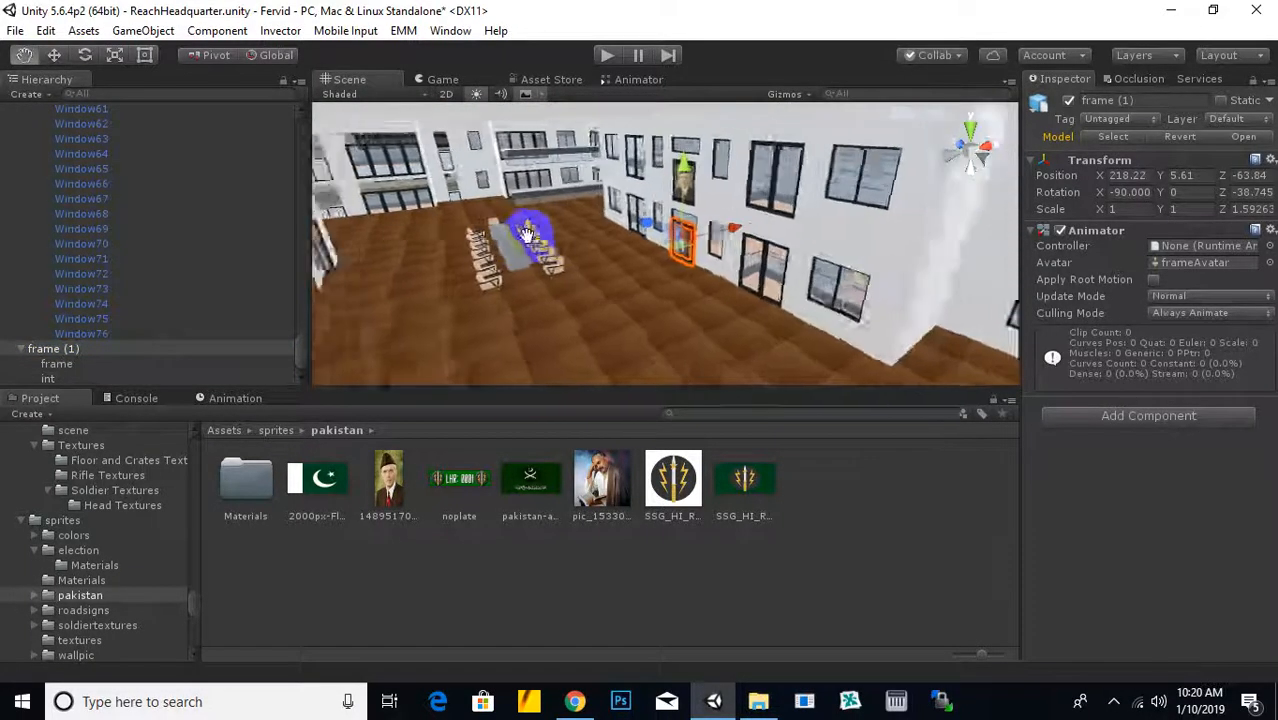
pyautogui.keyDown('alt'); pyautogui.moveTo(527, 234); pyautogui.dragTo(679, 288); pyautogui.keyUp('alt')
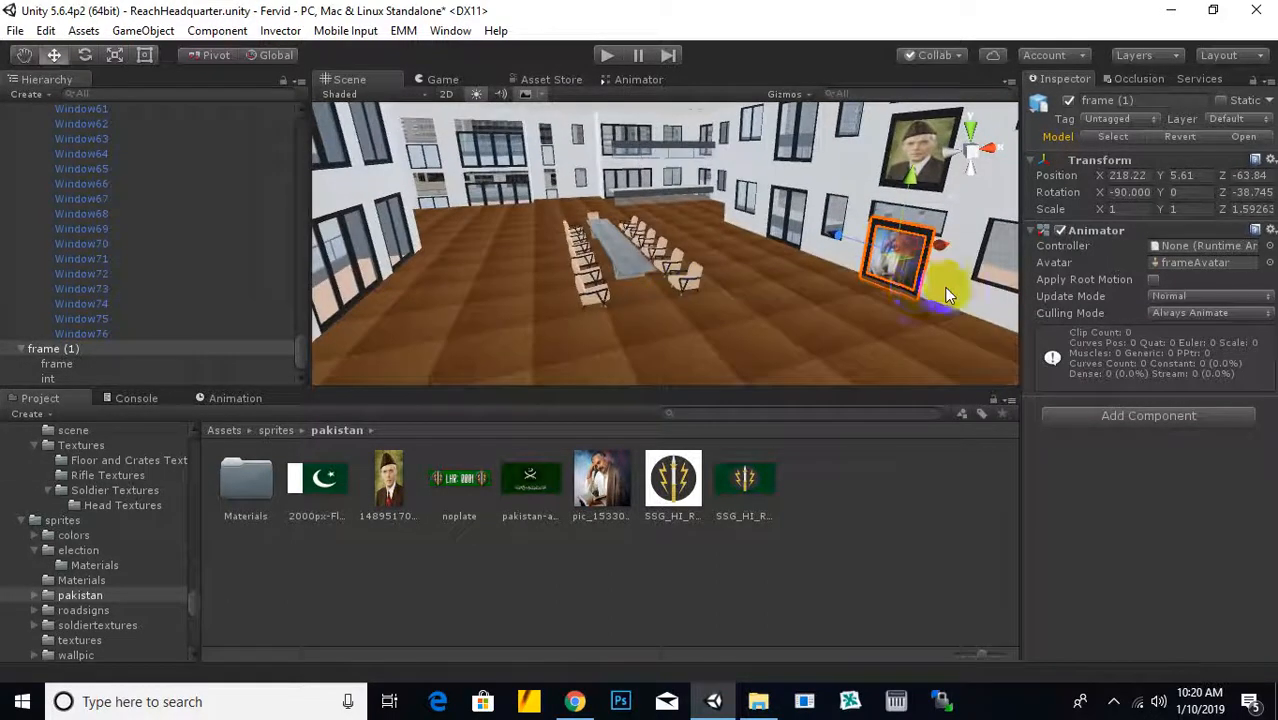
pyautogui.moveTo(940, 290); pyautogui.dragTo(928, 300)
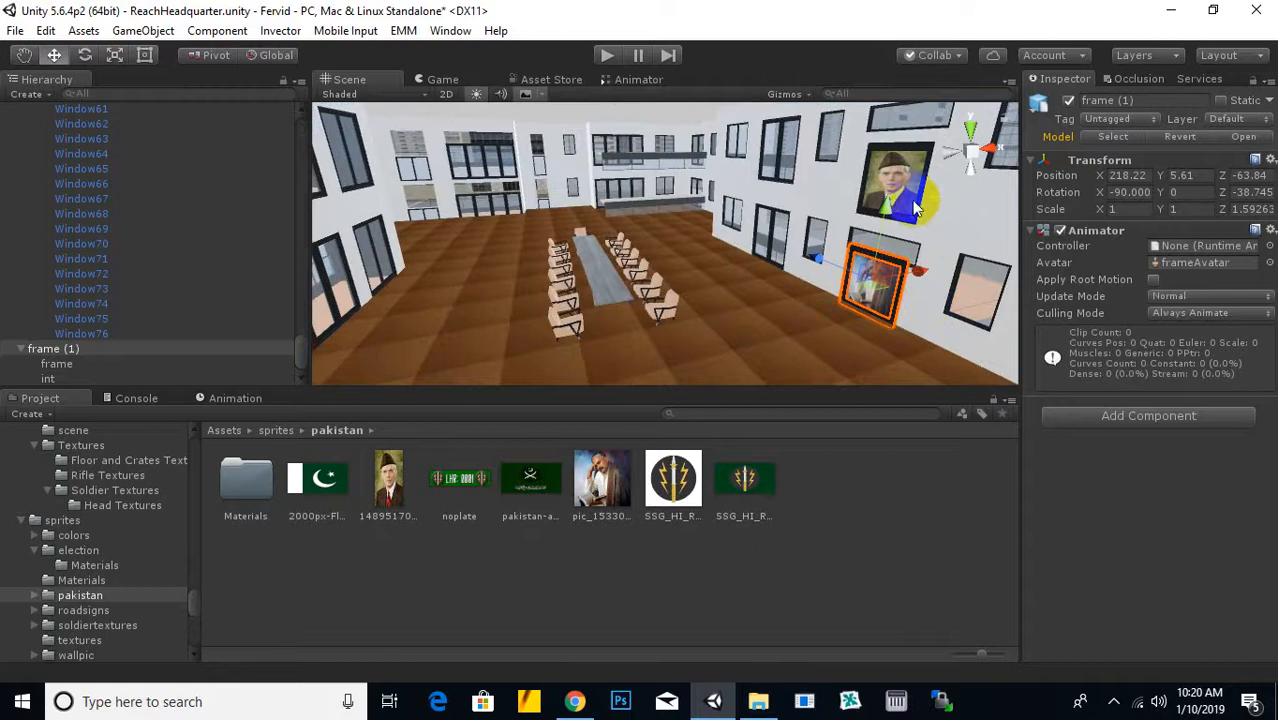
pyautogui.click(117, 60)
pyautogui.moveTo(872, 284); pyautogui.dragTo(866, 313)
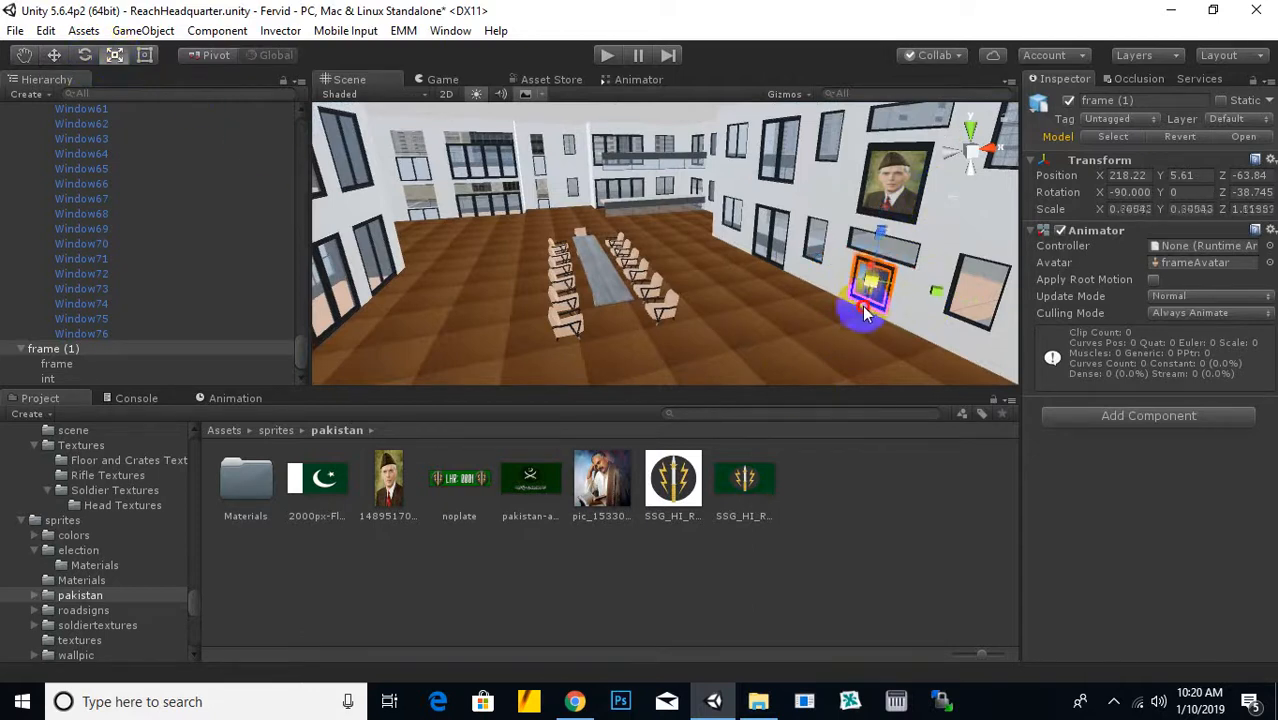
# Shrink the original portrait frame proportionally to an X scale of about 0.61, matching the size of its copy
pyautogui.click(887, 168)
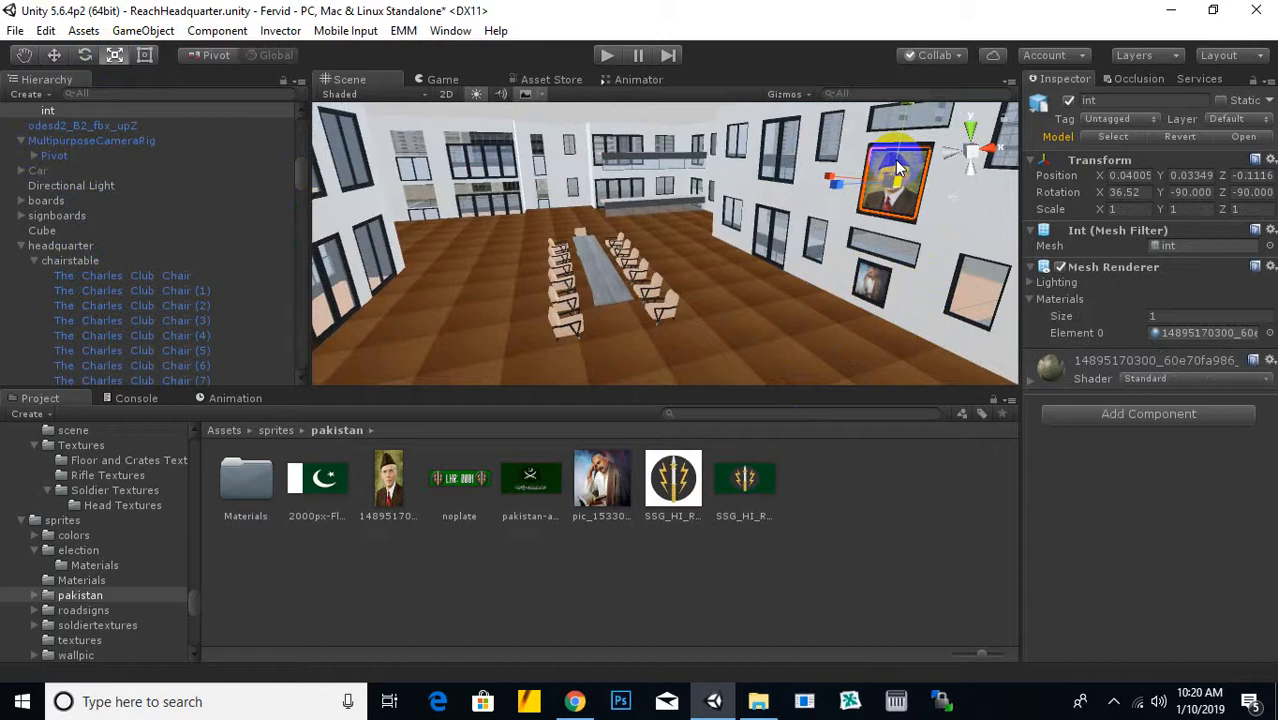
pyautogui.scroll(5, 88, 235)
pyautogui.click(40, 252)
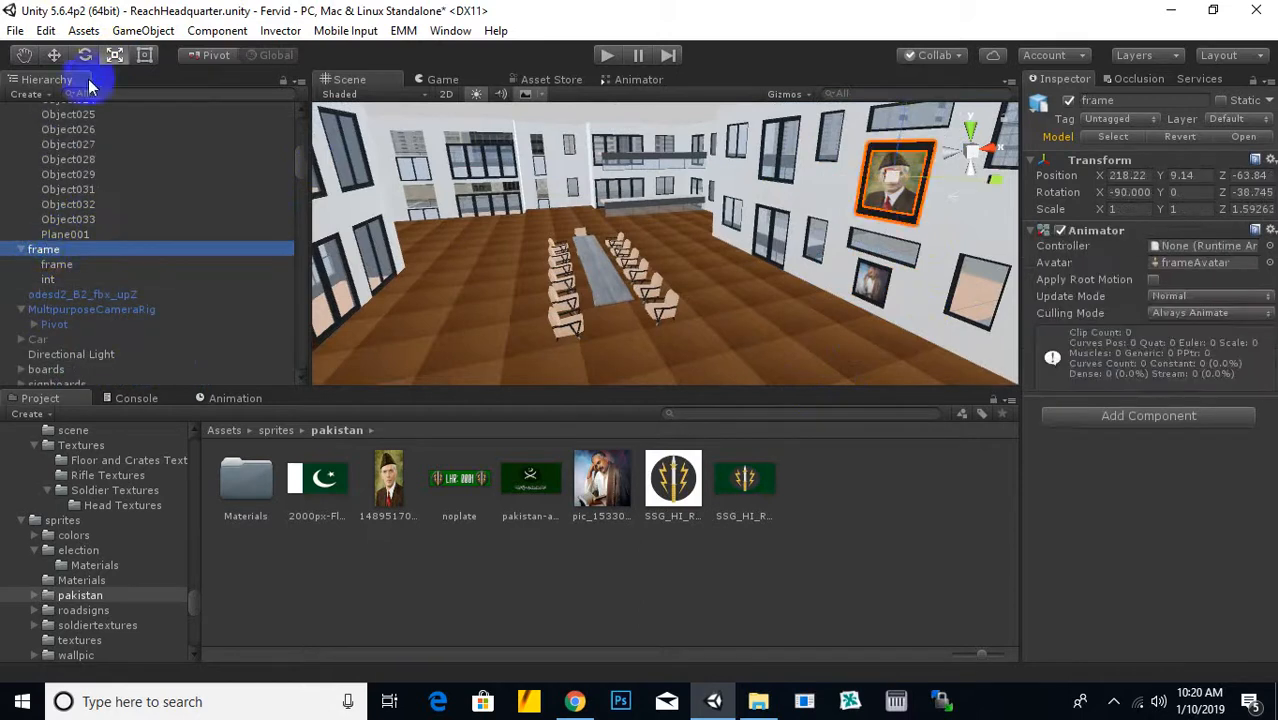
pyautogui.moveTo(910, 185); pyautogui.dragTo(879, 210)
# Move the duplicated frame up beside the original portrait, to about Y 9.1 and Z -62.28
pyautogui.click(54, 55)
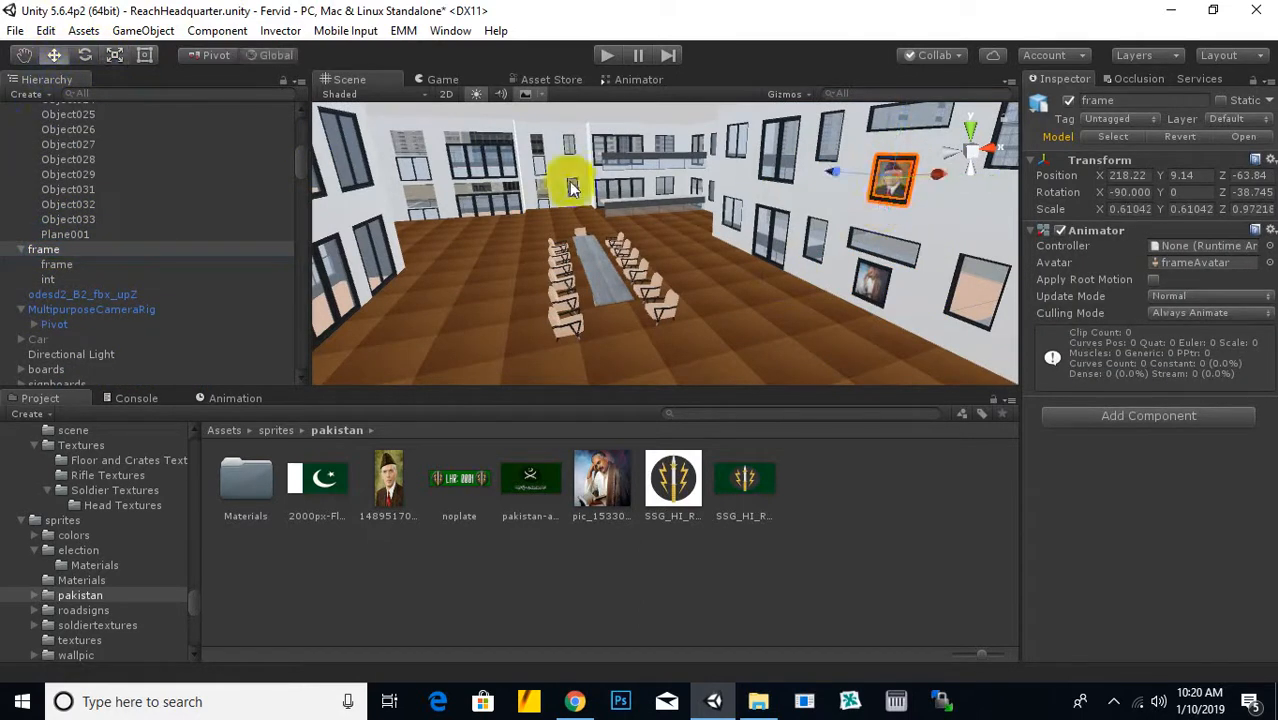
pyautogui.click(873, 285)
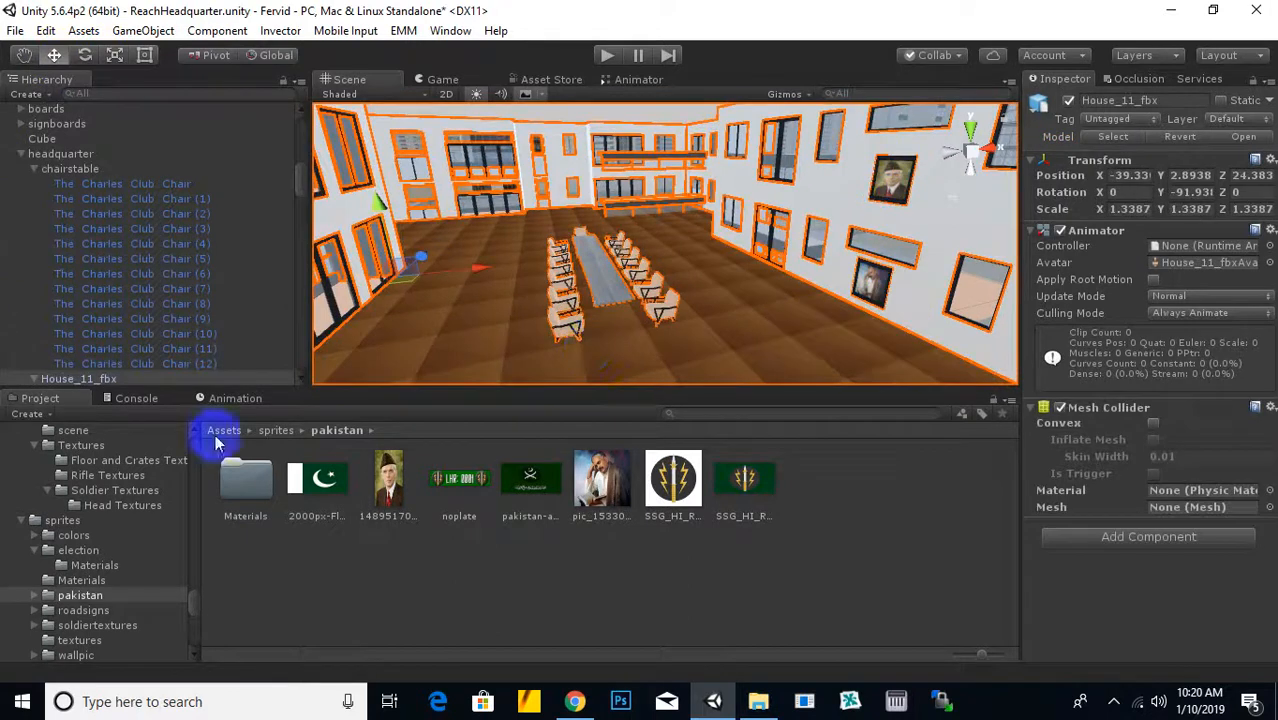
pyautogui.click(880, 300)
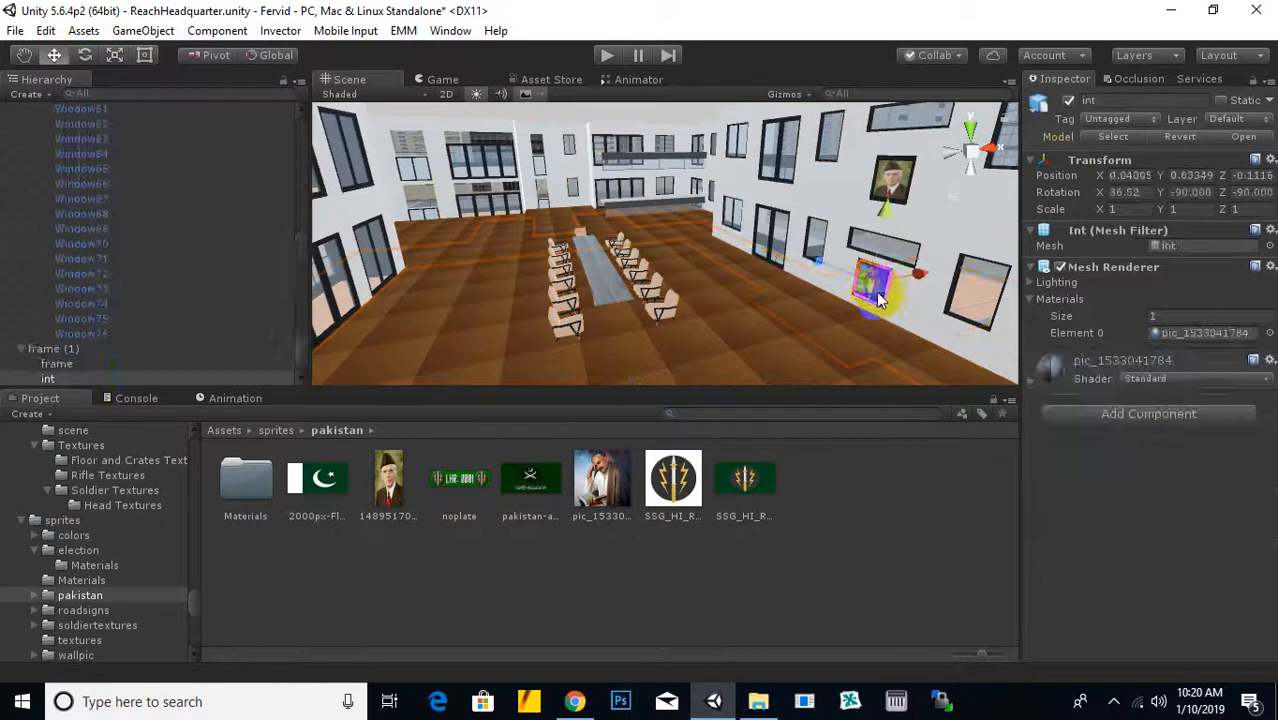
pyautogui.click(82, 347)
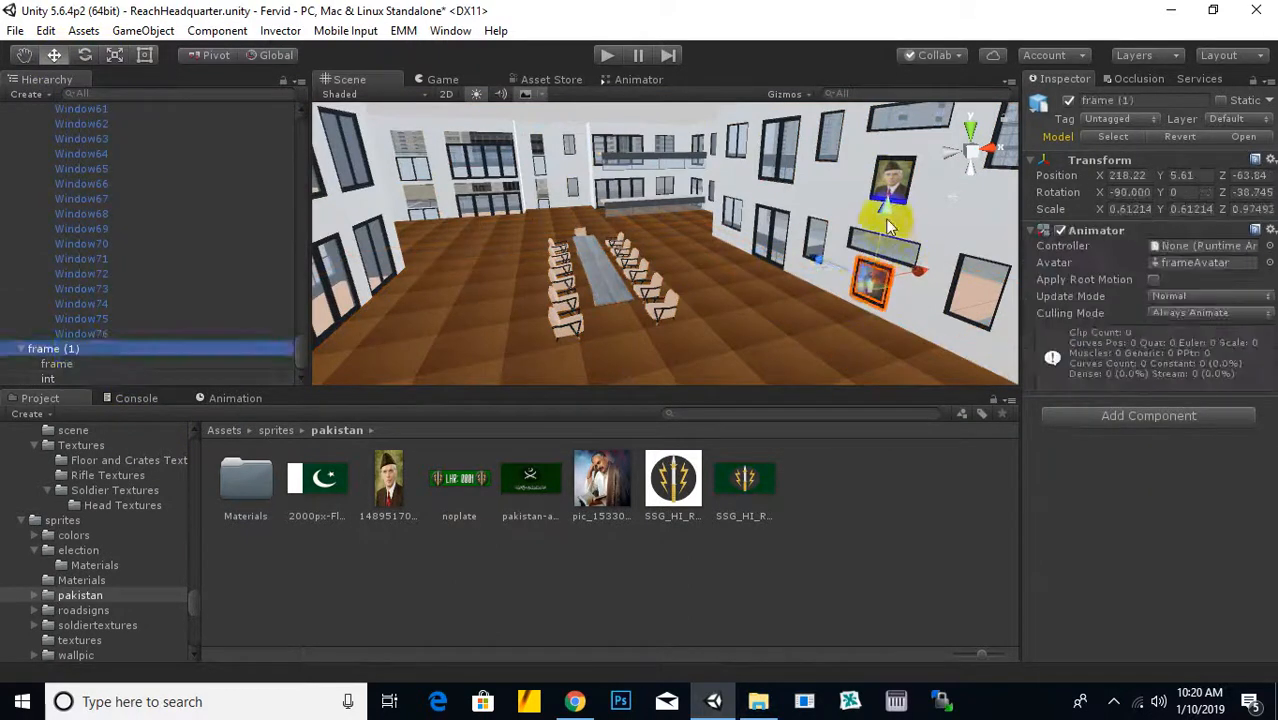
pyautogui.moveTo(887, 225); pyautogui.dragTo(789, 185)
pyautogui.moveTo(790, 185)
pyautogui.mouseDown(button='right')
pyautogui.moveTo(828, 250)
pyautogui.moveTo(827, 306)
pyautogui.moveTo(879, 317)
pyautogui.moveTo(880, 216)
pyautogui.moveTo(813, 285)
pyautogui.mouseUp(button='right')
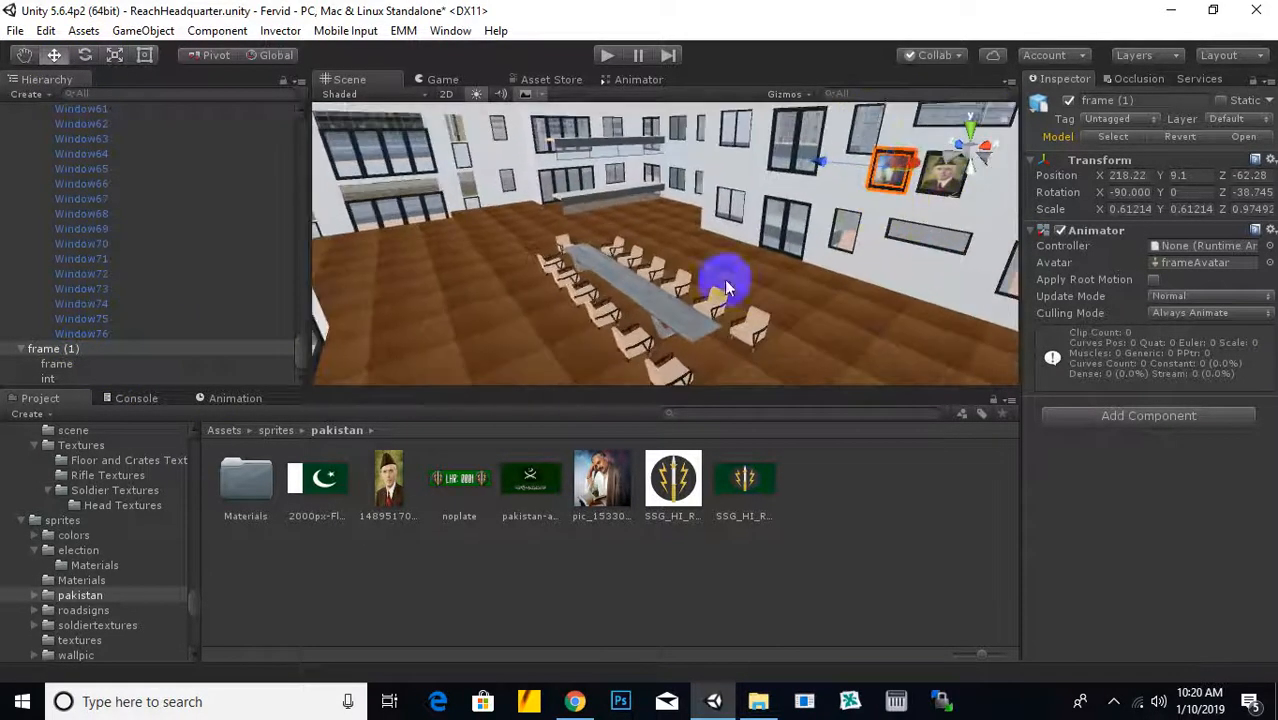
# Select both picture frames with their parts and slide them together along the wall to centre them above the wide window
pyautogui.keyDown('shift'); pyautogui.click(924, 197); pyautogui.keyUp('shift')
pyautogui.moveTo(759, 254); pyautogui.dragTo(714, 228, button='right')
pyautogui.moveTo(812, 205); pyautogui.dragTo(799, 204)
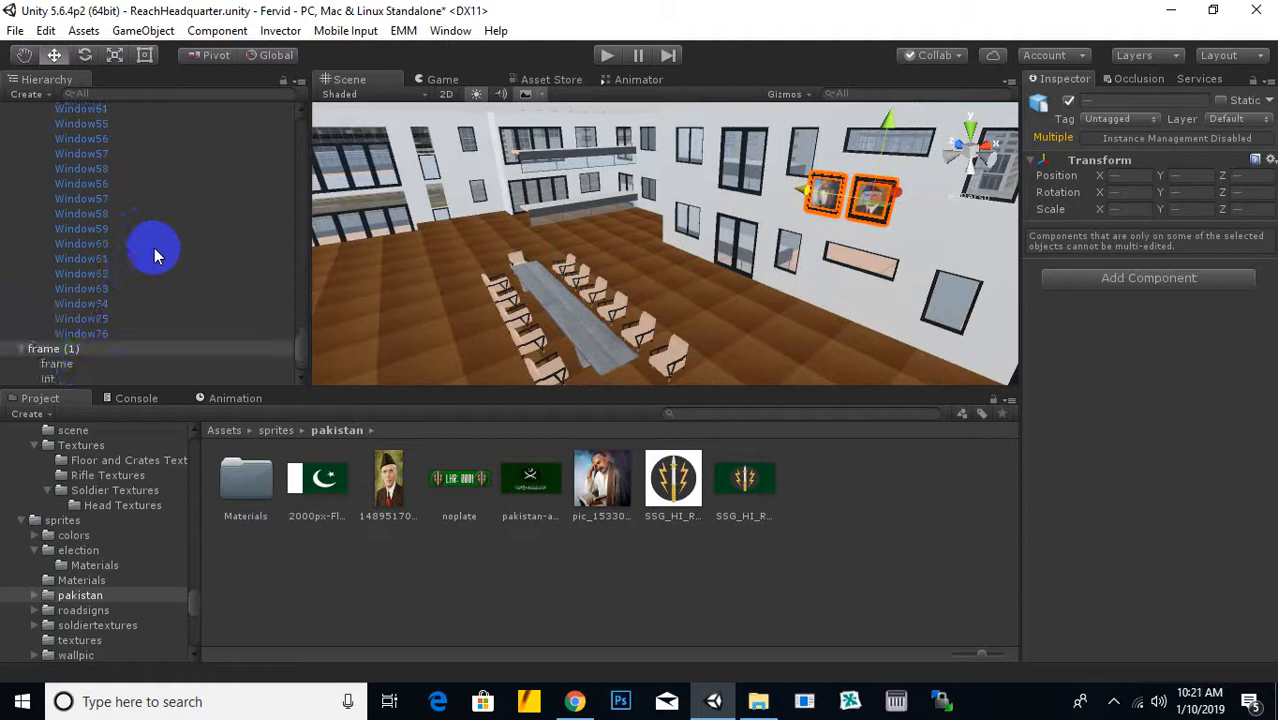
pyautogui.scroll(-3, 233, 345)
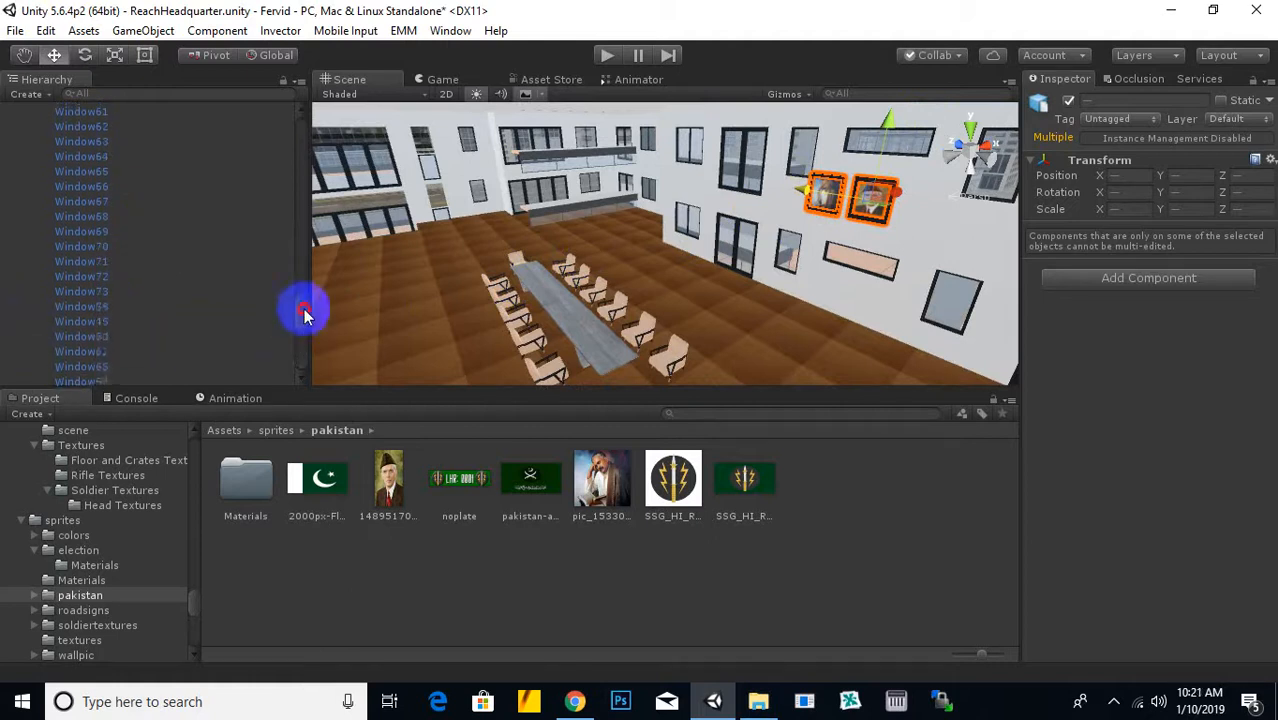
pyautogui.moveTo(305, 315); pyautogui.dragTo(280, 171)
pyautogui.click(58, 215)
pyautogui.keyDown('shift'); pyautogui.click(47, 243); pyautogui.keyUp('shift')
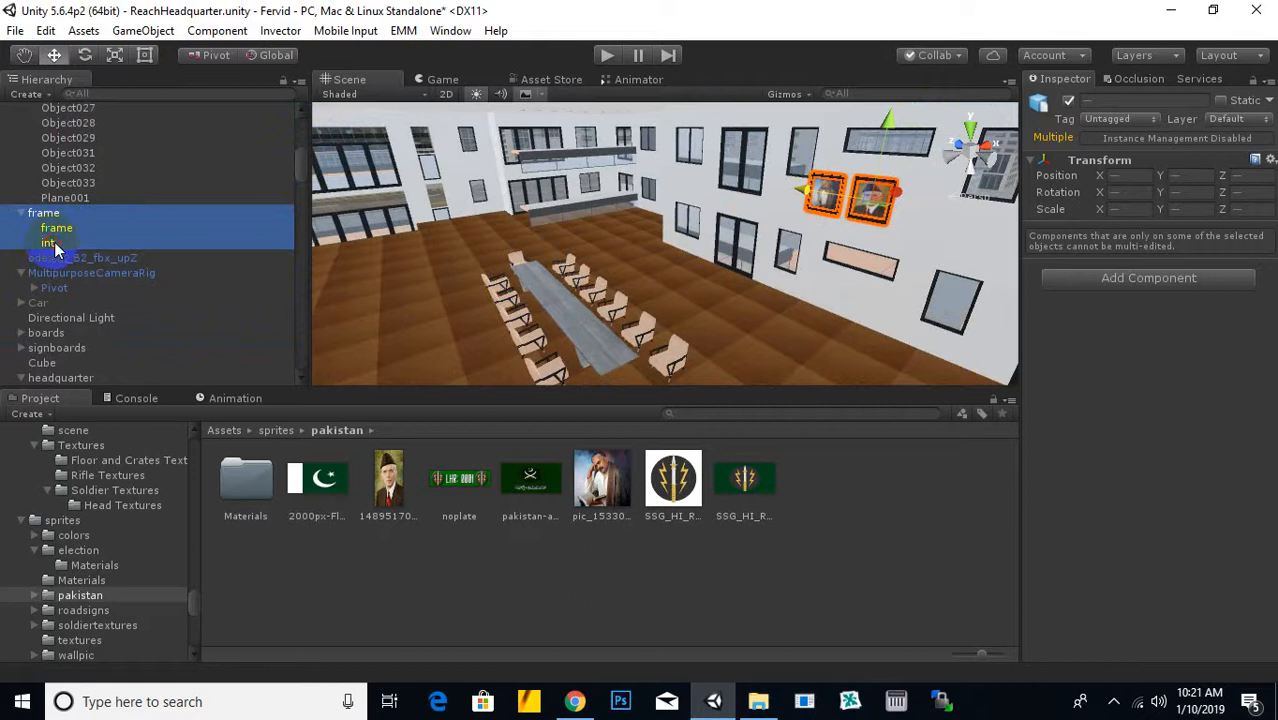
pyautogui.click(808, 197)
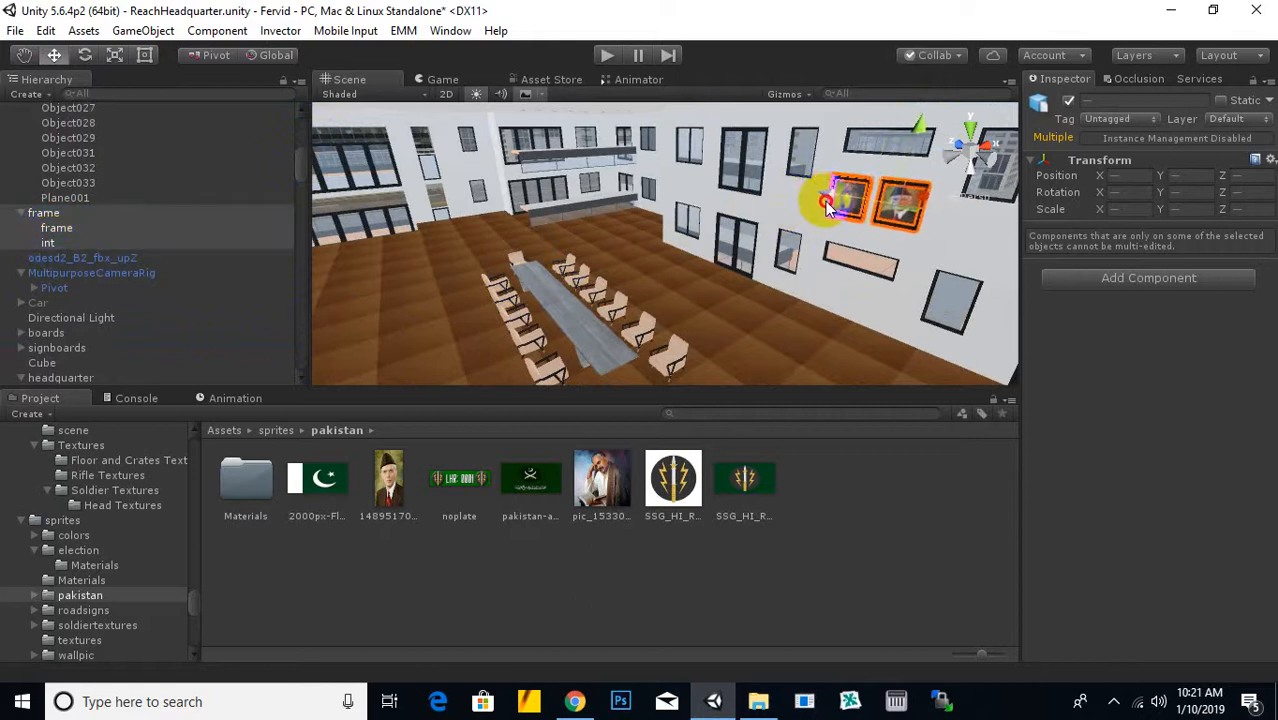
pyautogui.moveTo(821, 201); pyautogui.dragTo(784, 206, button='middle')
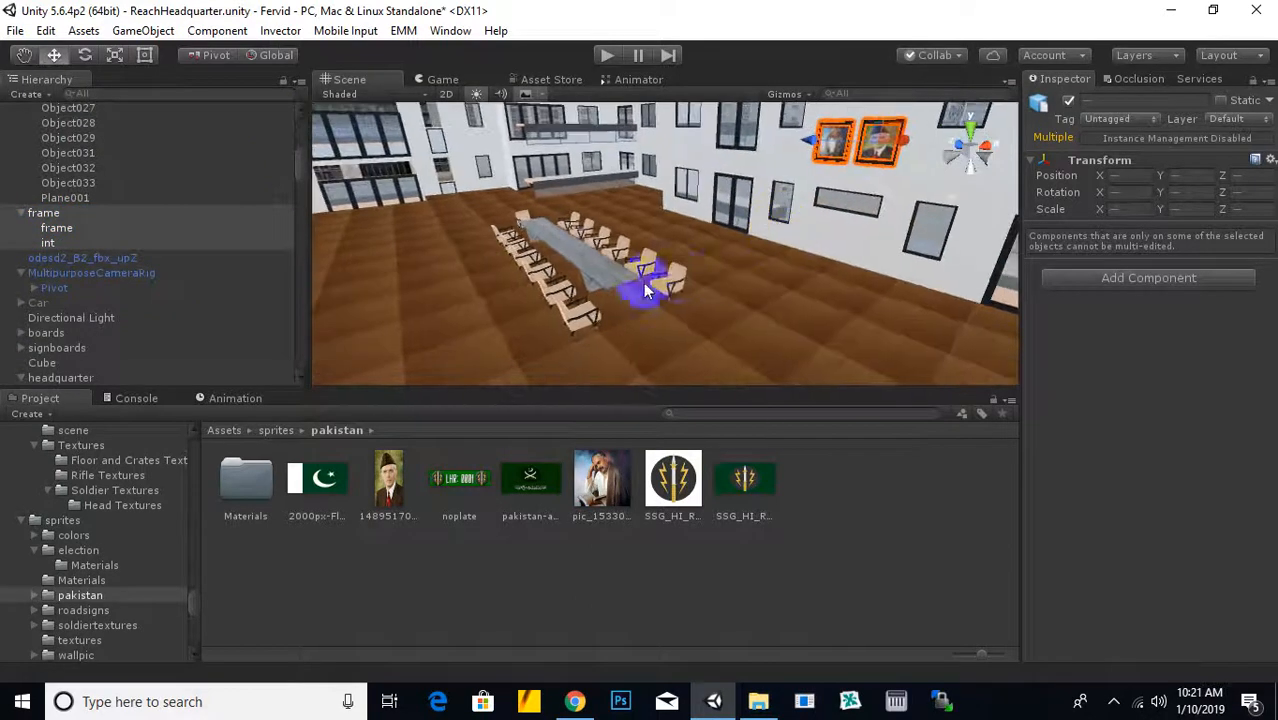
# Select the meeting table odesd2_B2_fbx_upZ and put it inside the chairstable group with the chairs
pyautogui.click(680, 281)
pyautogui.click(678, 283)
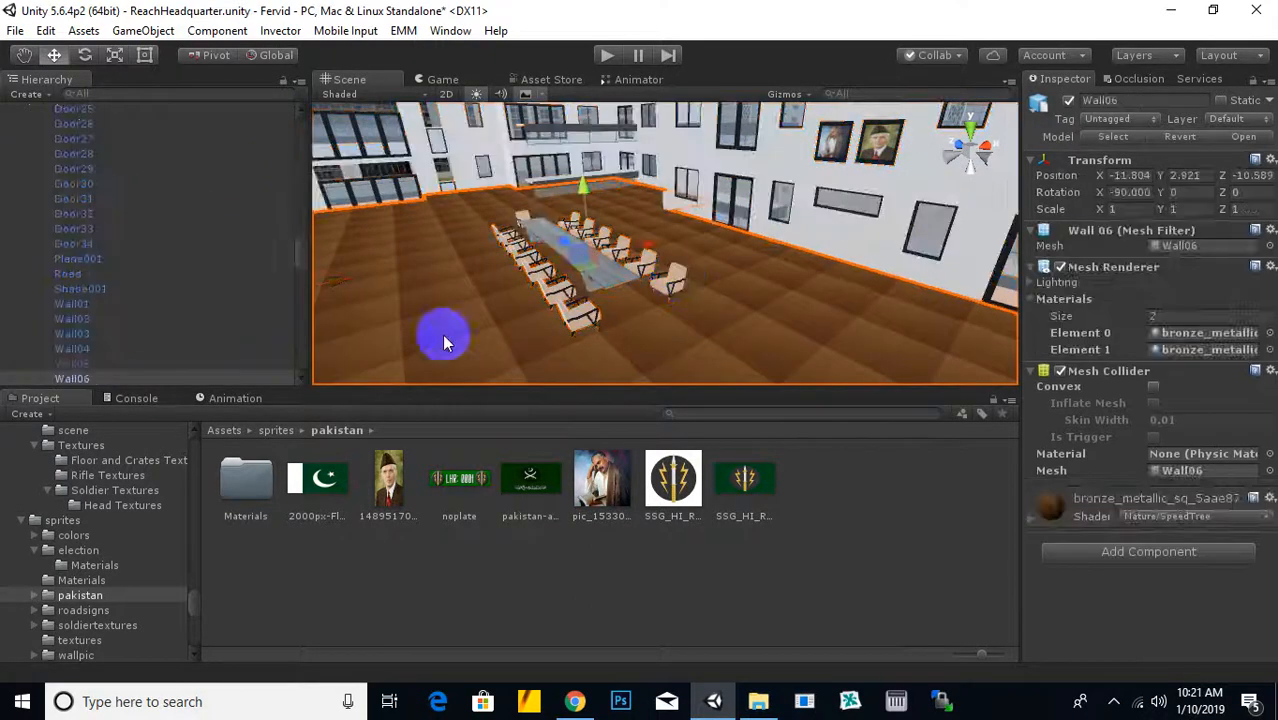
pyautogui.click(590, 323)
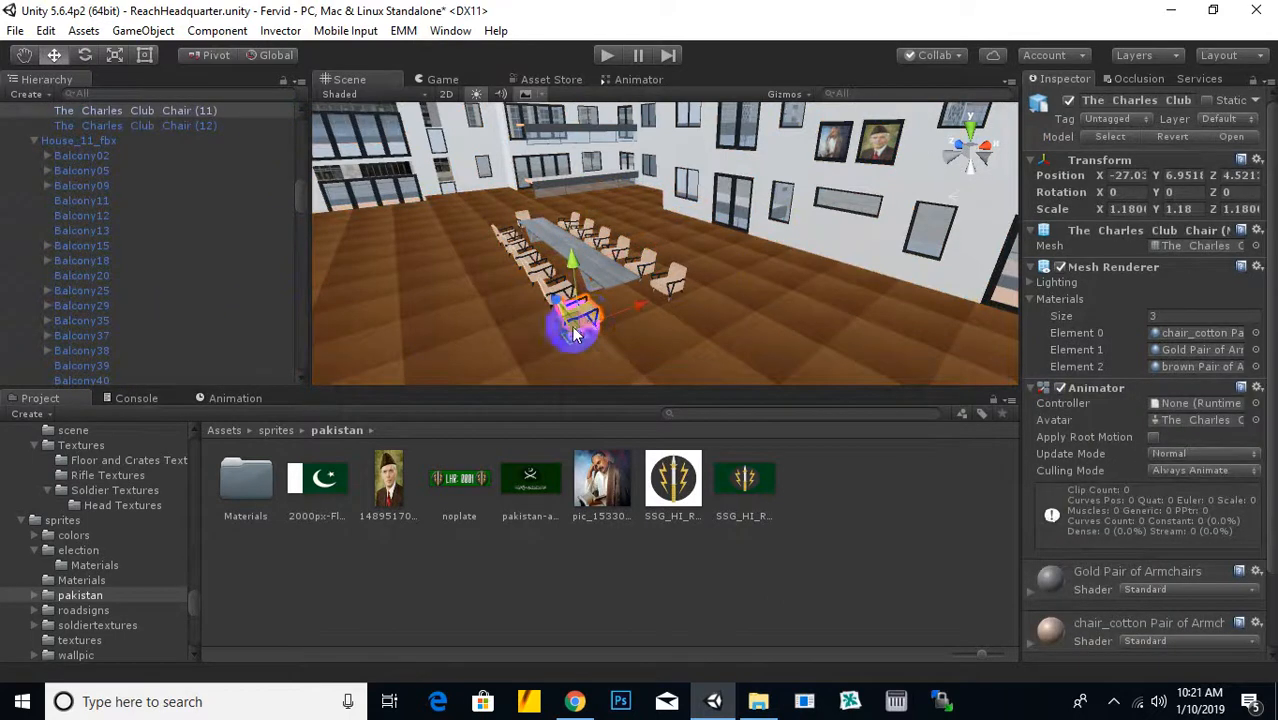
pyautogui.scroll(3, 159, 308)
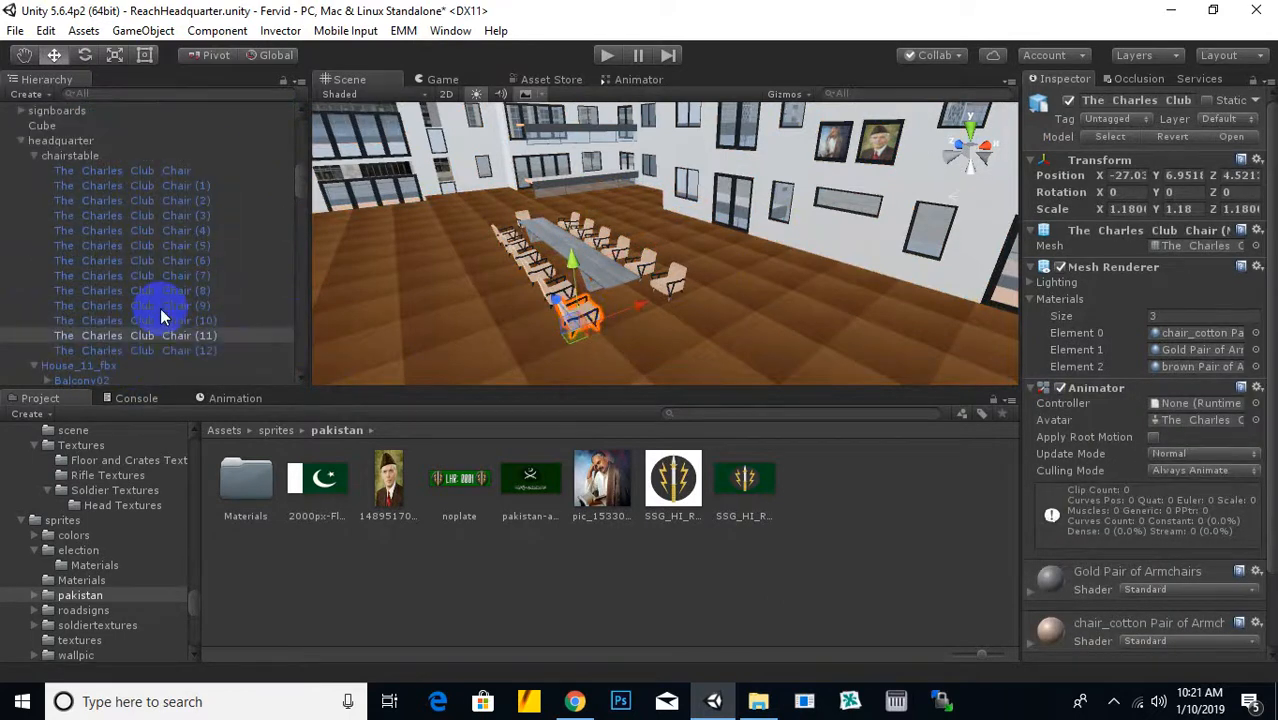
pyautogui.click(72, 155)
pyautogui.keyDown('alt'); pyautogui.moveTo(622, 285); pyautogui.dragTo(640, 291); pyautogui.keyUp('alt')
pyautogui.click(640, 272)
pyautogui.click(640, 272)
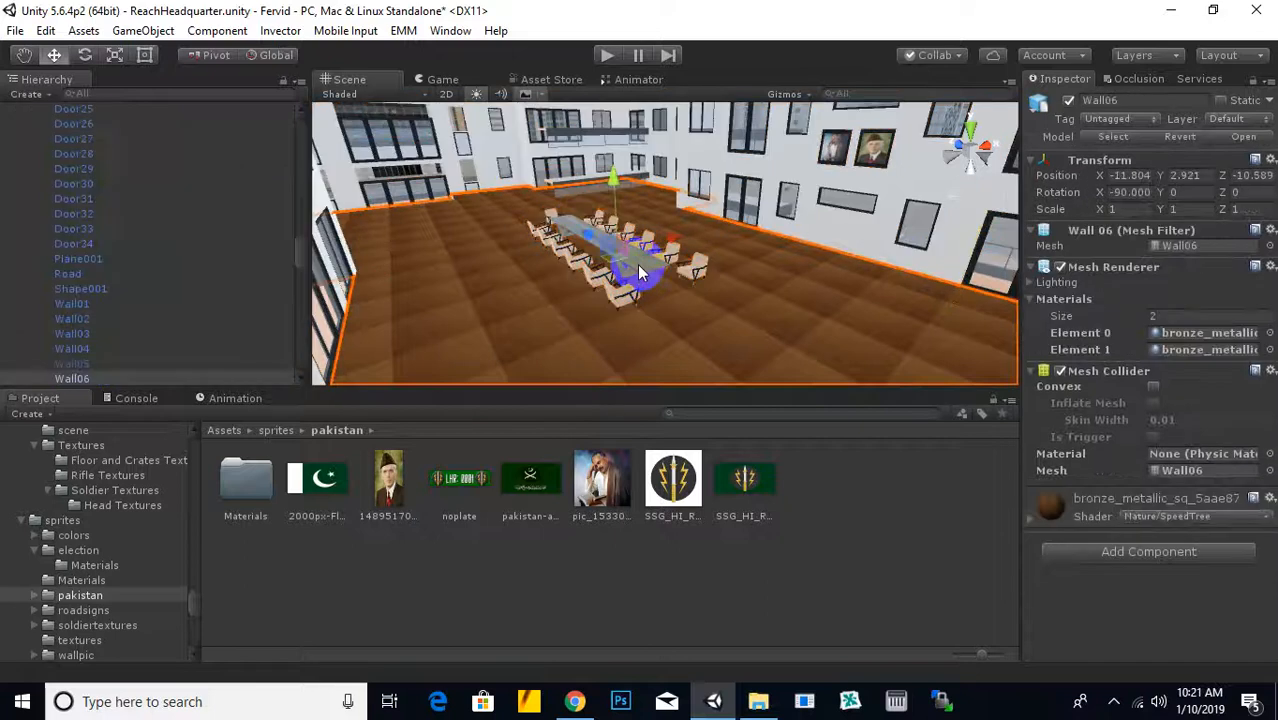
pyautogui.click(643, 273)
pyautogui.click(643, 278)
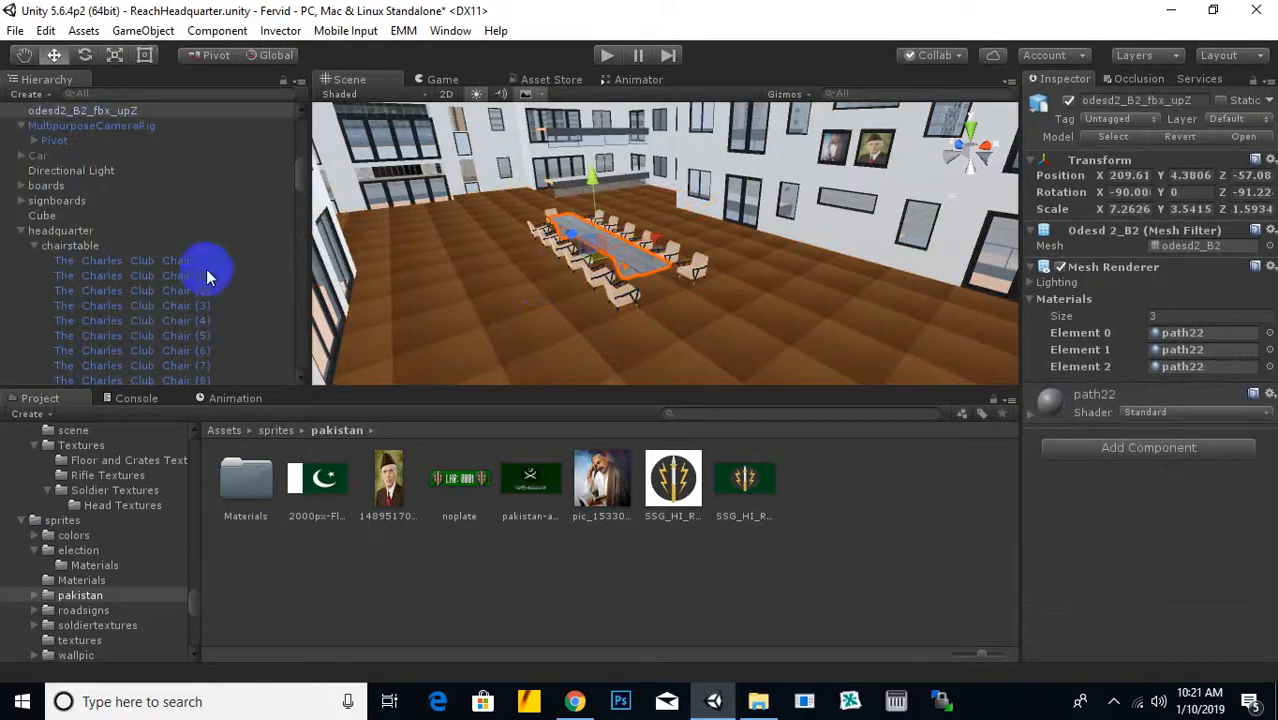
pyautogui.scroll(3, 100, 128)
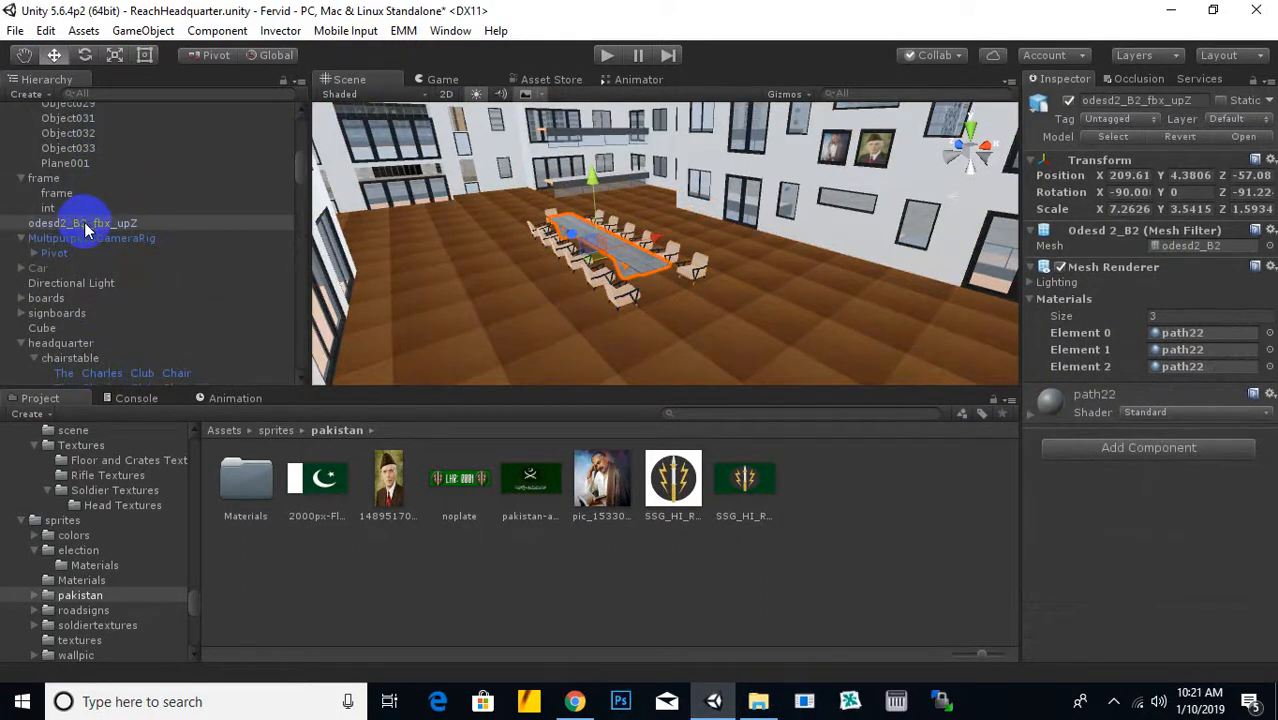
pyautogui.moveTo(86, 229); pyautogui.dragTo(88, 363)
# Rotate the whole chairstable group about its vertical axis to a Y rotation of about 64.2
pyautogui.click(82, 169)
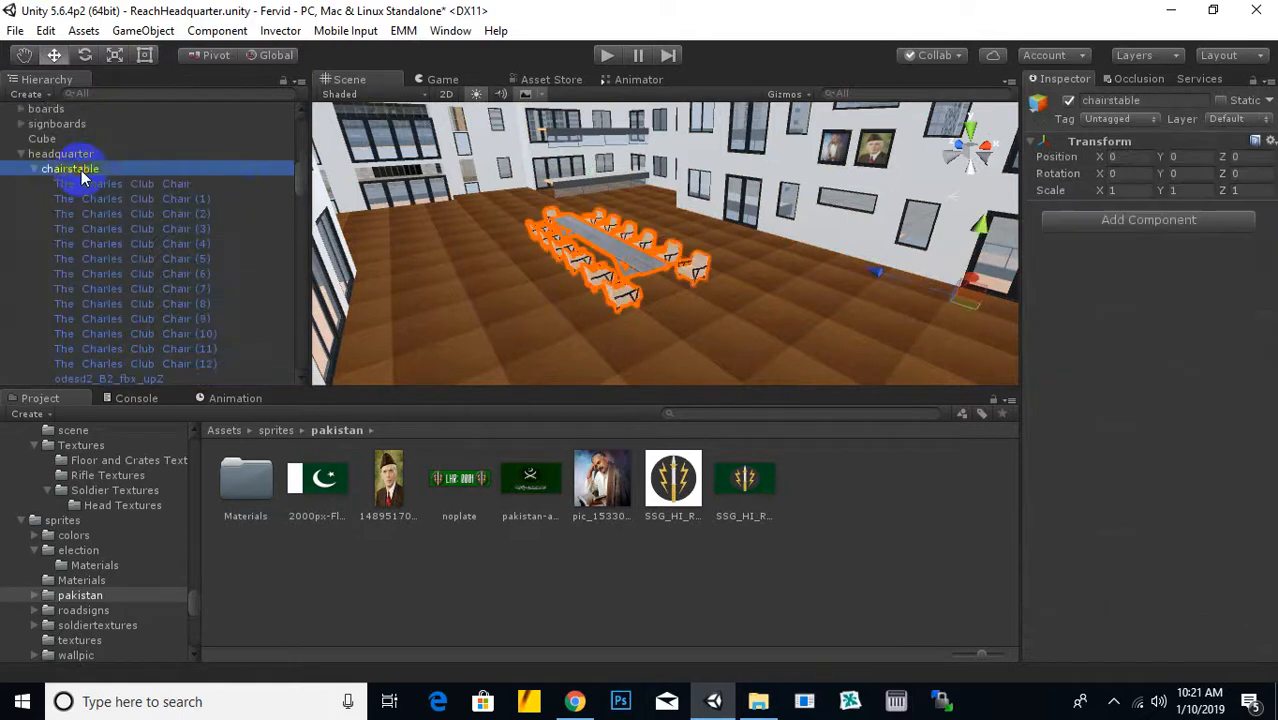
pyautogui.click(85, 55)
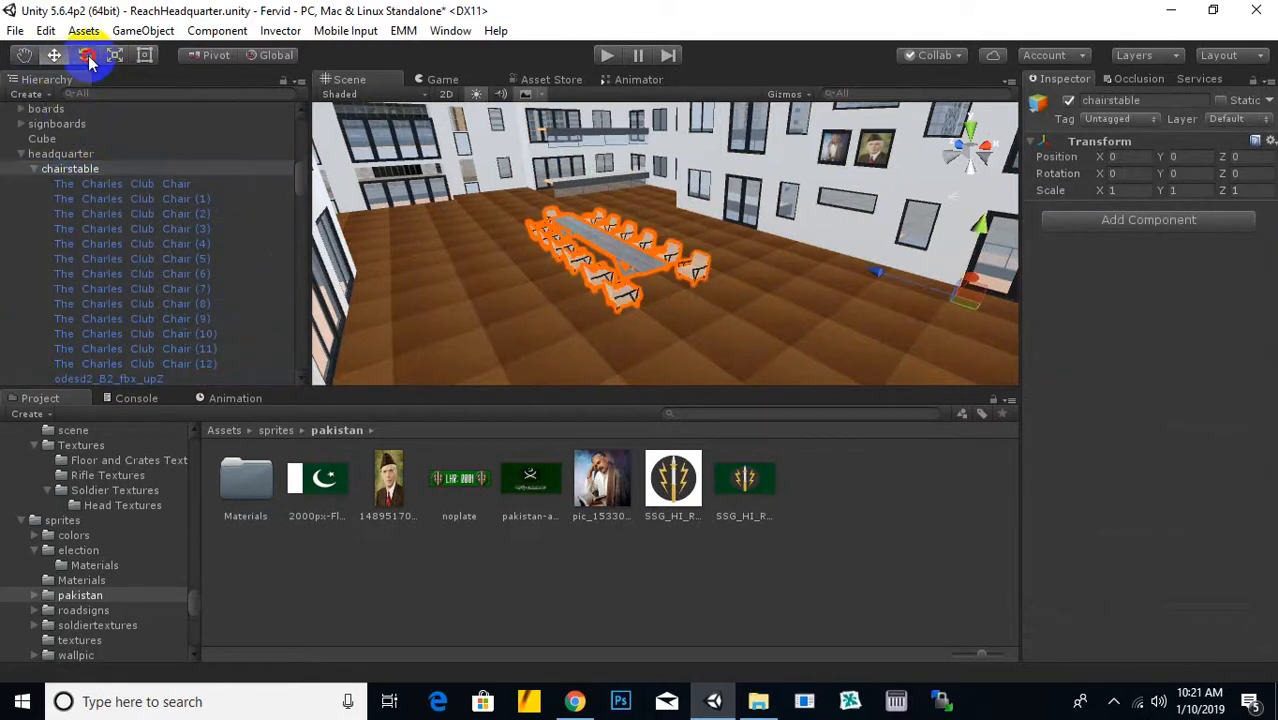
pyautogui.moveTo(970, 340); pyautogui.dragTo(736, 343)
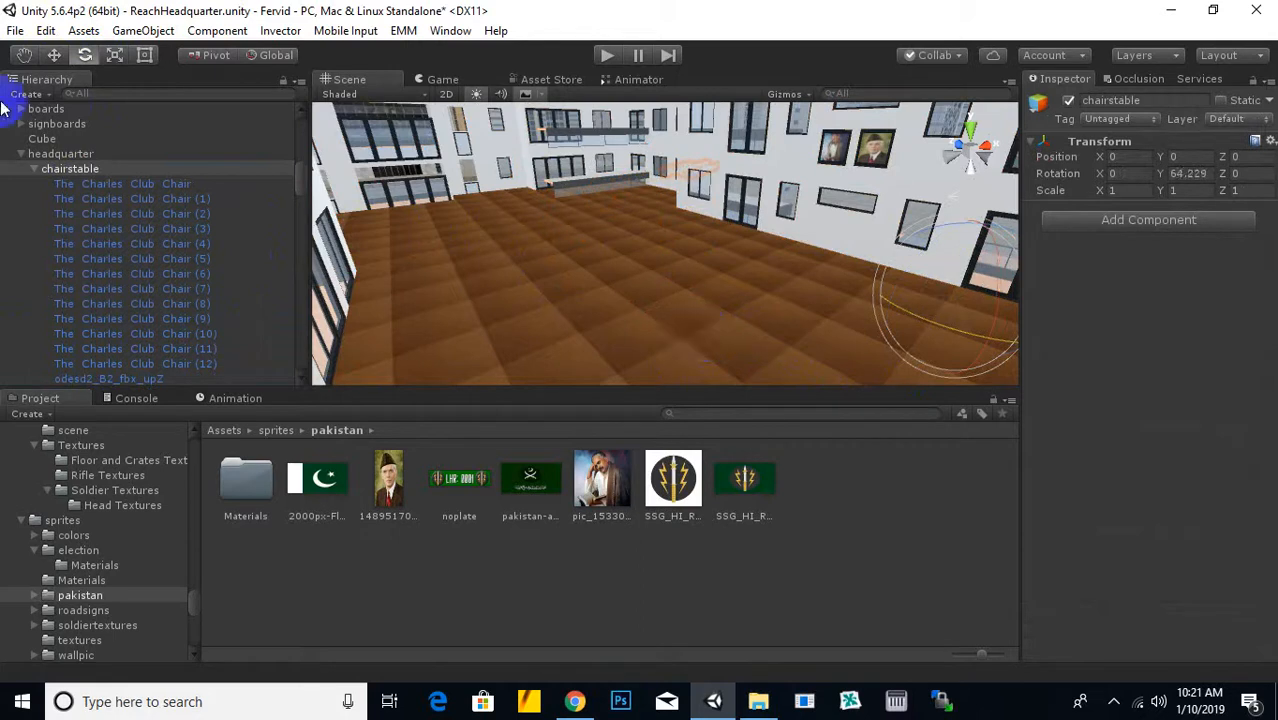
# Move the rotated chairstable group back onto the hall floor, to about X -21.26 and Z -10.24
pyautogui.click(60, 55)
pyautogui.scroll(3, 822, 237)
pyautogui.scroll(-4, 941, 290)
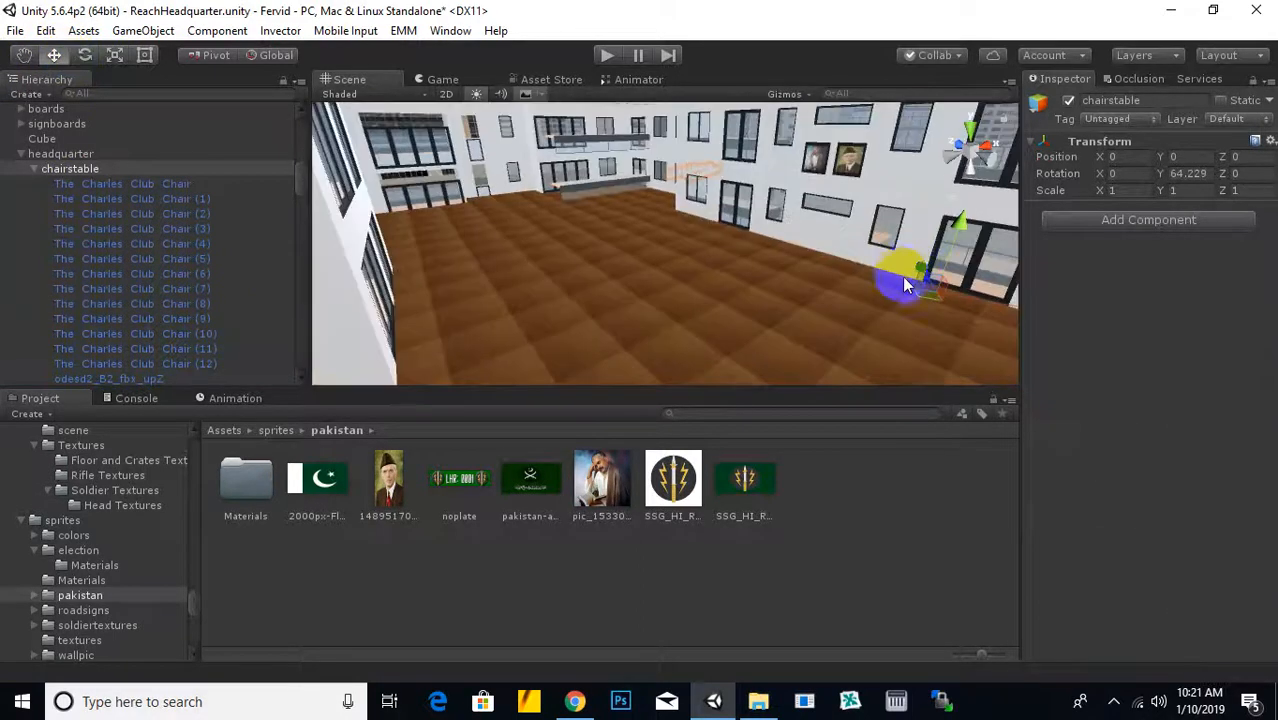
pyautogui.moveTo(926, 276); pyautogui.dragTo(823, 486)
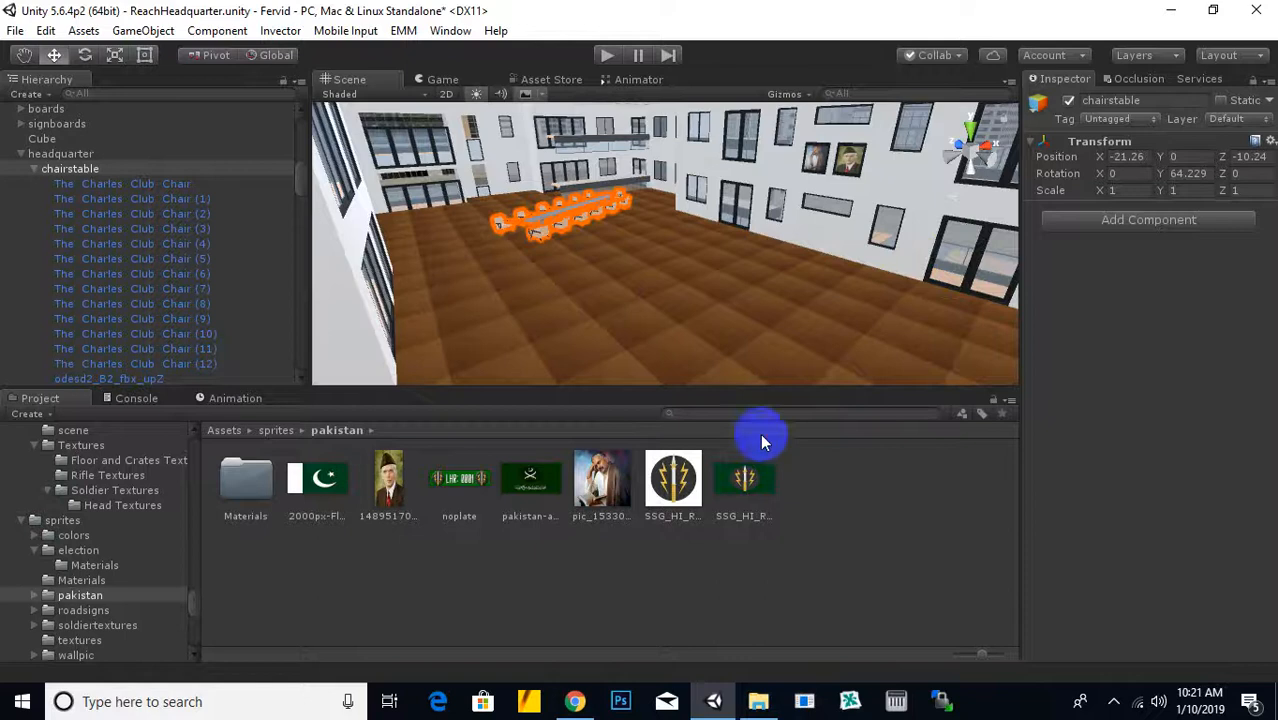
pyautogui.scroll(-3, 656, 318)
pyautogui.scroll(-2, 656, 318)
pyautogui.moveTo(650, 312); pyautogui.dragTo(565, 274, button='middle')
pyautogui.scroll(-1, 508, 288)
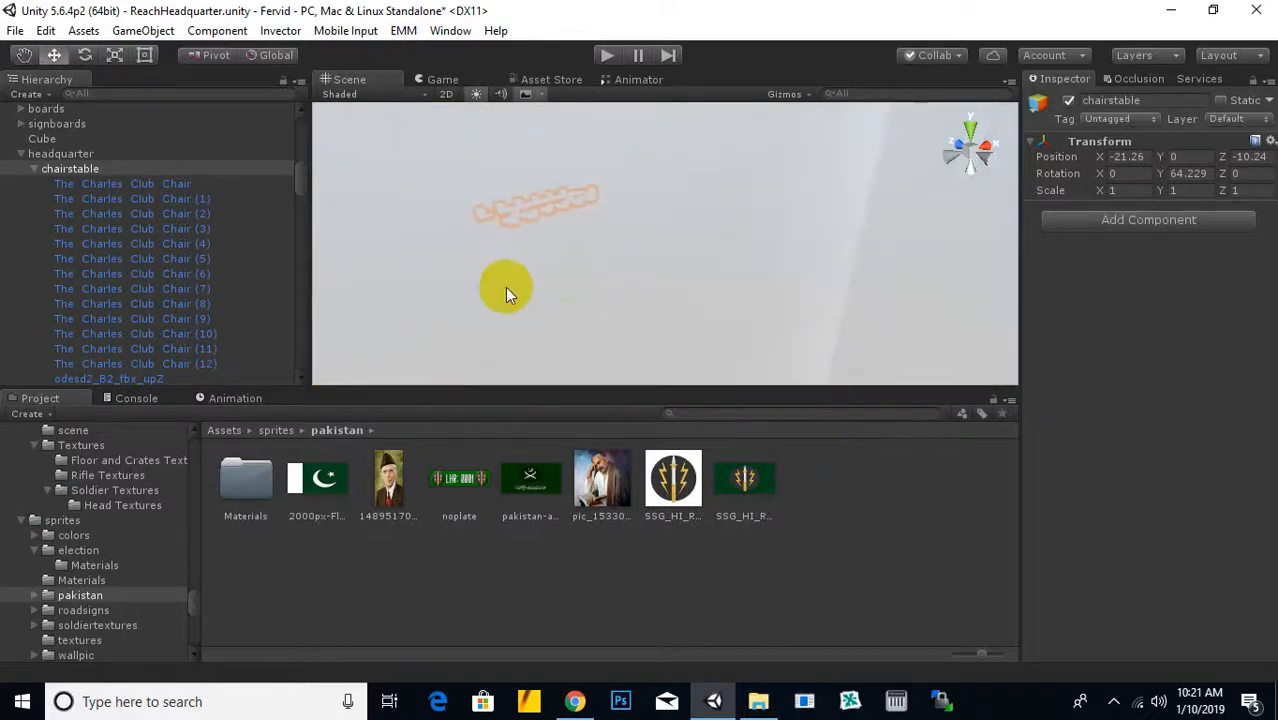
pyautogui.scroll(3, 661, 254)
pyautogui.moveTo(582, 148); pyautogui.dragTo(888, 338, button='middle')
# Select all the chairs and the table inside chairstable and try to rotate them together
pyautogui.click(99, 184)
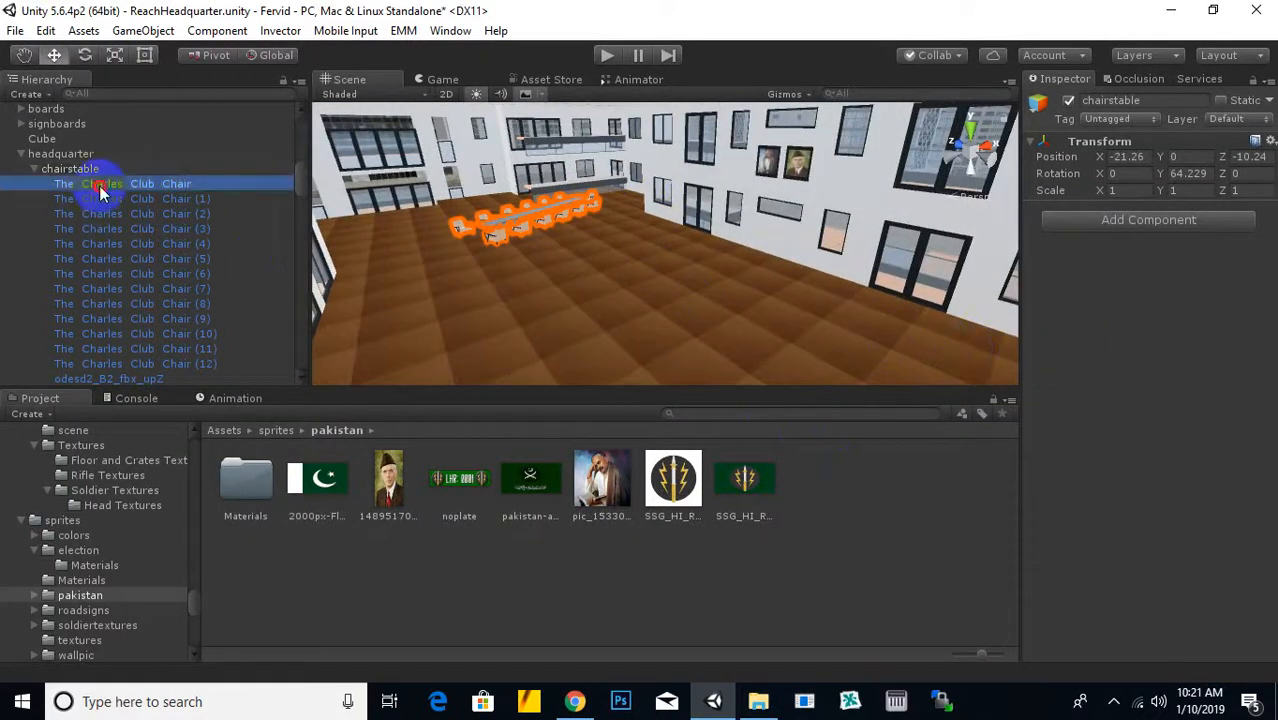
pyautogui.scroll(-4, 214, 294)
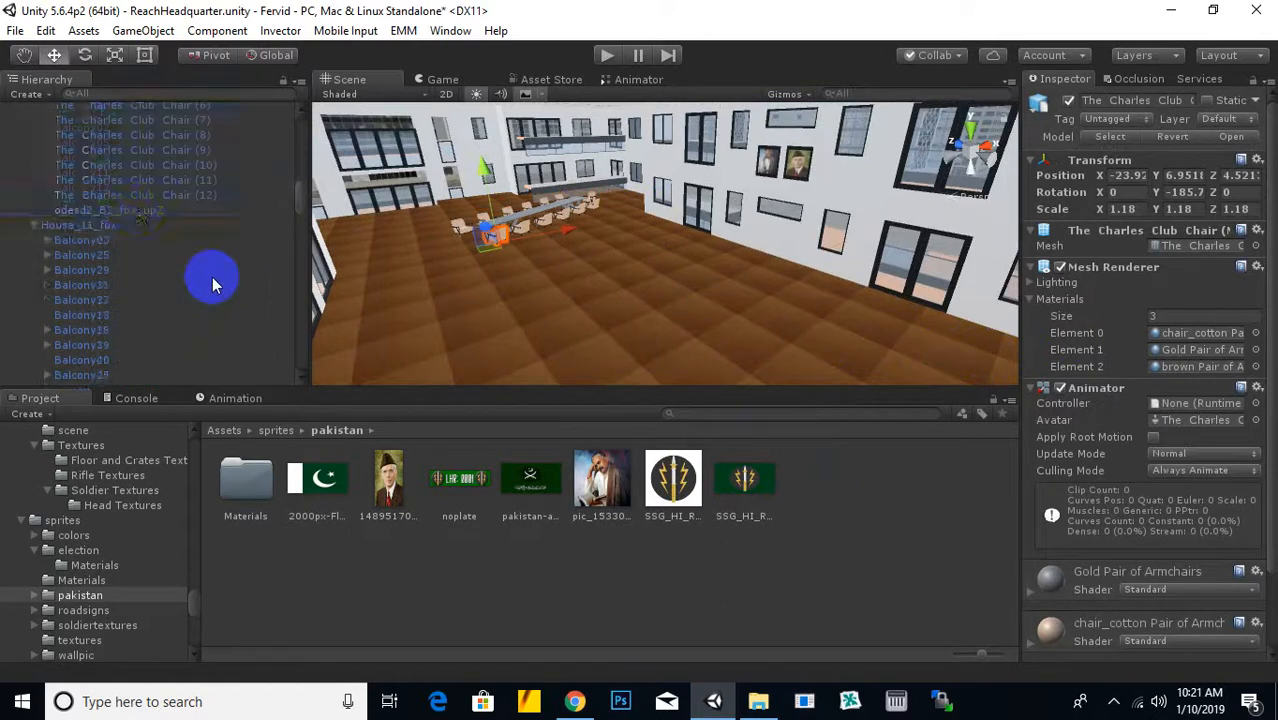
pyautogui.keyDown('shift'); pyautogui.click(140, 211); pyautogui.keyUp('shift')
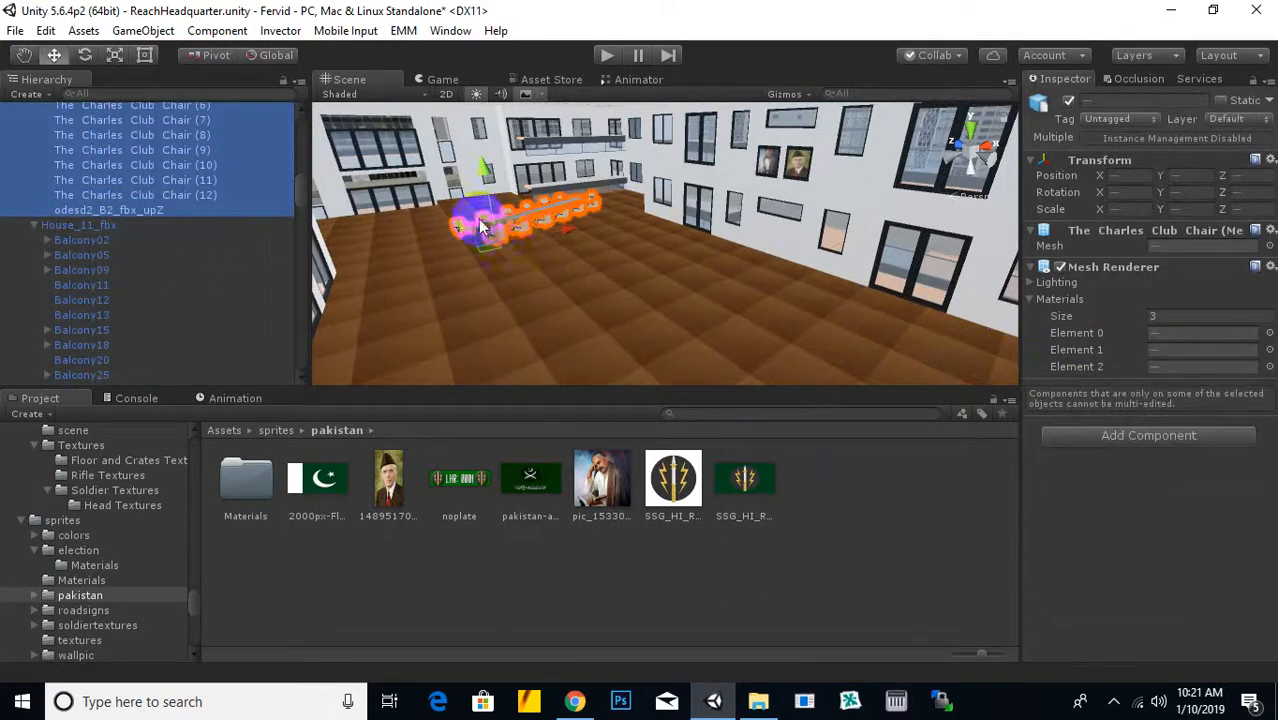
pyautogui.moveTo(481, 226); pyautogui.dragTo(428, 250, button='middle')
pyautogui.click(88, 57)
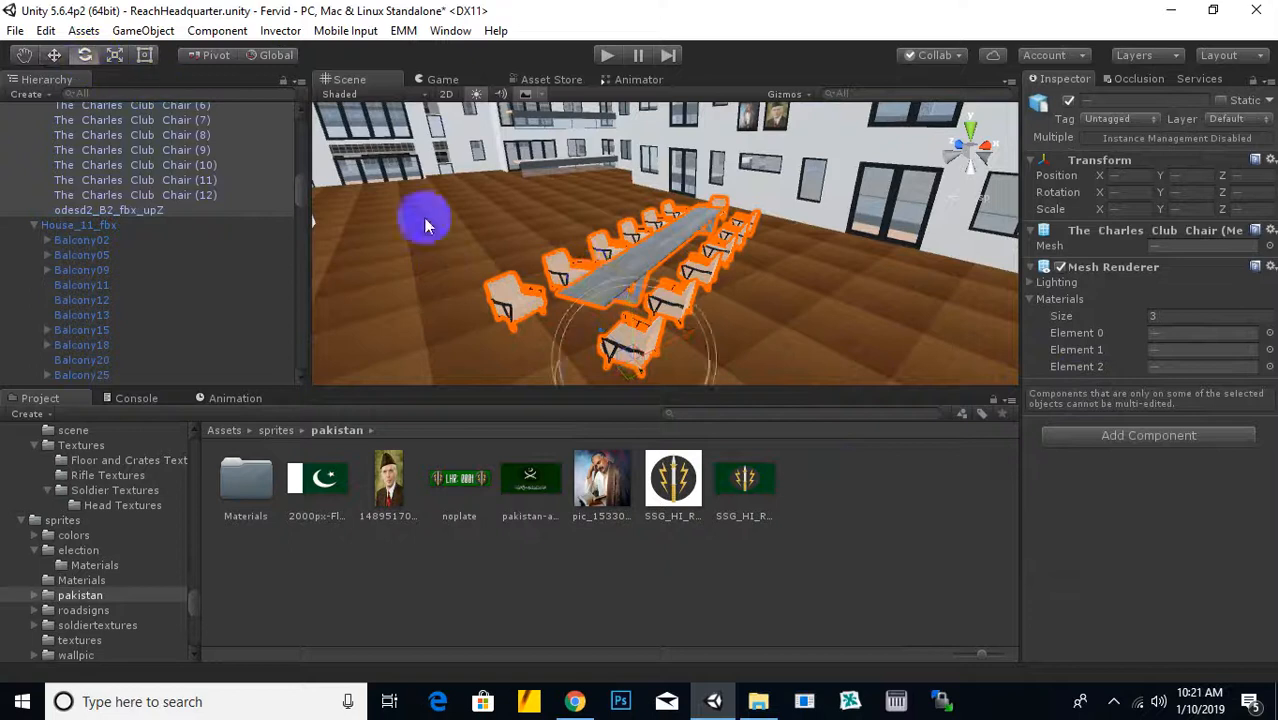
pyautogui.keyDown('alt'); pyautogui.moveTo(708, 280); pyautogui.dragTo(678, 270); pyautogui.keyUp('alt')
pyautogui.moveTo(600, 341); pyautogui.dragTo(570, 334)
pyautogui.scroll(-2, 541, 317)
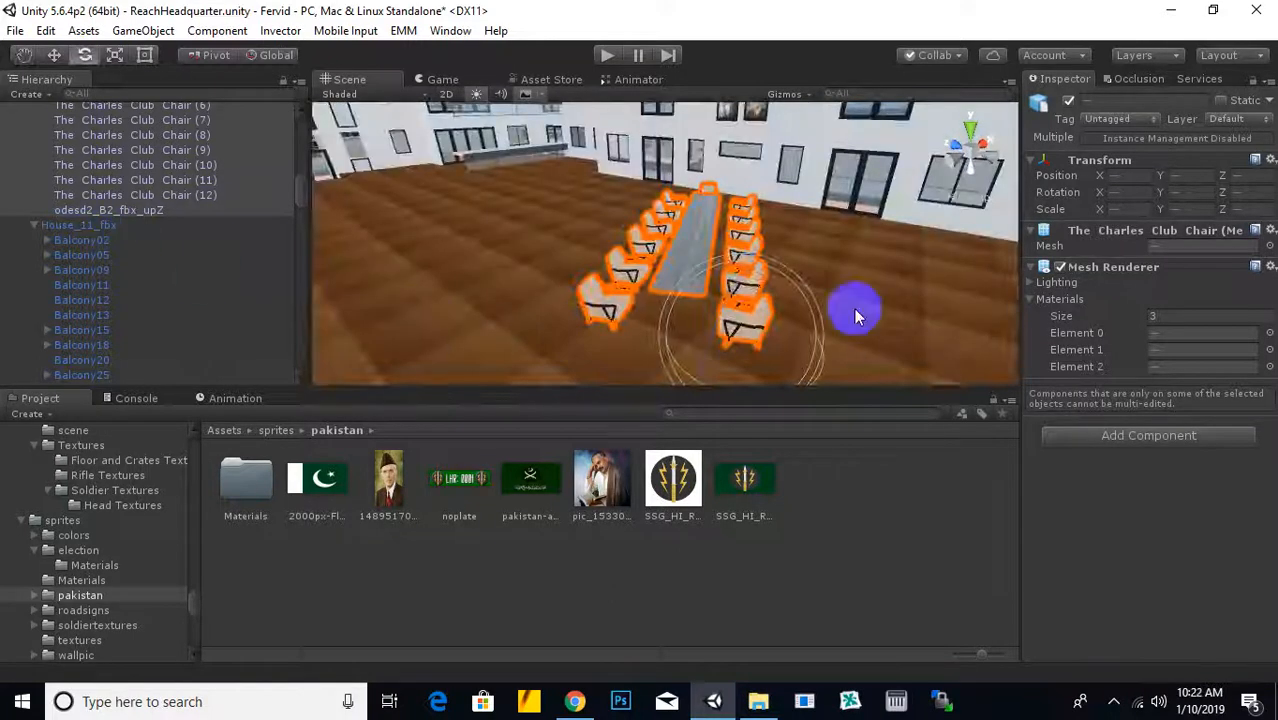
pyautogui.keyDown('alt'); pyautogui.moveTo(745, 283); pyautogui.dragTo(718, 278); pyautogui.keyUp('alt')
pyautogui.scroll(4, 163, 211)
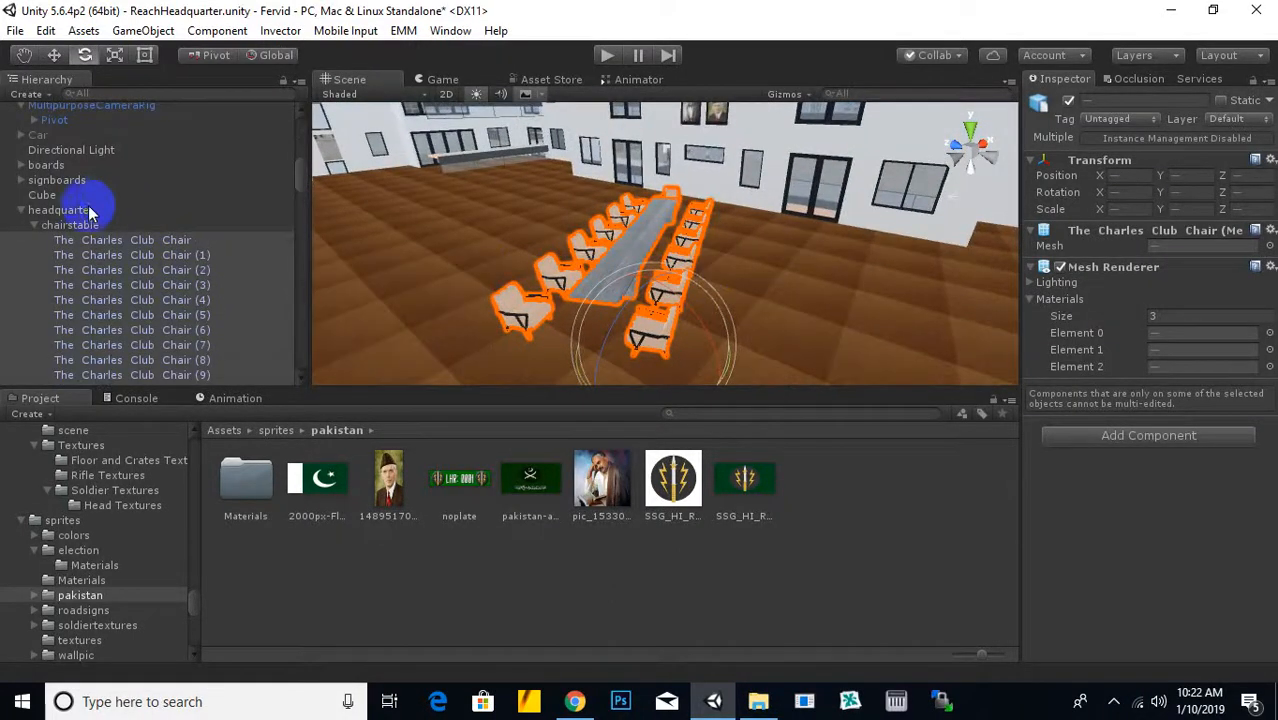
# Set the chairstable group's X rotation to 0 and its Y rotation to 86.25
pyautogui.click(78, 225)
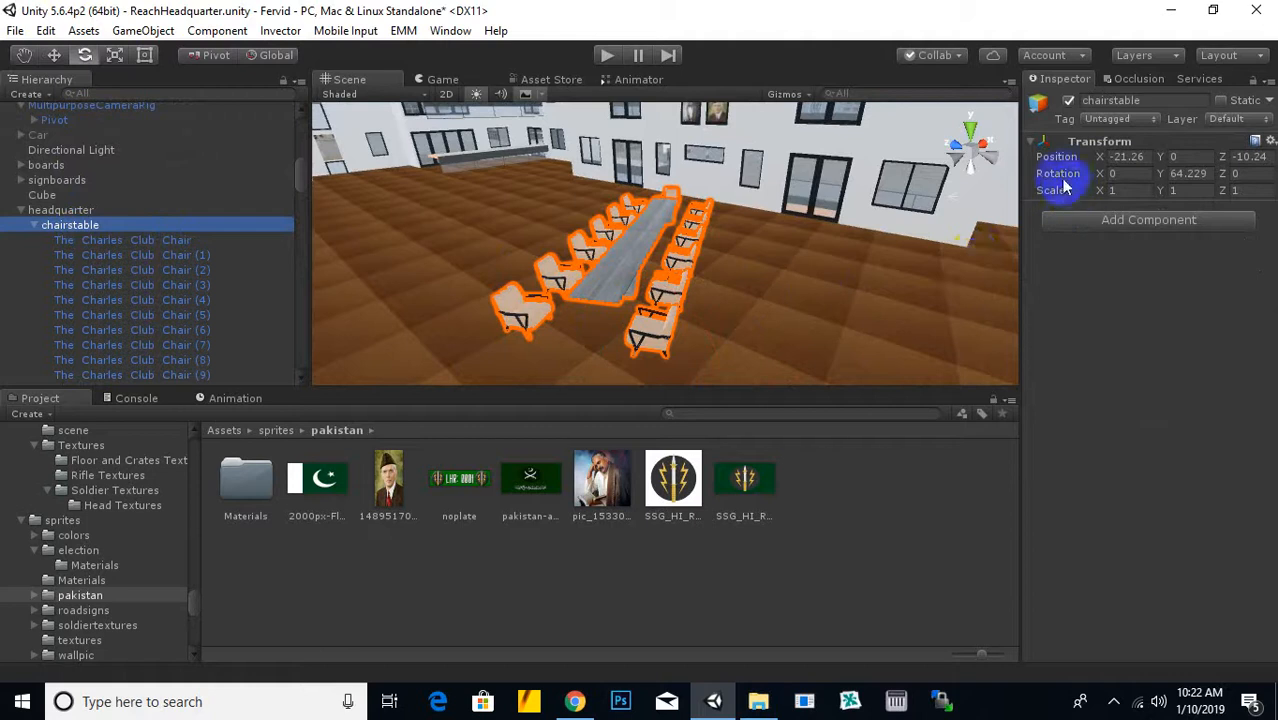
pyautogui.click(1100, 175)
pyautogui.moveTo(1095, 177); pyautogui.dragTo(1061, 177)
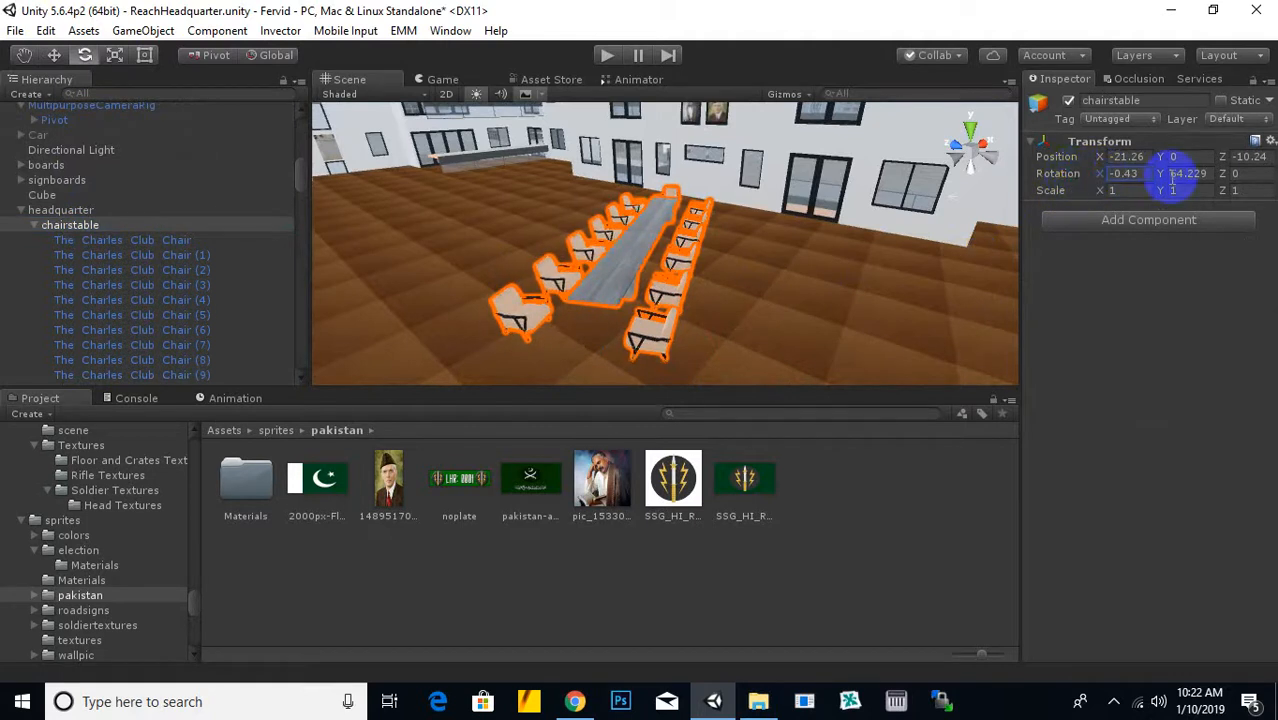
pyautogui.write('0')
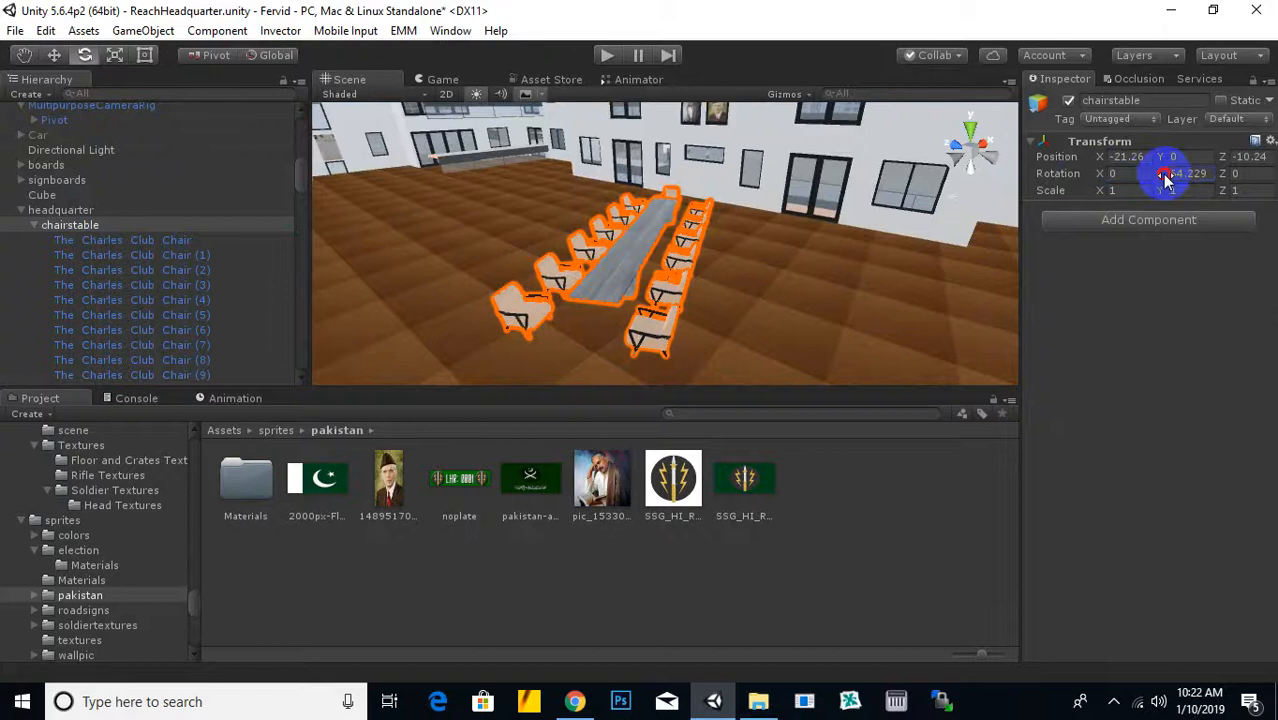
pyautogui.moveTo(1165, 178); pyautogui.dragTo(578, 197)
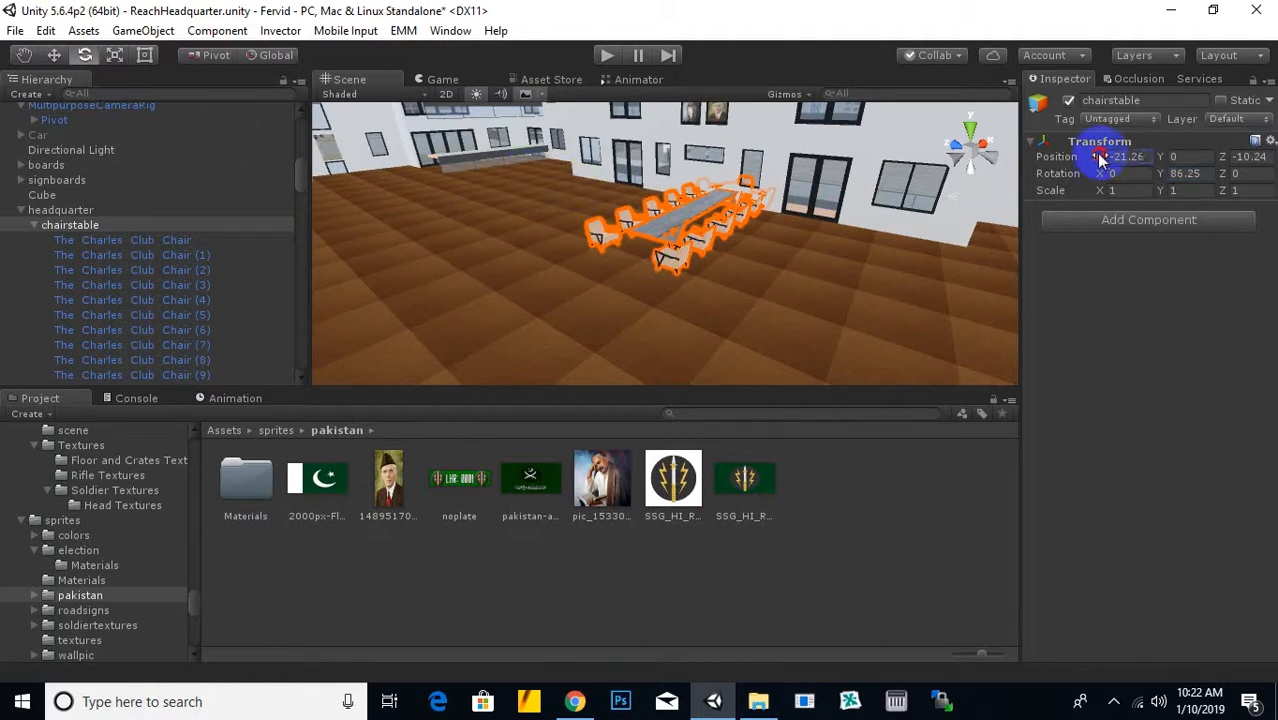
# Move the chairstable group to X -25.8 and Z -9.07, lining the table up with the wall portraits
pyautogui.moveTo(1100, 160); pyautogui.dragTo(1080, 160)
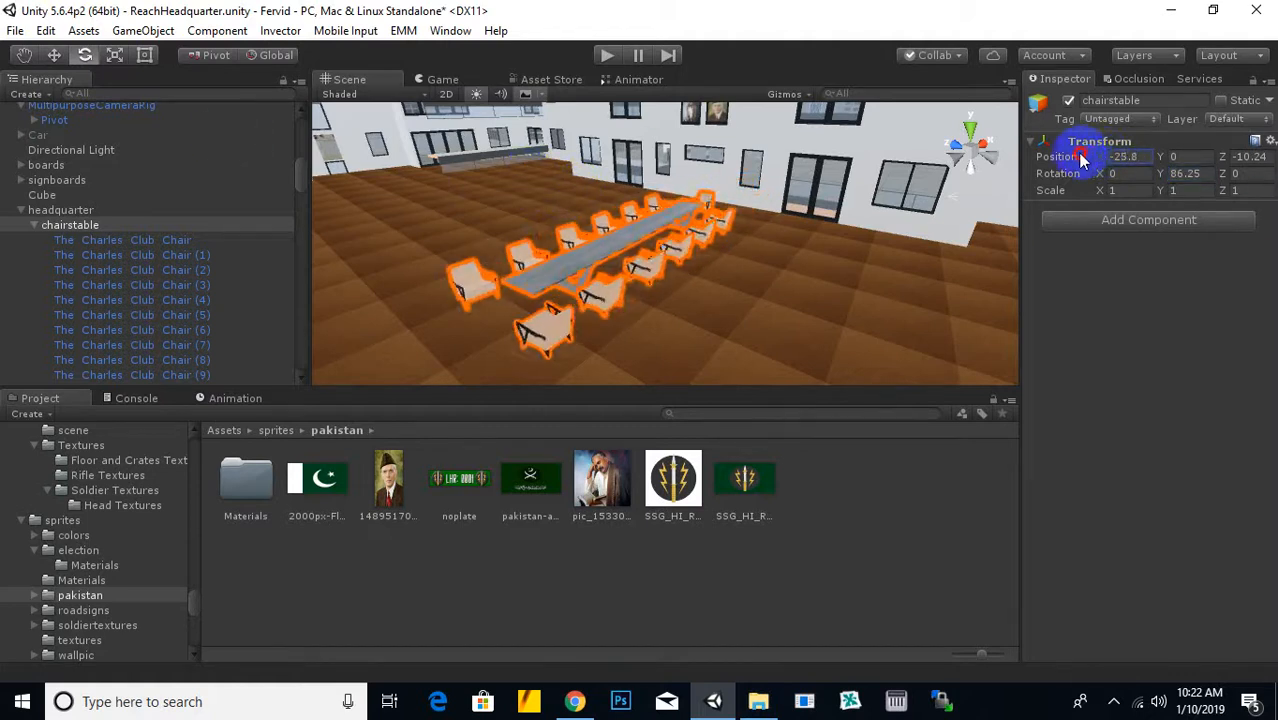
pyautogui.moveTo(688, 260); pyautogui.dragTo(954, 304, button='right')
pyautogui.press('f')
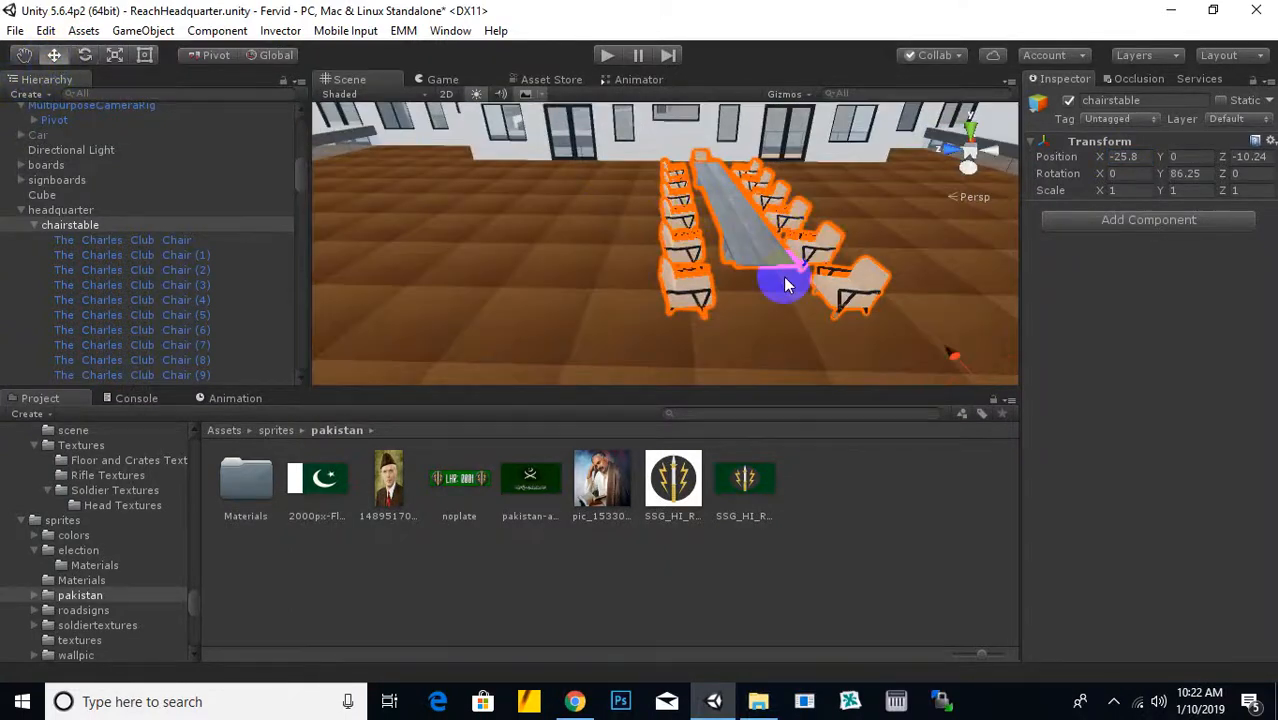
pyautogui.moveTo(835, 264); pyautogui.dragTo(950, 350, button='middle')
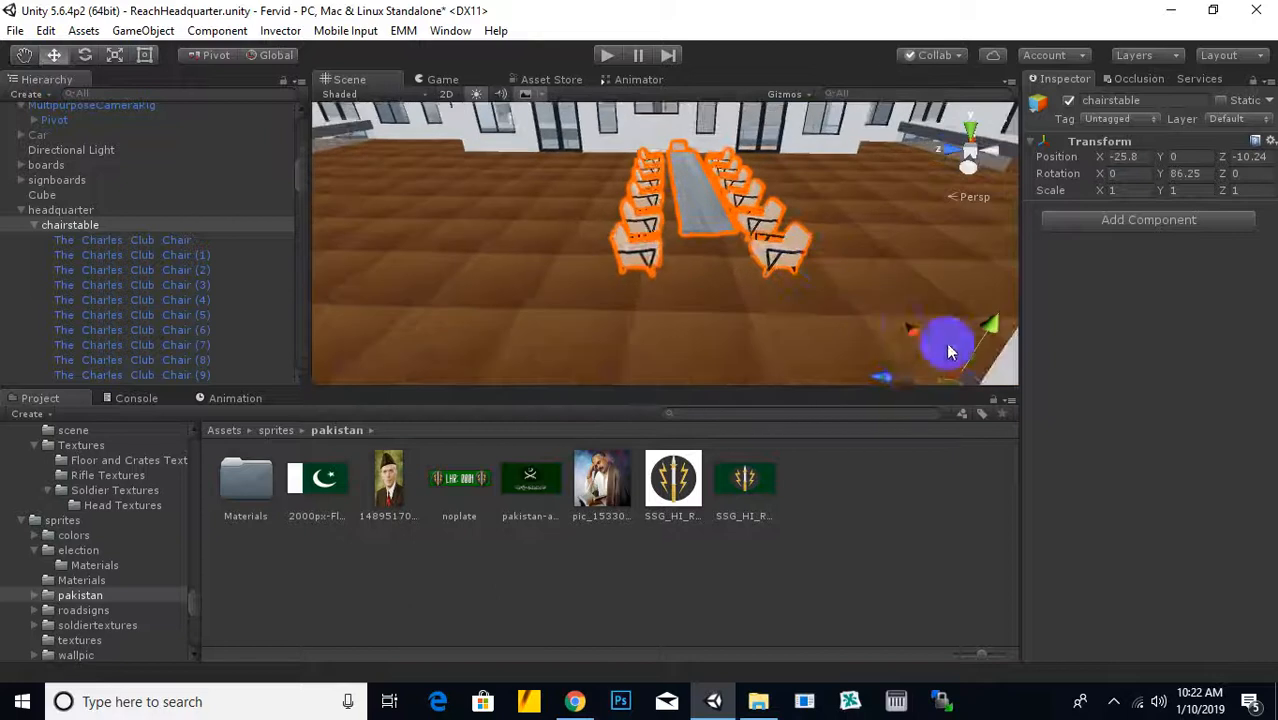
pyautogui.moveTo(889, 380); pyautogui.dragTo(857, 395)
pyautogui.scroll(-3, 630, 257)
pyautogui.scroll(3, 632, 256)
pyautogui.moveTo(674, 192); pyautogui.dragTo(682, 238, button='middle')
pyautogui.scroll(5, 676, 100)
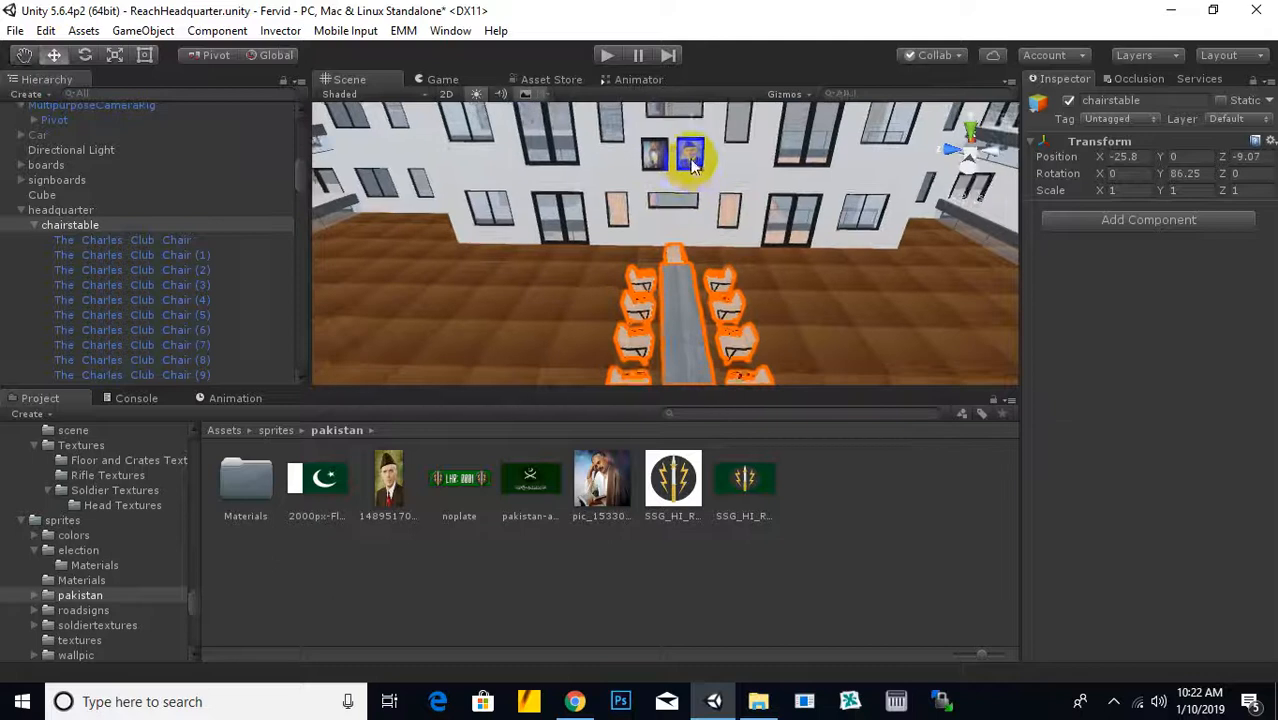
# Select both portrait frames, frame and frame (1), and parent them under Balcony102 in the headquarter building
pyautogui.click(690, 160)
pyautogui.scroll(2, 85, 160)
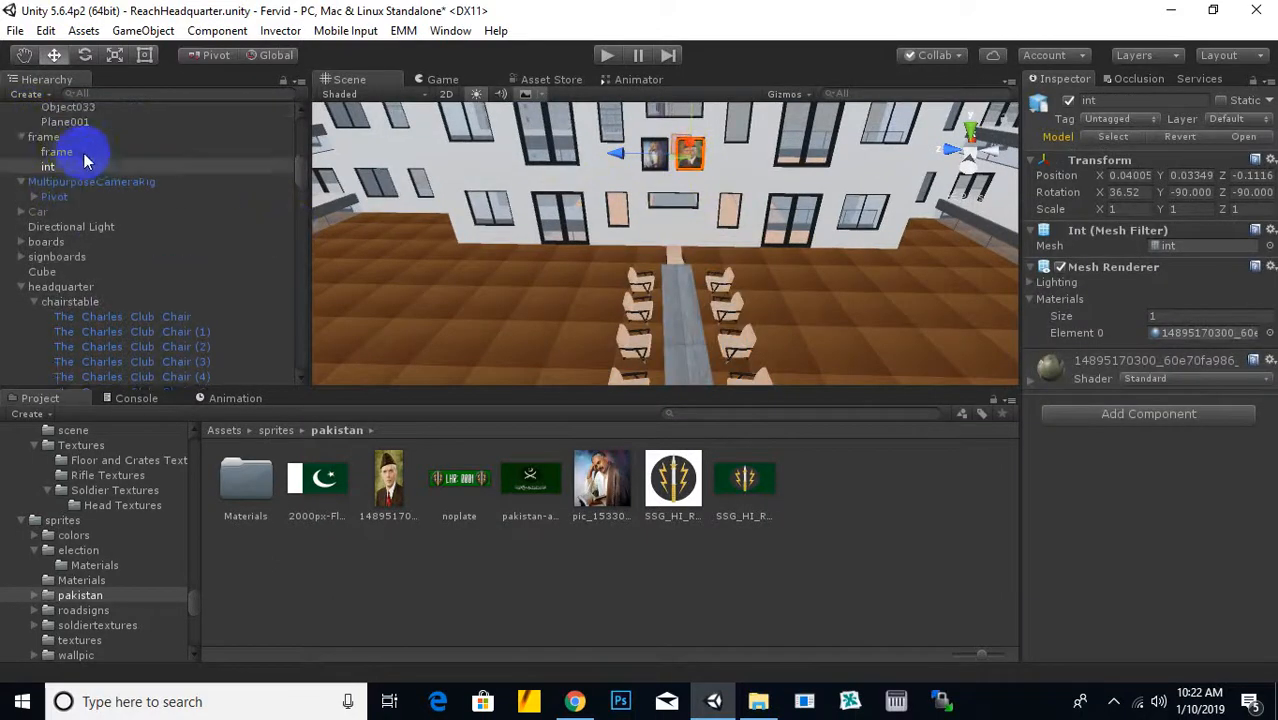
pyautogui.click(45, 138)
pyautogui.scroll(5, 123, 200)
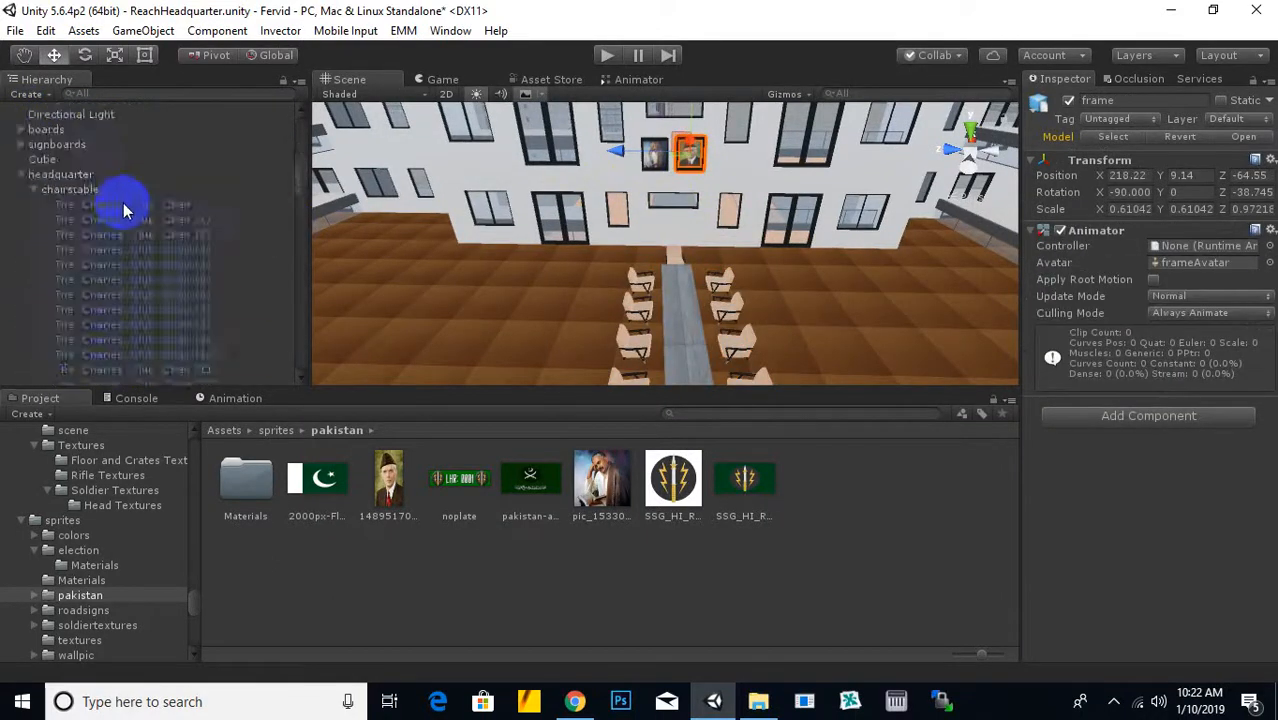
pyautogui.scroll(-8, 126, 204)
pyautogui.scroll(-10, 126, 205)
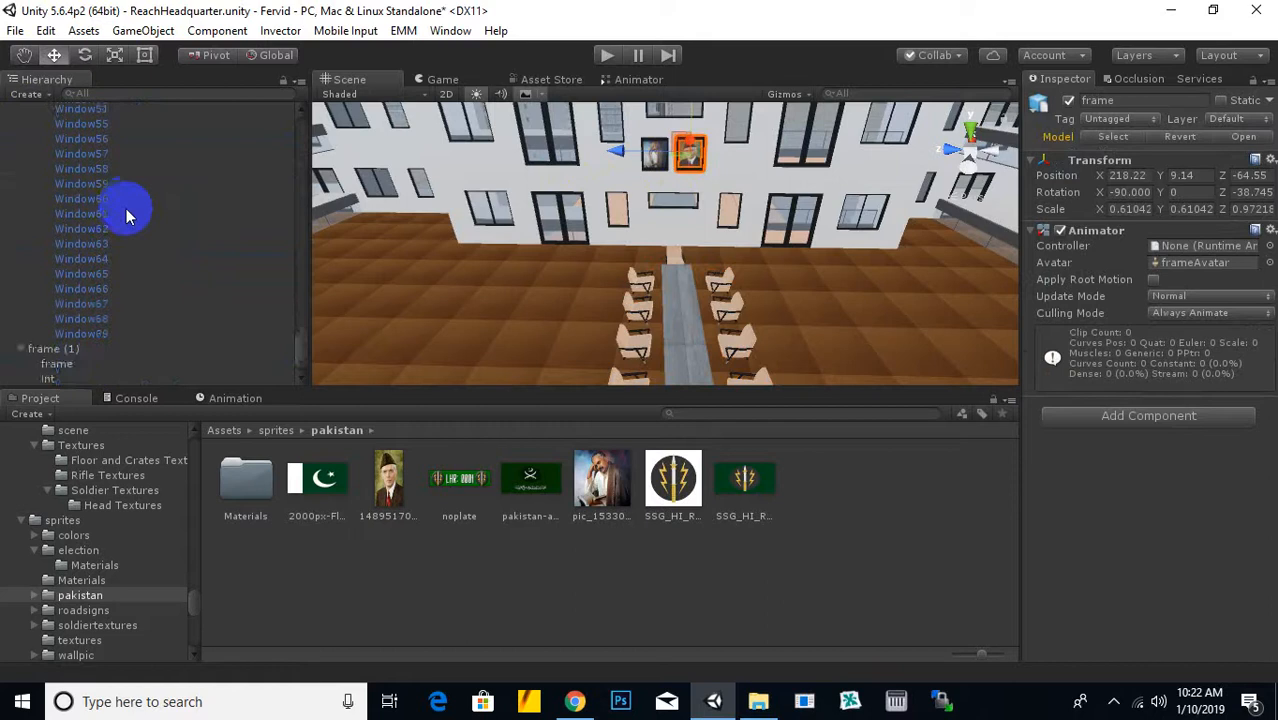
pyautogui.keyDown('ctrl'); pyautogui.click(57, 350); pyautogui.keyUp('ctrl')
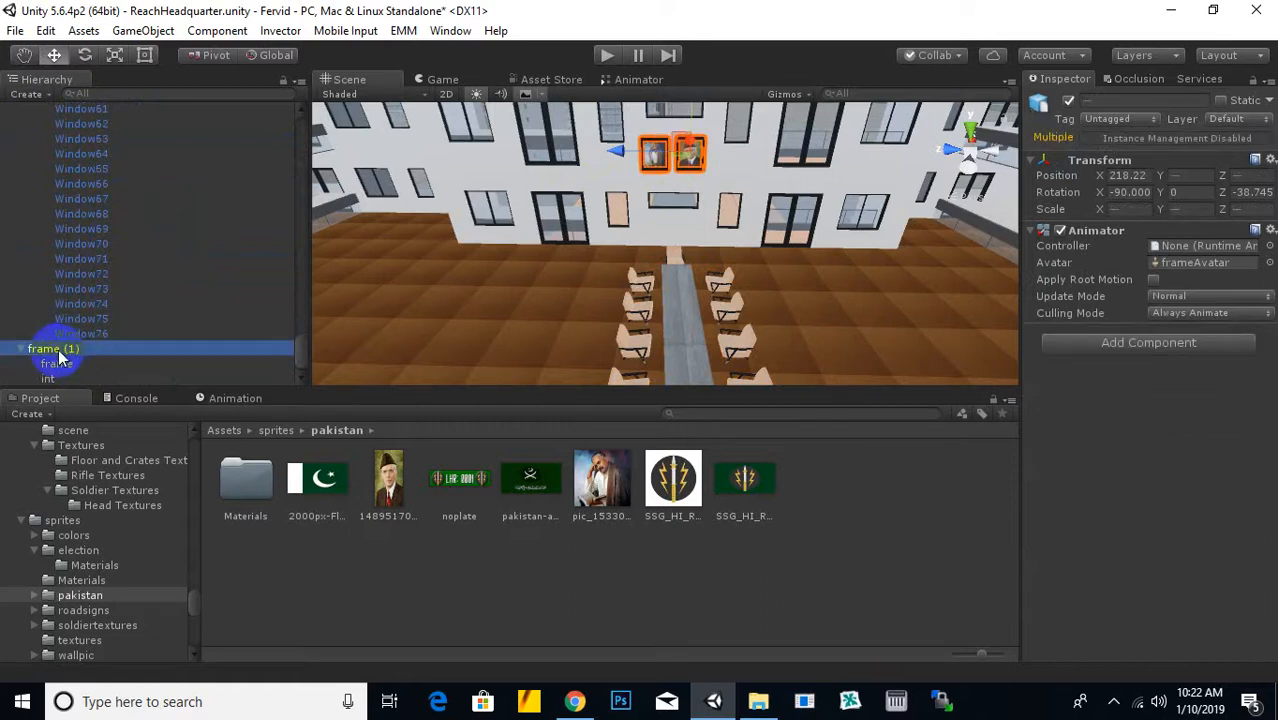
pyautogui.moveTo(67, 357); pyautogui.dragTo(180, 115)
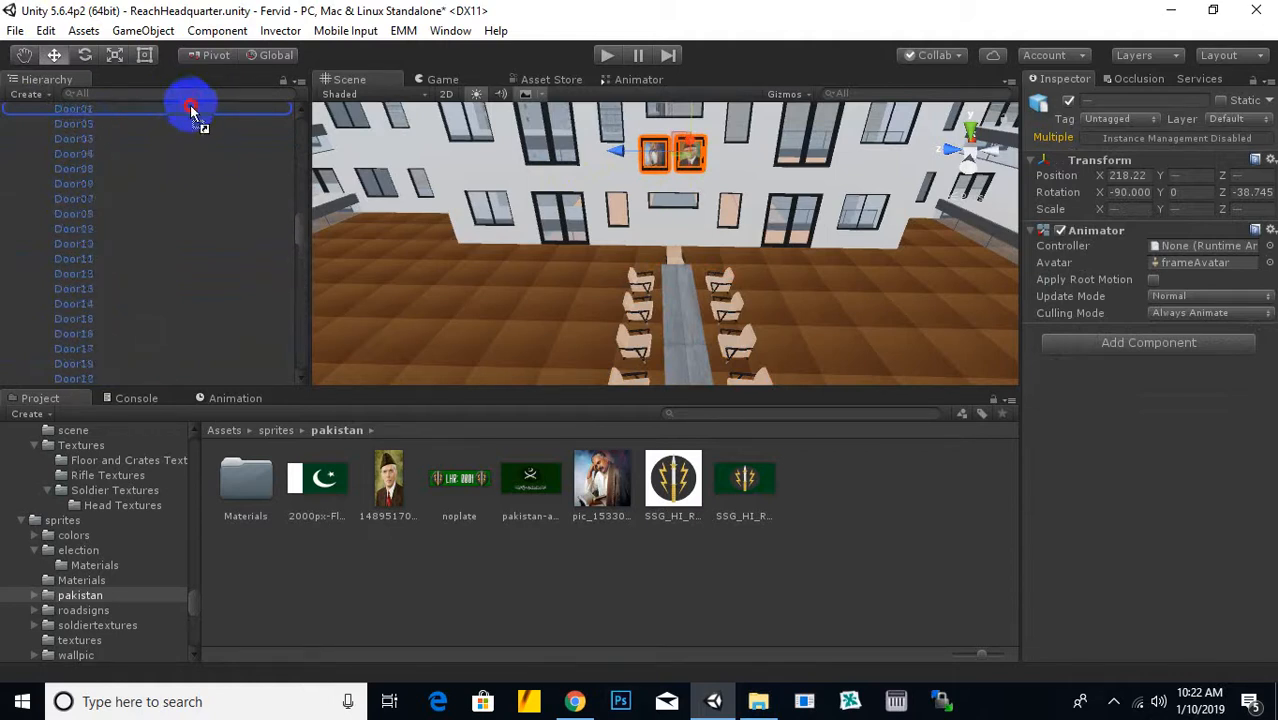
pyautogui.moveTo(190, 113); pyautogui.dragTo(97, 229)
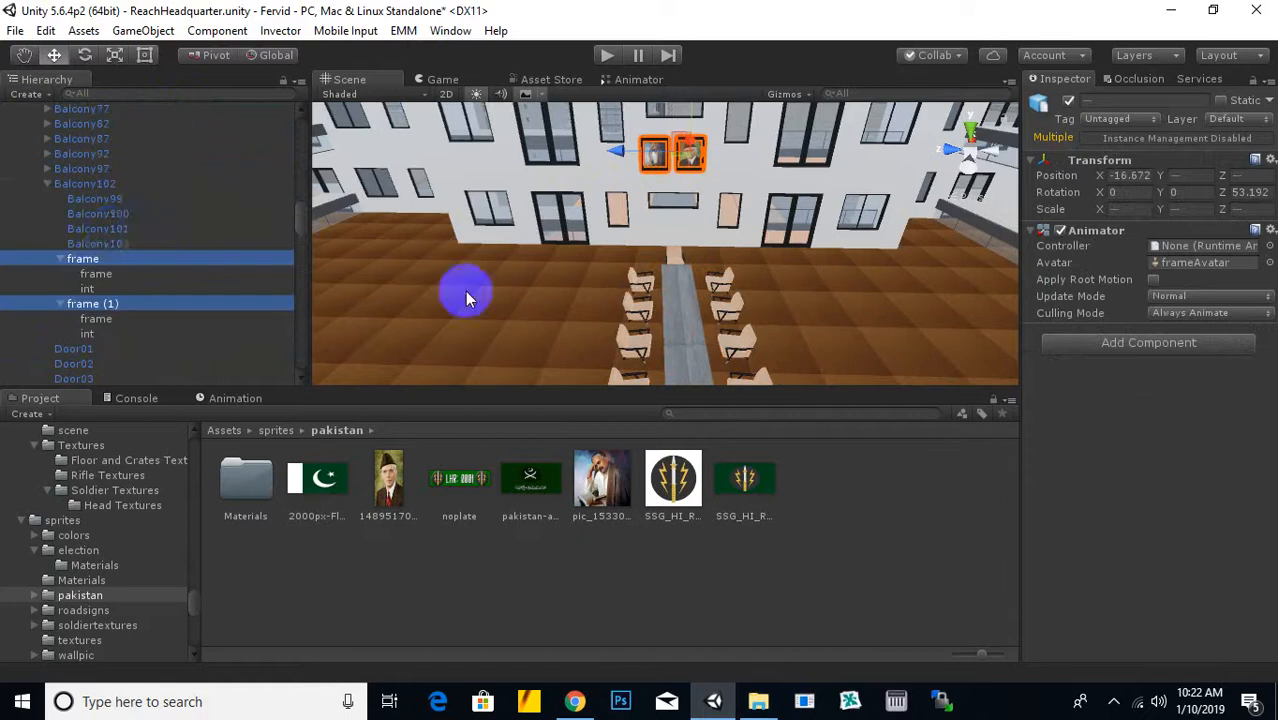
# Lower both portrait frames together down the wall to cover the small wide window behind the table
pyautogui.scroll(1, 695, 176)
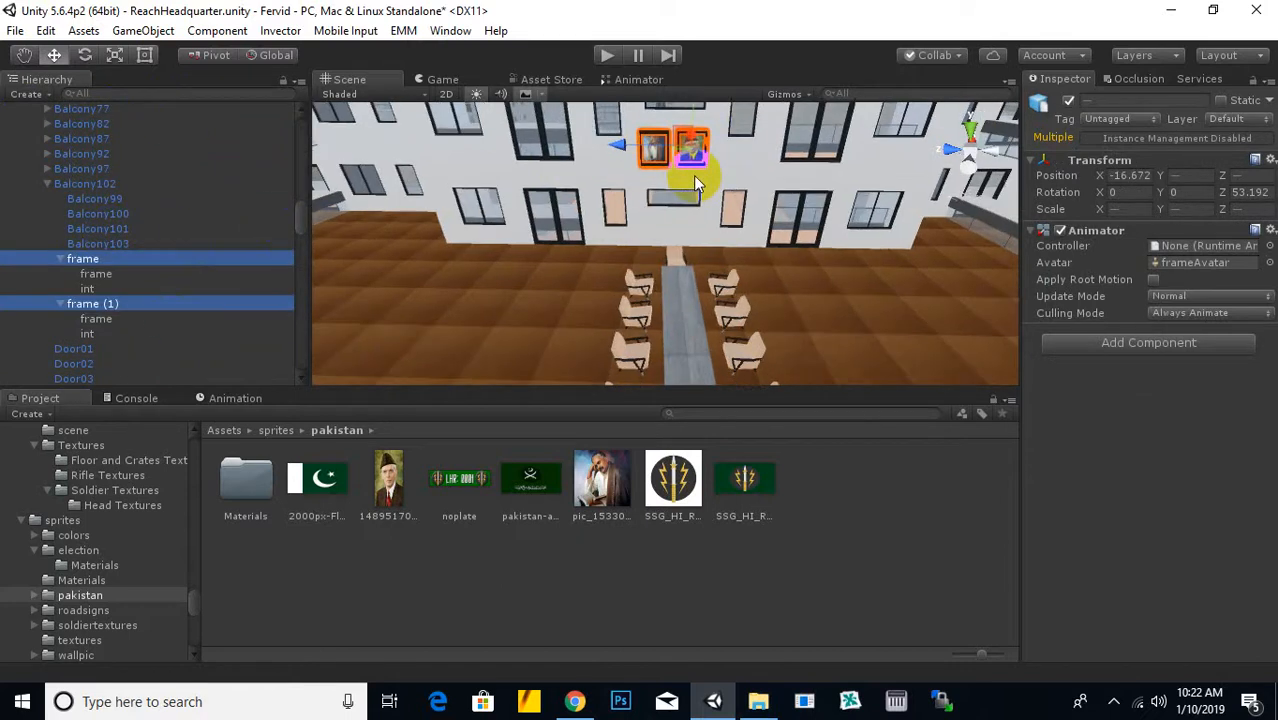
pyautogui.moveTo(700, 118); pyautogui.dragTo(697, 127)
pyautogui.moveTo(697, 160); pyautogui.dragTo(699, 166)
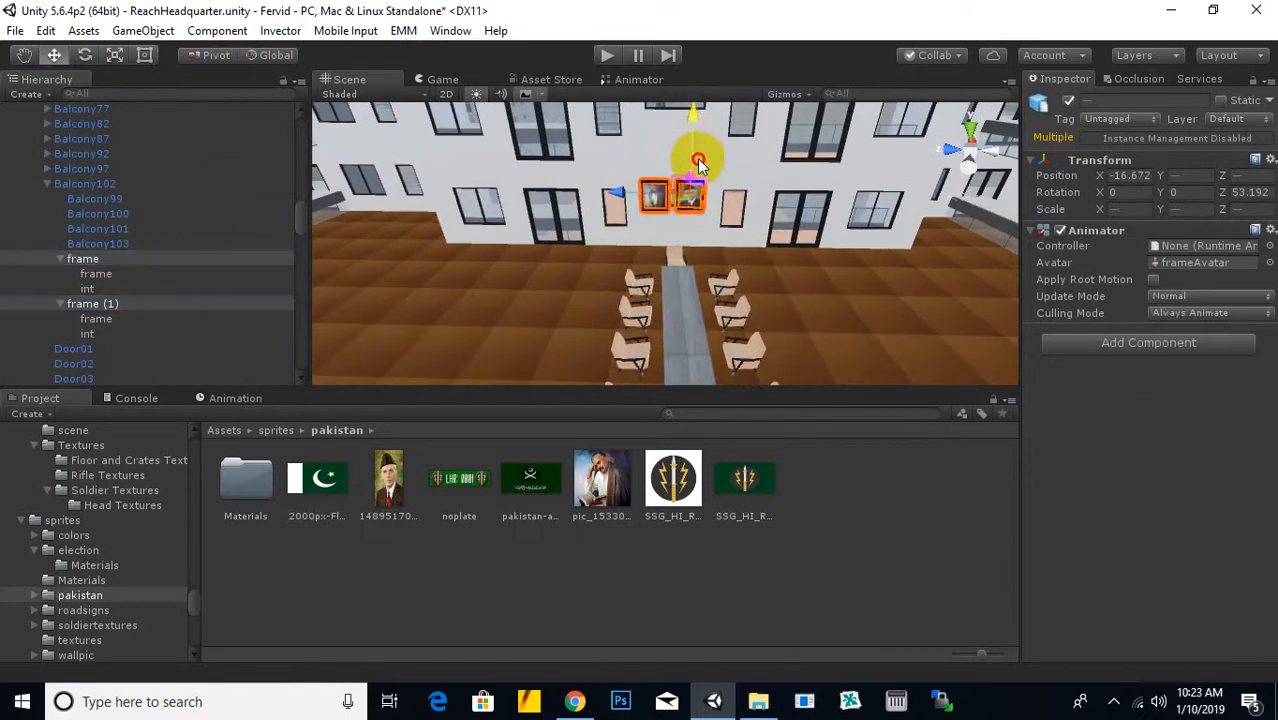
pyautogui.scroll(10, 695, 190)
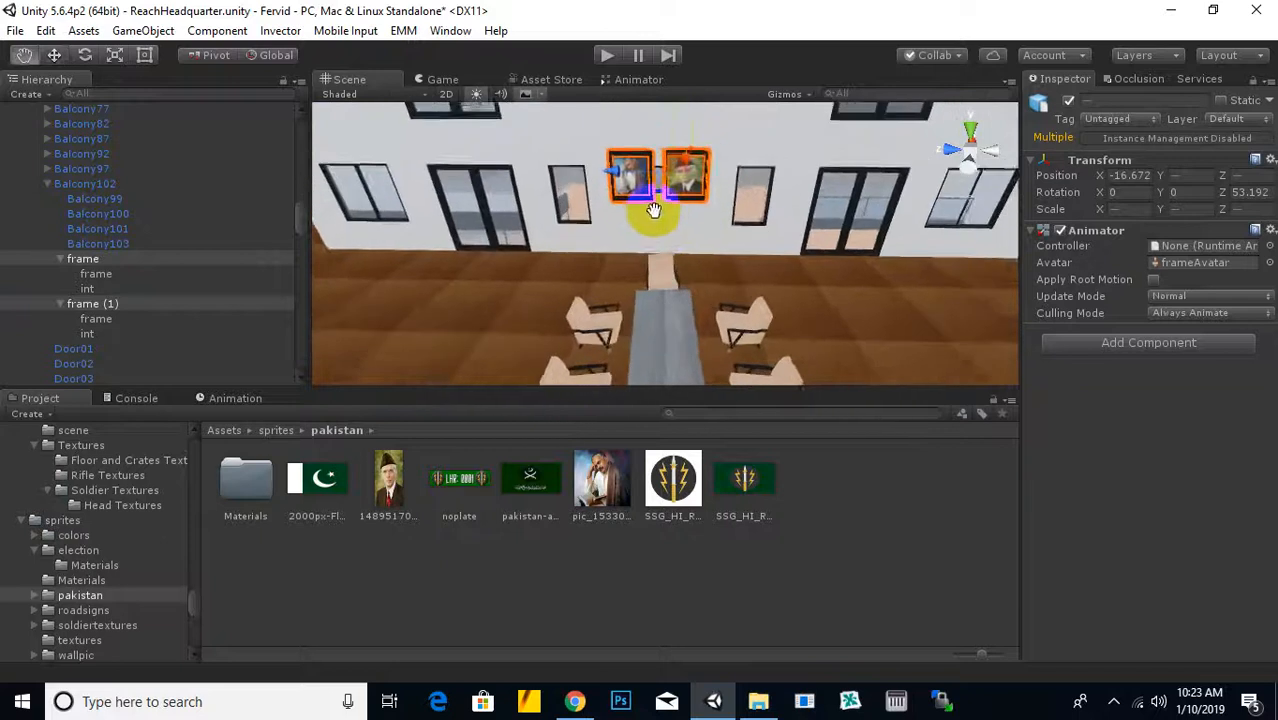
# Slide the frame (1) portrait along the wall to about X -16.96, flush against the other portrait frame
pyautogui.moveTo(634, 212); pyautogui.dragTo(664, 227, button='middle')
pyautogui.moveTo(631, 167); pyautogui.dragTo(681, 195)
pyautogui.scroll(5, 690, 205)
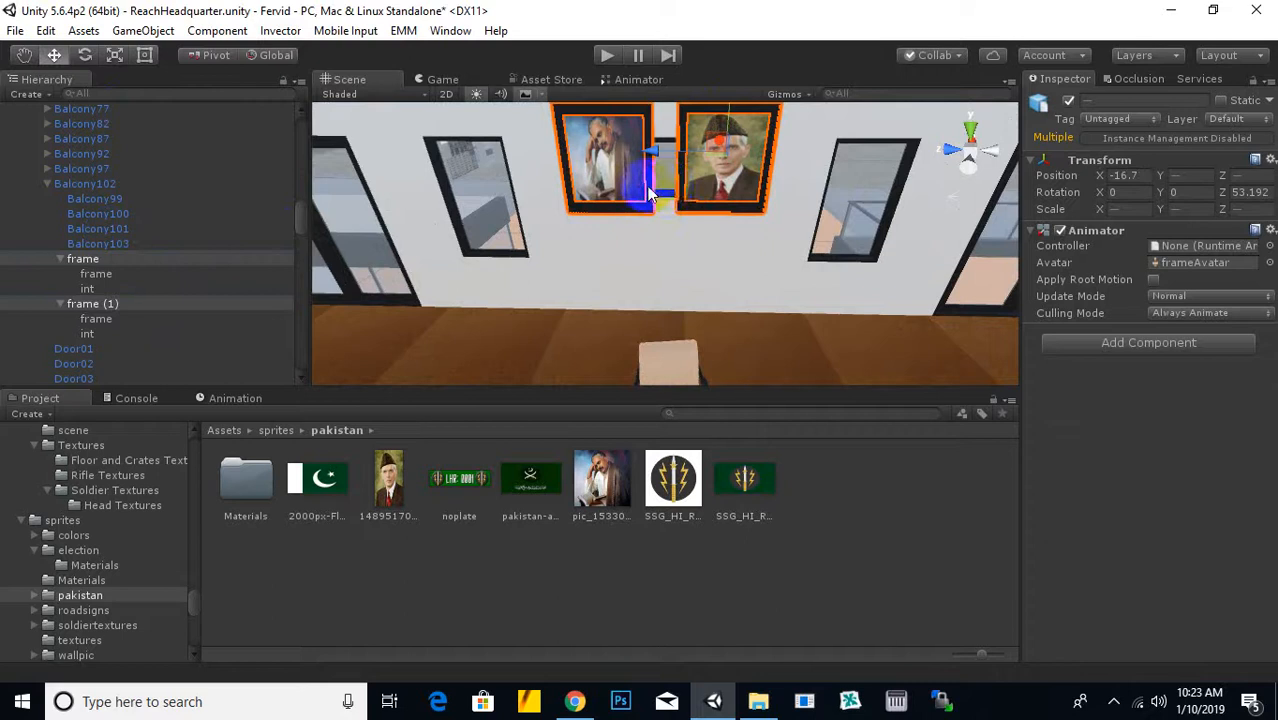
pyautogui.click(650, 195)
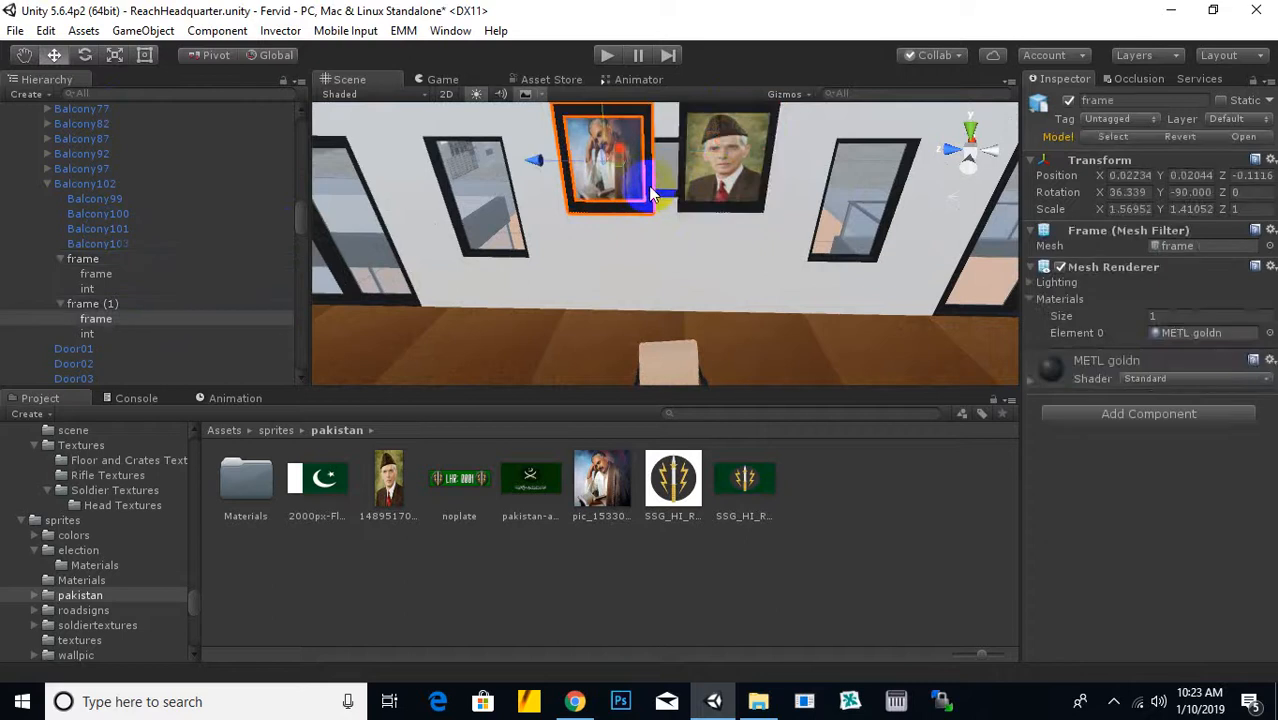
pyautogui.click(92, 303)
pyautogui.click(540, 155)
pyautogui.moveTo(540, 155); pyautogui.dragTo(561, 152)
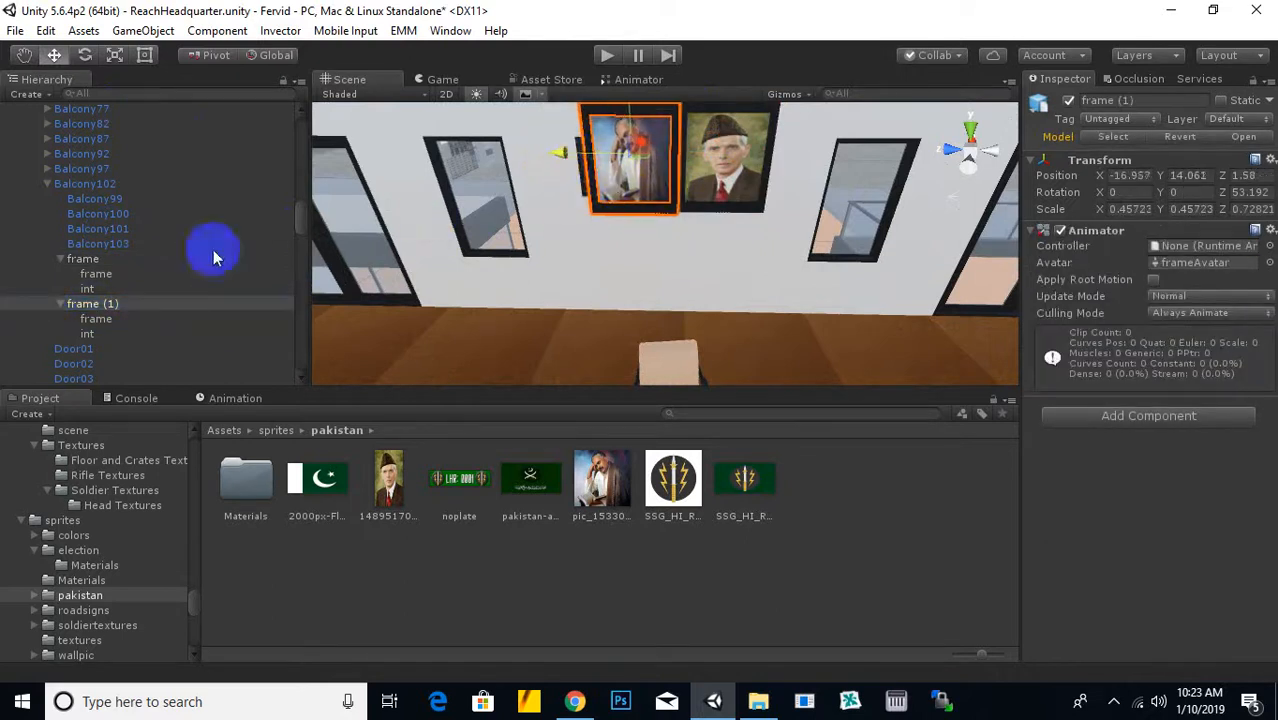
# Enlarge both portrait frames together to an X and Y scale of about 0.515 and shift them along the wall towards the frame (1) side
pyautogui.keyDown('ctrl'); pyautogui.click(85, 258); pyautogui.keyUp('ctrl')
pyautogui.press('f')
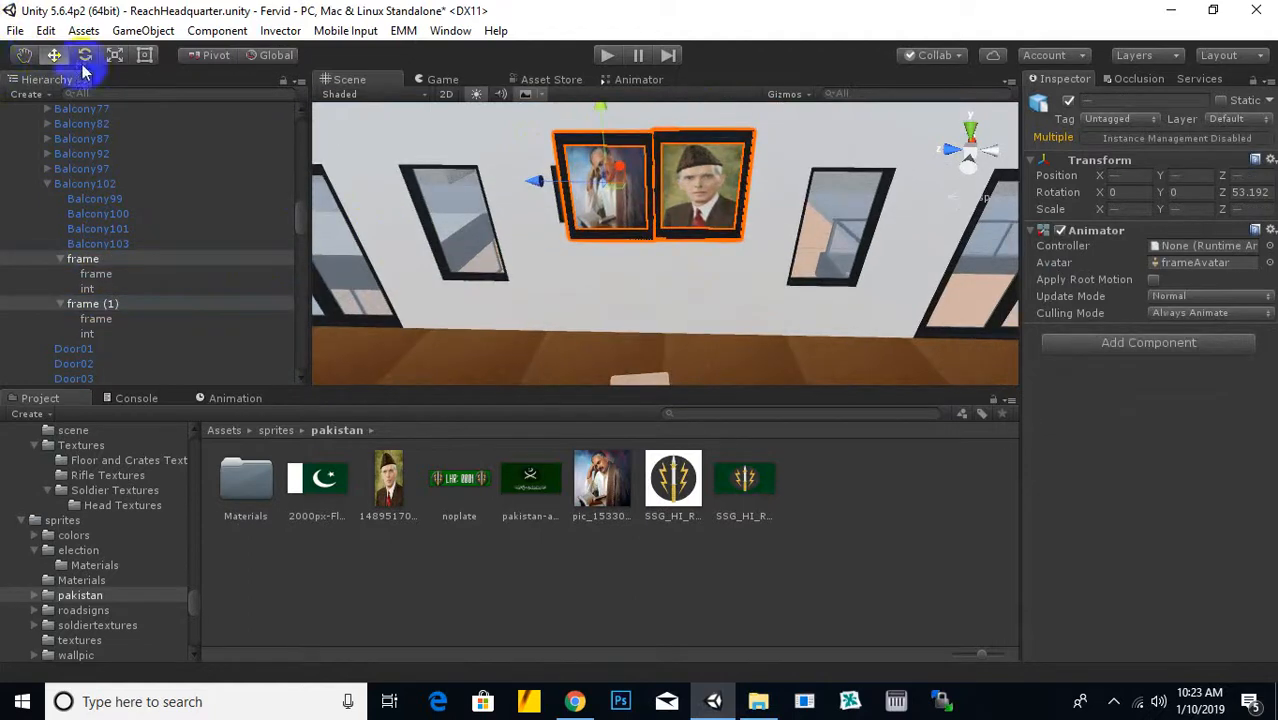
pyautogui.click(115, 55)
pyautogui.moveTo(612, 189); pyautogui.dragTo(621, 183)
pyautogui.click(54, 55)
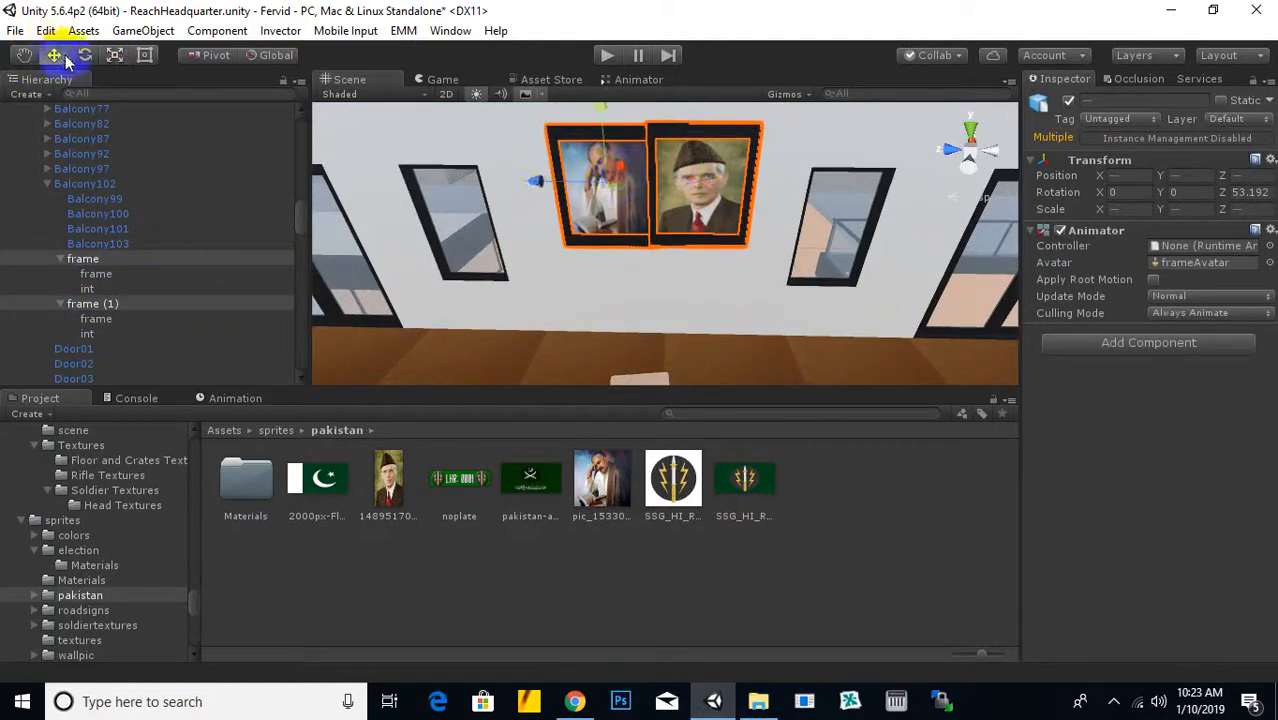
pyautogui.moveTo(530, 191); pyautogui.dragTo(511, 190)
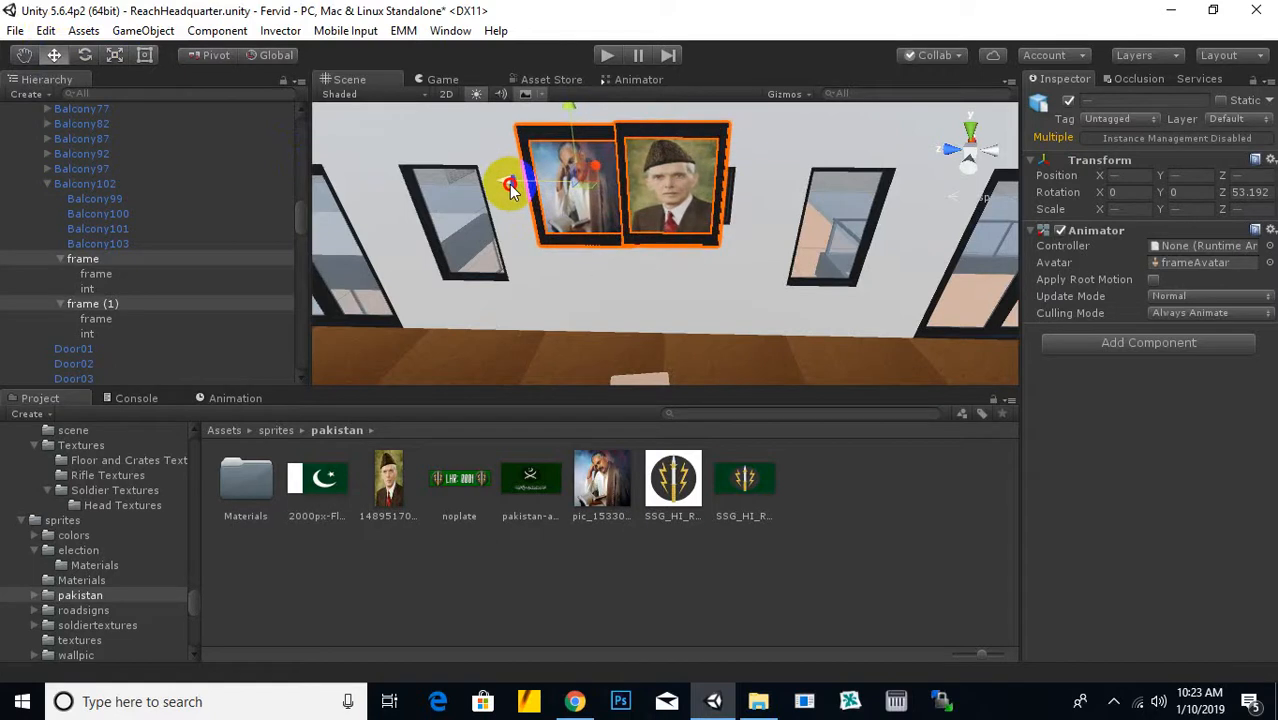
# Move the parent frame portrait away from frame (1) to about X -17.72, removing the overlap between the two frames
pyautogui.click(93, 305)
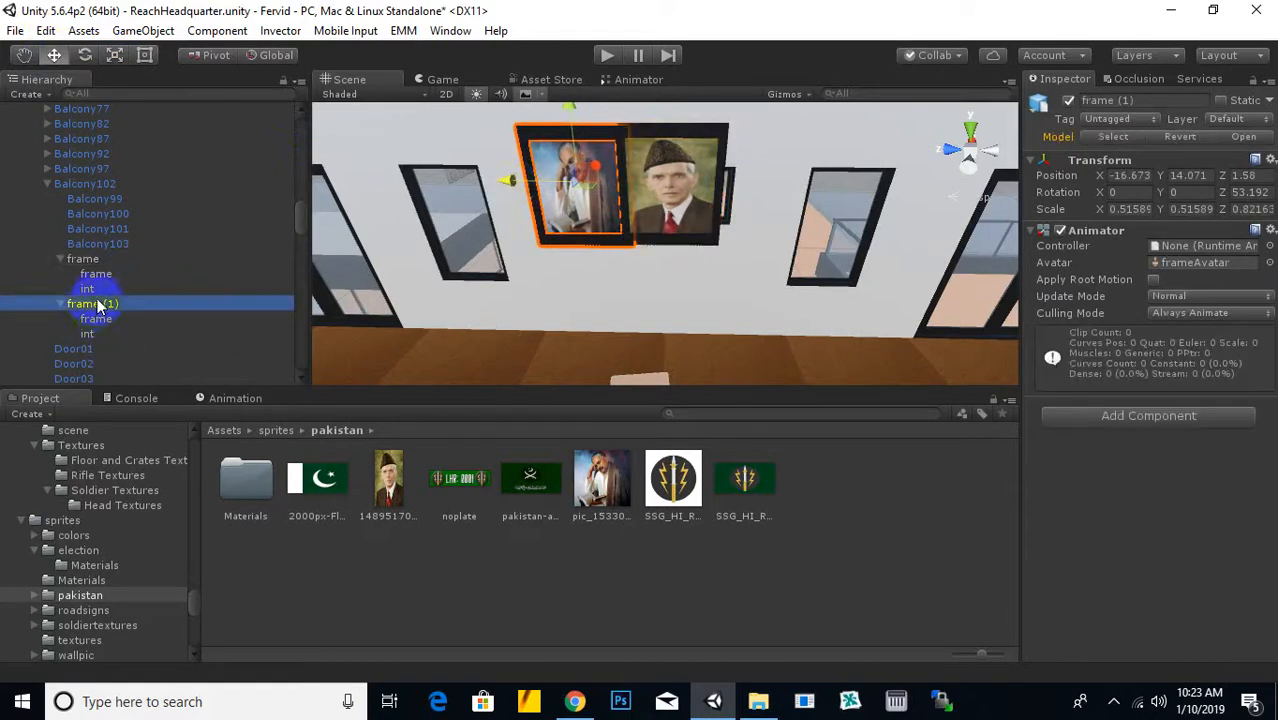
pyautogui.click(96, 273)
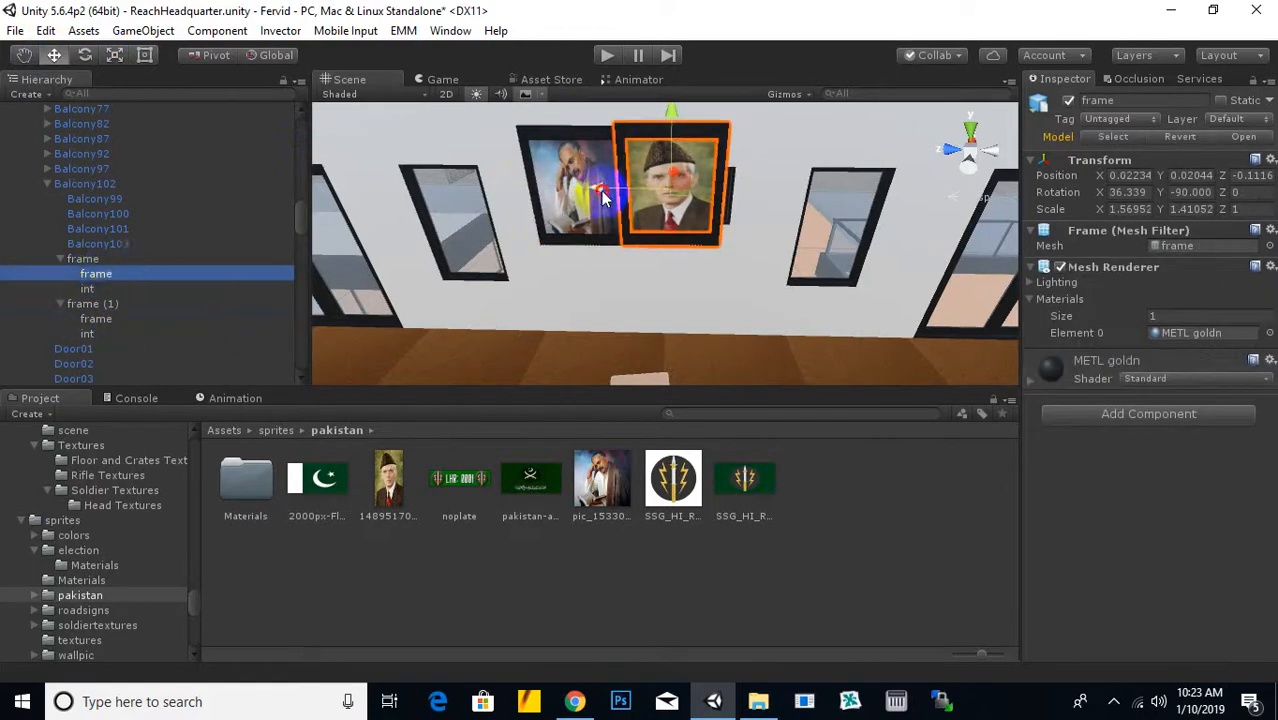
pyautogui.moveTo(622, 198); pyautogui.dragTo(600, 195)
pyautogui.click(86, 261)
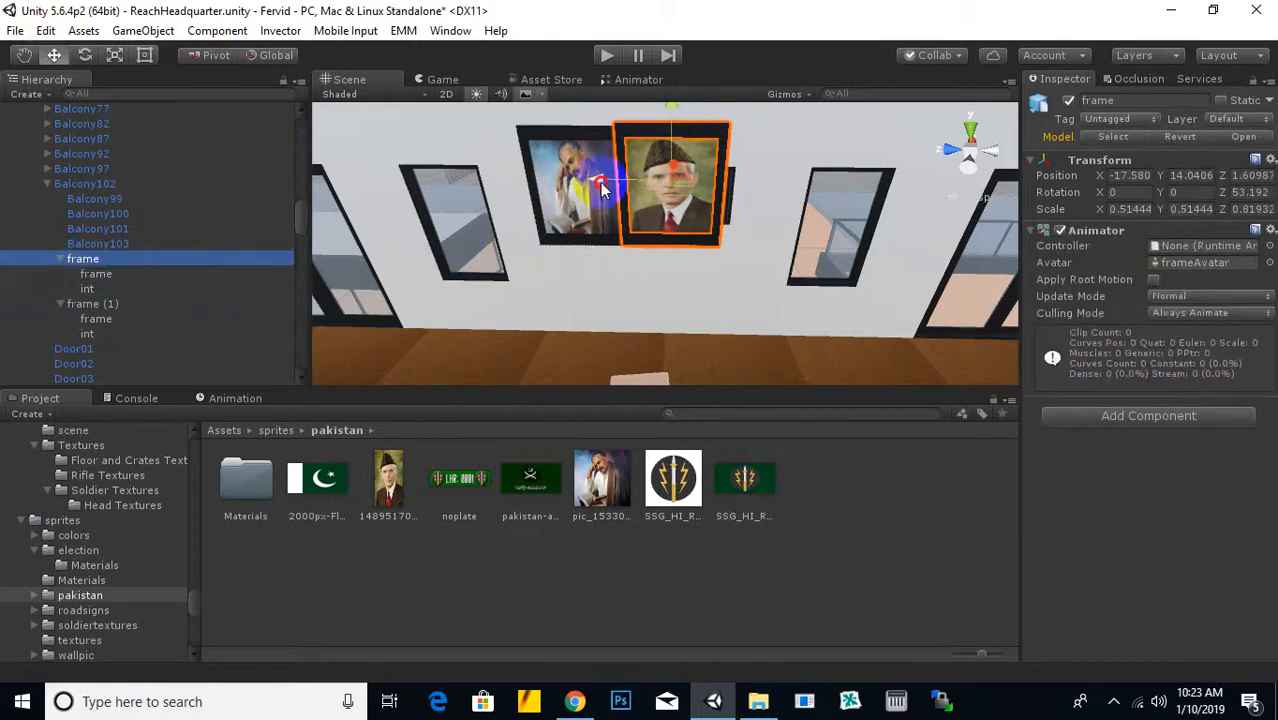
pyautogui.click(605, 191)
pyautogui.moveTo(603, 190); pyautogui.dragTo(617, 188)
pyautogui.scroll(2, 620, 195)
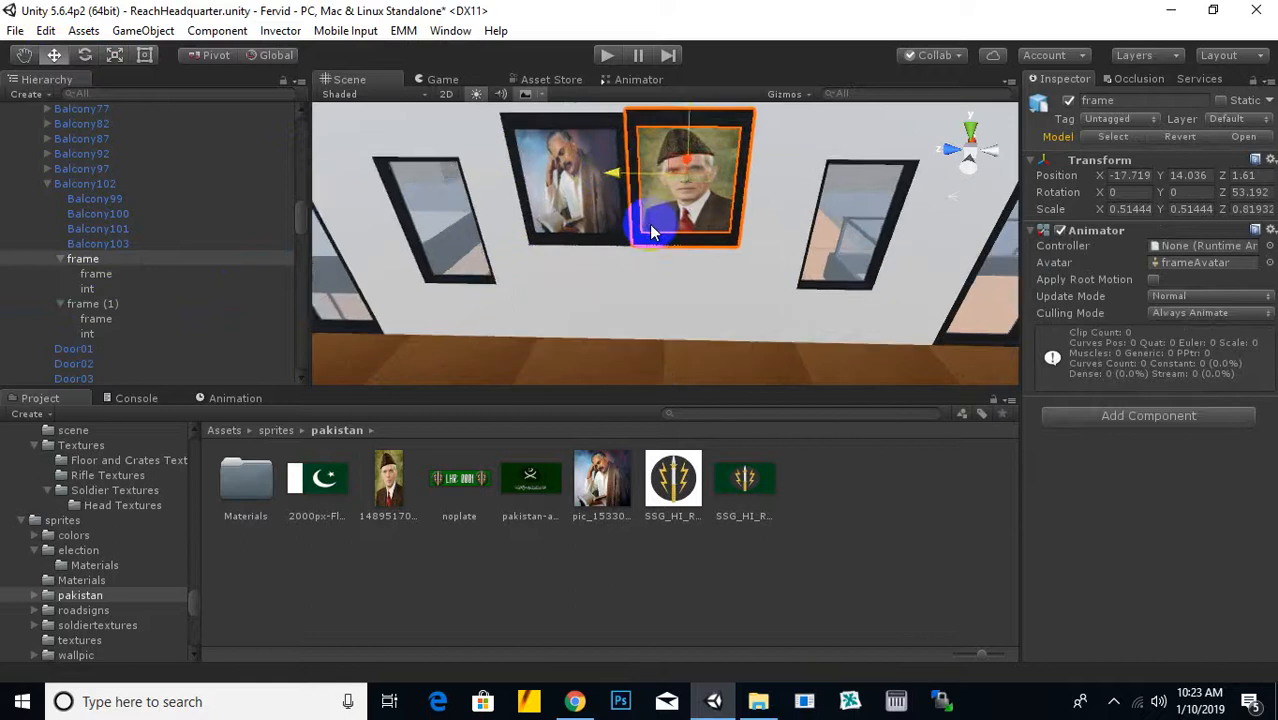
# Scale the frame portrait down to about 0.495 and slide it back against frame (1) at about X -17.68
pyautogui.click(115, 57)
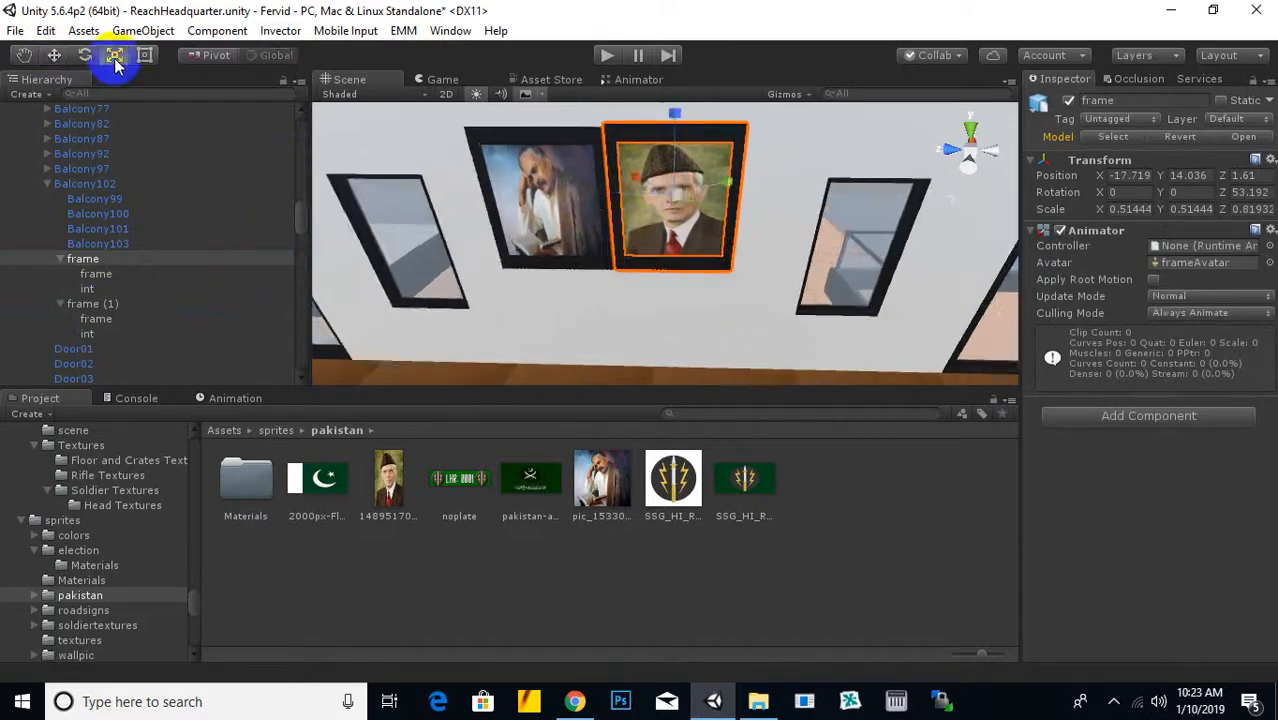
pyautogui.scroll(1, 690, 200)
pyautogui.moveTo(667, 177); pyautogui.dragTo(674, 184)
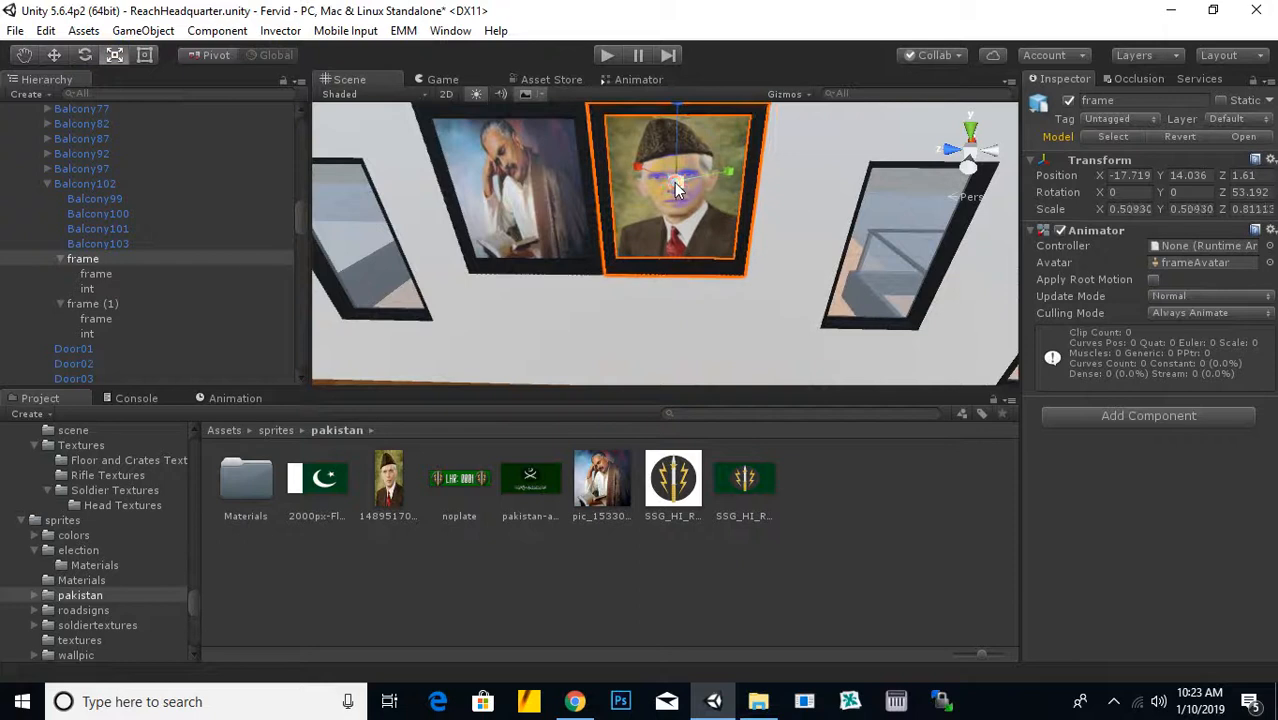
pyautogui.moveTo(674, 184); pyautogui.dragTo(673, 211, button='middle')
pyautogui.moveTo(681, 243); pyautogui.dragTo(597, 237)
pyautogui.click(54, 55)
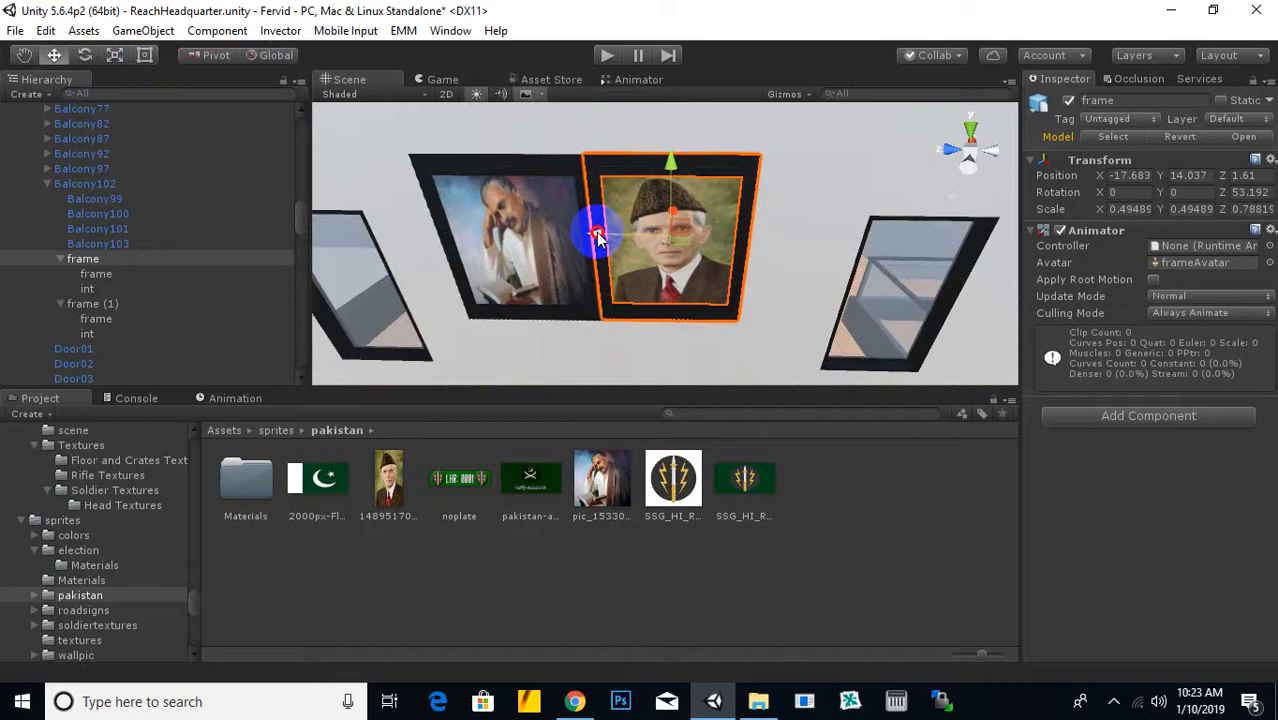
# Examine the portrait wall from a distance, the headquarters exterior and the surrounding city streets
pyautogui.scroll(-3, 598, 238)
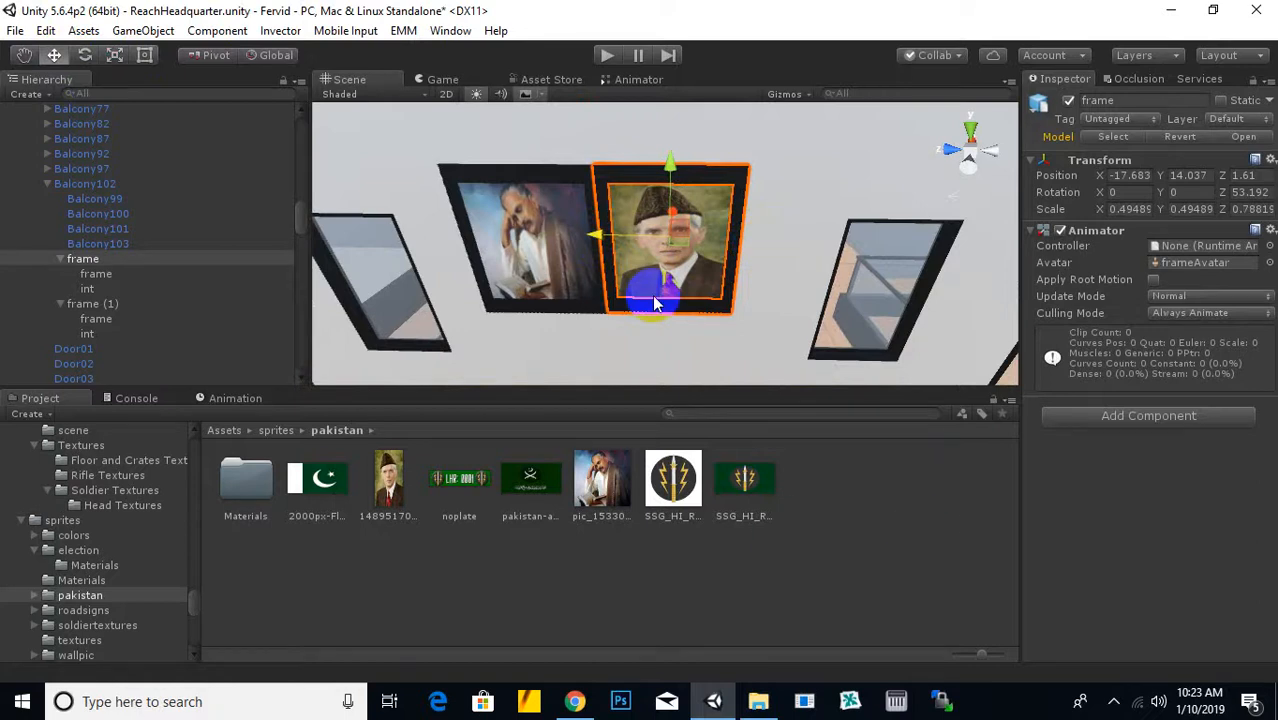
pyautogui.scroll(-3, 655, 298)
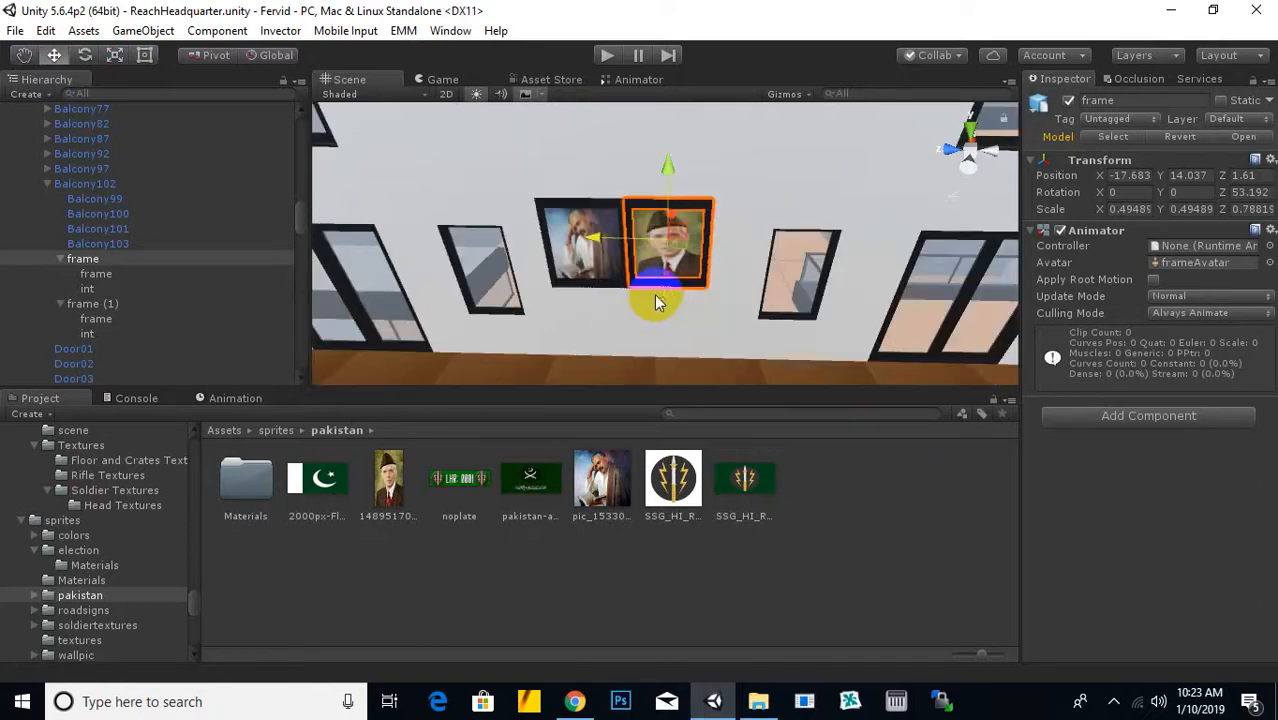
pyautogui.scroll(-3, 657, 294)
pyautogui.moveTo(684, 314); pyautogui.dragTo(755, 292, button='right')
pyautogui.keyDown('alt'); pyautogui.moveTo(754, 289); pyautogui.dragTo(722, 305); pyautogui.keyUp('alt')
pyautogui.scroll(-3, 776, 297)
pyautogui.moveTo(776, 299); pyautogui.dragTo(642, 277, button='middle')
pyautogui.scroll(-2, 642, 282)
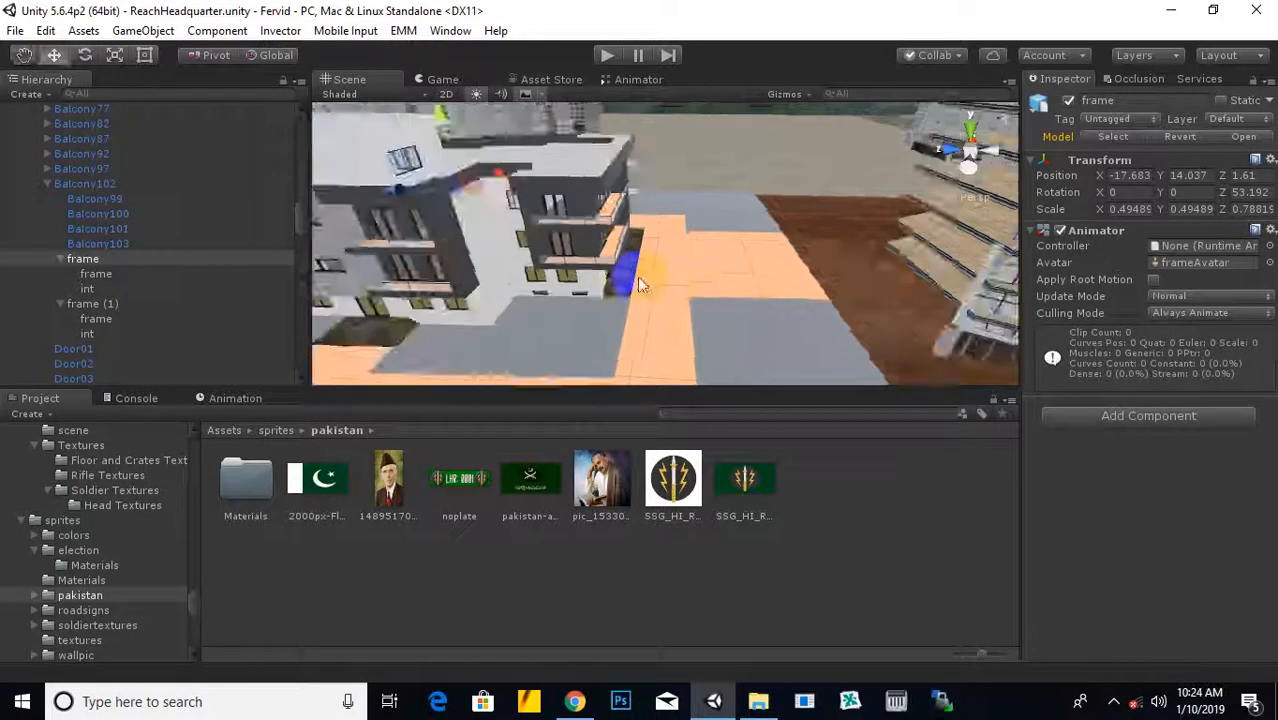
pyautogui.moveTo(735, 296); pyautogui.dragTo(603, 270, button='middle')
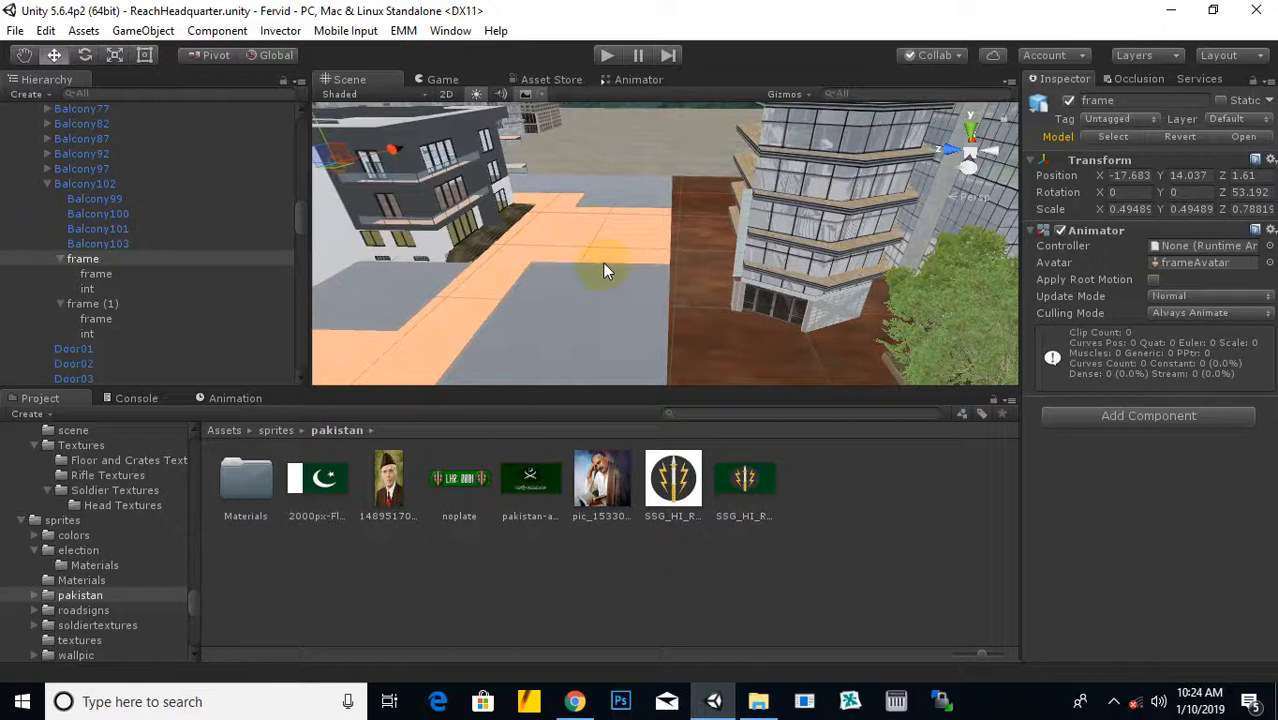
pyautogui.scroll(-3, 637, 249)
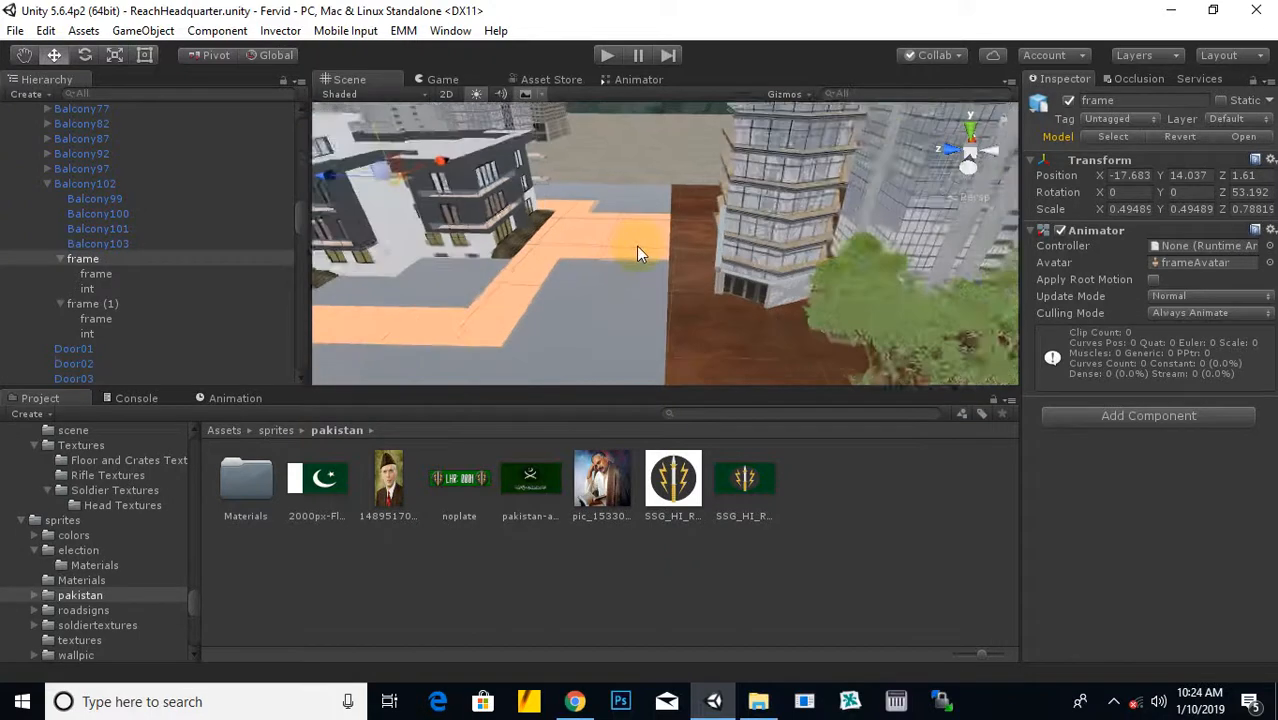
pyautogui.moveTo(755, 289); pyautogui.dragTo(591, 277, button='middle')
pyautogui.scroll(-2, 568, 270)
pyautogui.scroll(-2, 600, 280)
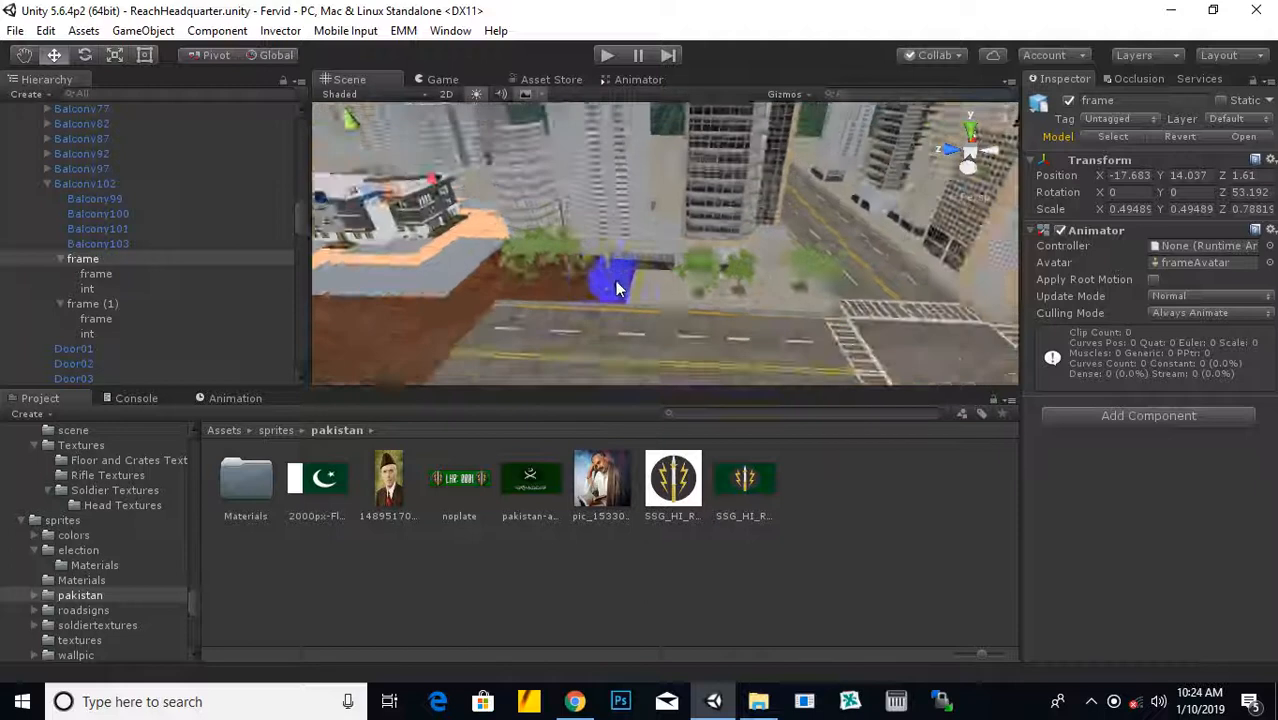
pyautogui.scroll(-2, 690, 293)
pyautogui.scroll(-2, 692, 293)
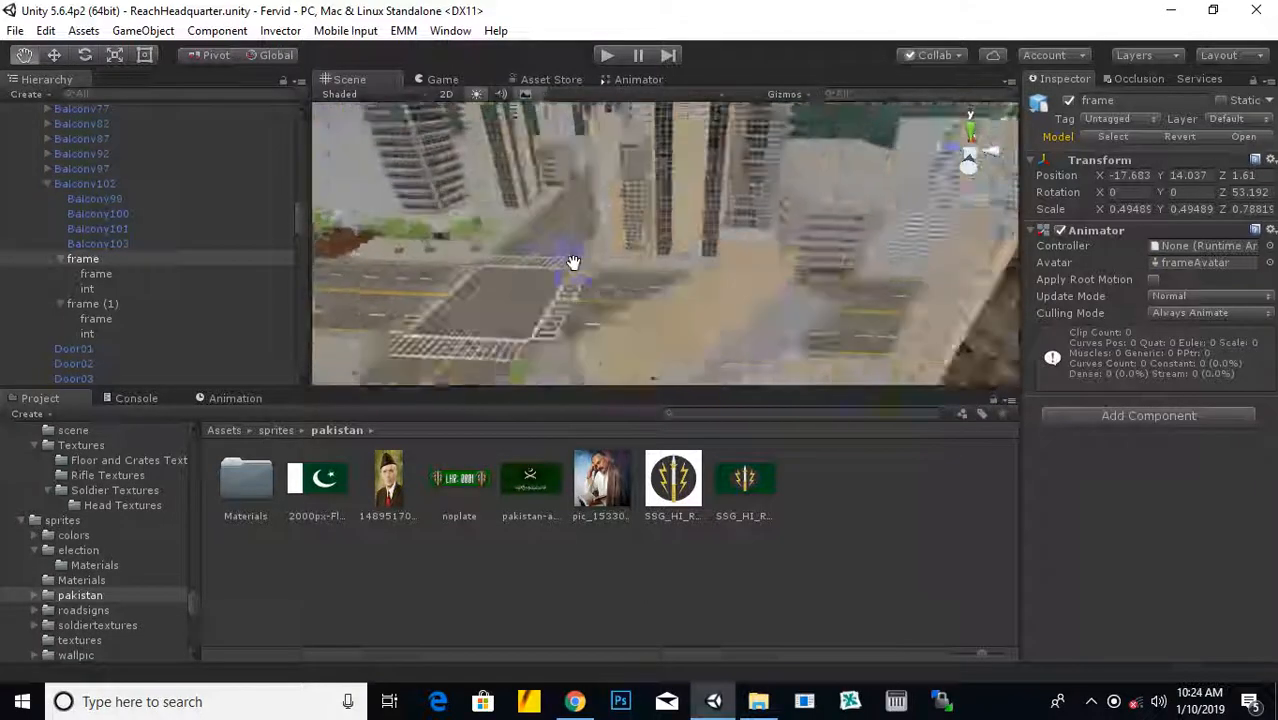